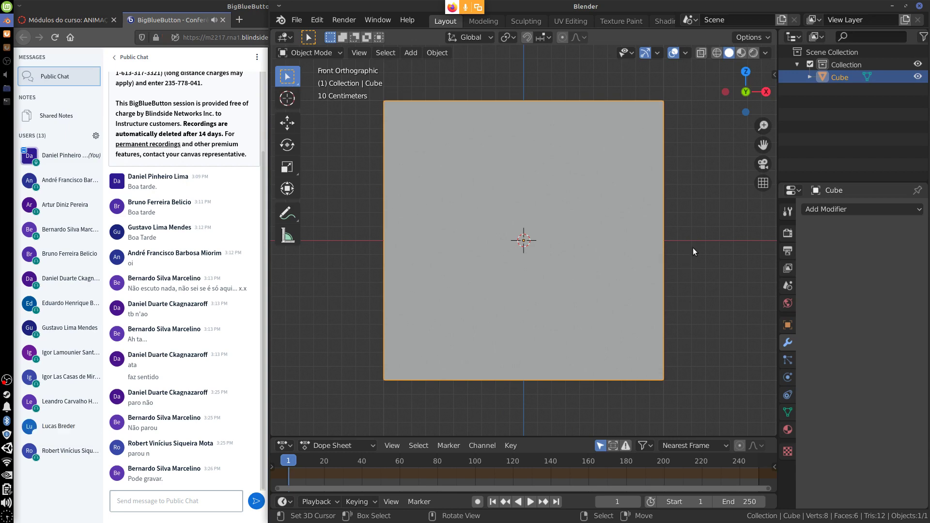
# - Write SPRITES beside the cube as an on-screen annotation, circle it, and draw an arrow pointing to it
pyautogui.keyDown('shift'); pyautogui.moveTo(709, 242); pyautogui.dragTo(623, 257, button='middle'); pyautogui.keyUp('shift')
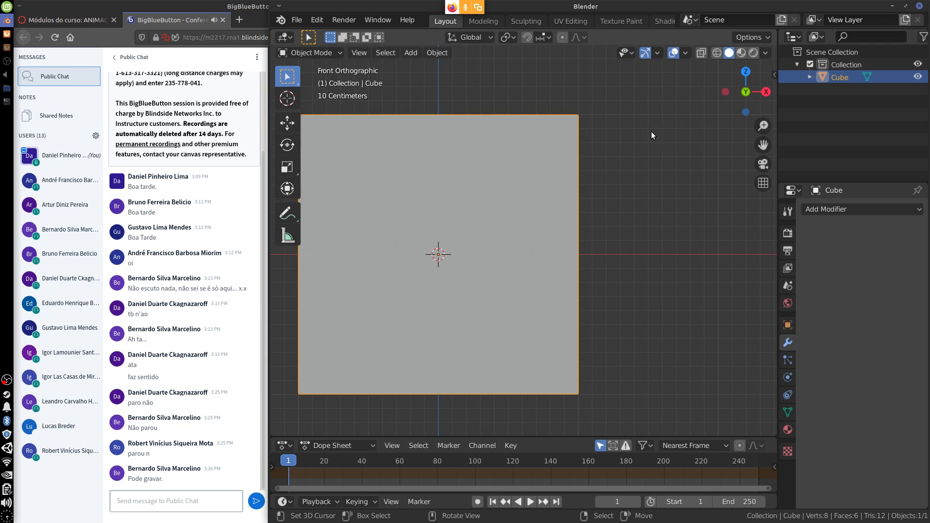
pyautogui.moveTo(642, 123)
pyautogui.mouseDown()
pyautogui.moveTo(624, 153)
pyautogui.moveTo(654, 138)
pyautogui.moveTo(682, 156)
pyautogui.moveTo(713, 150)
pyautogui.mouseUp()
pyautogui.click(680, 130)
pyautogui.moveTo(674, 94)
pyautogui.mouseDown()
pyautogui.moveTo(678, 201)
pyautogui.moveTo(684, 103)
pyautogui.mouseUp()
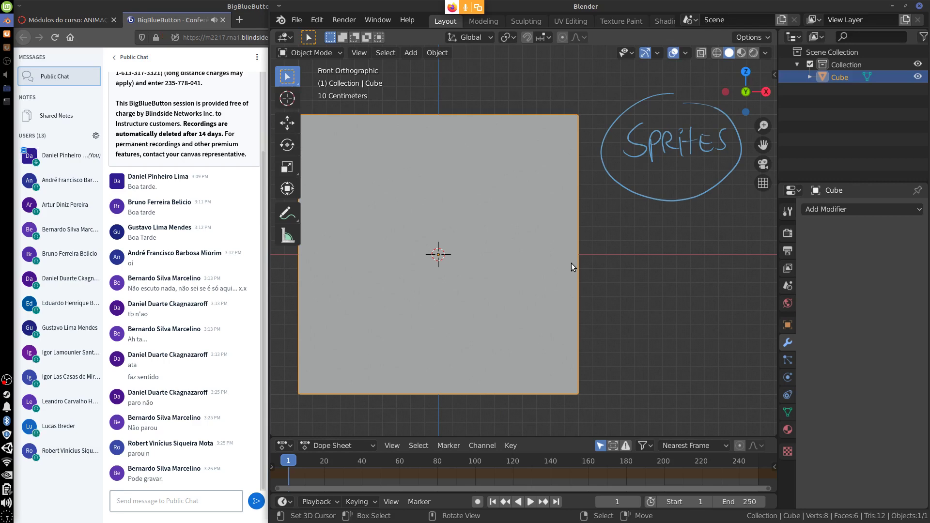
pyautogui.moveTo(625, 254)
pyautogui.mouseDown()
pyautogui.moveTo(649, 202)
pyautogui.moveTo(644, 227)
pyautogui.mouseUp()
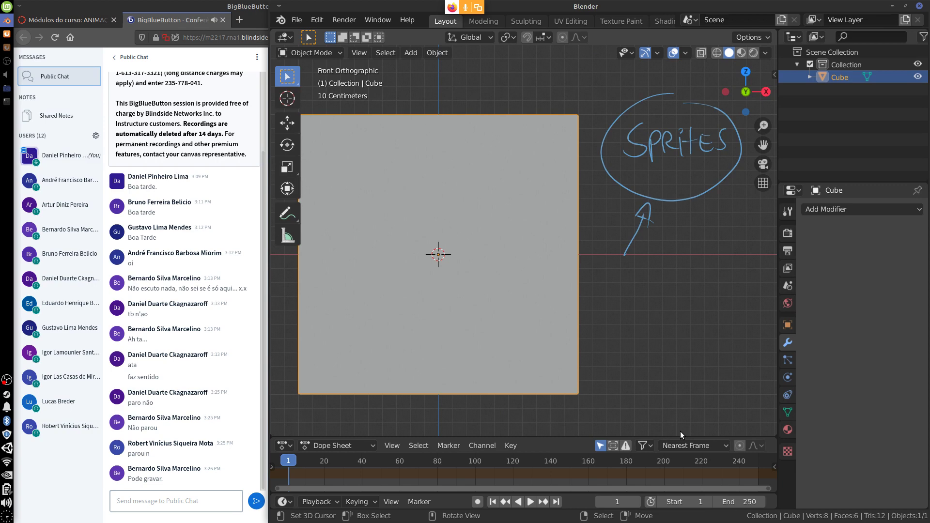
pyautogui.moveTo(630, 266)
pyautogui.mouseDown()
pyautogui.moveTo(654, 193)
pyautogui.moveTo(740, 158)
pyautogui.moveTo(691, 93)
pyautogui.moveTo(620, 125)
pyautogui.moveTo(668, 203)
pyautogui.moveTo(637, 170)
pyautogui.moveTo(651, 140)
pyautogui.moveTo(720, 140)
pyautogui.moveTo(658, 136)
pyautogui.moveTo(649, 166)
pyautogui.moveTo(654, 210)
pyautogui.moveTo(674, 140)
pyautogui.mouseUp()
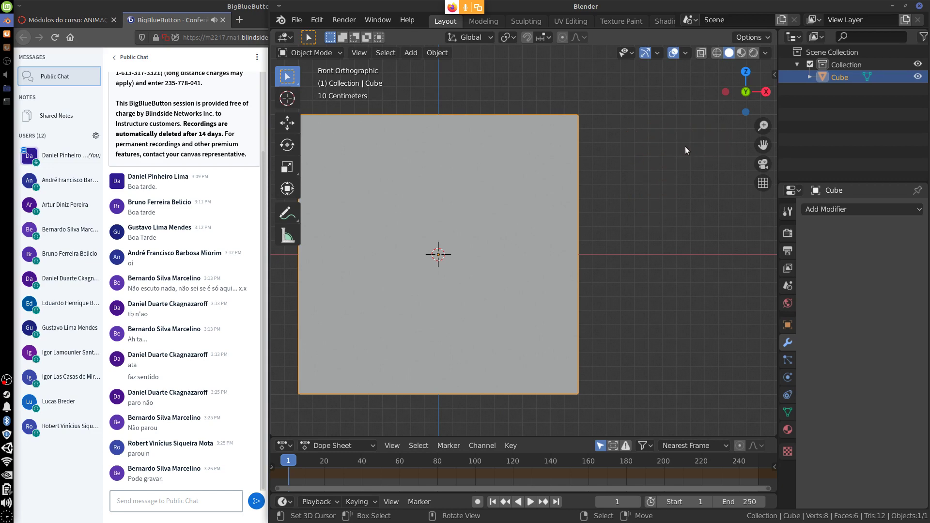
pyautogui.keyDown('shift'); pyautogui.moveTo(637, 281); pyautogui.dragTo(694, 267, button='middle'); pyautogui.keyUp('shift')
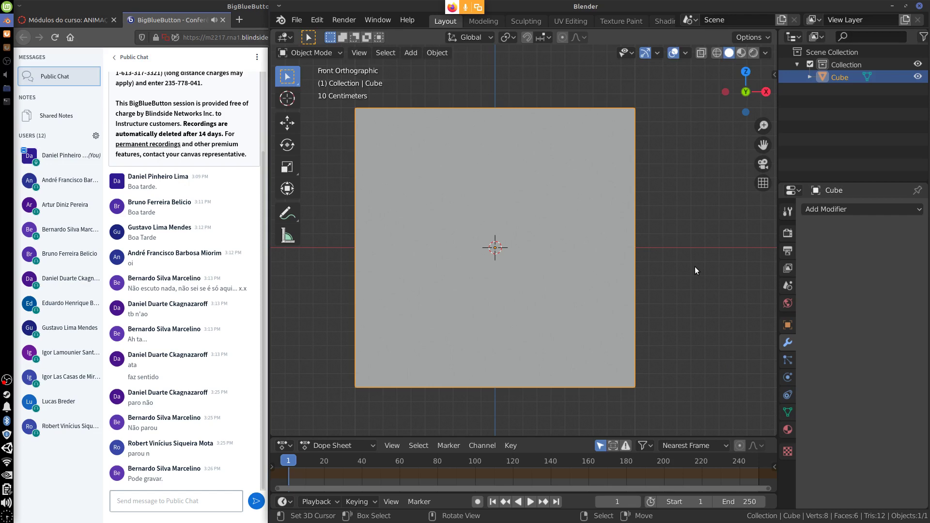
pyautogui.scroll(-1, 697, 249)
pyautogui.click(853, 209)
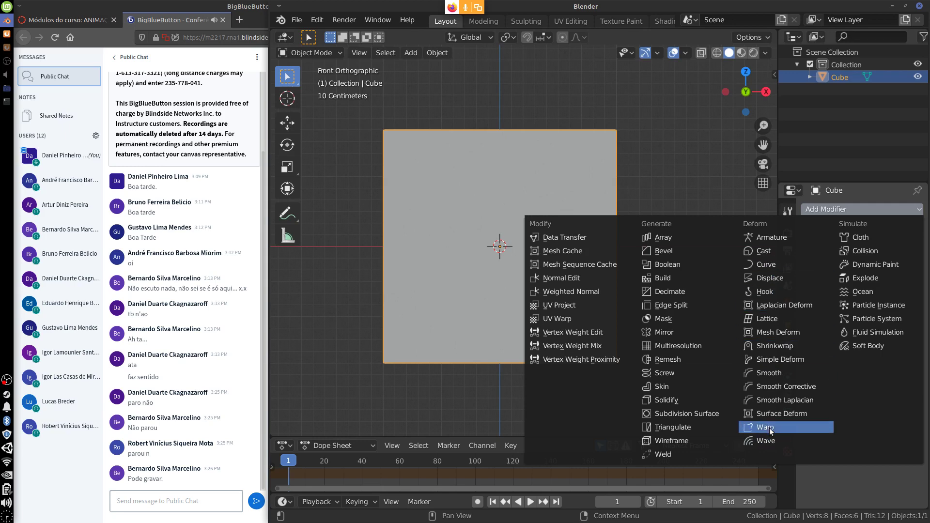
pyautogui.click(762, 251)
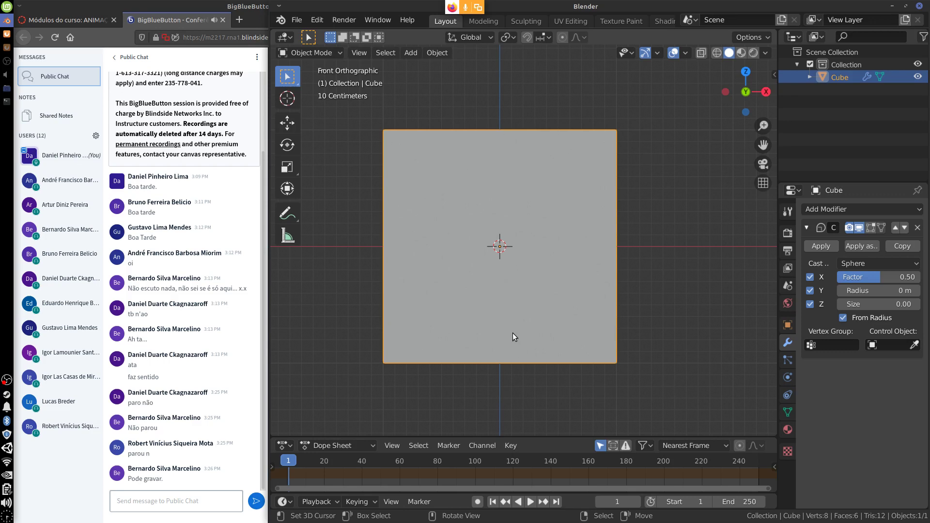
pyautogui.click(916, 228)
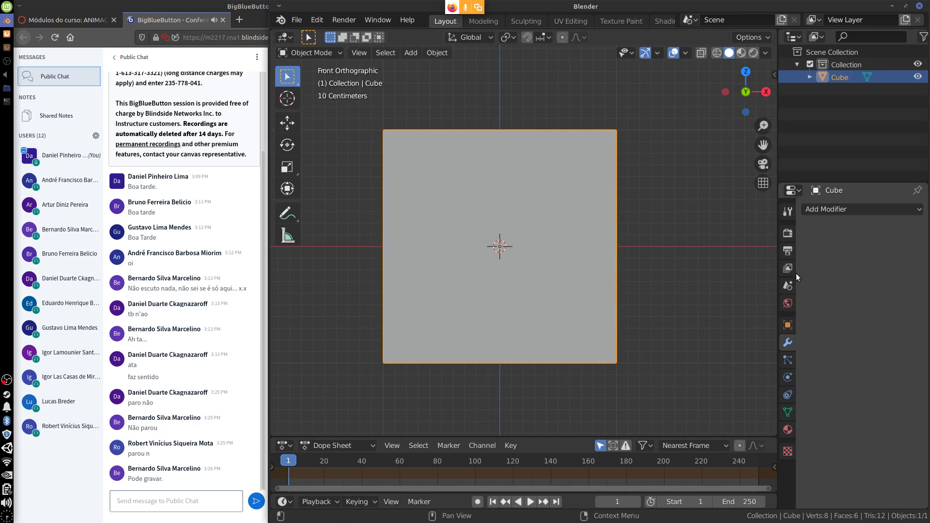
# - Delete the cube and add a Monkey mesh in its place
pyautogui.press('x')
pyautogui.click(517, 285)
pyautogui.hotkey('shift', 'a')
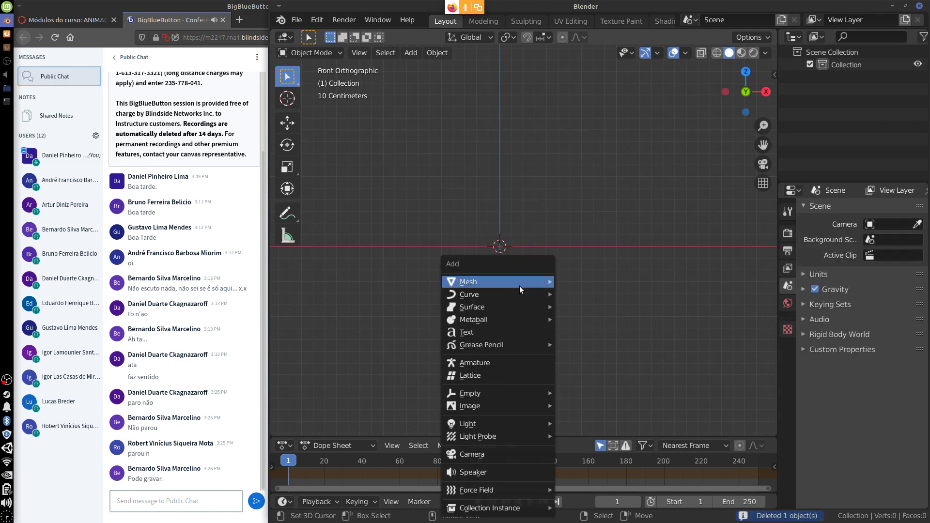
pyautogui.moveTo(519, 285)
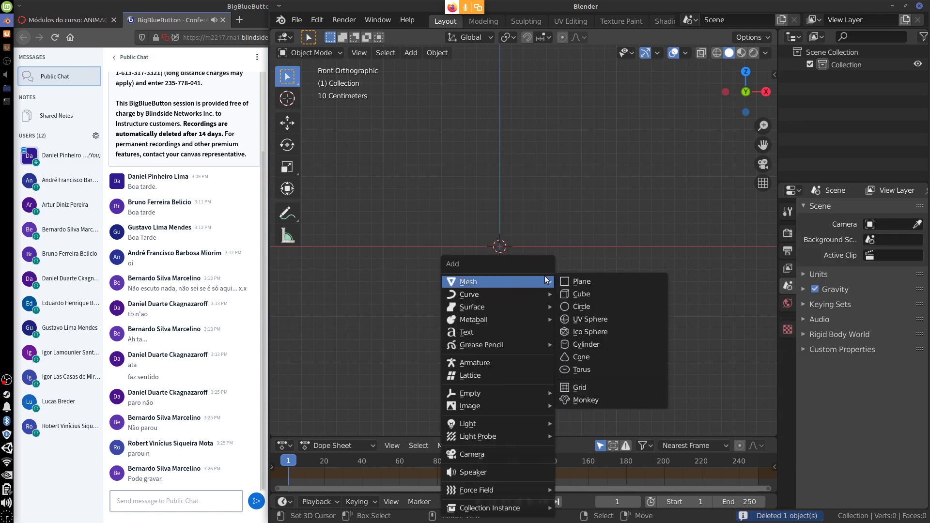
pyautogui.click(596, 400)
# - Add a Cast modifier to the monkey and set its factor to -0.76
pyautogui.click(878, 210)
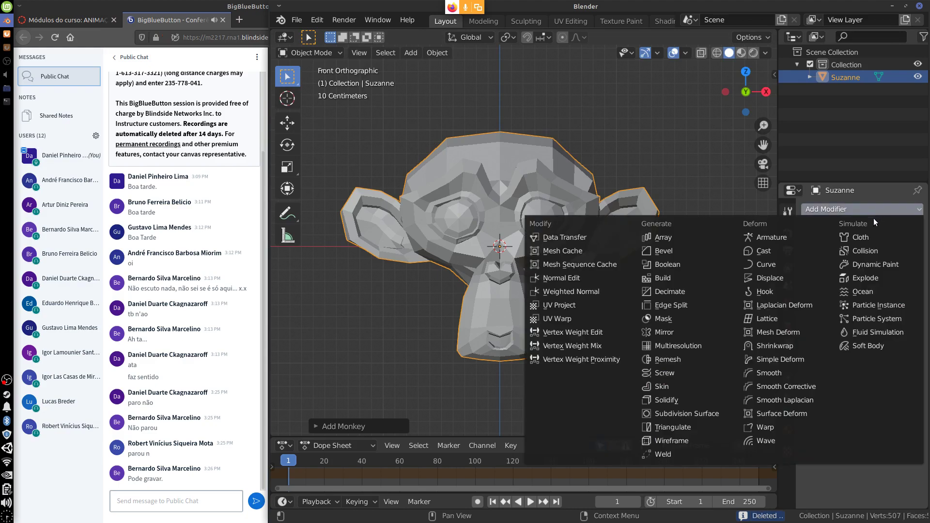
pyautogui.click(781, 260)
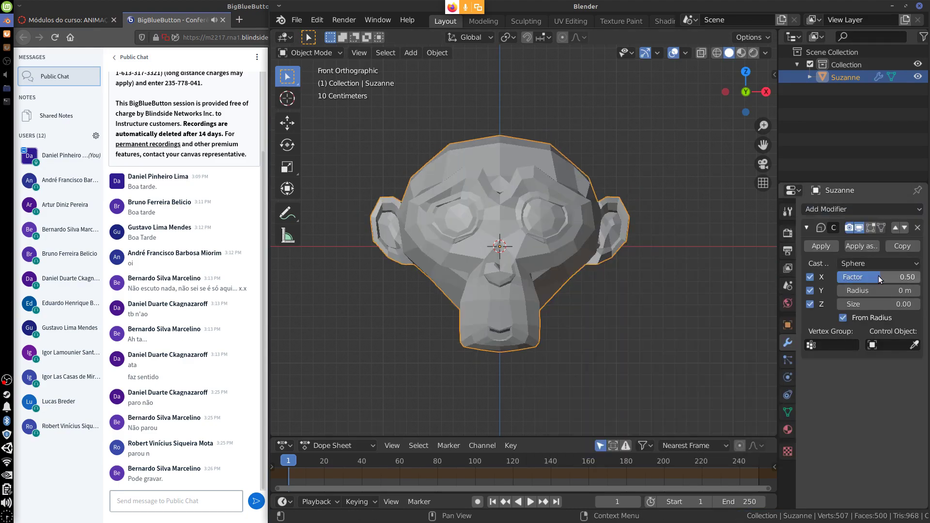
pyautogui.moveTo(876, 277)
pyautogui.mouseDown()
pyautogui.moveTo(896, 281)
pyautogui.moveTo(871, 285)
pyautogui.mouseUp()
pyautogui.moveTo(874, 286)
pyautogui.mouseDown()
pyautogui.moveTo(846, 290)
pyautogui.moveTo(875, 289)
pyautogui.moveTo(867, 288)
pyautogui.moveTo(871, 279)
pyautogui.mouseUp()
# - Try out the Cast modifier's radius and size settings, resetting both to 0
pyautogui.click(870, 263)
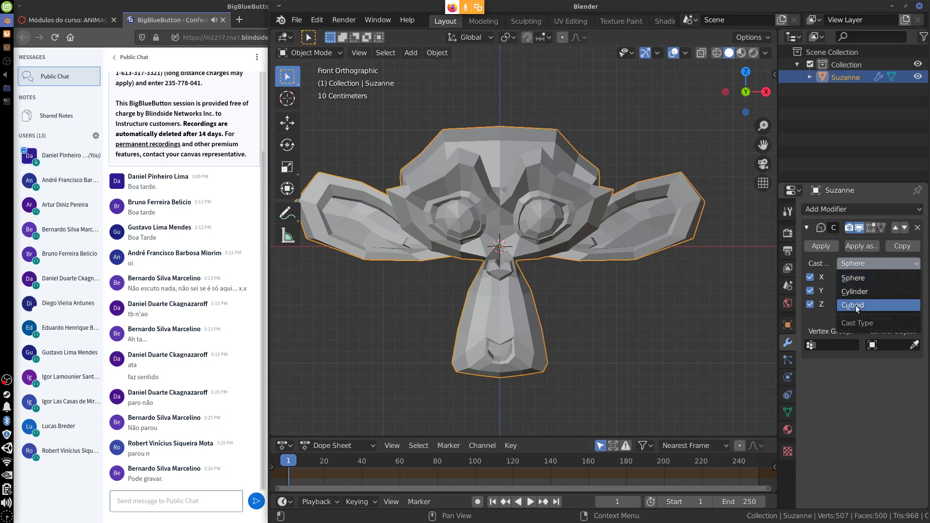
pyautogui.click(858, 264)
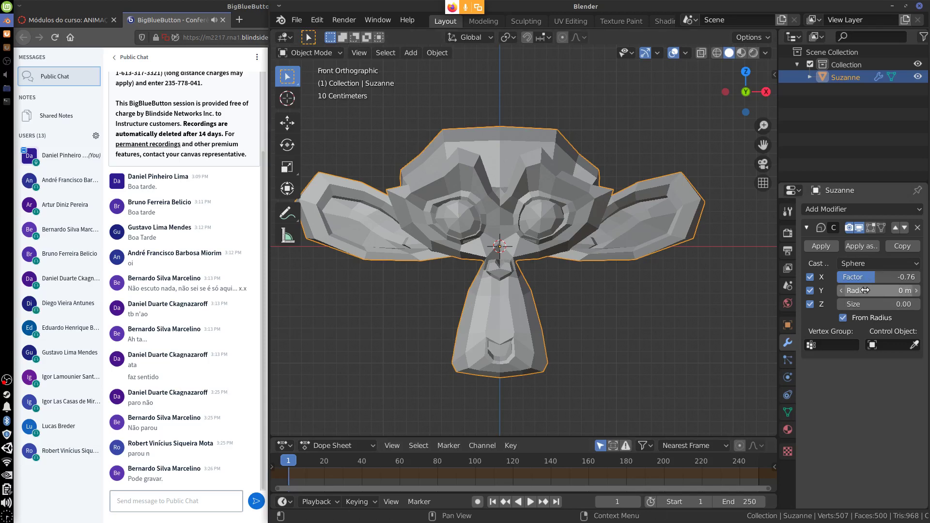
pyautogui.moveTo(869, 290)
pyautogui.mouseDown()
pyautogui.moveTo(881, 291)
pyautogui.moveTo(836, 296)
pyautogui.moveTo(888, 293)
pyautogui.moveTo(876, 304)
pyautogui.mouseUp()
pyautogui.click(889, 293)
pyautogui.write('0')
pyautogui.press('Return')
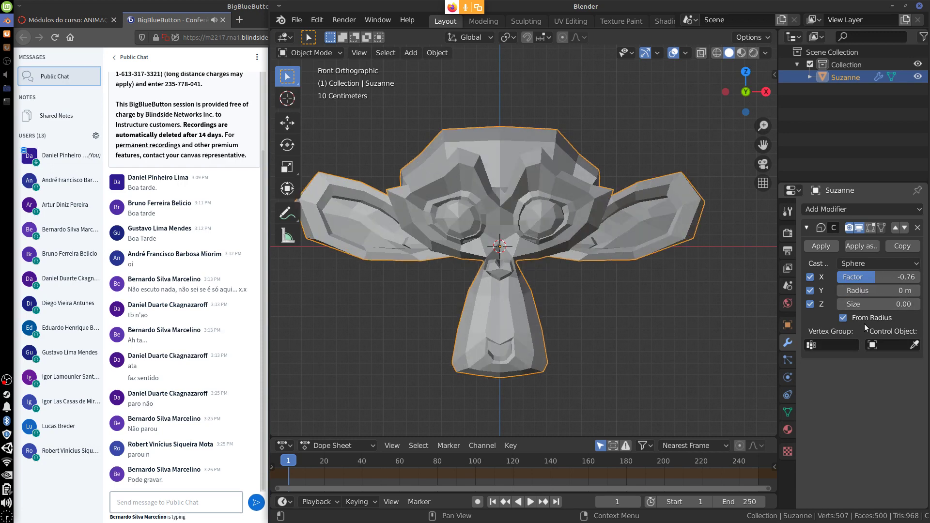
pyautogui.click(882, 305)
pyautogui.press('BackSpace')
pyautogui.press('Return')
# - Enlarge the Dope Sheet with its channel list shown and go to frame 0
pyautogui.moveTo(588, 437); pyautogui.dragTo(543, 341)
pyautogui.click(273, 371)
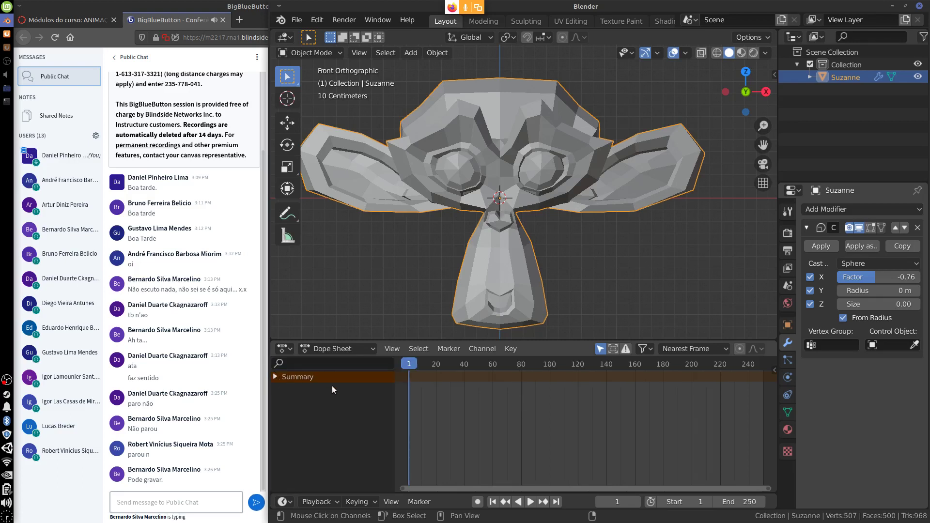
pyautogui.press('space')
pyautogui.click(406, 401)
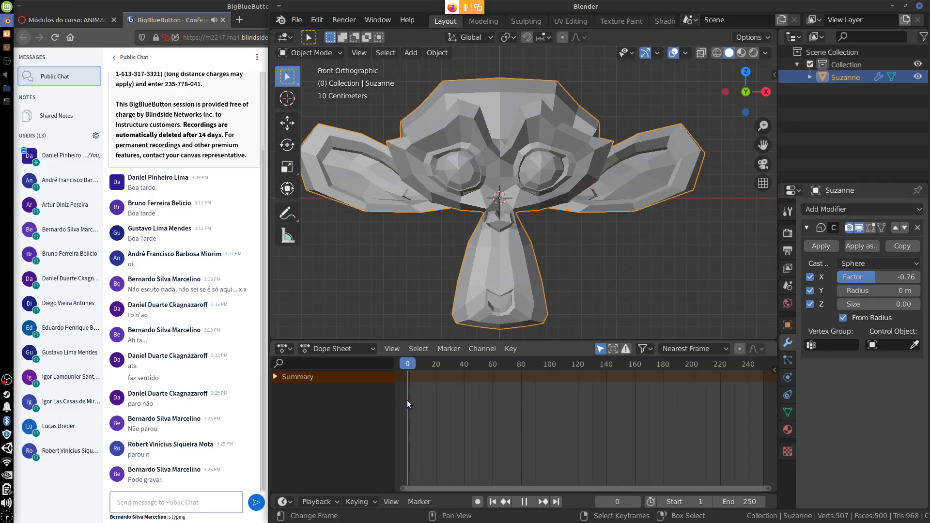
pyautogui.press('space')
# - Set the Cast factor to -0.99, keyframe it at frame 0, and expand the keyframe channels
pyautogui.moveTo(871, 276); pyautogui.dragTo(864, 277)
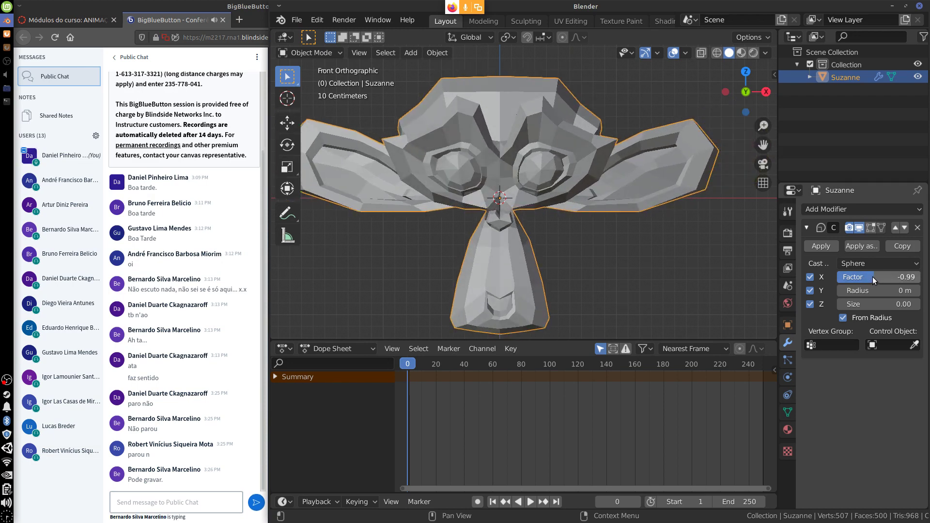
pyautogui.press('i')
pyautogui.click(275, 377)
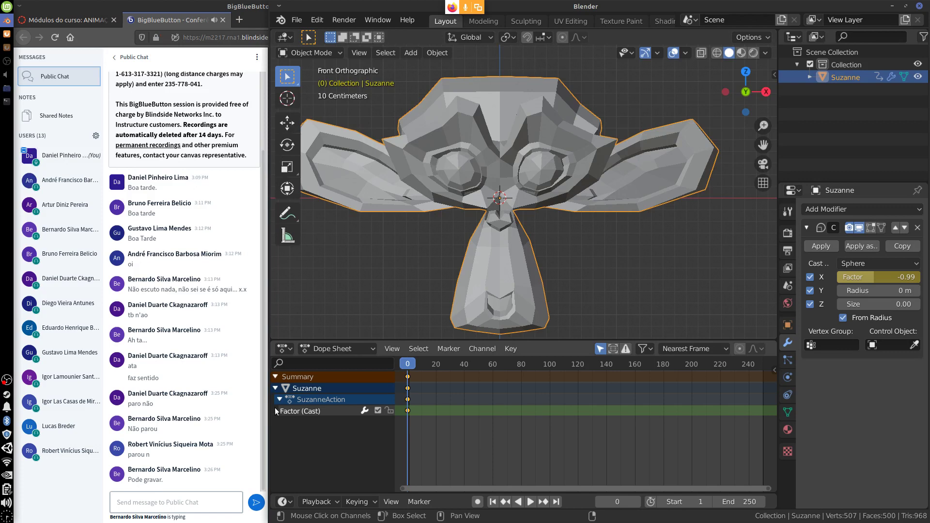
pyautogui.click(279, 400)
pyautogui.click(278, 400)
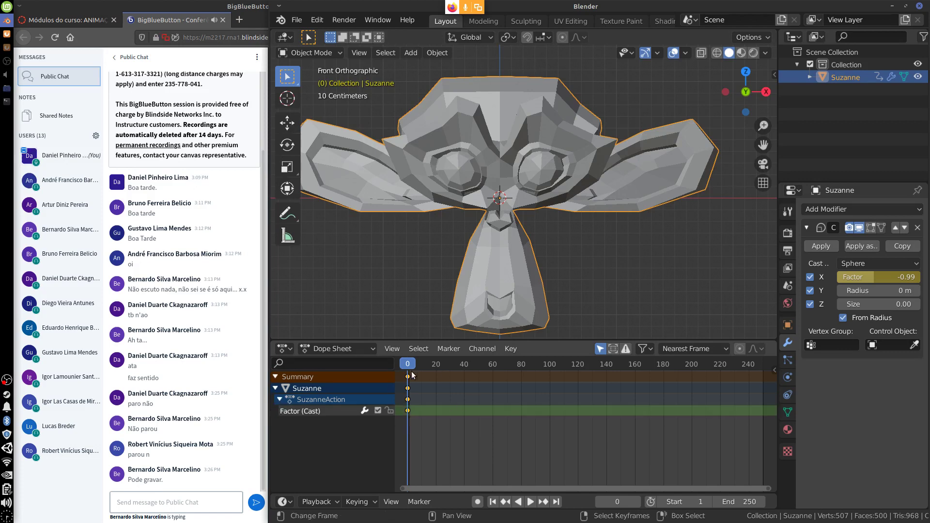
# - At frame 20, set the Cast factor to 1.19 and insert a keyframe for it
pyautogui.moveTo(435, 380); pyautogui.dragTo(436, 384)
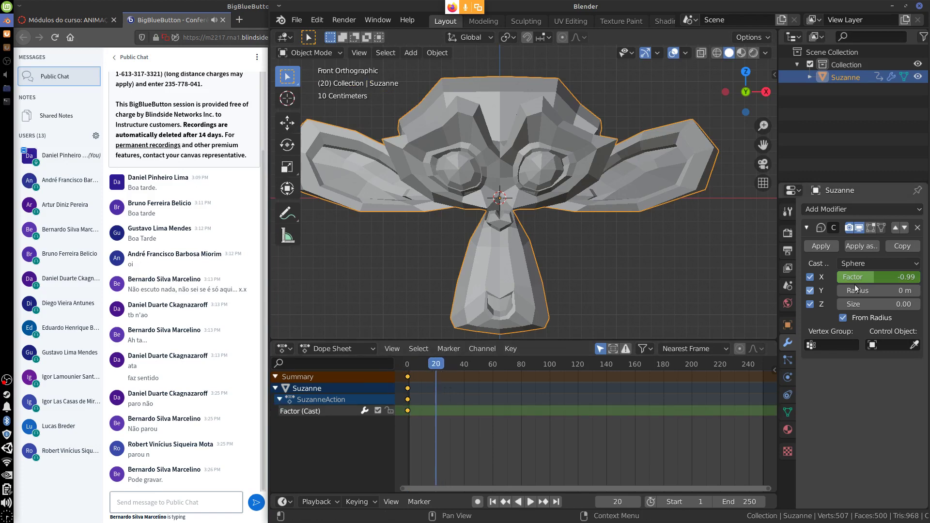
pyautogui.moveTo(867, 275); pyautogui.dragTo(885, 278)
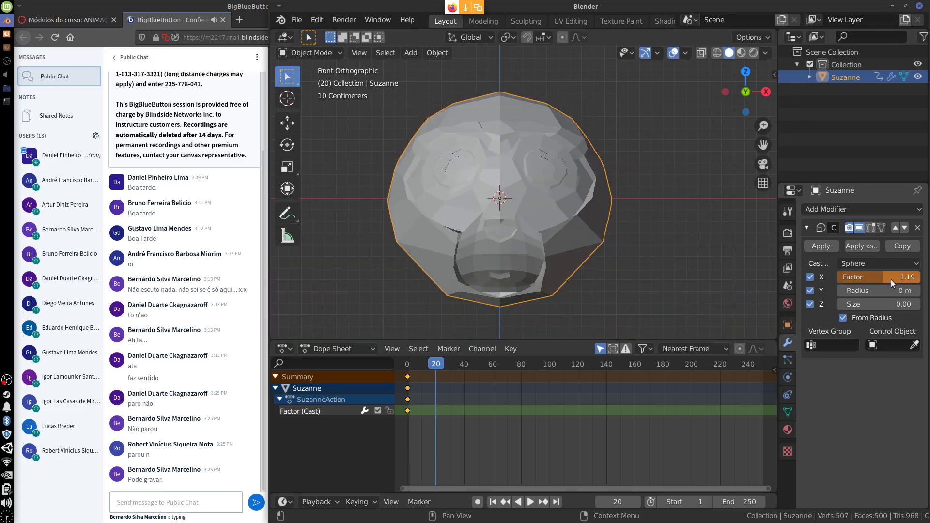
pyautogui.press('i')
# - Play the animation from the start to preview the monkey's changing Cast factor
pyautogui.hotkey('shift', 'Left')
pyautogui.press('space')
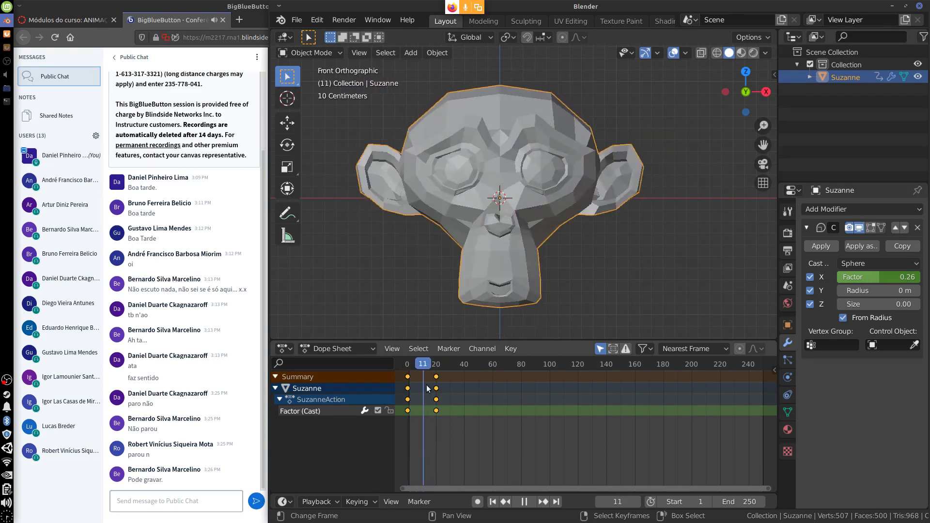
pyautogui.press('space')
# - Change the cast type to Cylinder and play the animation to preview the deformation
pyautogui.click(890, 264)
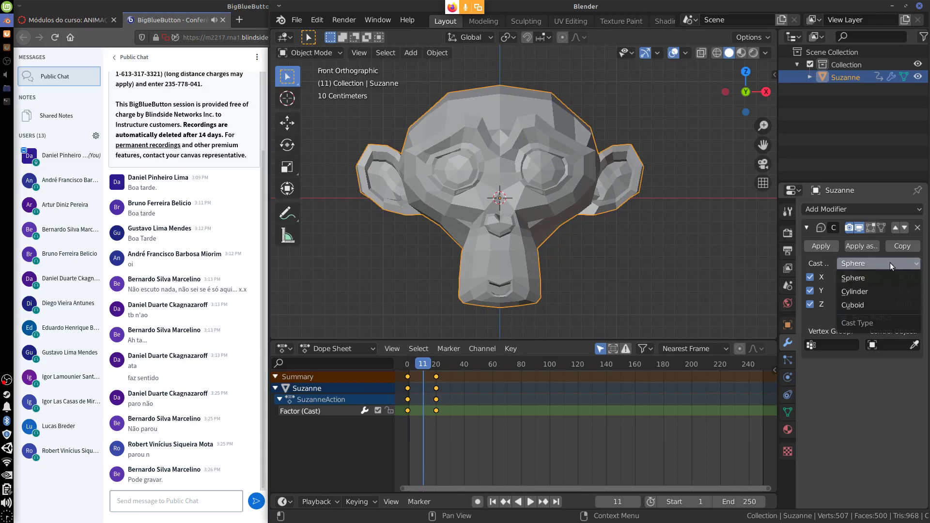
pyautogui.click(875, 291)
pyautogui.press('space')
pyautogui.click(410, 376)
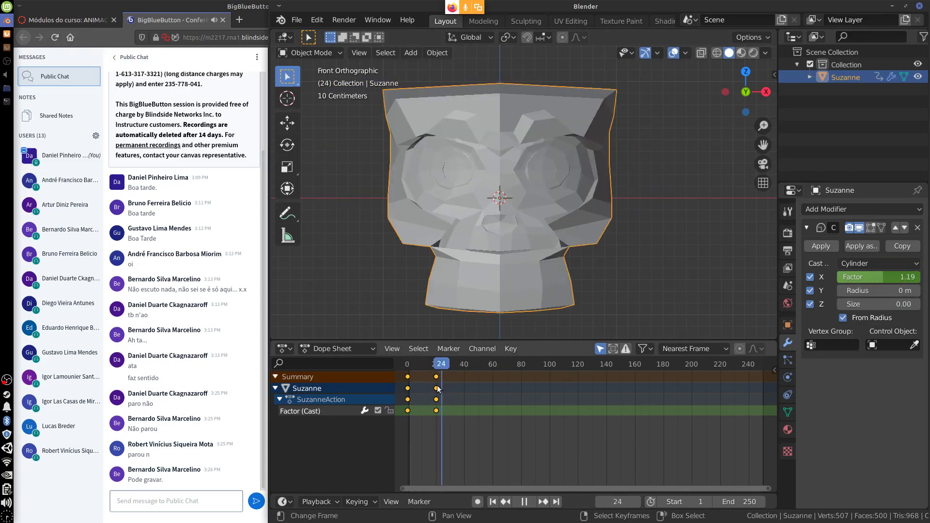
pyautogui.press('space')
# - Change the cast type to Cuboid and preview the deformation by playing and scrubbing the animation
pyautogui.click(873, 264)
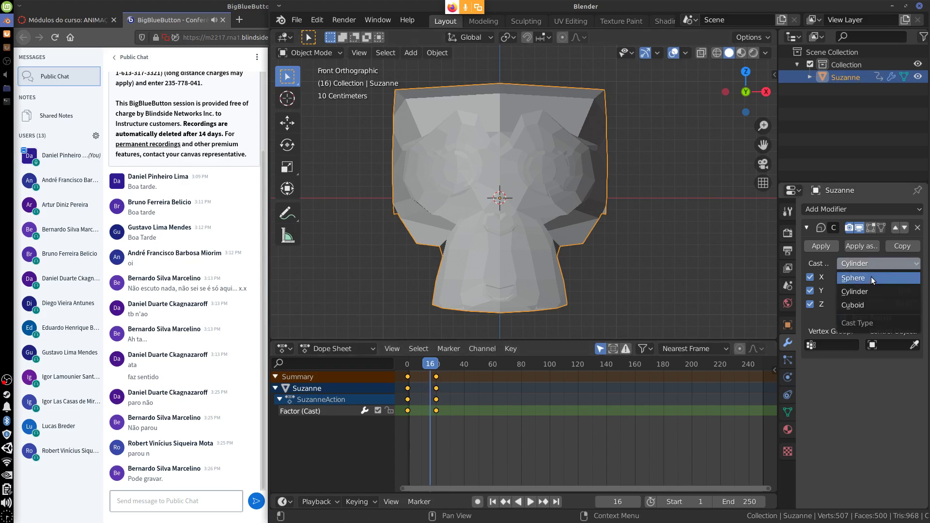
pyautogui.click(861, 304)
pyautogui.press('space')
pyautogui.click(419, 381)
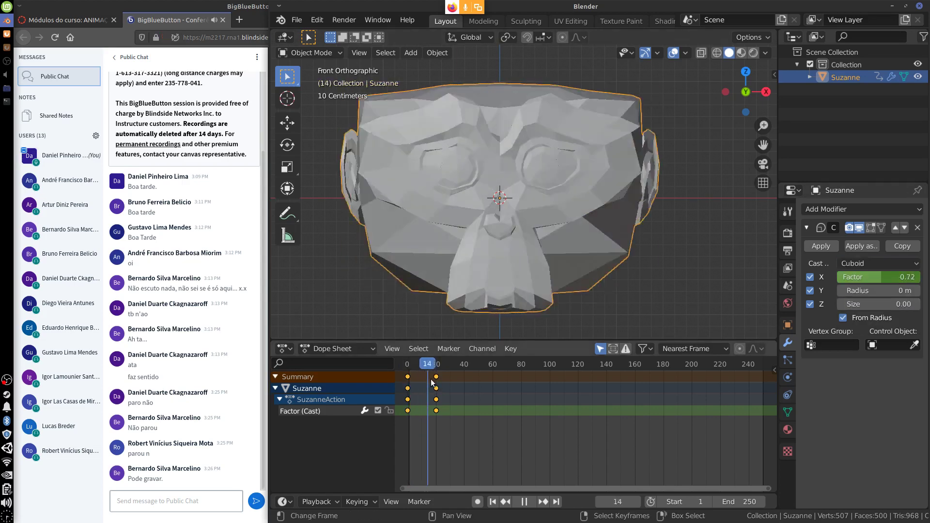
pyautogui.moveTo(431, 383); pyautogui.dragTo(415, 396)
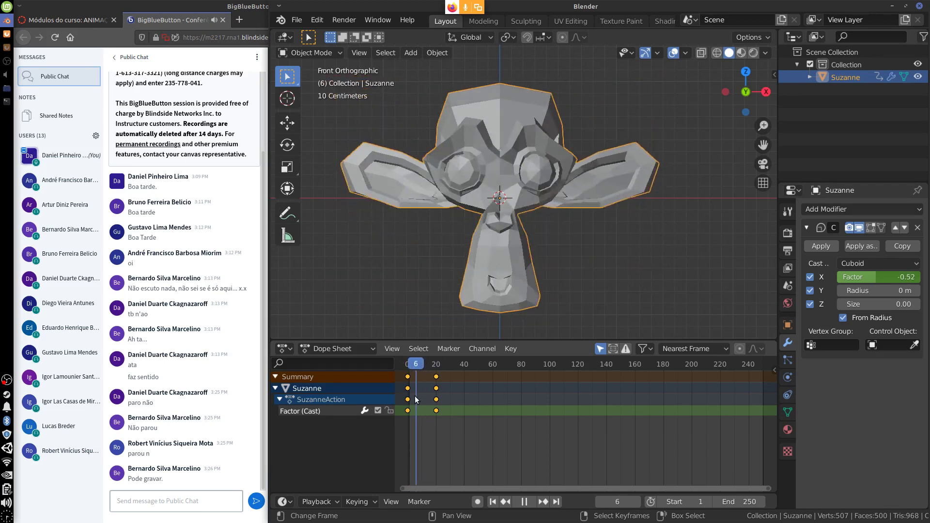
pyautogui.press('space')
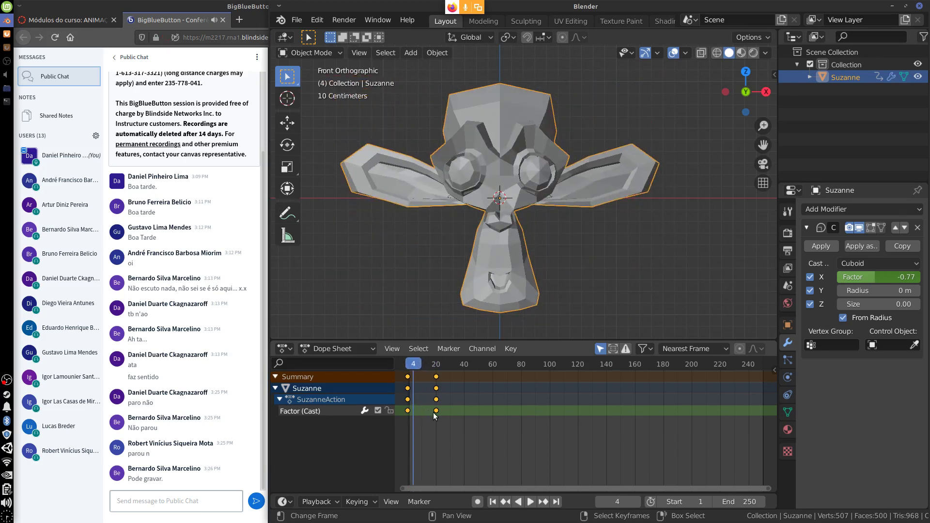
# - Return to frame 0 and insert a keyframe for the Cuboid cast type
pyautogui.press('space')
pyautogui.moveTo(414, 371); pyautogui.dragTo(407, 371)
pyautogui.press('space')
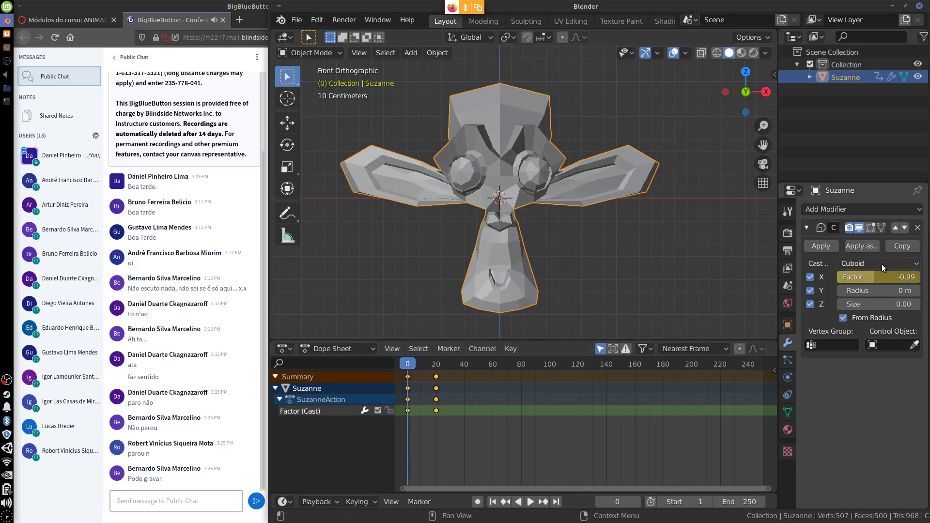
pyautogui.press('i')
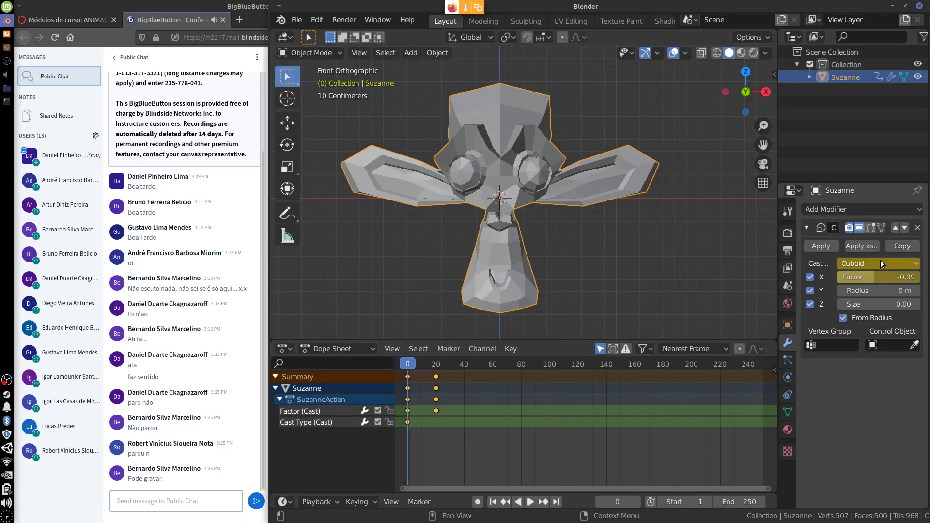
# - At frame 11, change the cast type to Sphere, keyframe it, and play back the animation
pyautogui.moveTo(410, 372); pyautogui.dragTo(425, 374)
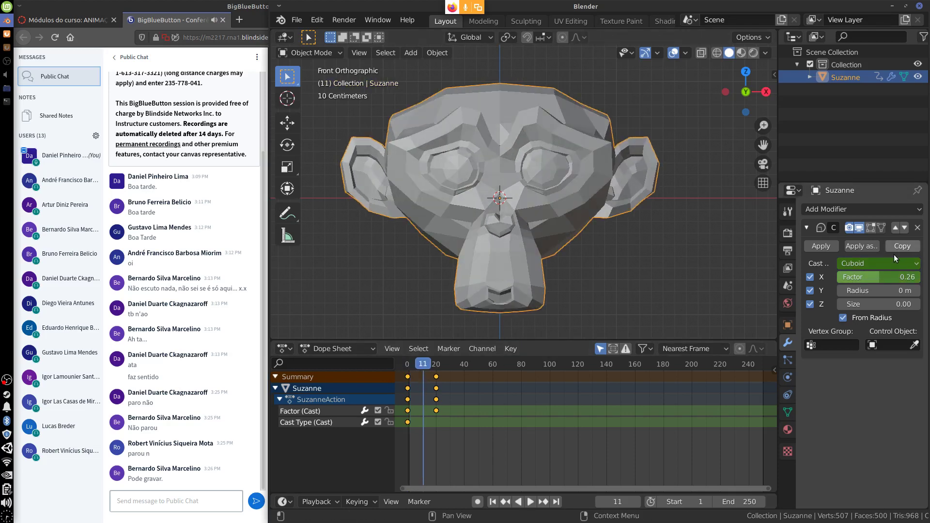
pyautogui.click(878, 264)
pyautogui.click(870, 276)
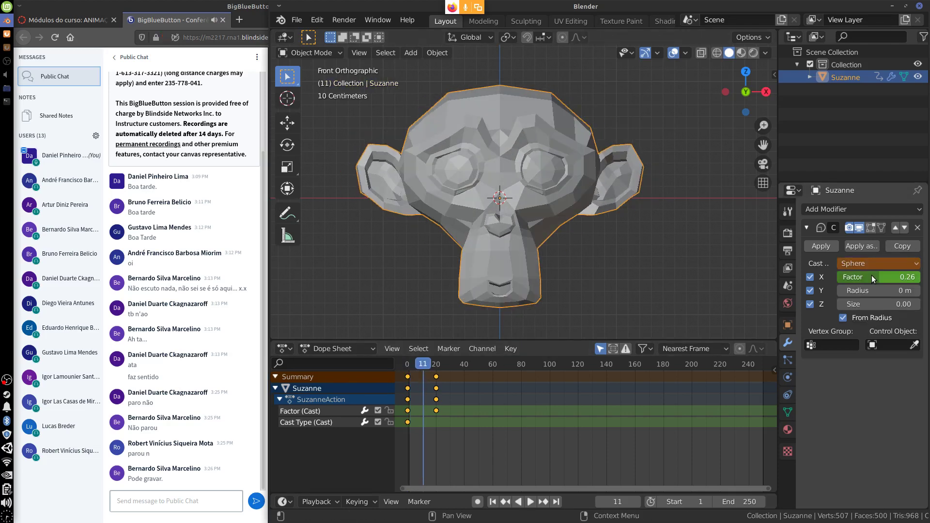
pyautogui.press('i')
pyautogui.press('space')
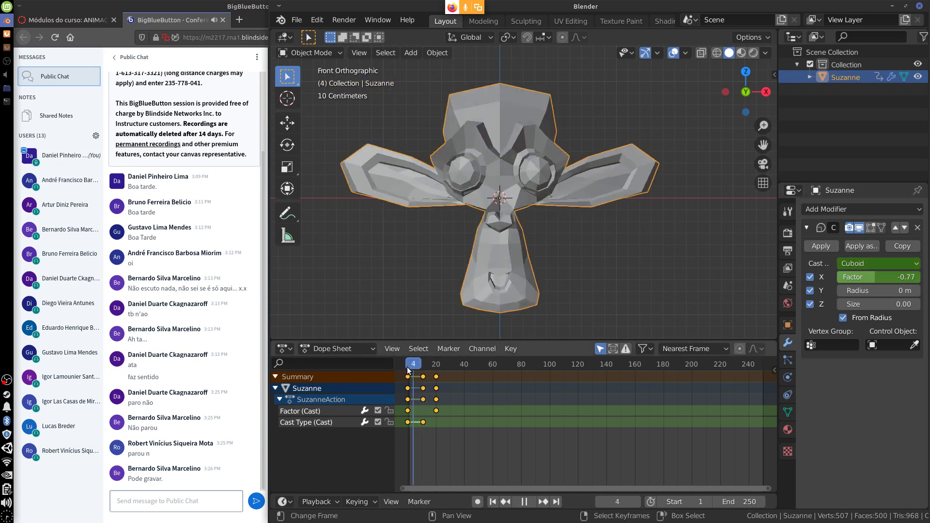
pyautogui.click(410, 377)
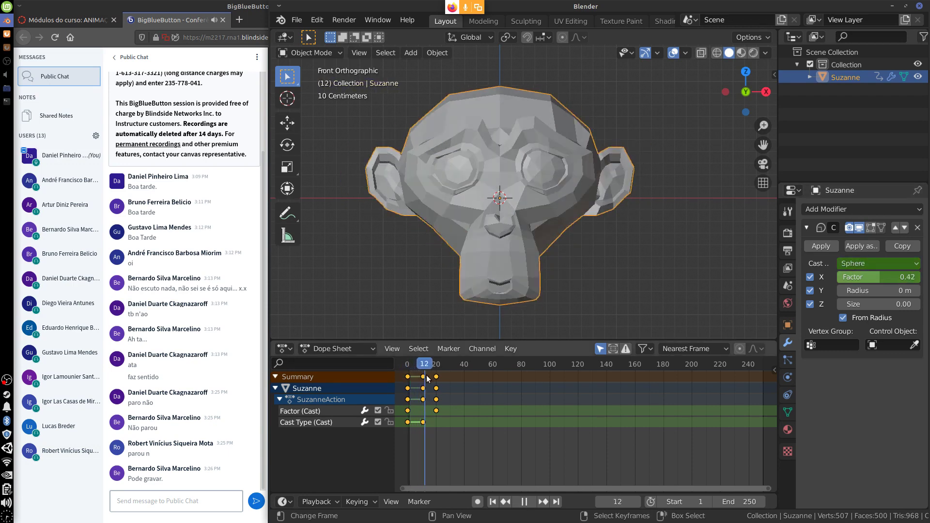
# - At frame 20, change the cast type to Cylinder, keyframe it, and play back the animation
pyautogui.press('space')
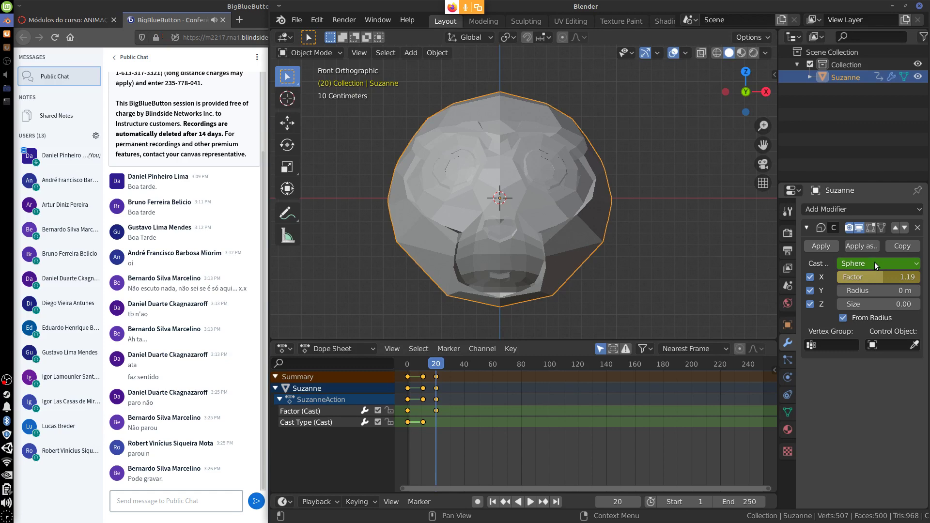
pyautogui.click(874, 262)
pyautogui.click(867, 292)
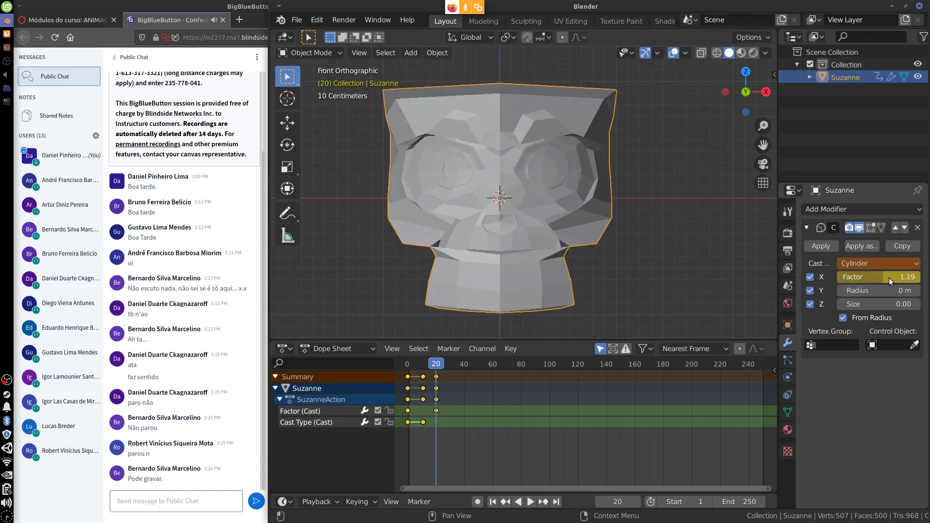
pyautogui.press('i')
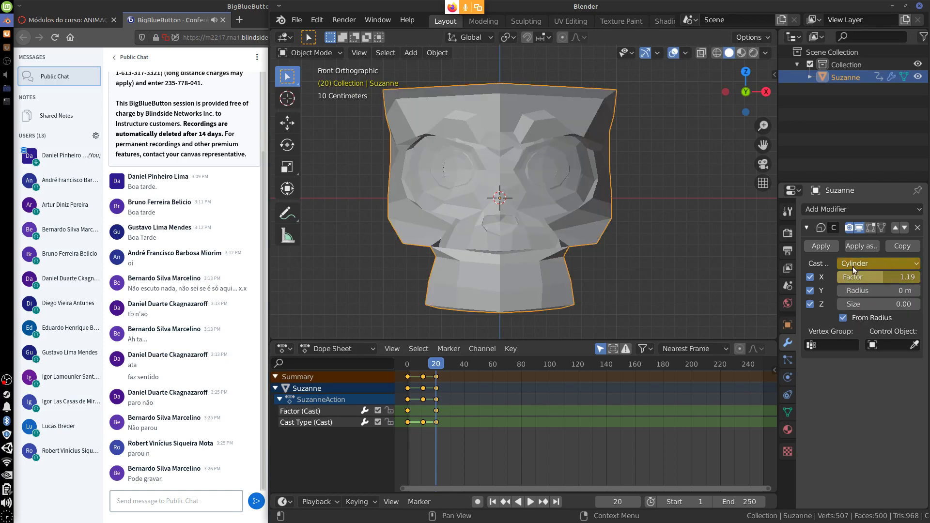
pyautogui.click(413, 366)
pyautogui.press('space')
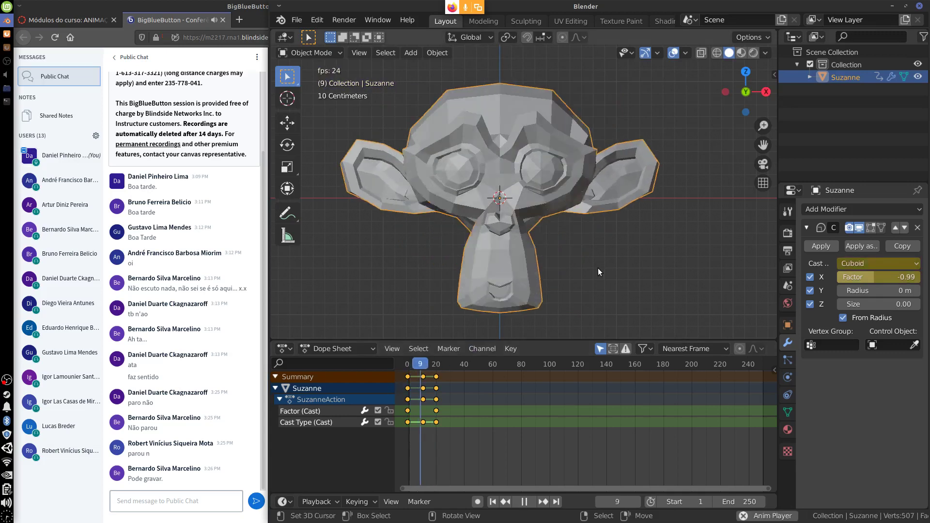
pyautogui.press('Escape')
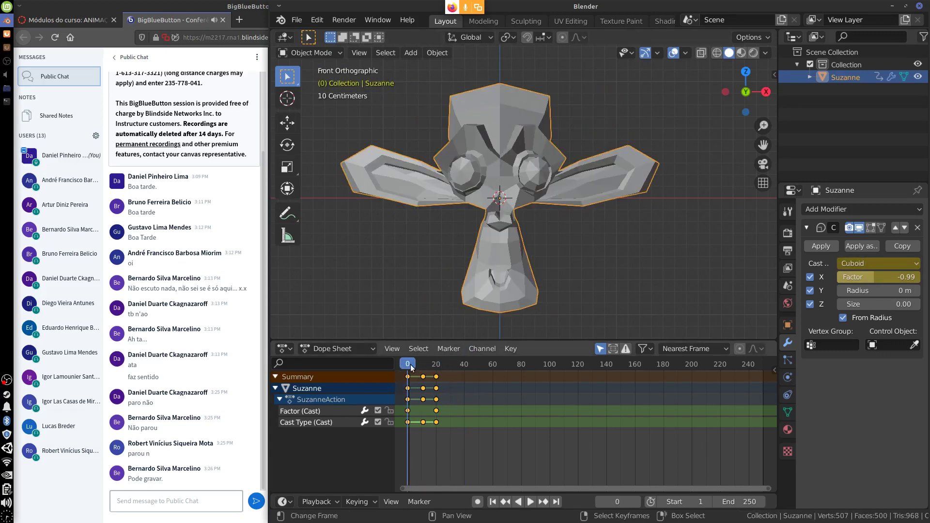
# - Scrub between frames 0 and 20 and replay the animation to examine how the keyframed cast types switch
pyautogui.moveTo(414, 380); pyautogui.dragTo(435, 383)
pyautogui.click(873, 263)
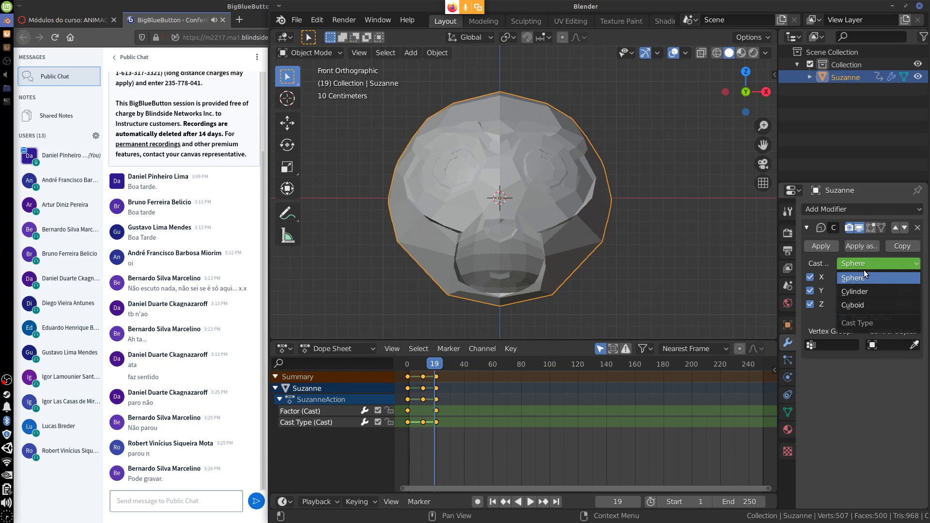
pyautogui.click(864, 269)
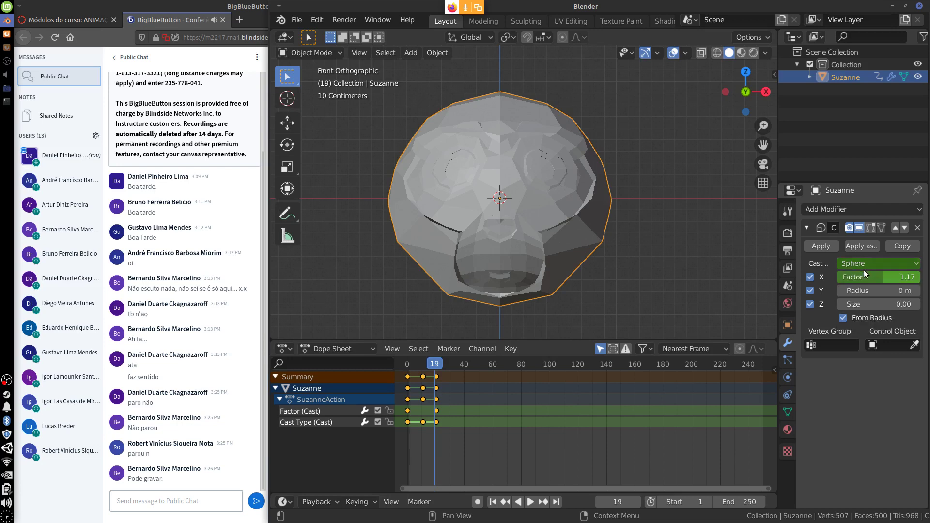
pyautogui.press('space')
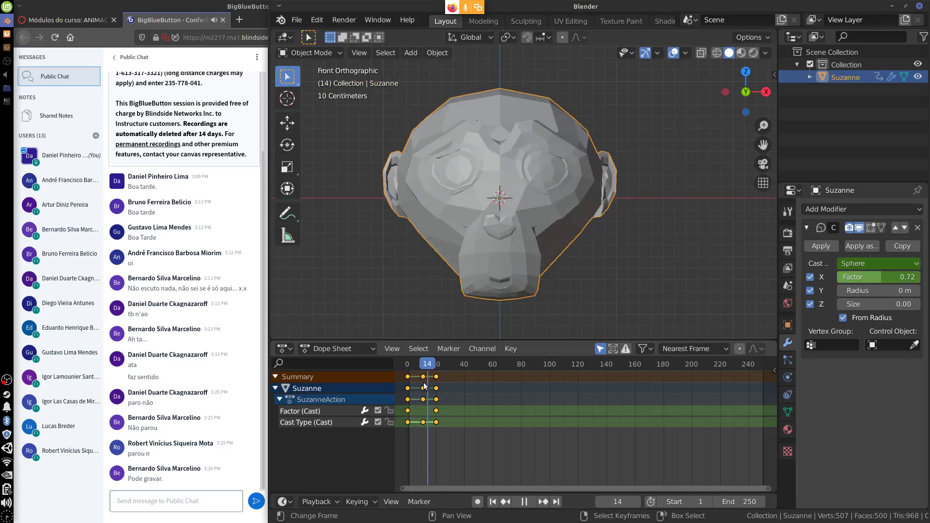
pyautogui.moveTo(424, 386)
pyautogui.mouseDown()
pyautogui.moveTo(437, 382)
pyautogui.moveTo(410, 390)
pyautogui.moveTo(436, 392)
pyautogui.mouseUp()
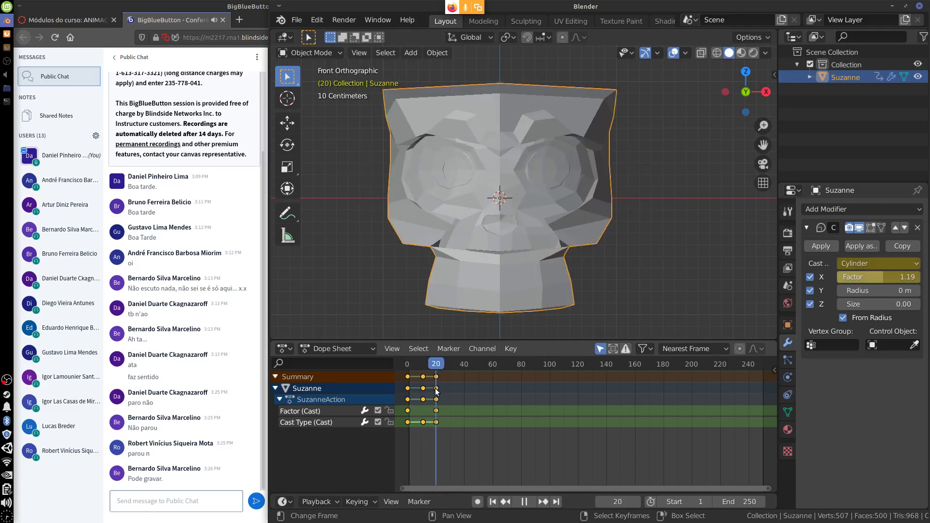
pyautogui.press('space')
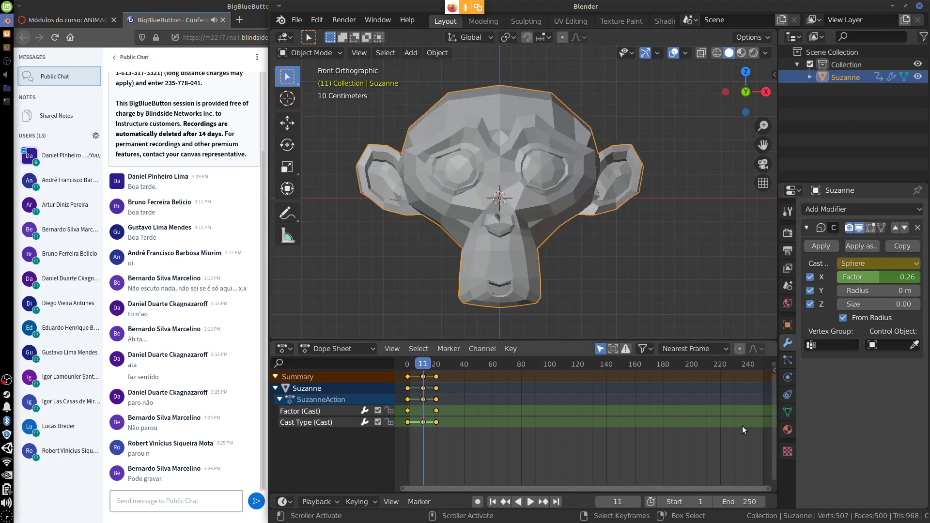
pyautogui.press('space')
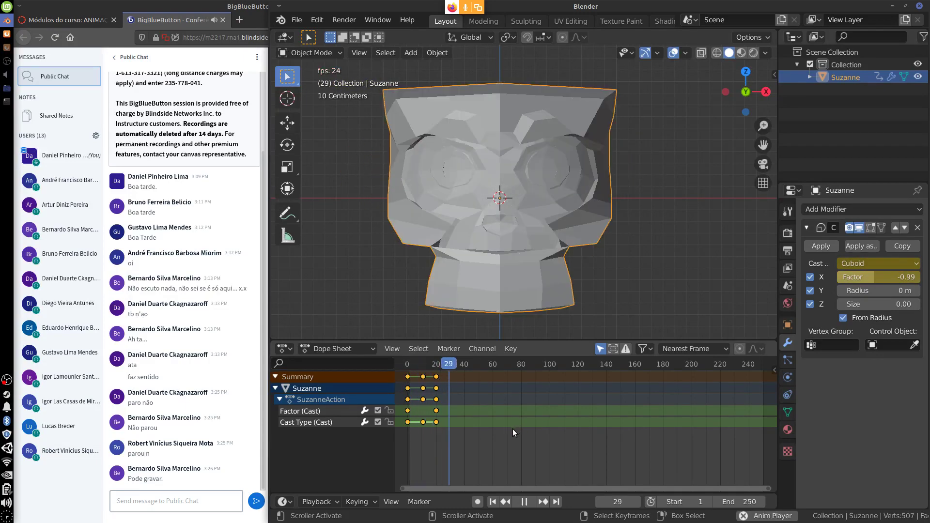
pyautogui.press('Escape')
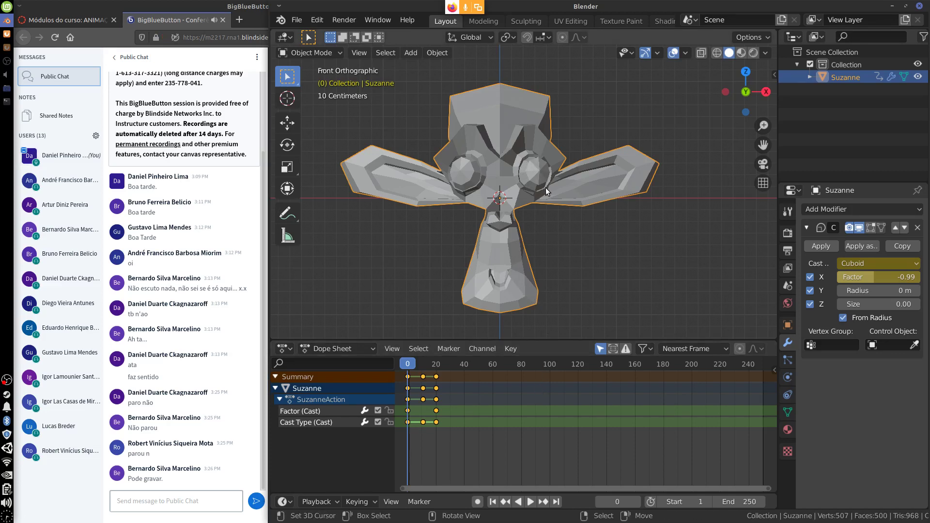
# - Mark the monkey's eyes and mouth with temporary annotation strokes, erase them, and replay the animation
pyautogui.moveTo(531, 168)
pyautogui.mouseDown()
pyautogui.moveTo(518, 180)
pyautogui.moveTo(535, 155)
pyautogui.mouseUp()
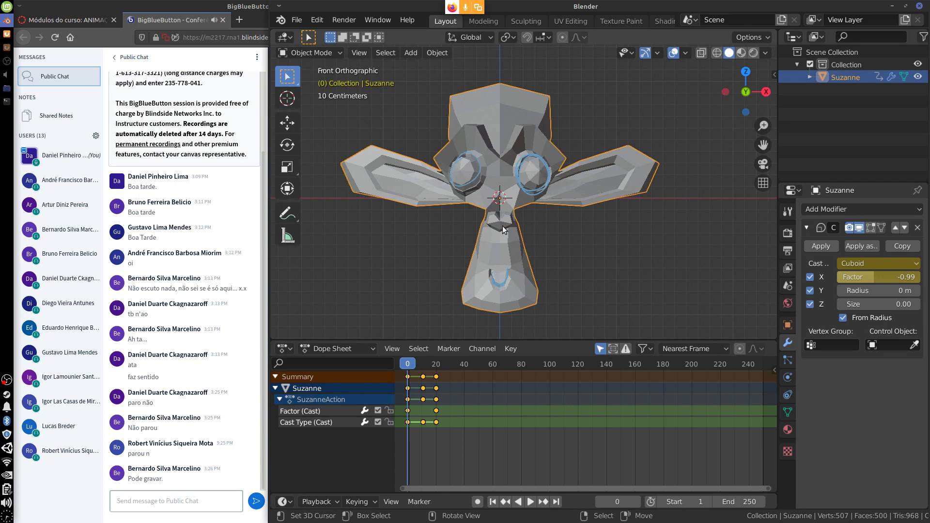
pyautogui.moveTo(547, 184)
pyautogui.mouseDown(button='right')
pyautogui.moveTo(526, 172)
pyautogui.moveTo(529, 154)
pyautogui.mouseUp(button='right')
pyautogui.moveTo(470, 176); pyautogui.dragTo(460, 157, button='right')
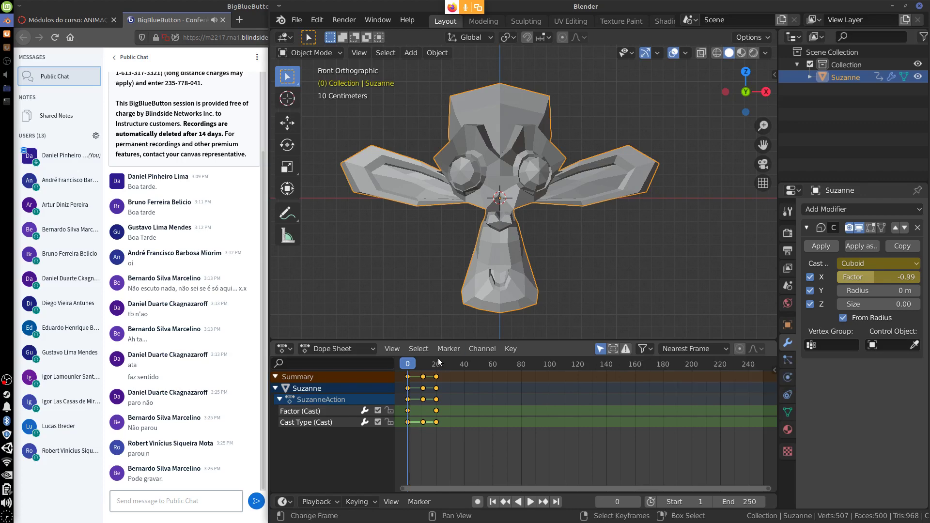
pyautogui.press('space')
pyautogui.press('Escape')
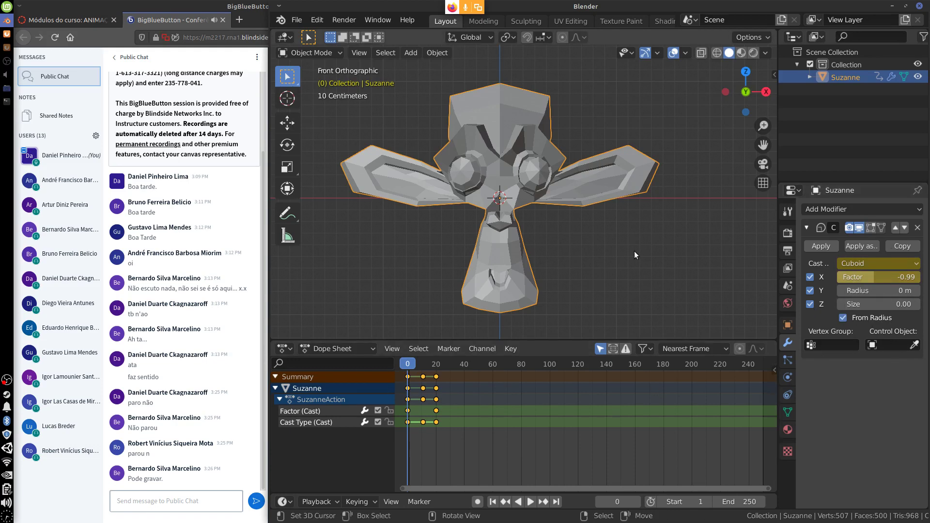
# - Add a Plain Axes empty and assign it as the control object of Suzanne's Cast modifier
pyautogui.hotkey('shift', 'a')
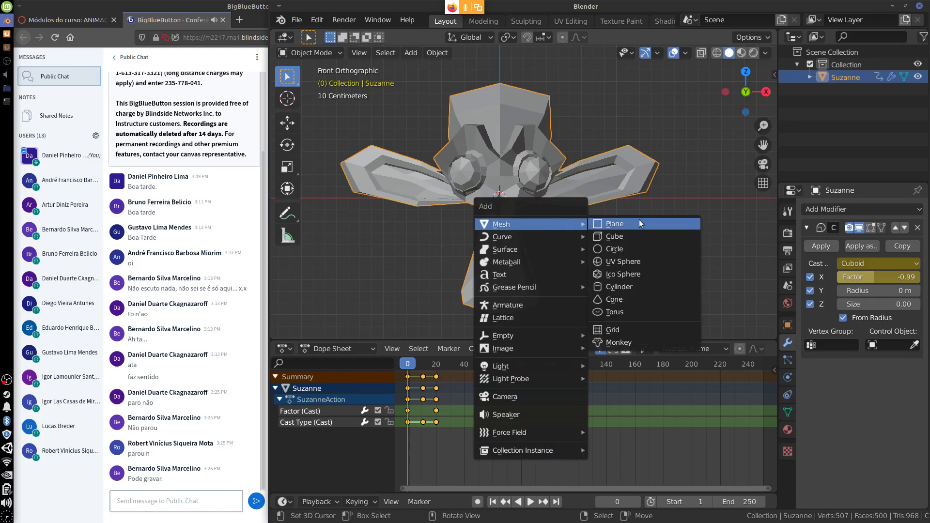
pyautogui.moveTo(516, 334)
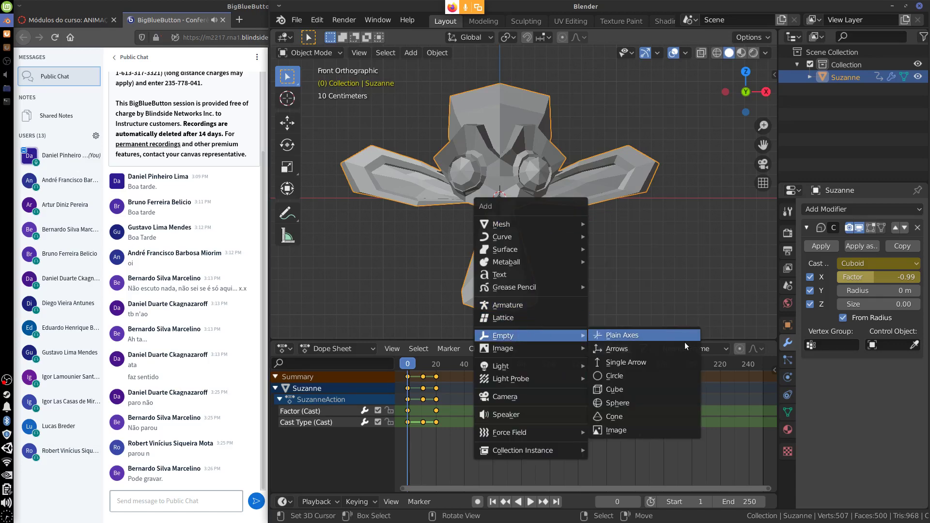
pyautogui.click(664, 335)
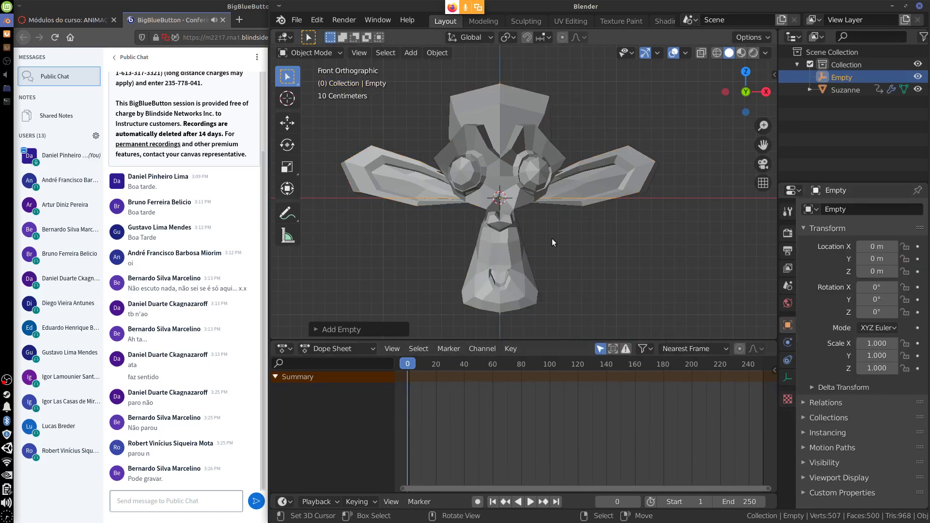
pyautogui.click(888, 345)
pyautogui.click(887, 362)
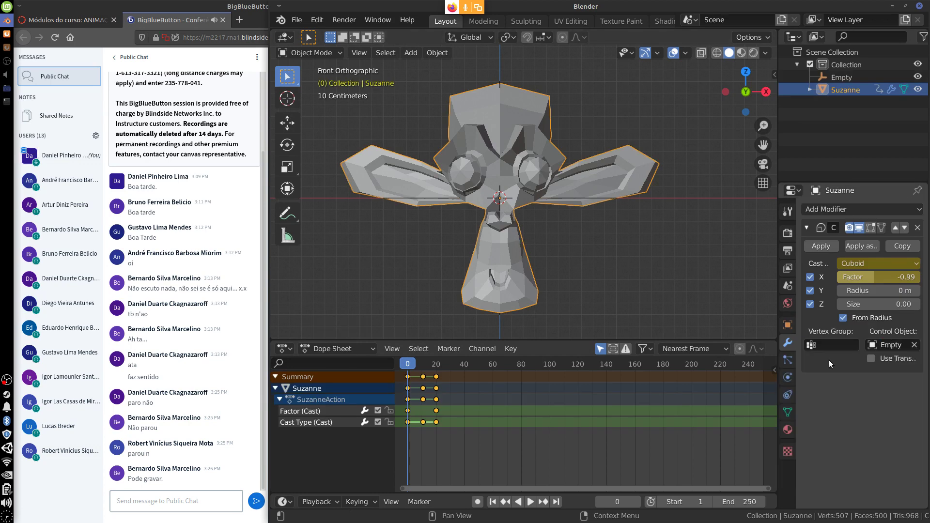
# - Try moving the empty in front view to test its influence on the Cast deformation, cancelling each move
pyautogui.click(556, 199)
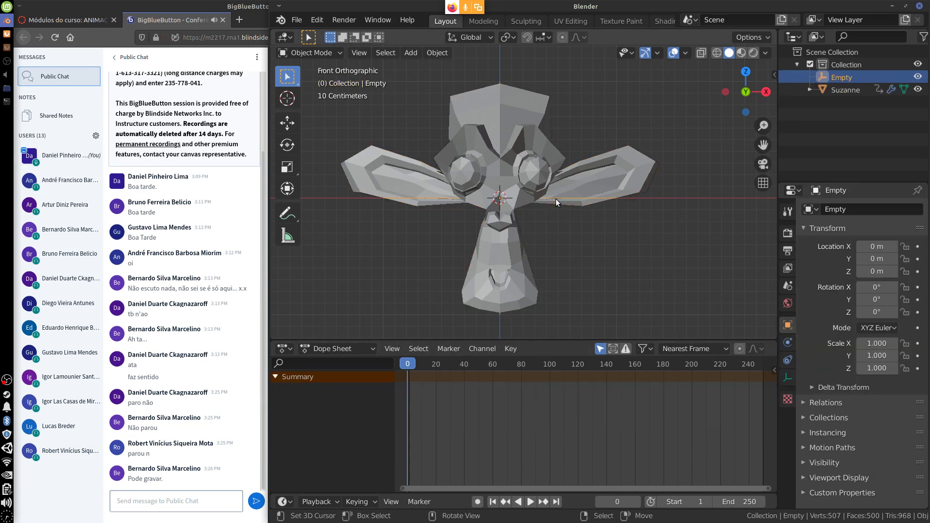
pyautogui.press('g')
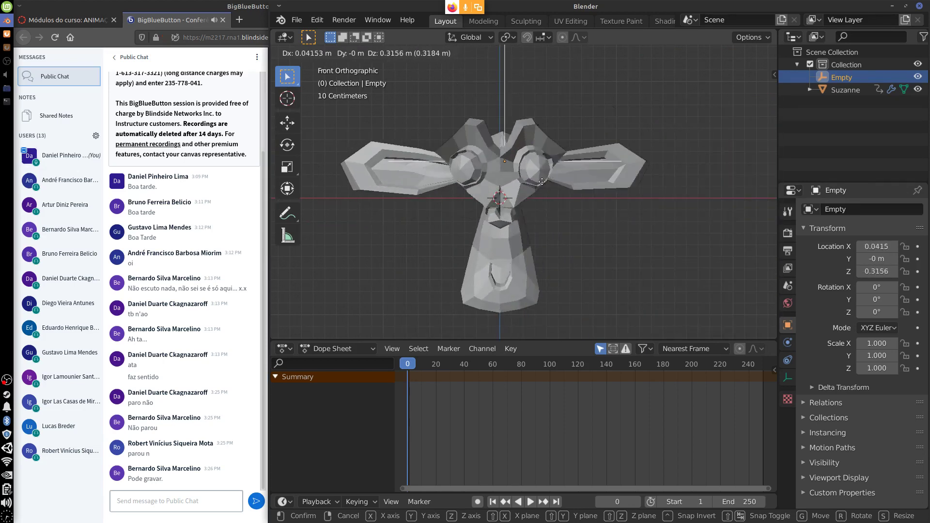
pyautogui.press('Escape')
pyautogui.click(526, 268)
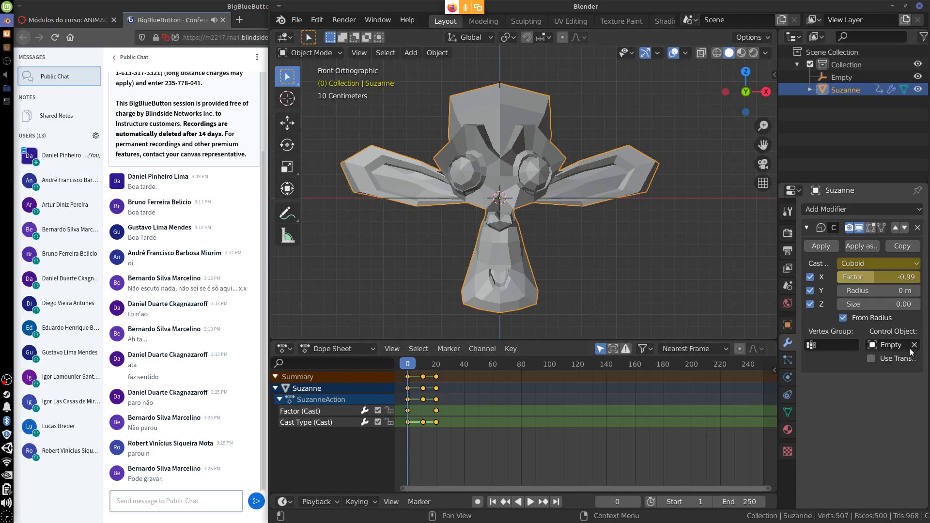
pyautogui.click(556, 197)
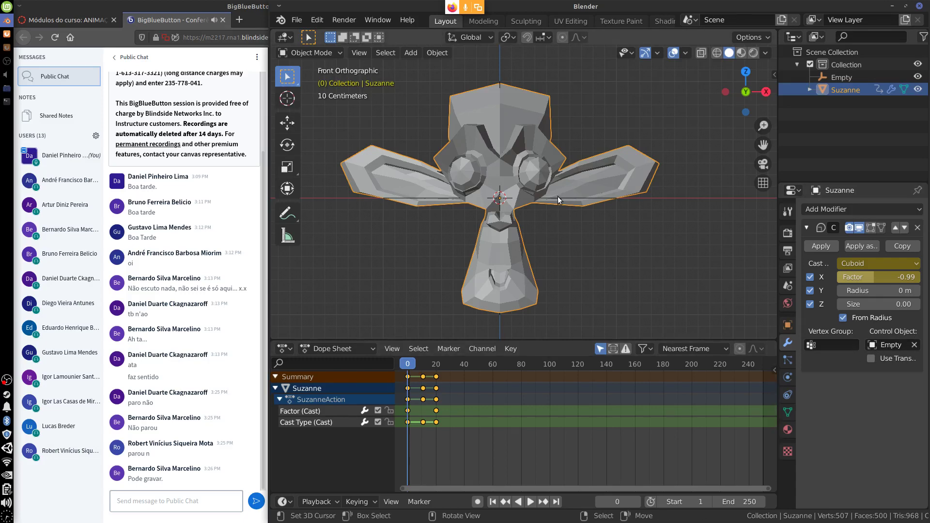
pyautogui.press('g')
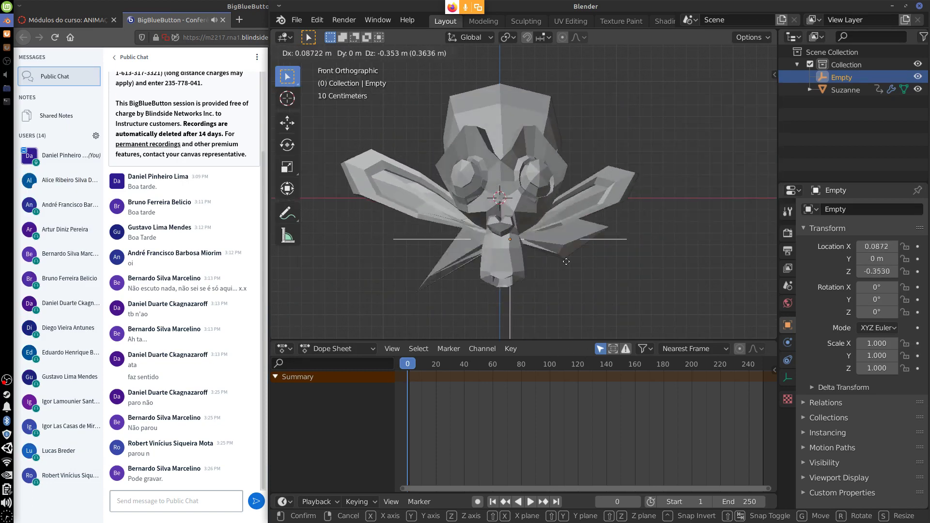
pyautogui.press('Escape')
# - Test moving the empty from an angled view and again from the front, cancelling both moves
pyautogui.moveTo(650, 245); pyautogui.dragTo(532, 254, button='middle')
pyautogui.press('g')
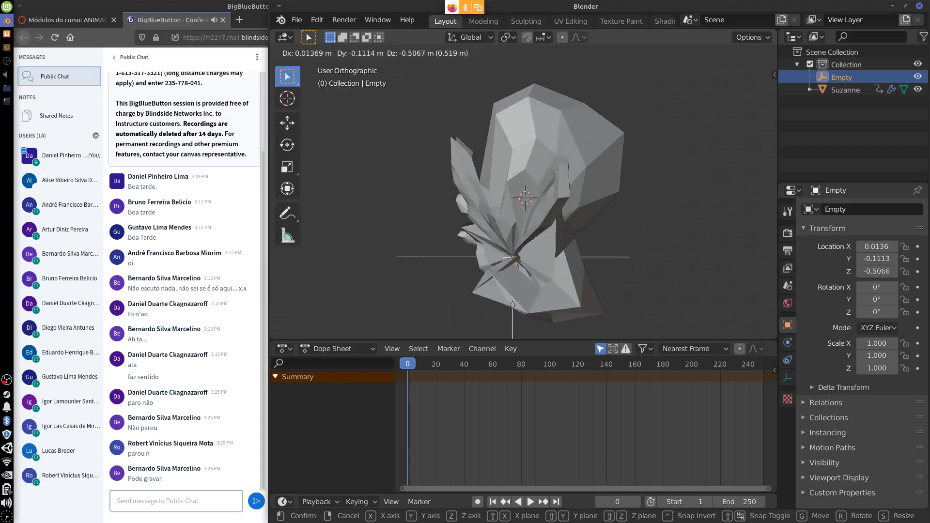
pyautogui.rightClick(565, 245)
pyautogui.press('KP_1')
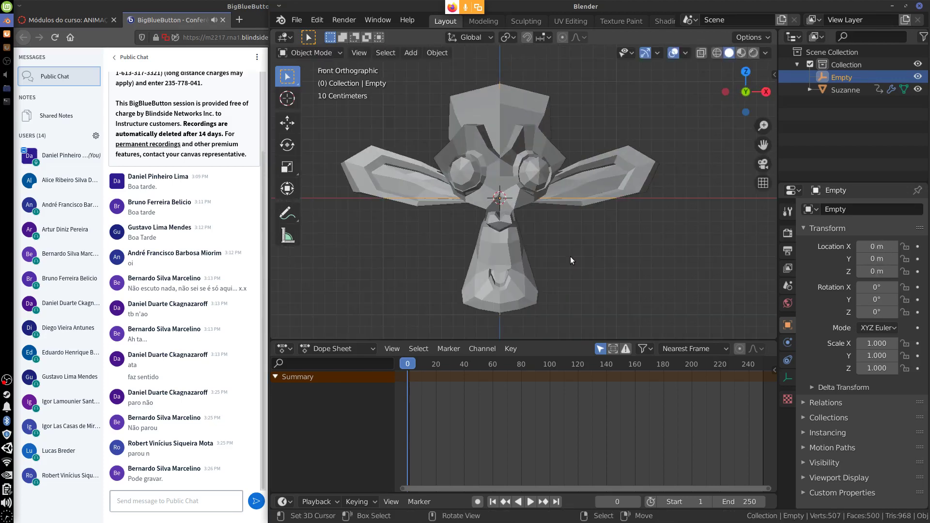
pyautogui.press('g')
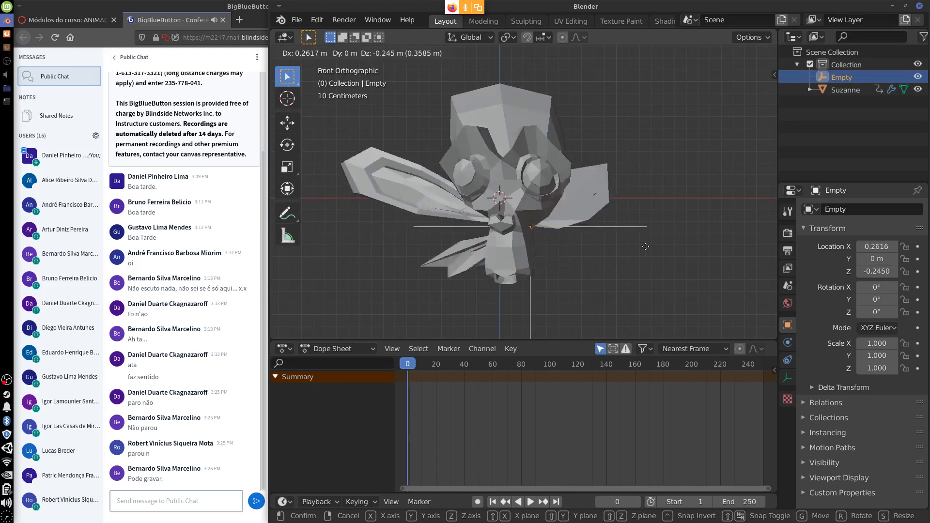
pyautogui.rightClick(621, 251)
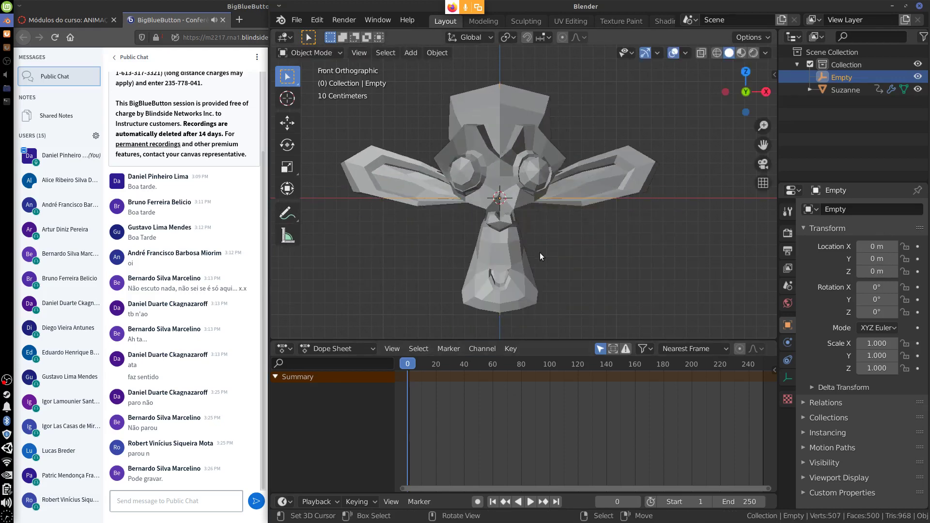
# - In Edit Mode, select all linked vertices of Suzanne's head, leaving the eyes unselected, with the mesh's vertex group settings open
pyautogui.click(521, 298)
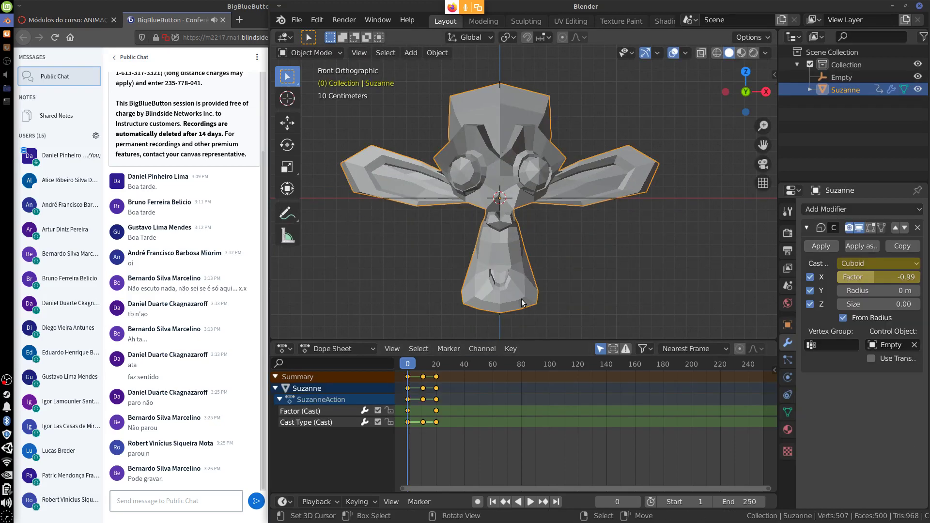
pyautogui.click(831, 345)
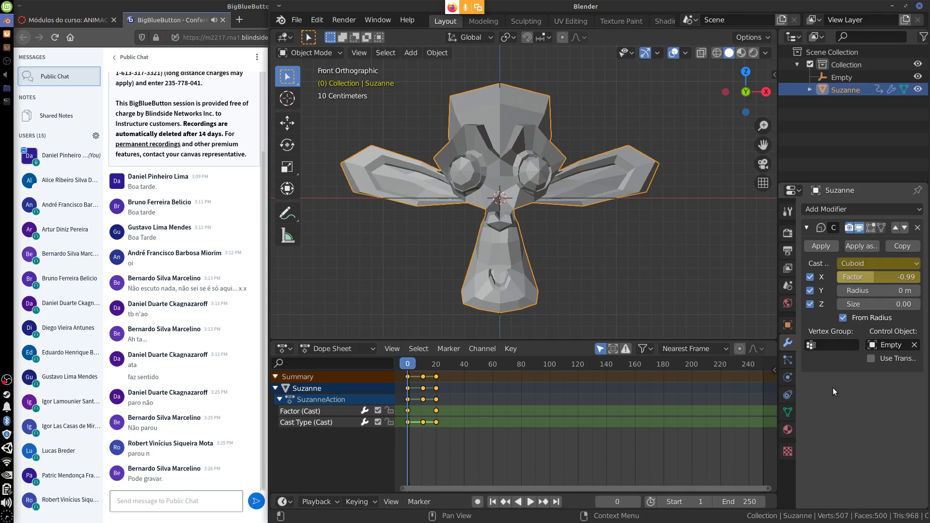
pyautogui.click(787, 412)
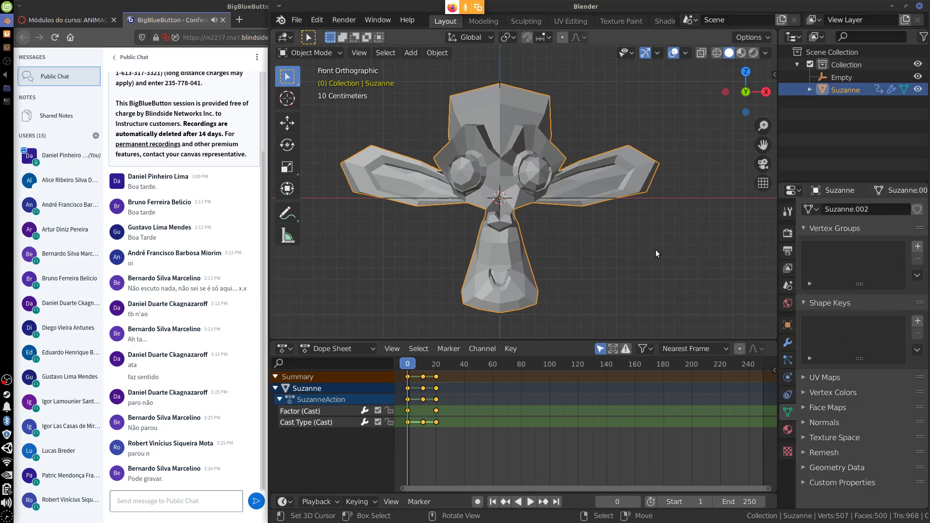
pyautogui.press('Tab')
pyautogui.click(525, 253)
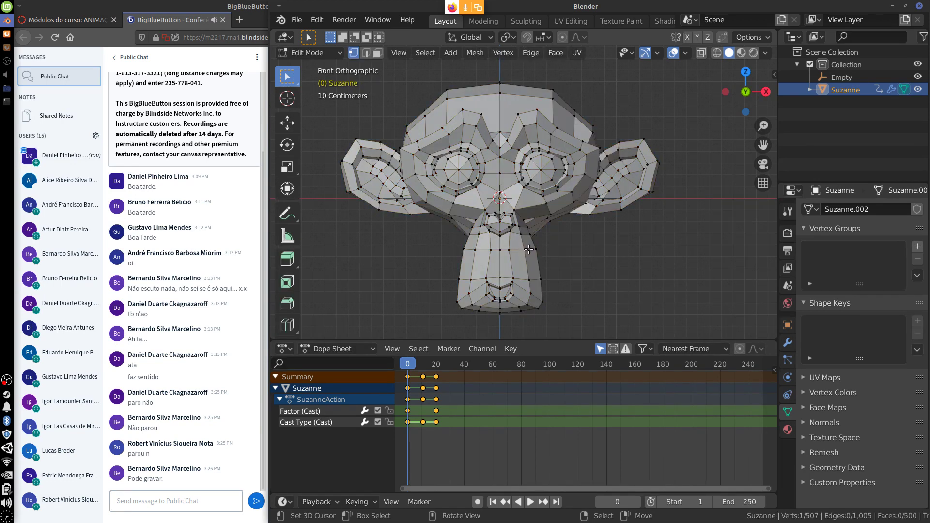
pyautogui.hotkey('ctrl', 'l')
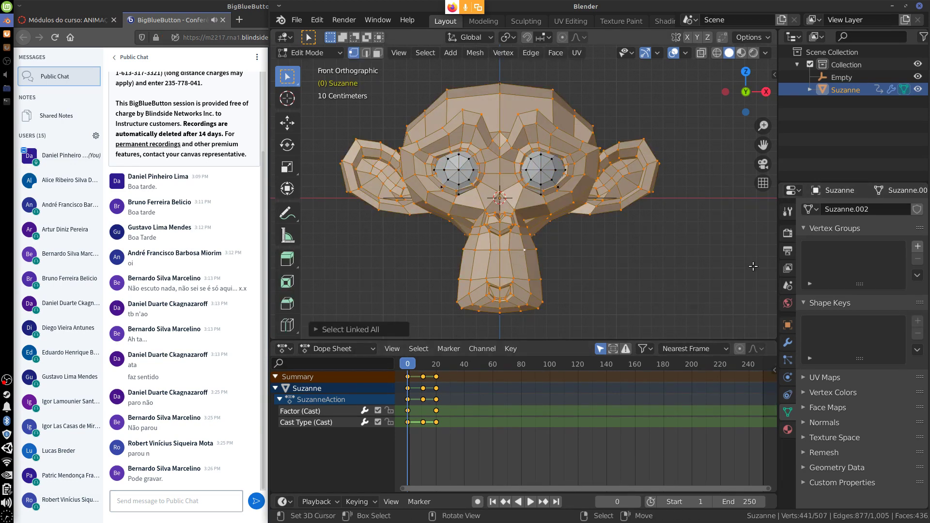
# - Create a vertex group named HEAD on Suzanne, assign the selected head vertices to it and return to Object Mode
pyautogui.click(917, 246)
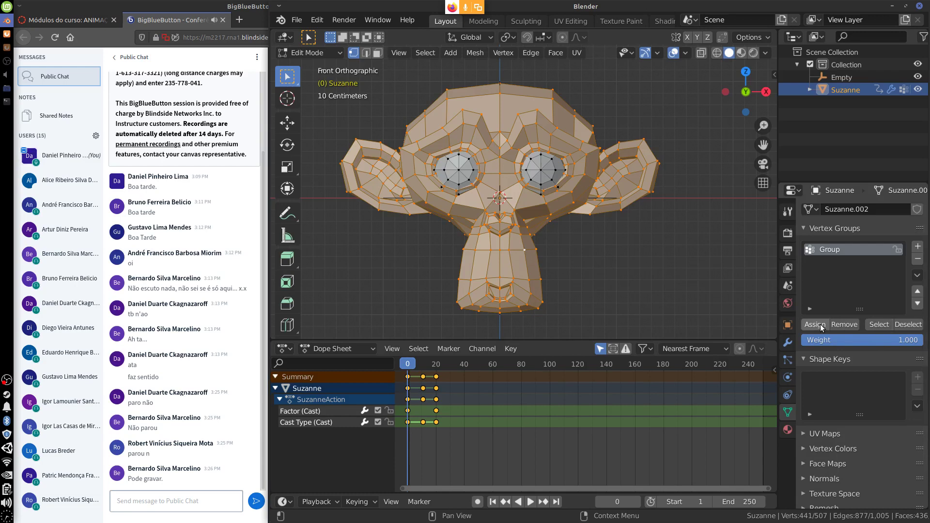
pyautogui.doubleClick(837, 250)
pyautogui.press('BackSpace')
pyautogui.press('BackSpace')
pyautogui.press('BackSpace')
pyautogui.press('BackSpace')
pyautogui.press('BackSpace')
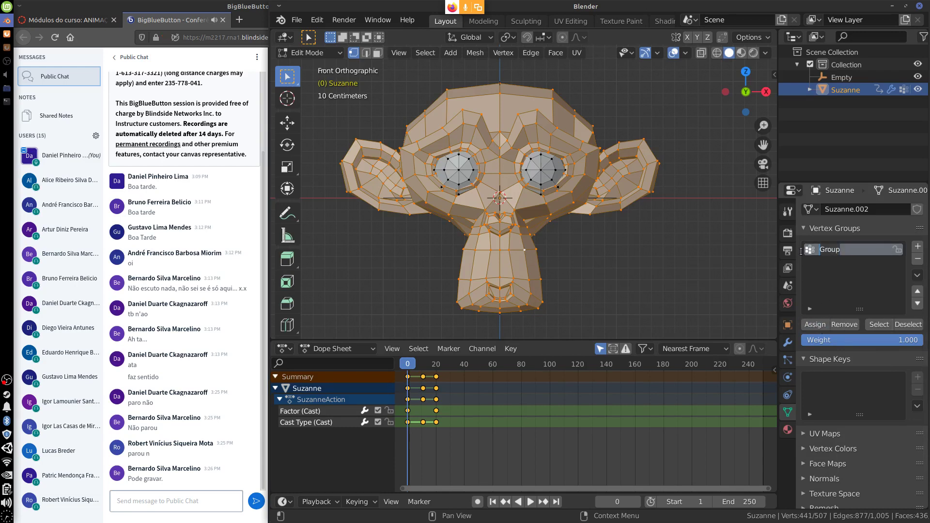
pyautogui.write('HEAD')
pyautogui.press('Return')
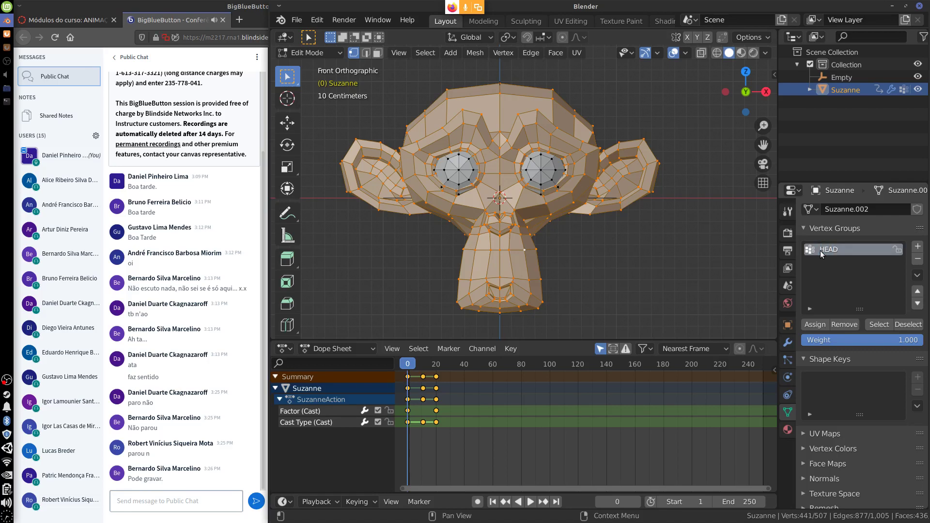
pyautogui.click(817, 325)
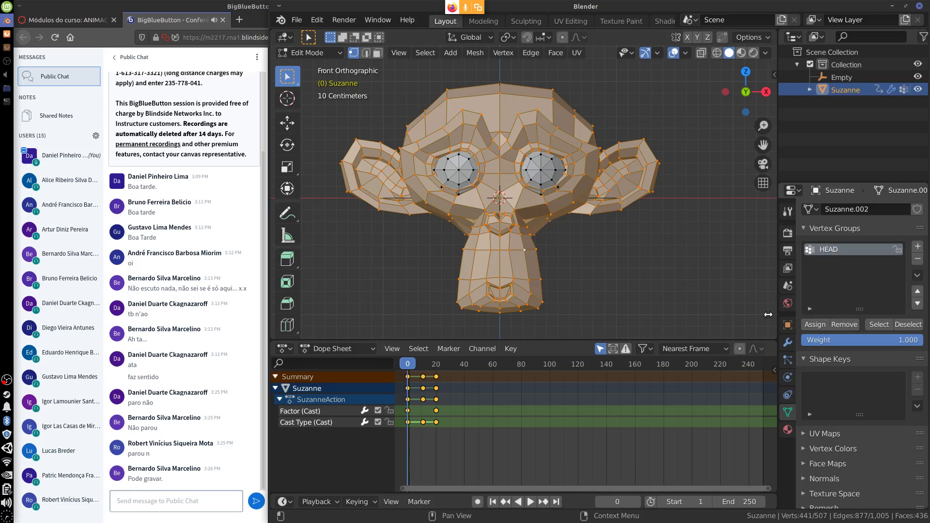
pyautogui.press('Tab')
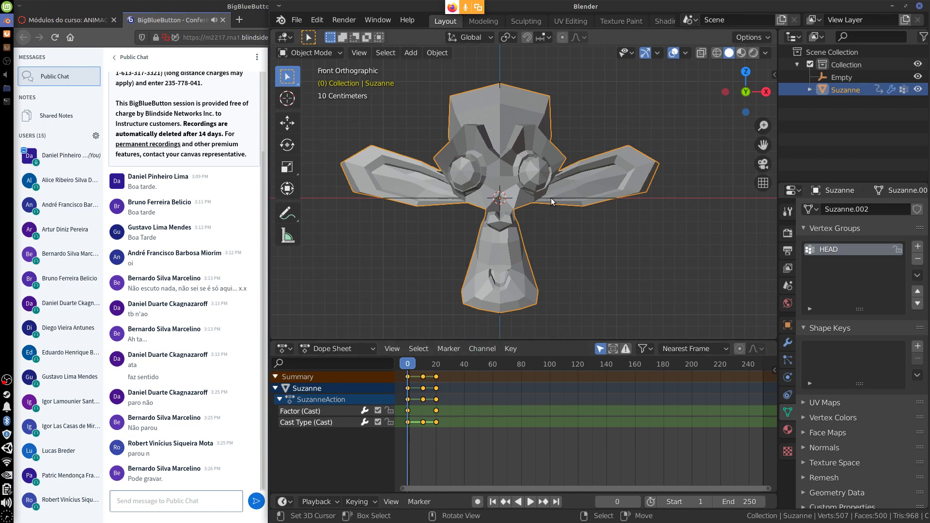
# - Limit Suzanne's Cast modifier to the HEAD vertex group
pyautogui.click(788, 344)
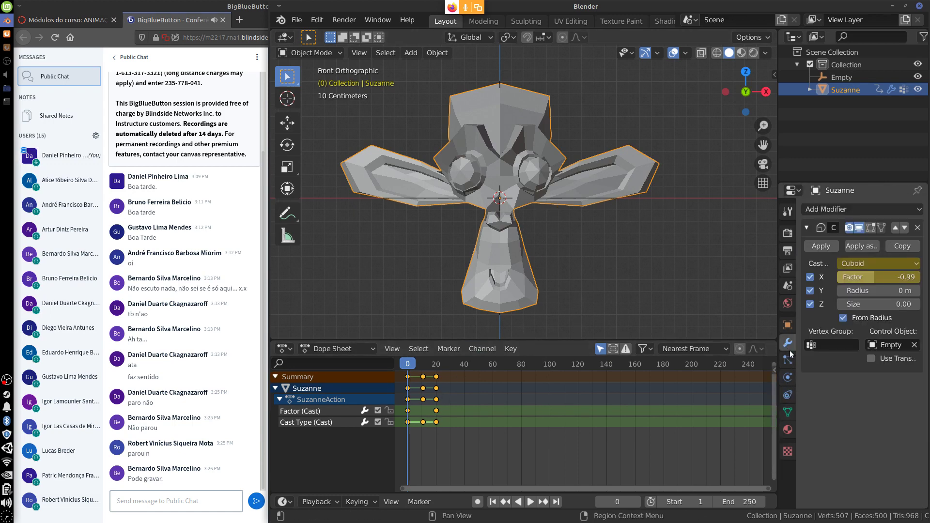
pyautogui.click(823, 345)
pyautogui.click(820, 363)
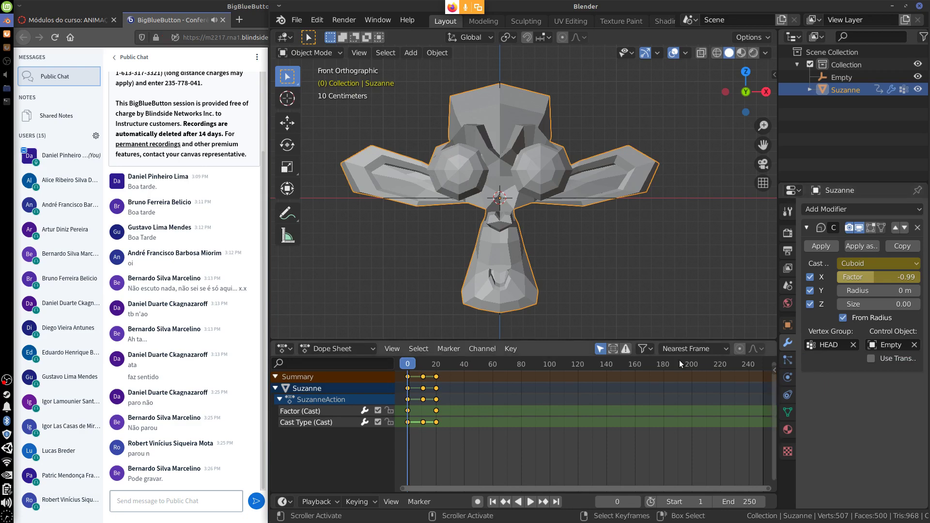
# - Preview the animation briefly and try moving the empty down in front view to test the HEAD-limited Cast deformation, cancelling both
pyautogui.press('space')
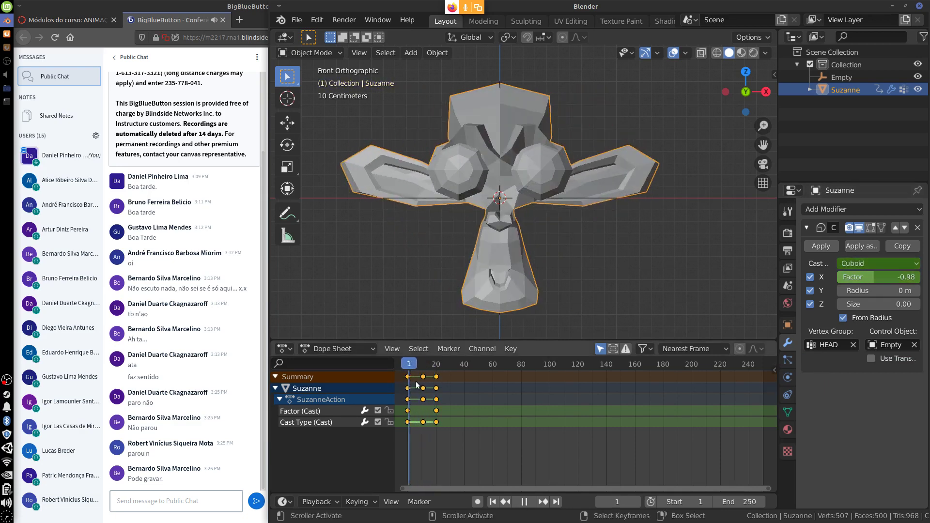
pyautogui.press('Escape')
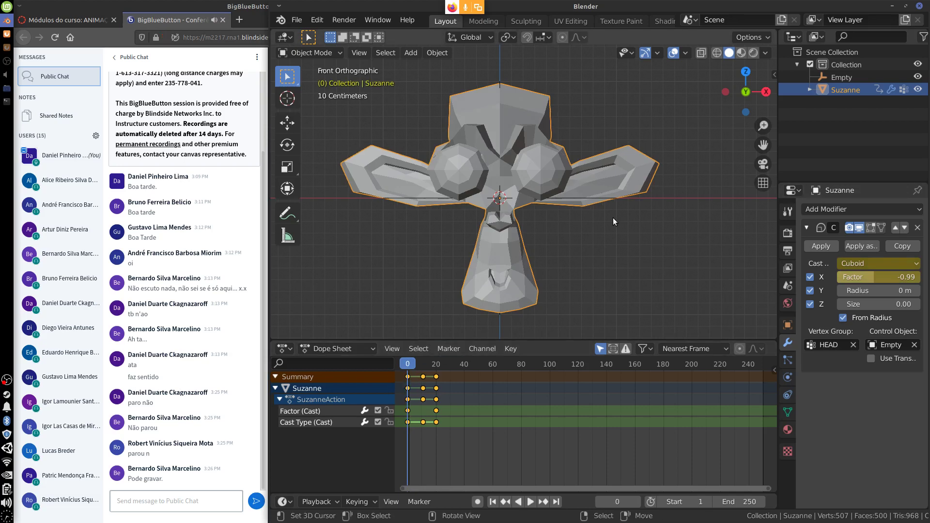
pyautogui.click(595, 202)
pyautogui.press('g')
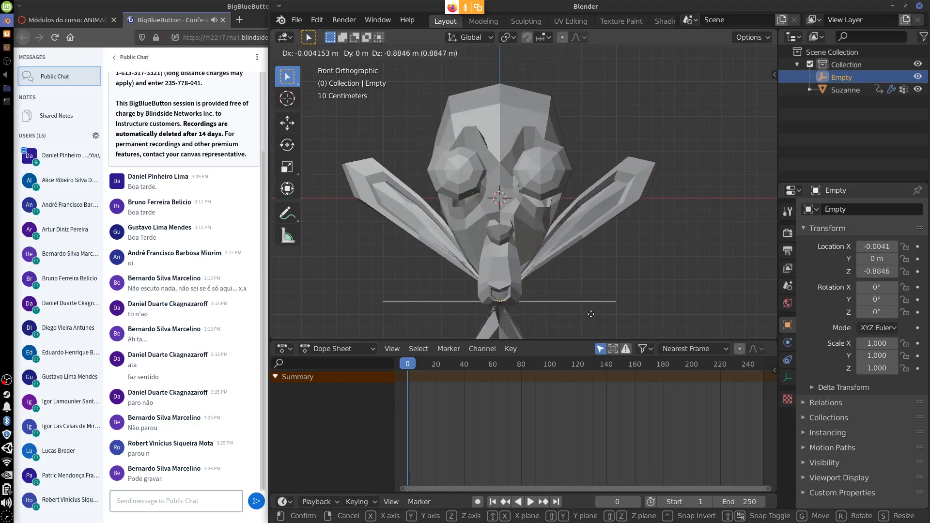
pyautogui.press('Escape')
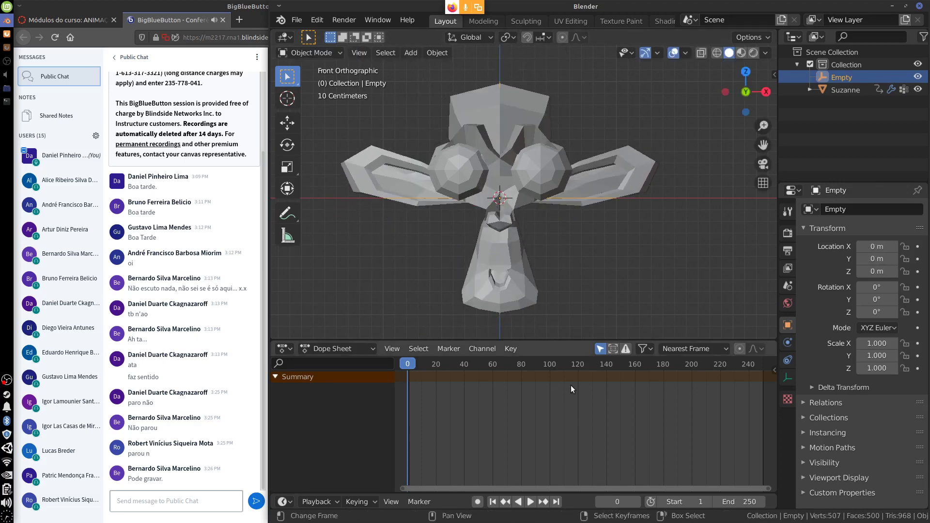
# - Remove the Cast modifier from Suzanne and delete its leftover Factor and Cast Type animation channels
pyautogui.click(522, 258)
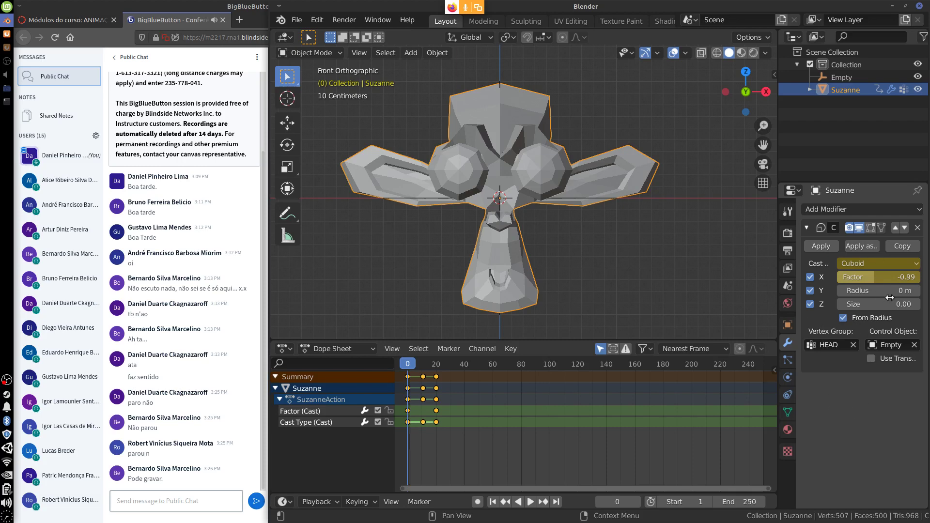
pyautogui.click(917, 228)
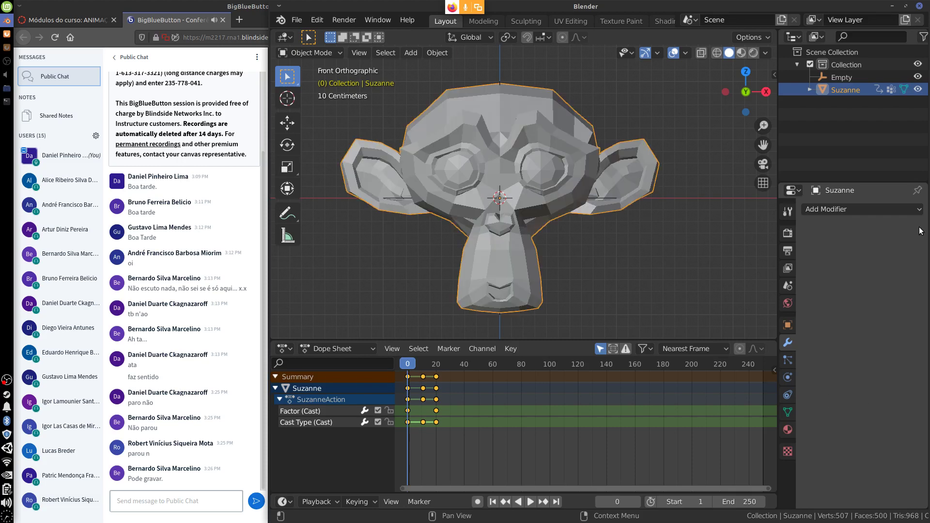
pyautogui.press('x')
pyautogui.click(442, 422)
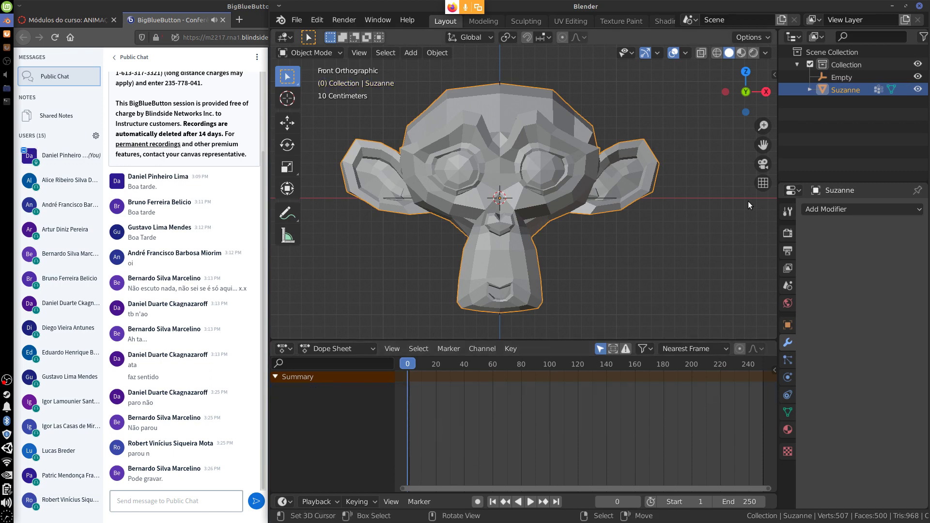
pyautogui.press('Tab')
pyautogui.press('Tab')
pyautogui.click(604, 198)
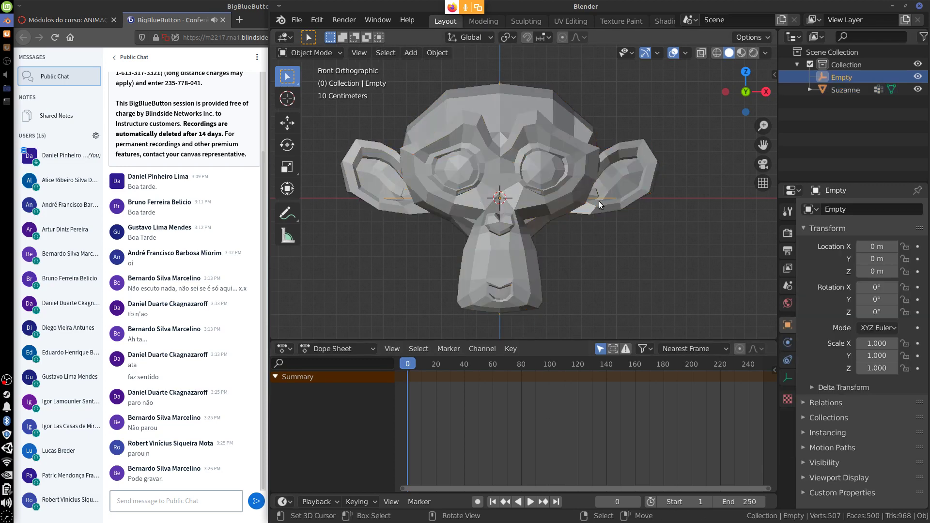
pyautogui.click(531, 257)
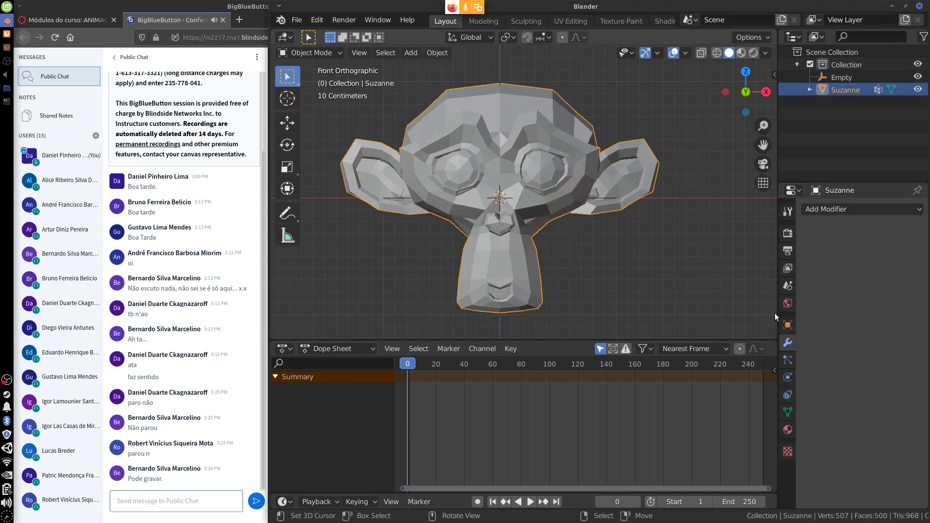
pyautogui.click(849, 210)
# - Select all objects and delete both Suzanne and the empty from the scene
pyautogui.press('a')
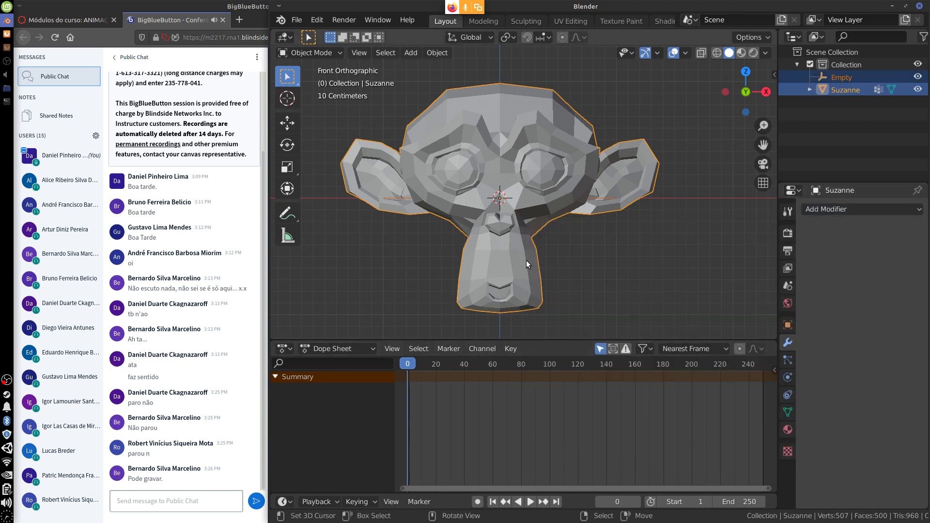
pyautogui.press('x')
pyautogui.click(525, 260)
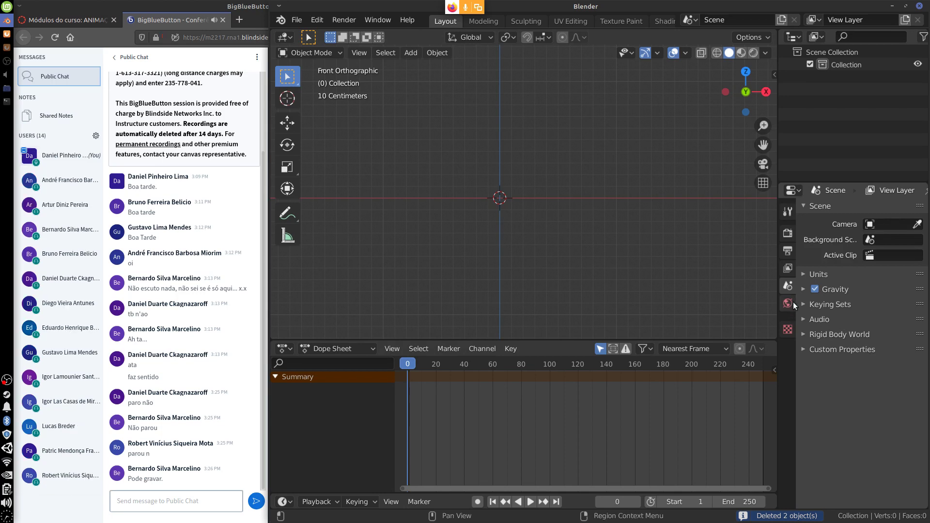
# - Add a Bezier curve at the world origin and switch to the top orthographic view
pyautogui.keyDown('shift'); pyautogui.moveTo(584, 212); pyautogui.dragTo(599, 279, button='middle'); pyautogui.keyUp('shift')
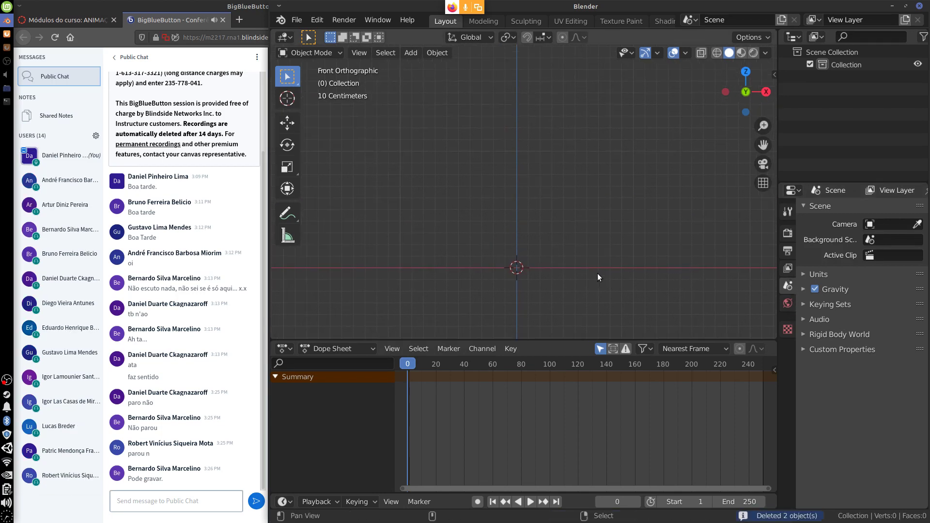
pyautogui.hotkey('shift', 'a')
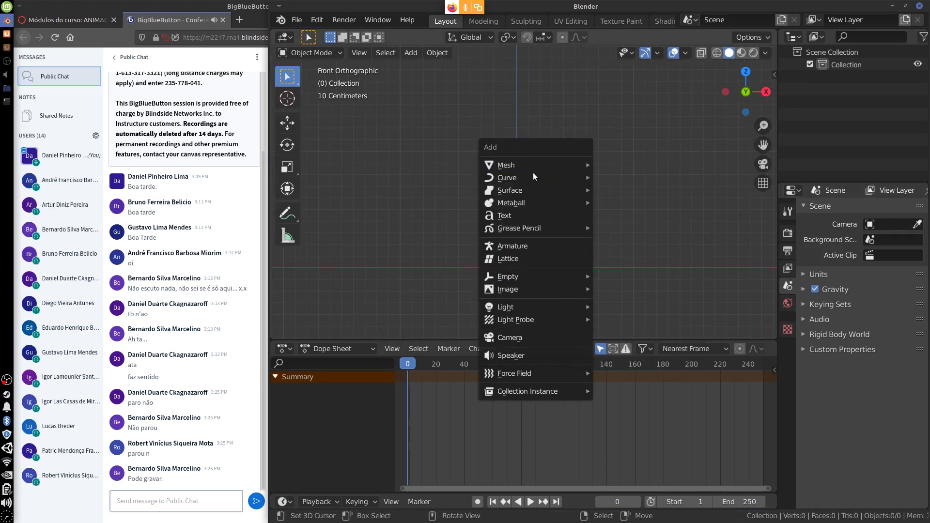
pyautogui.moveTo(532, 176)
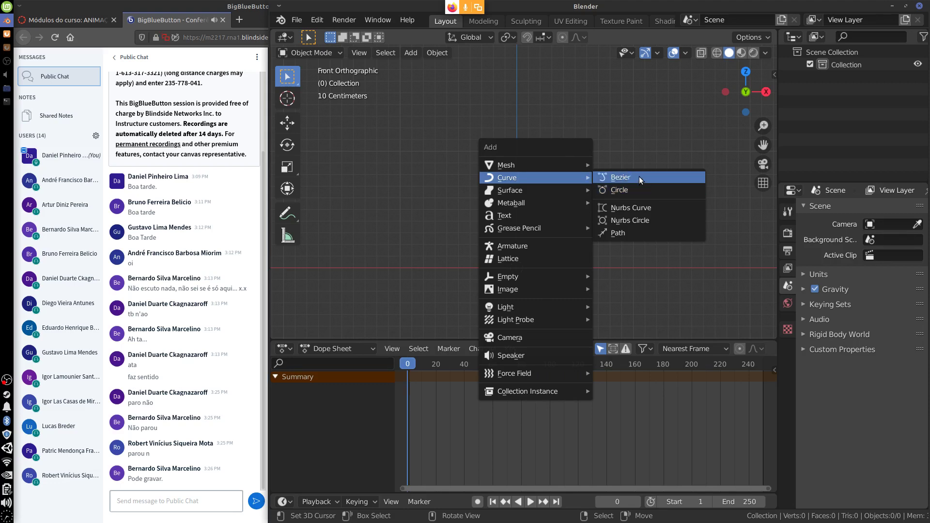
pyautogui.click(638, 176)
pyautogui.press('KP_7')
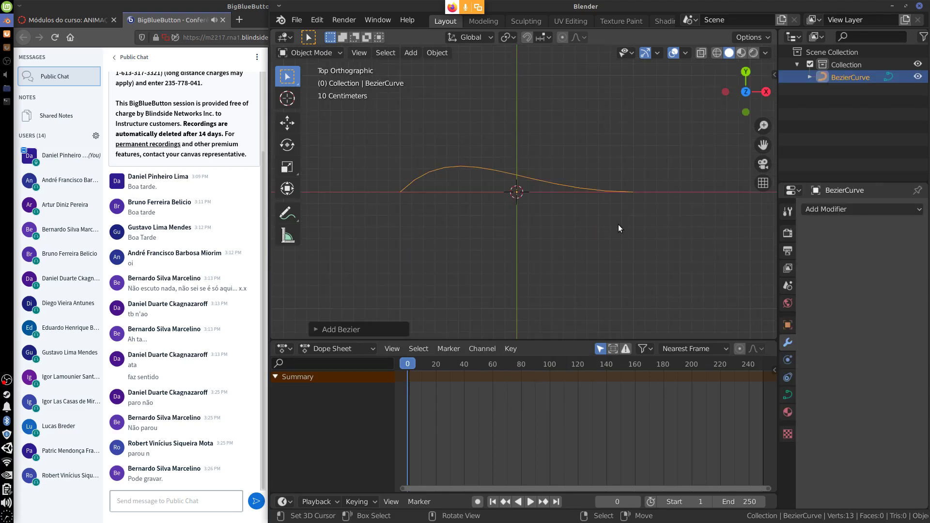
# - In Edit Mode, rotate the whole Bezier curve about 90° counterclockwise and move it about 0.1 m in X and 1 m in Y
pyautogui.keyDown('shift'); pyautogui.moveTo(578, 252); pyautogui.dragTo(590, 301, button='middle'); pyautogui.keyUp('shift')
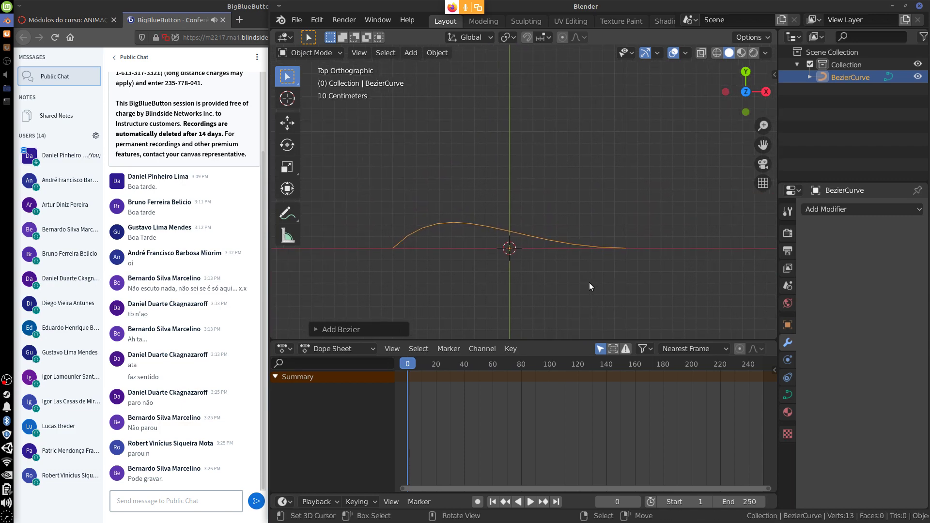
pyautogui.scroll(-3, 591, 284)
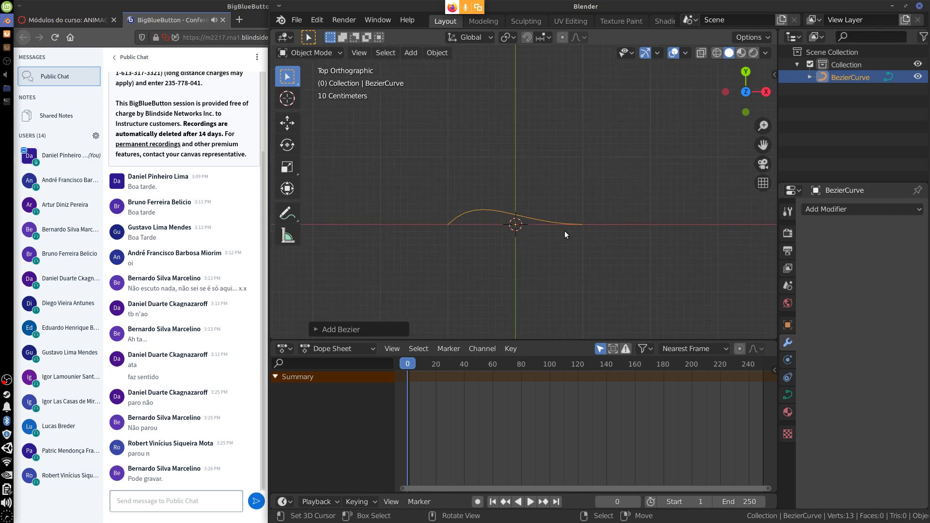
pyautogui.press('Tab')
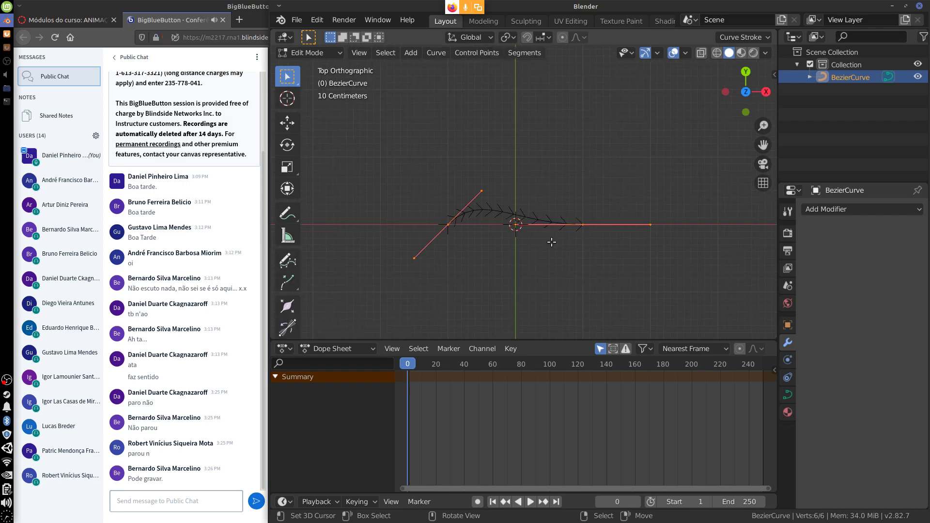
pyautogui.press('r')
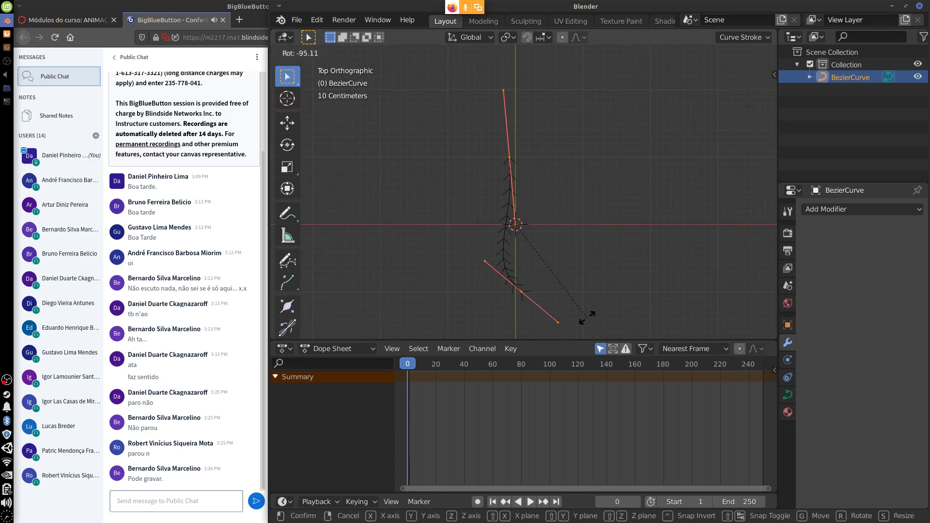
pyautogui.click(576, 318)
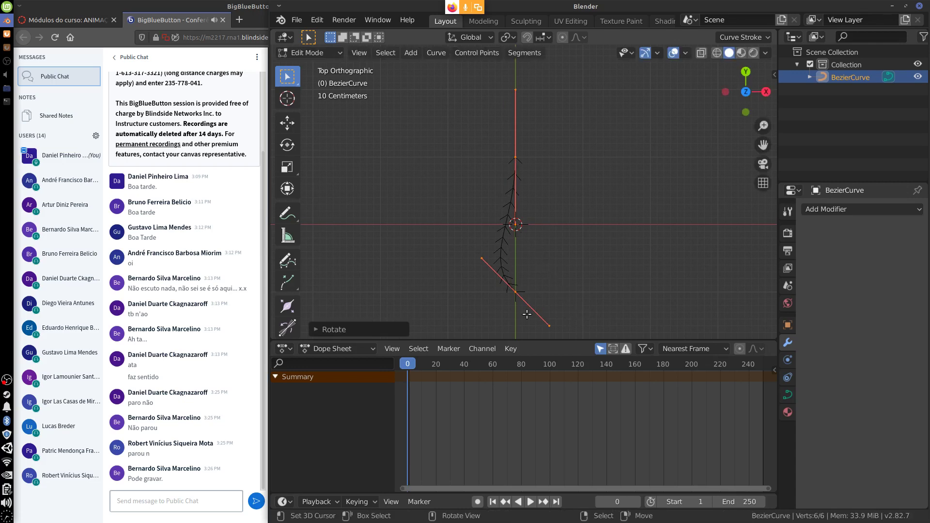
pyautogui.press('g')
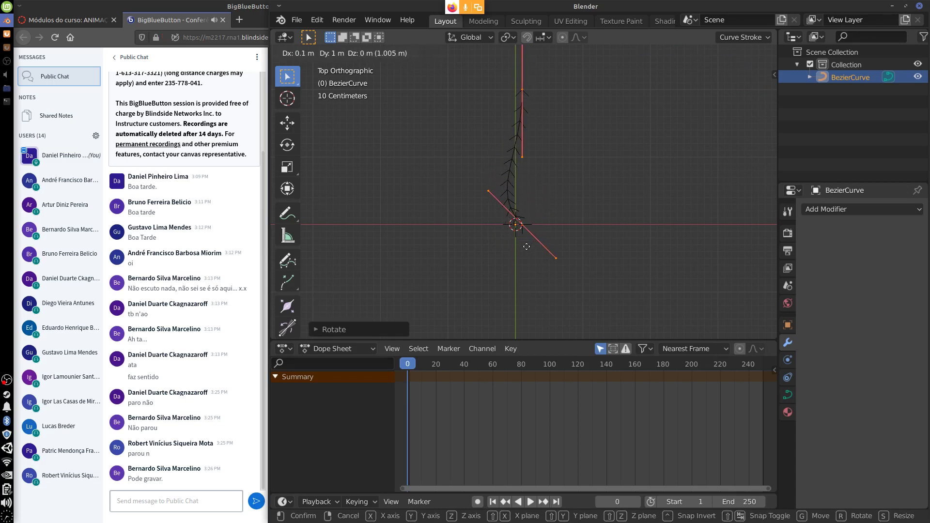
pyautogui.click(529, 249)
# - Place the 3D cursor beside the curve and move the curve's lower control point onto the Y axis near the origin
pyautogui.keyDown('shift'); pyautogui.rightClick(613, 282); pyautogui.keyUp('shift')
pyautogui.moveTo(570, 186)
pyautogui.keyDown('shift'); pyautogui.mouseDown(button='middle')
pyautogui.moveTo(586, 250)
pyautogui.moveTo(564, 193)
pyautogui.mouseUp(button='middle'); pyautogui.keyUp('shift')
pyautogui.rightClick(538, 252)
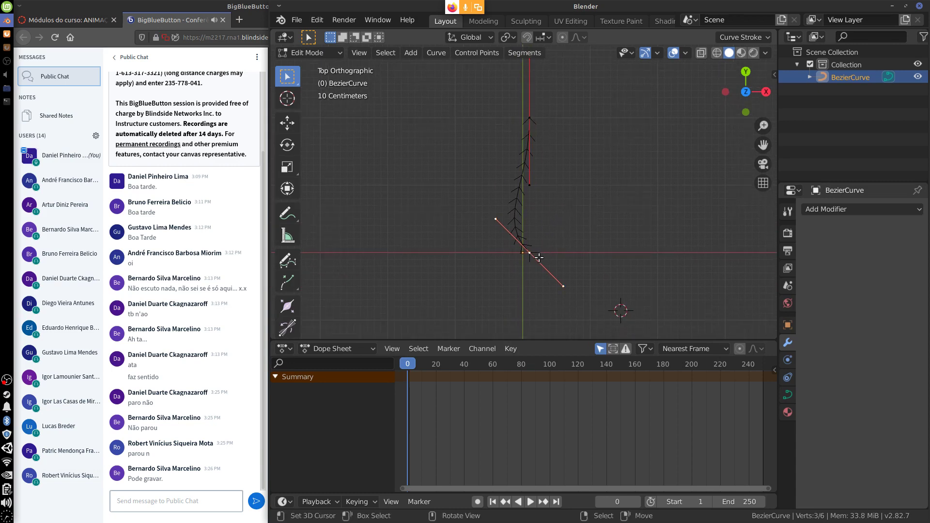
pyautogui.press('g')
pyautogui.click(532, 254)
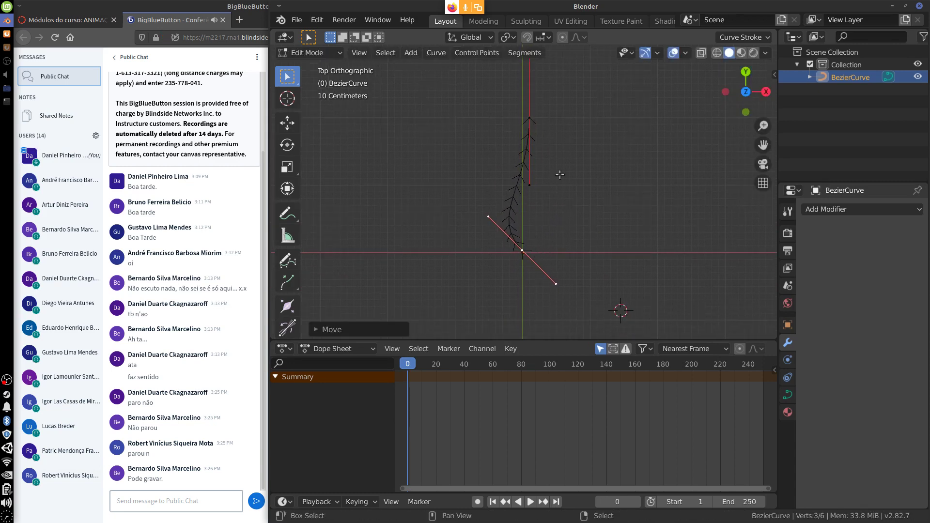
# - Move the curve's upper control point away from the Y axis in positive X, and try rotating its handles before cancelling
pyautogui.keyDown('shift'); pyautogui.moveTo(560, 175); pyautogui.dragTo(564, 222, button='middle'); pyautogui.keyUp('shift')
pyautogui.press('g')
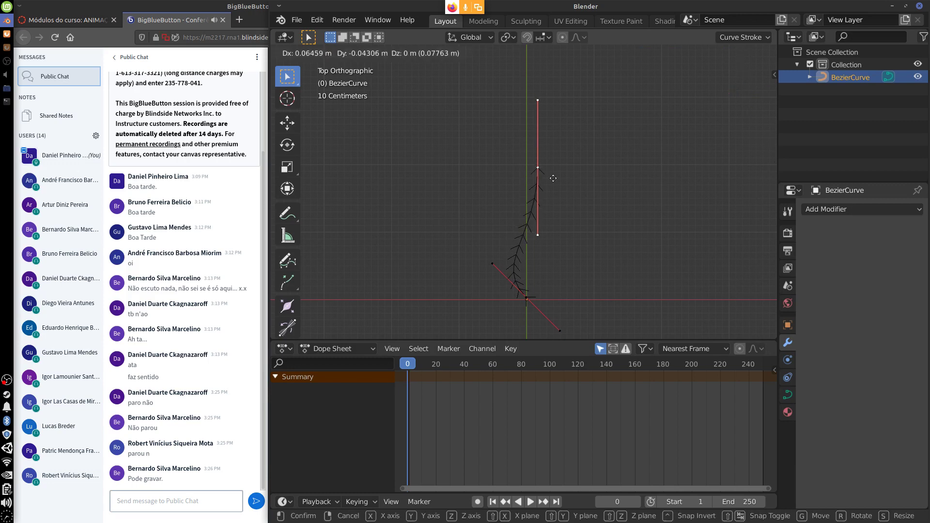
pyautogui.click(571, 180)
pyautogui.press('r')
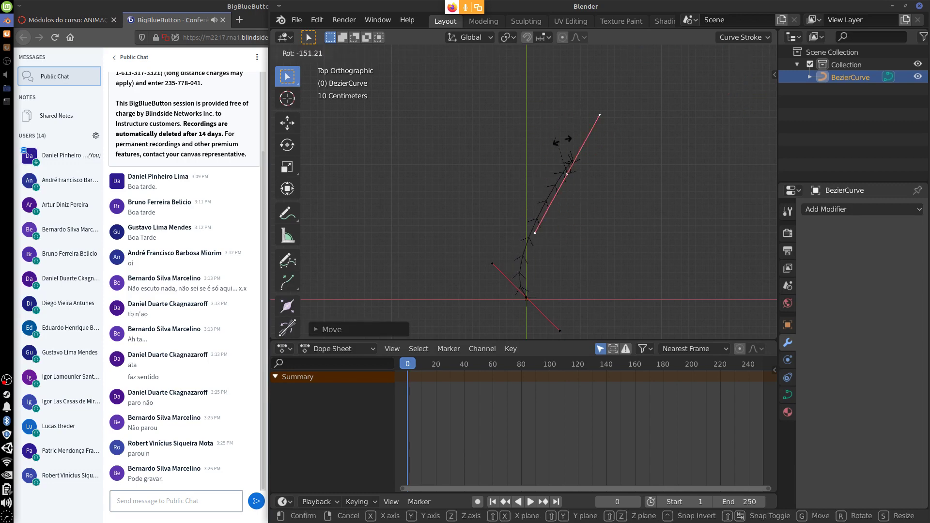
pyautogui.press('Escape')
# - Extrude a third control point up and across the Y axis to form an S-shaped curve, and add the middle point to the selection
pyautogui.press('e')
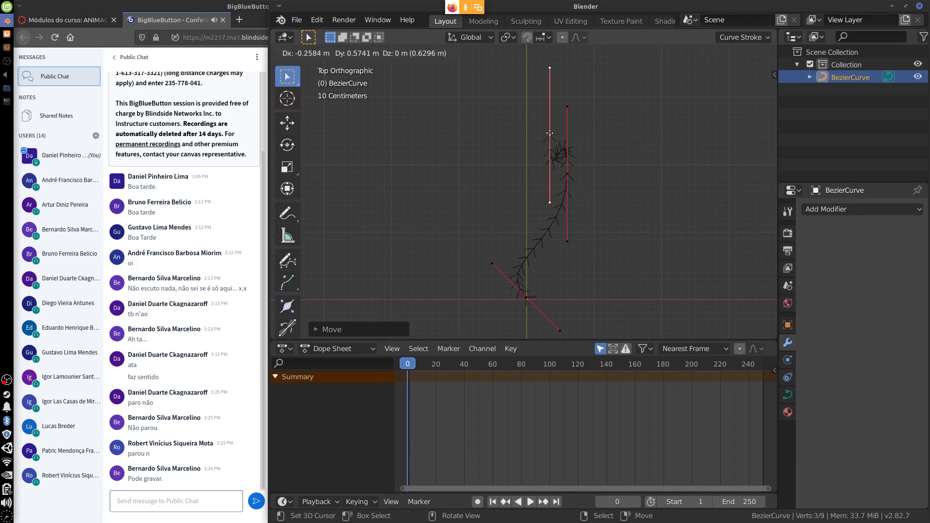
pyautogui.click(517, 85)
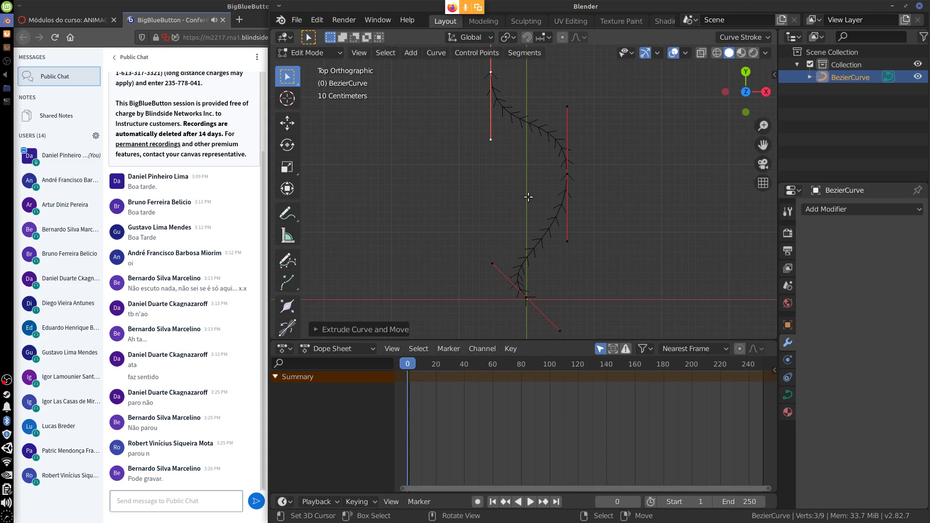
pyautogui.keyDown('shift'); pyautogui.click(567, 174); pyautogui.keyUp('shift')
pyautogui.keyDown('shift'); pyautogui.moveTo(552, 291); pyautogui.dragTo(566, 246, button='middle'); pyautogui.keyUp('shift')
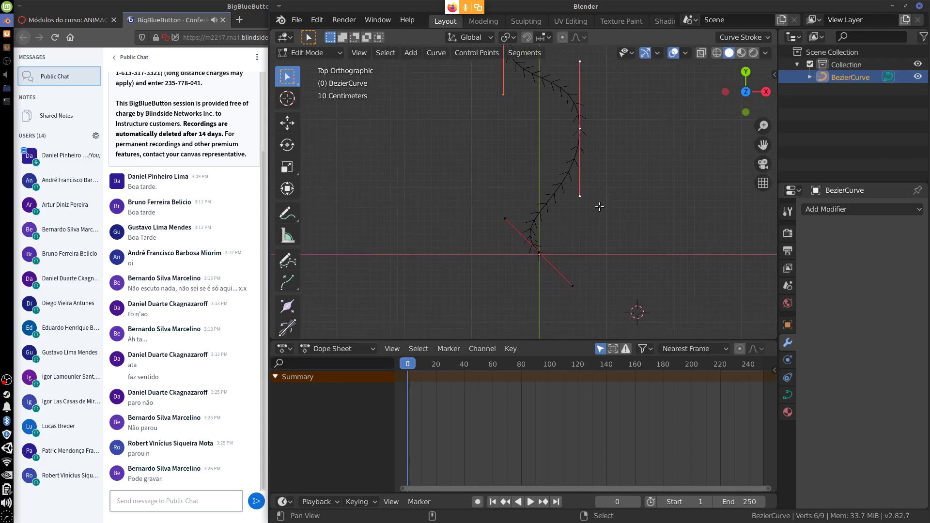
# - Nudge the curve's lower control point slightly, keeping it on the Y axis close to the world origin
pyautogui.scroll(4, 582, 271)
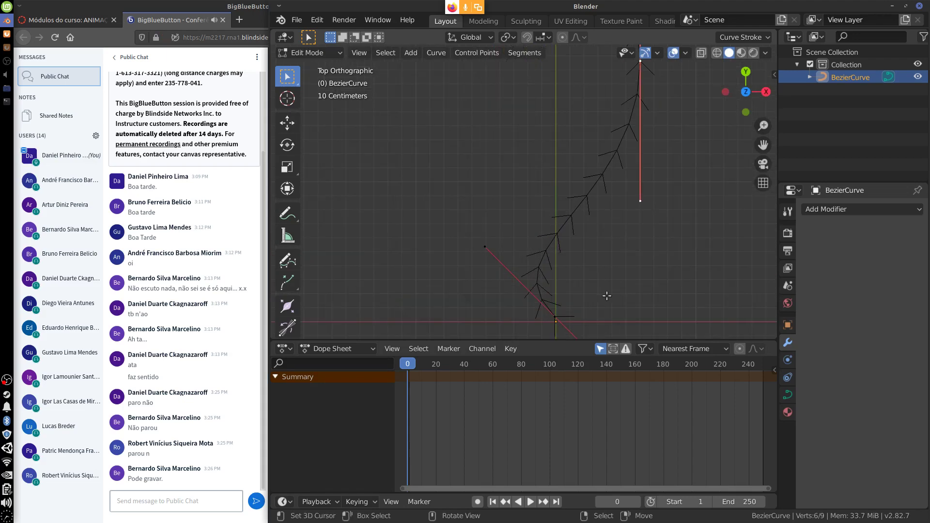
pyautogui.keyDown('shift'); pyautogui.moveTo(609, 289); pyautogui.dragTo(510, 222, button='middle'); pyautogui.keyUp('shift')
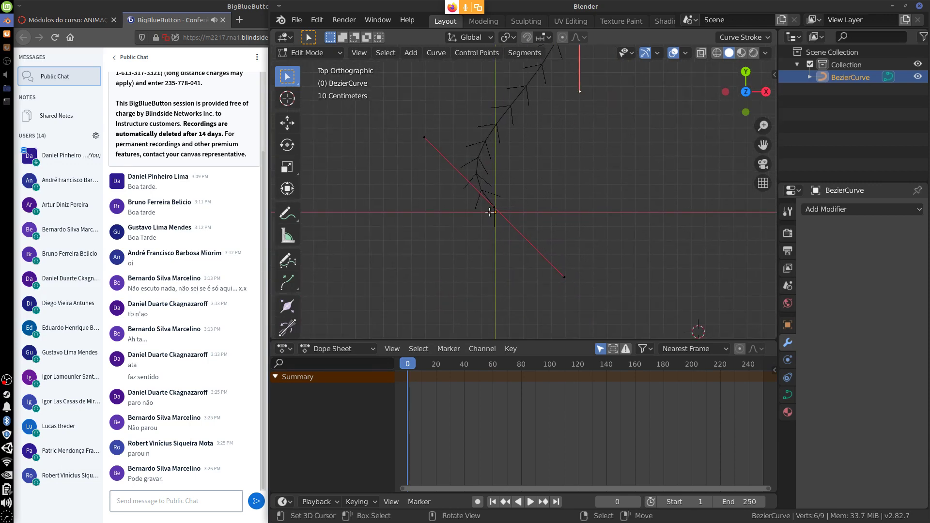
pyautogui.click(499, 208)
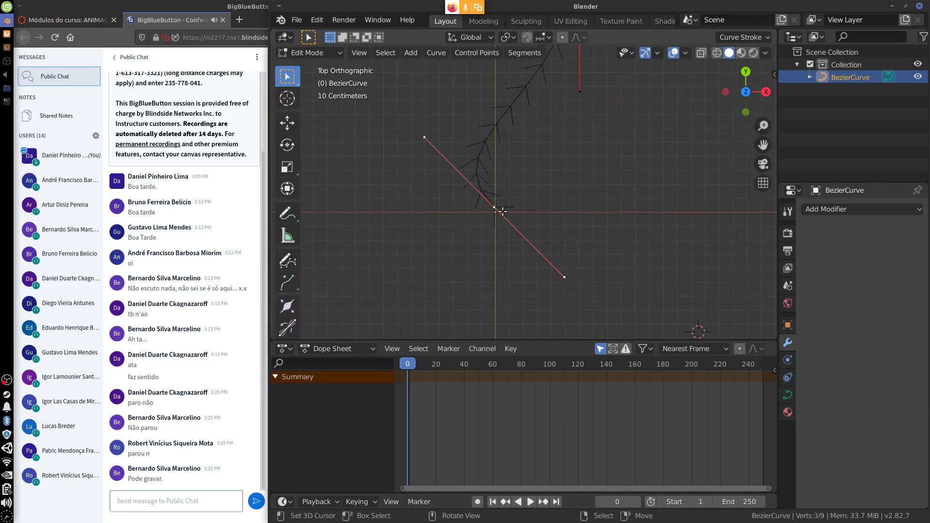
pyautogui.press('g')
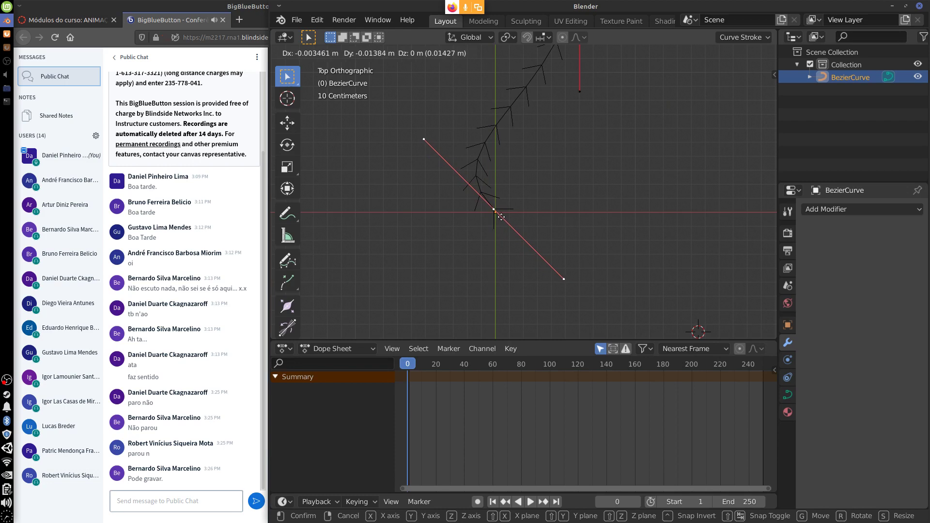
pyautogui.click(500, 210)
# - Return the 3D cursor to the world origin and leave Edit Mode on the finished S-shaped curve
pyautogui.keyDown('shift'); pyautogui.moveTo(572, 174); pyautogui.dragTo(571, 334, button='middle'); pyautogui.keyUp('shift')
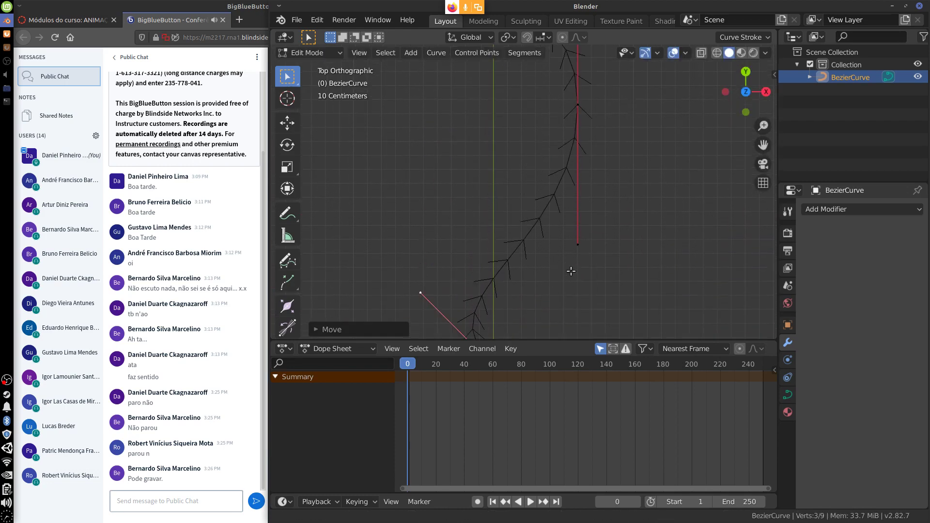
pyautogui.scroll(-2, 588, 219)
pyautogui.scroll(-4, 588, 221)
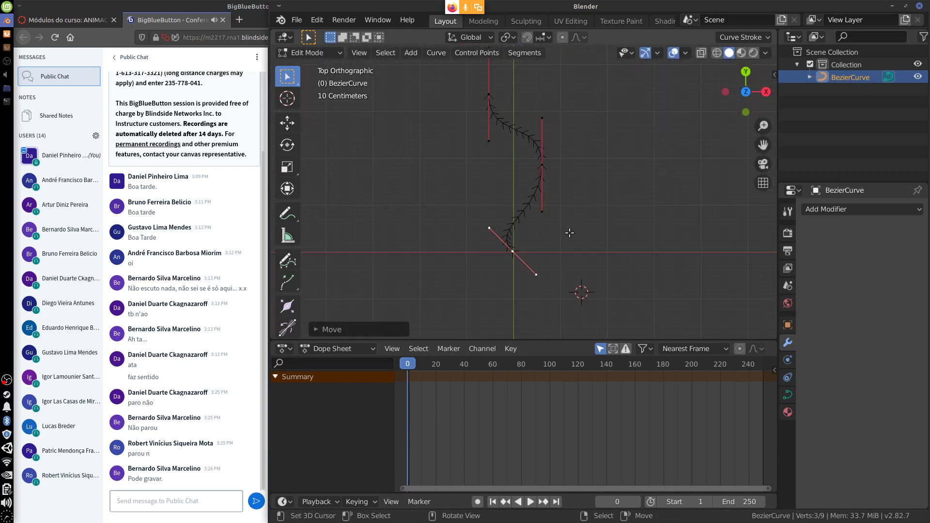
pyautogui.scroll(2, 581, 251)
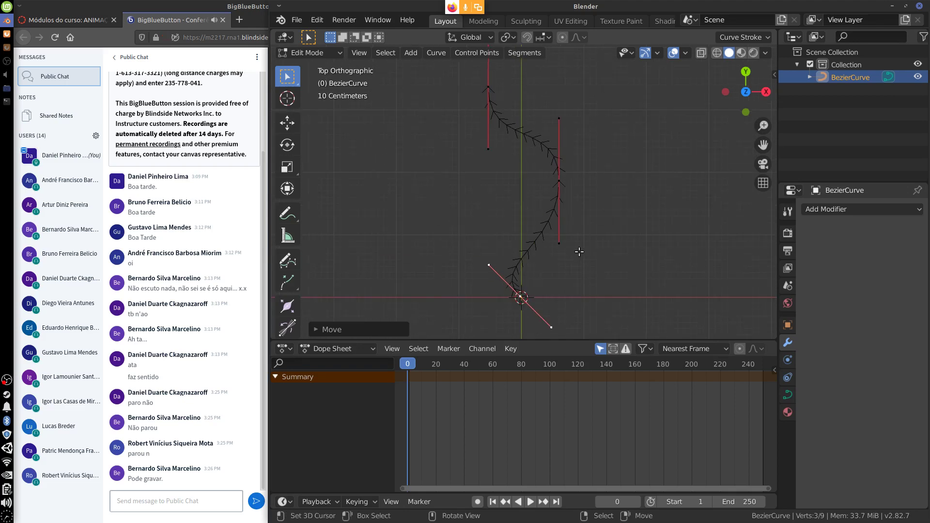
pyautogui.press('Tab')
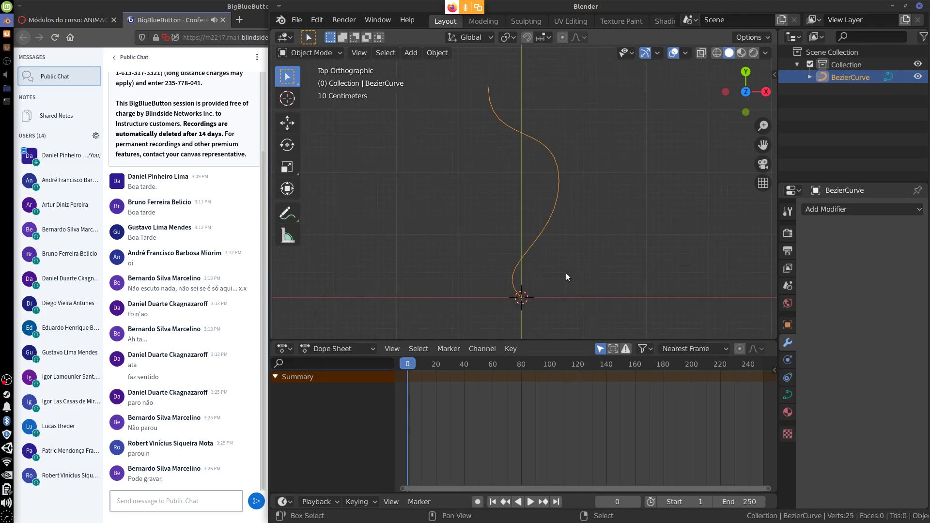
# - Add a mesh cylinder at the 3D cursor on the world origin
pyautogui.hotkey('shift', 'a')
pyautogui.moveTo(556, 261)
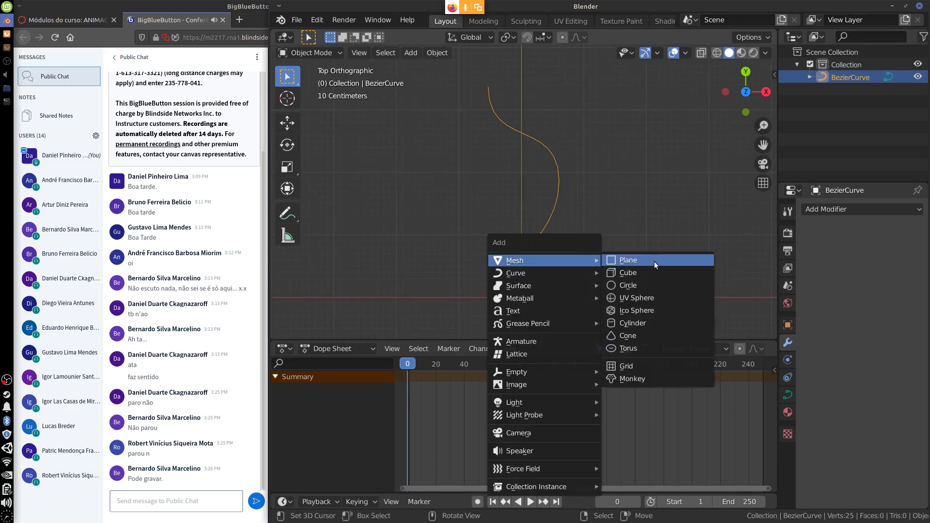
pyautogui.click(650, 323)
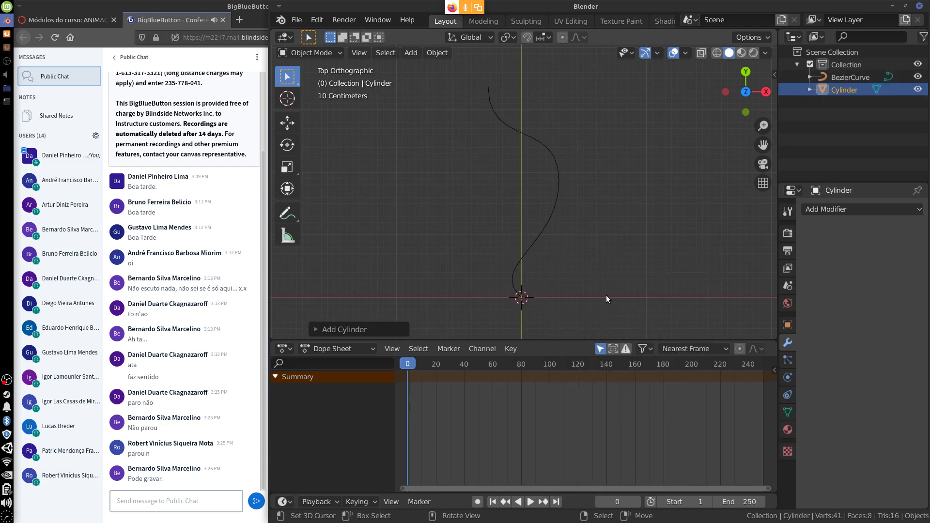
pyautogui.scroll(-8, 606, 297)
pyautogui.scroll(6, 612, 294)
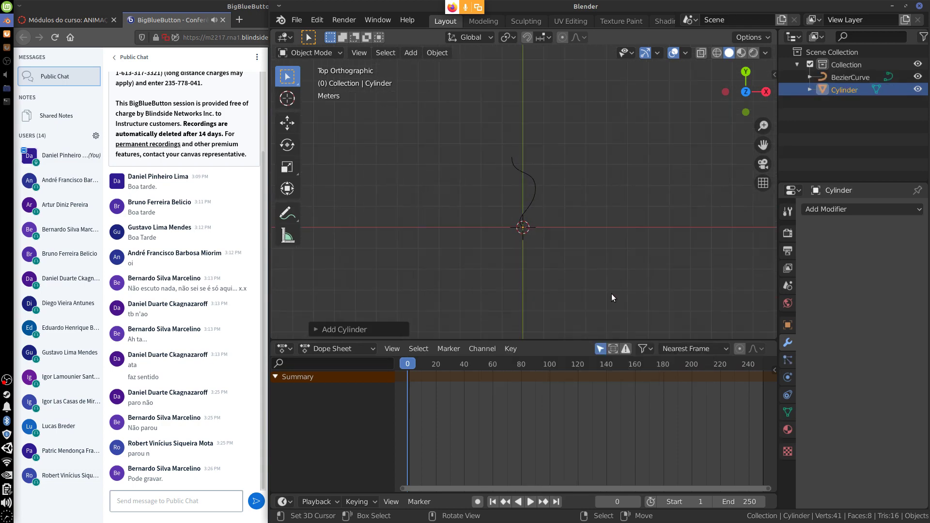
pyautogui.keyDown('shift'); pyautogui.moveTo(582, 287); pyautogui.dragTo(603, 190, button='middle'); pyautogui.keyUp('shift')
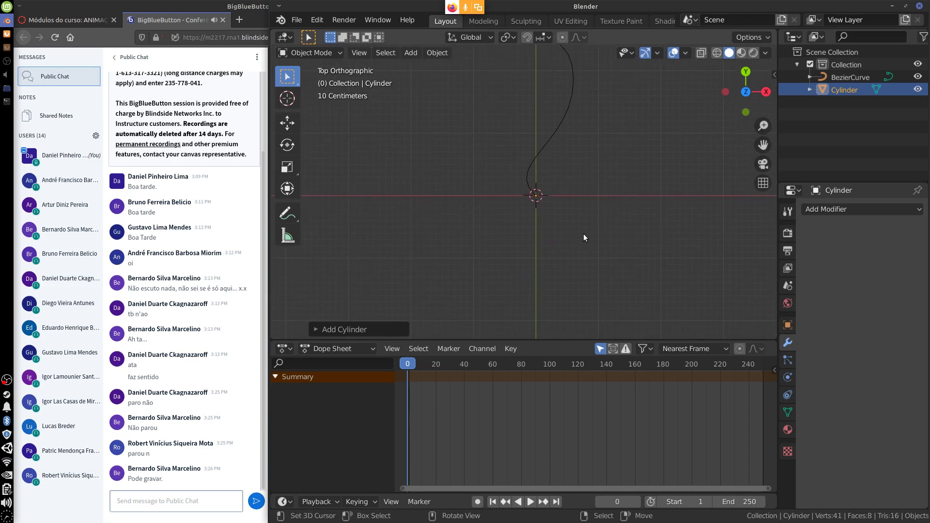
# - Try the Triangle Fan cap fill on the new cylinder and return the cap fill type to Nothing
pyautogui.click(316, 329)
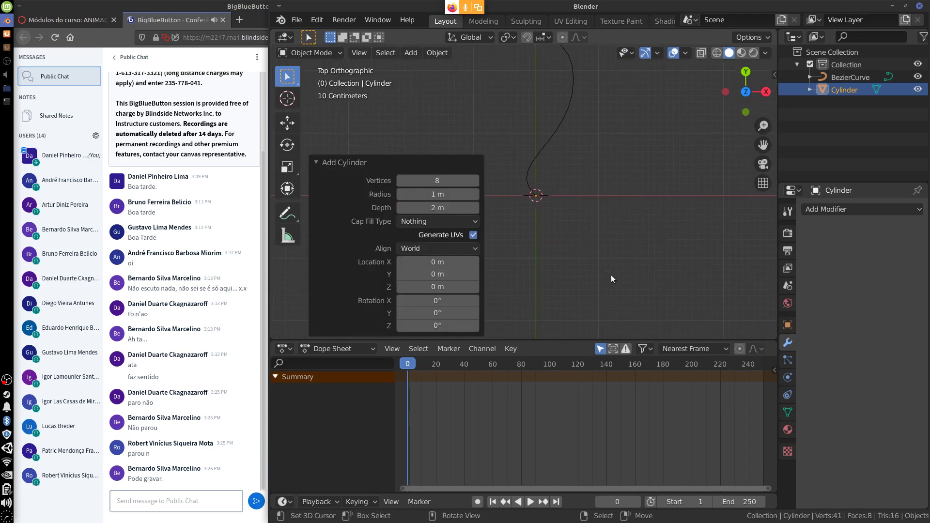
pyautogui.click(455, 221)
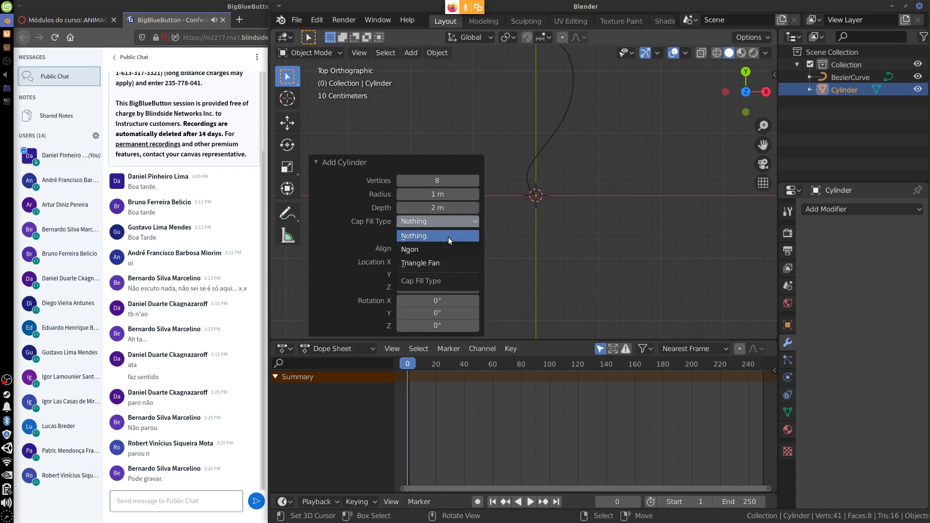
pyautogui.click(440, 263)
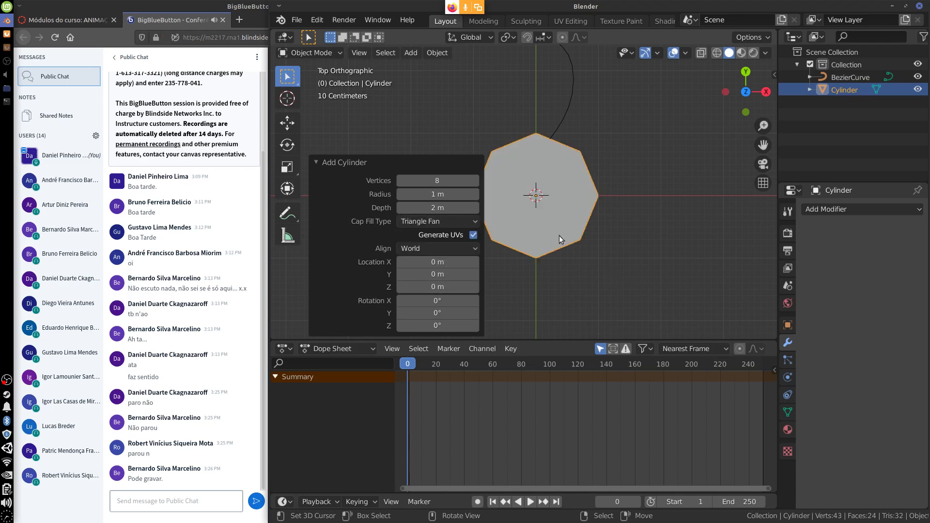
pyautogui.click(449, 222)
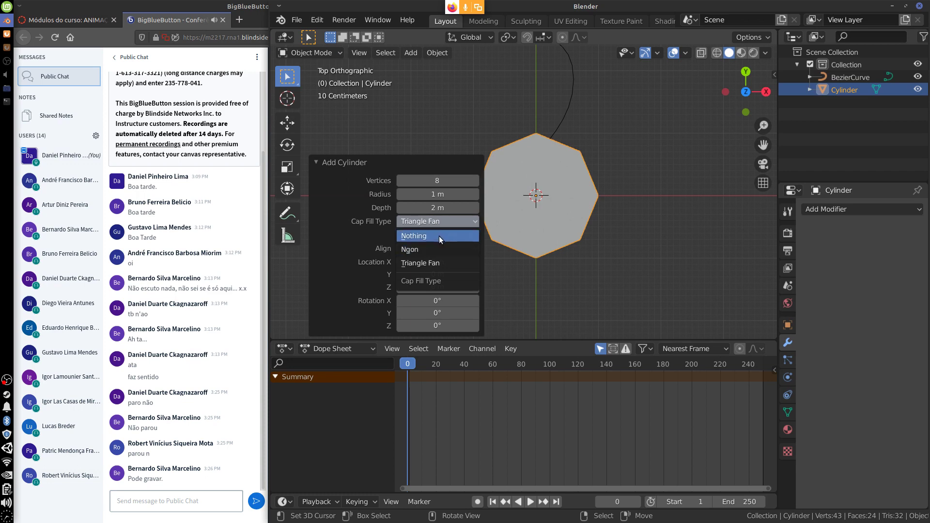
pyautogui.click(440, 236)
pyautogui.click(329, 163)
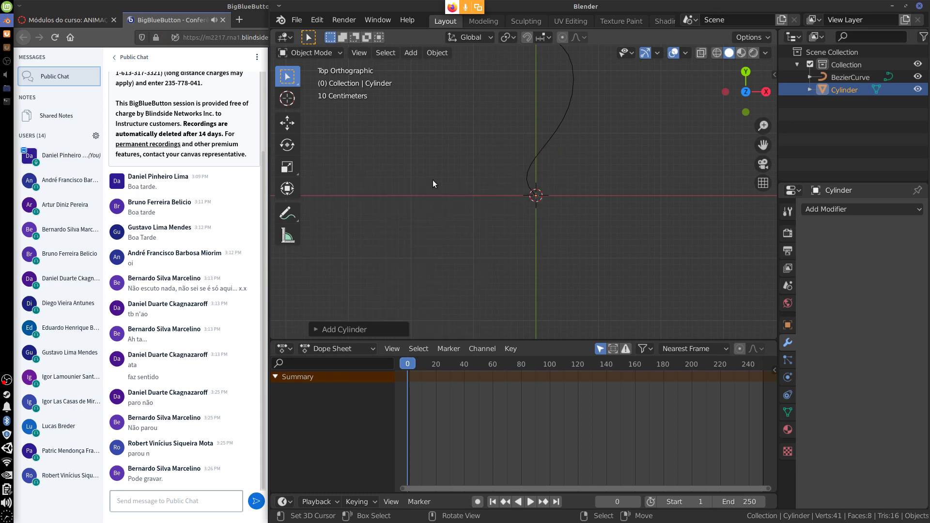
# - In Edit Mode from the right view, rotate the whole cylinder mesh 90° so it lies along the Y axis
pyautogui.press('KP_3')
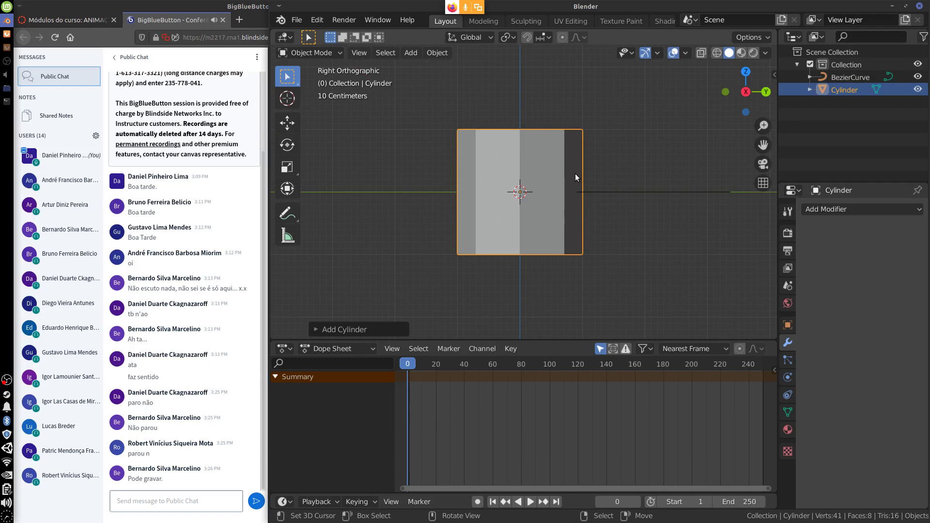
pyautogui.press('Tab')
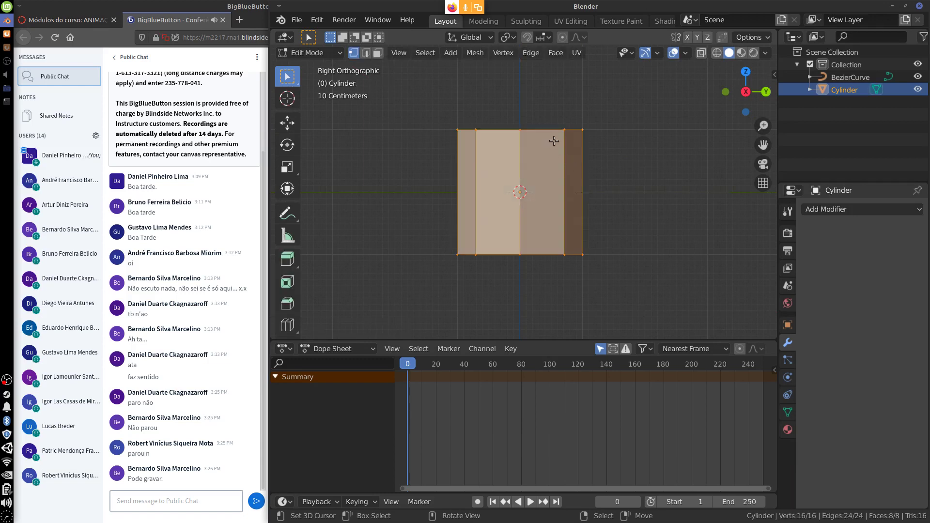
pyautogui.press('r')
pyautogui.click(599, 244)
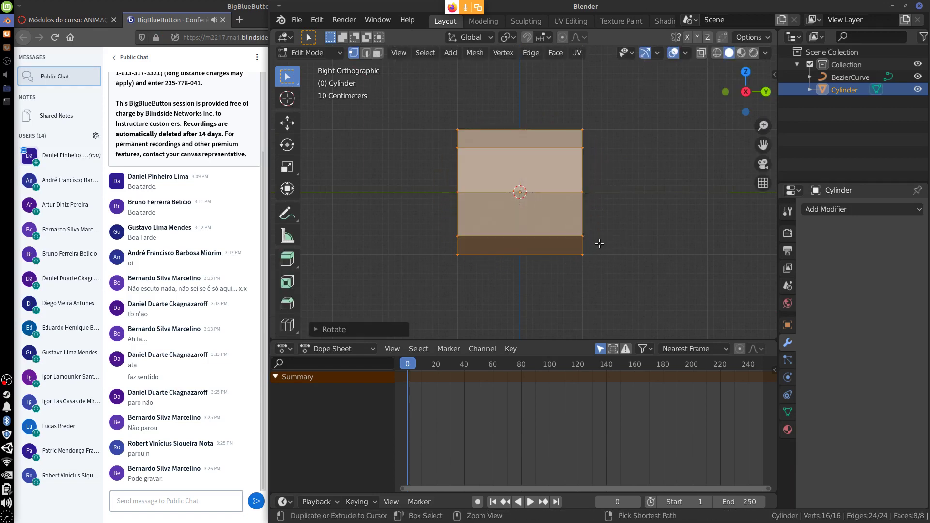
# - Scale the cylinder mesh down to about 0.3 of its size and move it so its near end sits at the origin
pyautogui.press('g')
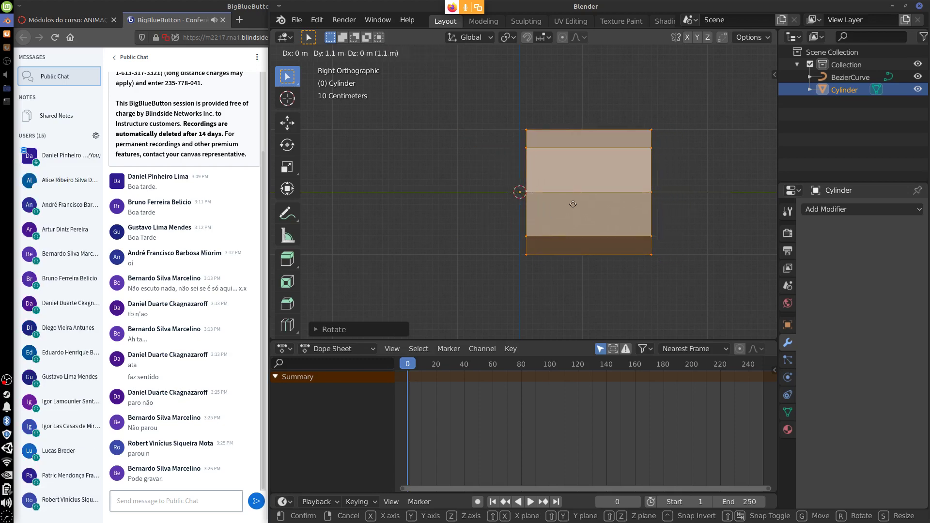
pyautogui.click(567, 205)
pyautogui.press('s')
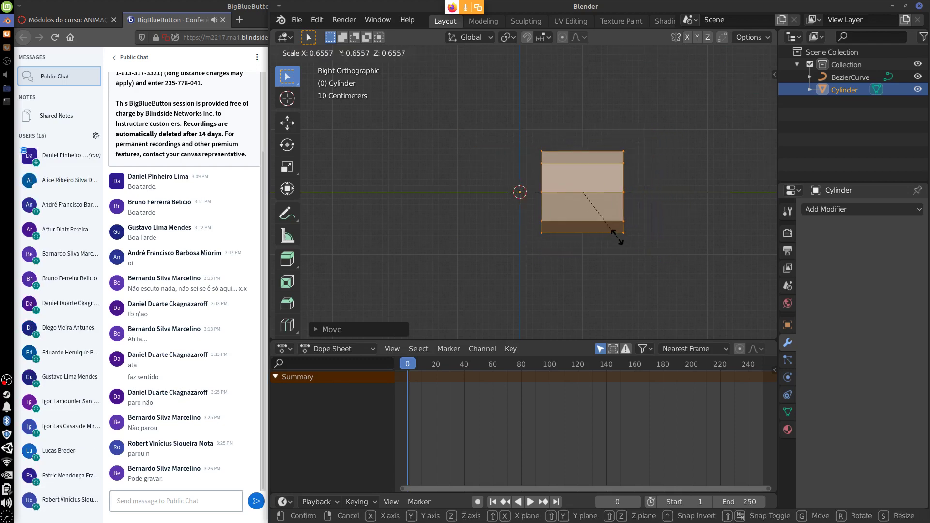
pyautogui.click(597, 212)
pyautogui.press('g')
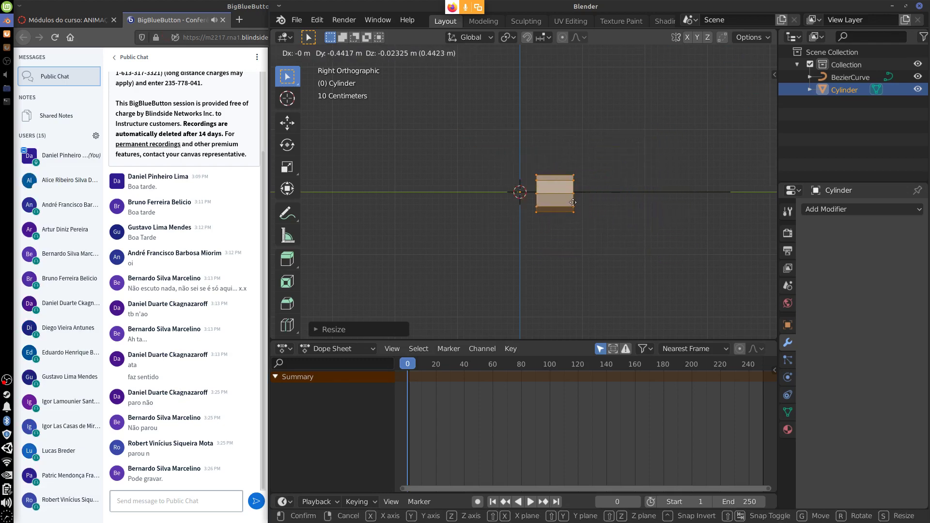
pyautogui.click(560, 203)
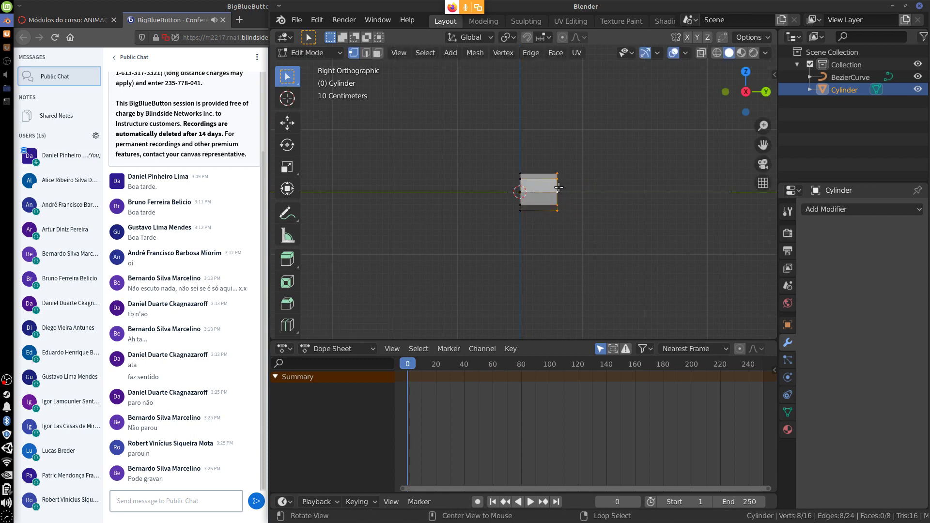
# - Lengthen the cylinder by moving the vertex ring at its far end along Y, past the end of the curve
pyautogui.keyDown('shift'); pyautogui.moveTo(678, 245); pyautogui.dragTo(516, 260, button='middle'); pyautogui.keyUp('shift')
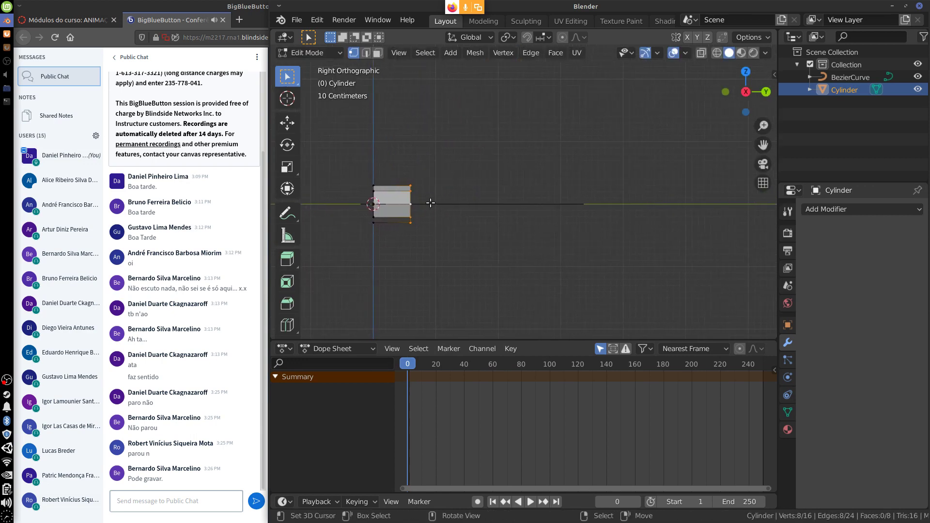
pyautogui.press('g')
pyautogui.press('y')
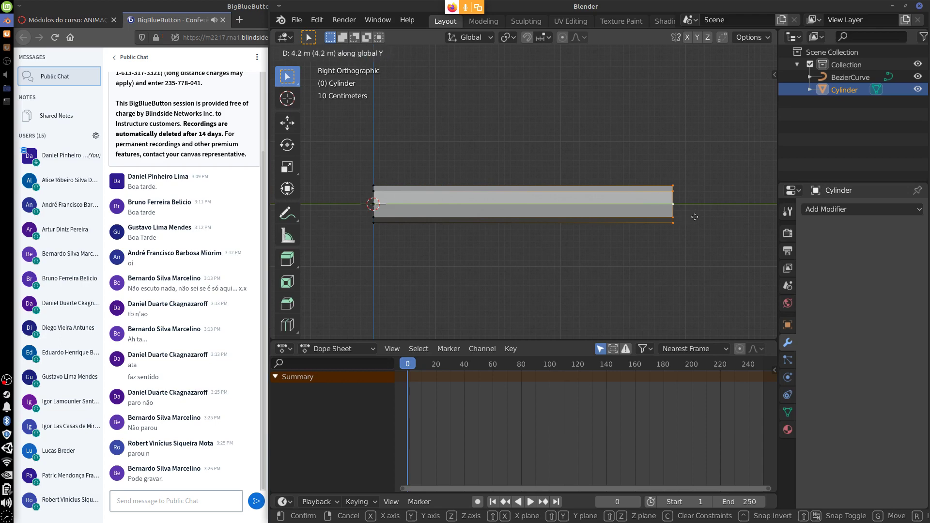
pyautogui.click(652, 218)
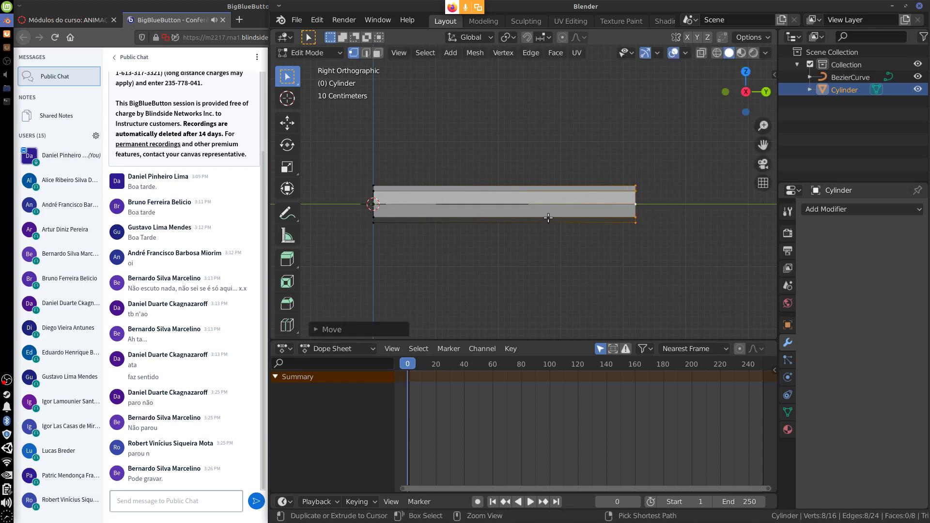
# - Add 10 evenly spaced loop cuts along the cylinder's length
pyautogui.hotkey('ctrl', 'r')
pyautogui.click(547, 218)
pyautogui.rightClick(548, 218)
pyautogui.click(316, 326)
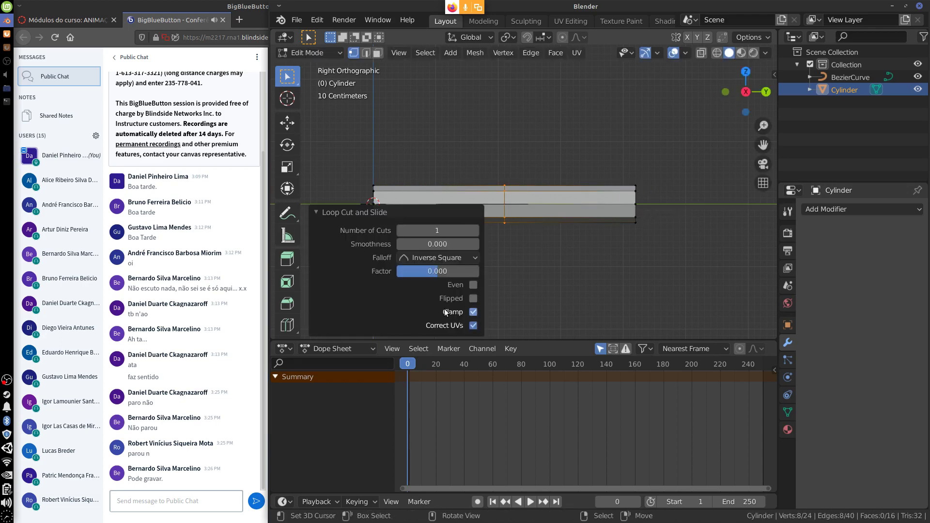
pyautogui.moveTo(426, 235); pyautogui.dragTo(440, 235)
pyautogui.click(334, 212)
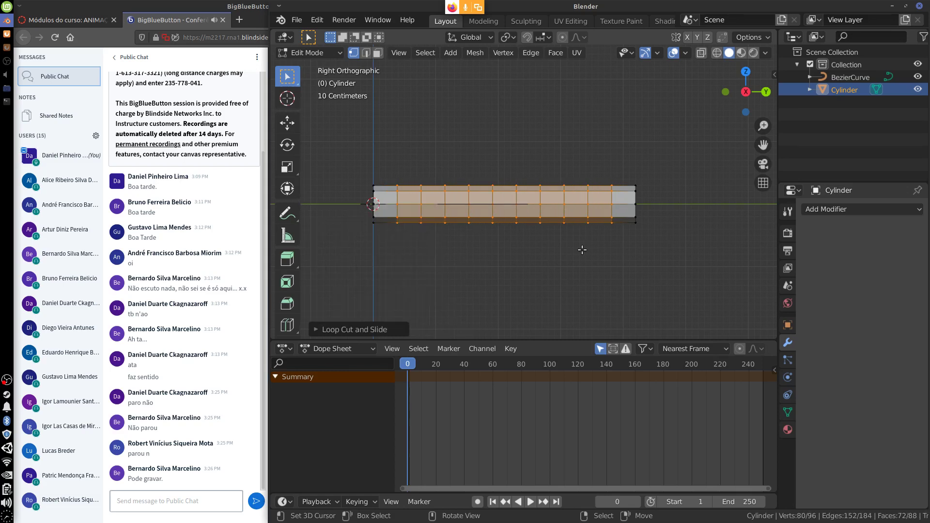
# - Leave Edit Mode in top view and add a Curve modifier to the cylinder with BezierCurve as its object
pyautogui.press('KP_7')
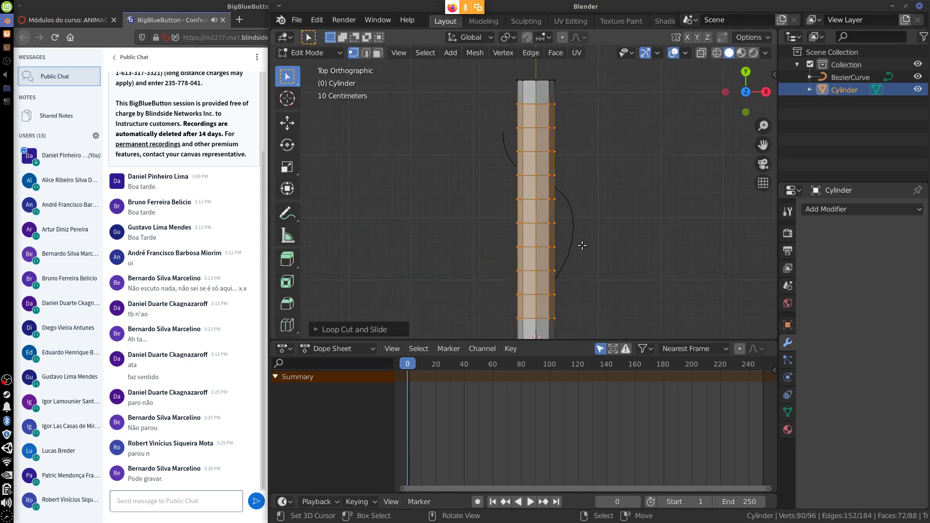
pyautogui.scroll(-3, 582, 246)
pyautogui.press('Tab')
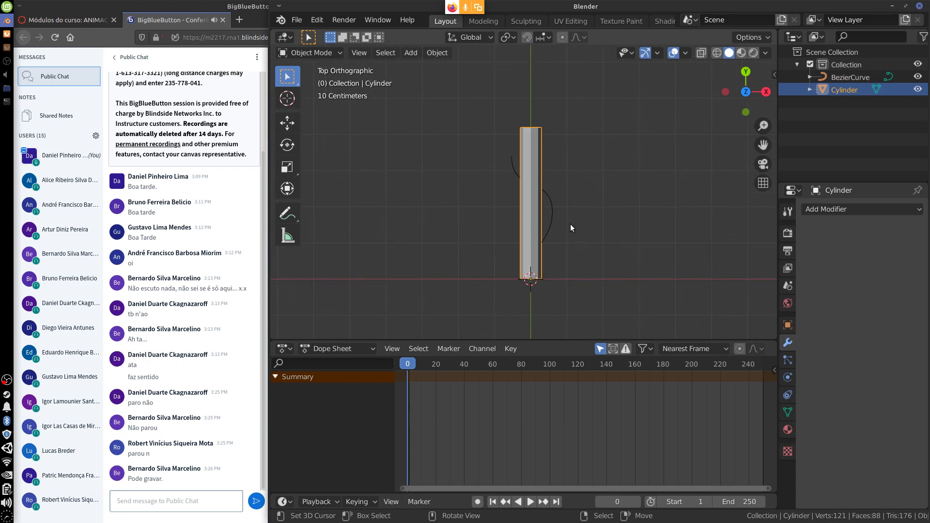
pyautogui.click(548, 217)
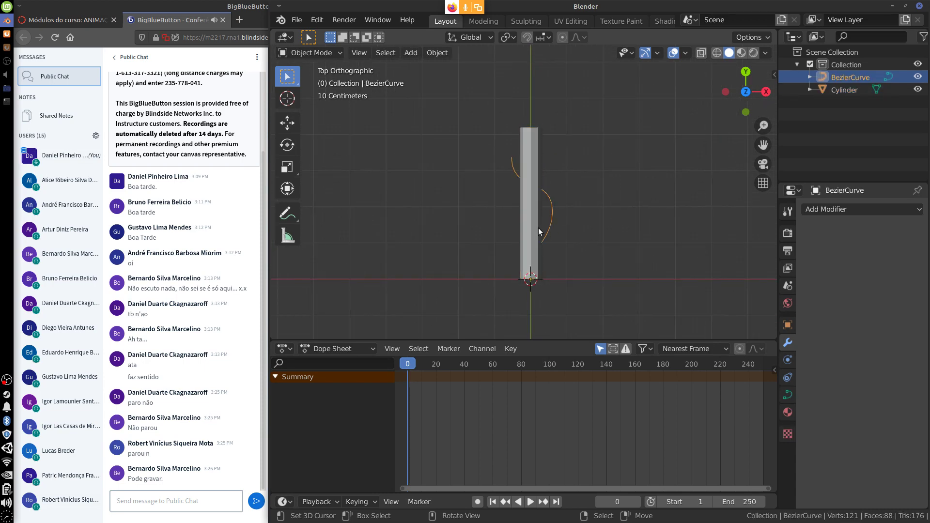
pyautogui.click(533, 242)
pyautogui.click(858, 209)
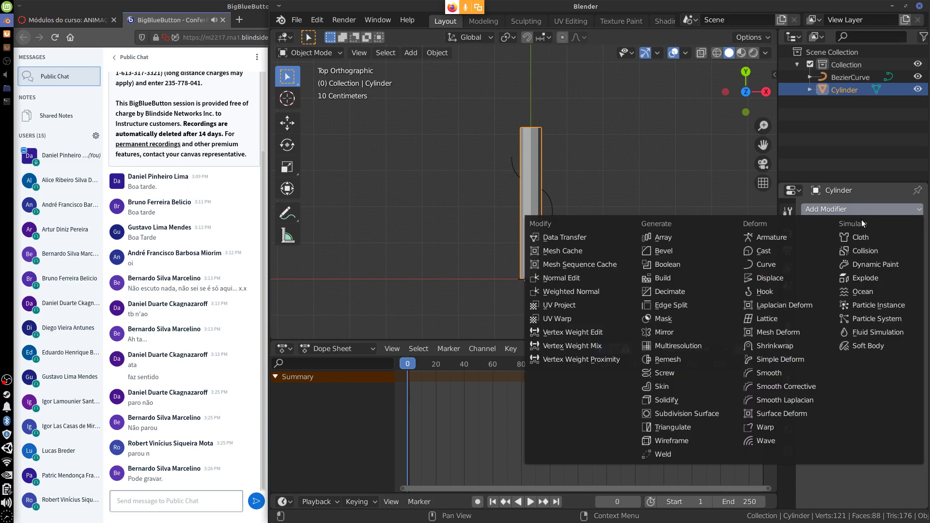
pyautogui.click(767, 266)
pyautogui.click(823, 278)
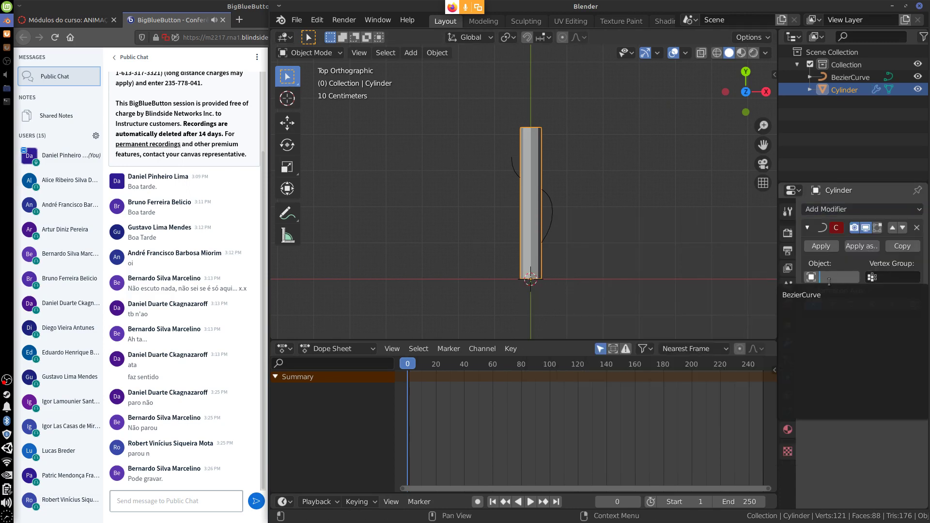
pyautogui.click(821, 292)
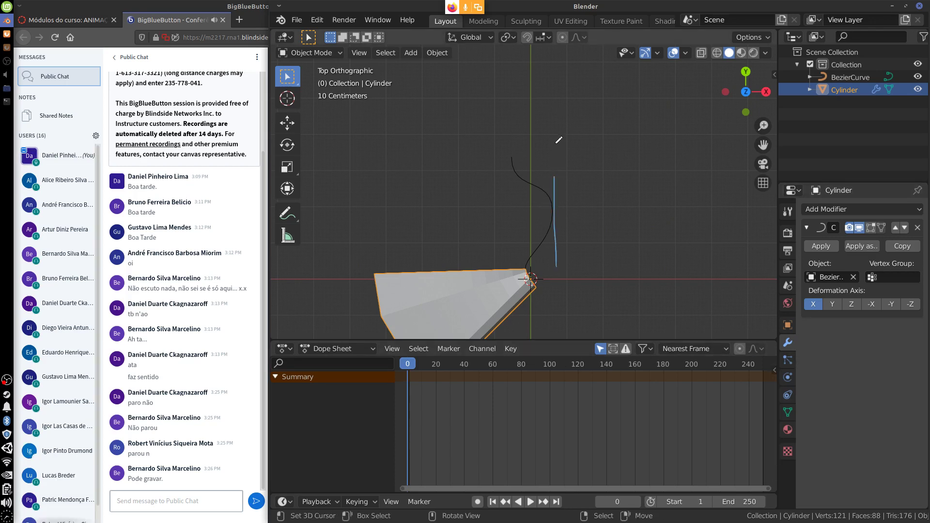
# - Erase the remaining annotation strokes and set the Curve modifier's deformation axis to Y
pyautogui.moveTo(589, 186); pyautogui.dragTo(589, 183)
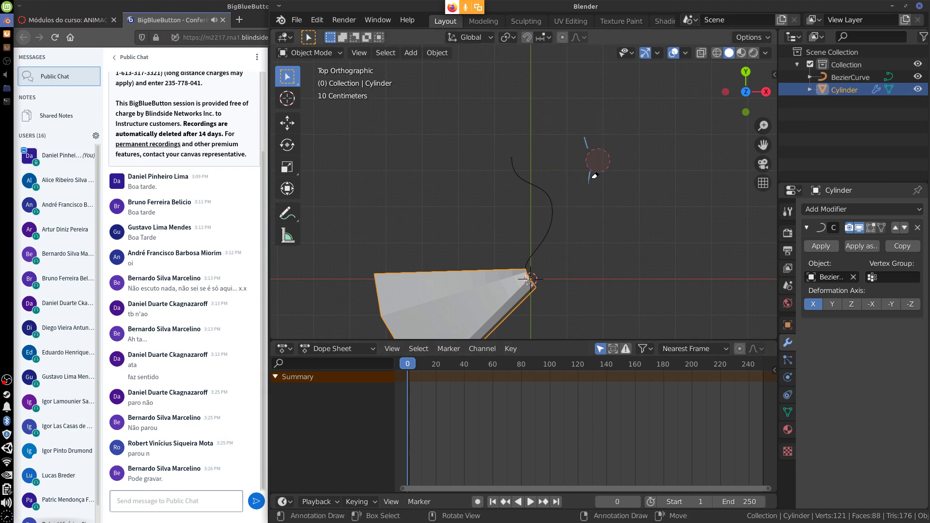
pyautogui.click(833, 304)
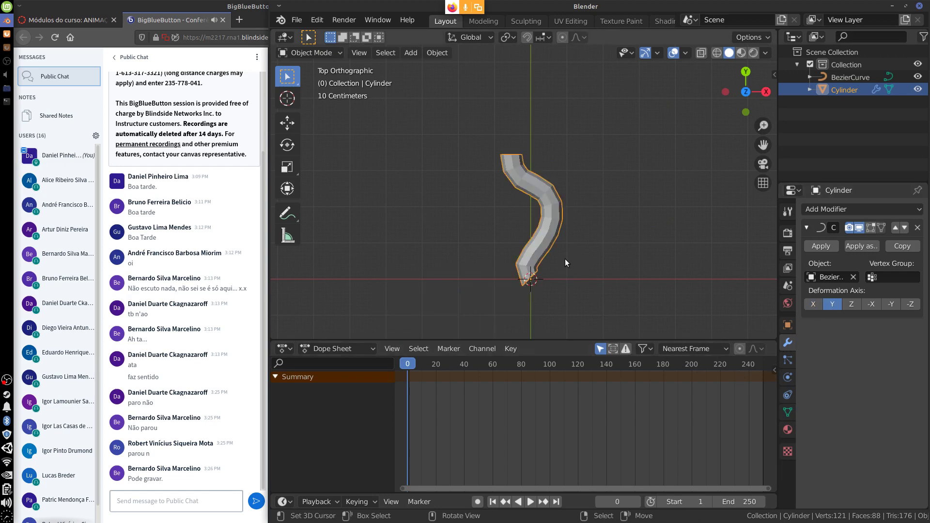
pyautogui.scroll(2, 564, 284)
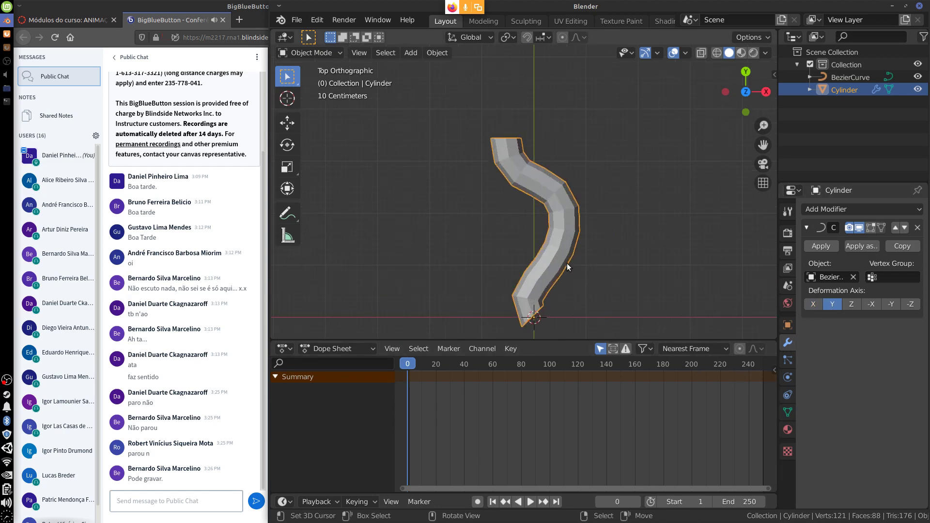
# - Turn on X-ray, enter Edit Mode on the Bezier curve and shift its middle control point slightly outward and down
pyautogui.press('Tab')
pyautogui.press('Tab')
pyautogui.click(701, 52)
pyautogui.click(567, 219)
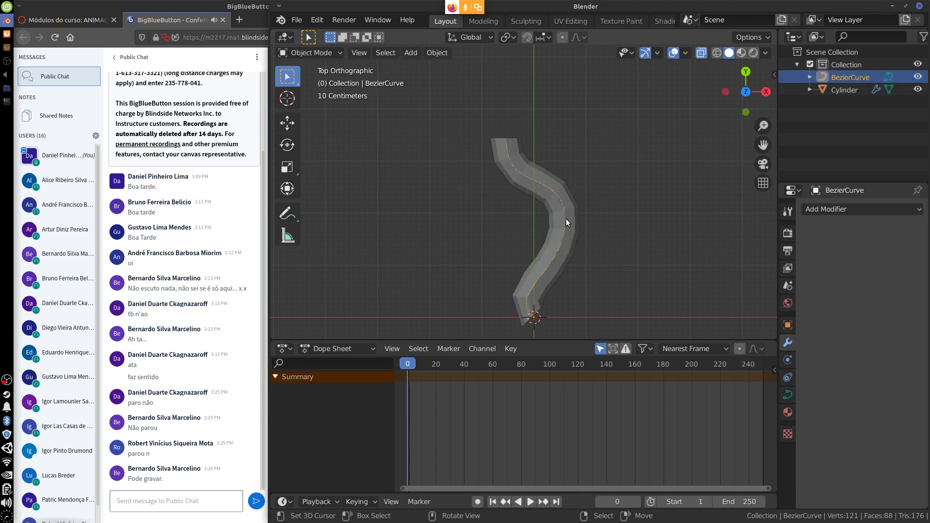
pyautogui.press('Tab')
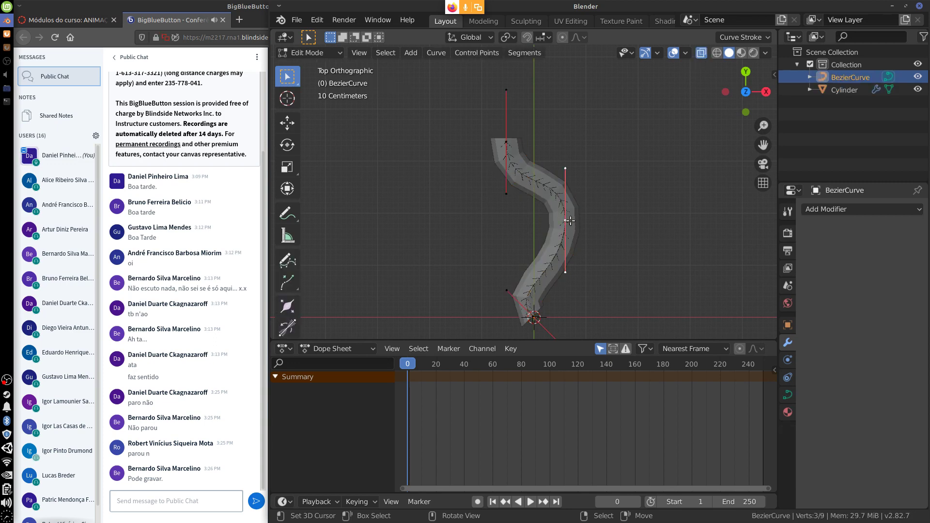
pyautogui.press('g')
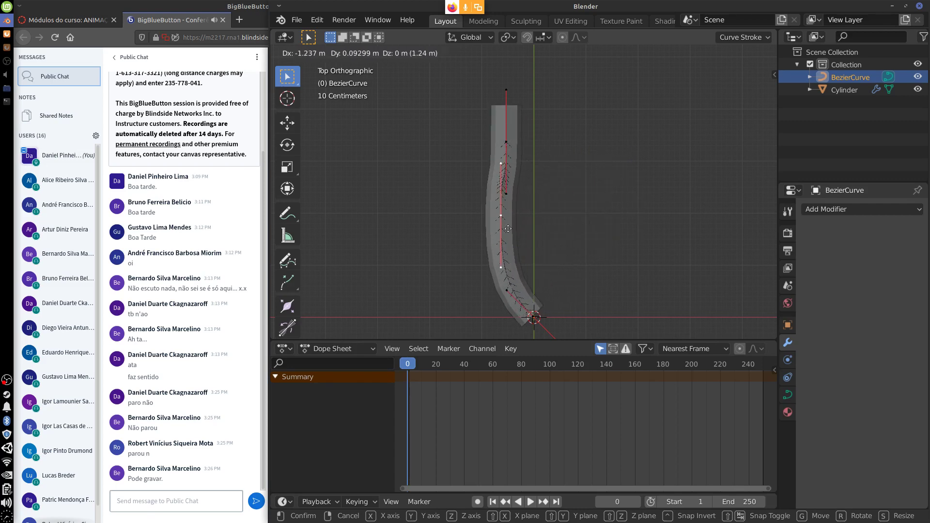
pyautogui.click(562, 224)
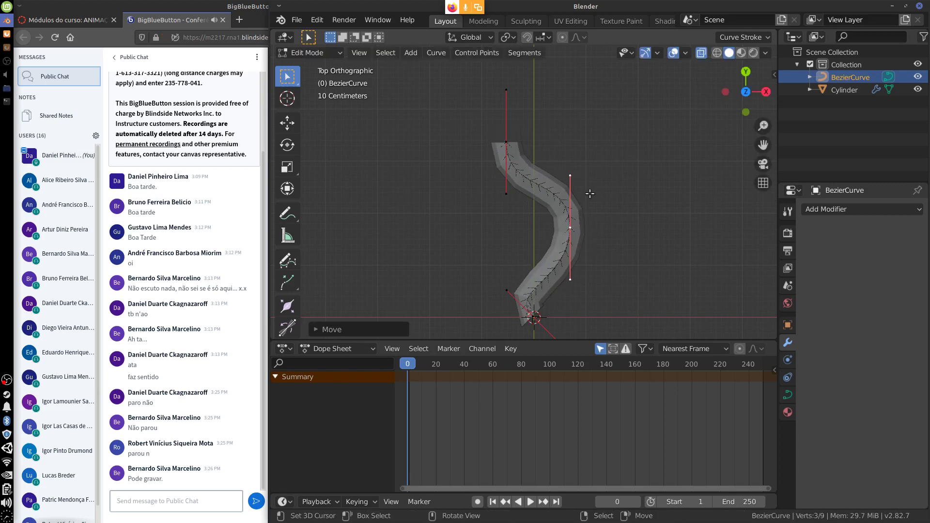
# - Try rotating and moving the Bezier curve's control points to test how the cylinder follows them
pyautogui.press('r')
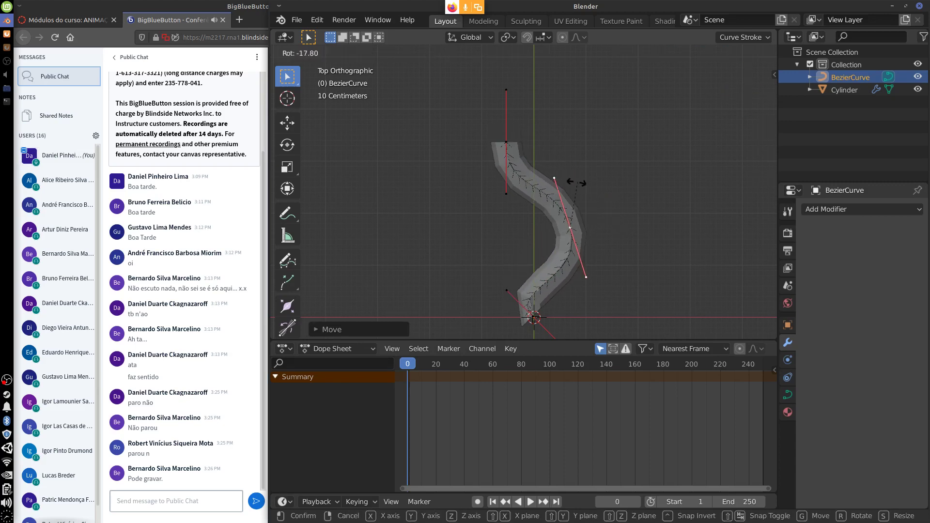
pyautogui.rightClick(588, 196)
pyautogui.click(534, 315)
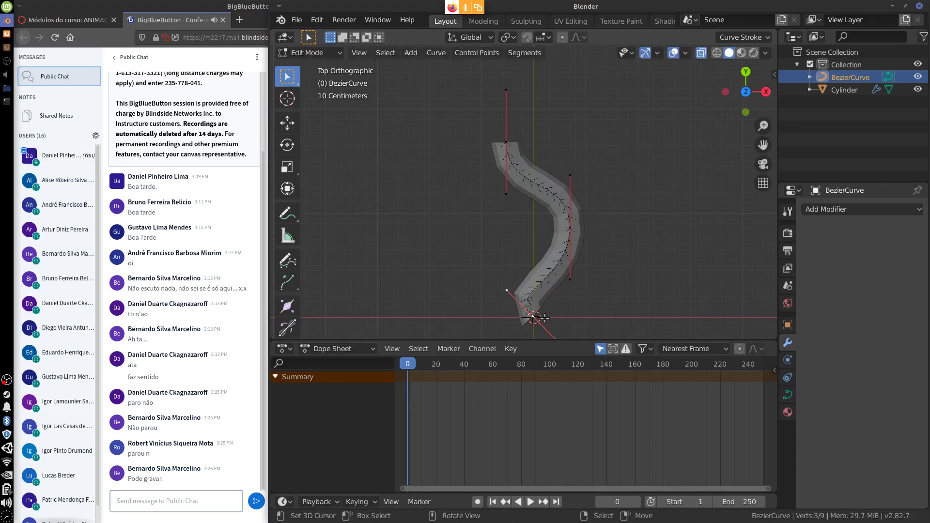
pyautogui.press('g')
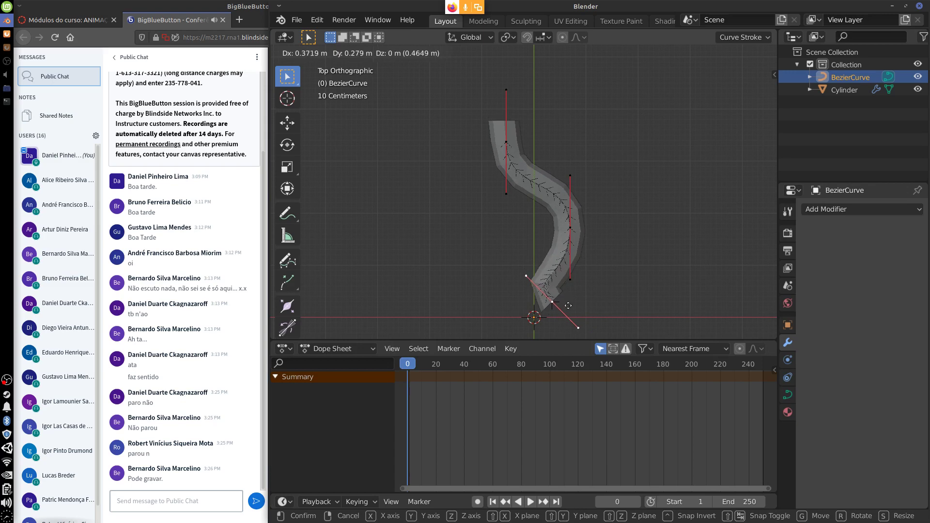
pyautogui.click(549, 321)
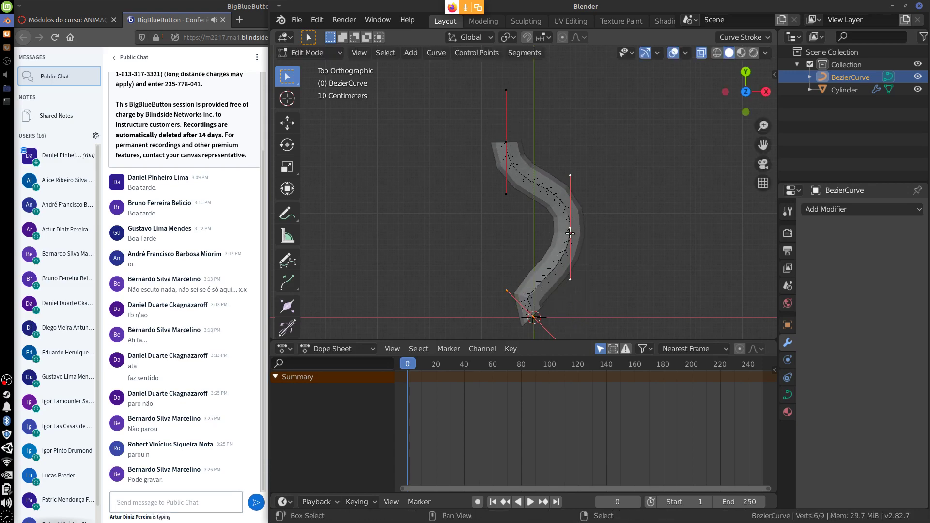
pyautogui.press('g')
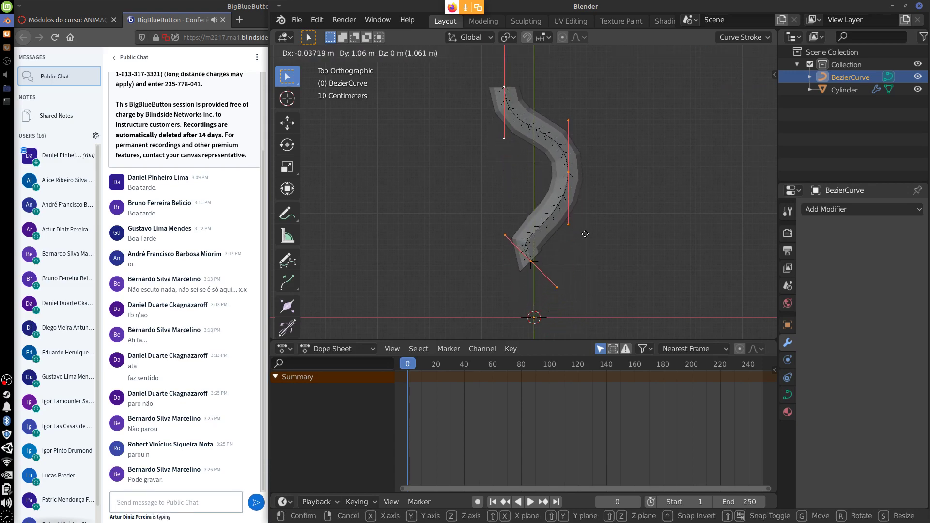
pyautogui.rightClick(587, 287)
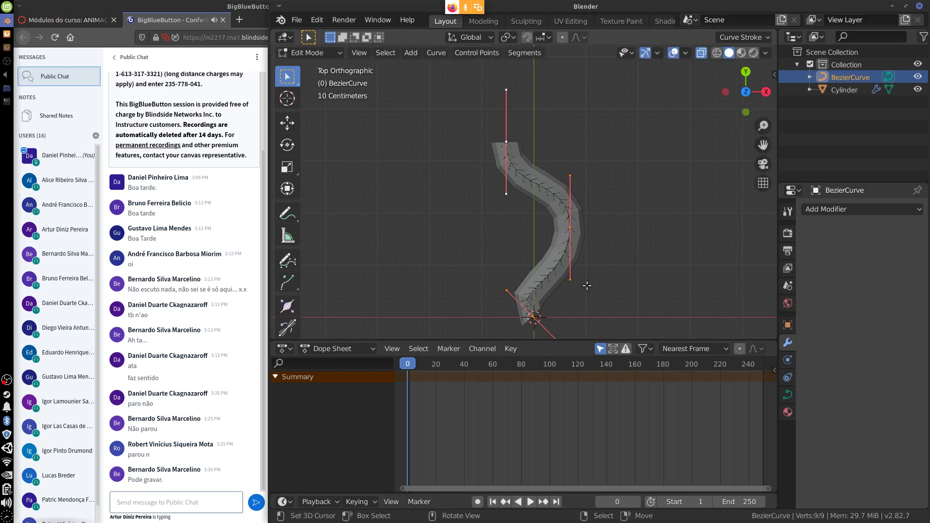
# - Leave Edit Mode, select the cylinder with X-ray turned off, and try moving it along the curve
pyautogui.press('Tab')
pyautogui.click(562, 283)
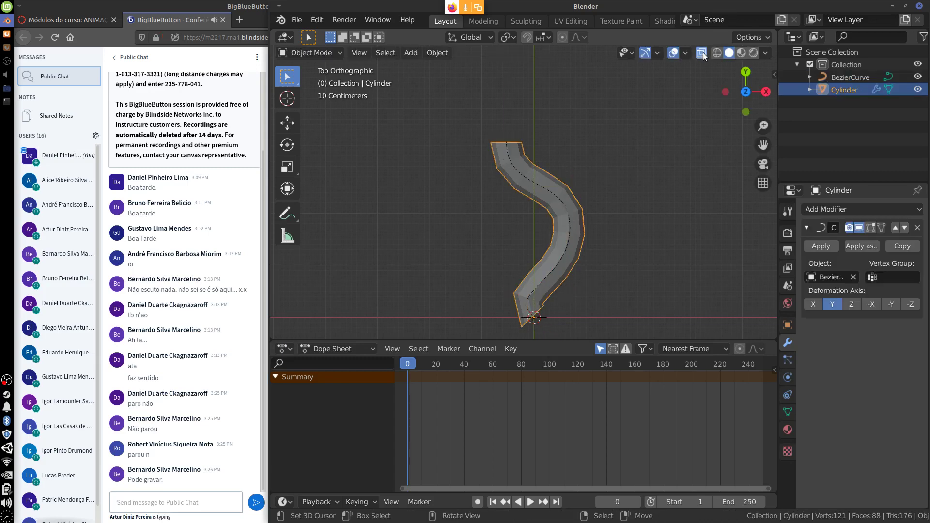
pyautogui.press('g')
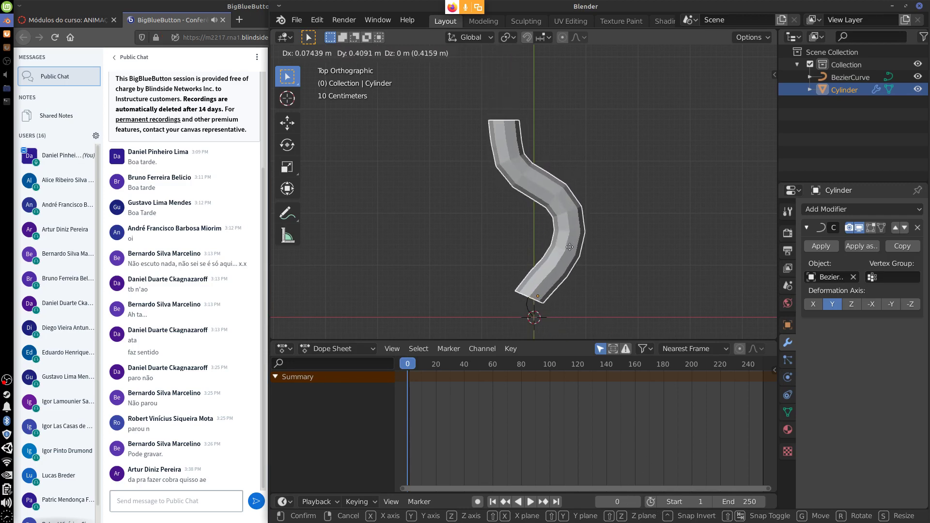
pyautogui.rightClick(570, 246)
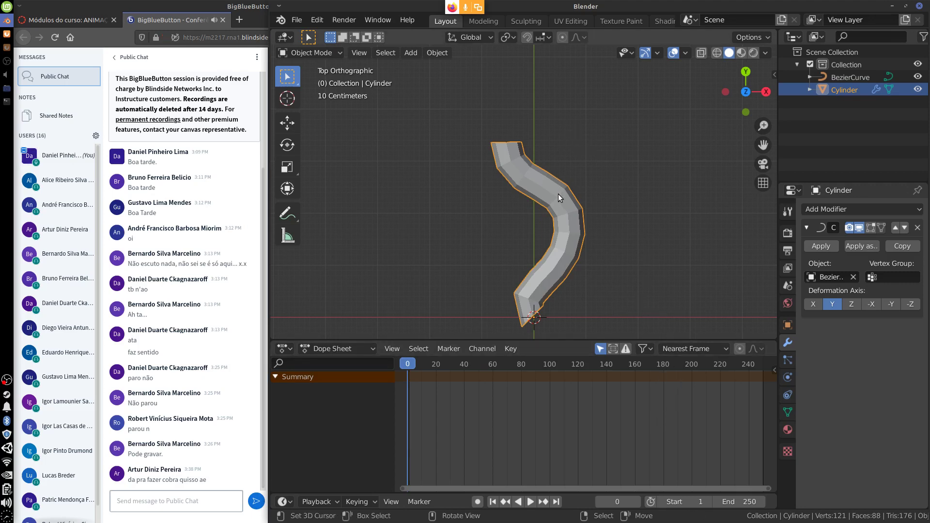
# - Scale the cylinder along its local Y to about 0.02 and insert a LocRotScale keyframe at frame 0
pyautogui.press('s')
pyautogui.press('y')
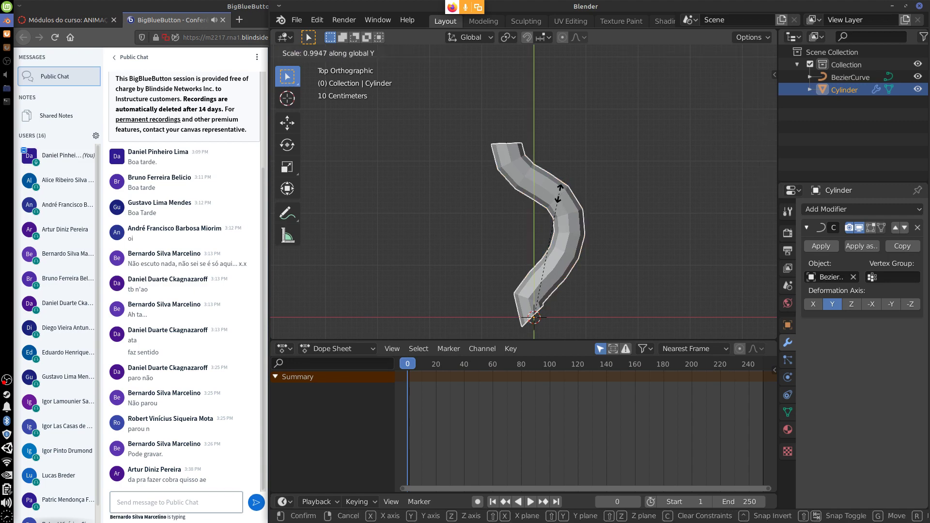
pyautogui.press('y')
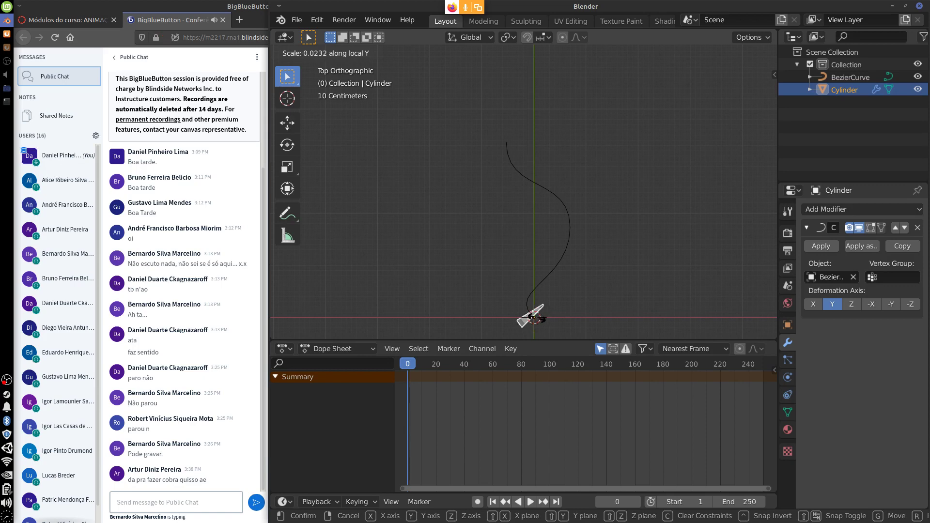
pyautogui.click(537, 317)
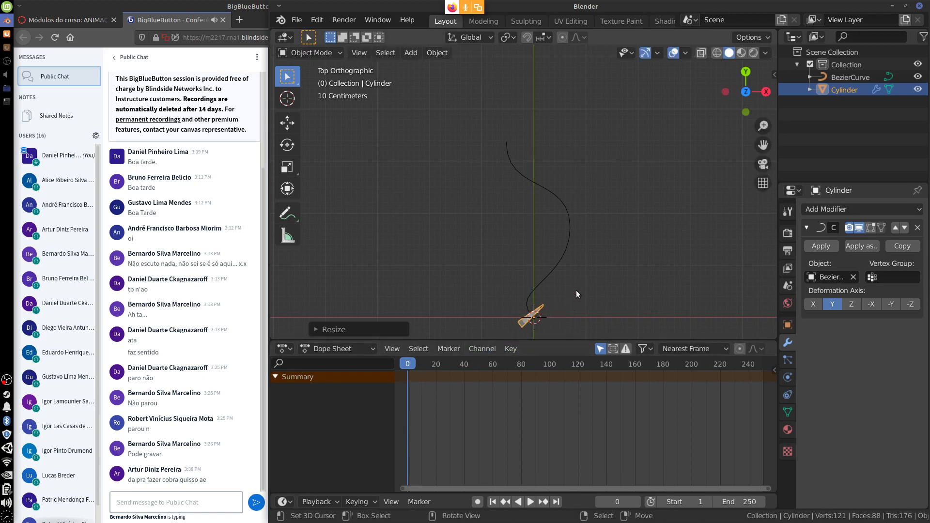
pyautogui.press('i')
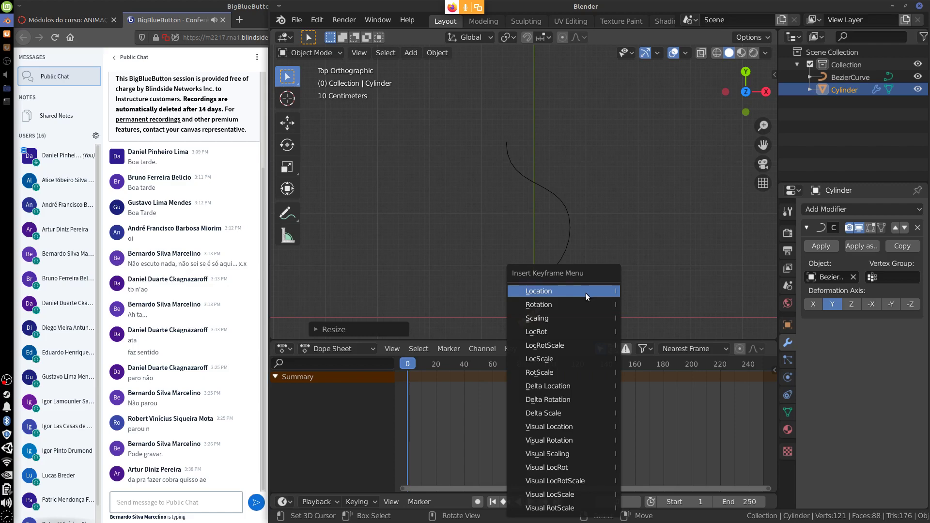
pyautogui.click(569, 345)
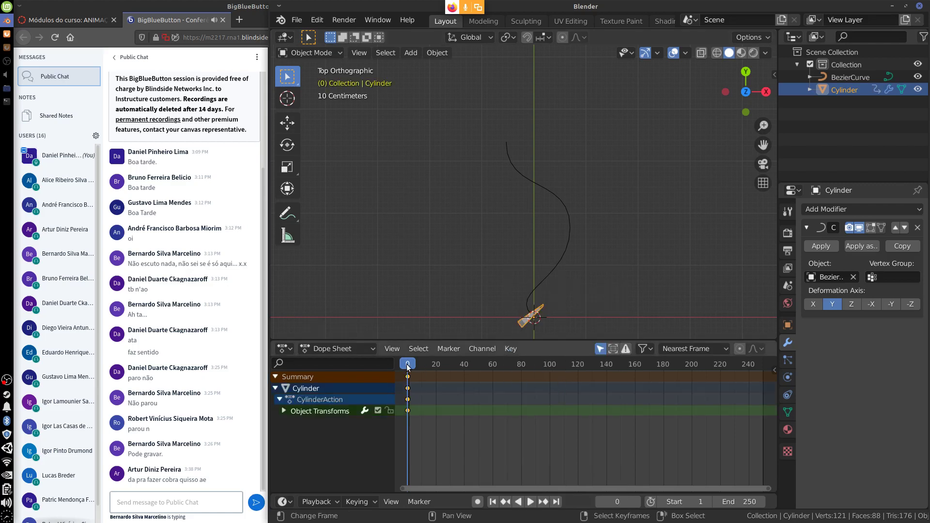
# - At frame 20, set the cylinder's Y scale to 1 in the object properties and keyframe its scale
pyautogui.moveTo(407, 366); pyautogui.dragTo(436, 381)
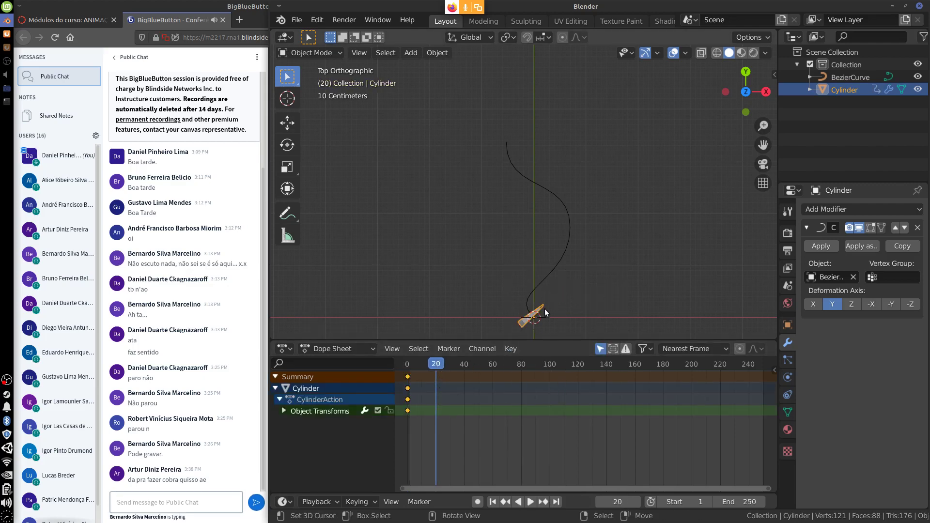
pyautogui.press('s')
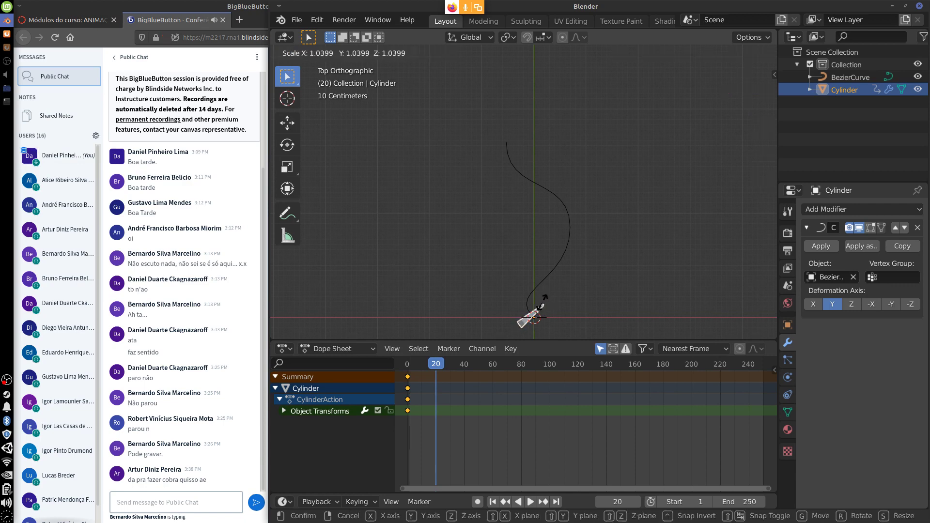
pyautogui.press('y')
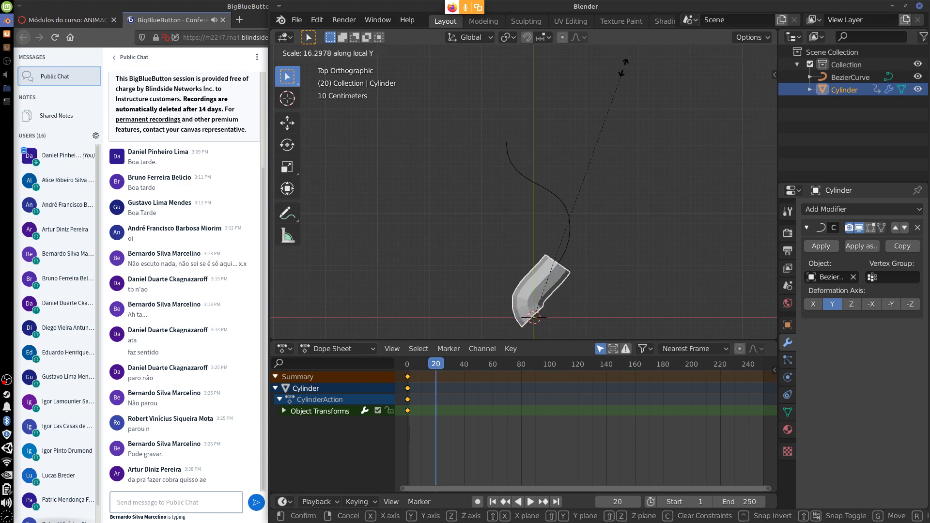
pyautogui.click(629, 73)
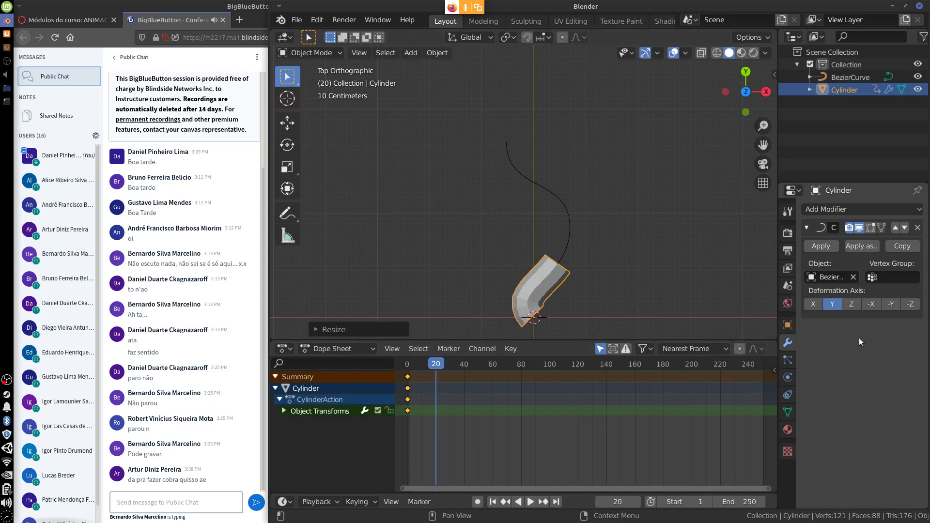
pyautogui.click(788, 325)
pyautogui.moveTo(878, 355); pyautogui.dragTo(879, 356)
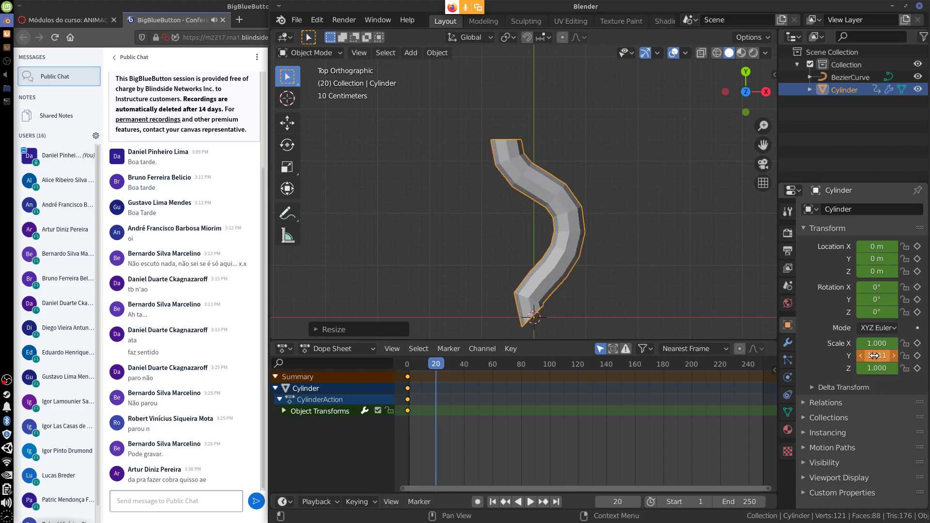
pyautogui.click(880, 355)
pyautogui.write('1')
pyautogui.press('Return')
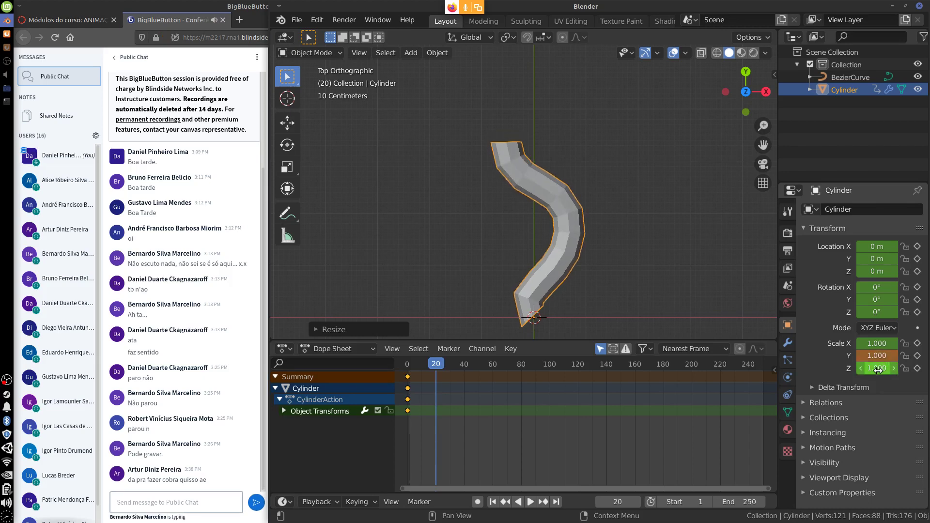
pyautogui.press('i')
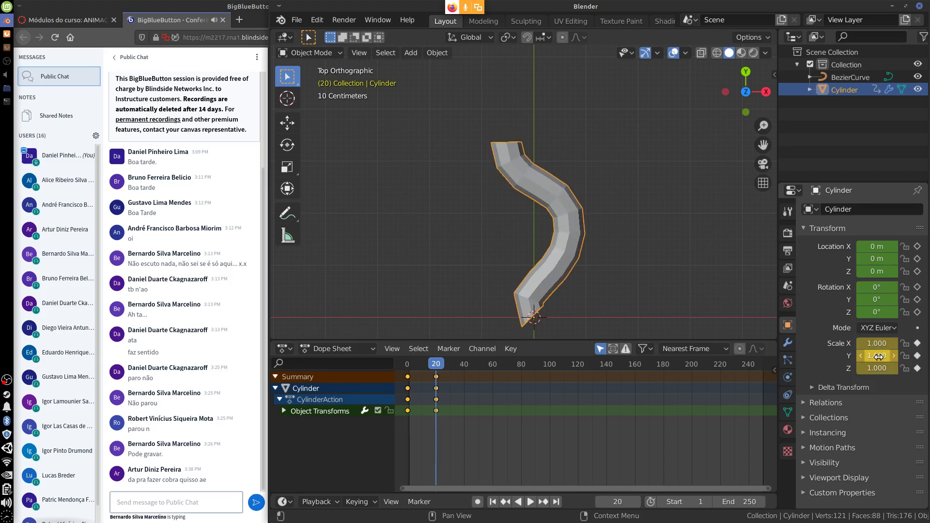
# - Play the animation repeatedly from frame 0 to examine the cylinder growing along the curve
pyautogui.click(407, 363)
pyautogui.press('space')
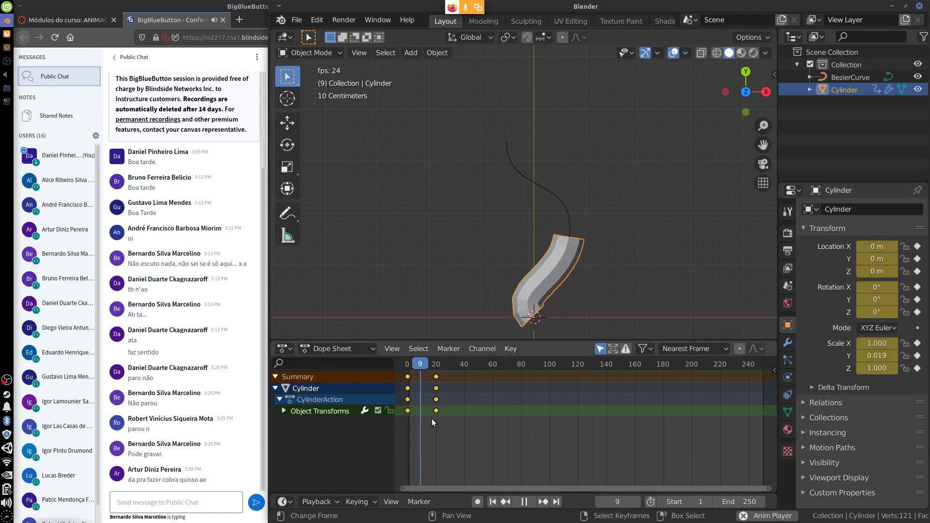
pyautogui.press('Escape')
pyautogui.press('space')
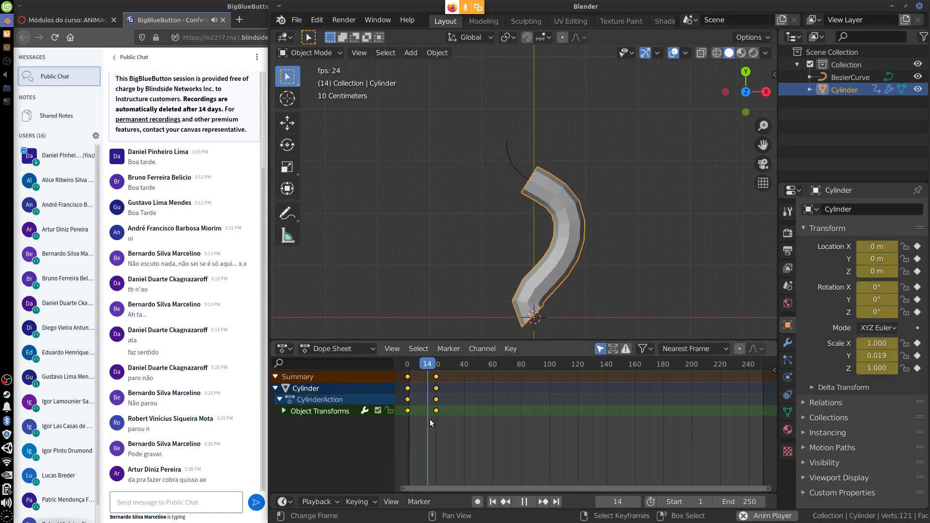
pyautogui.press('Escape')
pyautogui.press('space')
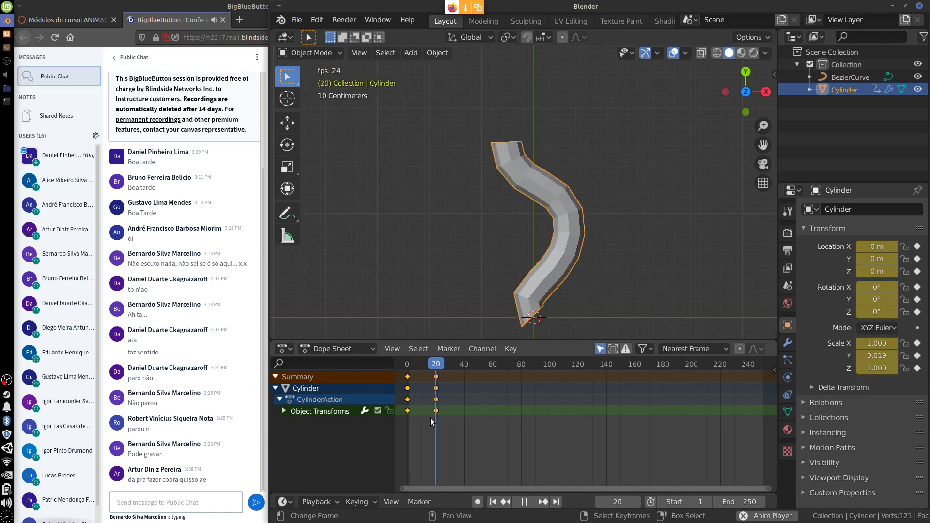
pyautogui.press('Escape')
pyautogui.press('space')
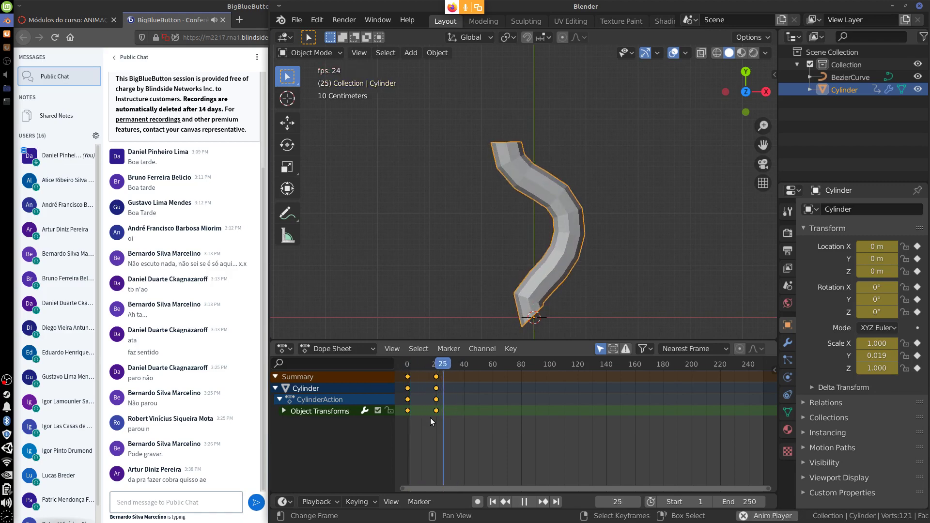
pyautogui.press('Escape')
pyautogui.press('space')
pyautogui.press('Escape')
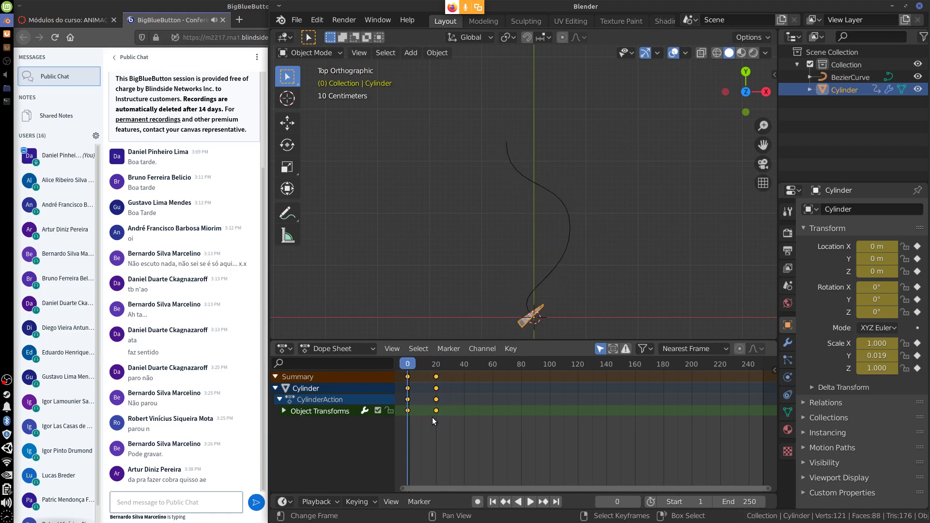
pyautogui.press('space')
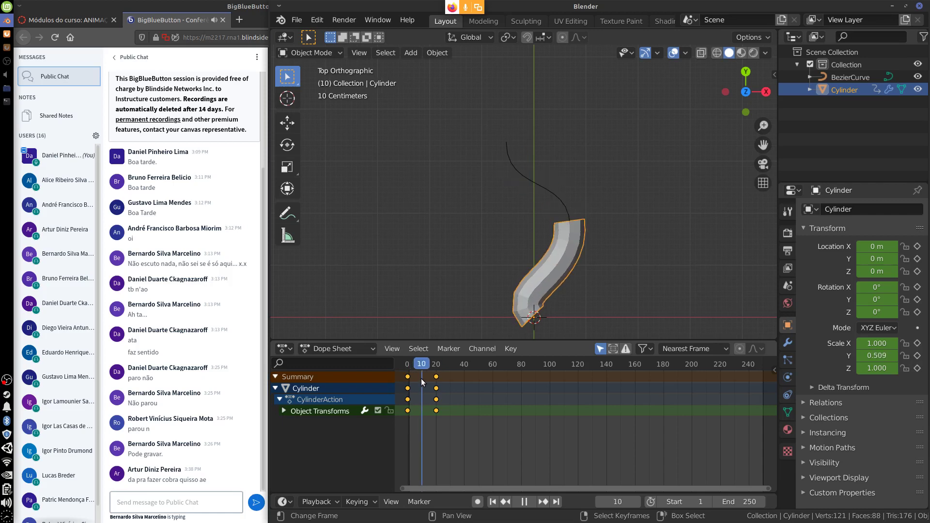
pyautogui.press('Escape')
pyautogui.press('space')
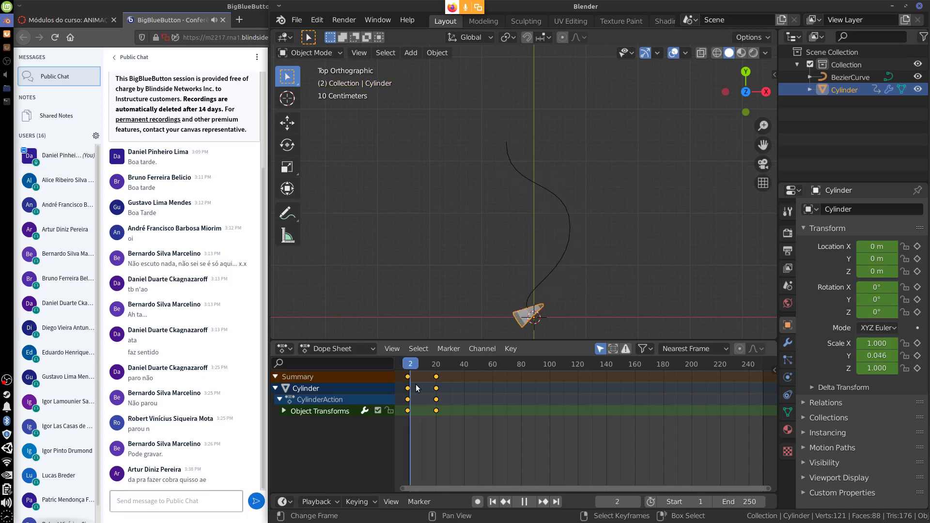
# - Replay the cylinder's growth from frame 0 and try moving the cylinder along the curve at frame 13
pyautogui.press('Escape')
pyautogui.press('space')
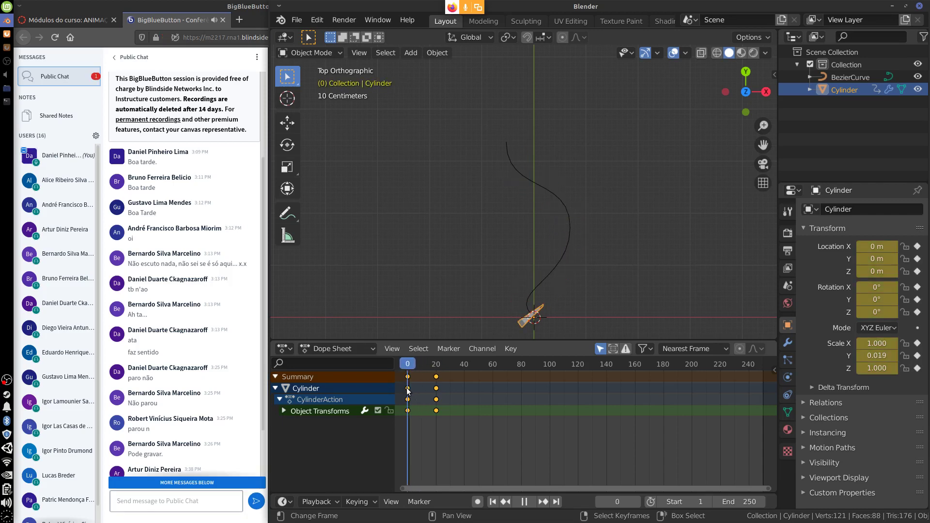
pyautogui.press('Escape')
pyautogui.press('space')
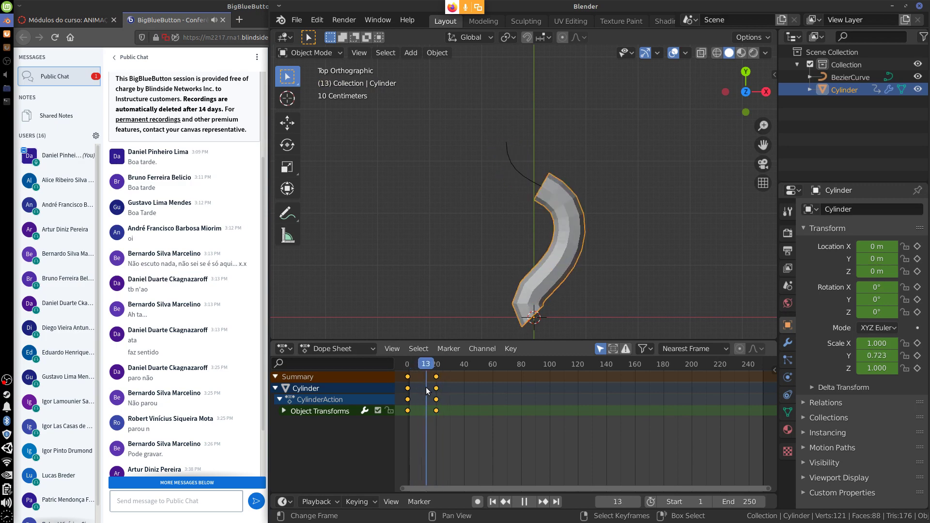
pyautogui.press('space')
pyautogui.press('g')
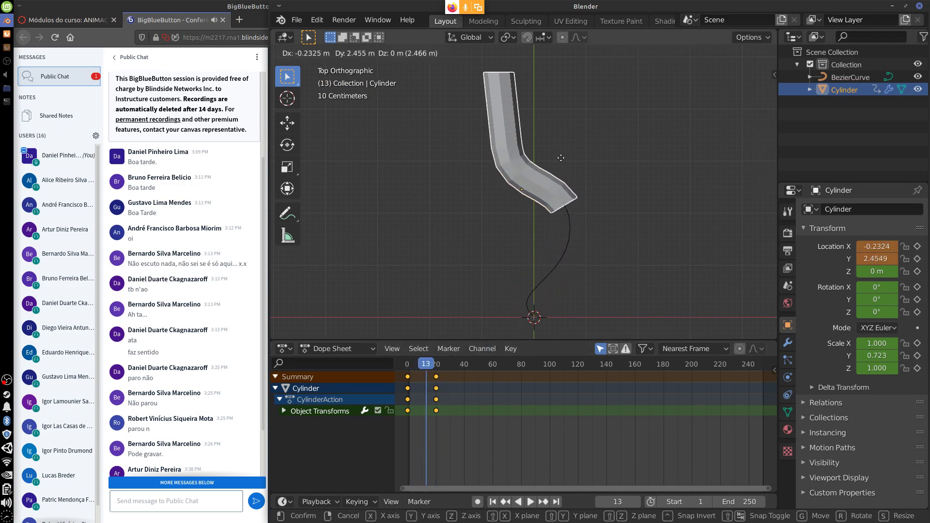
pyautogui.press('Escape')
pyautogui.press('space')
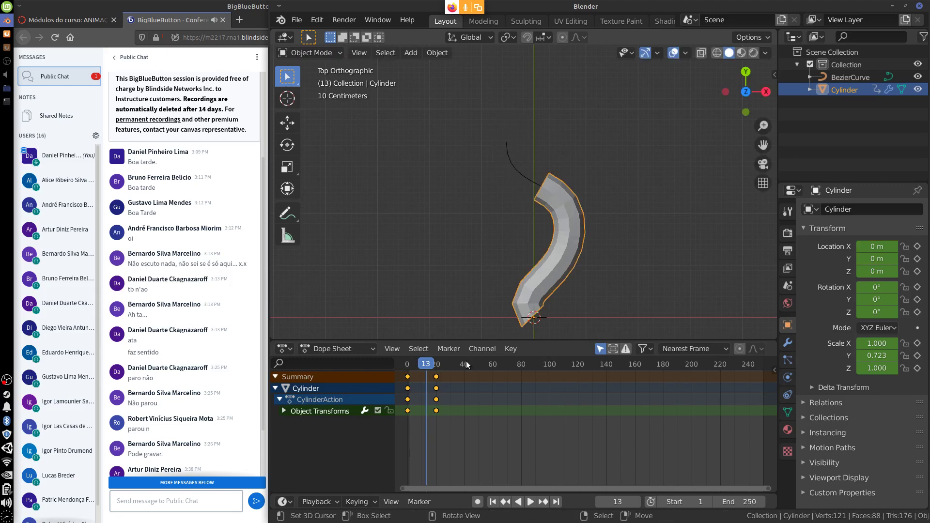
# - At frame 0, move the cylinder to about X 0.33, Y -0.28 and insert a LocRotScale keyframe
pyautogui.moveTo(466, 361); pyautogui.dragTo(401, 424)
pyautogui.press('space')
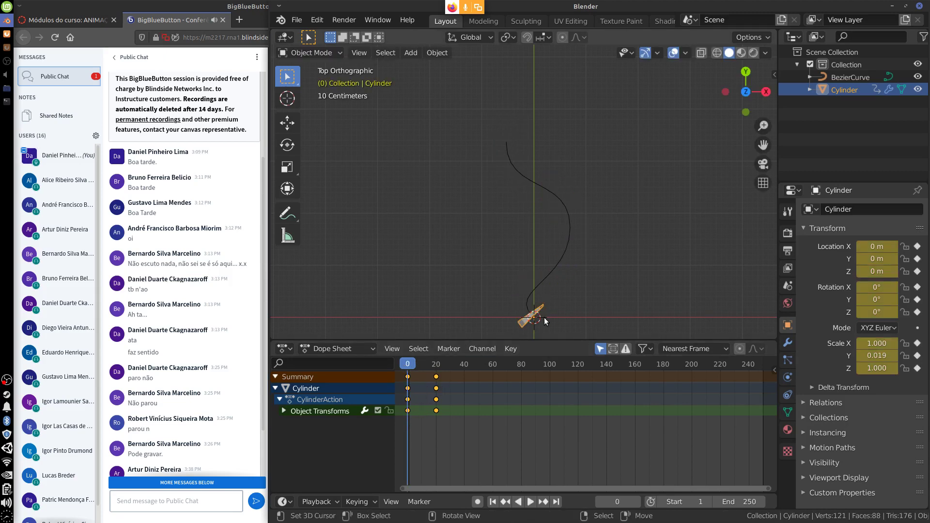
pyautogui.press('g')
pyautogui.click(554, 333)
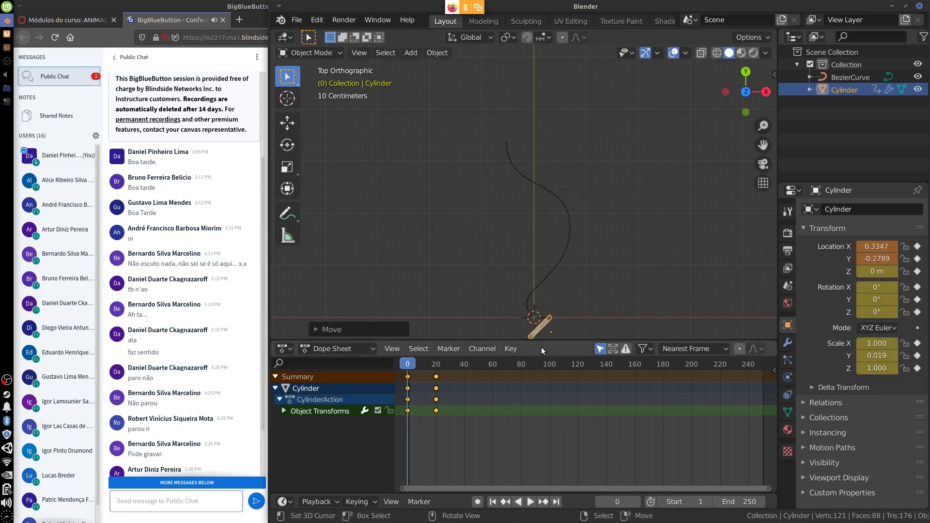
pyautogui.press('i')
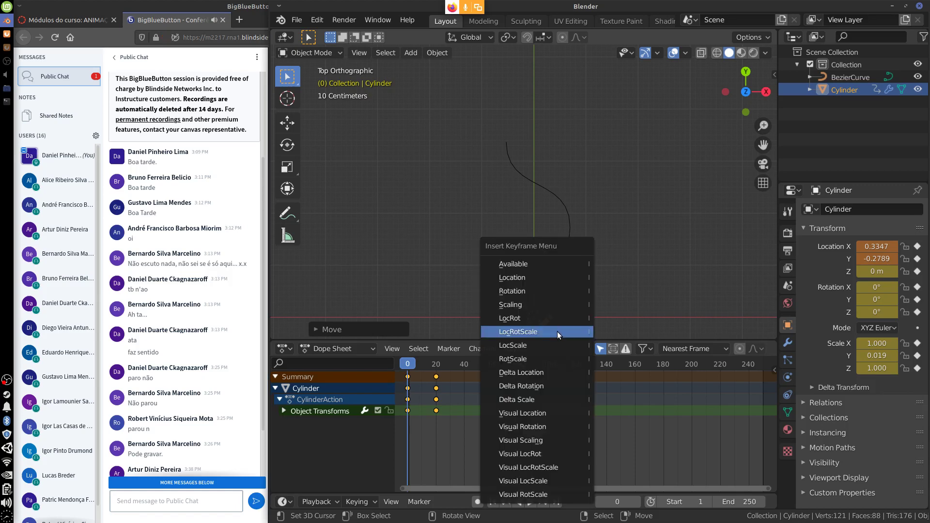
pyautogui.click(557, 331)
# - At frame 20, move the cylinder to about X -1.42, Y 2.93 and insert a LocRotScale keyframe
pyautogui.press('space')
pyautogui.click(436, 373)
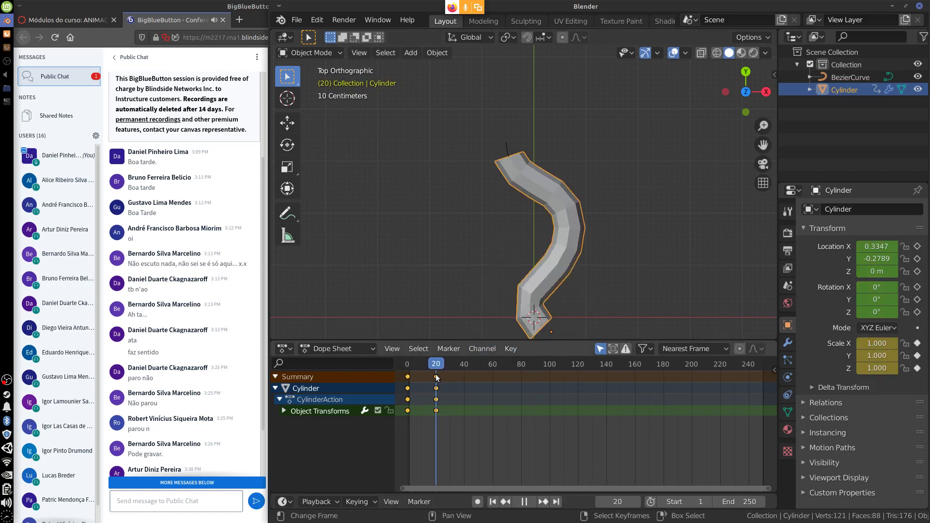
pyautogui.press('g')
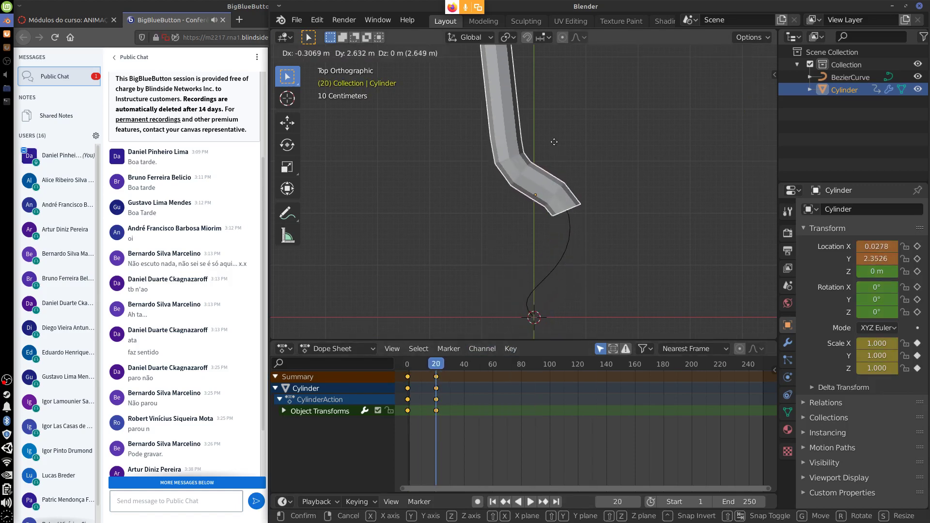
pyautogui.click(532, 154)
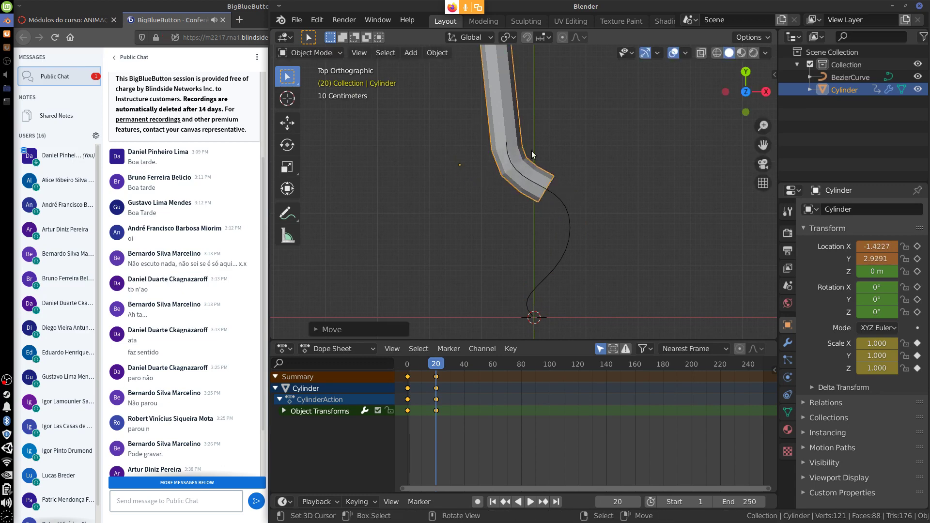
pyautogui.press('i')
pyautogui.click(533, 162)
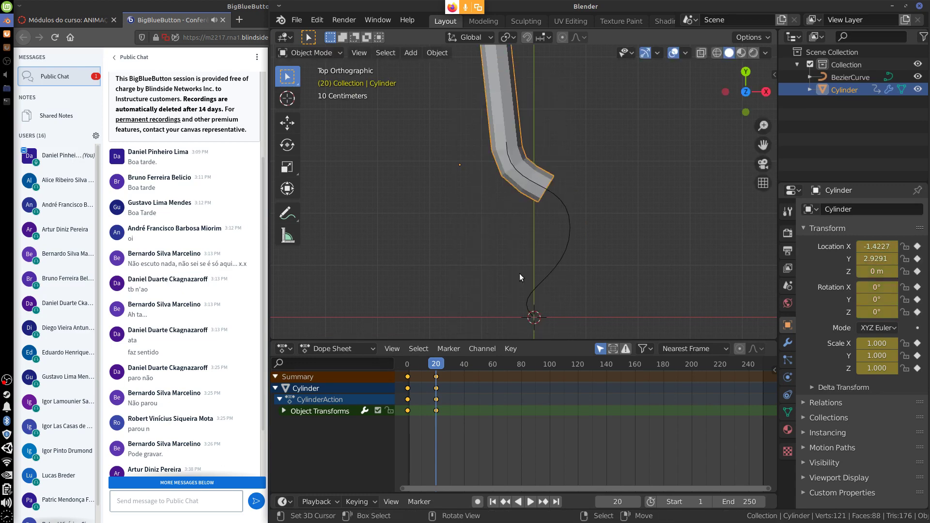
# - Play and scrub the animation from frame 0 to examine the cylinder growing and travelling along the curve
pyautogui.press('space')
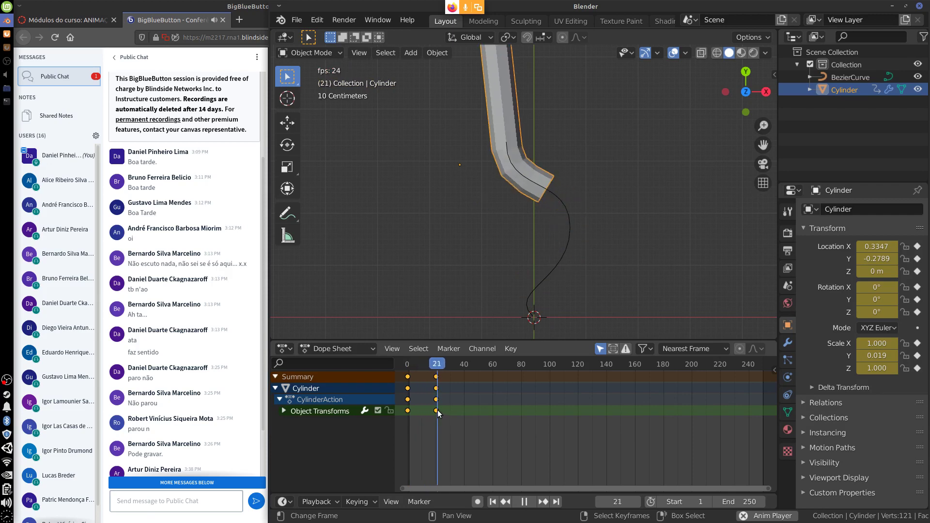
pyautogui.press('Escape')
pyautogui.press('space')
pyautogui.press('Escape')
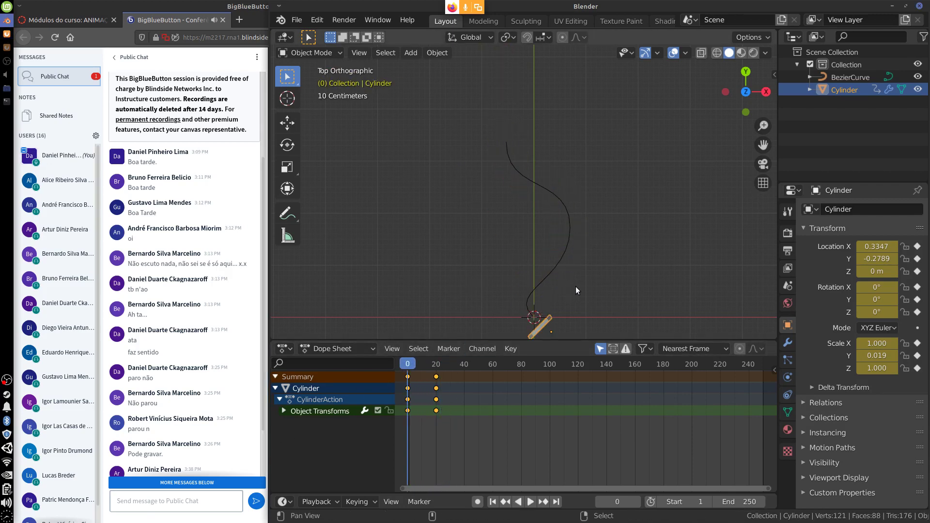
pyautogui.keyDown('shift'); pyautogui.moveTo(564, 328); pyautogui.dragTo(554, 282, button='middle'); pyautogui.keyUp('shift')
pyautogui.moveTo(421, 376); pyautogui.dragTo(416, 375)
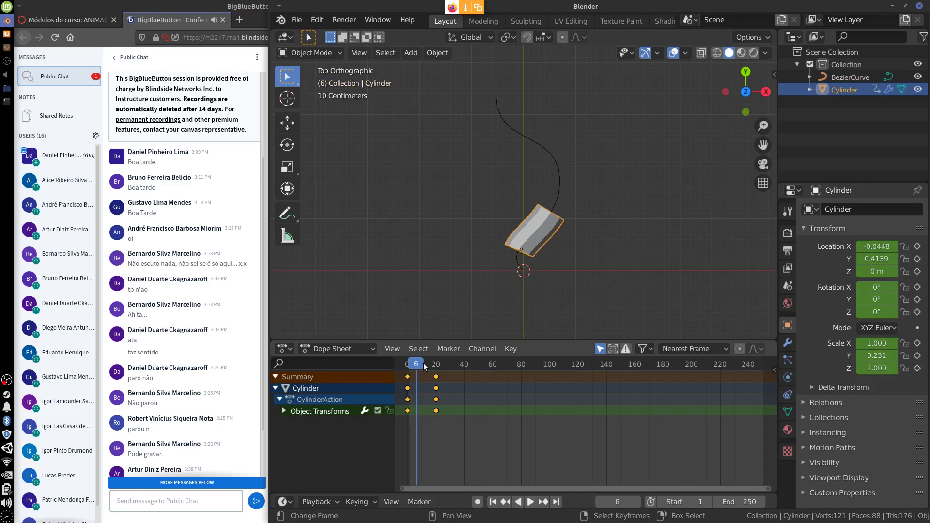
# - Try rotating the cylinder at frame 6, first in top view and again from an angled view, and return to top view
pyautogui.press('r')
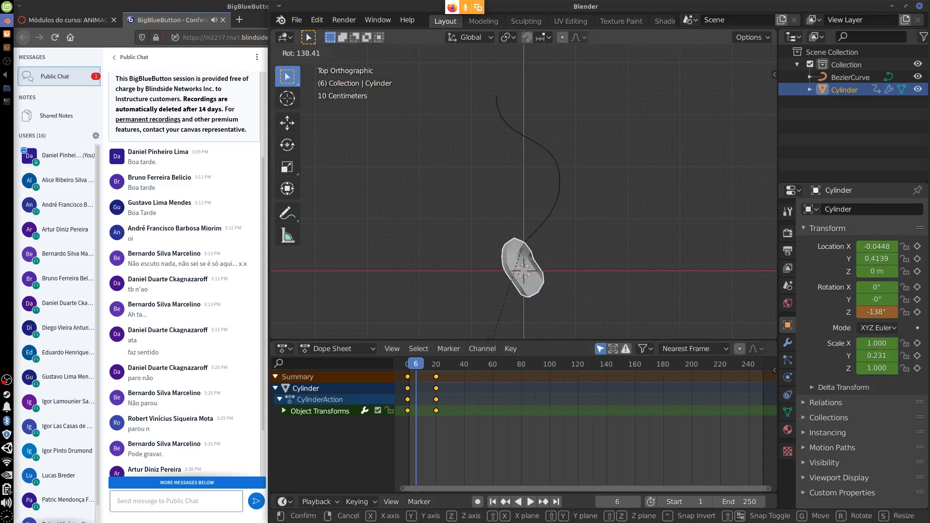
pyautogui.press('Escape')
pyautogui.moveTo(606, 248); pyautogui.dragTo(550, 179, button='middle')
pyautogui.press('r')
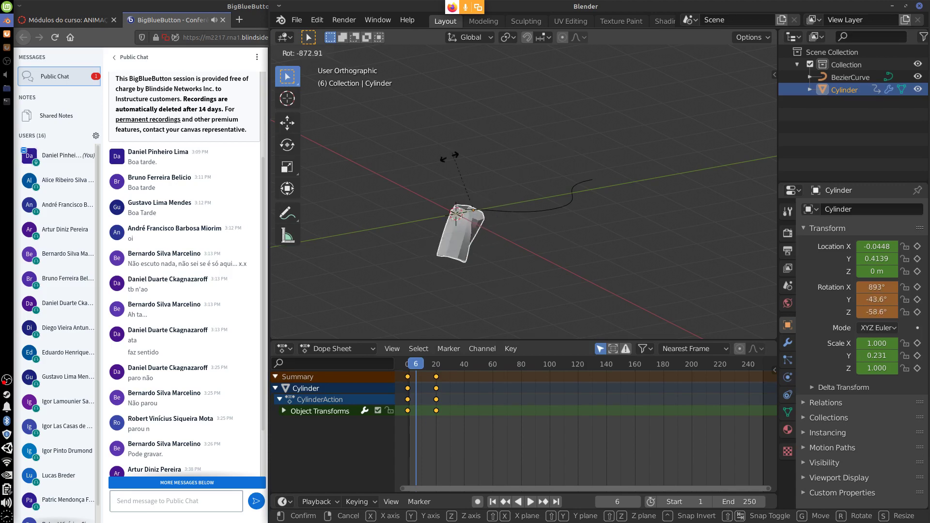
pyautogui.press('Escape')
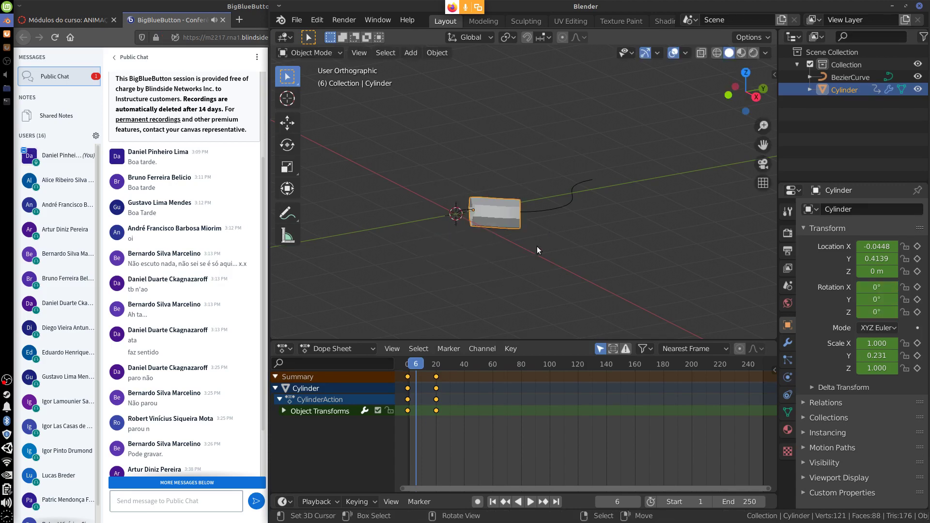
pyautogui.press('KP_7')
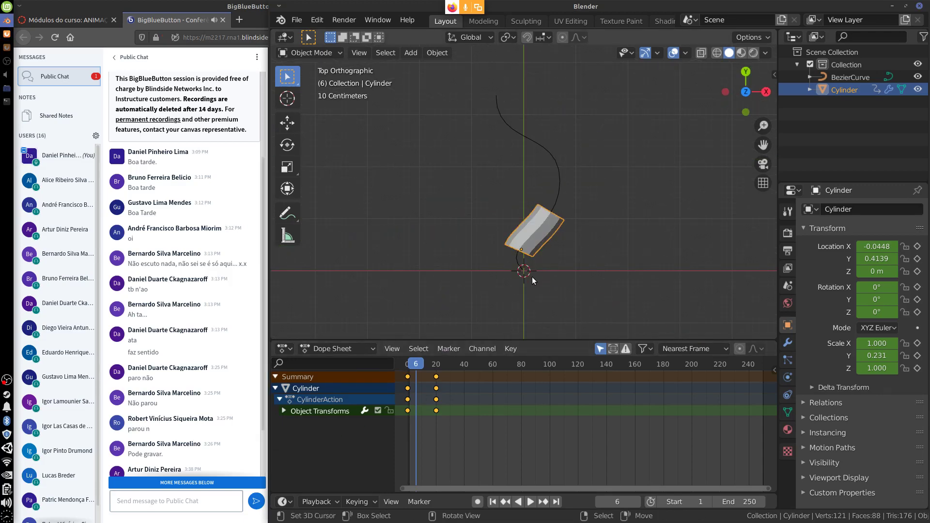
# - At frame 4, add a Cast modifier to the cylinder and set its factor to about -0.07
pyautogui.moveTo(263, 420); pyautogui.dragTo(264, 460)
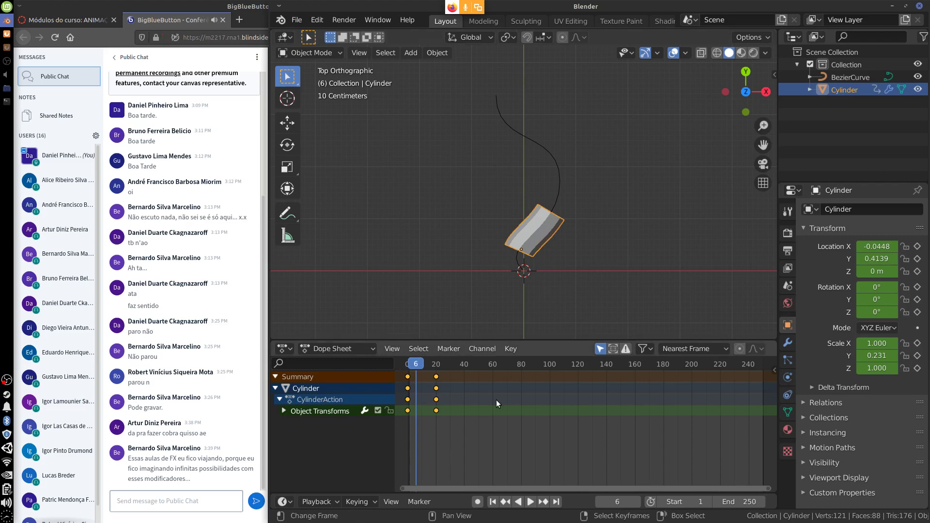
pyautogui.moveTo(496, 400); pyautogui.dragTo(415, 396)
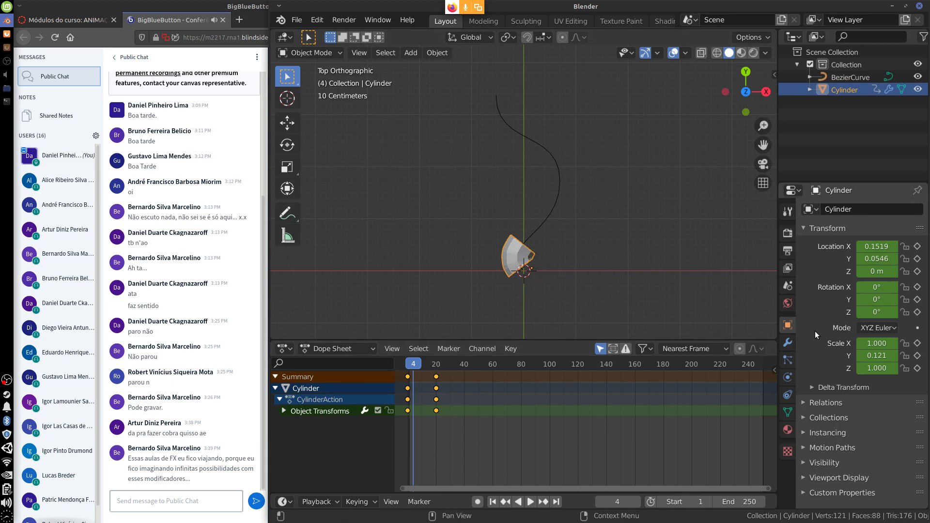
pyautogui.click(787, 342)
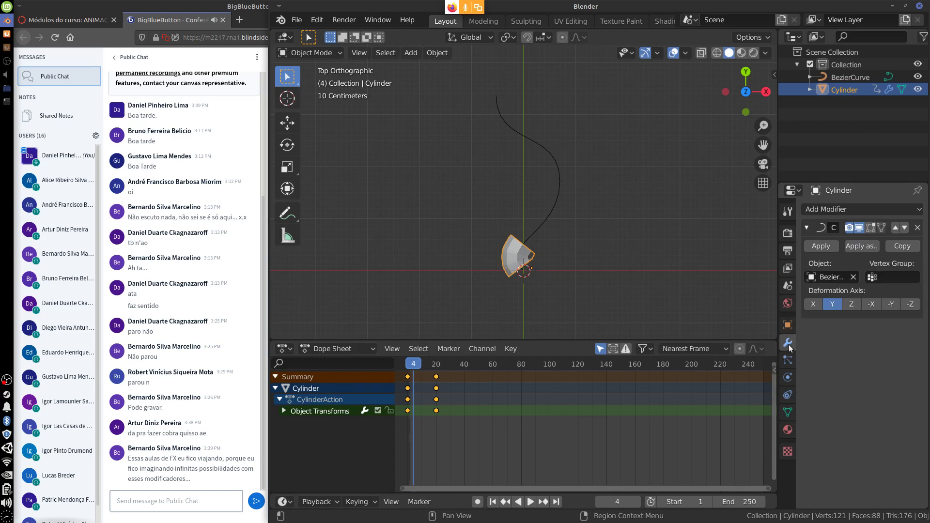
pyautogui.click(850, 209)
pyautogui.click(783, 252)
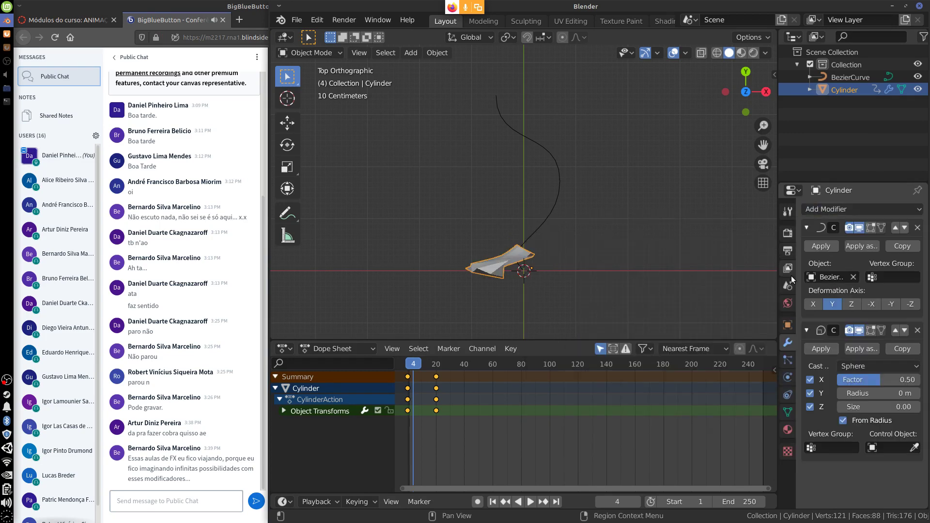
pyautogui.moveTo(889, 379)
pyautogui.mouseDown()
pyautogui.moveTo(847, 384)
pyautogui.moveTo(876, 379)
pyautogui.mouseUp()
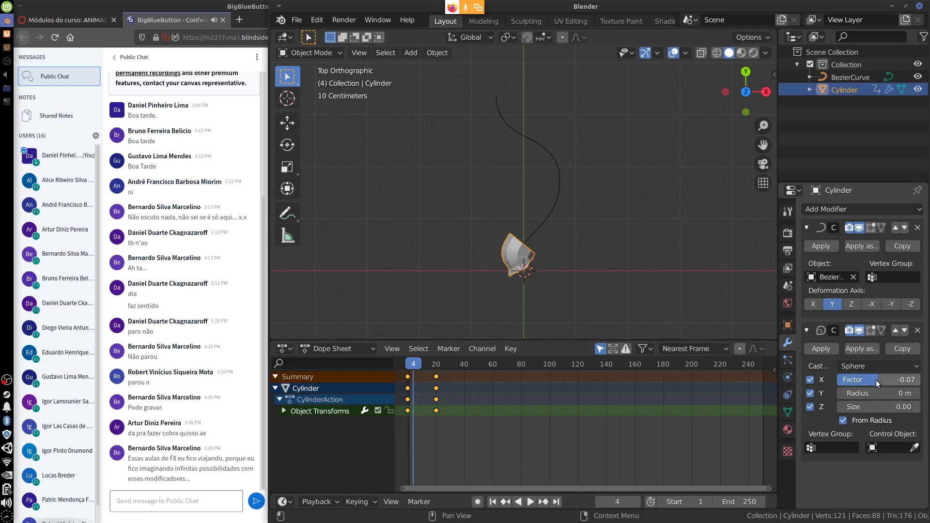
# - Try the Cast modifier's Sphere and Cylinder types with different factors, and remove the modifier
pyautogui.click(891, 365)
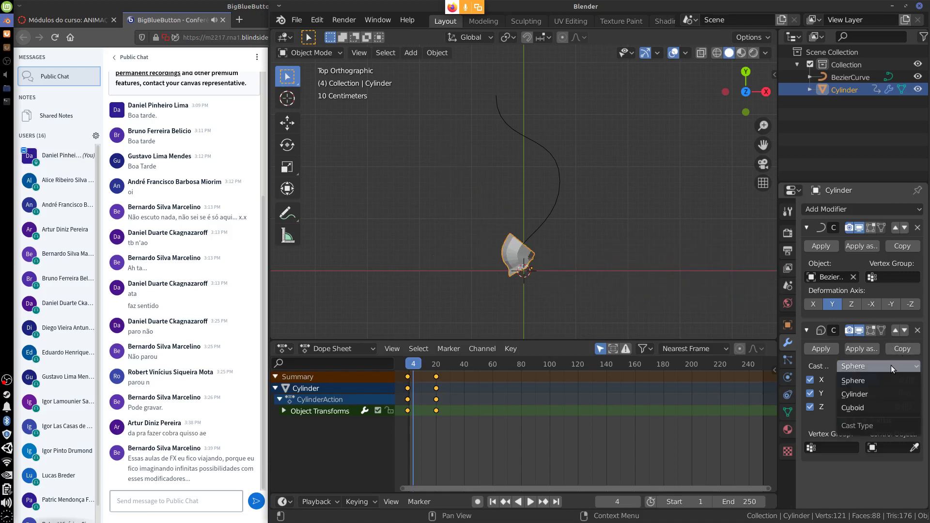
pyautogui.click(871, 380)
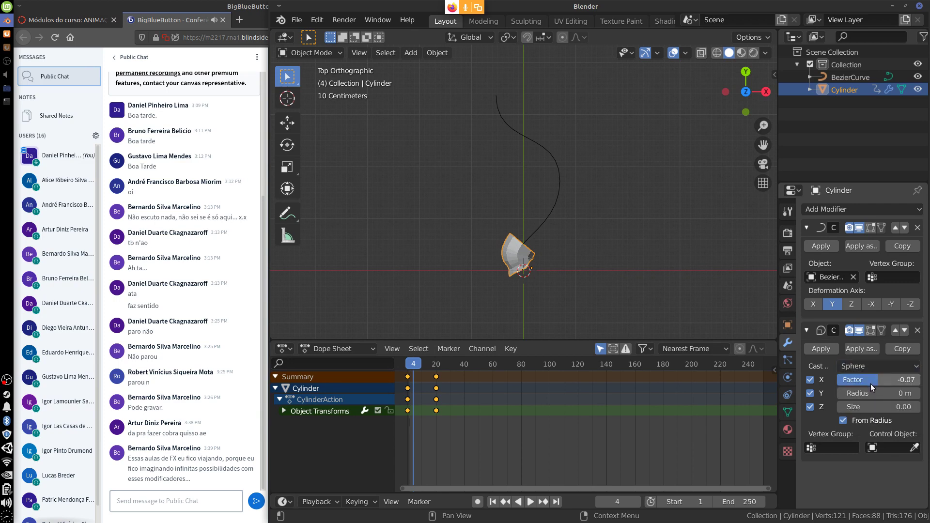
pyautogui.moveTo(882, 380)
pyautogui.mouseDown()
pyautogui.moveTo(893, 379)
pyautogui.moveTo(870, 384)
pyautogui.moveTo(882, 383)
pyautogui.mouseUp()
pyautogui.moveTo(880, 384); pyautogui.dragTo(883, 383)
pyautogui.click(878, 367)
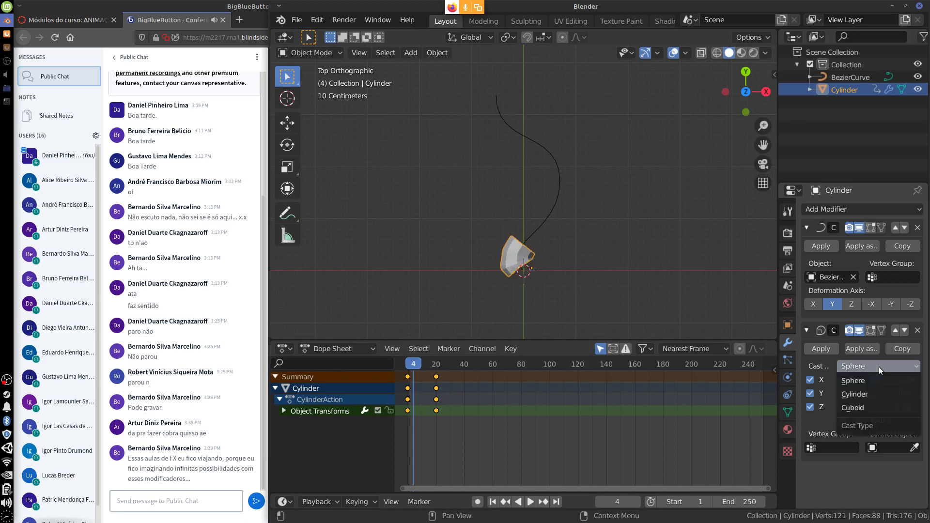
pyautogui.click(871, 395)
pyautogui.moveTo(873, 377); pyautogui.dragTo(884, 383)
pyautogui.click(917, 330)
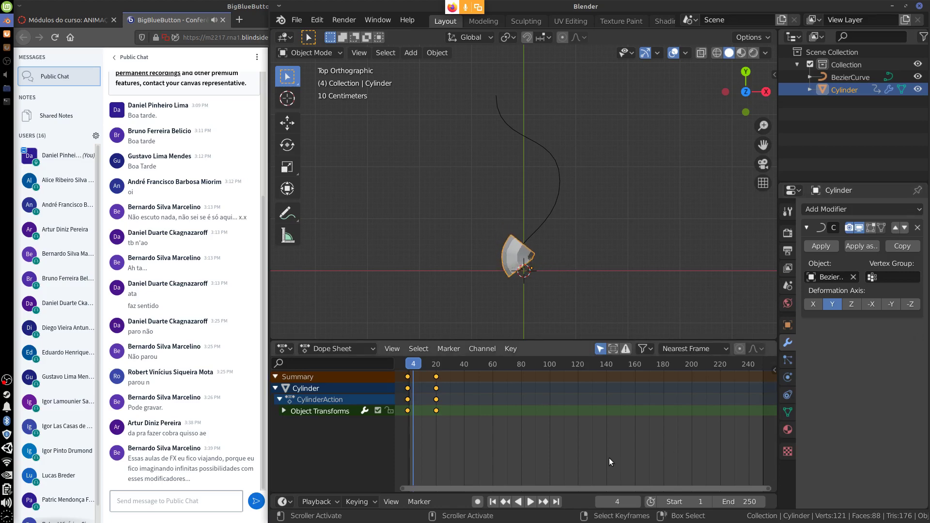
# - Replay the animation, stop at frame 0 and review the modifiers available for the cylinder
pyautogui.press('space')
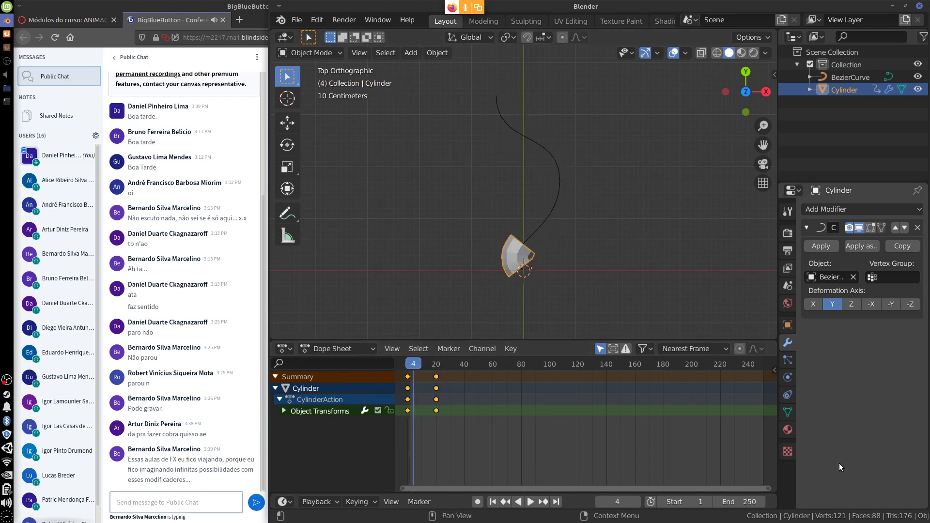
pyautogui.press('Escape')
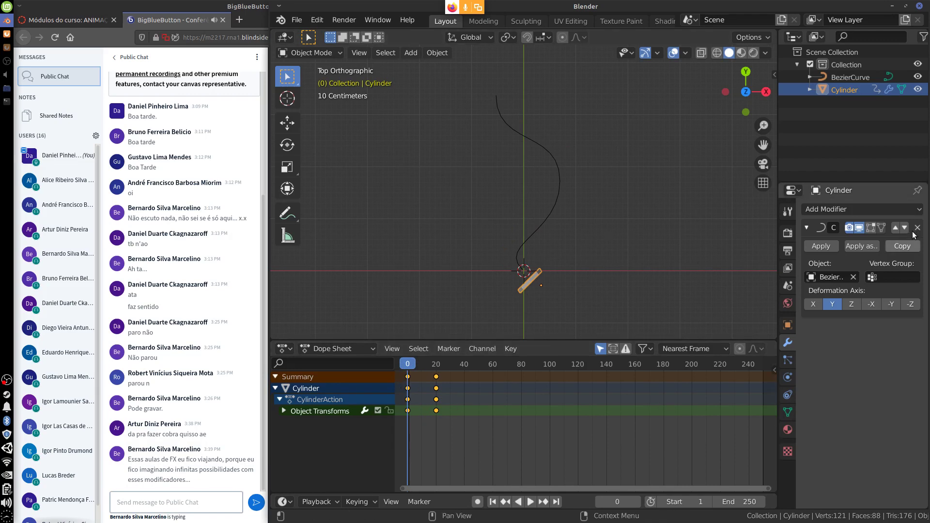
pyautogui.click(889, 209)
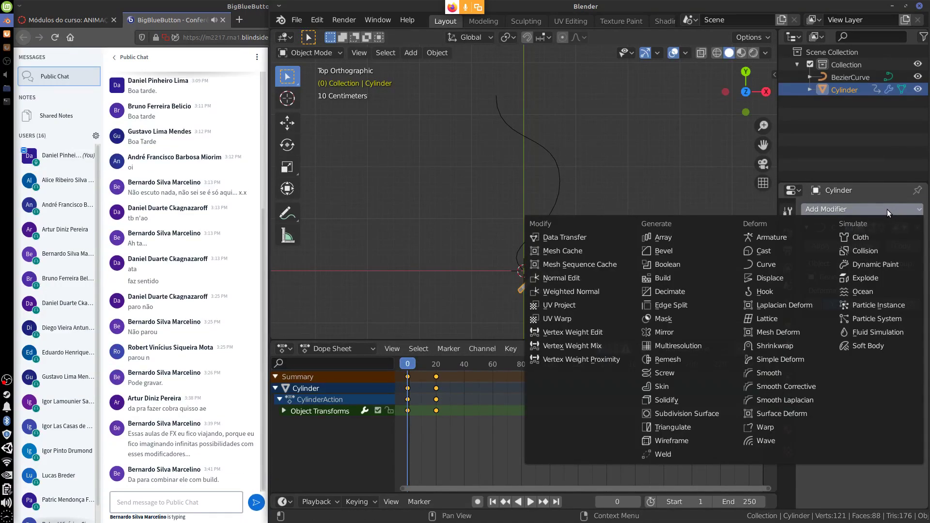
pyautogui.press('Escape')
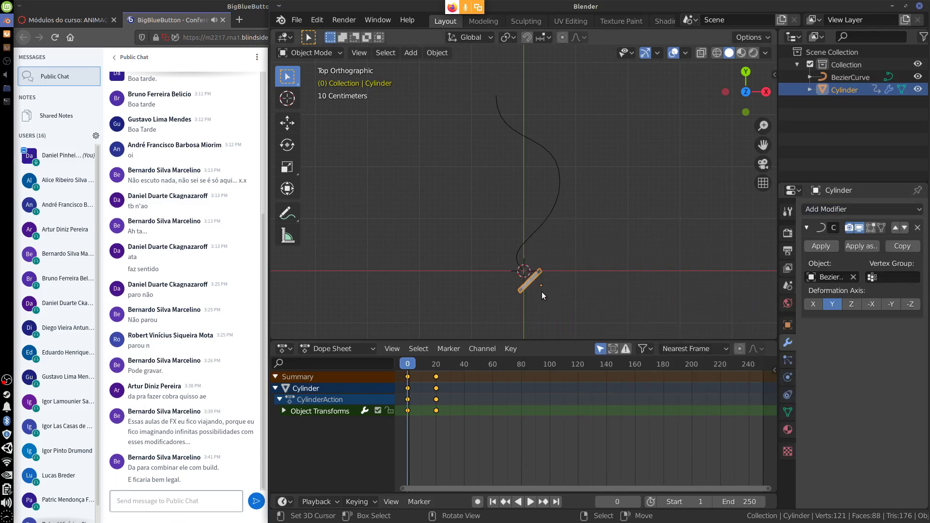
# - Delete the cylinder together with the Bezier curve
pyautogui.keyDown('shift'); pyautogui.click(517, 264); pyautogui.keyUp('shift')
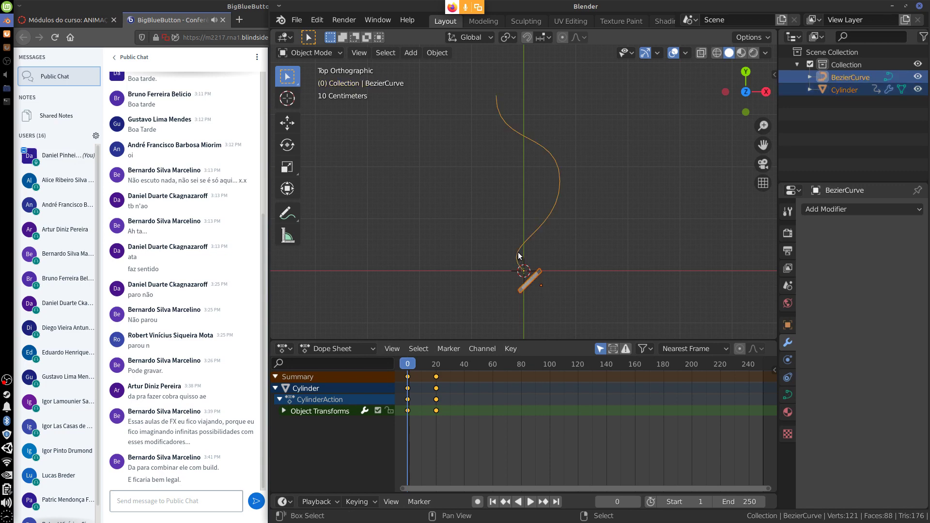
pyautogui.press('x')
pyautogui.click(532, 279)
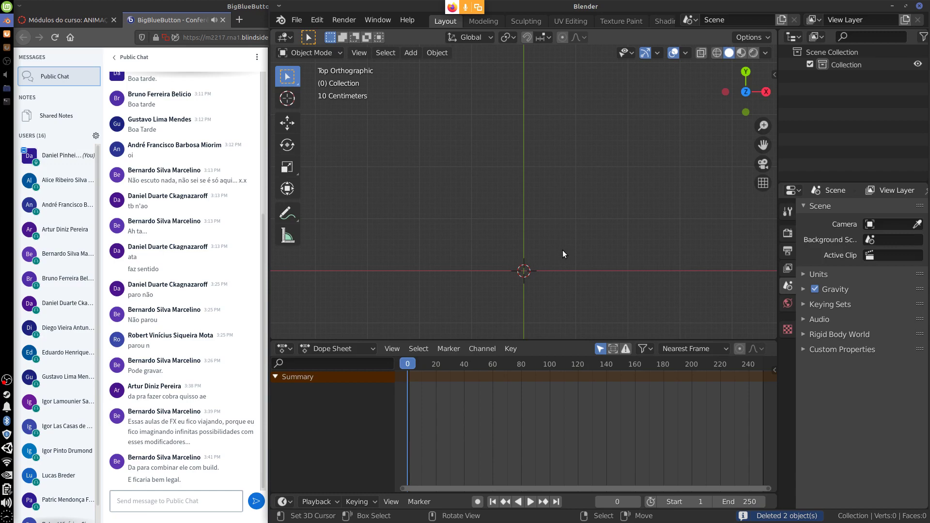
# - Switch to front view and add a mesh plane at the world origin
pyautogui.press('KP_1')
pyautogui.hotkey('shift', 'a')
pyautogui.moveTo(556, 257)
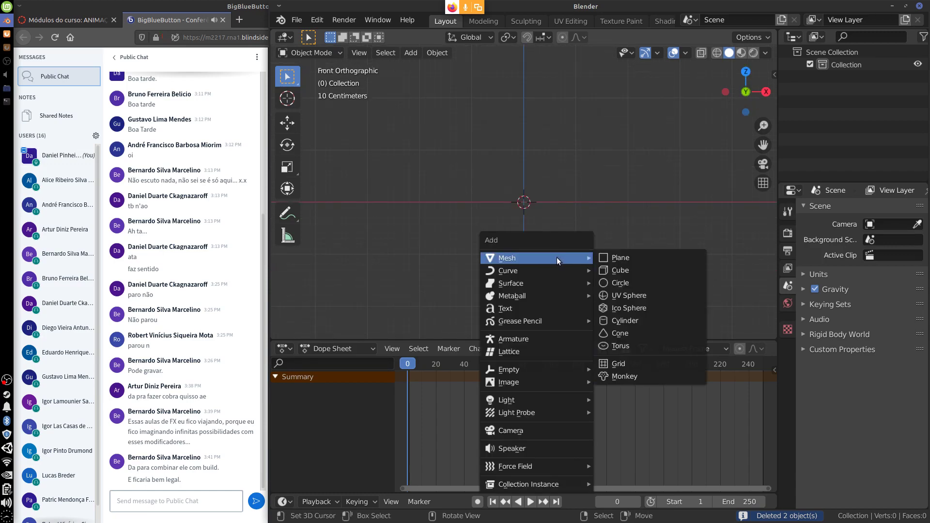
pyautogui.click(637, 258)
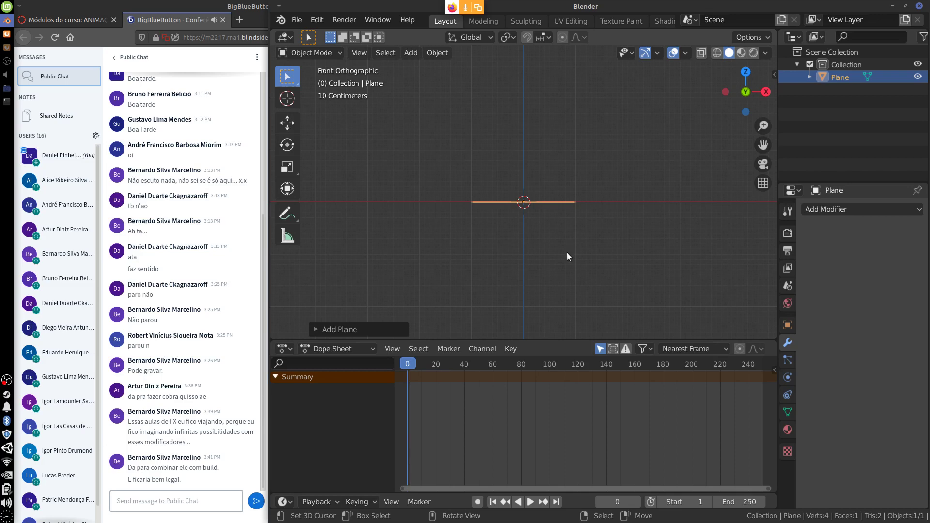
# - Scale the plane's mesh up to roughly three times its size in Edit Mode, working in top view
pyautogui.press('KP_7')
pyautogui.press('Tab')
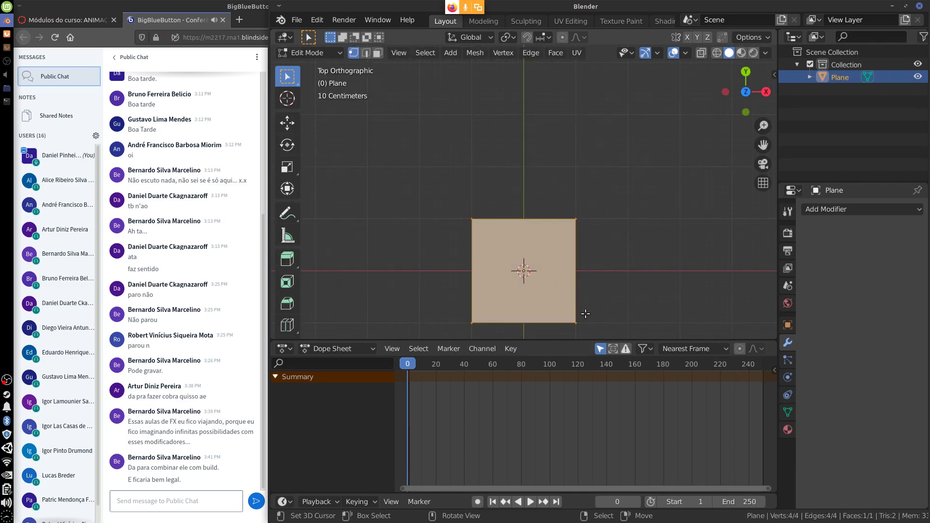
pyautogui.keyDown('shift'); pyautogui.moveTo(591, 307); pyautogui.dragTo(567, 194, button='middle'); pyautogui.keyUp('shift')
pyautogui.press('s')
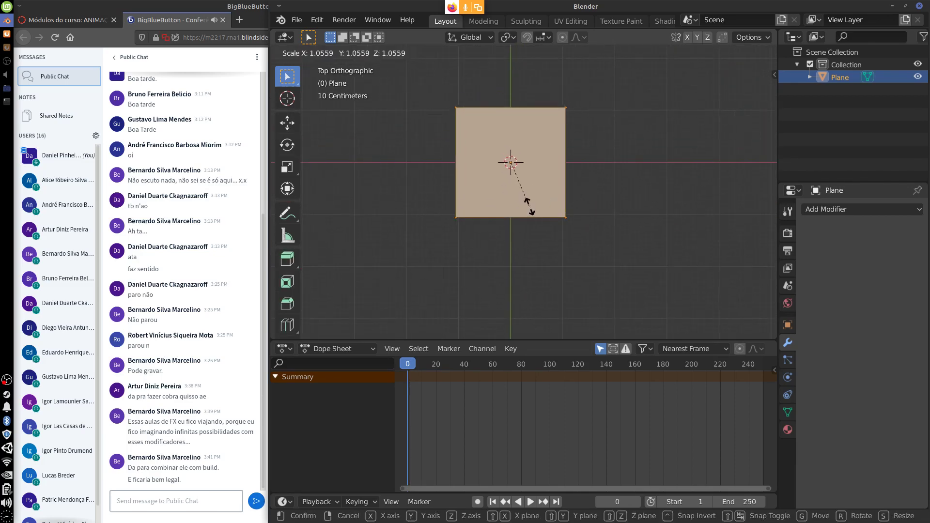
pyautogui.click(611, 257)
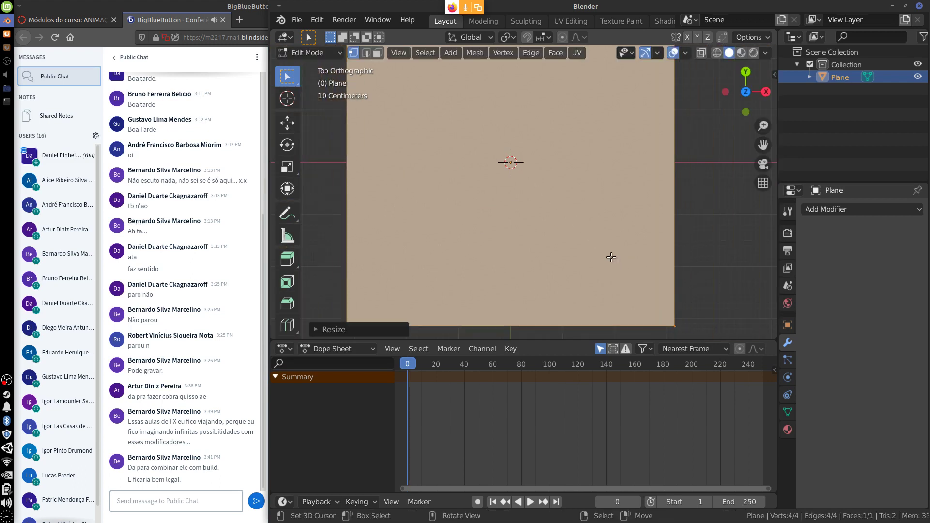
pyautogui.scroll(-4, 613, 254)
pyautogui.press('Tab')
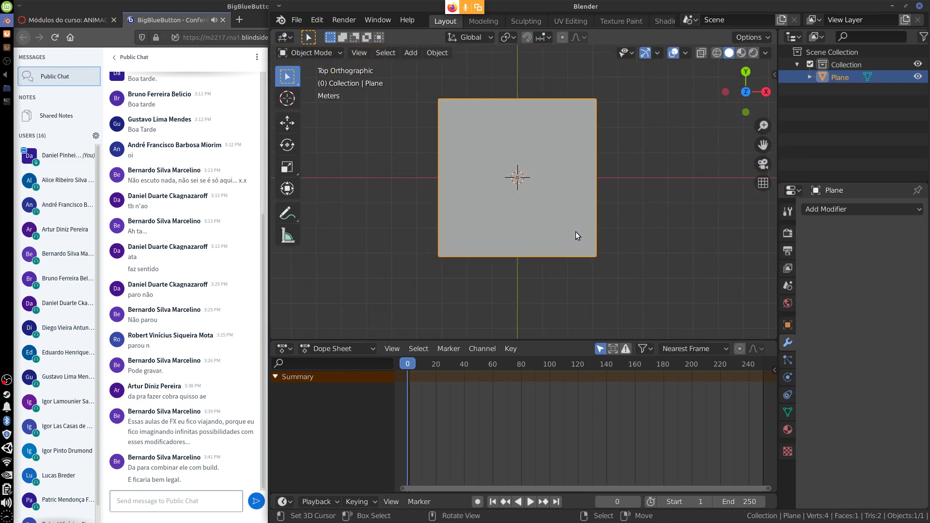
# - Subdivide the plane's whole mesh with 10 cuts
pyautogui.press('Tab')
pyautogui.rightClick(572, 231)
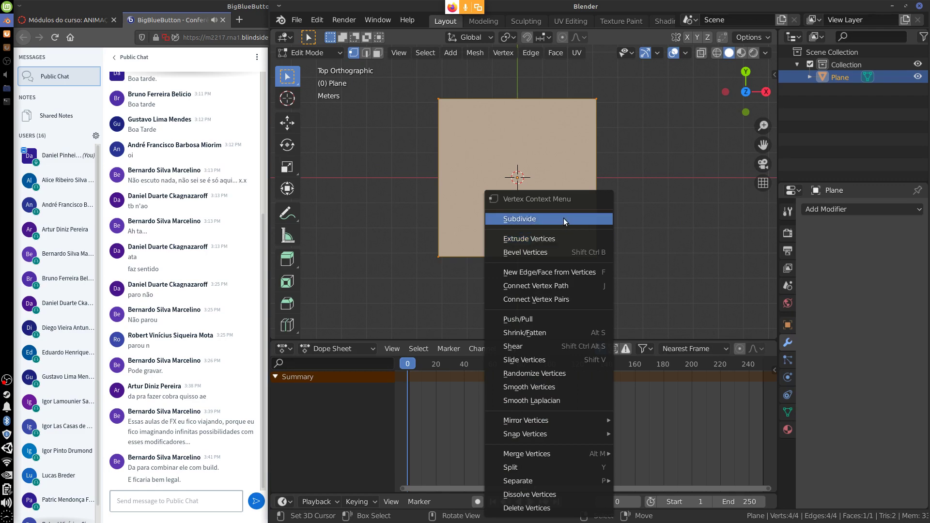
pyautogui.click(562, 219)
pyautogui.click(330, 327)
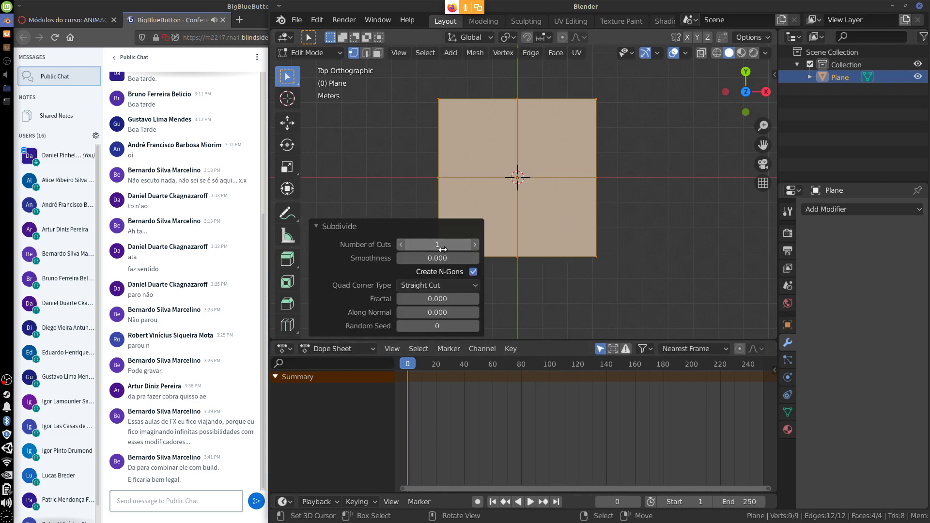
pyautogui.moveTo(438, 244); pyautogui.dragTo(675, 270)
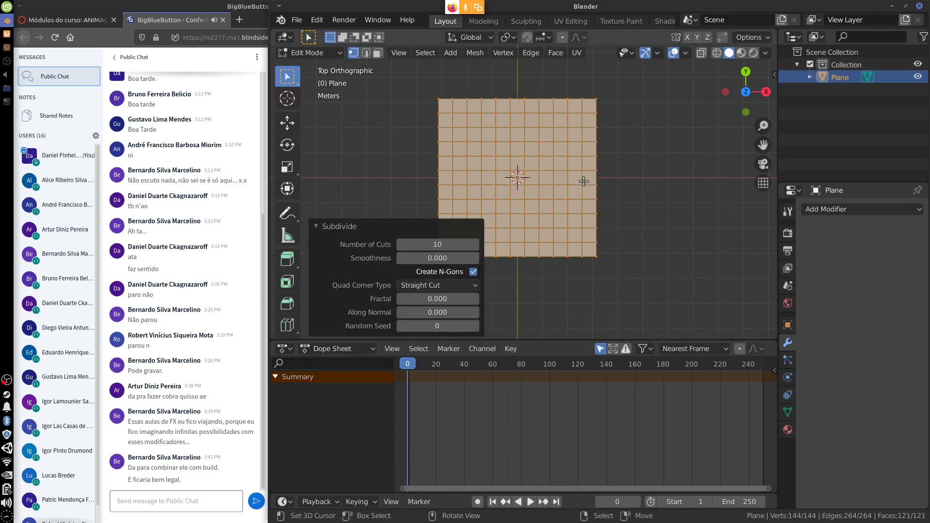
# - Place the 3D cursor just outside the plane's +X edge and subdivide the mesh again with 4 cuts
pyautogui.keyDown('shift'); pyautogui.rightClick(613, 178); pyautogui.keyUp('shift')
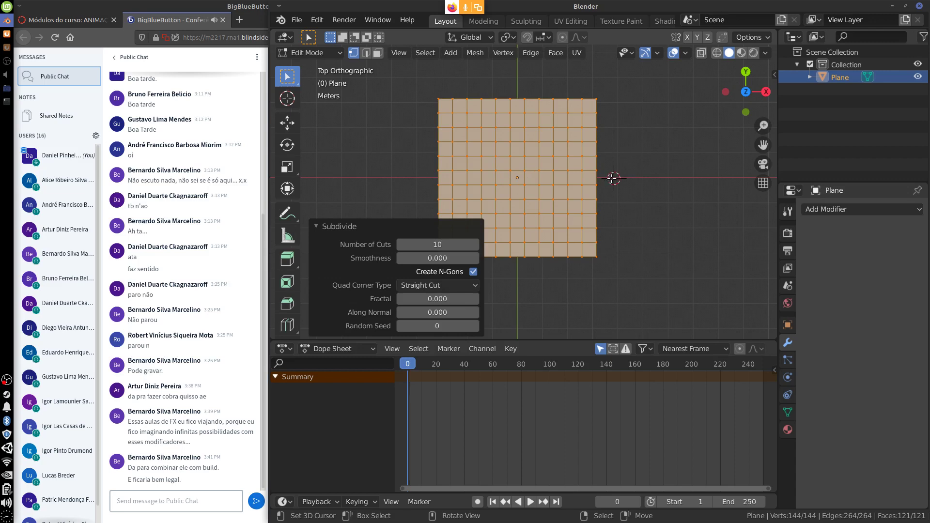
pyautogui.rightClick(573, 180)
pyautogui.click(565, 181)
pyautogui.moveTo(436, 245)
pyautogui.mouseDown()
pyautogui.moveTo(455, 249)
pyautogui.moveTo(443, 244)
pyautogui.mouseUp()
pyautogui.click(318, 225)
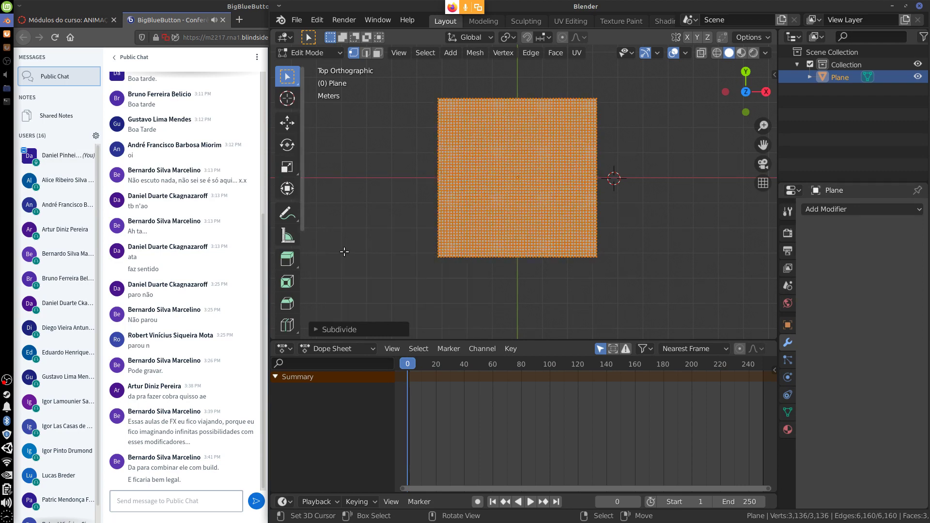
# - Return the subdivided plane to Object Mode and add a Displace modifier to it
pyautogui.moveTo(639, 276); pyautogui.dragTo(643, 225, button='middle')
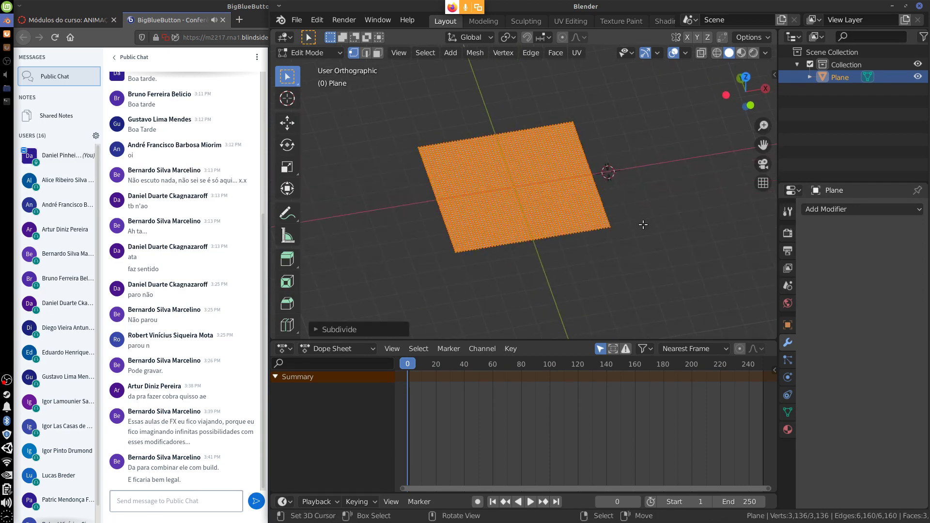
pyautogui.scroll(5, 643, 224)
pyautogui.moveTo(616, 269); pyautogui.dragTo(678, 257, button='middle')
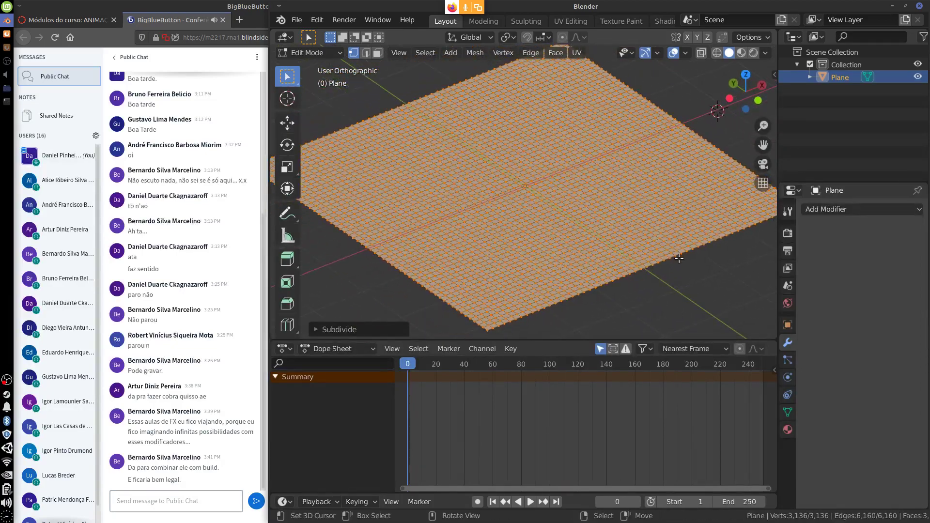
pyautogui.scroll(-4, 656, 282)
pyautogui.press('Tab')
pyautogui.click(863, 209)
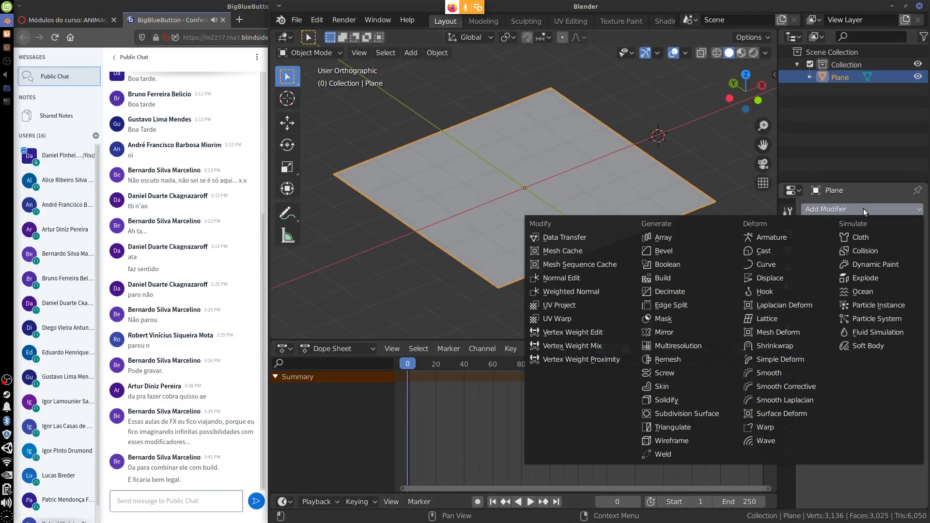
pyautogui.click(778, 278)
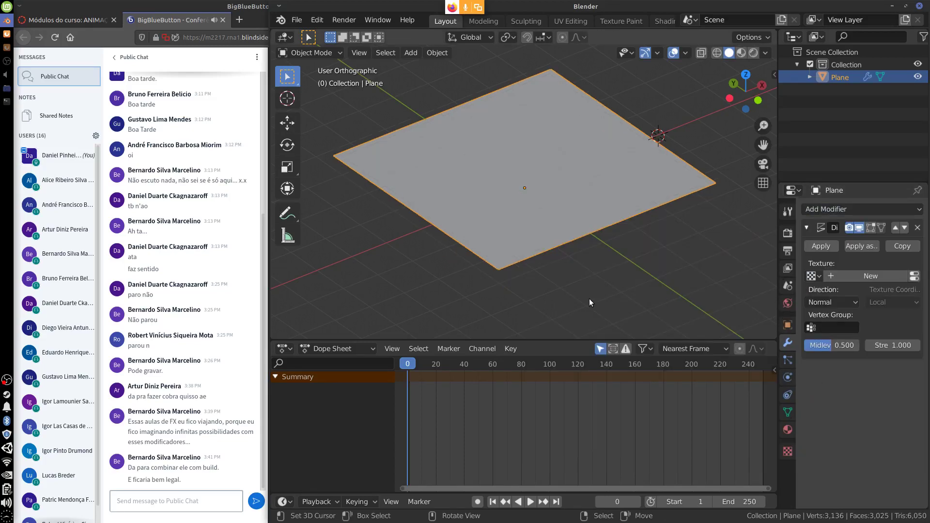
# - Create a new texture for the Displace modifier and open its settings in an enlarged properties area
pyautogui.moveTo(589, 299)
pyautogui.mouseDown(button='middle')
pyautogui.moveTo(588, 255)
pyautogui.moveTo(603, 257)
pyautogui.moveTo(580, 284)
pyautogui.moveTo(605, 290)
pyautogui.mouseUp(button='middle')
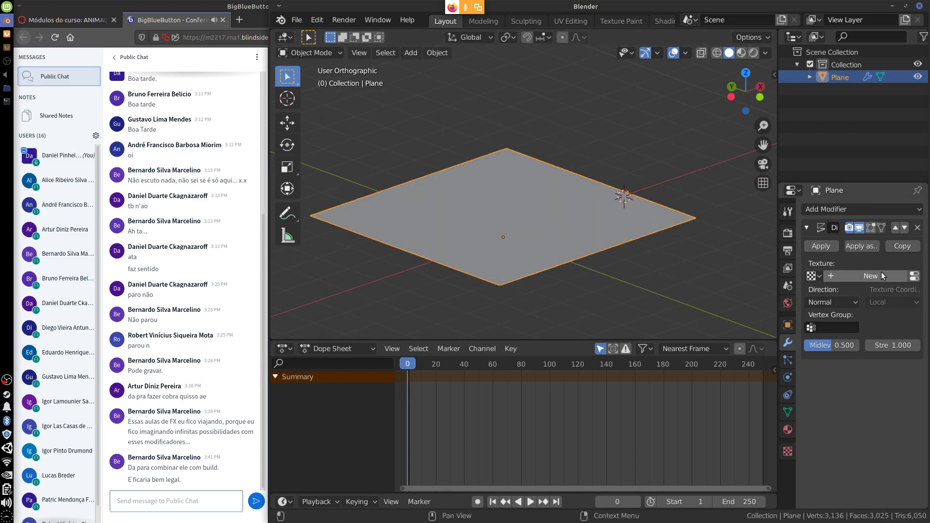
pyautogui.click(814, 275)
pyautogui.click(822, 274)
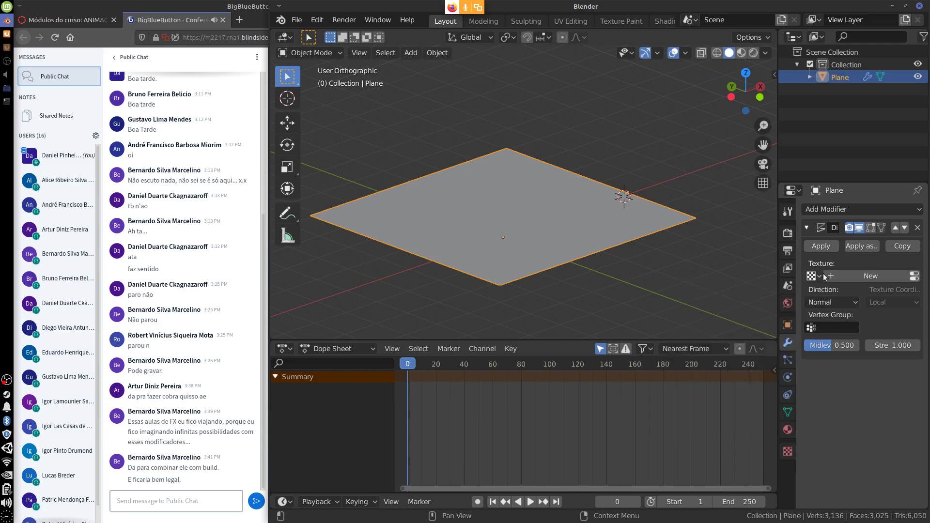
pyautogui.click(857, 276)
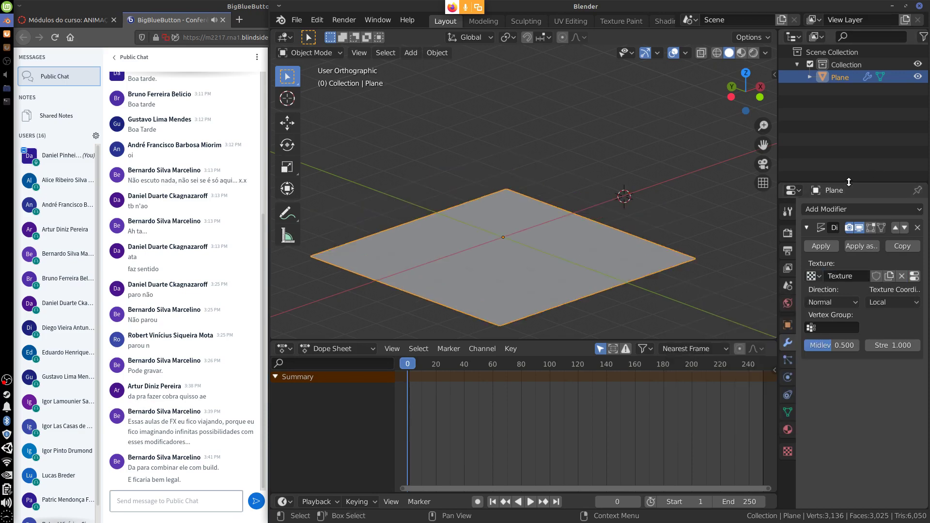
pyautogui.moveTo(848, 184); pyautogui.dragTo(848, 94)
pyautogui.click(787, 362)
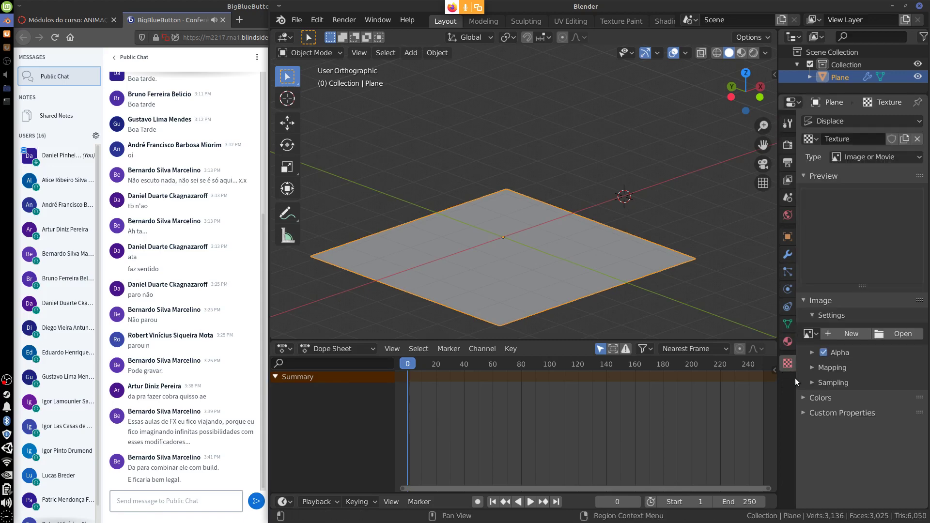
# - Change the displacement texture's type from Image or Movie to Clouds
pyautogui.click(855, 120)
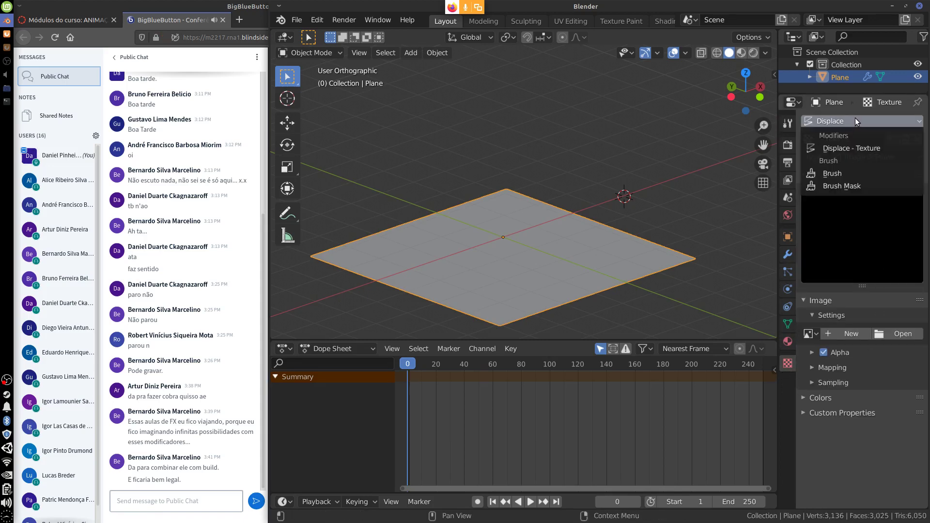
pyautogui.click(861, 120)
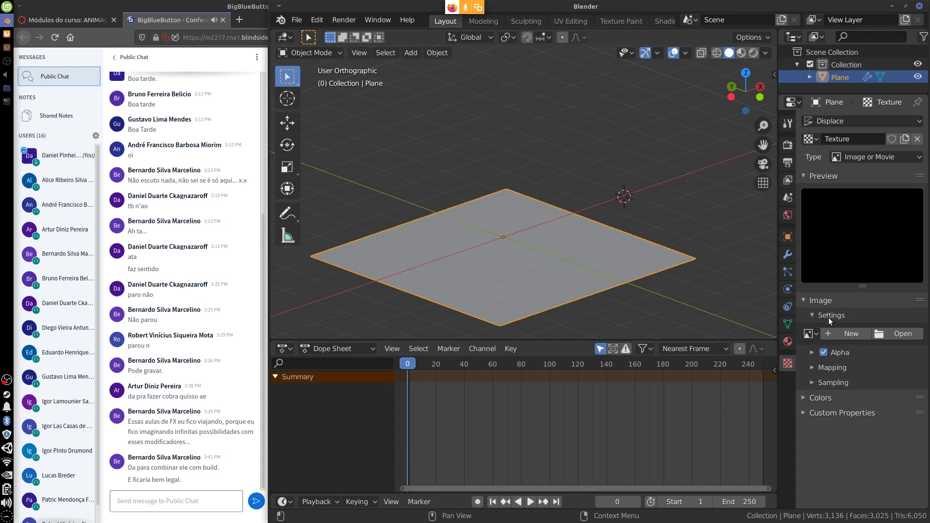
pyautogui.click(821, 302)
pyautogui.click(846, 304)
pyautogui.click(882, 157)
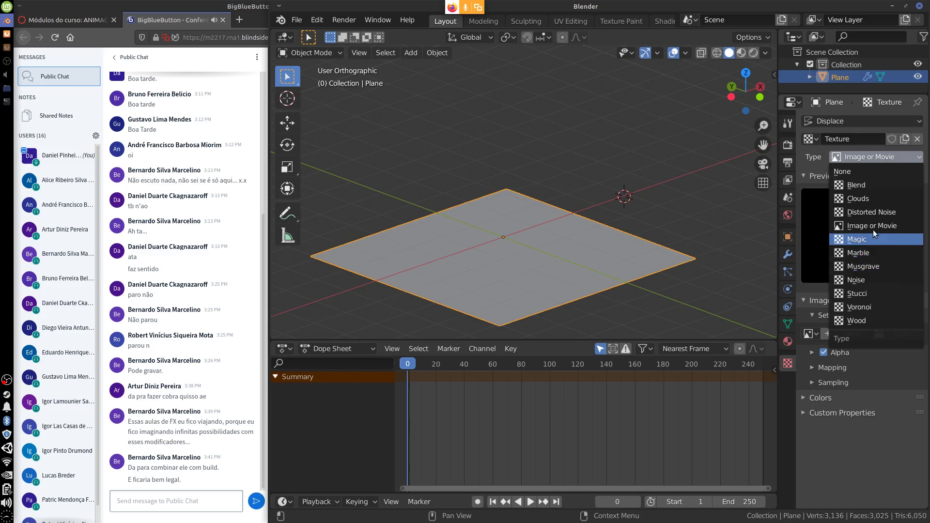
pyautogui.click(864, 199)
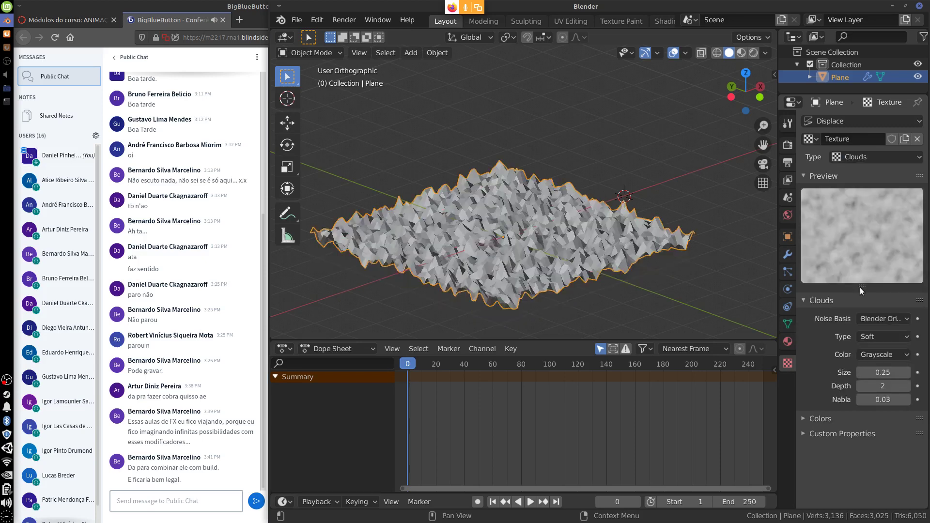
pyautogui.moveTo(649, 277); pyautogui.dragTo(694, 290, button='middle')
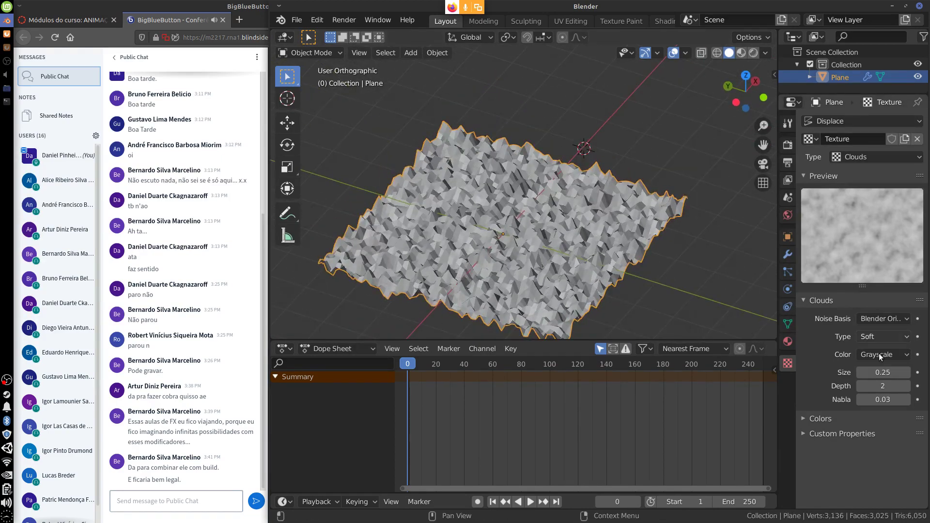
# - Set the Clouds texture's Size to 0.27 and Nabla to 0.09, and switch its noise type to Hard
pyautogui.moveTo(890, 371); pyautogui.dragTo(890, 400)
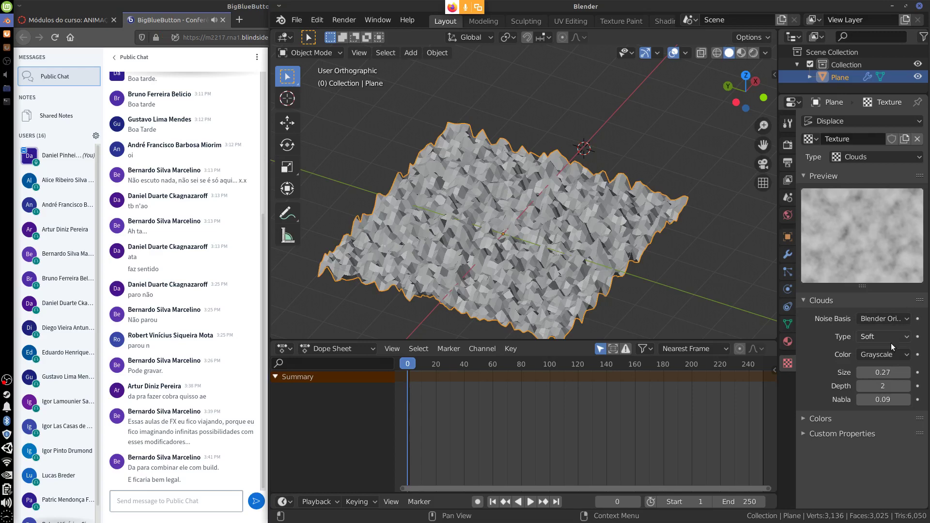
pyautogui.click(891, 353)
pyautogui.click(890, 356)
pyautogui.click(893, 336)
pyautogui.click(872, 364)
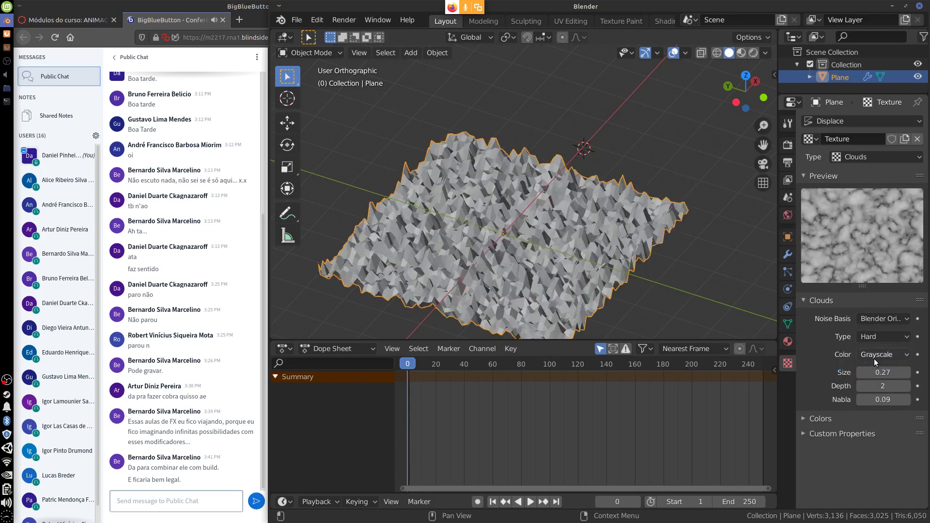
# - Try the Voronoi Crackle noise basis on the Clouds texture, and settle on Voronoi F1
pyautogui.click(894, 319)
pyautogui.click(858, 442)
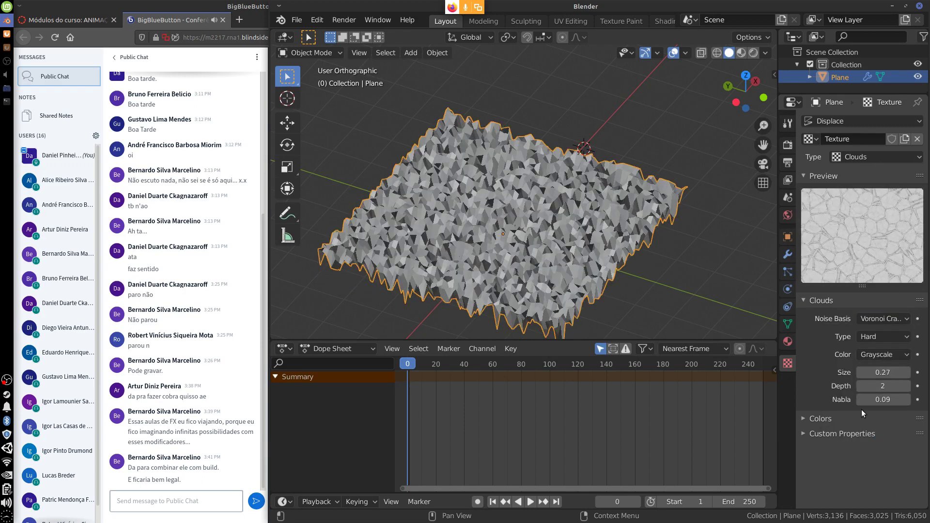
pyautogui.click(886, 318)
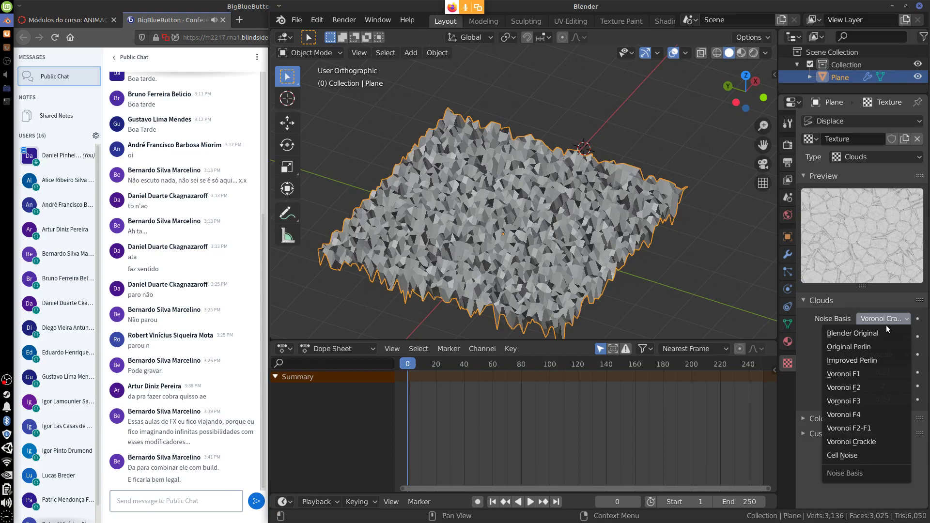
pyautogui.click(864, 371)
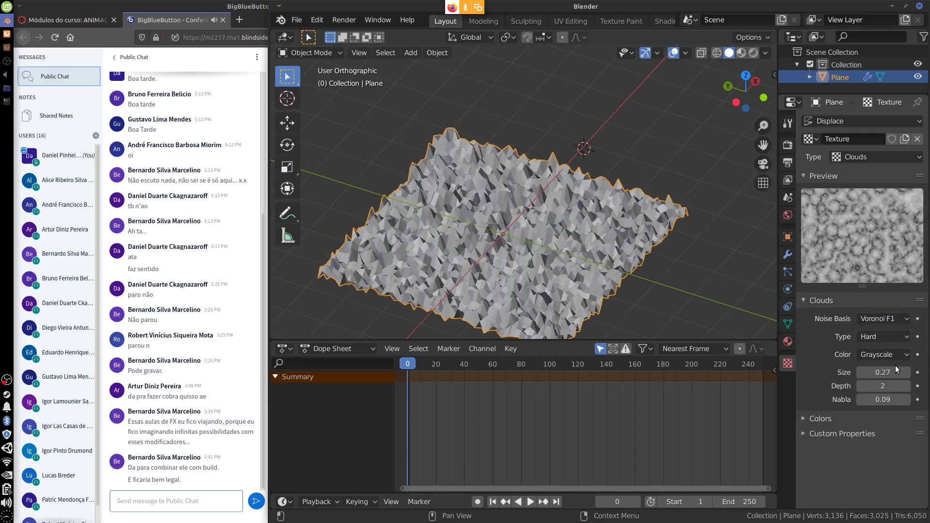
# - Set the Clouds texture's noise Size to 1
pyautogui.moveTo(881, 372)
pyautogui.mouseDown()
pyautogui.moveTo(895, 372)
pyautogui.moveTo(867, 372)
pyautogui.moveTo(894, 372)
pyautogui.moveTo(886, 376)
pyautogui.mouseUp()
pyautogui.click(886, 376)
pyautogui.write('1')
pyautogui.press('Return')
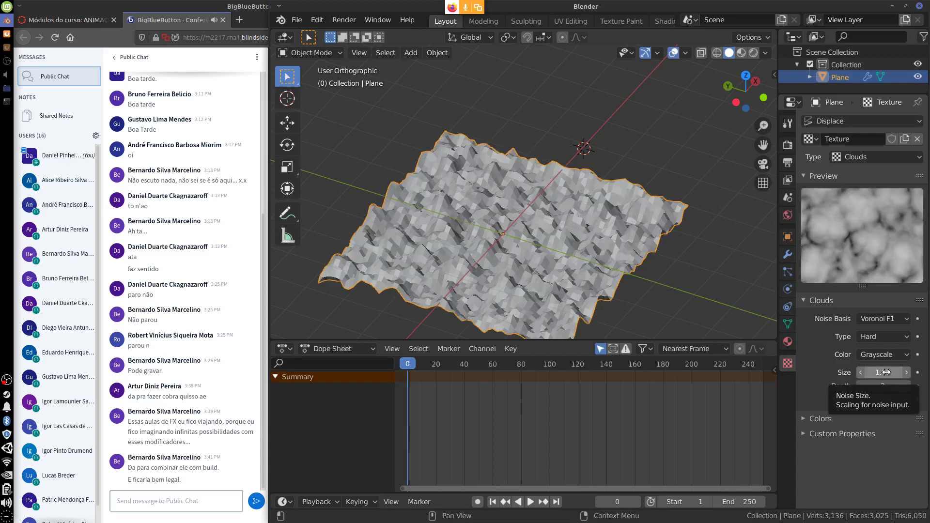
# - Set the Displace modifier's Midlevel to 0.086 and its Strength to 0.400
pyautogui.click(787, 253)
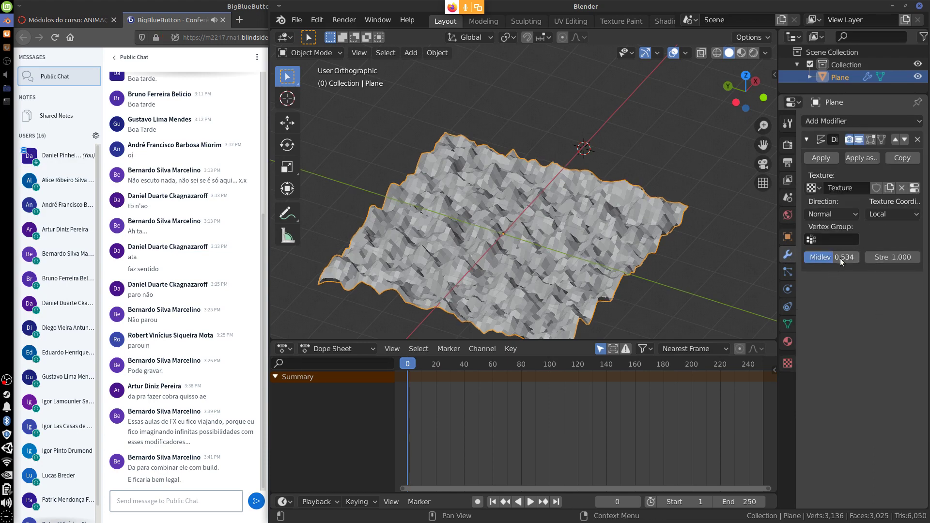
pyautogui.moveTo(806, 263)
pyautogui.mouseDown()
pyautogui.moveTo(824, 264)
pyautogui.moveTo(809, 265)
pyautogui.mouseUp()
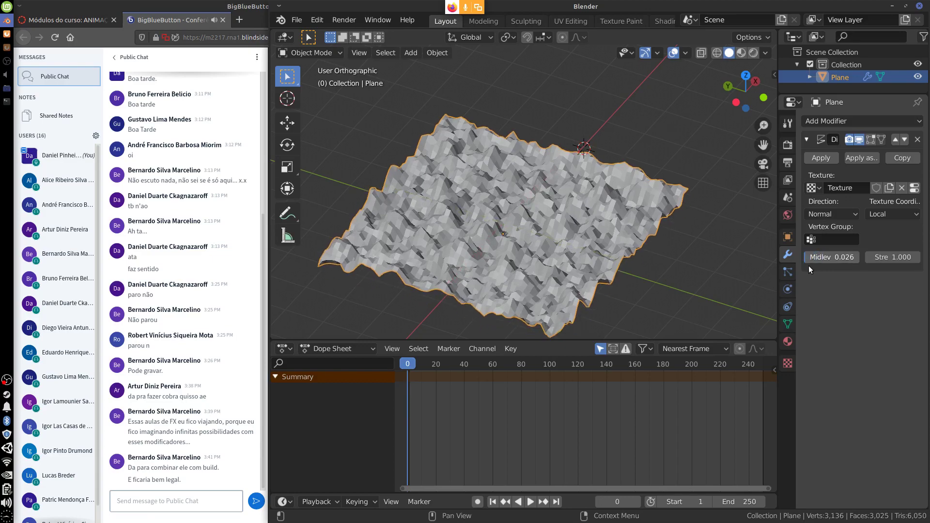
pyautogui.moveTo(883, 257)
pyautogui.mouseDown()
pyautogui.moveTo(900, 257)
pyautogui.moveTo(870, 259)
pyautogui.moveTo(905, 259)
pyautogui.moveTo(869, 259)
pyautogui.moveTo(884, 261)
pyautogui.mouseUp()
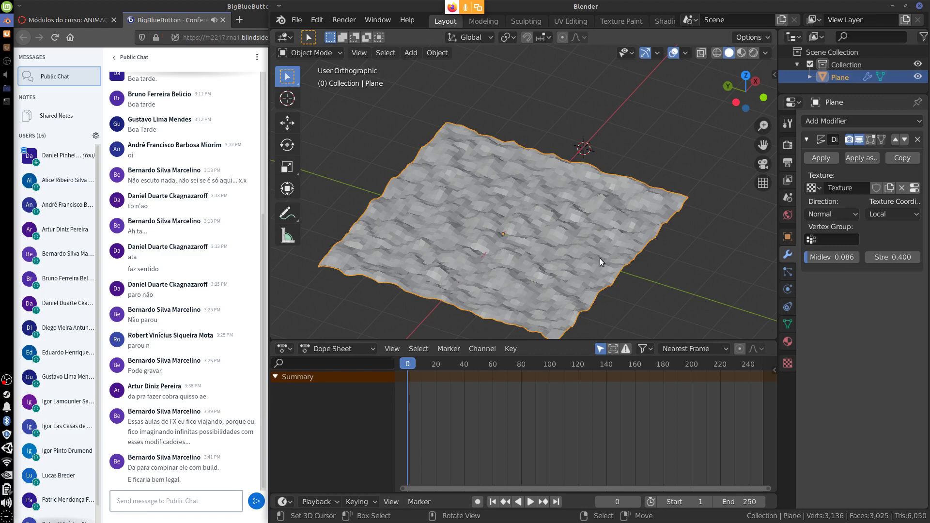
# - Keyframe the Displace modifier's Strength at frame 0, and move the timeline to frame 20
pyautogui.scroll(3, 600, 259)
pyautogui.keyDown('shift'); pyautogui.moveTo(621, 255); pyautogui.dragTo(649, 204, button='middle'); pyautogui.keyUp('shift')
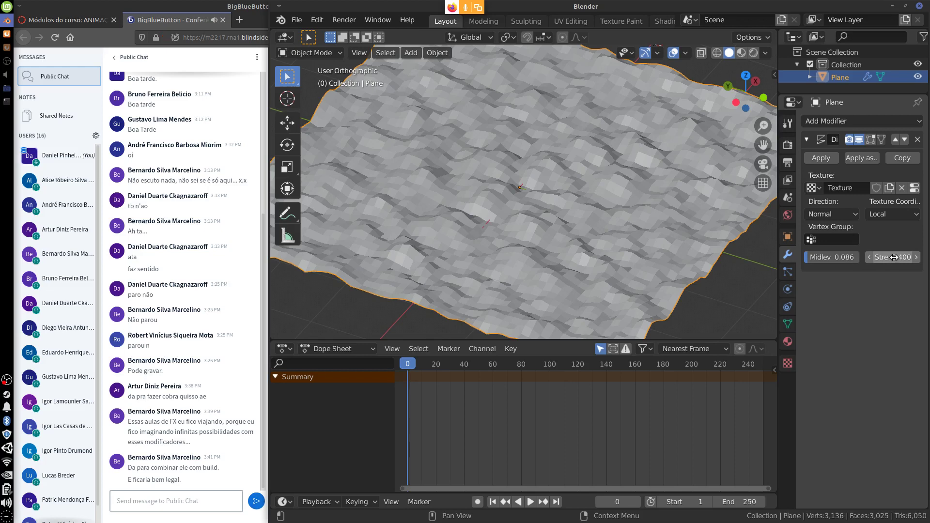
pyautogui.press('i')
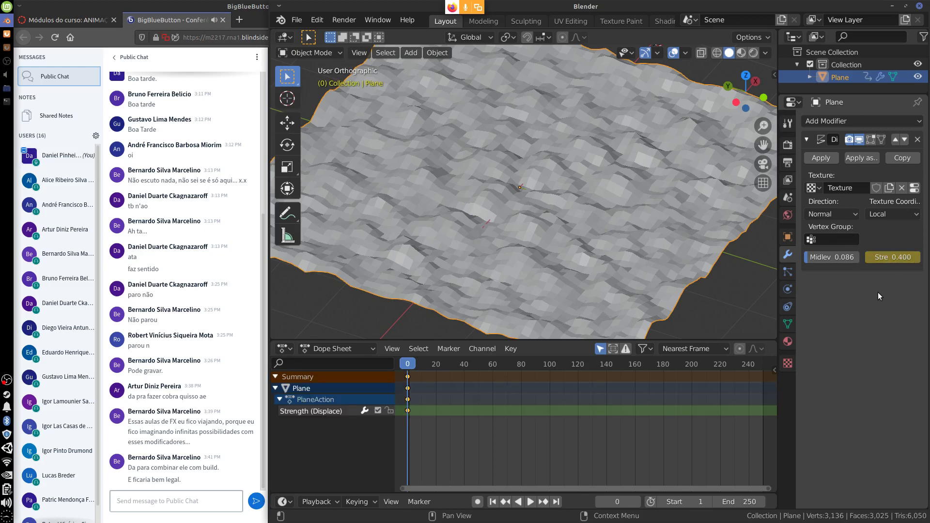
pyautogui.press('space')
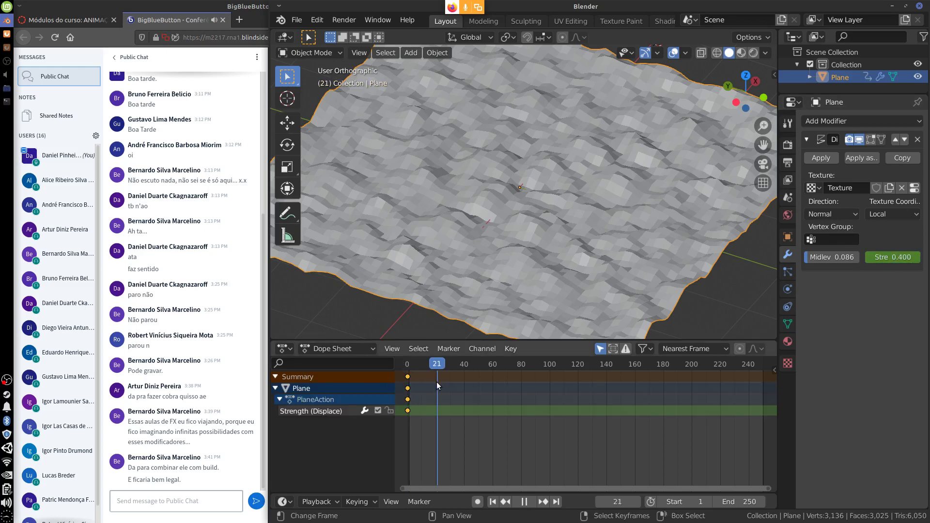
pyautogui.click(435, 381)
pyautogui.press('space')
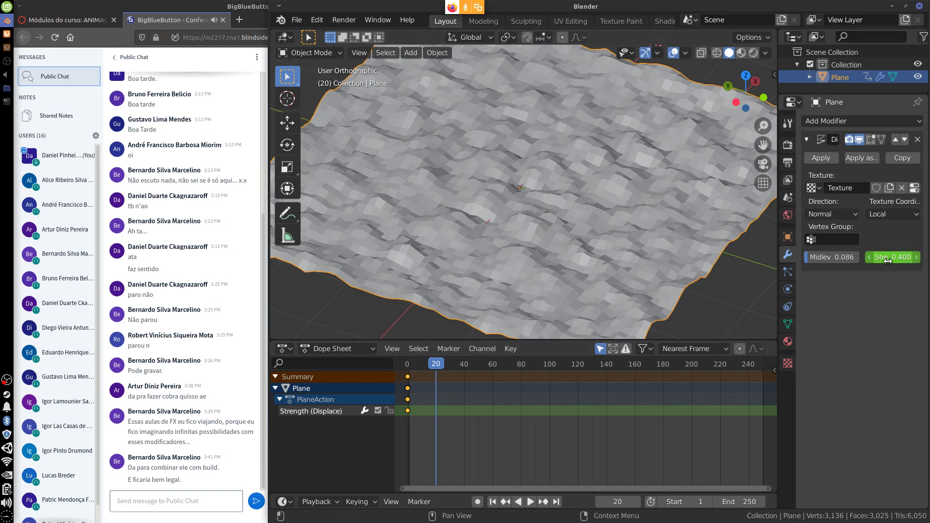
# - Keyframe the Displace modifier's Strength at 0.600 on frame 40
pyautogui.press('space')
pyautogui.moveTo(448, 371); pyautogui.dragTo(464, 417)
pyautogui.press('space')
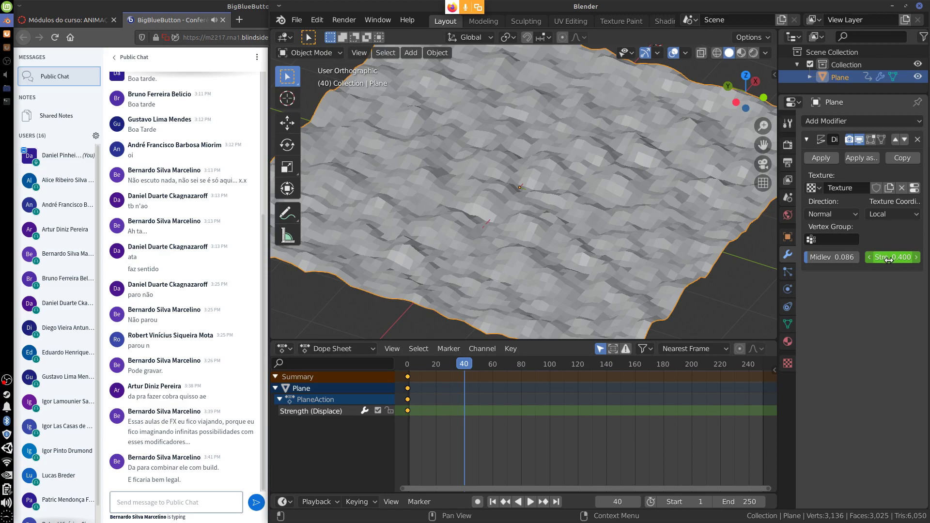
pyautogui.moveTo(888, 260)
pyautogui.mouseDown()
pyautogui.moveTo(874, 260)
pyautogui.moveTo(894, 260)
pyautogui.mouseUp()
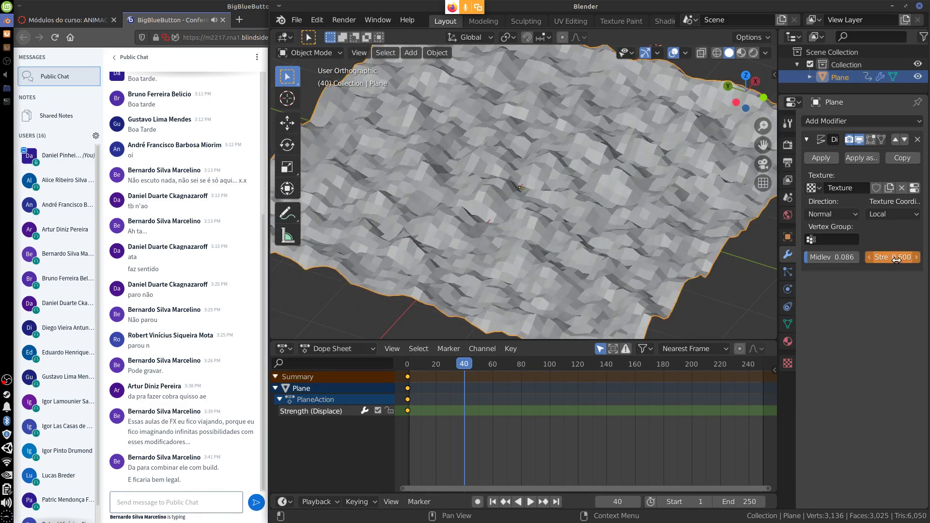
pyautogui.press('i')
# - Keyframe the Displace Strength at -0.400 on frame 20 and preview the animation
pyautogui.click(436, 384)
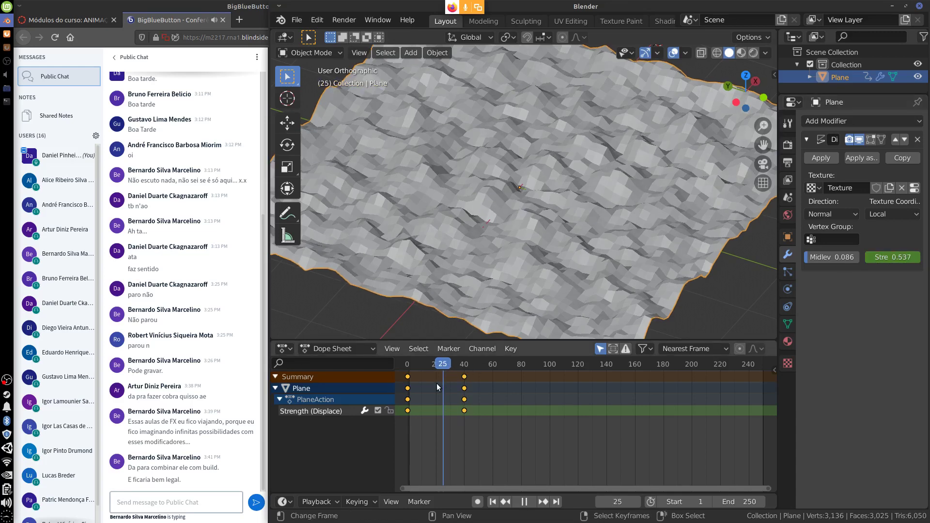
pyautogui.moveTo(890, 260)
pyautogui.mouseDown()
pyautogui.moveTo(879, 260)
pyautogui.moveTo(894, 259)
pyautogui.mouseUp()
pyautogui.press('i')
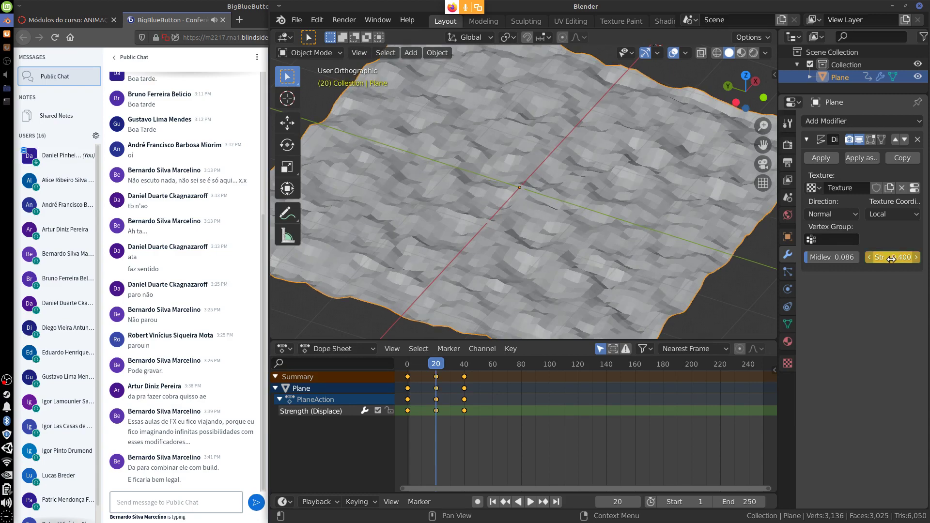
pyautogui.press('space')
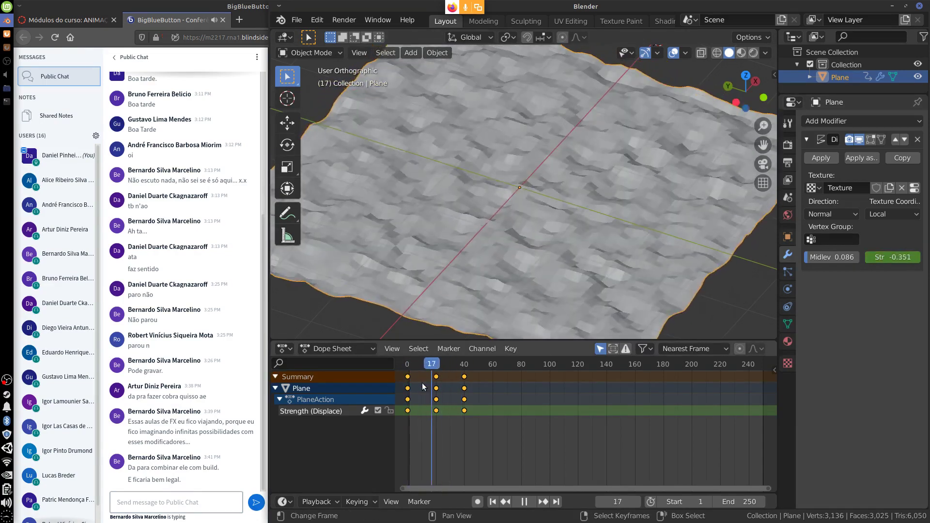
pyautogui.press('space')
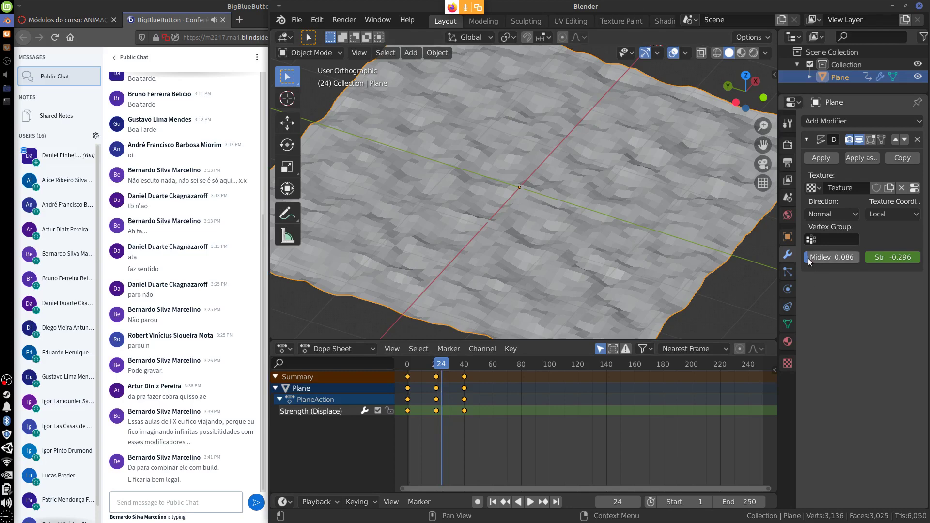
# - Set the Displace modifier's Midlevel to 0.060 and keyframe it at frame 0
pyautogui.moveTo(823, 258)
pyautogui.mouseDown()
pyautogui.moveTo(839, 269)
pyautogui.moveTo(825, 268)
pyautogui.mouseUp()
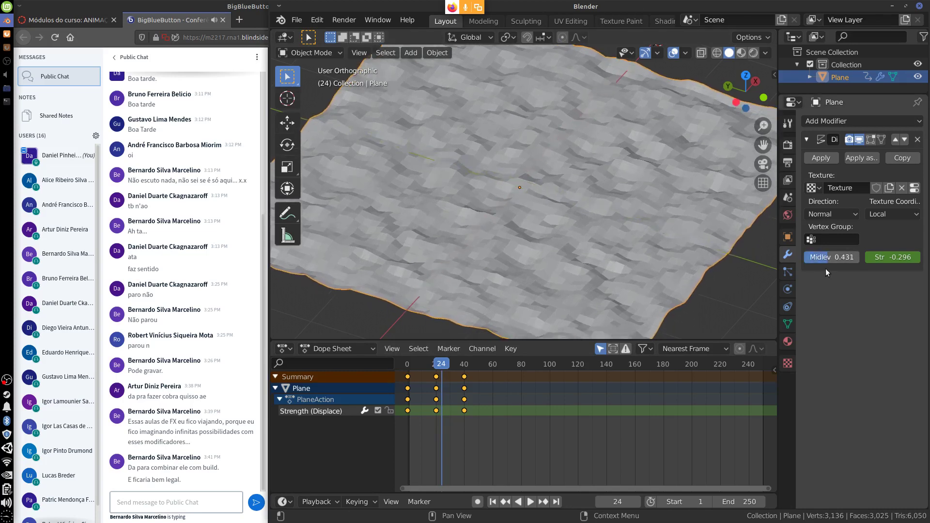
pyautogui.press('space')
pyautogui.click(408, 399)
pyautogui.click(407, 398)
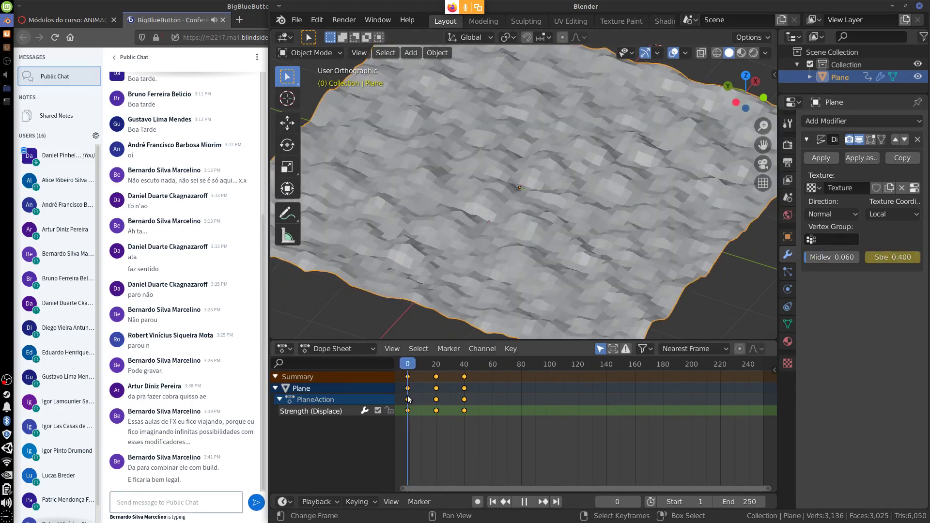
pyautogui.press('space')
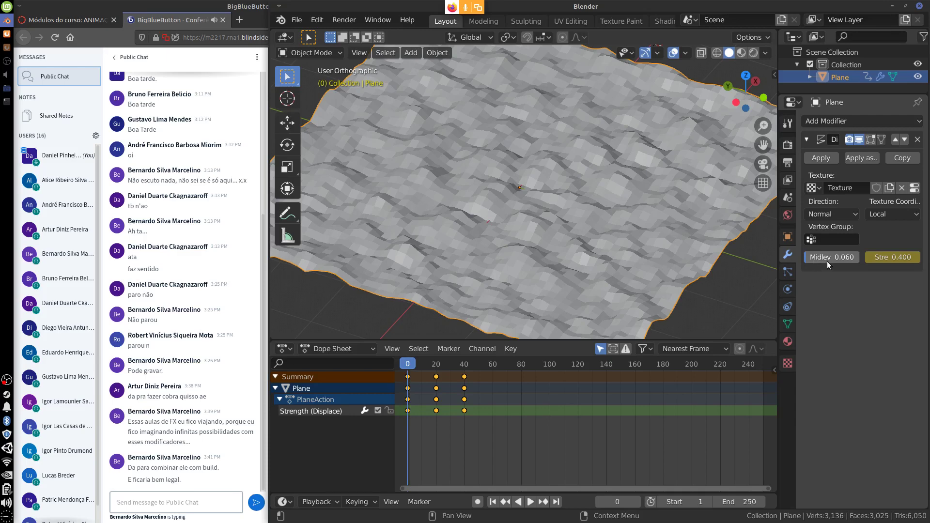
pyautogui.press('i')
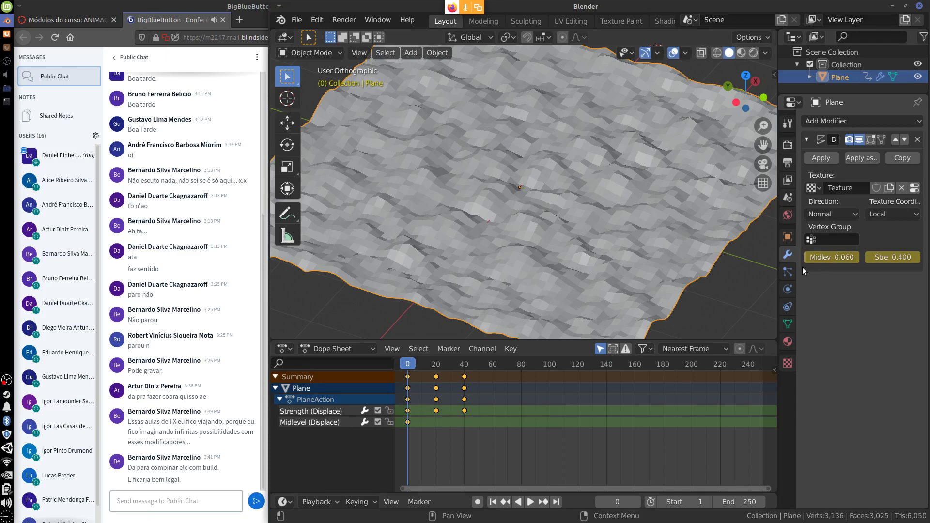
# - Set the Displace Midlevel to 0.388 at frame 40 and keyframe it
pyautogui.press('space')
pyautogui.moveTo(437, 390); pyautogui.dragTo(465, 389)
pyautogui.moveTo(807, 259); pyautogui.dragTo(830, 262)
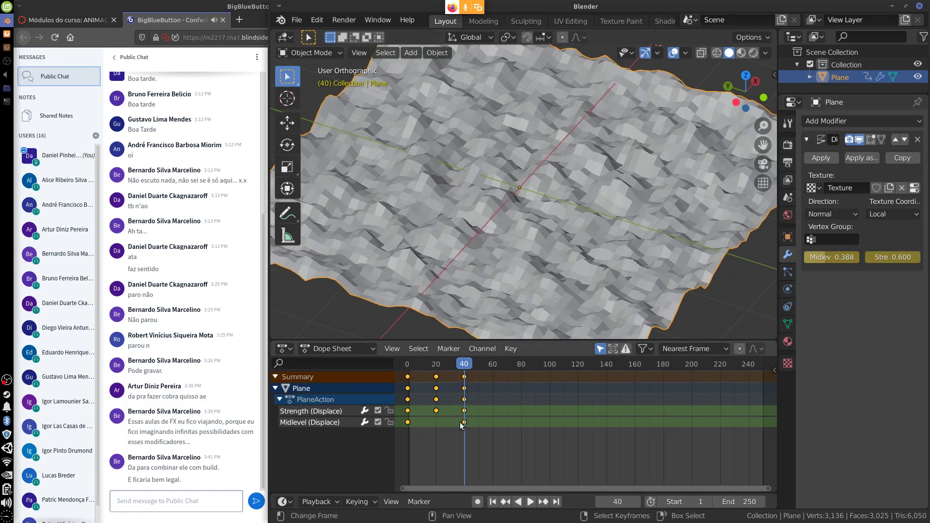
# - Move the Midlevel keyframe from frame 40 to frame 20 and play back the animation
pyautogui.click(464, 422)
pyautogui.press('g')
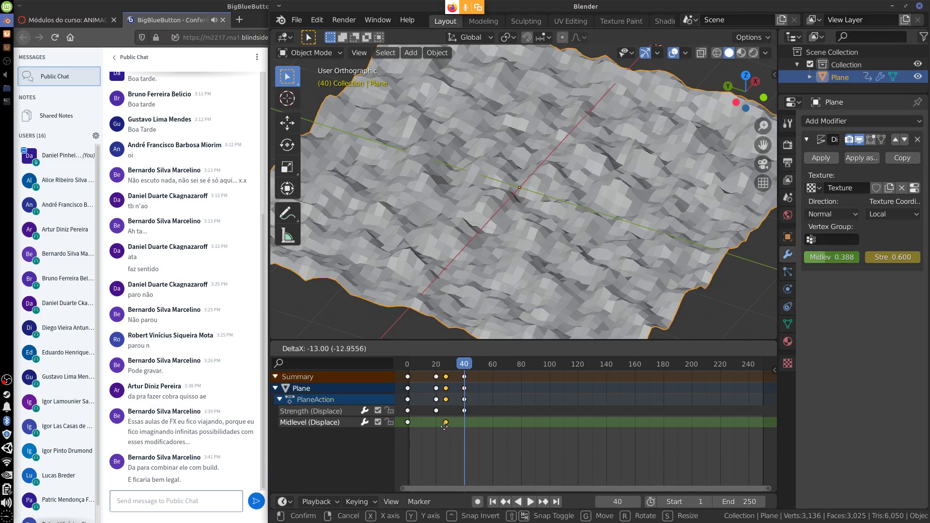
pyautogui.click(437, 425)
pyautogui.hotkey('shift', 'Left')
pyautogui.press('space')
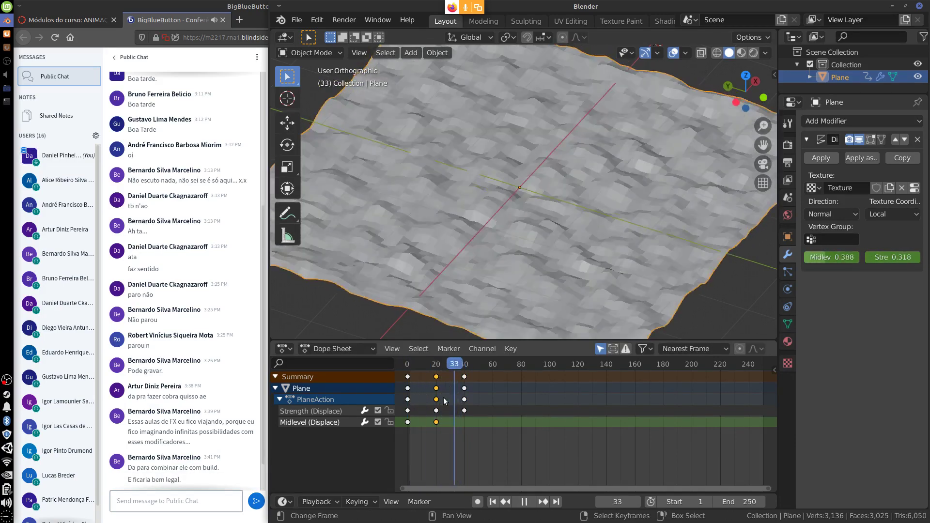
pyautogui.press('space')
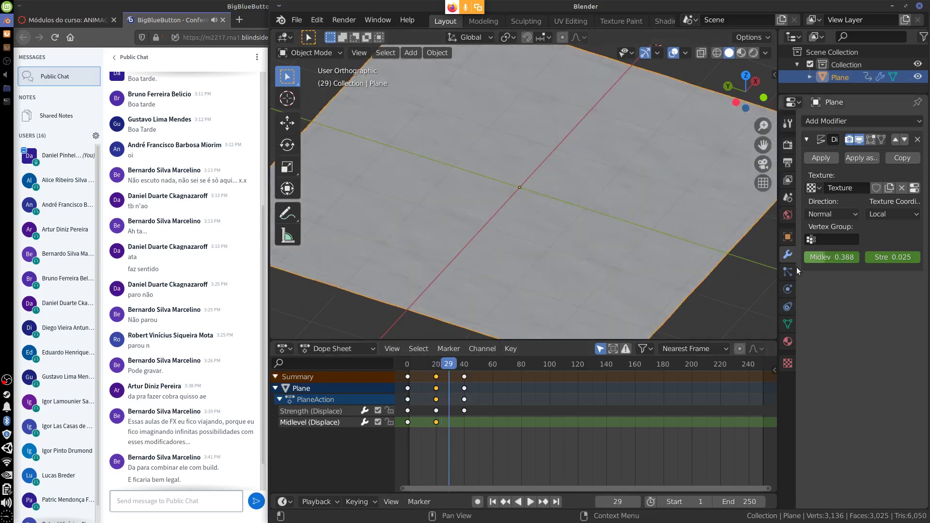
# - Examine the displacement texture's Clouds, Colors and Custom Properties settings for values that can be animated
pyautogui.click(787, 363)
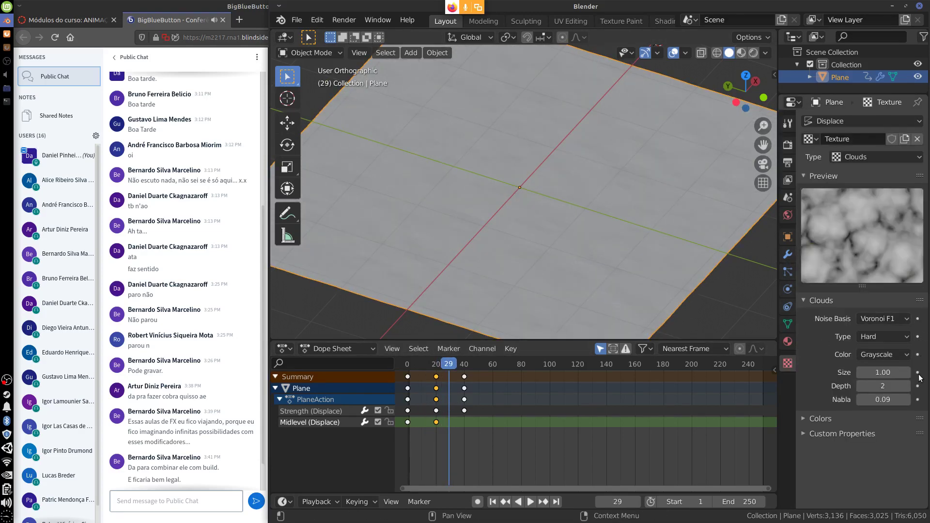
pyautogui.click(822, 300)
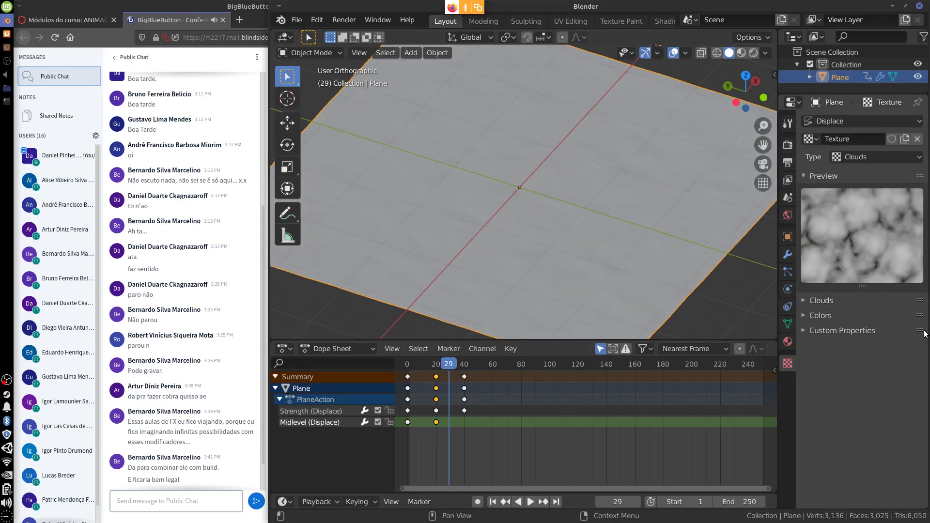
pyautogui.click(806, 332)
pyautogui.click(811, 317)
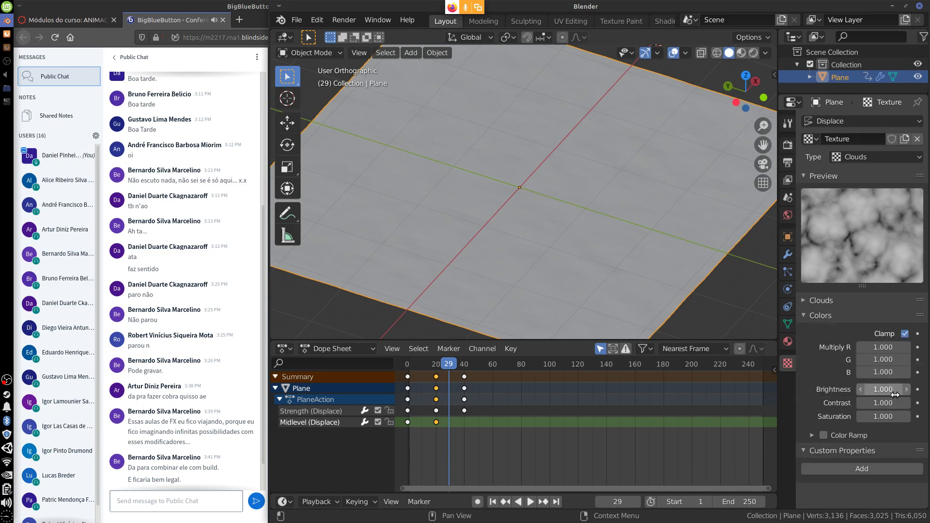
pyautogui.click(822, 300)
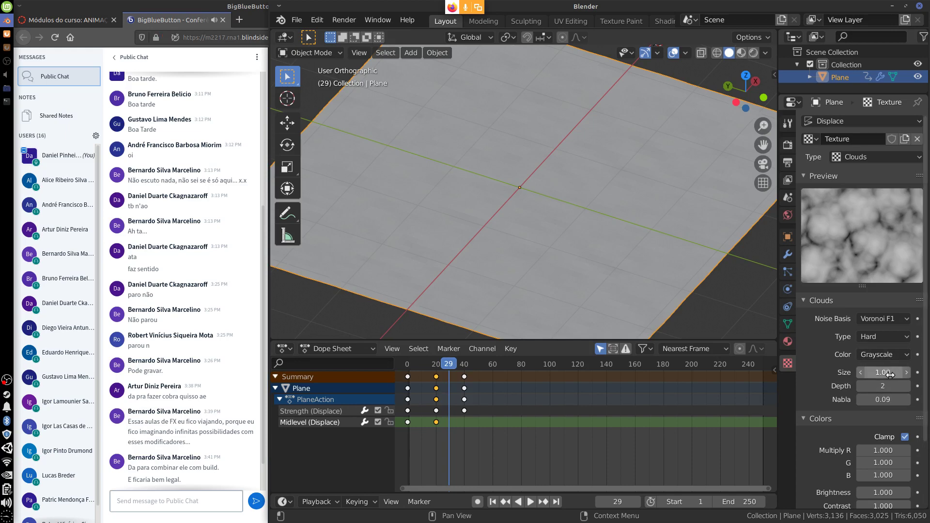
# - Preview the displacement animation over its first frames and read the new chat messages
pyautogui.hotkey('shift', 'ctrl', 'space')
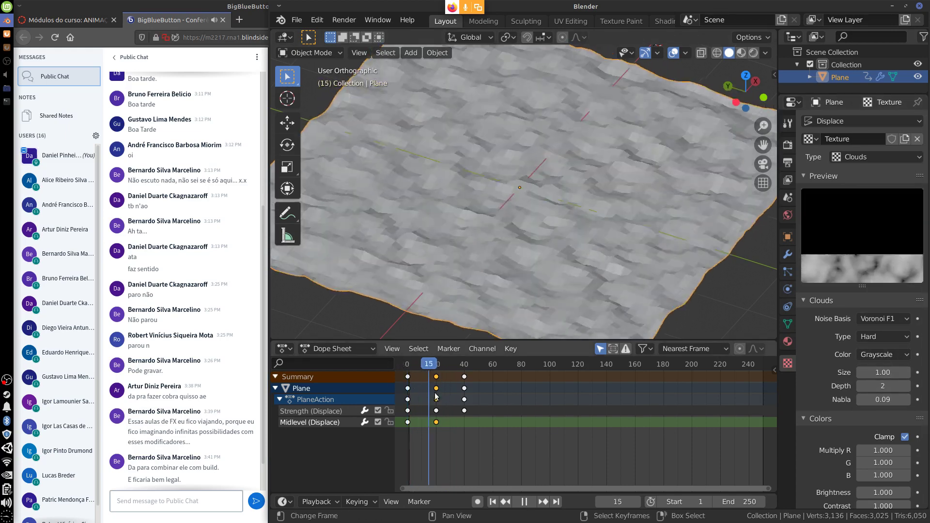
pyautogui.hotkey('shift', 'ctrl', 'space')
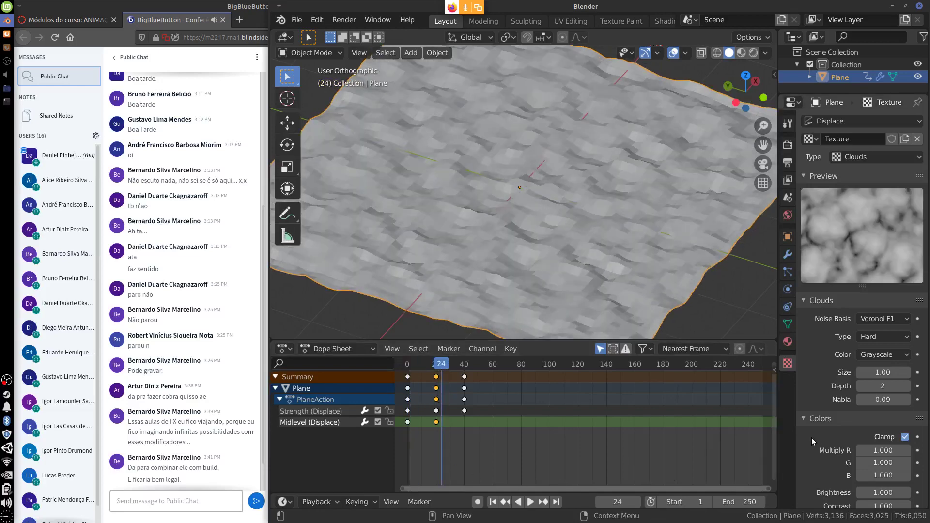
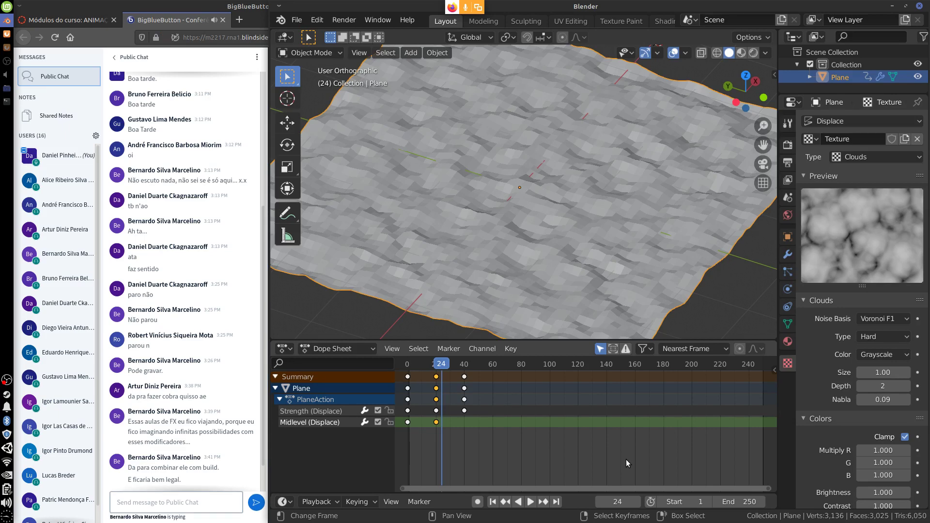
pyautogui.scroll(-4, 920, 449)
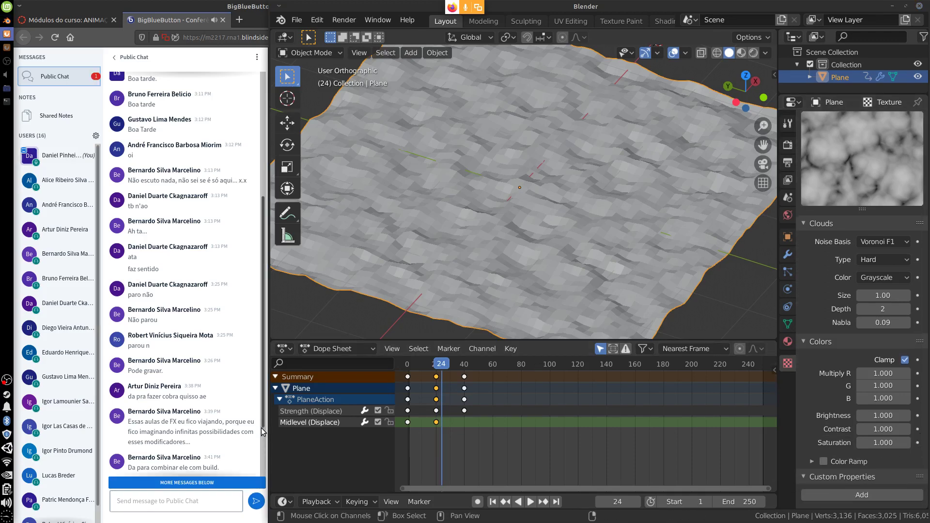
pyautogui.scroll(-3, 261, 490)
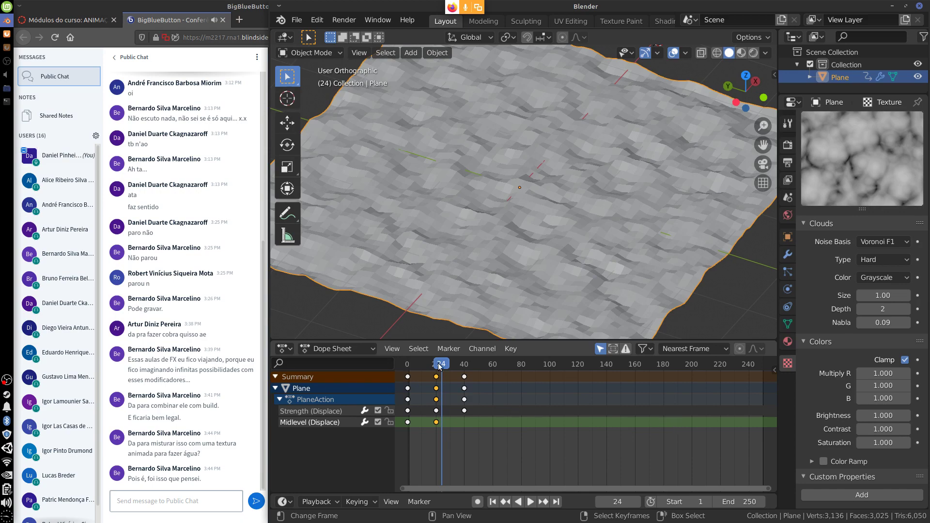
pyautogui.moveTo(439, 364); pyautogui.dragTo(400, 383)
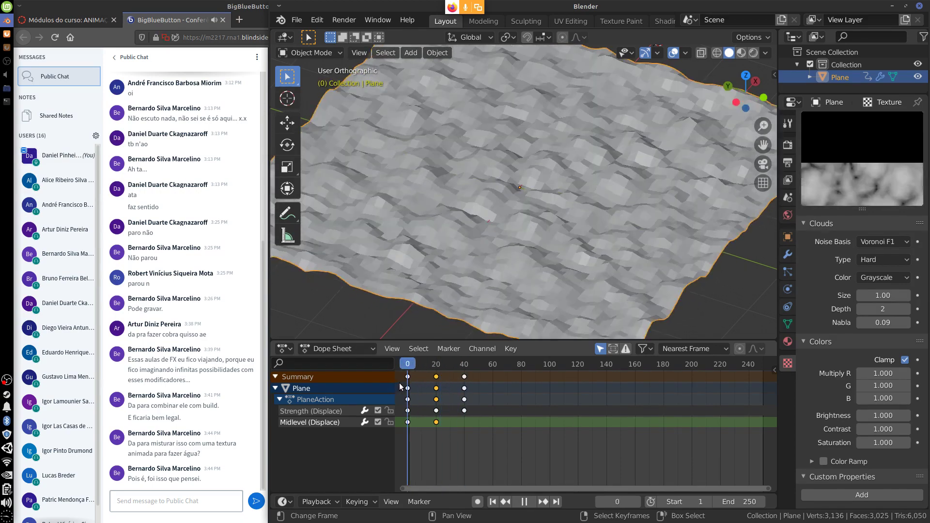
pyautogui.press('space')
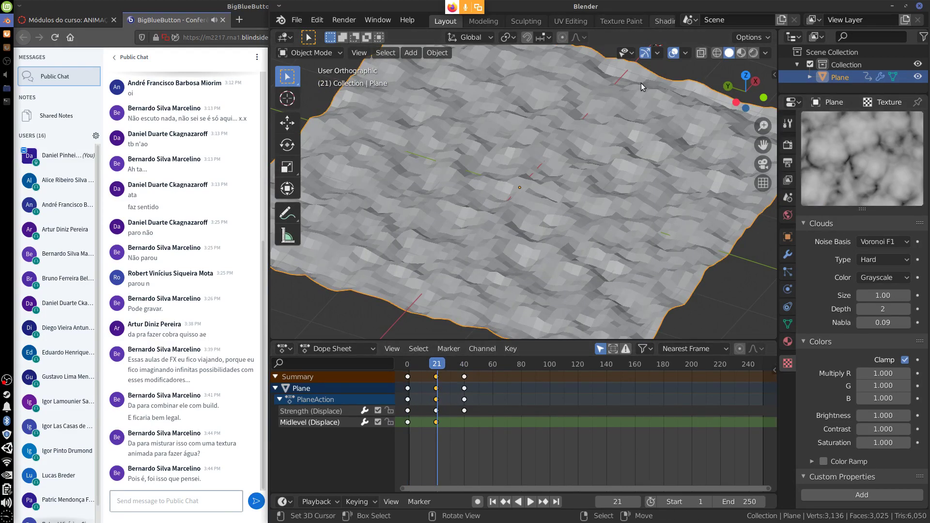
# - Switch to the Shading workspace and assign the existing Material to the plane
pyautogui.click(664, 21)
pyautogui.click(628, 311)
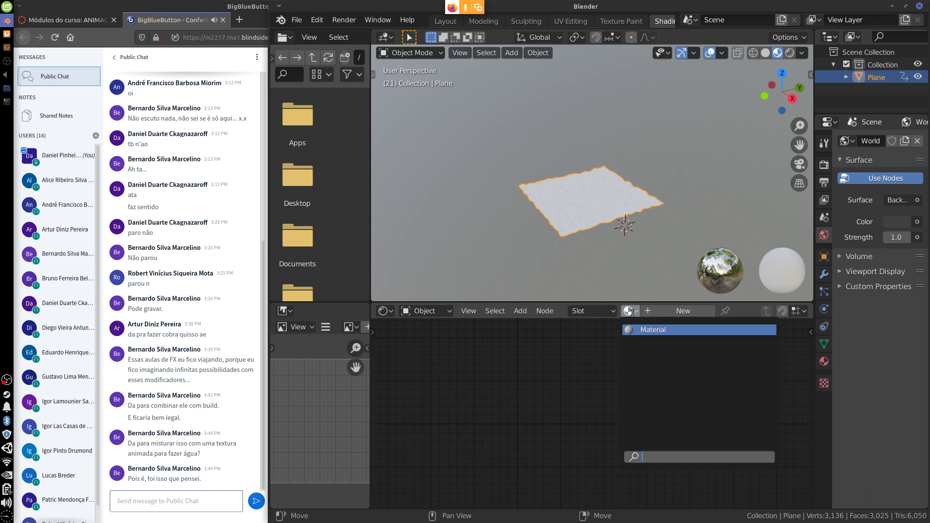
pyautogui.click(661, 329)
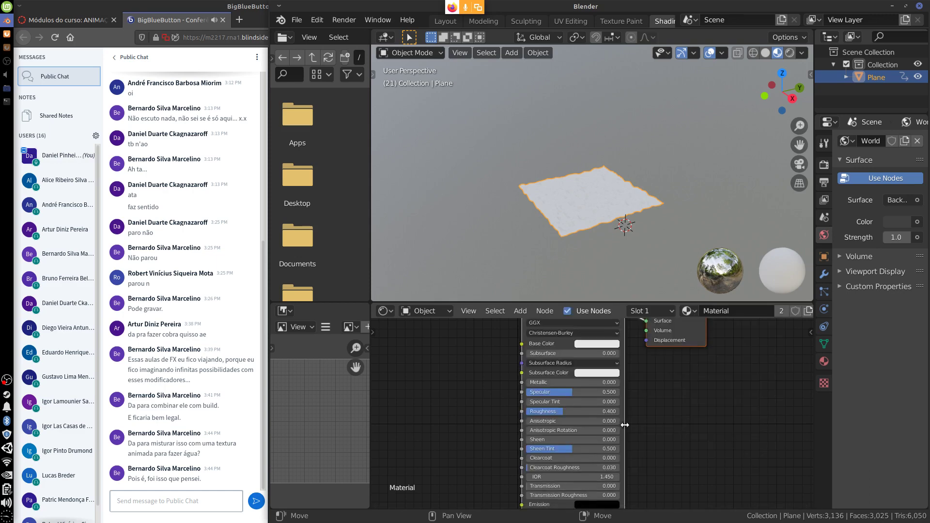
pyautogui.moveTo(638, 397); pyautogui.dragTo(642, 421, button='middle')
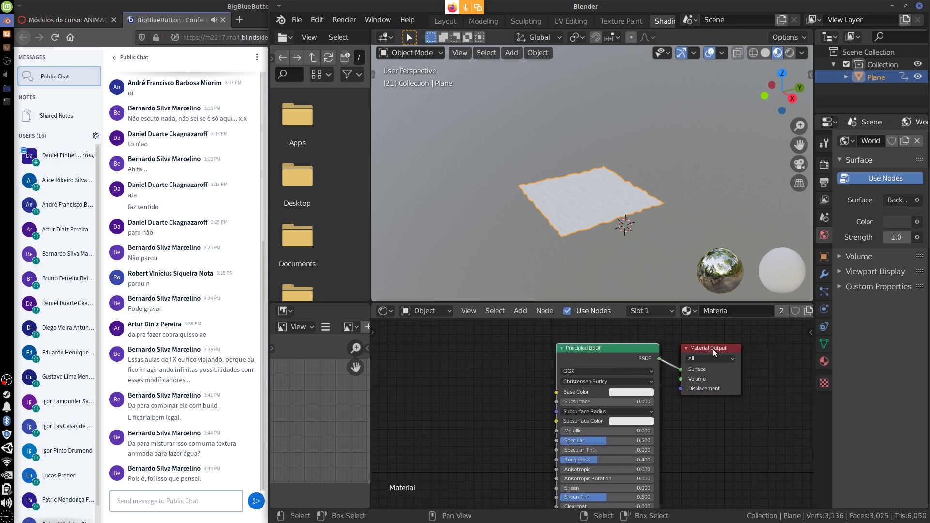
# - Move the Material Output node farther from the shader, then collapse the Principled BSDF node and move it above the output
pyautogui.moveTo(706, 348); pyautogui.dragTo(751, 350)
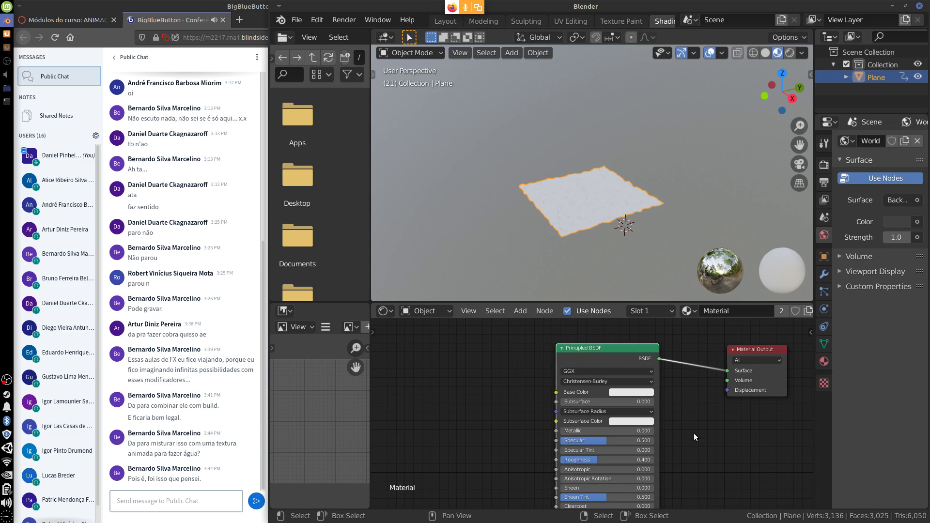
pyautogui.press('x')
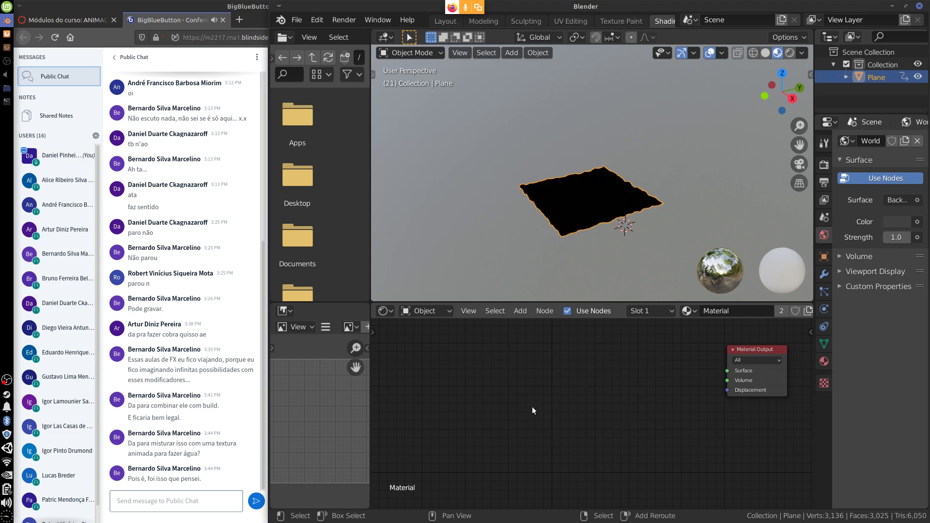
pyautogui.hotkey('ctrl', 'z')
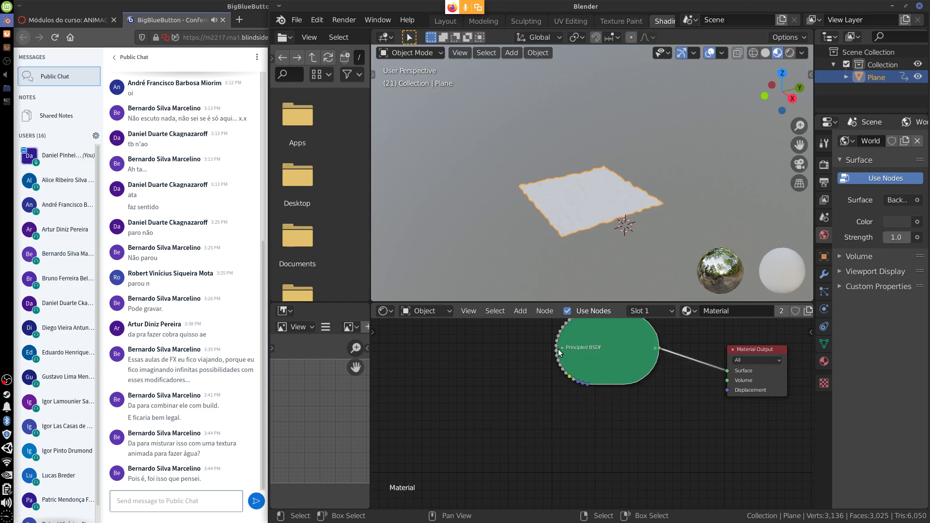
pyautogui.press('g')
pyautogui.click(659, 334)
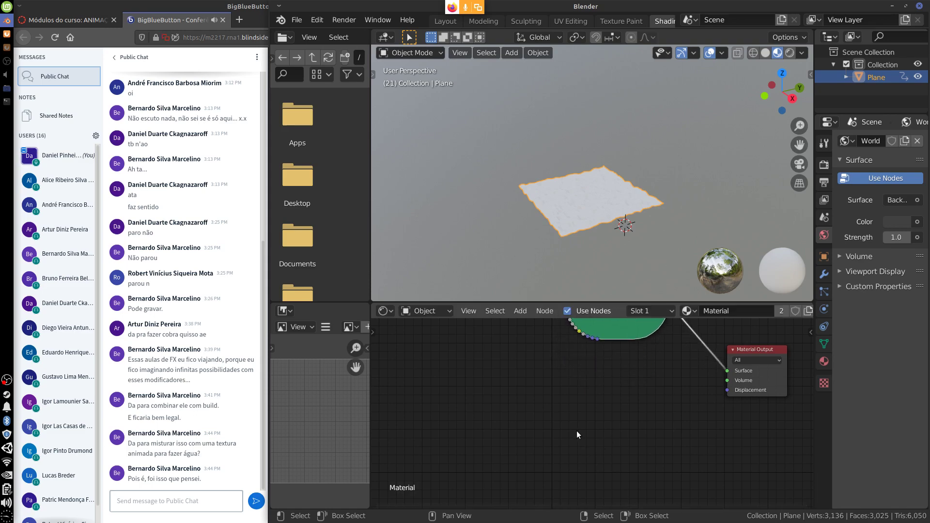
# - Add a Texture Coordinate node in the empty area below and to the left of the Principled BSDF node
pyautogui.hotkey('shift', 'a')
pyautogui.moveTo(553, 417)
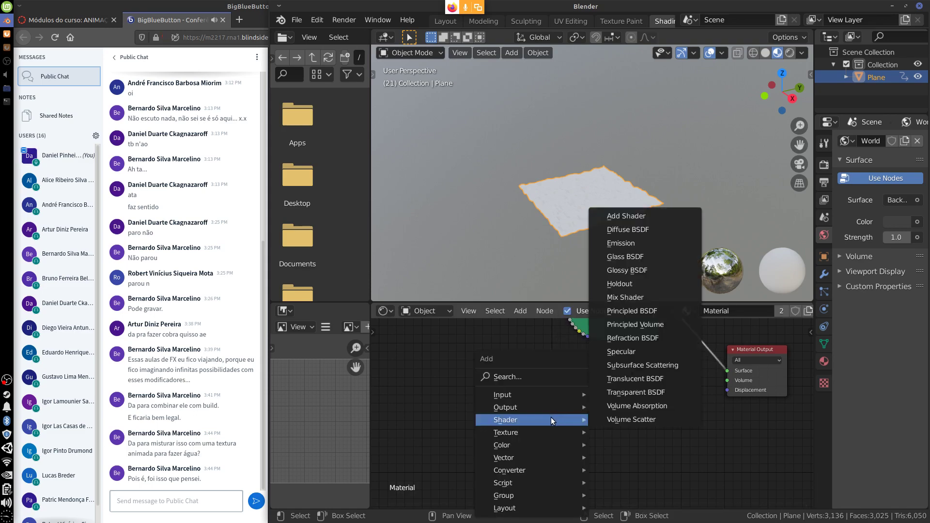
pyautogui.moveTo(566, 394)
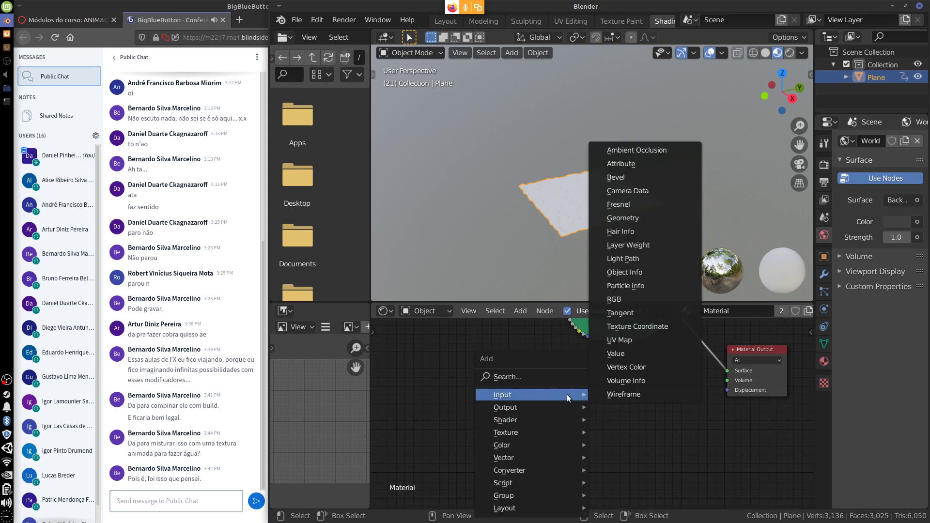
pyautogui.click(637, 326)
pyautogui.click(460, 388)
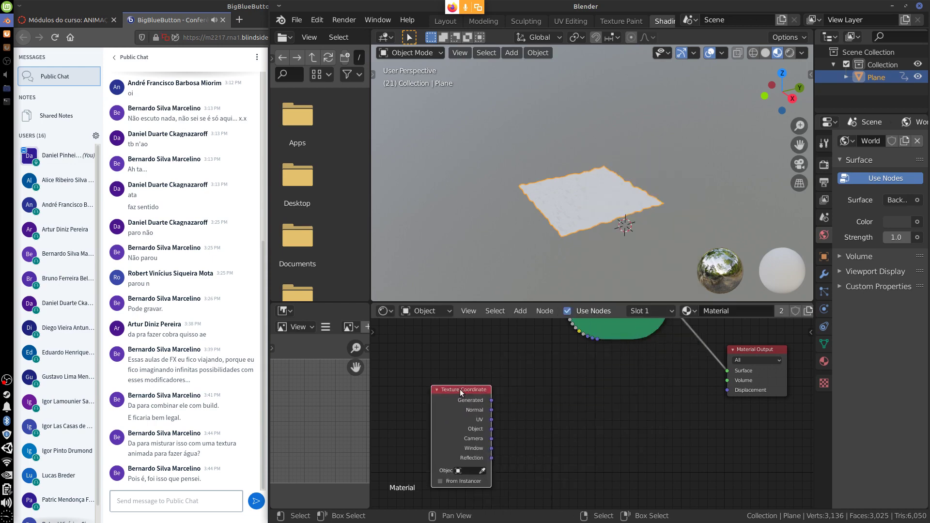
# - Move the Texture Coordinate node farther from the output, then unwrap the plane's mesh in Edit Mode with Unwrap
pyautogui.moveTo(460, 388); pyautogui.dragTo(429, 377)
pyautogui.press('Tab')
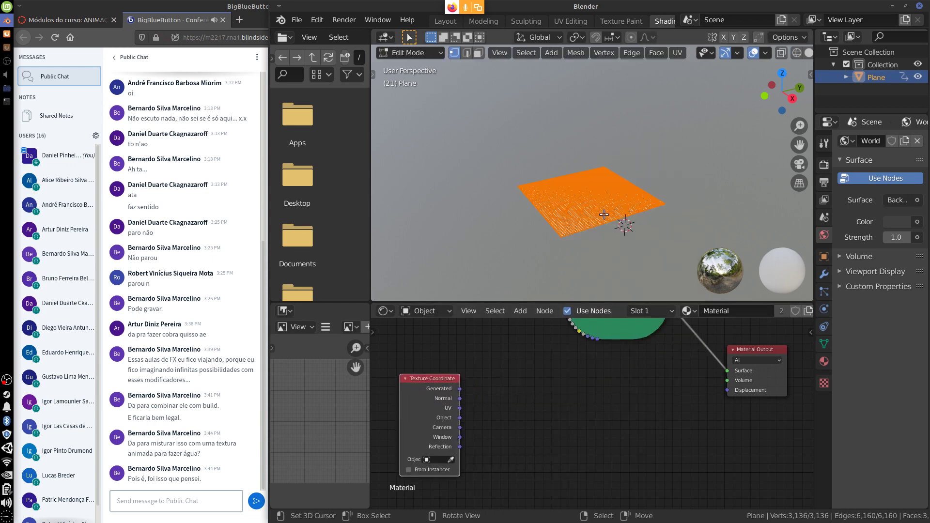
pyautogui.press('u')
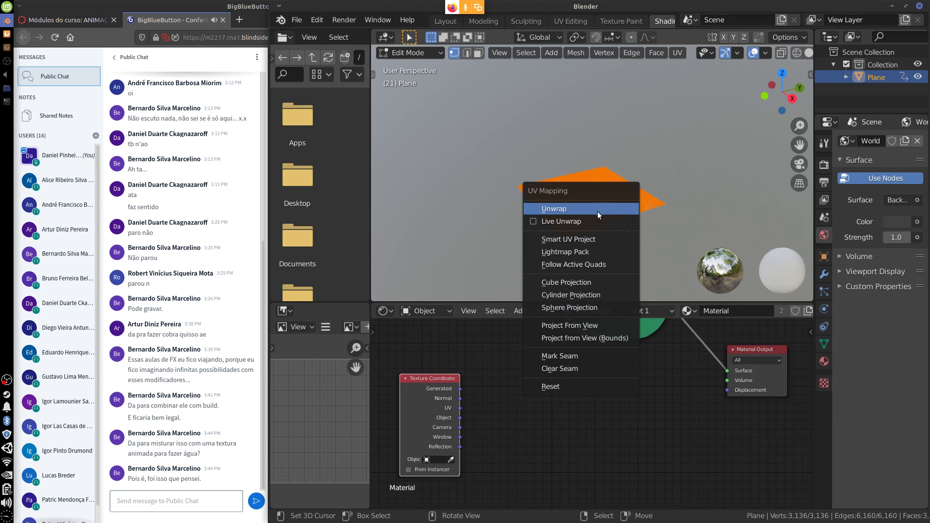
pyautogui.click(598, 209)
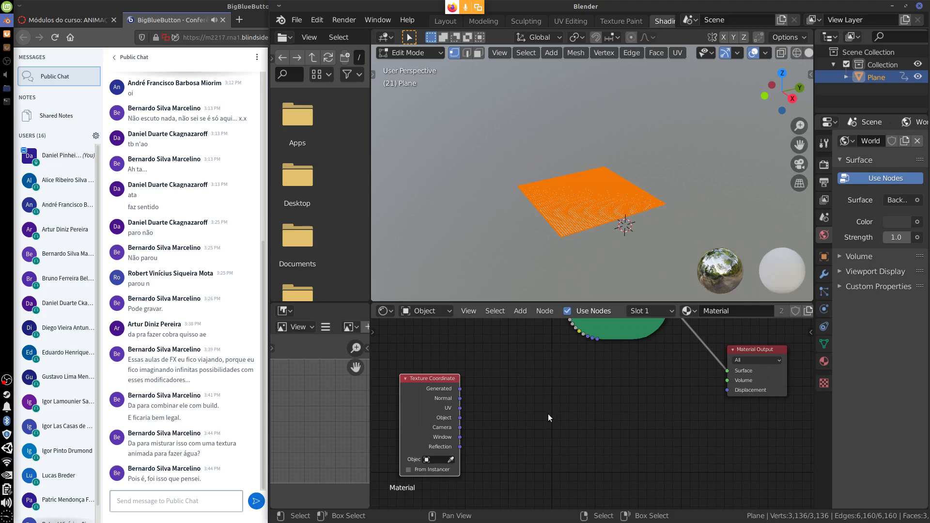
# - Add a Mapping node beside the Texture Coordinate node and connect the UV output to its Vector input
pyautogui.hotkey('shift', 'a')
pyautogui.moveTo(547, 409)
pyautogui.moveTo(539, 431)
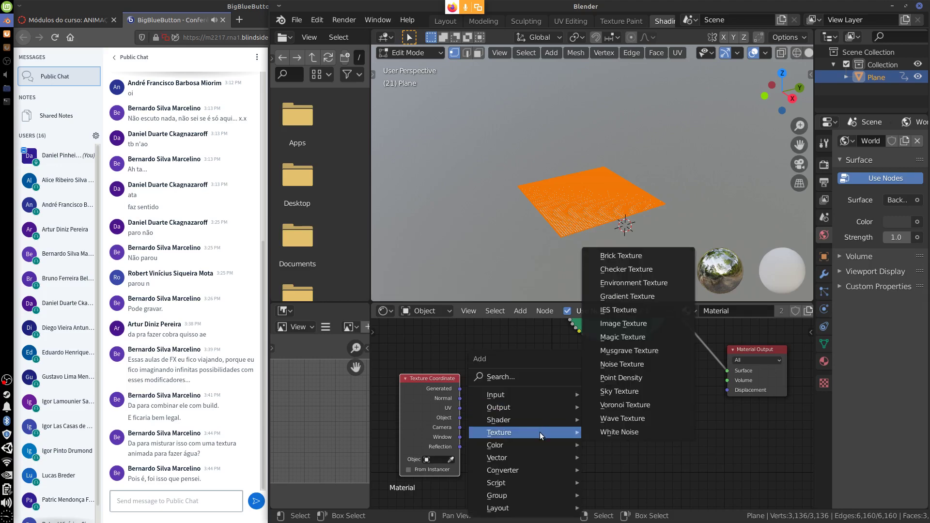
pyautogui.moveTo(530, 457)
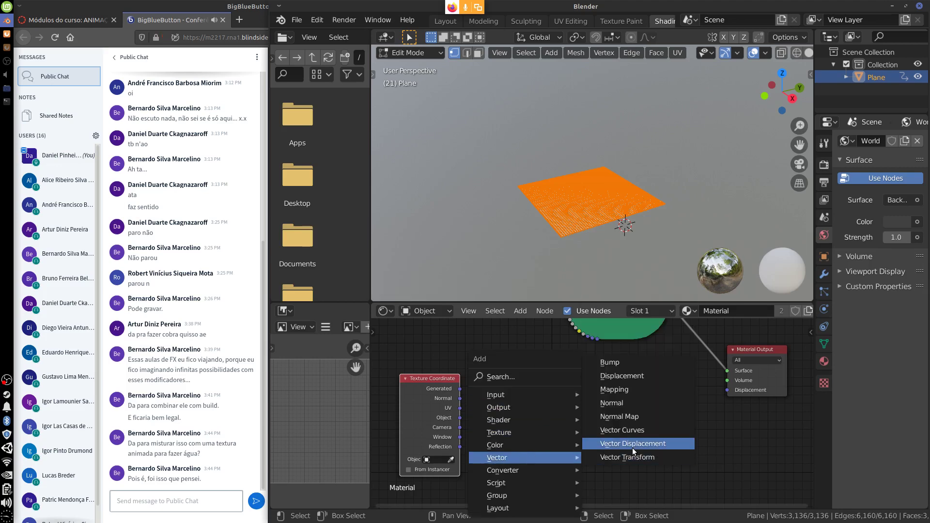
pyautogui.click(631, 389)
pyautogui.click(489, 372)
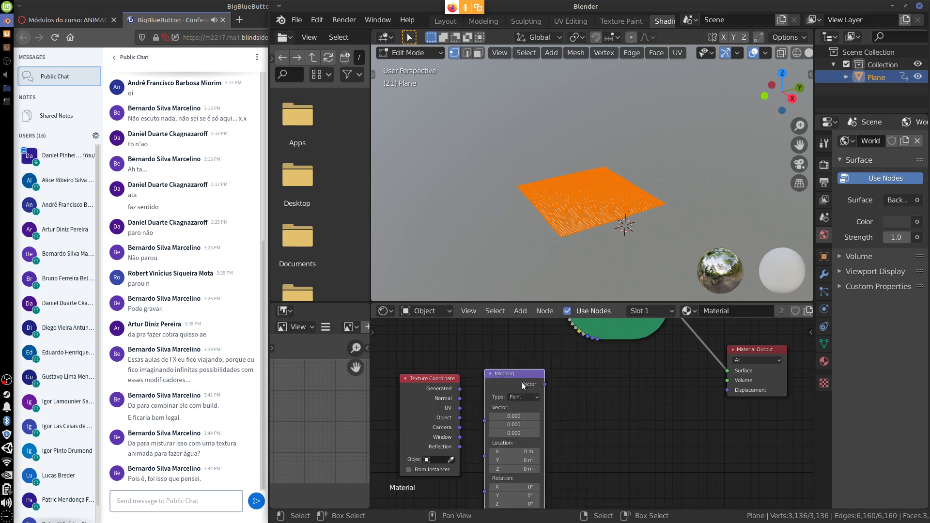
pyautogui.moveTo(586, 434); pyautogui.dragTo(641, 394, button='middle')
pyautogui.moveTo(514, 378); pyautogui.dragTo(539, 382)
pyautogui.moveTo(655, 402); pyautogui.dragTo(621, 442, button='middle')
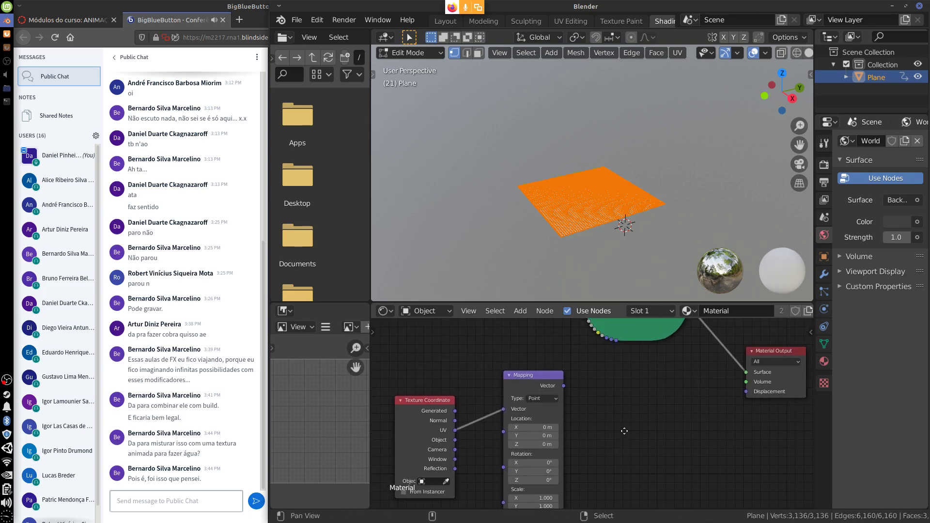
# - Connect the Mapping node's Vector output to the Material Output's Displacement input and move Mapping close to the output node
pyautogui.moveTo(563, 385); pyautogui.dragTo(745, 392)
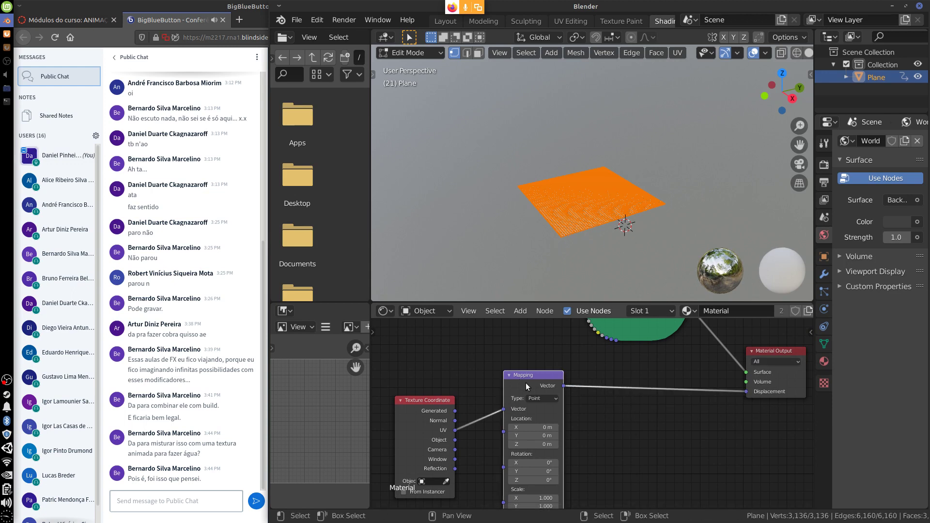
pyautogui.moveTo(529, 383); pyautogui.dragTo(572, 384)
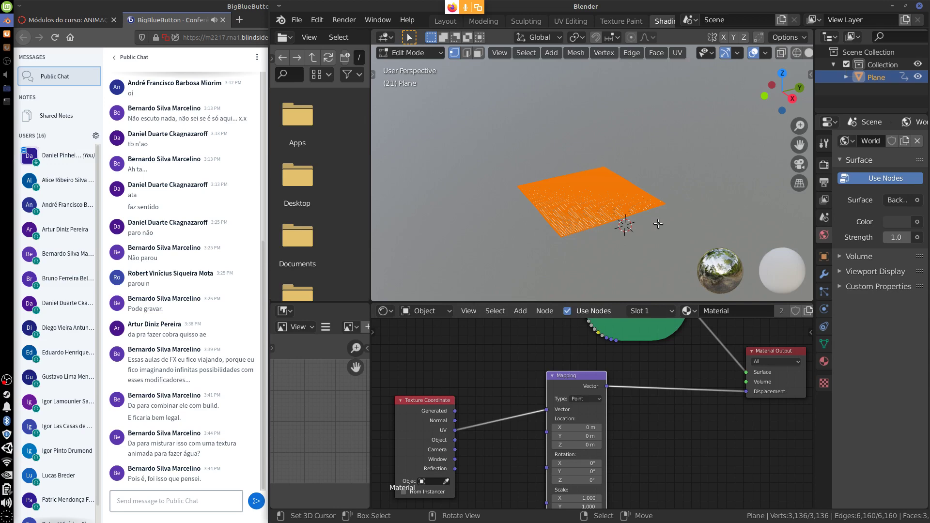
pyautogui.scroll(5, 659, 222)
pyautogui.press('KP_Decimal')
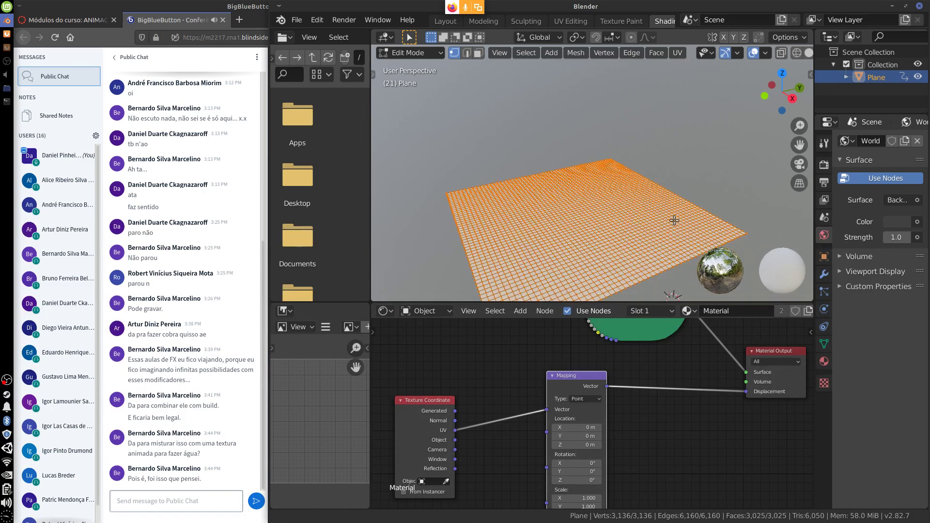
pyautogui.moveTo(747, 391); pyautogui.dragTo(681, 427)
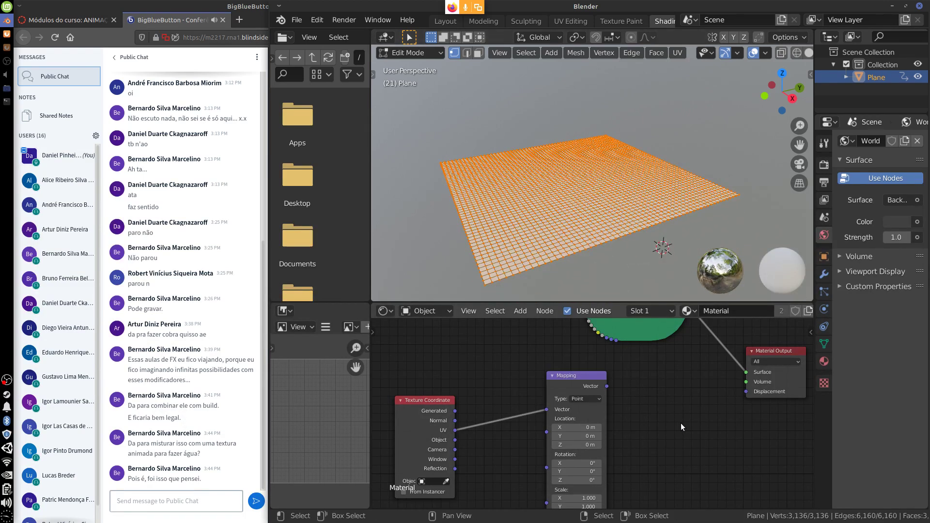
pyautogui.moveTo(606, 386); pyautogui.dragTo(745, 391)
pyautogui.moveTo(574, 379); pyautogui.dragTo(669, 388)
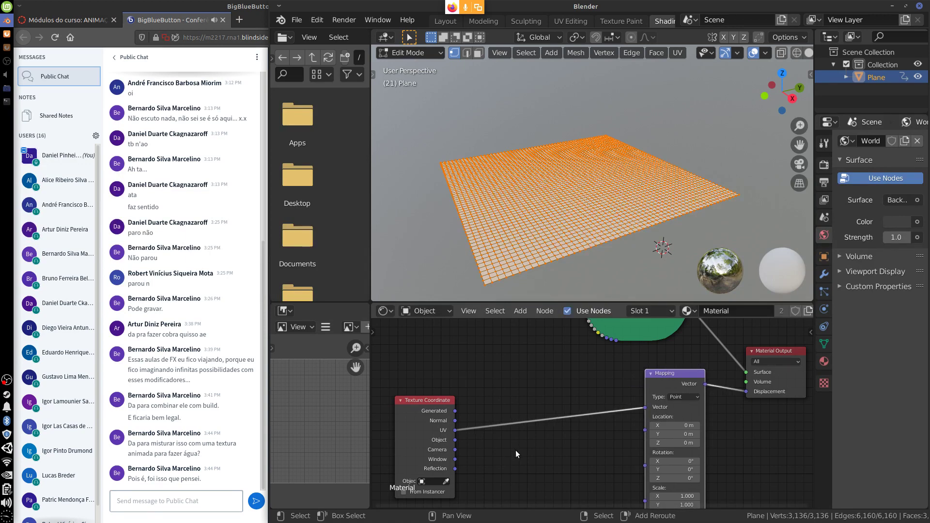
pyautogui.hotkey('shift', 'a')
pyautogui.moveTo(507, 388)
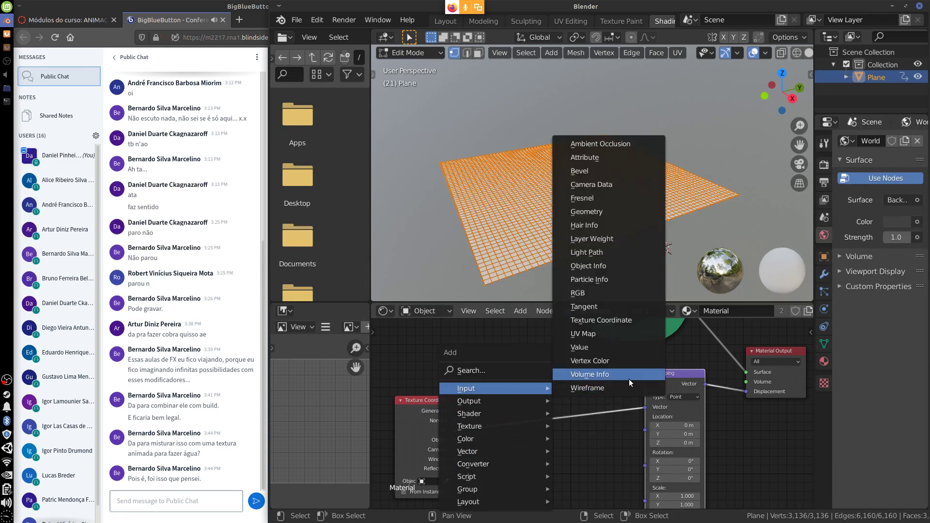
pyautogui.click(618, 318)
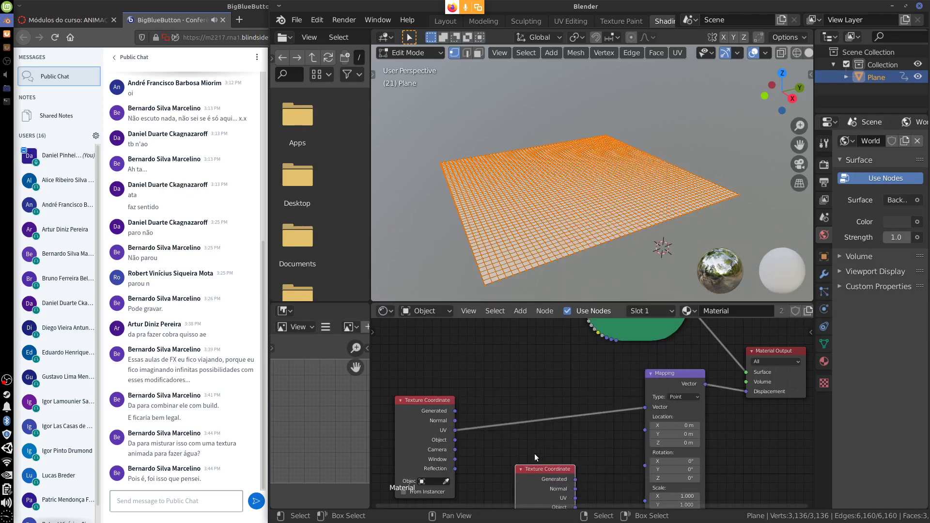
pyautogui.press('x')
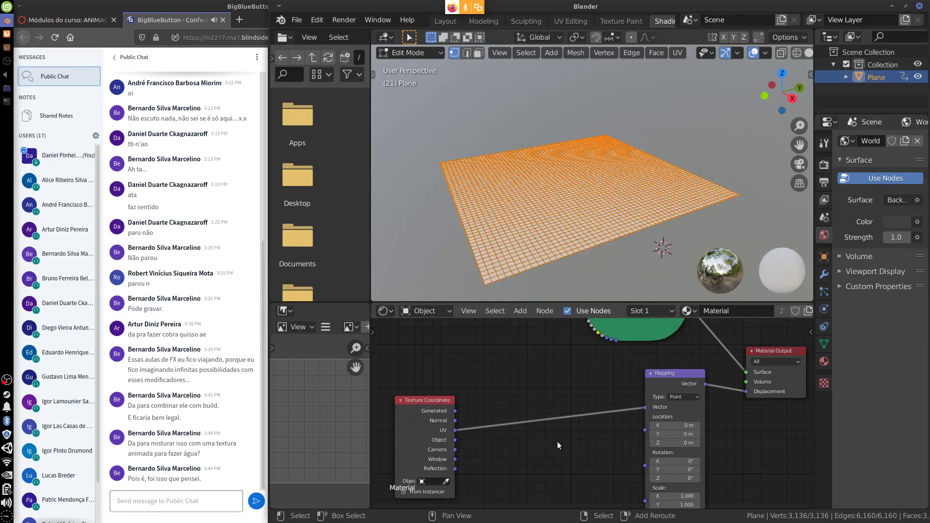
# - Add a Noise Texture node in the space between the Texture Coordinate and Mapping nodes, below their link
pyautogui.hotkey('shift', 'a')
pyautogui.moveTo(554, 431)
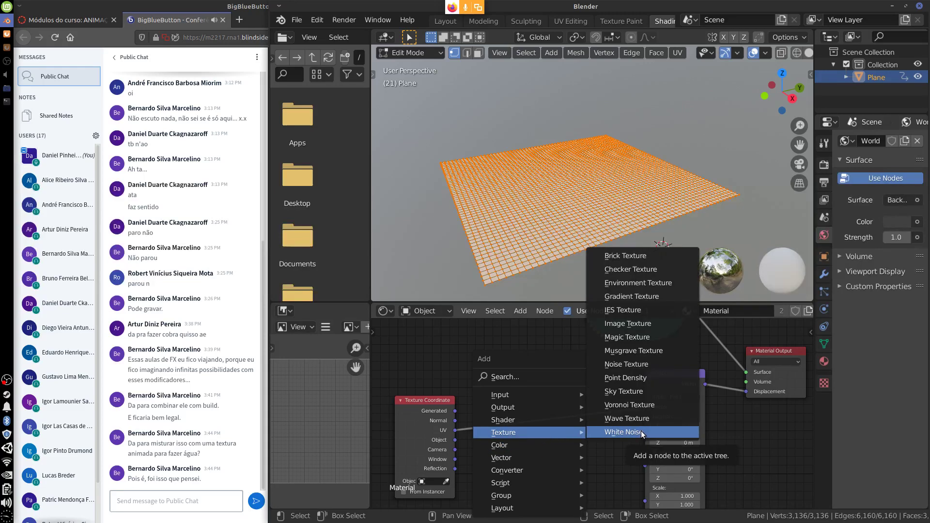
pyautogui.click(629, 364)
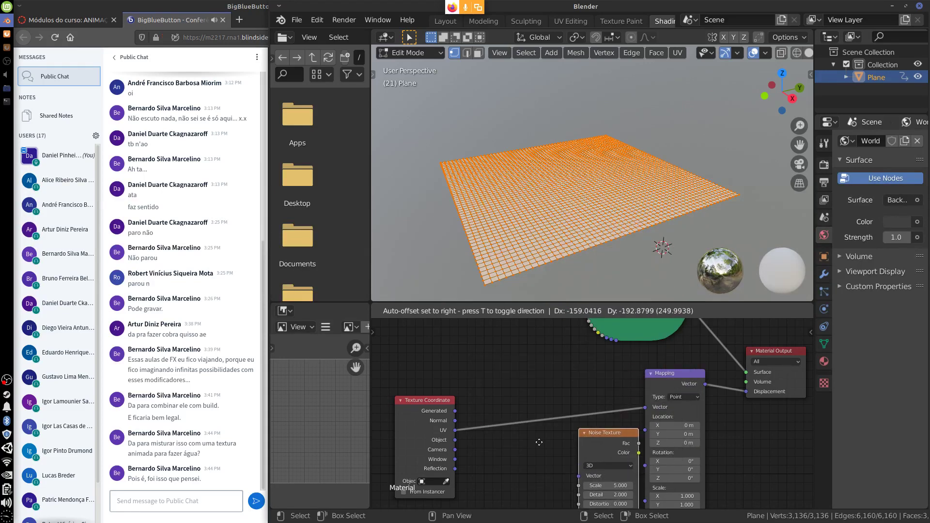
pyautogui.click(526, 442)
pyautogui.moveTo(565, 469); pyautogui.dragTo(557, 440, button='middle')
pyautogui.press('g')
pyautogui.click(580, 439)
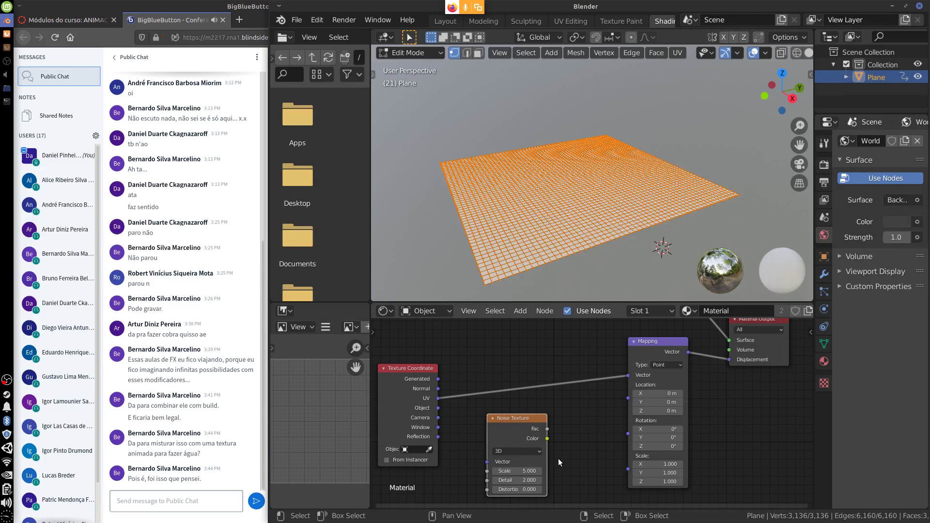
pyautogui.moveTo(743, 421); pyautogui.dragTo(759, 410, button='middle')
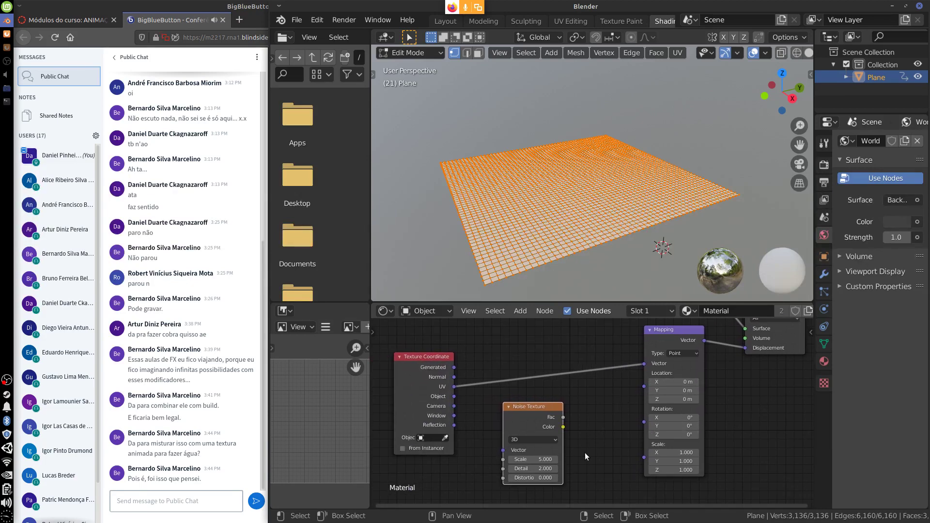
# - Shift the Noise Texture node slightly and connect the Texture Coordinate's UV output to its Vector input
pyautogui.moveTo(533, 405); pyautogui.dragTo(558, 393)
pyautogui.moveTo(454, 387); pyautogui.dragTo(537, 452)
pyautogui.moveTo(454, 386); pyautogui.dragTo(530, 439)
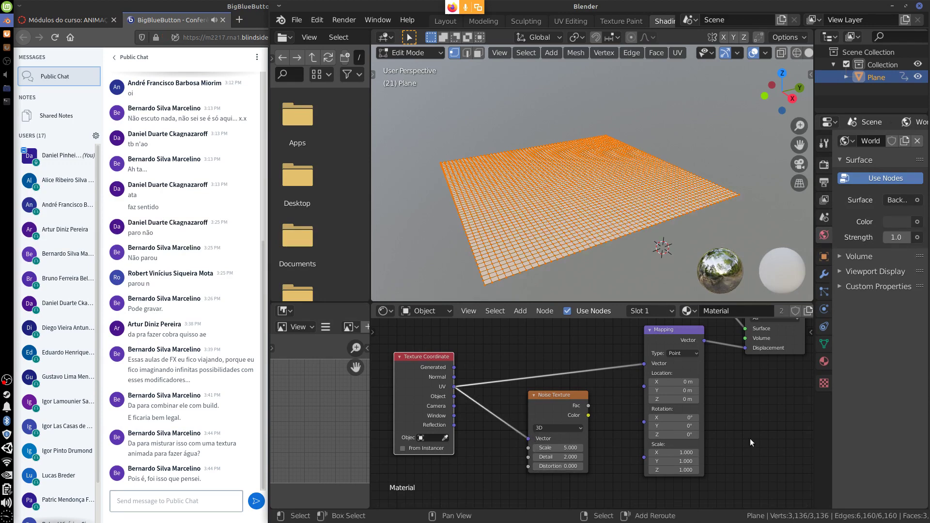
# - Place Noise Texture after Mapping, linking Mapping's Vector to the noise Vector input and the noise Fac to the Material Output's Displacement
pyautogui.moveTo(759, 438); pyautogui.dragTo(531, 434, button='middle')
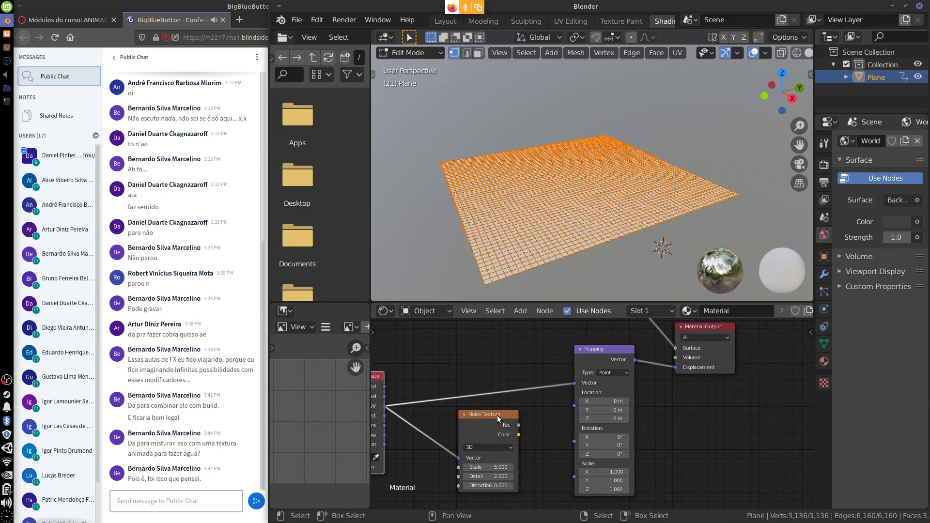
pyautogui.moveTo(508, 418); pyautogui.dragTo(740, 414)
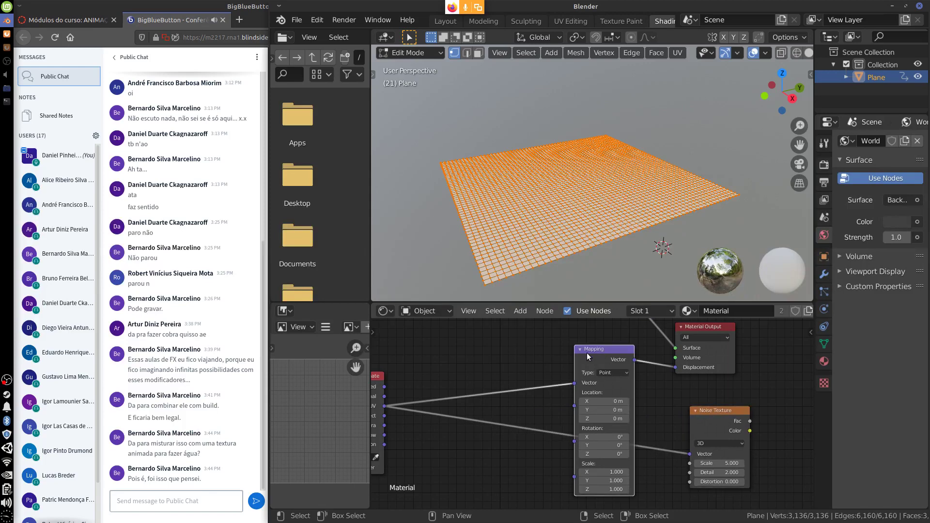
pyautogui.moveTo(628, 350); pyautogui.dragTo(520, 358)
pyautogui.moveTo(689, 455)
pyautogui.mouseDown()
pyautogui.moveTo(552, 444)
pyautogui.moveTo(526, 368)
pyautogui.moveTo(605, 478)
pyautogui.moveTo(690, 453)
pyautogui.mouseUp()
pyautogui.moveTo(722, 410)
pyautogui.mouseDown()
pyautogui.moveTo(590, 393)
pyautogui.moveTo(676, 367)
pyautogui.mouseUp()
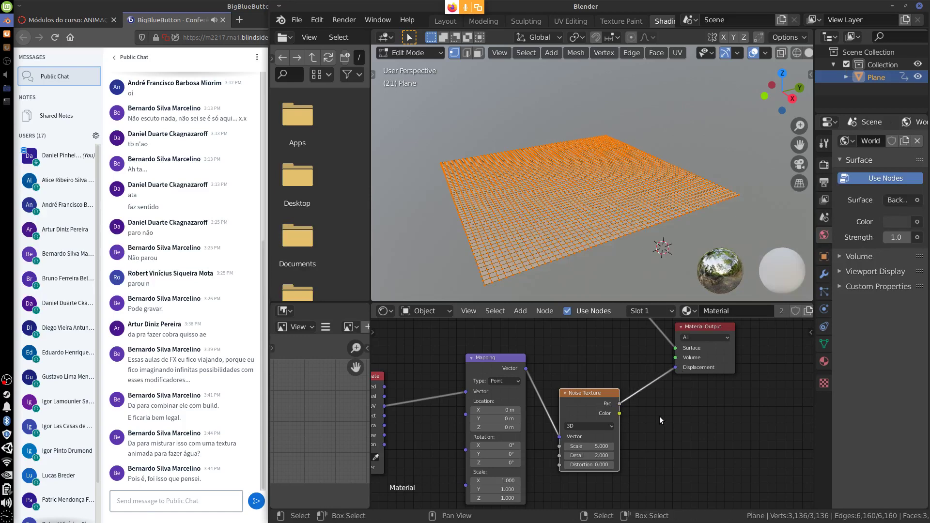
# - Disconnect the Noise Texture's Fac output from the Material Output's Displacement input
pyautogui.moveTo(629, 433); pyautogui.dragTo(689, 435, button='middle')
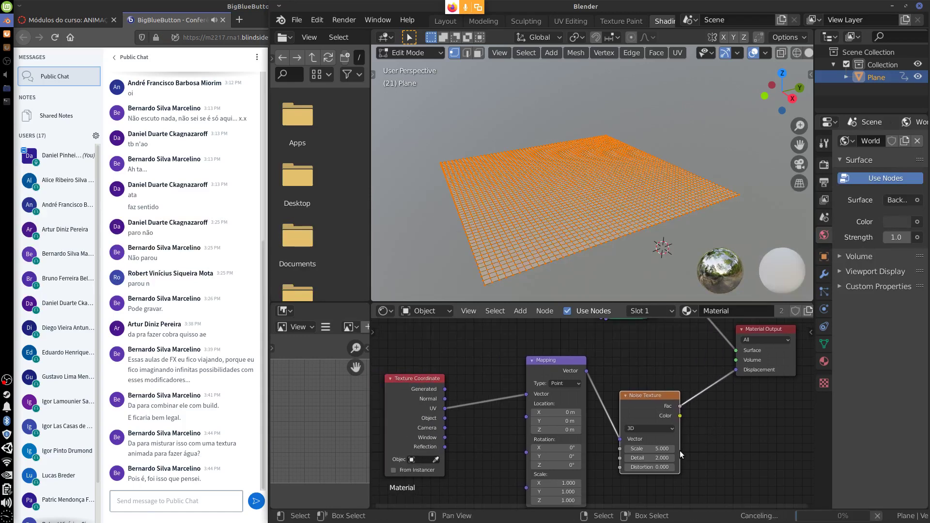
pyautogui.moveTo(734, 373); pyautogui.dragTo(704, 402)
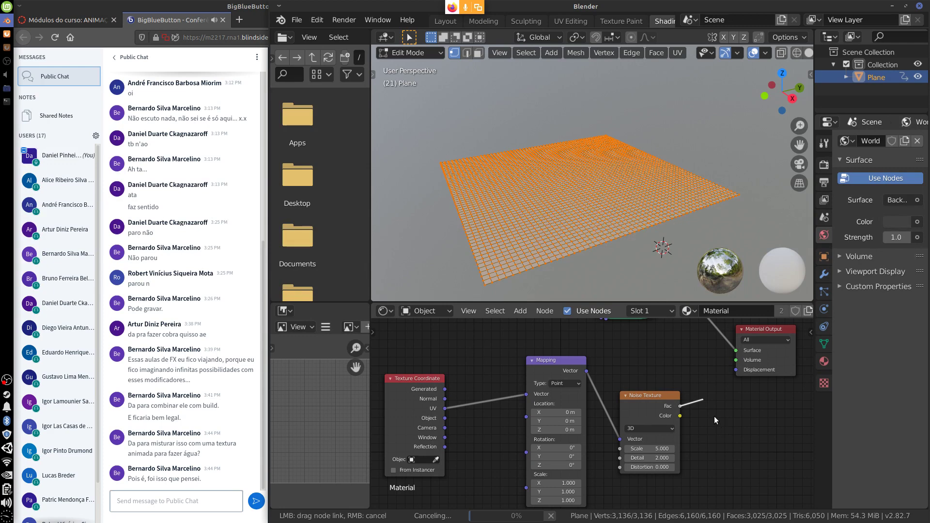
pyautogui.moveTo(725, 404); pyautogui.dragTo(728, 408)
pyautogui.moveTo(728, 408)
pyautogui.mouseDown(button='middle')
pyautogui.moveTo(717, 420)
pyautogui.moveTo(740, 413)
pyautogui.moveTo(716, 417)
pyautogui.mouseUp(button='middle')
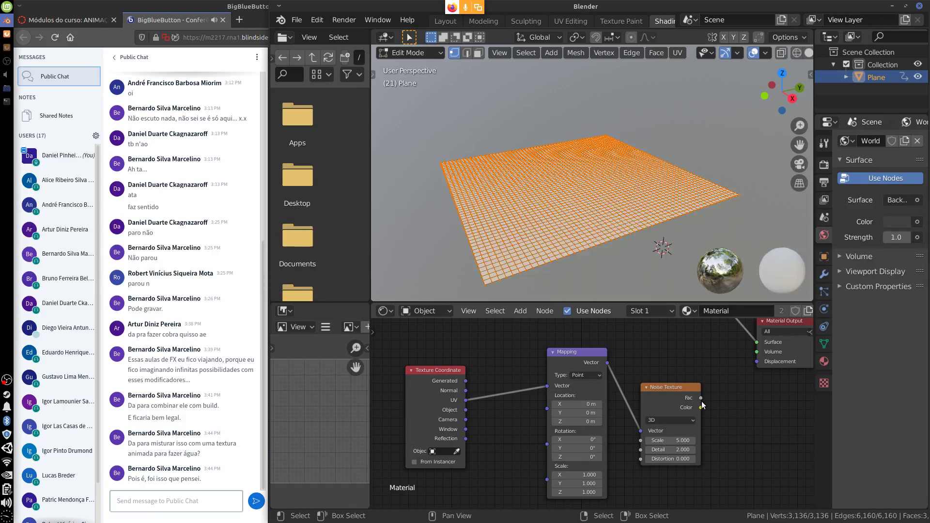
# - Move the Mapping node next to the Texture Coordinate node and set its type to Texture
pyautogui.moveTo(601, 426); pyautogui.dragTo(546, 424)
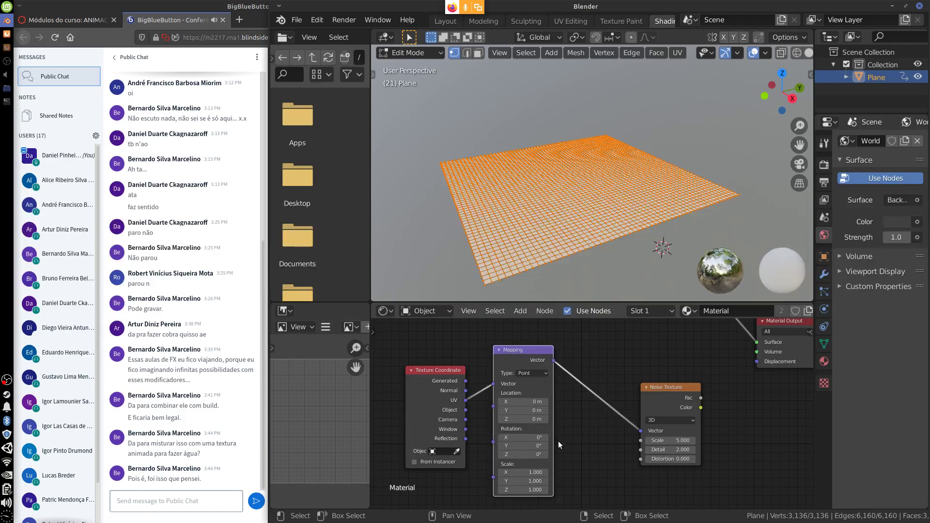
pyautogui.click(531, 372)
pyautogui.click(536, 392)
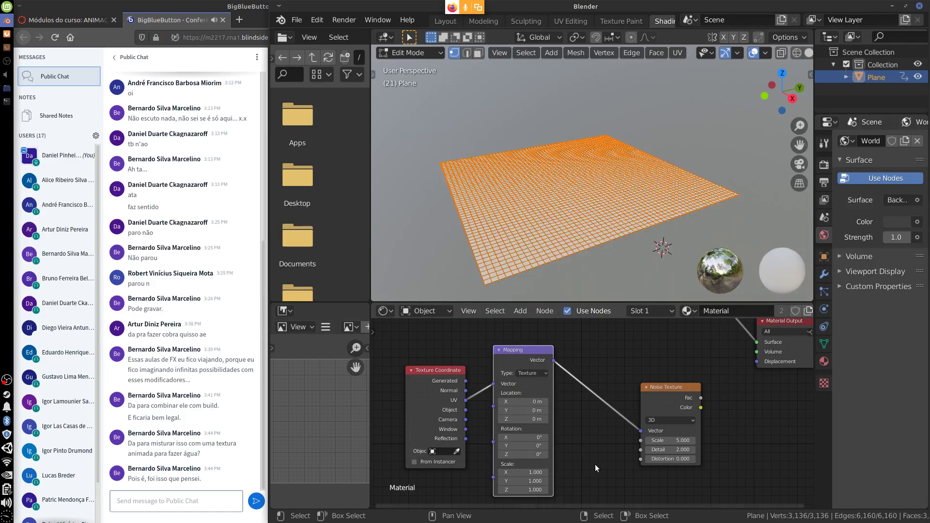
# - Rearrange the Noise Texture, Mapping and Texture Coordinate nodes so they are evenly spaced in a row
pyautogui.click(666, 386)
pyautogui.moveTo(666, 386); pyautogui.dragTo(647, 371)
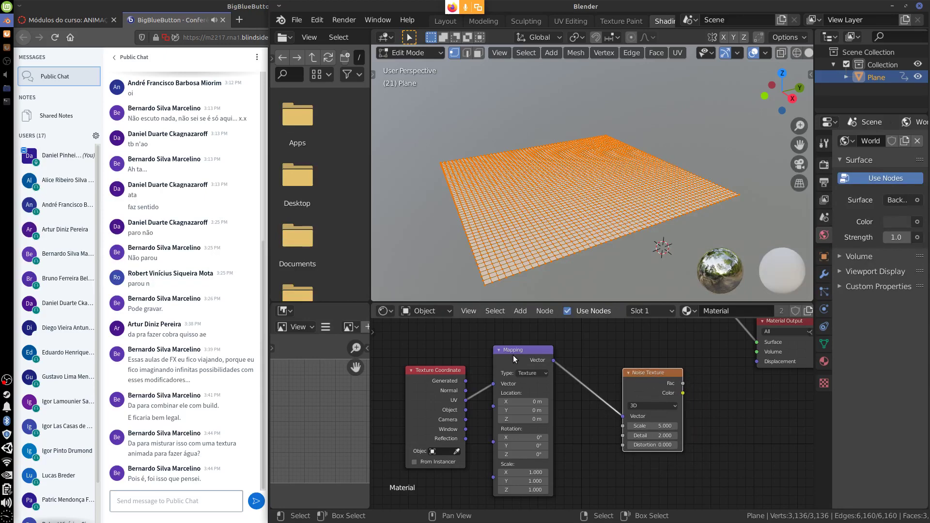
pyautogui.moveTo(513, 355); pyautogui.dragTo(542, 352)
pyautogui.moveTo(422, 385); pyautogui.dragTo(400, 374)
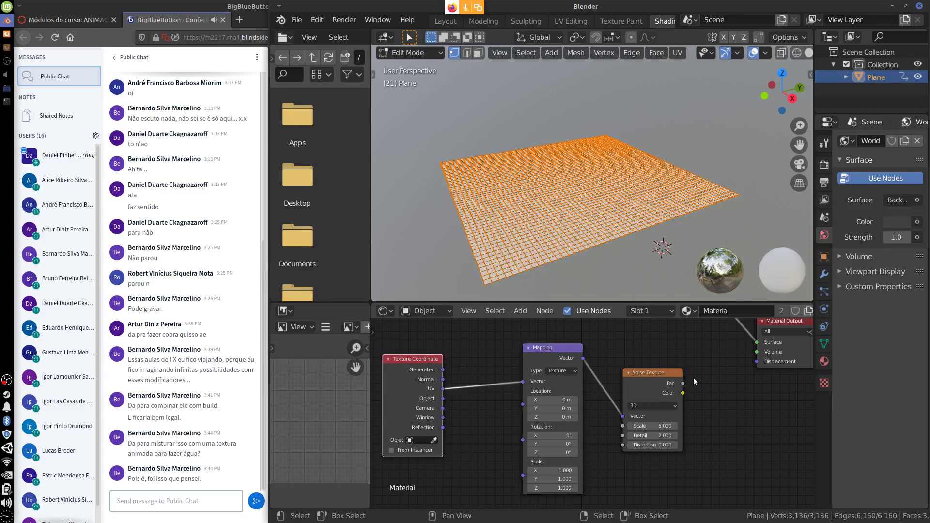
# - Disconnect UV from the Mapping node, raise the Noise Texture node, and reconnect UV to Mapping's Vector input
pyautogui.moveTo(519, 382); pyautogui.dragTo(473, 412)
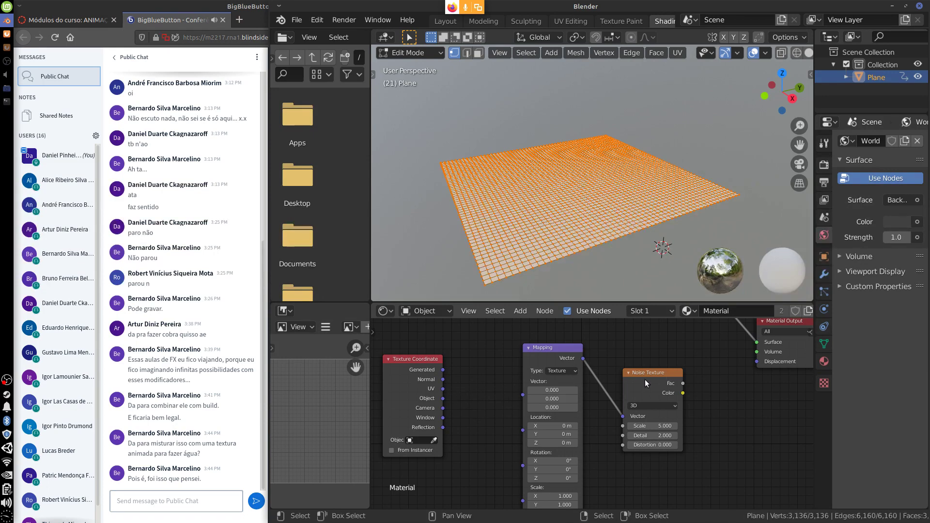
pyautogui.moveTo(653, 372); pyautogui.dragTo(659, 351)
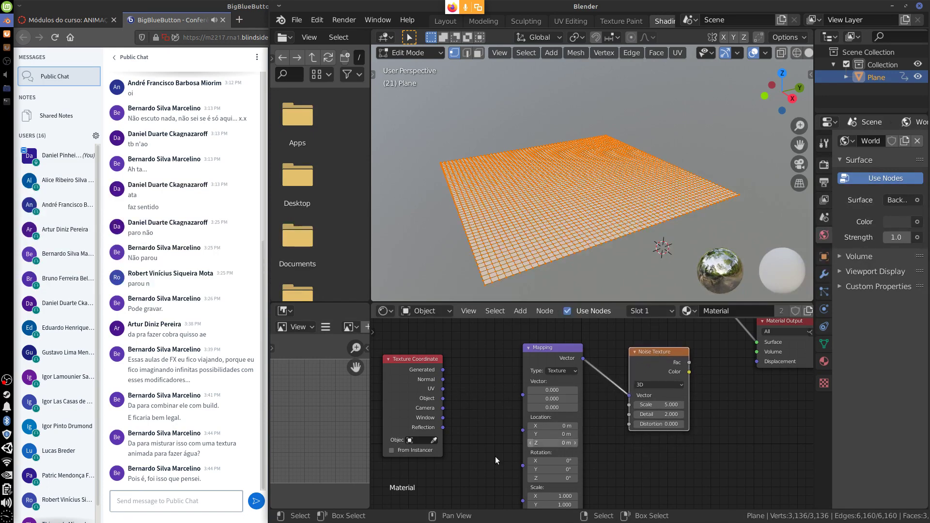
pyautogui.moveTo(442, 392); pyautogui.dragTo(488, 428)
pyautogui.moveTo(442, 389); pyautogui.dragTo(478, 446)
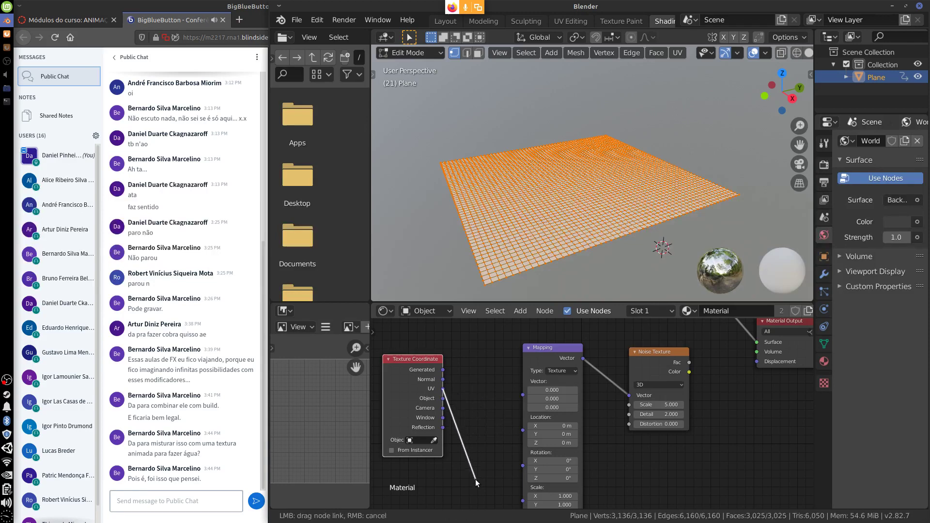
pyautogui.moveTo(475, 480); pyautogui.dragTo(461, 489)
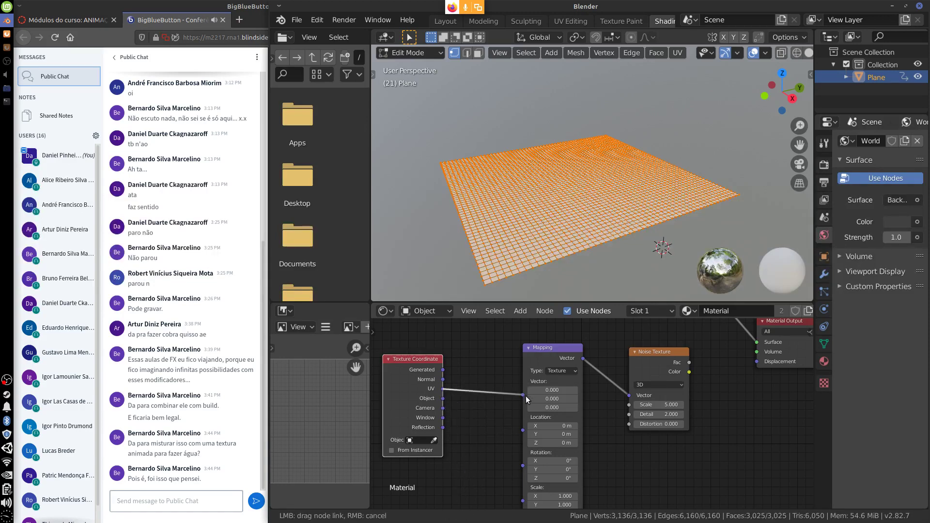
pyautogui.moveTo(526, 398); pyautogui.dragTo(524, 396)
pyautogui.moveTo(728, 413); pyautogui.dragTo(669, 451, button='middle')
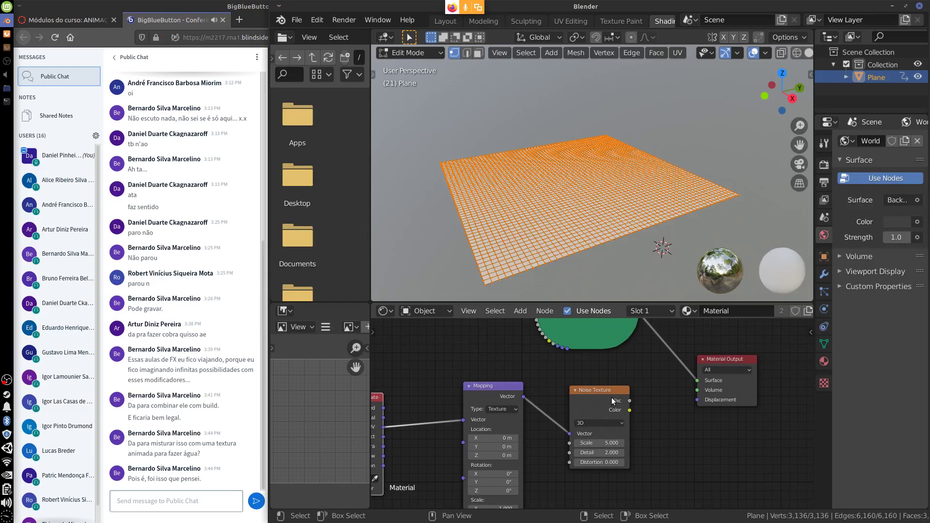
# - Rearrange the Texture Coordinate, Mapping, Noise Texture and Principled BSDF nodes in a row and expand the Principled BSDF node
pyautogui.moveTo(611, 400); pyautogui.dragTo(595, 405)
pyautogui.moveTo(672, 396); pyautogui.dragTo(732, 443, button='middle')
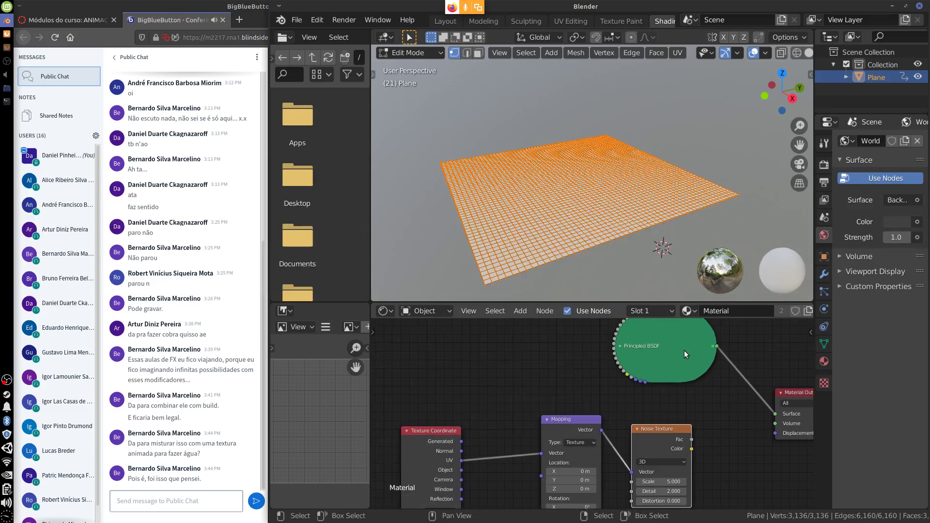
pyautogui.moveTo(684, 354); pyautogui.dragTo(754, 385)
pyautogui.moveTo(454, 438); pyautogui.dragTo(414, 394)
pyautogui.moveTo(588, 430); pyautogui.dragTo(499, 393)
pyautogui.moveTo(661, 428); pyautogui.dragTo(605, 385)
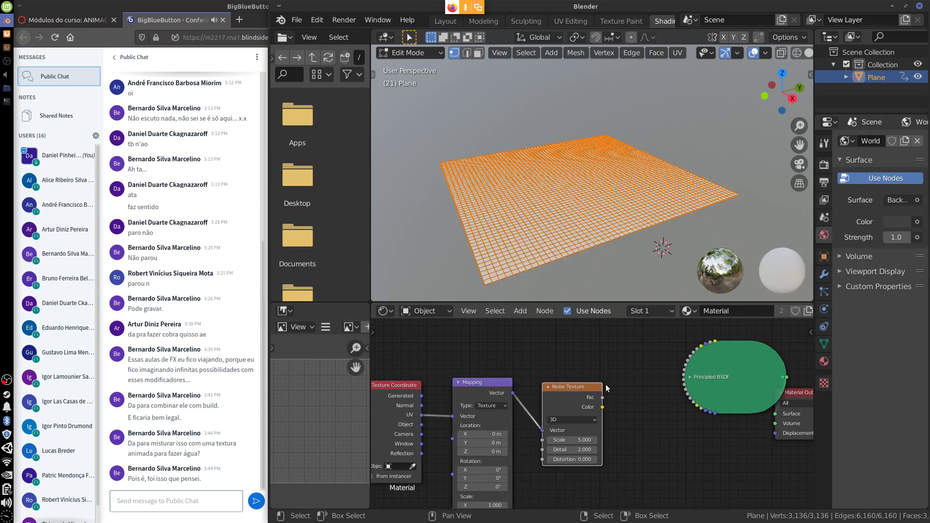
pyautogui.click(690, 379)
pyautogui.moveTo(731, 386); pyautogui.dragTo(685, 385)
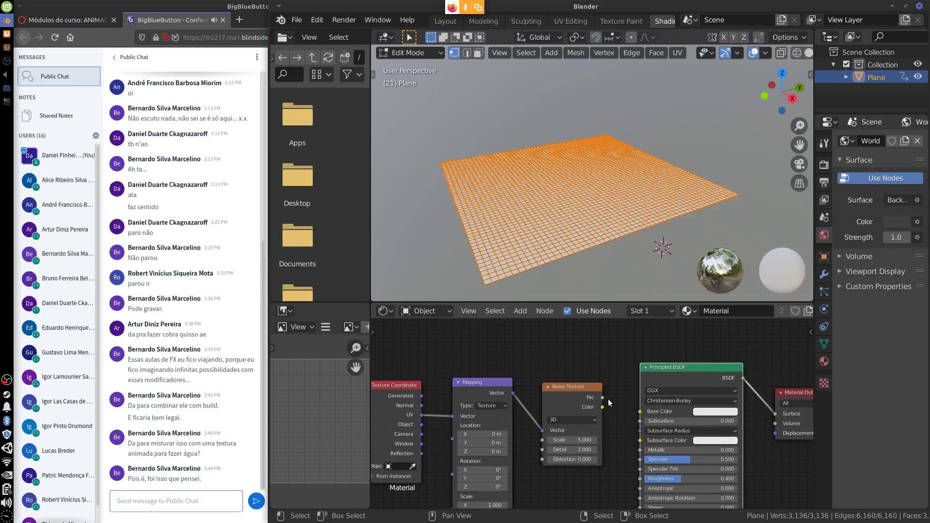
# - Connect the Noise Texture's Fac output to the Principled BSDF's Base Color and switch the plane to Object Mode
pyautogui.moveTo(602, 397); pyautogui.dragTo(647, 411)
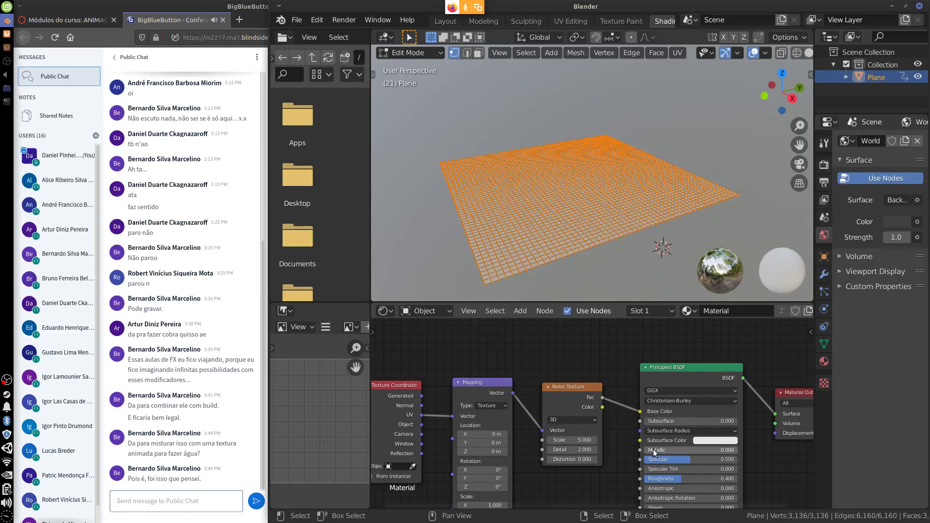
pyautogui.moveTo(640, 232); pyautogui.dragTo(706, 317, button='middle')
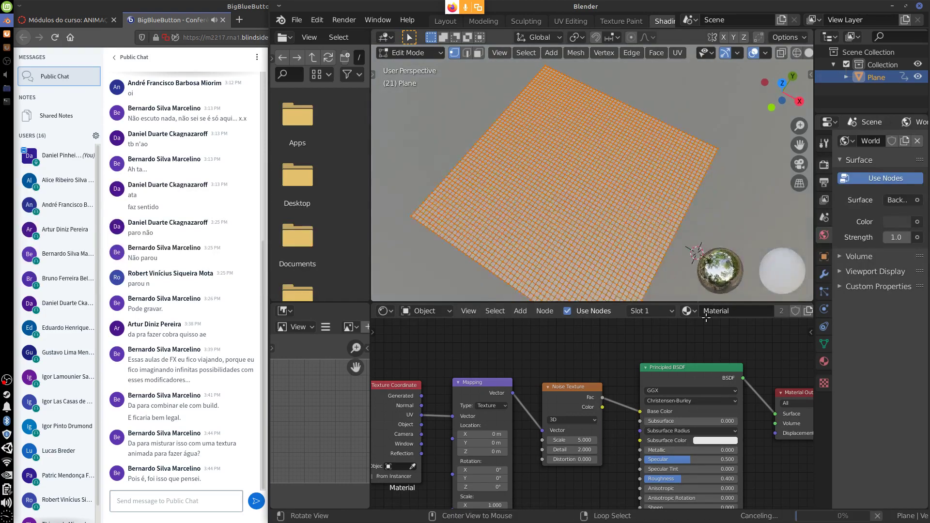
pyautogui.moveTo(670, 237); pyautogui.dragTo(677, 221, button='middle')
pyautogui.moveTo(757, 470); pyautogui.dragTo(729, 440, button='middle')
pyautogui.press('Tab')
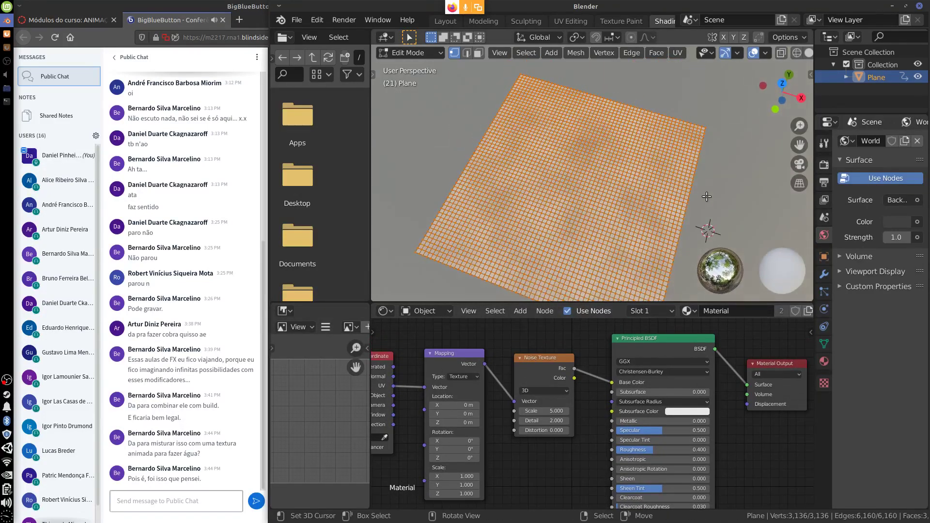
pyautogui.moveTo(707, 201); pyautogui.dragTo(715, 185, button='middle')
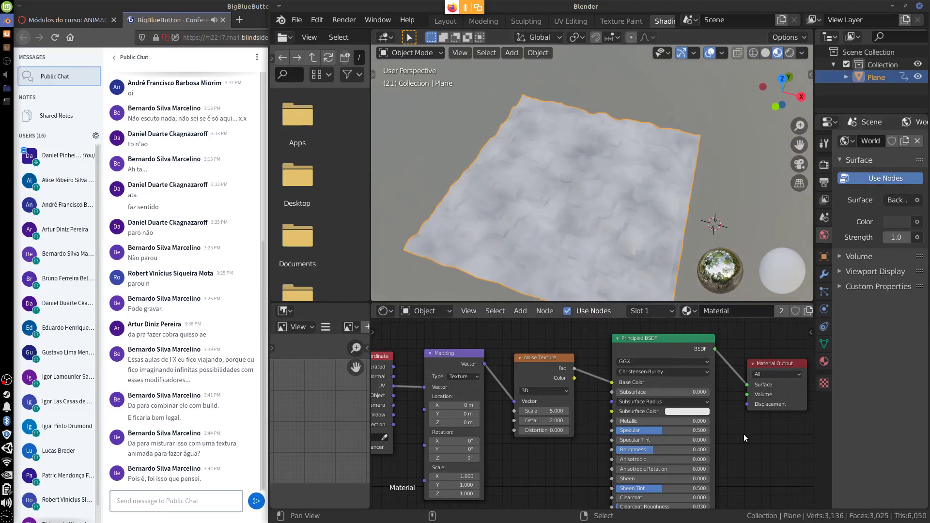
# - Set the Mapping node's Location X to -2.2 m
pyautogui.moveTo(658, 429); pyautogui.dragTo(716, 416, button='middle')
pyautogui.moveTo(526, 394)
pyautogui.mouseDown()
pyautogui.moveTo(498, 394)
pyautogui.moveTo(530, 401)
pyautogui.moveTo(511, 402)
pyautogui.mouseUp()
pyautogui.moveTo(780, 437); pyautogui.dragTo(711, 446, button='middle')
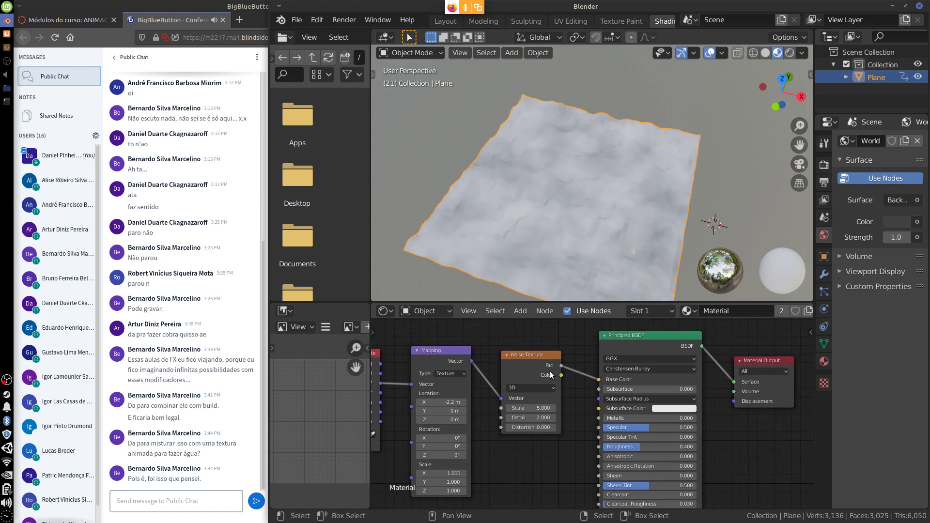
pyautogui.moveTo(519, 446); pyautogui.dragTo(579, 456, button='middle')
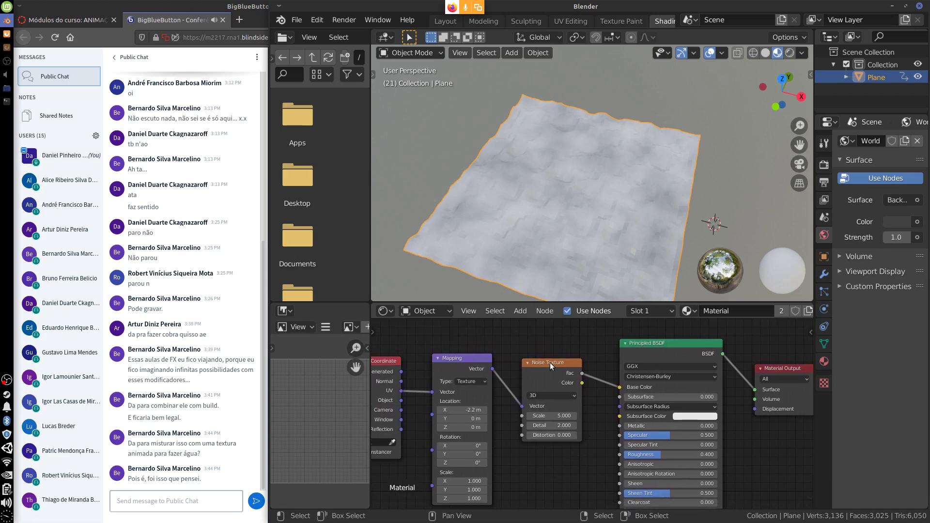
# - Make room between the Noise Texture and Principled BSDF nodes and add a Displacement node there
pyautogui.moveTo(550, 362); pyautogui.dragTo(535, 353)
pyautogui.moveTo(783, 368); pyautogui.dragTo(809, 352)
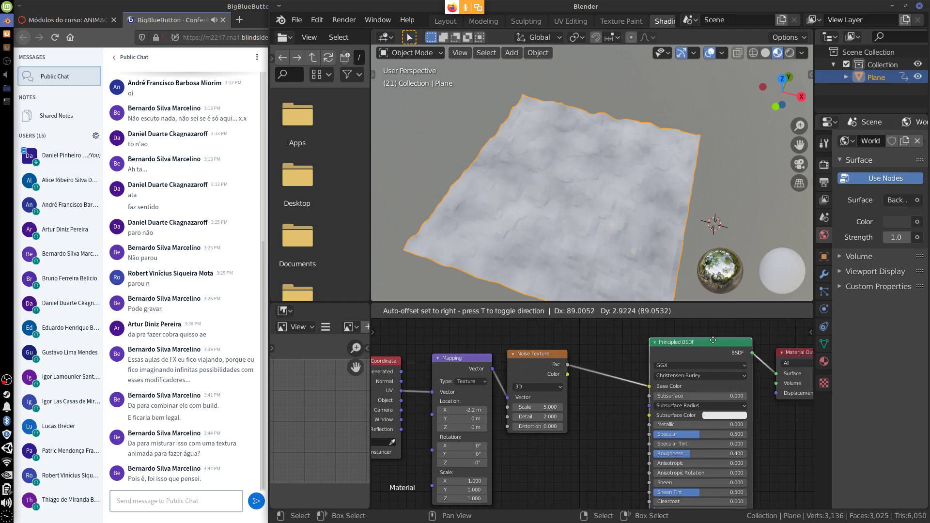
pyautogui.hotkey('shift', 'a')
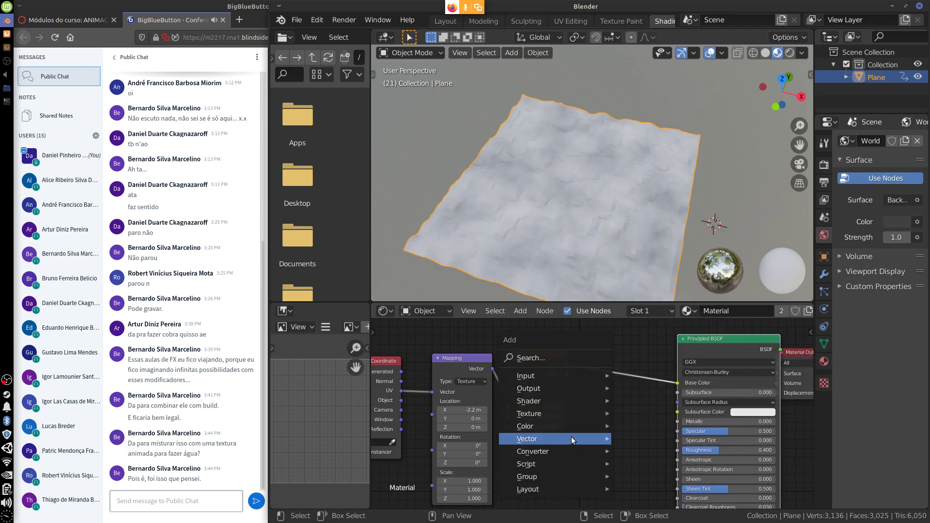
pyautogui.moveTo(573, 435)
pyautogui.click(651, 356)
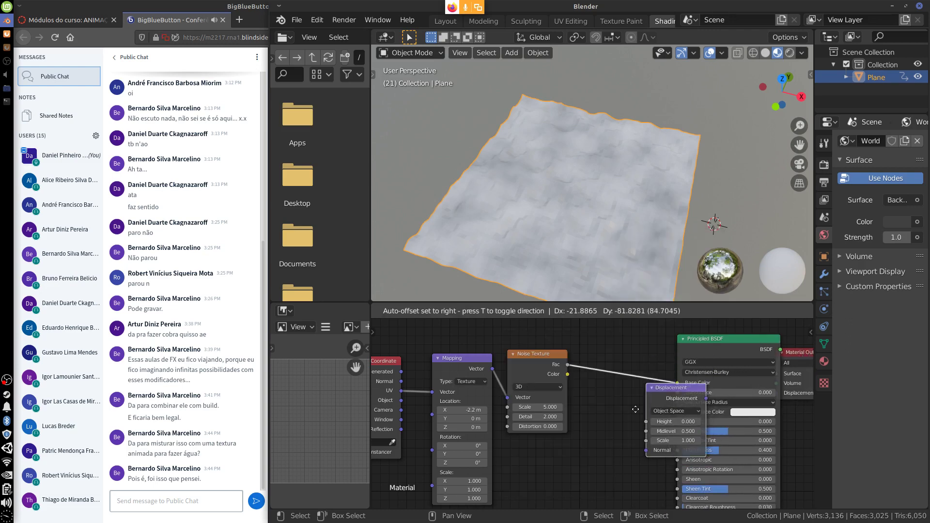
pyautogui.click(606, 400)
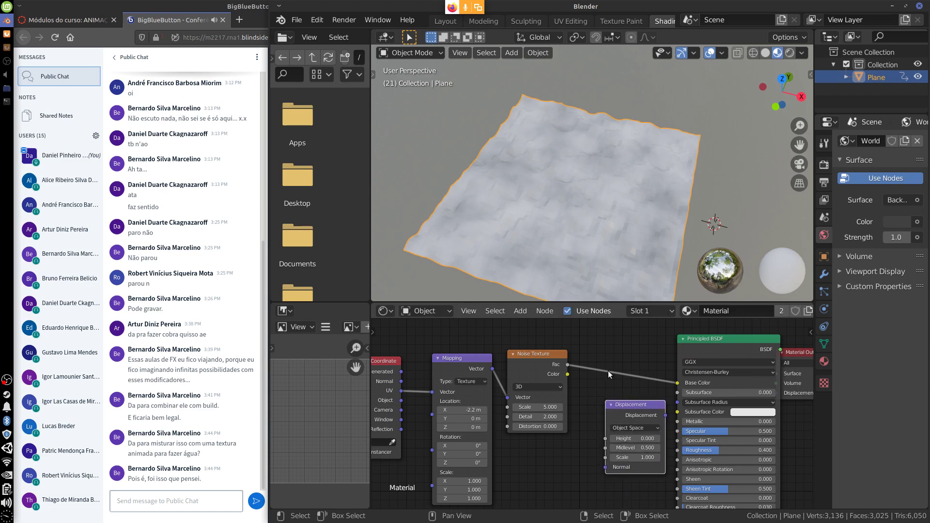
# - Link Noise Texture Fac to Displacement's Height and Displacement to the Material Output's Displacement, then move the Principled BSDF up and collapse it
pyautogui.moveTo(568, 368); pyautogui.dragTo(608, 441)
pyautogui.moveTo(643, 403); pyautogui.dragTo(632, 402)
pyautogui.moveTo(774, 445); pyautogui.dragTo(702, 447, button='middle')
pyautogui.click(763, 350)
pyautogui.moveTo(583, 414); pyautogui.dragTo(736, 391)
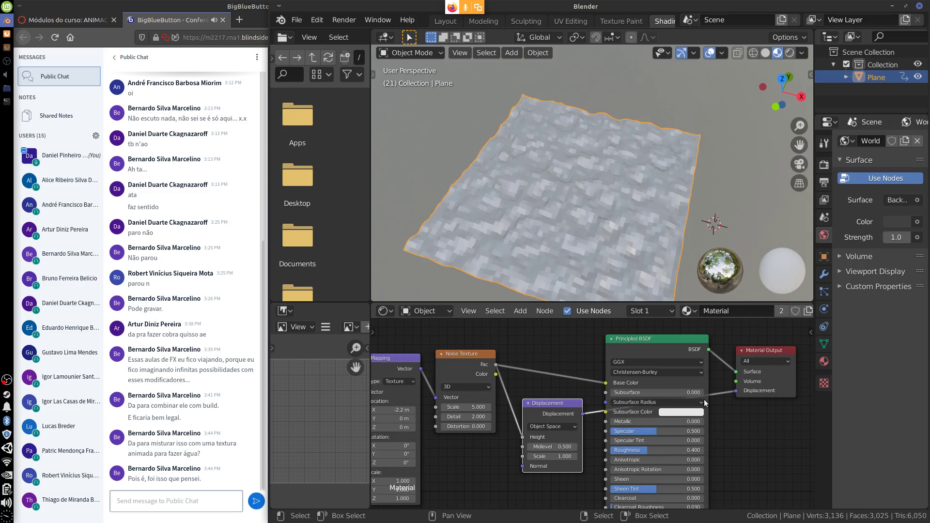
pyautogui.moveTo(681, 338); pyautogui.dragTo(689, 335)
pyautogui.click(622, 336)
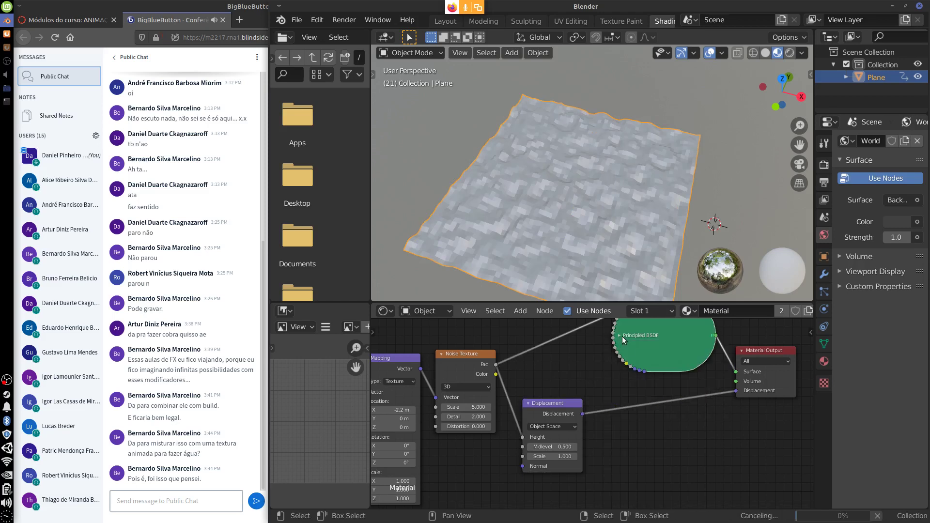
# - Set the Mapping node's Location X to 1.4 m and inspect the plane's surface from several angles
pyautogui.moveTo(552, 410); pyautogui.dragTo(569, 410)
pyautogui.keyDown('ctrl'); pyautogui.hscroll(-5, 519, 410); pyautogui.keyUp('ctrl')
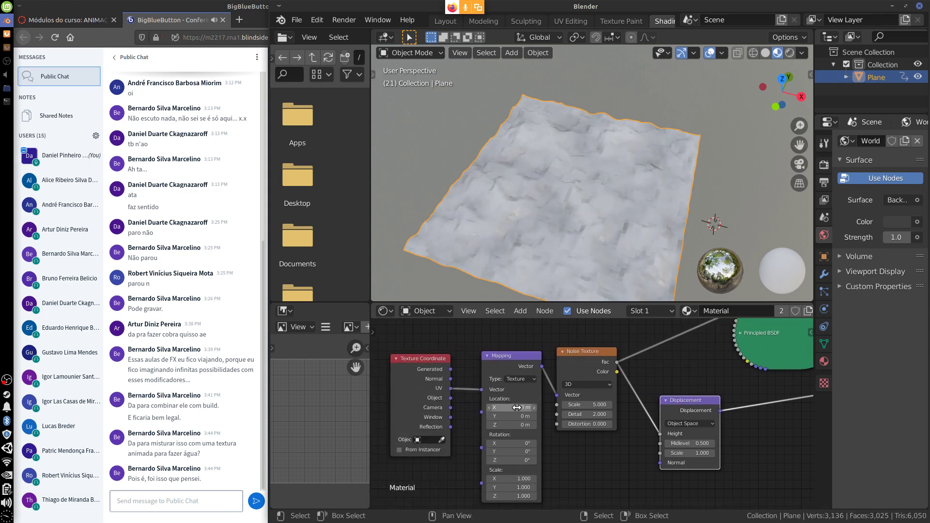
pyautogui.moveTo(518, 410); pyautogui.dragTo(509, 408)
pyautogui.moveTo(647, 220); pyautogui.dragTo(659, 199, button='middle')
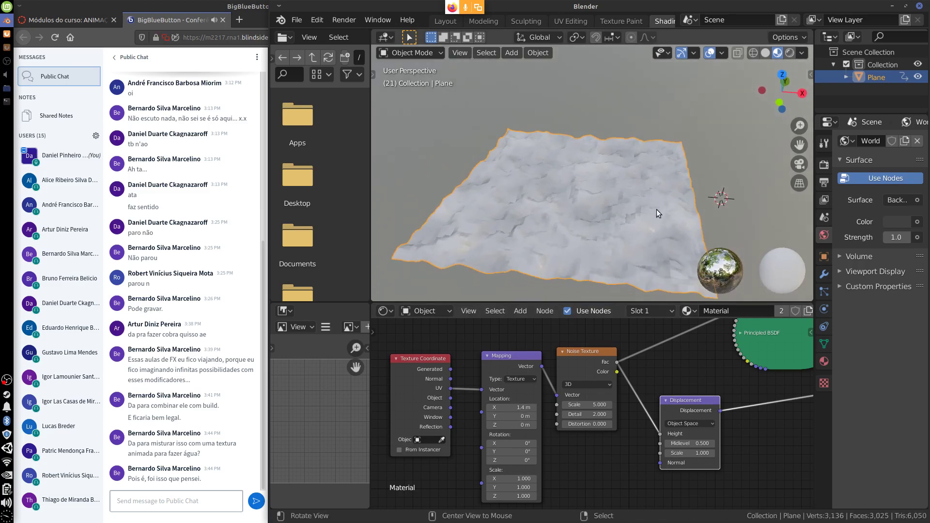
pyautogui.keyDown('ctrl'); pyautogui.hscroll(1, 707, 390); pyautogui.keyUp('ctrl')
pyautogui.moveTo(717, 213); pyautogui.dragTo(675, 208, button='middle')
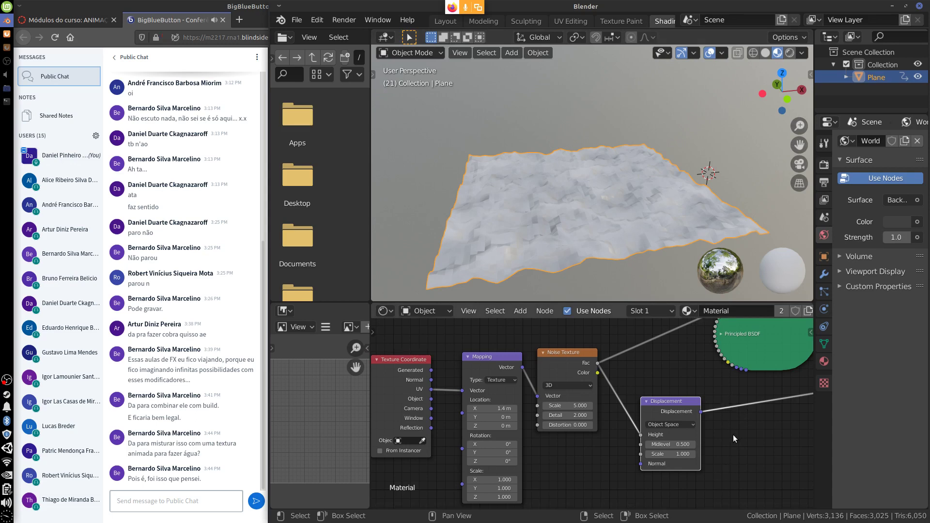
pyautogui.moveTo(739, 440); pyautogui.dragTo(760, 441, button='middle')
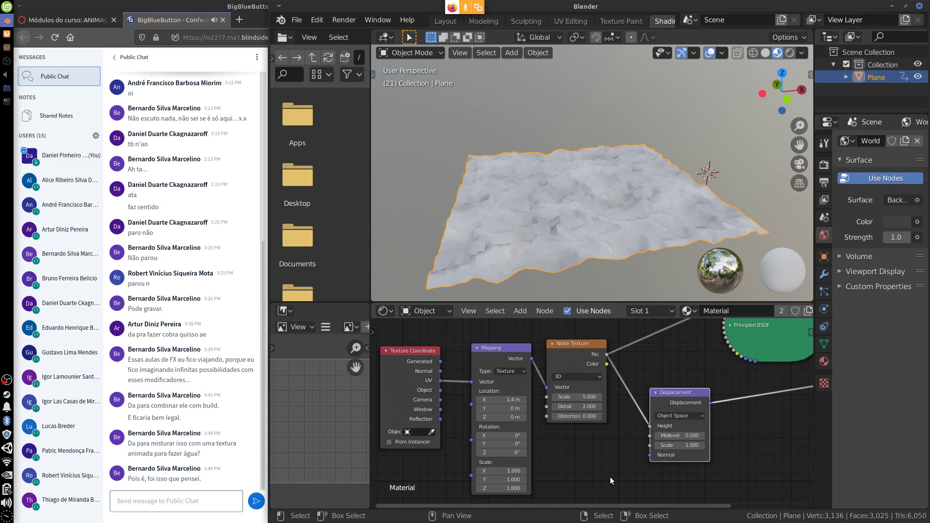
pyautogui.moveTo(596, 208); pyautogui.dragTo(637, 225, button='middle')
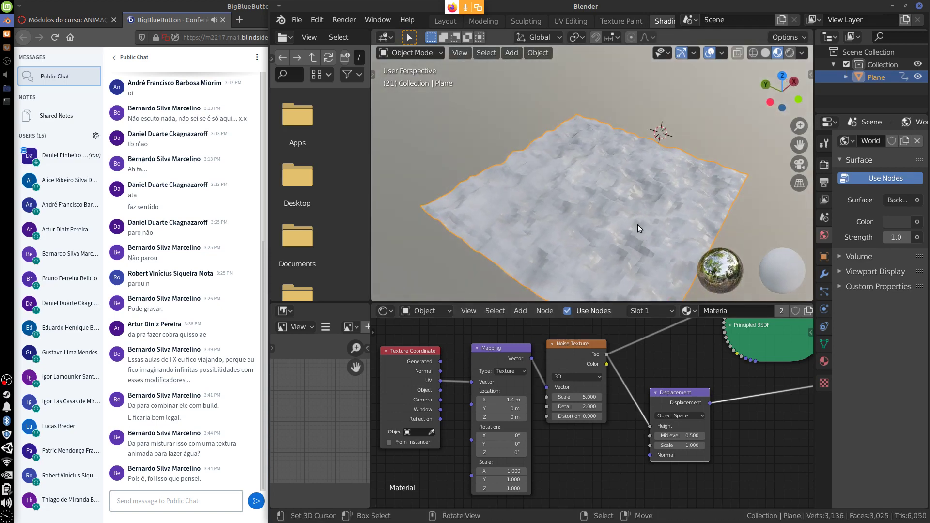
pyautogui.moveTo(622, 451); pyautogui.dragTo(647, 458, button='middle')
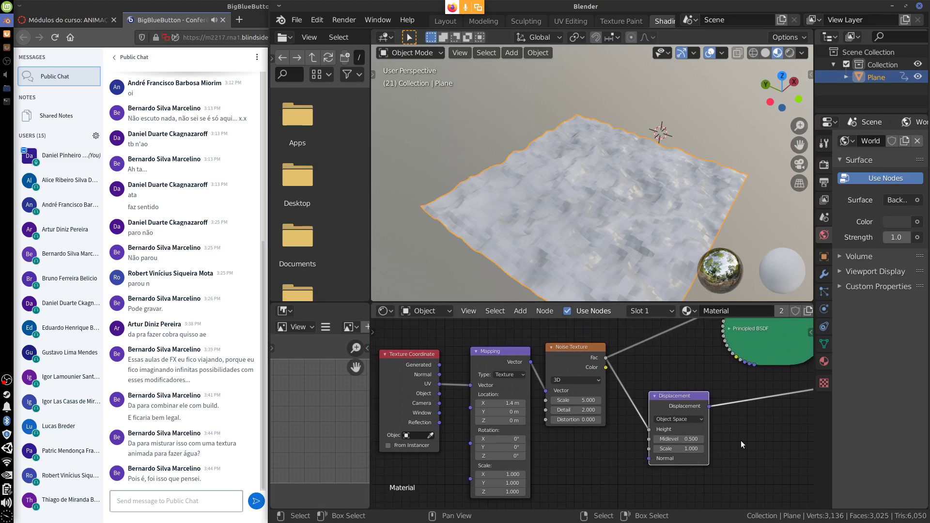
# - Disconnect the Displacement node from the Material Output and set the Mapping node's Location X to 1 m
pyautogui.moveTo(740, 444); pyautogui.dragTo(641, 454, button='middle')
pyautogui.moveTo(747, 395); pyautogui.dragTo(730, 399)
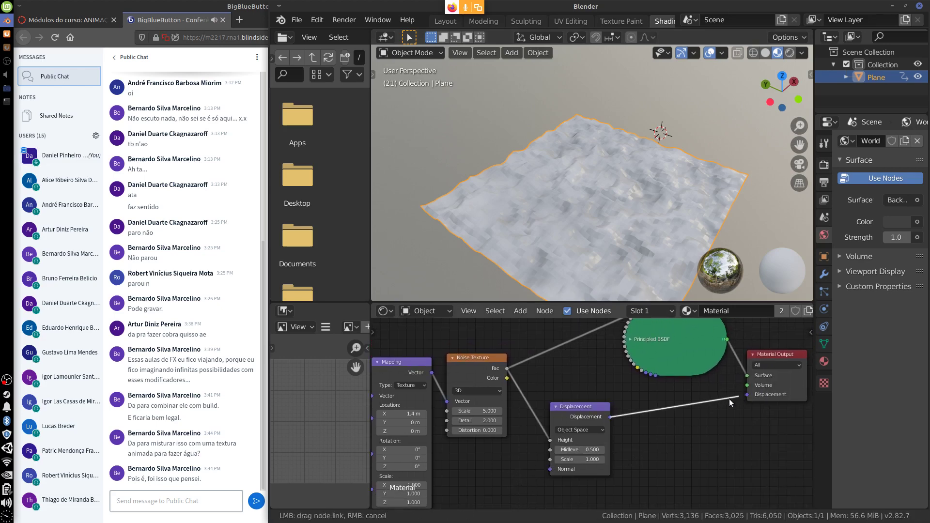
pyautogui.moveTo(673, 435); pyautogui.dragTo(653, 461)
pyautogui.moveTo(394, 414); pyautogui.dragTo(478, 406, button='middle')
pyautogui.moveTo(477, 406); pyautogui.dragTo(465, 405)
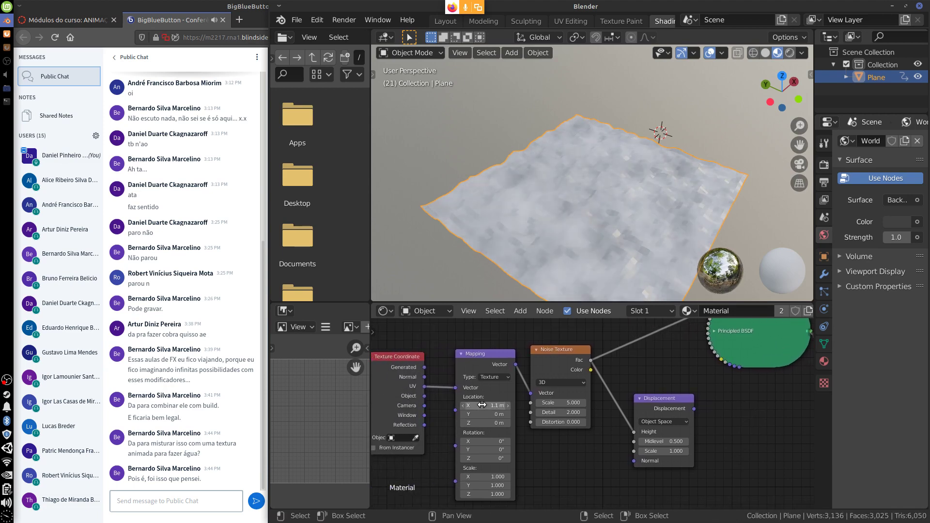
pyautogui.moveTo(752, 442); pyautogui.dragTo(753, 460, button='middle')
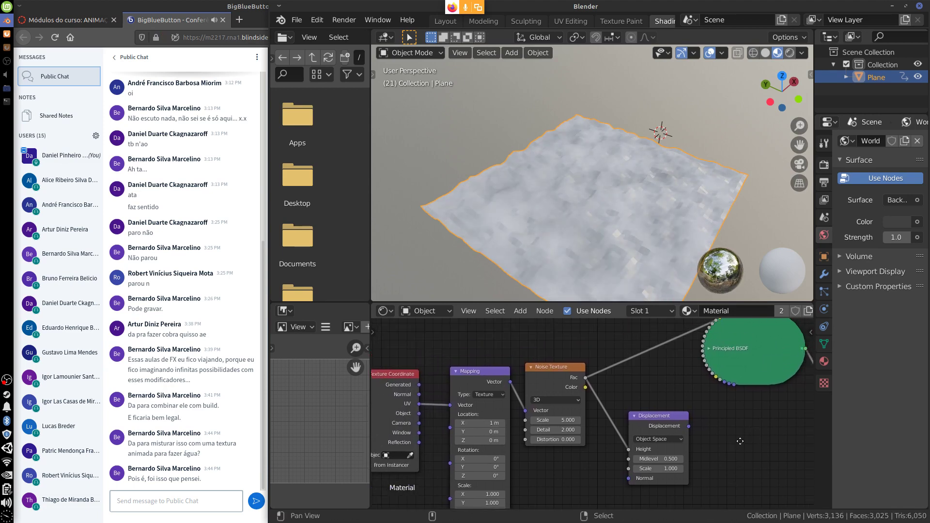
# - Set the plane's Displace modifier to use UV texture coordinates and widen the properties area
pyautogui.click(826, 276)
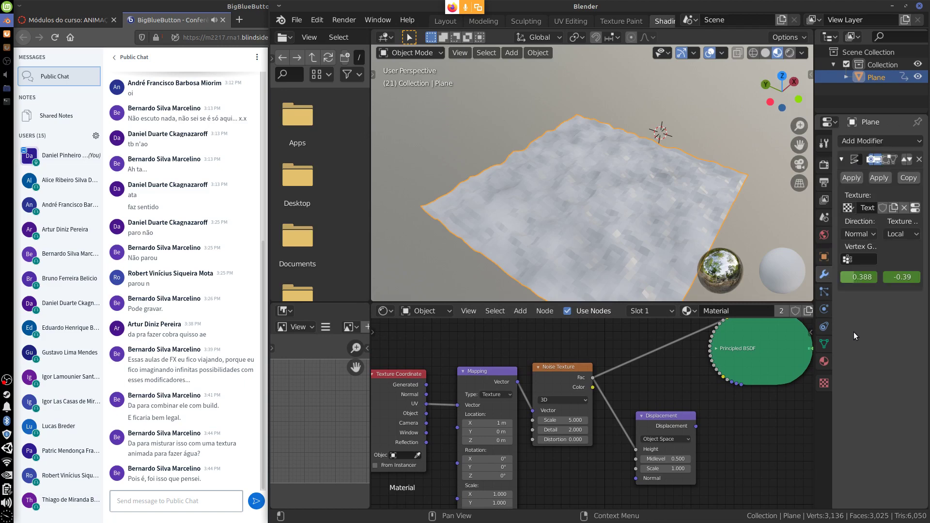
pyautogui.click(875, 234)
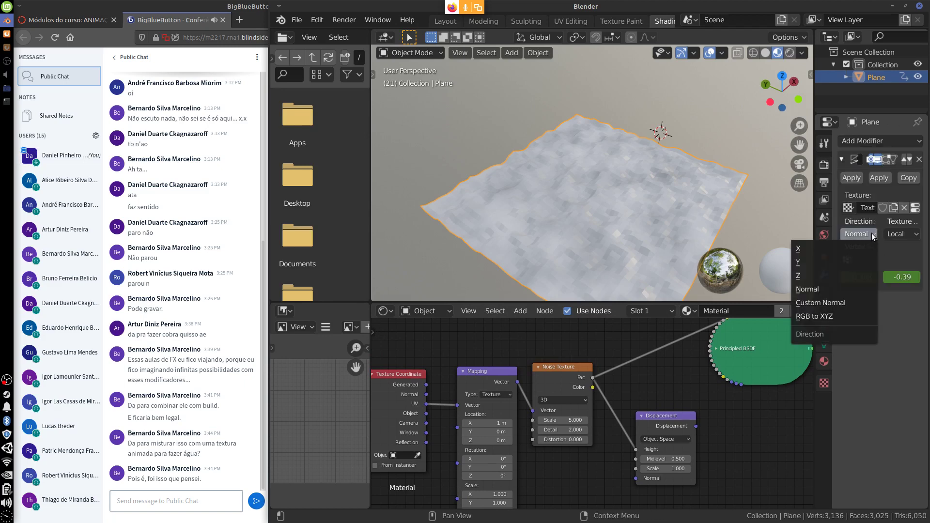
pyautogui.click(911, 236)
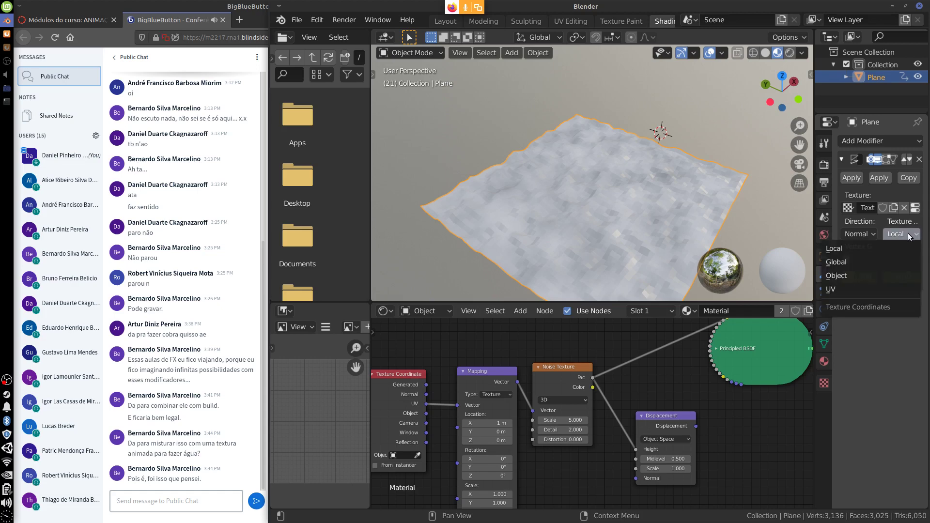
pyautogui.click(862, 290)
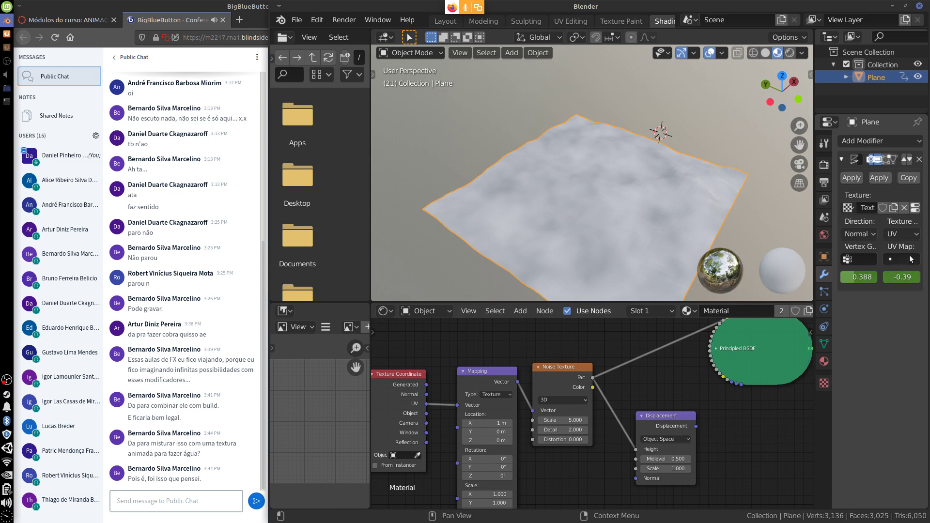
pyautogui.moveTo(814, 269); pyautogui.dragTo(766, 269)
# - Reconnect the Displacement node to the Material Output's Displacement input and set the Mapping node's Location X to 1.2 m
pyautogui.moveTo(587, 360); pyautogui.dragTo(635, 346, button='middle')
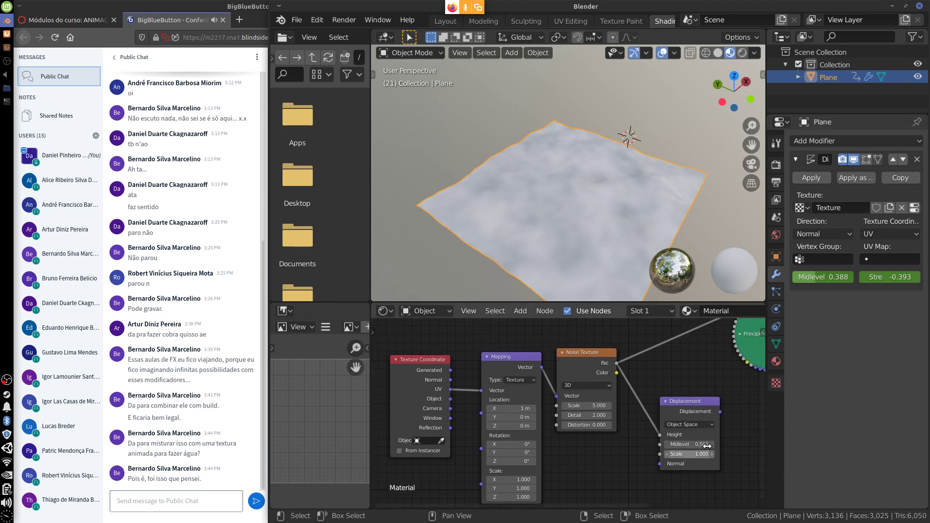
pyautogui.moveTo(681, 444); pyautogui.dragTo(638, 447, button='middle')
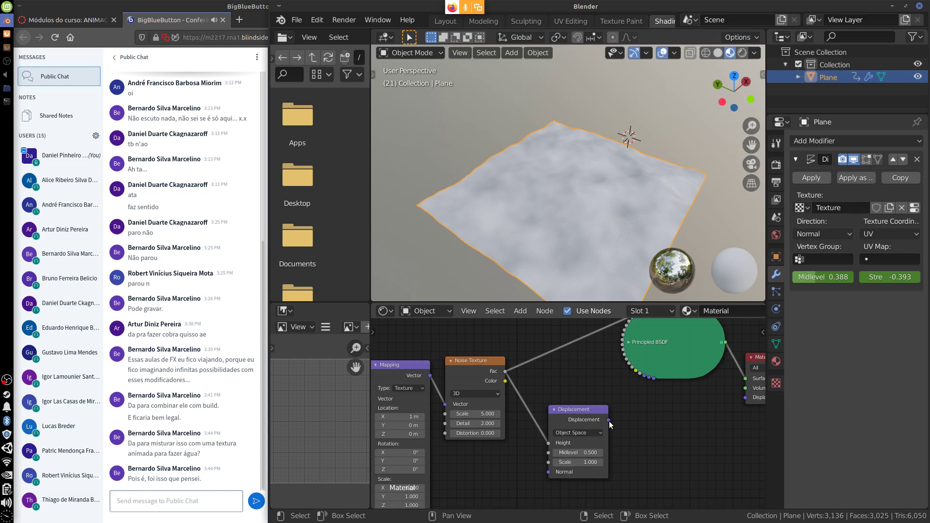
pyautogui.moveTo(609, 420); pyautogui.dragTo(746, 397)
pyautogui.moveTo(657, 450); pyautogui.dragTo(795, 456, button='middle')
pyautogui.moveTo(542, 422)
pyautogui.mouseDown()
pyautogui.moveTo(534, 422)
pyautogui.moveTo(559, 421)
pyautogui.mouseUp()
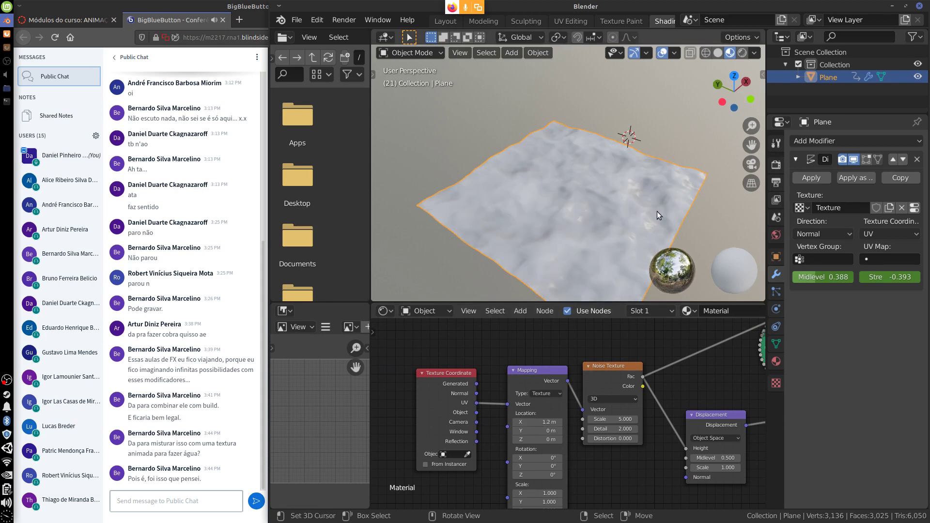
# - Set the Mapping node's Location X to 0.9 m while viewing the plane's surface up close
pyautogui.moveTo(657, 211); pyautogui.dragTo(697, 181, button='middle')
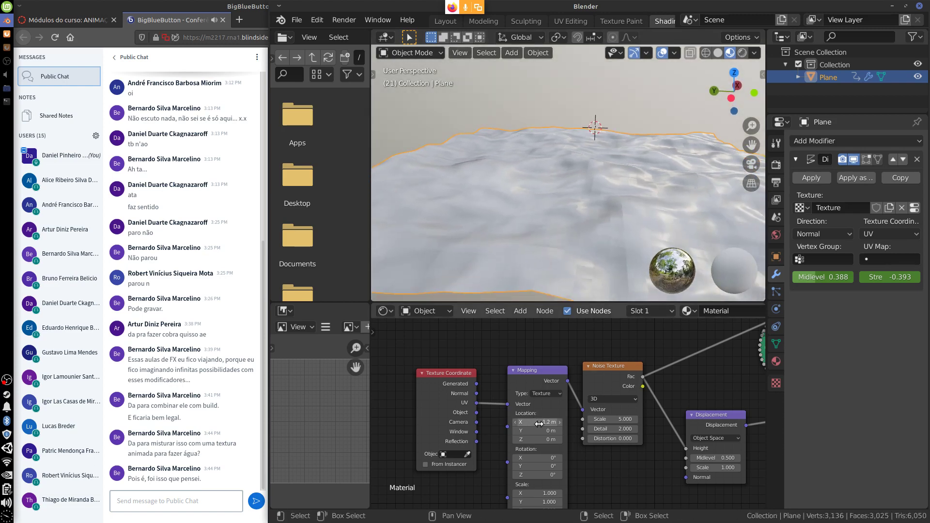
pyautogui.moveTo(538, 424); pyautogui.dragTo(533, 424)
pyautogui.moveTo(605, 285); pyautogui.dragTo(623, 225, button='middle')
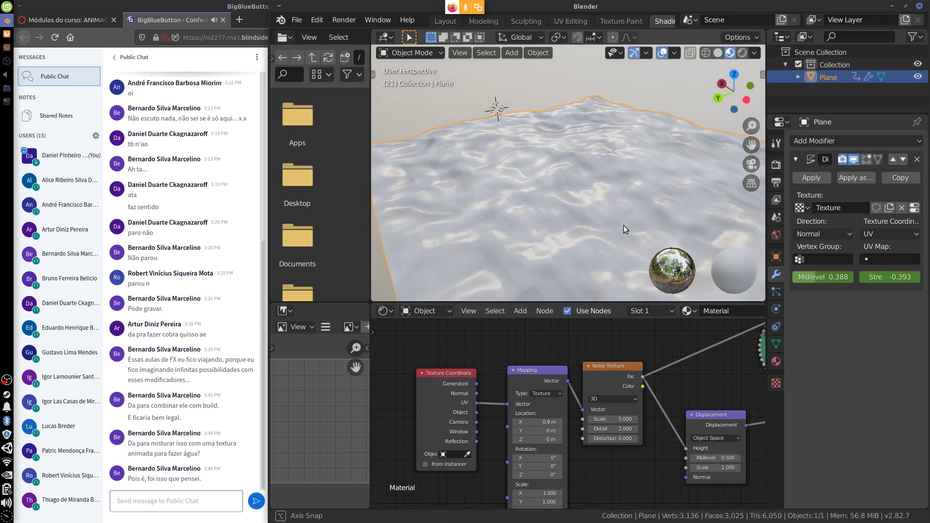
# - Assign UVMap to the Displace modifier and set its Midlevel to 0.489 and Strength to -0.493
pyautogui.click(879, 256)
pyautogui.click(865, 276)
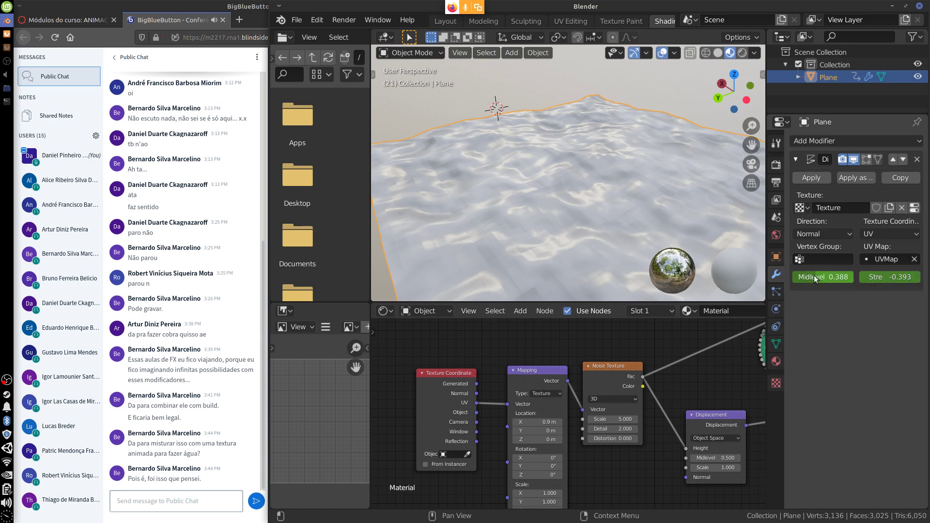
pyautogui.moveTo(814, 275); pyautogui.dragTo(824, 275)
pyautogui.moveTo(888, 277); pyautogui.dragTo(888, 276)
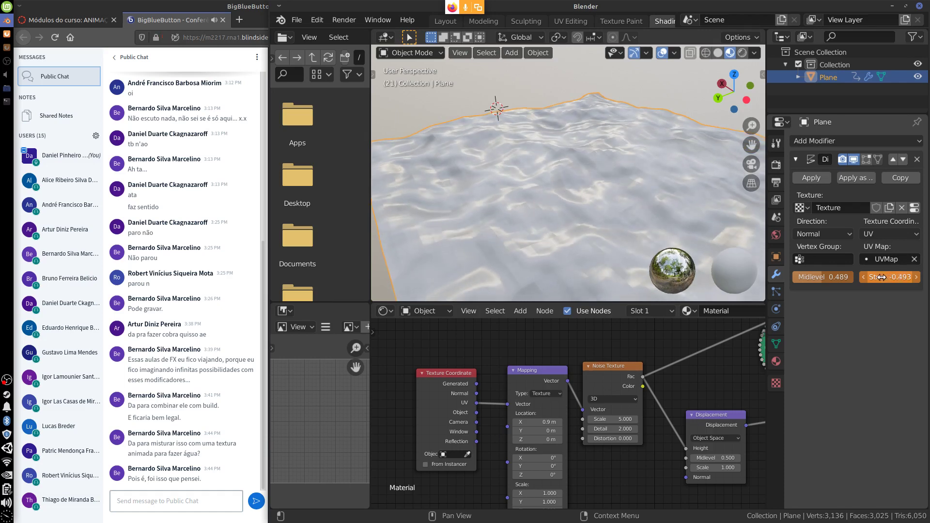
# - Play the animation to preview the displaced plane's wave motion and cancel playback back to the starting frame
pyautogui.press('space')
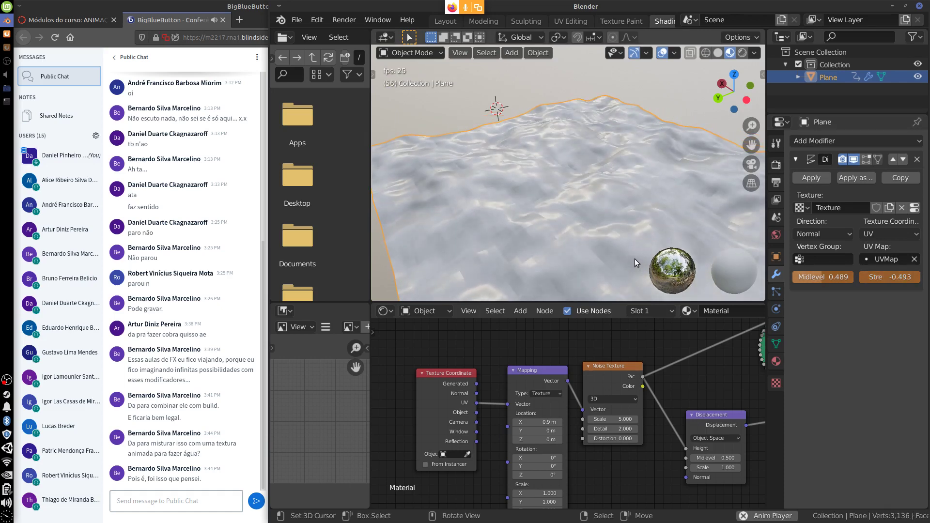
pyautogui.press('Escape')
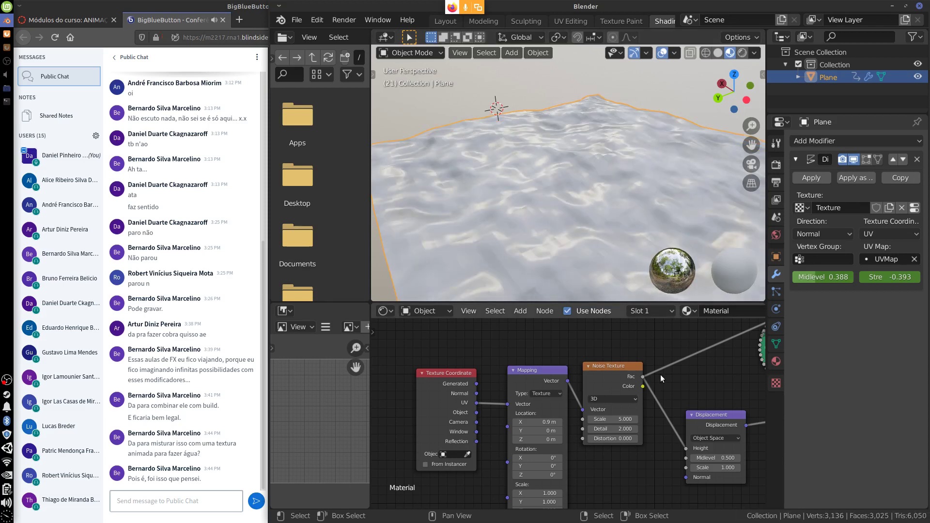
# - Try the Displace modifier's Direction on X and Y, set it to Z, and reopen the Direction options
pyautogui.click(830, 234)
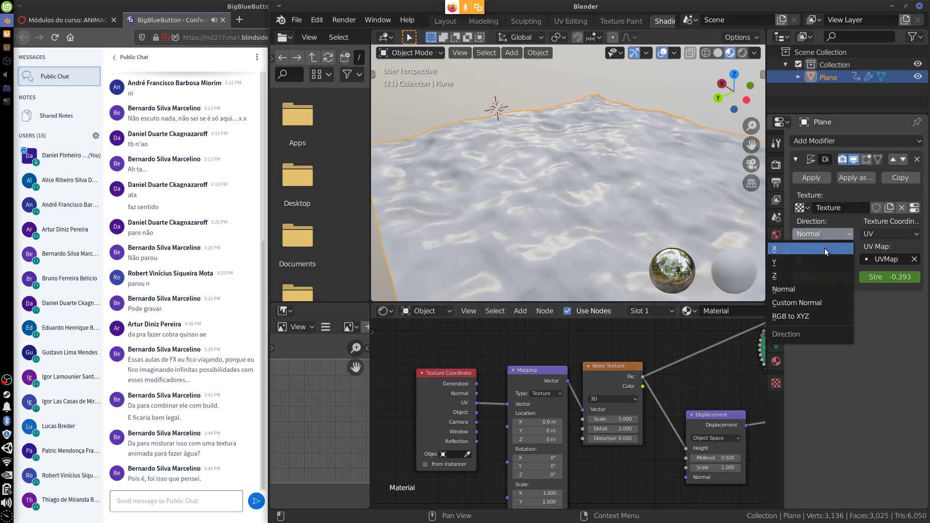
pyautogui.click(824, 248)
pyautogui.click(848, 235)
pyautogui.click(823, 262)
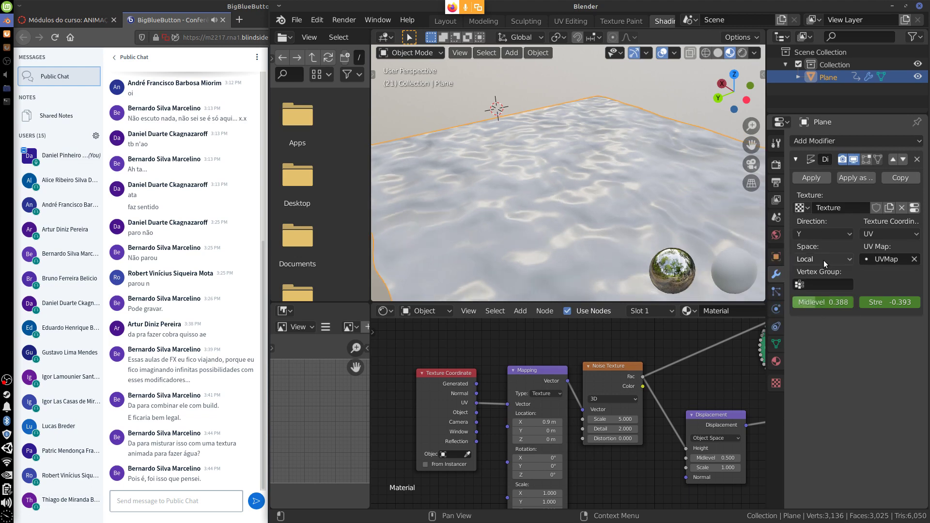
pyautogui.click(839, 235)
pyautogui.click(823, 277)
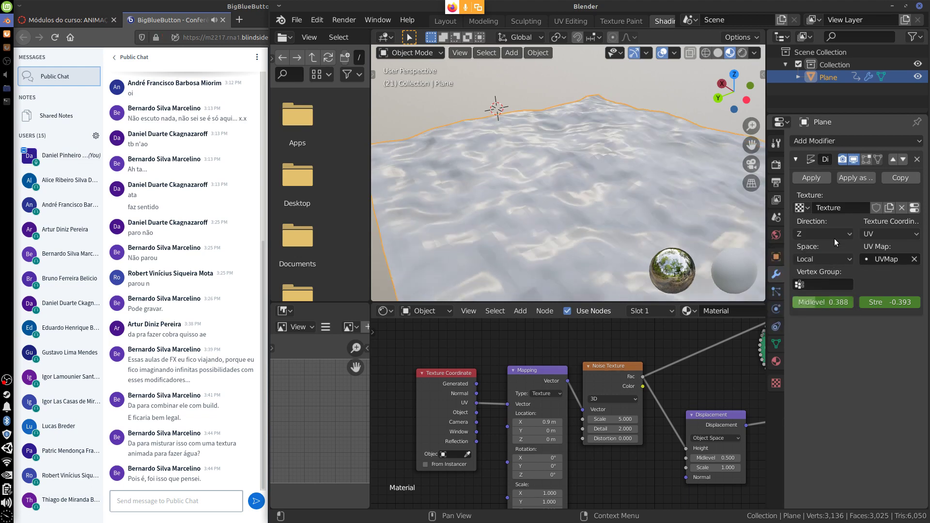
pyautogui.click(834, 233)
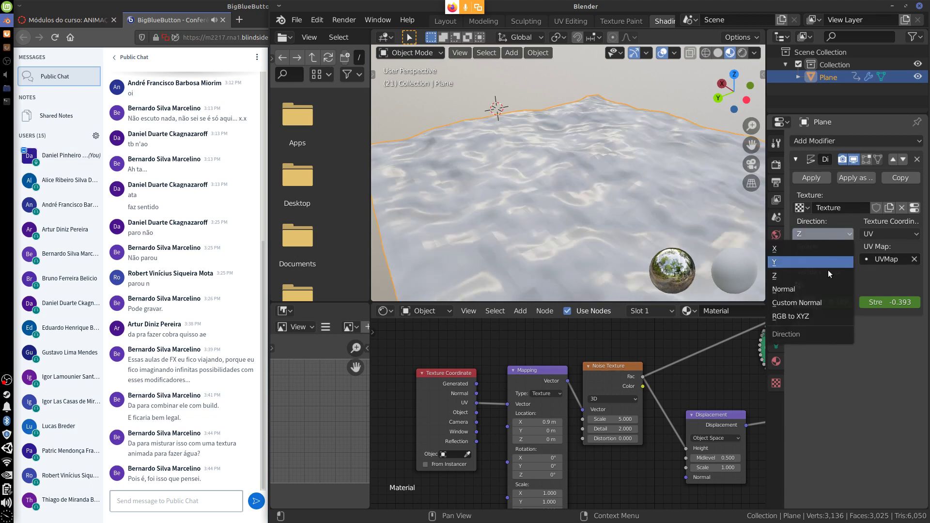
# - Set the Displace modifier's direction to Custom Normal and the Mapping node's X location to 1 m
pyautogui.click(819, 304)
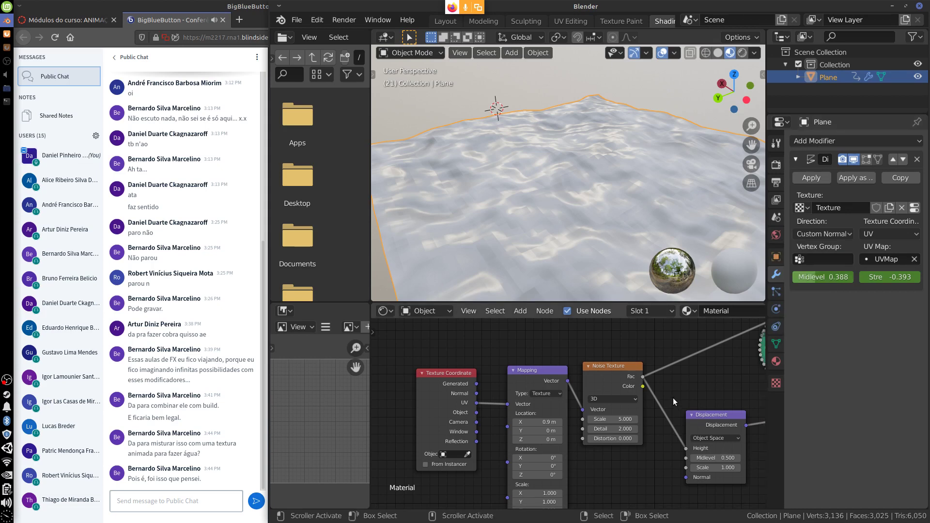
pyautogui.moveTo(667, 360); pyautogui.dragTo(640, 347, button='middle')
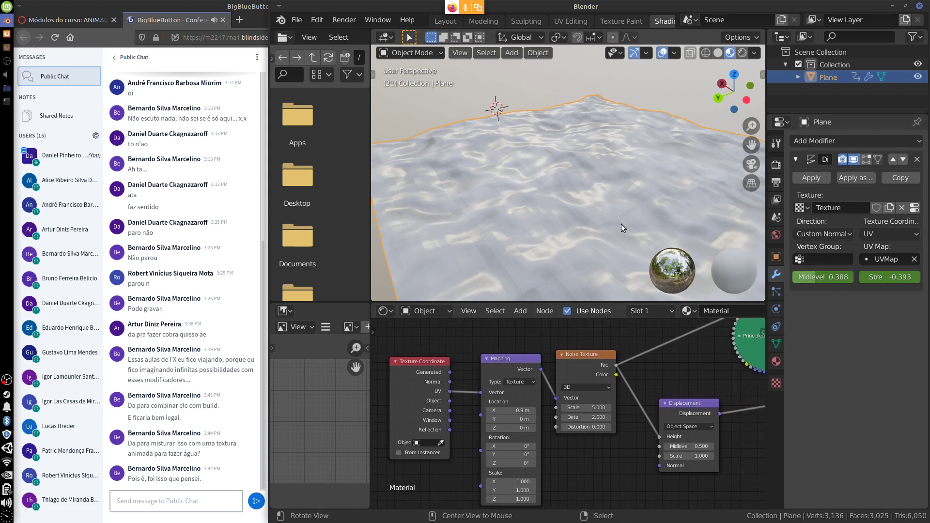
pyautogui.moveTo(621, 224); pyautogui.dragTo(704, 233, button='middle')
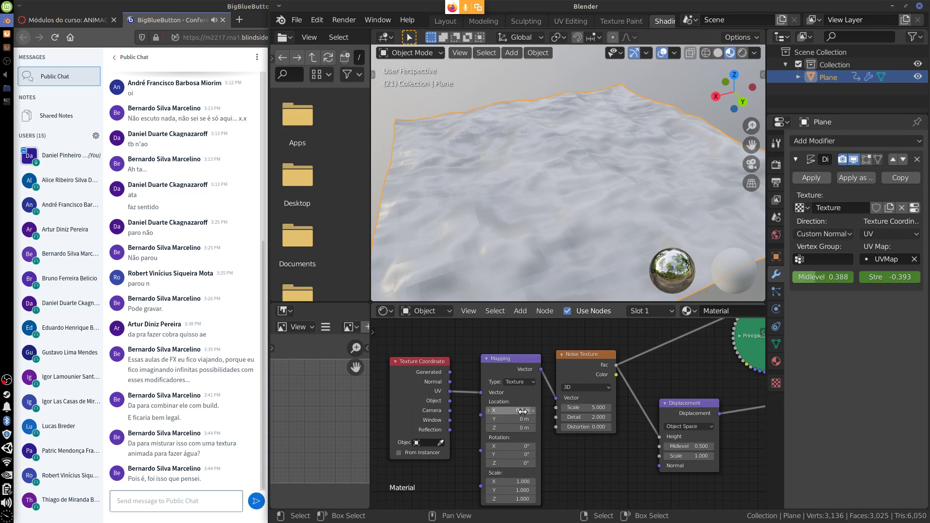
pyautogui.moveTo(512, 411); pyautogui.dragTo(517, 413)
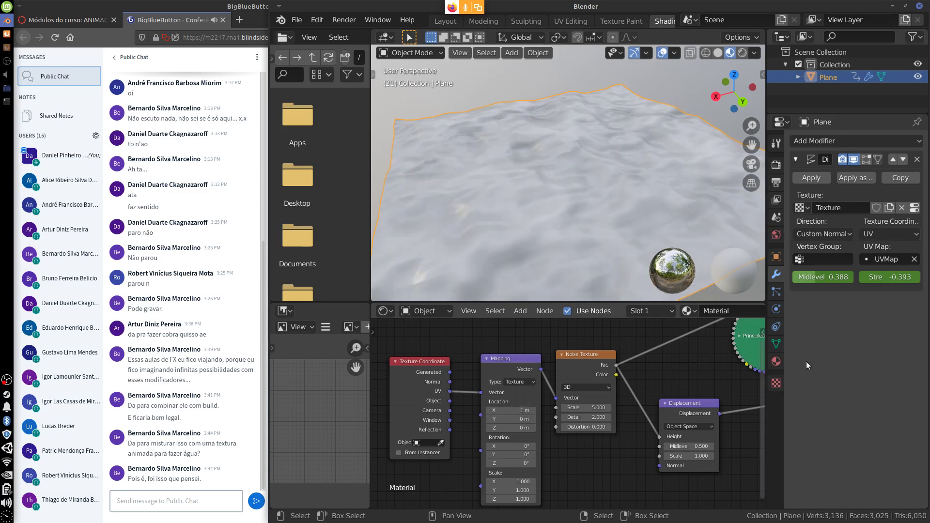
# - Examine the Displace texture's settings, the material's node tree and the texture and converter nodes that can be added
pyautogui.click(776, 383)
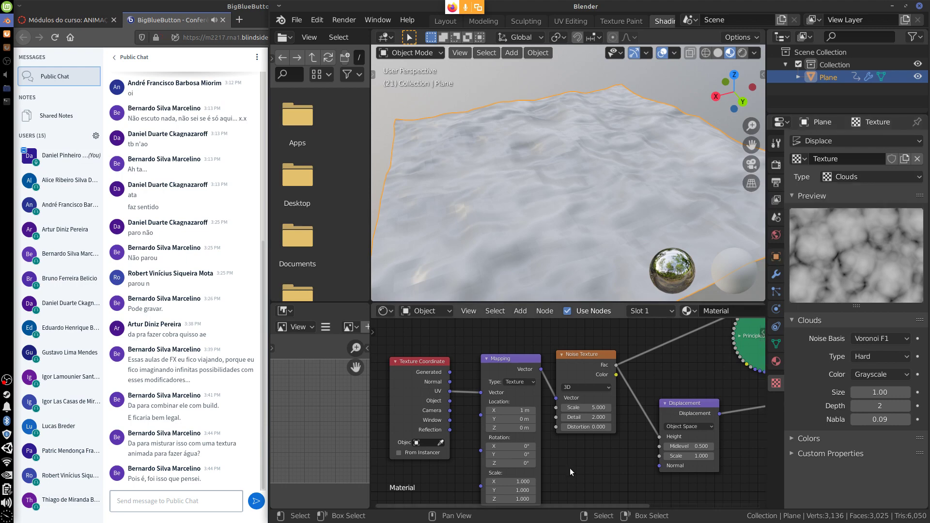
pyautogui.moveTo(578, 466); pyautogui.dragTo(734, 440, button='middle')
pyautogui.moveTo(557, 337); pyautogui.dragTo(441, 344)
pyautogui.moveTo(713, 437); pyautogui.dragTo(638, 434, button='middle')
pyautogui.moveTo(587, 328); pyautogui.dragTo(463, 338)
pyautogui.moveTo(675, 323); pyautogui.dragTo(579, 329)
pyautogui.hotkey('shift', 'a')
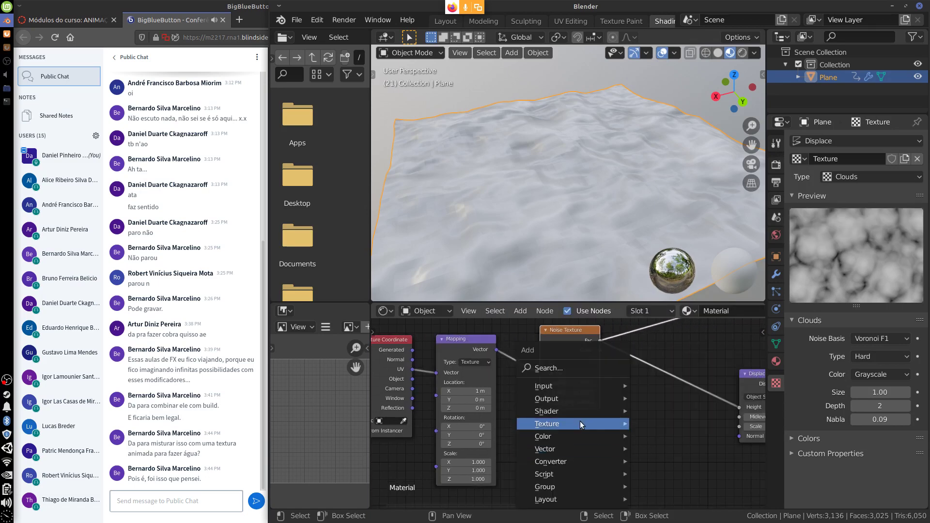
pyautogui.moveTo(579, 422)
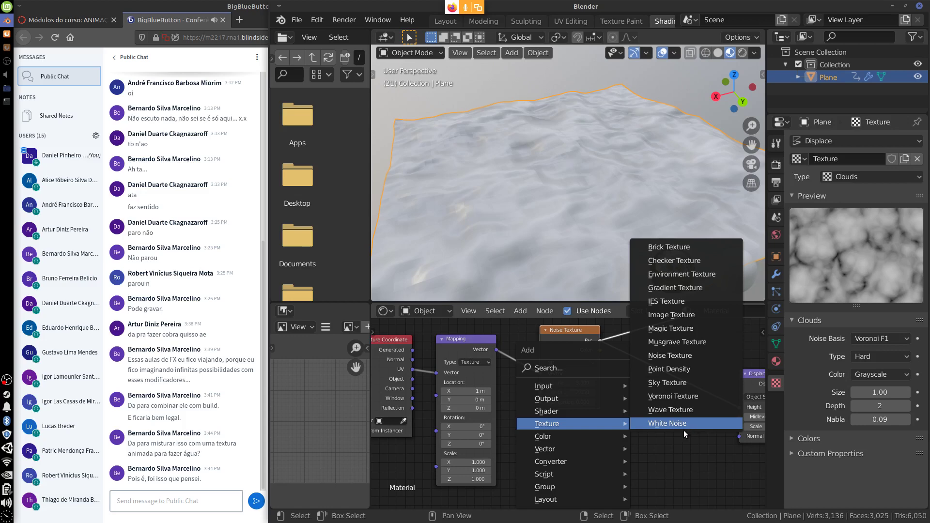
pyautogui.moveTo(601, 385)
pyautogui.moveTo(596, 436)
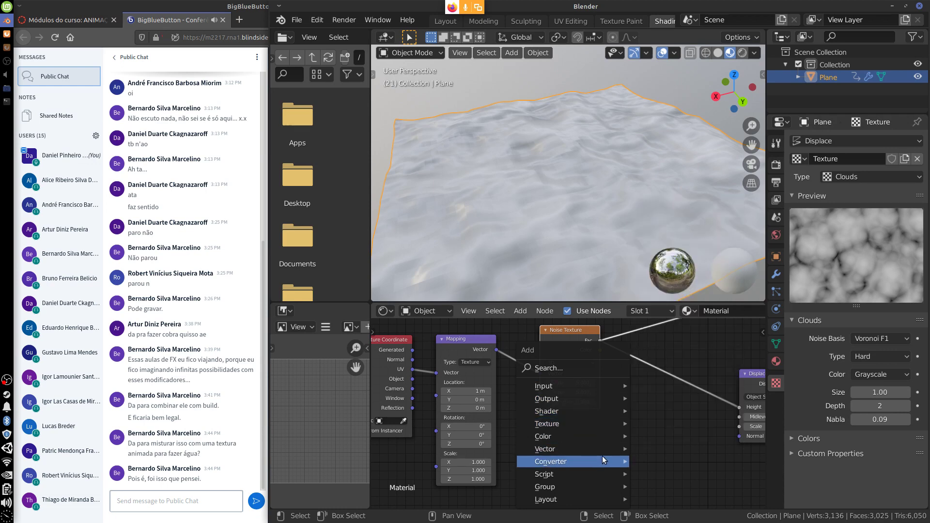
pyautogui.moveTo(603, 456)
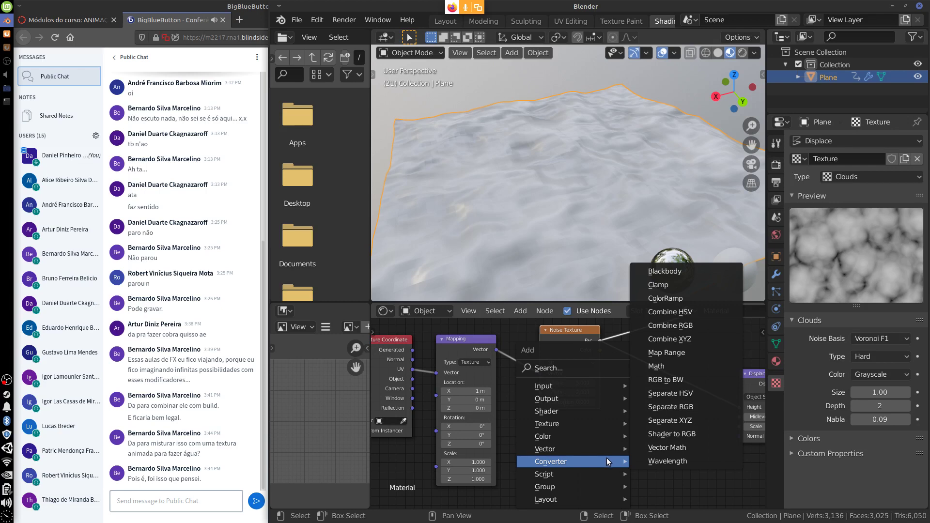
pyautogui.click(703, 497)
pyautogui.scroll(-2, 639, 417)
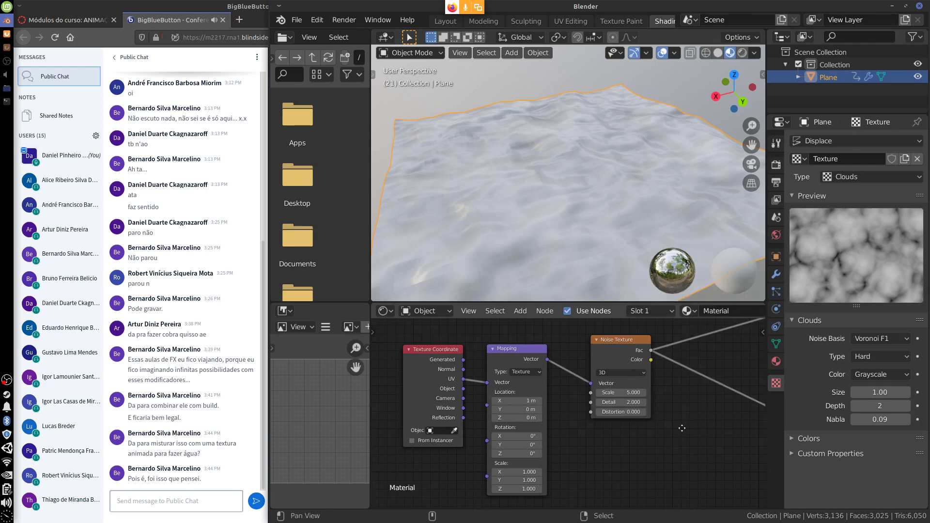
pyautogui.scroll(-3, 663, 409)
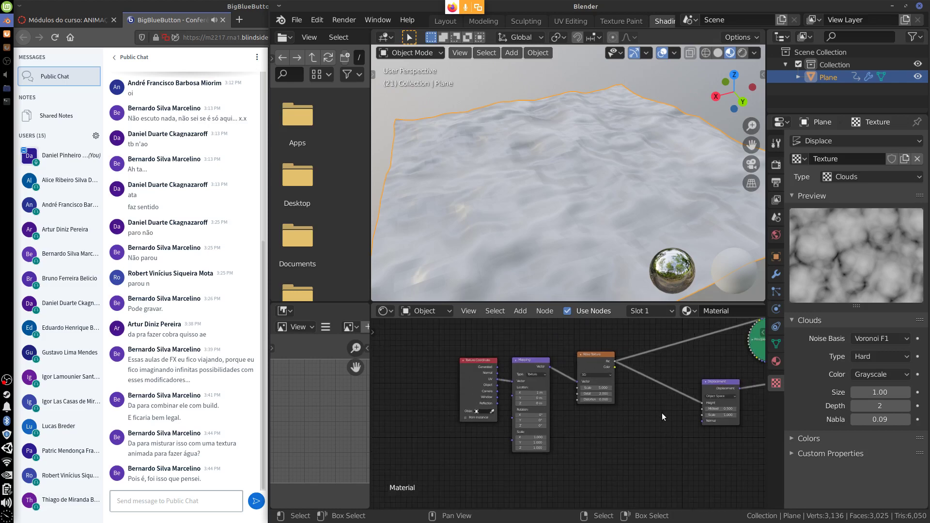
pyautogui.moveTo(661, 432); pyautogui.dragTo(611, 474, button='middle')
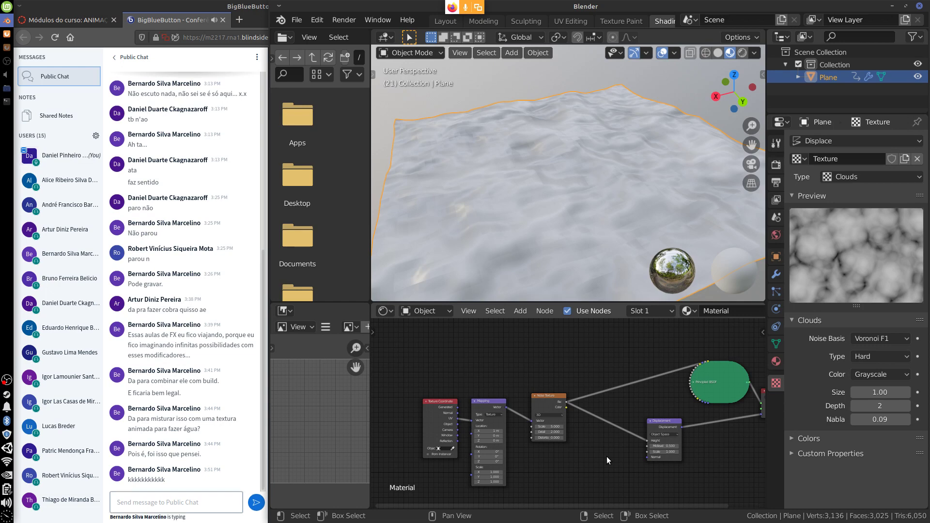
# - Switch to the Layout workspace and play the plane's displacement animation from its beginning
pyautogui.click(445, 21)
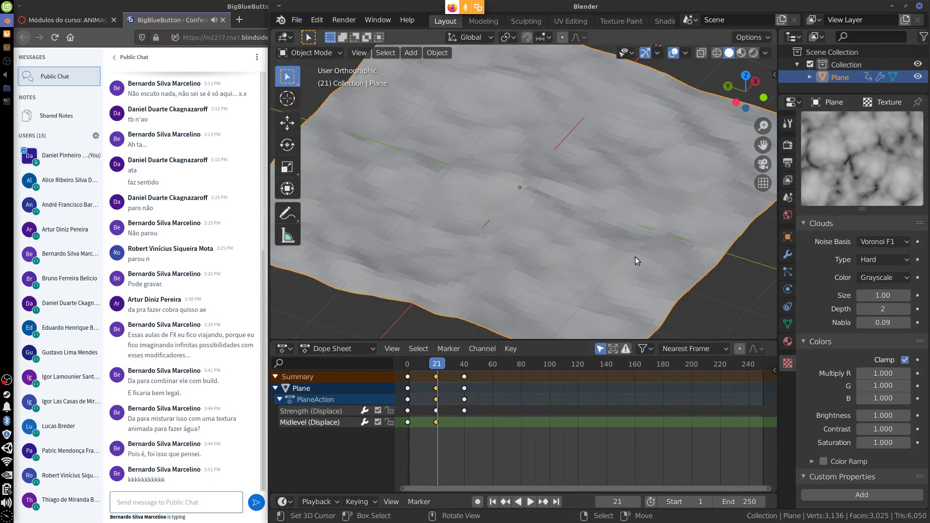
pyautogui.scroll(-3, 638, 262)
pyautogui.moveTo(432, 365); pyautogui.dragTo(408, 366)
pyautogui.press('space')
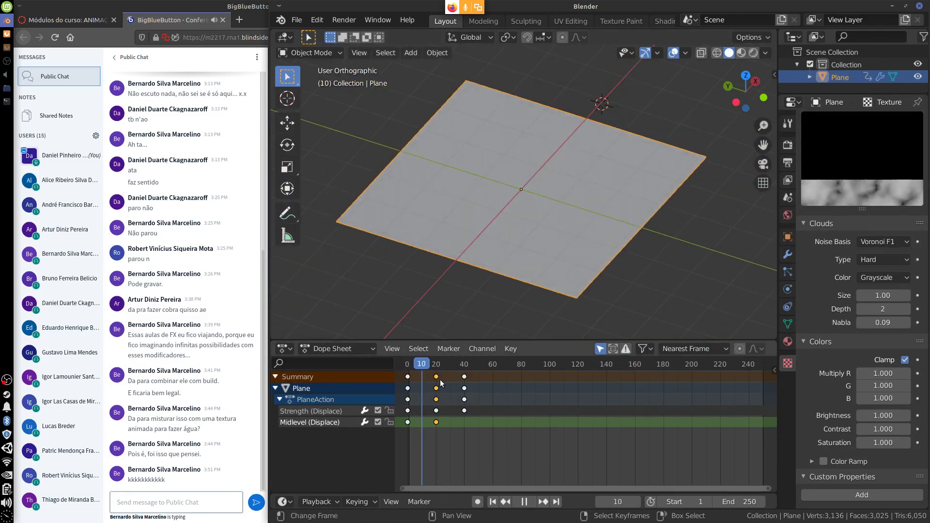
pyautogui.press('space')
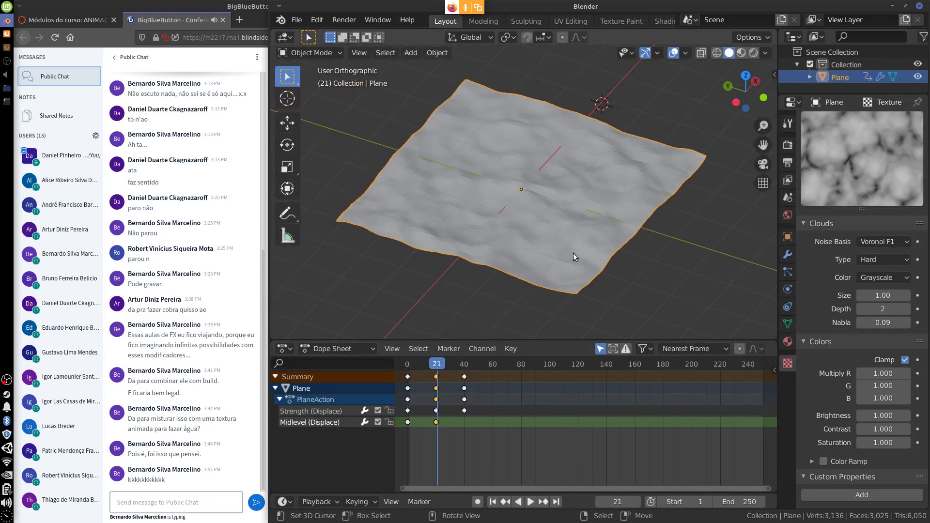
# - Create a new General file
pyautogui.click(296, 21)
pyautogui.moveTo(325, 32)
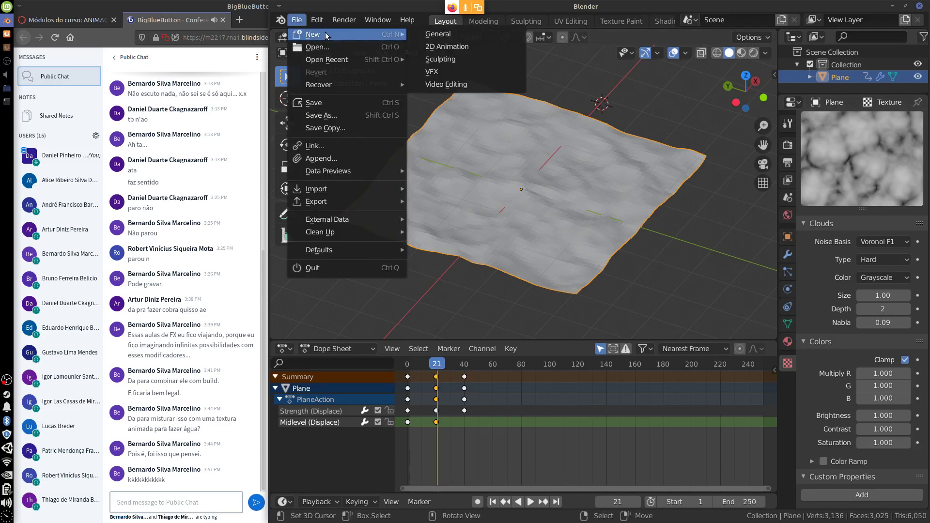
pyautogui.click(476, 37)
# - Delete the default camera and light from the scene
pyautogui.click(432, 252)
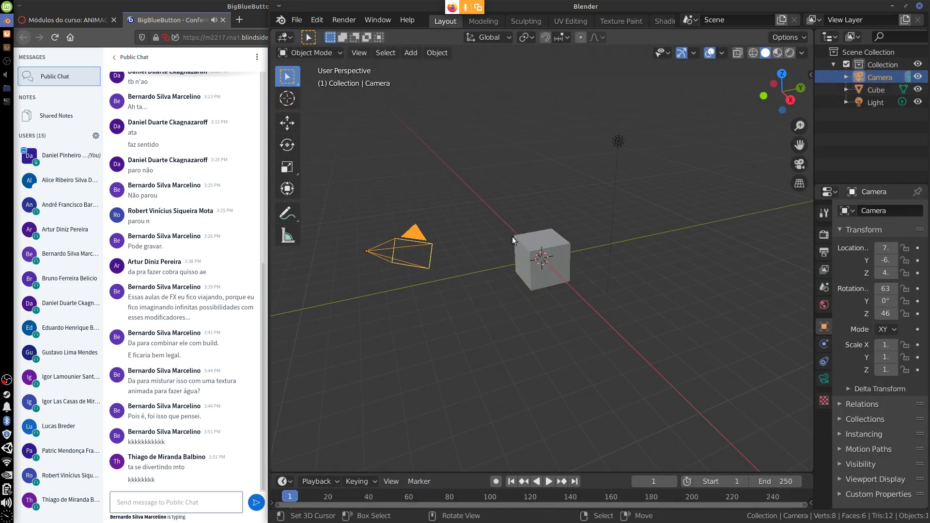
pyautogui.keyDown('shift'); pyautogui.click(619, 141); pyautogui.keyUp('shift')
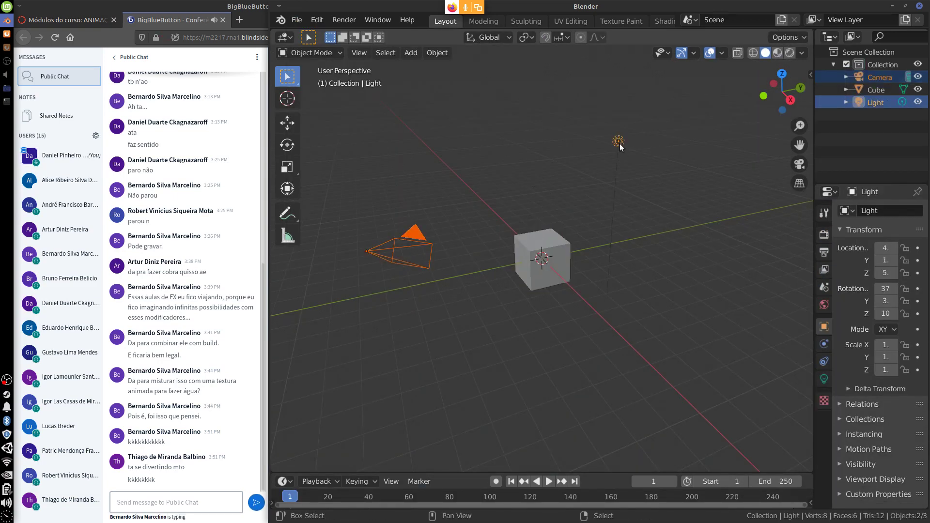
pyautogui.press('x')
pyautogui.click(616, 179)
pyautogui.scroll(4, 589, 306)
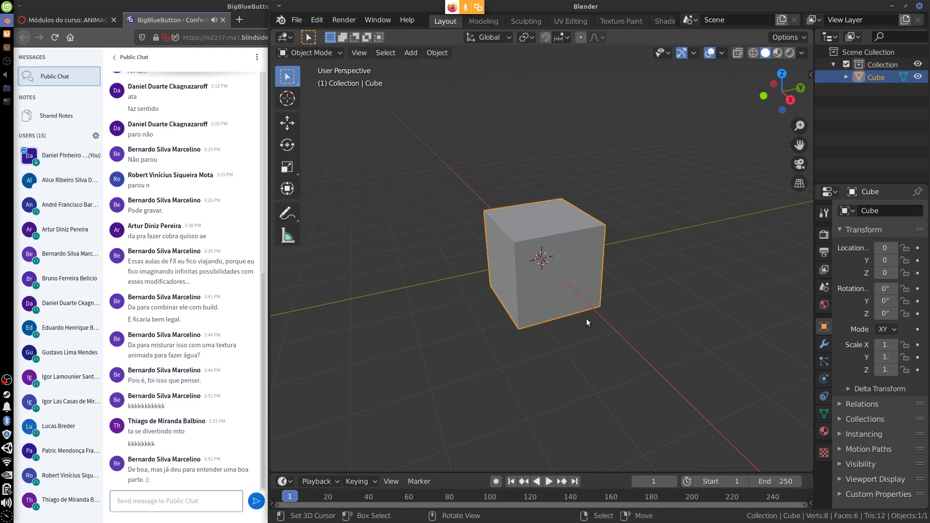
pyautogui.press('x')
pyautogui.click(571, 291)
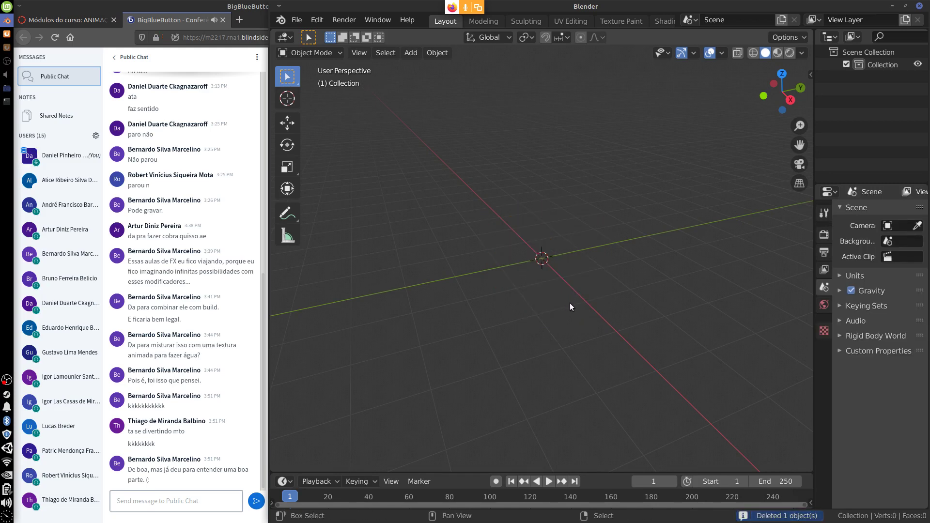
pyautogui.hotkey('ctrl', 'z')
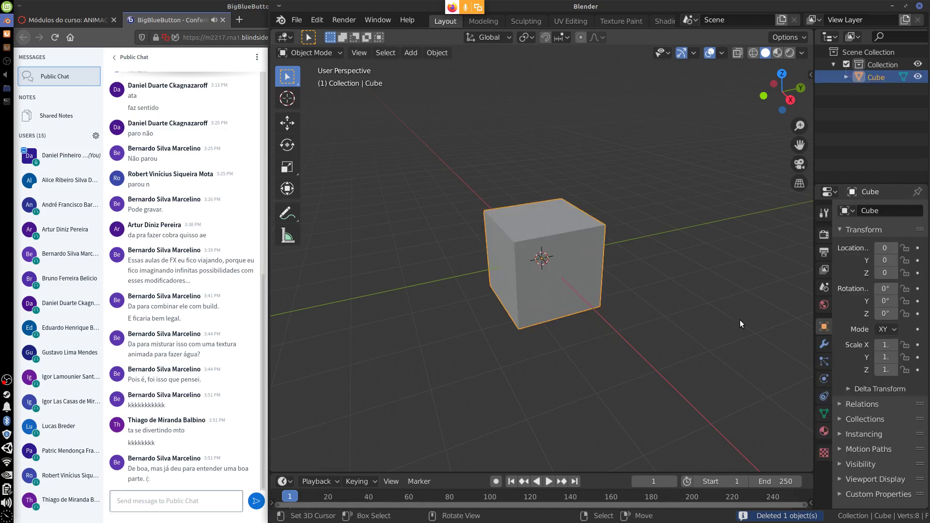
# - Look through the modifiers available for the cube, including the Hook modifier in the Deform group
pyautogui.click(823, 344)
pyautogui.click(870, 211)
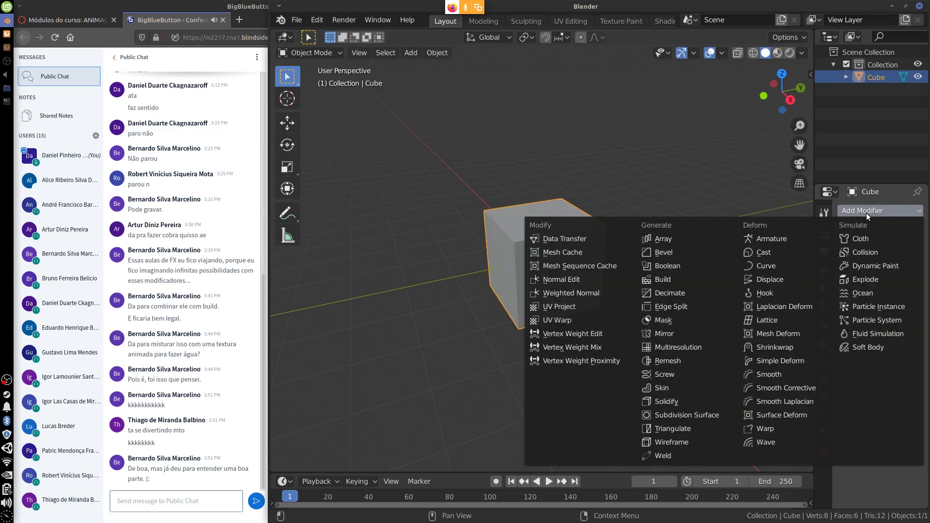
pyautogui.click(517, 300)
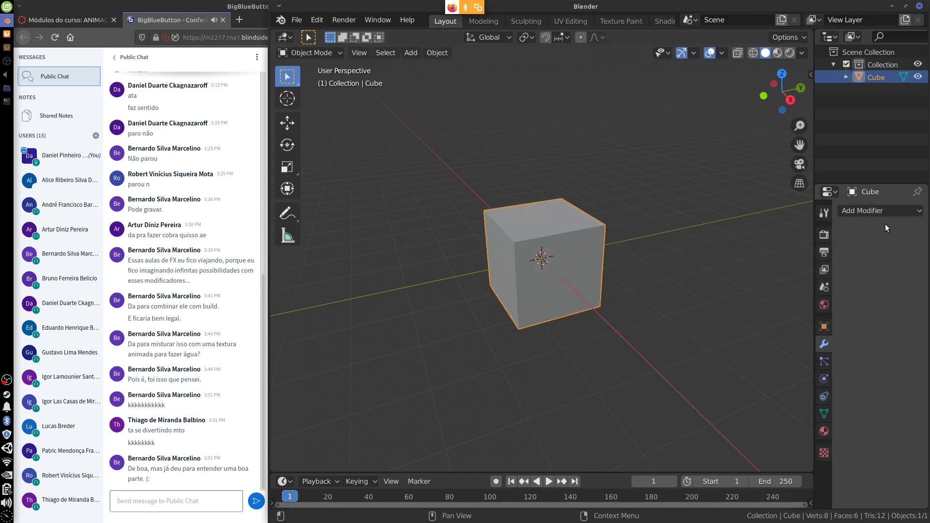
pyautogui.click(872, 210)
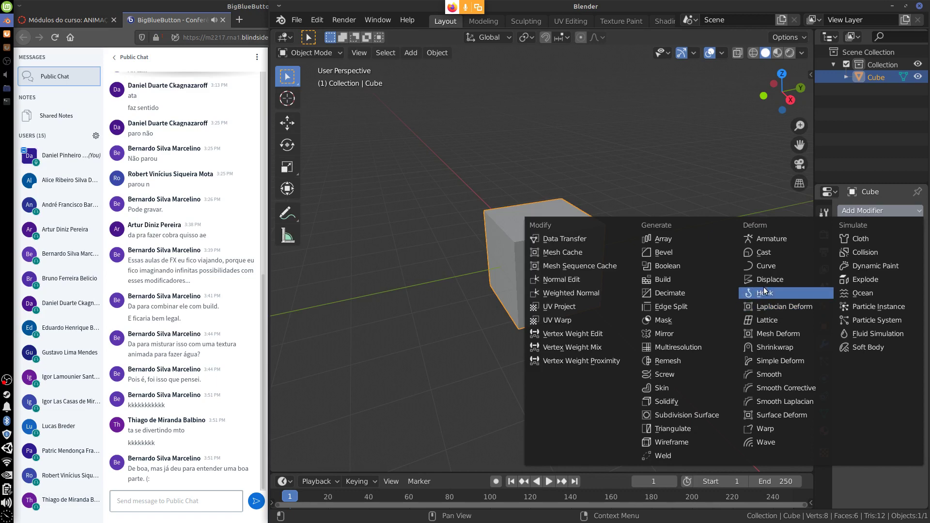
# - In Edit Mode, select the two vertices of one top edge of the cube and hook them to a new object
pyautogui.moveTo(553, 312); pyautogui.dragTo(594, 261, button='middle')
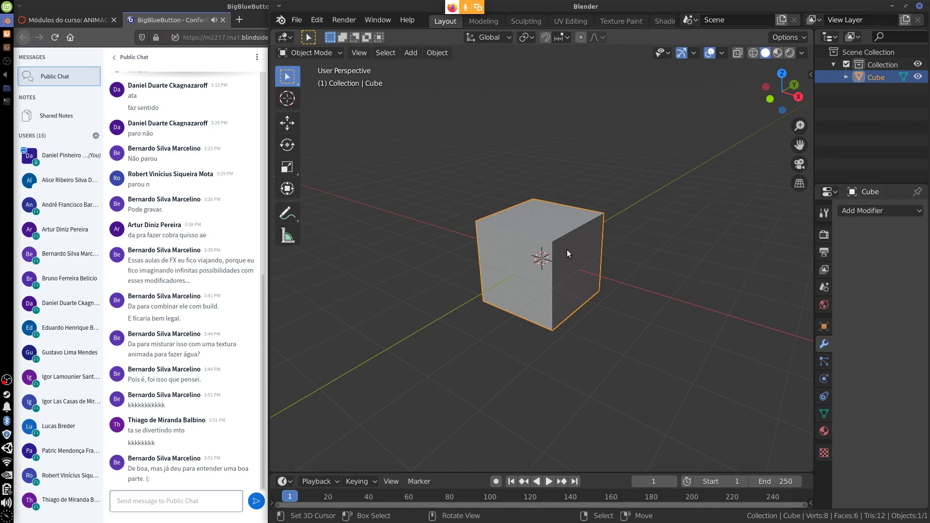
pyautogui.scroll(2, 566, 248)
pyautogui.press('Tab')
pyautogui.click(633, 194)
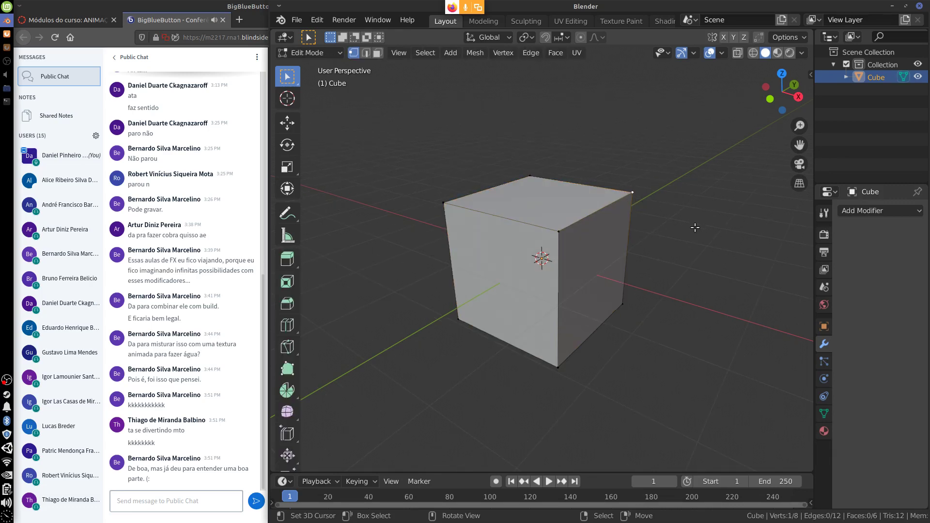
pyautogui.keyDown('shift'); pyautogui.click(562, 238); pyautogui.keyUp('shift')
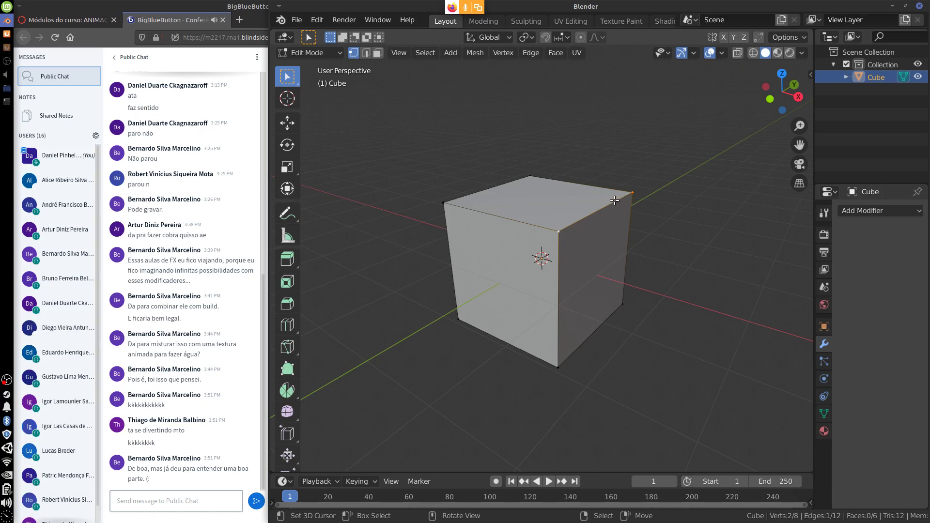
pyautogui.press('F3')
pyautogui.write('hook')
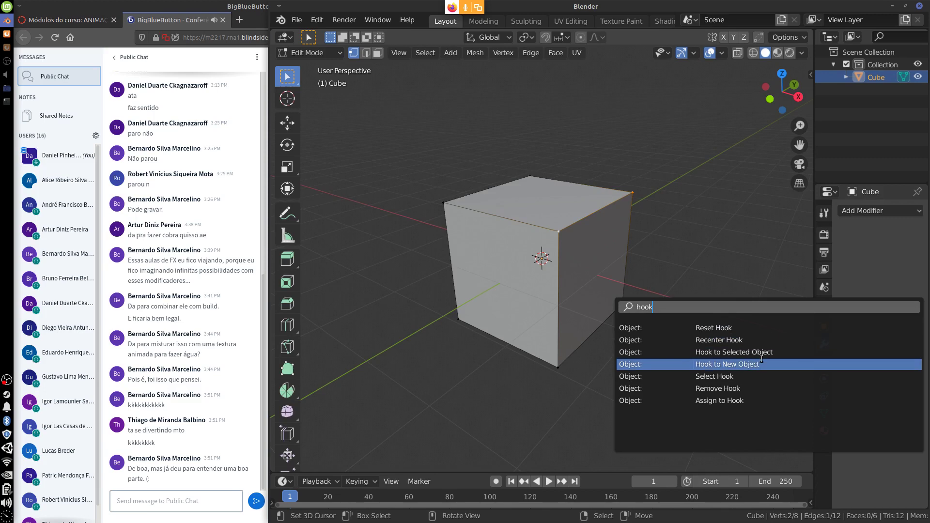
pyautogui.click(730, 365)
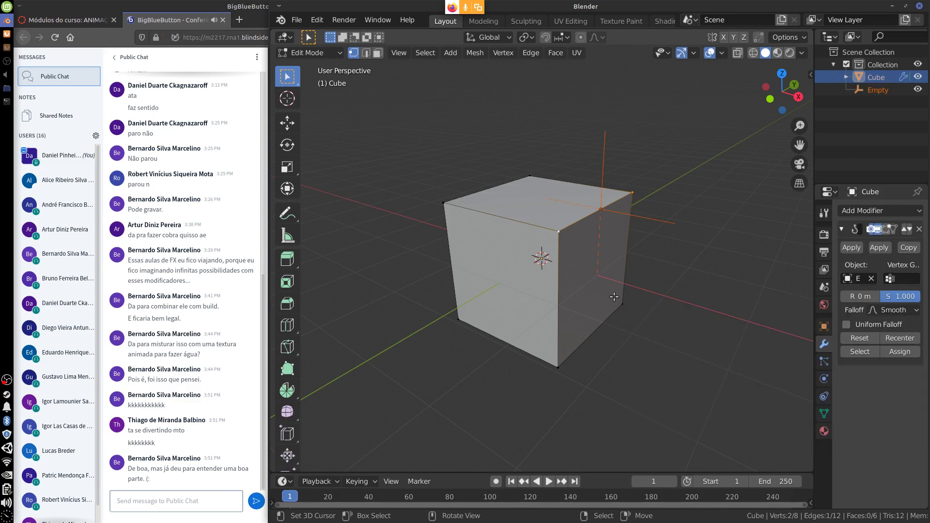
# - Return to Object Mode and test the hook by moving the Empty, then cancel the move
pyautogui.moveTo(609, 305); pyautogui.dragTo(651, 201, button='middle')
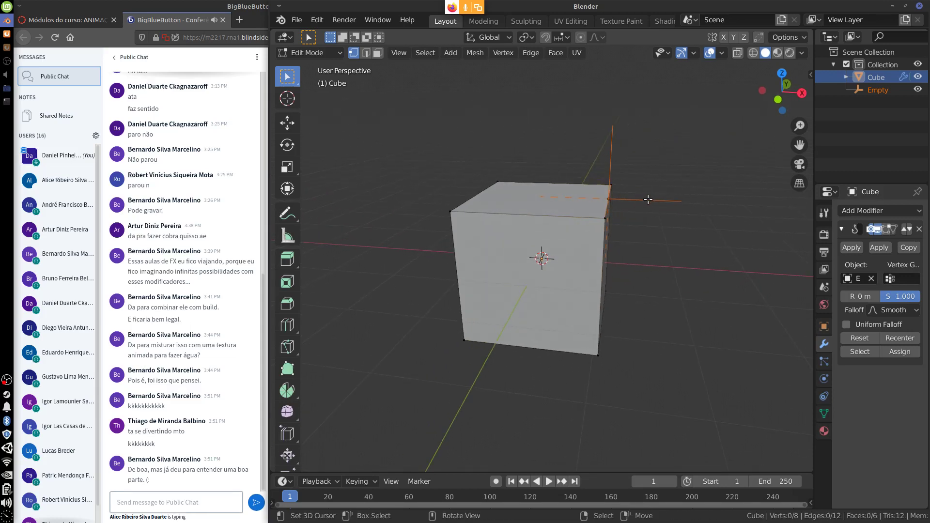
pyautogui.press('Tab')
pyautogui.click(646, 201)
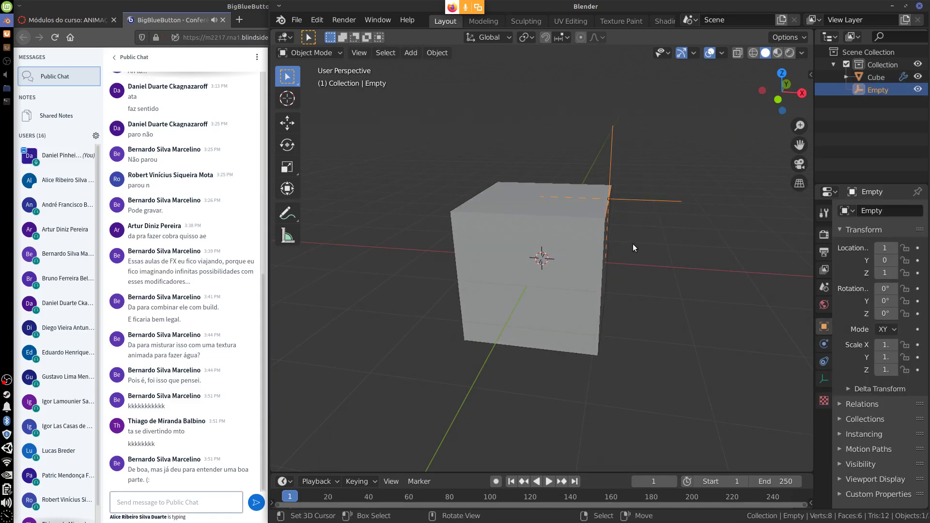
pyautogui.press('g')
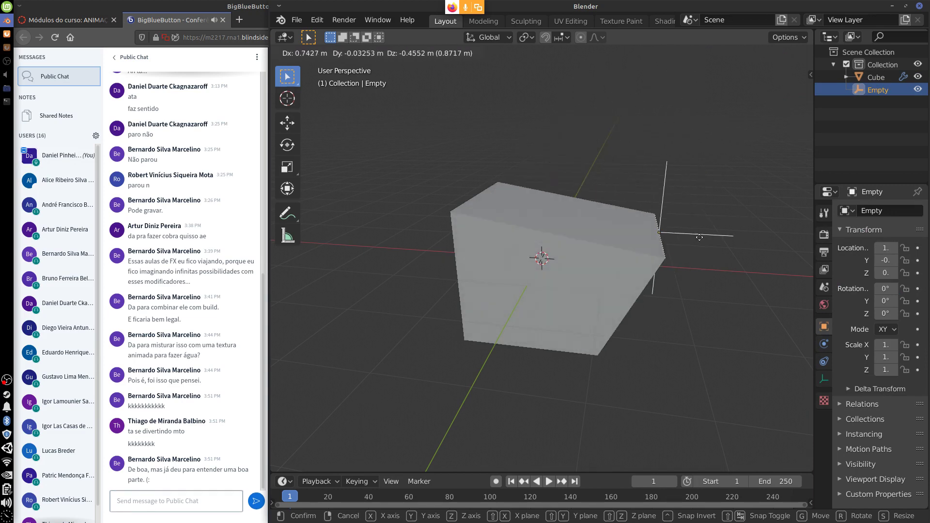
pyautogui.press('Escape')
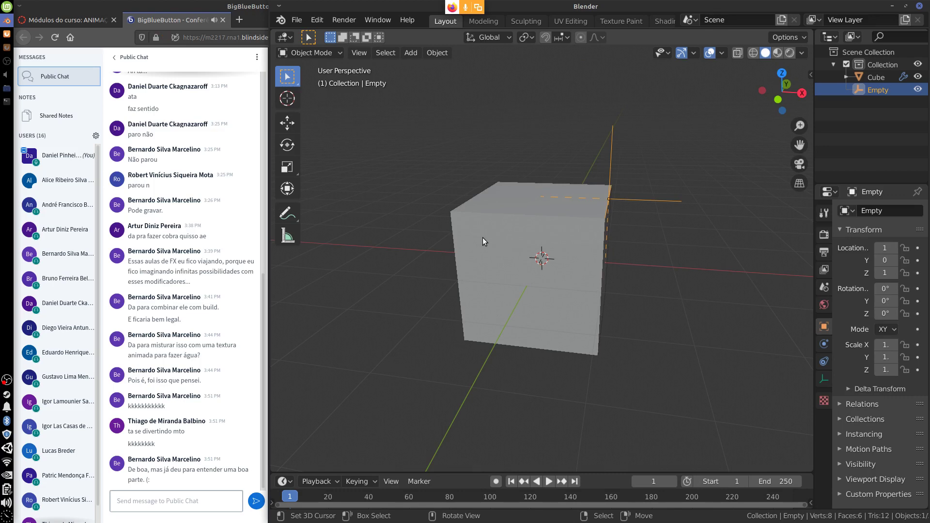
# - Select the cube and widen the properties area showing its Hook modifier settings
pyautogui.click(576, 243)
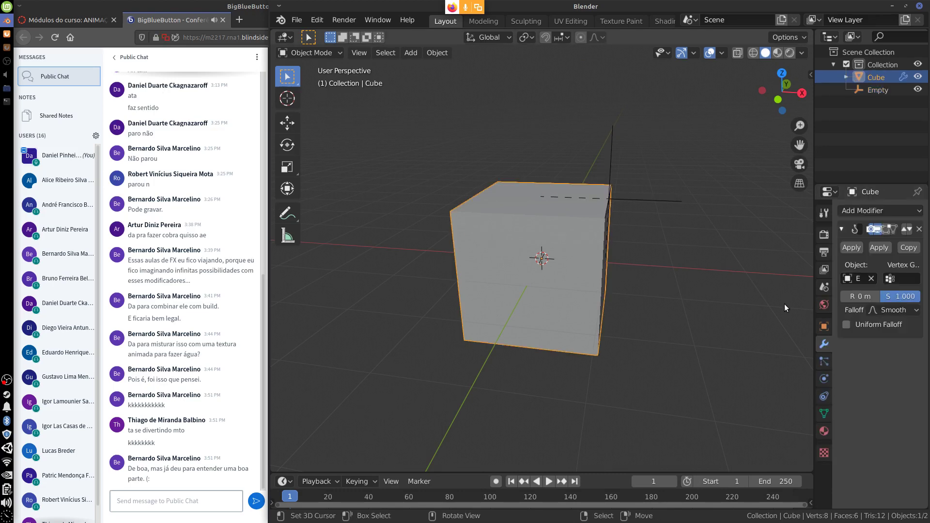
pyautogui.moveTo(814, 367); pyautogui.dragTo(738, 384)
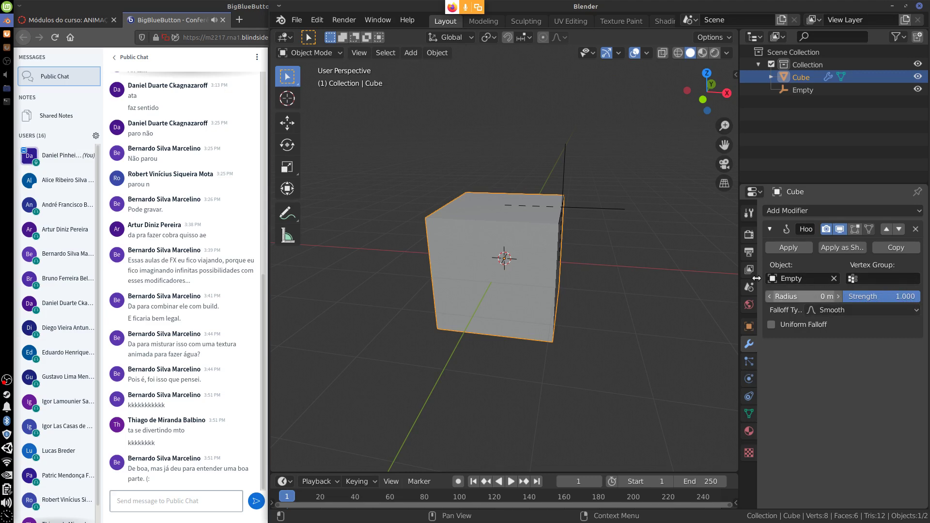
# - Select the Empty hooked to the cube's top edge and test moving it, then cancel the move
pyautogui.click(584, 206)
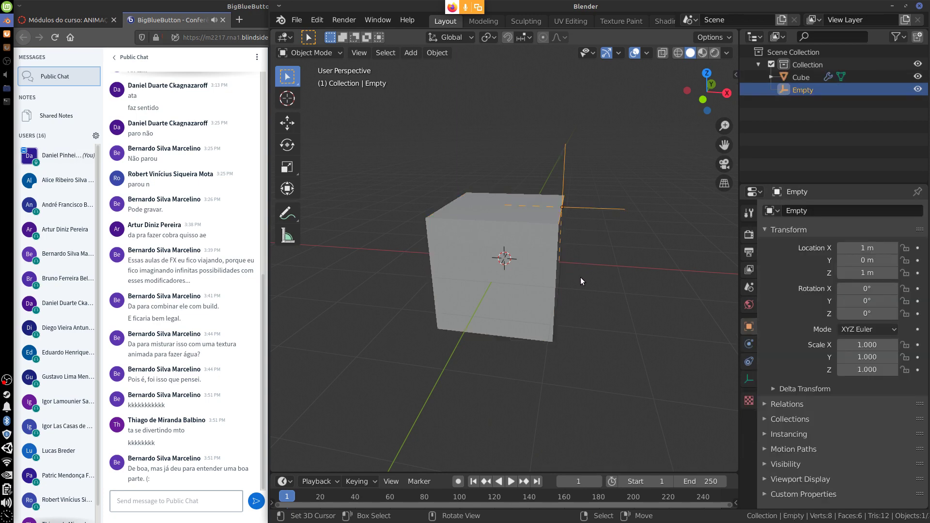
pyautogui.press('g')
pyautogui.rightClick(579, 254)
pyautogui.moveTo(541, 330); pyautogui.dragTo(574, 334, button='middle')
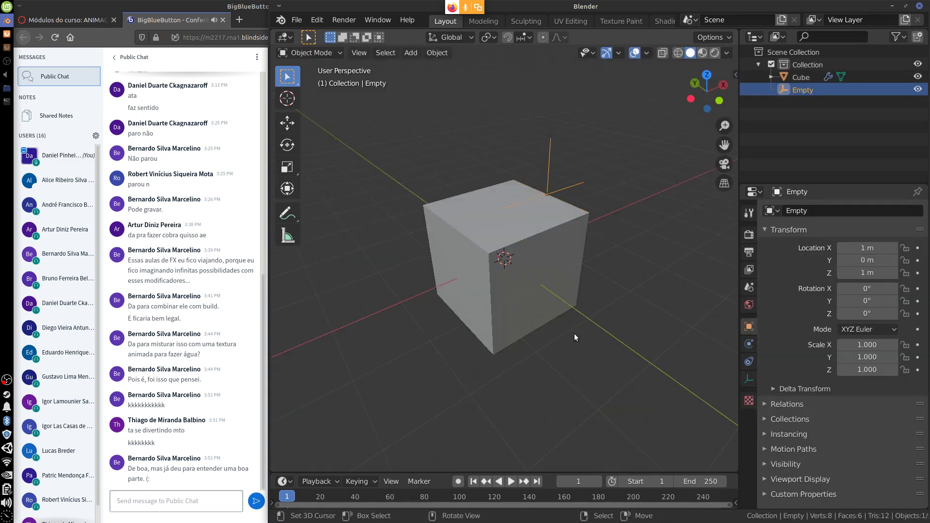
# - Enter Edit Mode on the cube, select one unhooked top corner vertex and look up the Hook to New Object command
pyautogui.click(489, 254)
pyautogui.press('Tab')
pyautogui.moveTo(527, 287); pyautogui.dragTo(514, 336, button='middle')
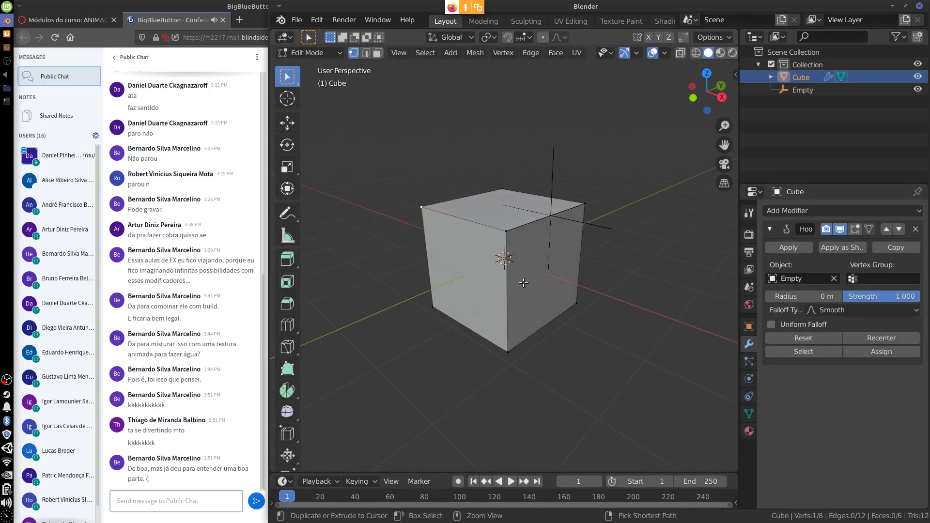
pyautogui.hotkey('ctrl', 'h')
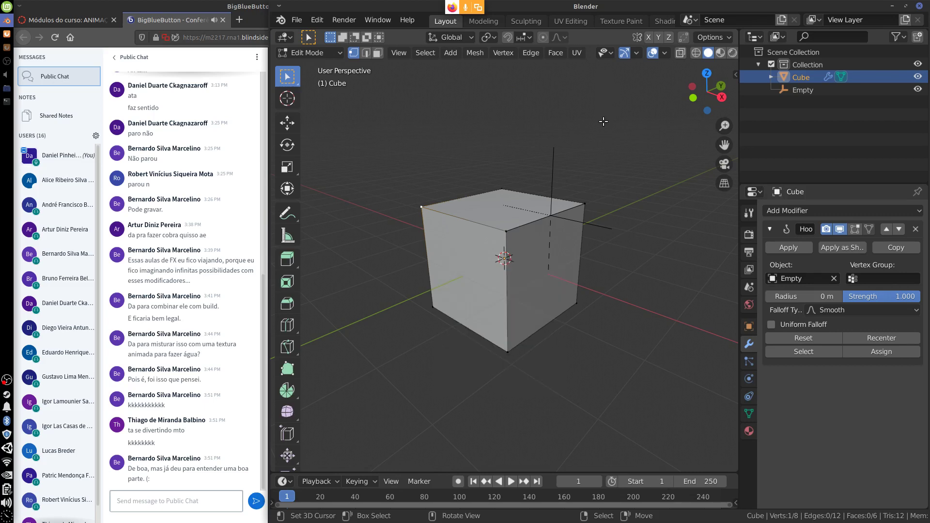
pyautogui.press('F3')
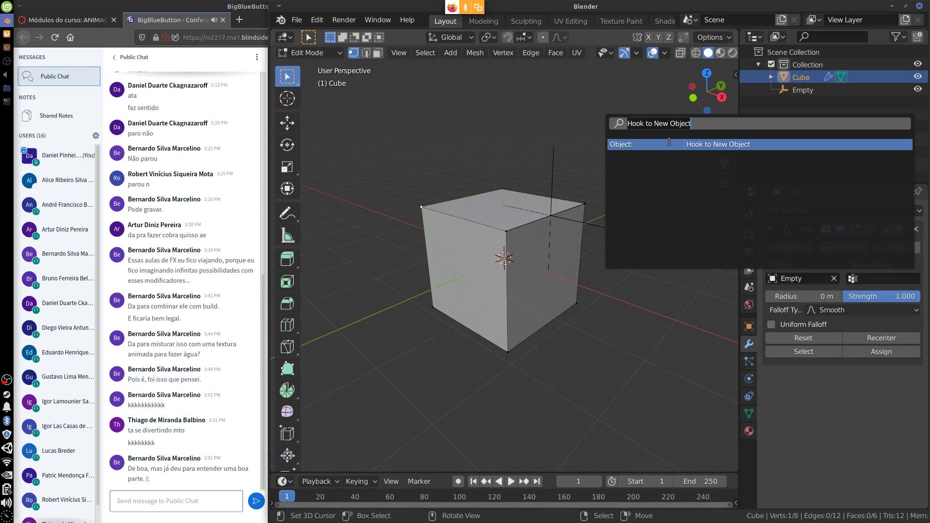
pyautogui.press('Escape')
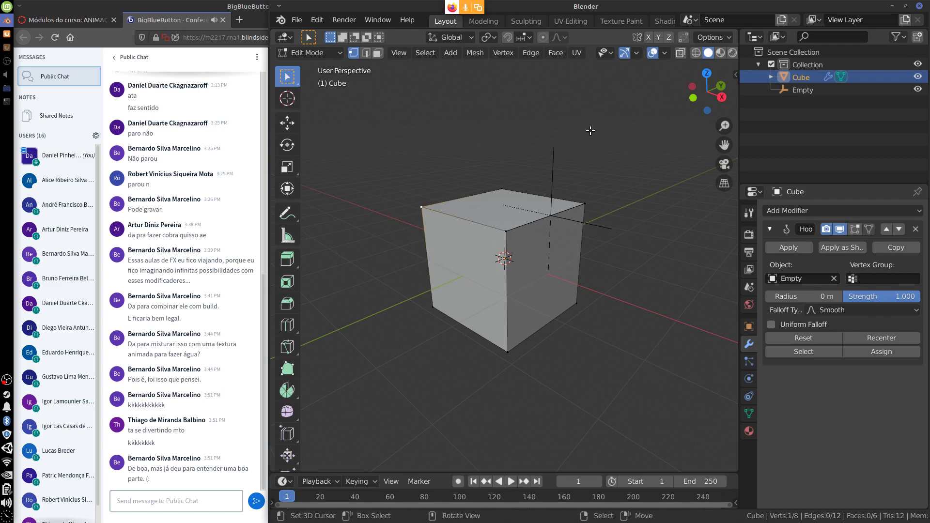
pyautogui.moveTo(594, 114)
pyautogui.mouseDown()
pyautogui.moveTo(592, 132)
pyautogui.moveTo(610, 115)
pyautogui.moveTo(614, 130)
pyautogui.moveTo(627, 118)
pyautogui.moveTo(638, 127)
pyautogui.moveTo(590, 119)
pyautogui.moveTo(618, 116)
pyautogui.moveTo(625, 99)
pyautogui.moveTo(655, 108)
pyautogui.moveTo(634, 147)
pyautogui.moveTo(640, 168)
pyautogui.mouseUp()
pyautogui.moveTo(642, 156); pyautogui.dragTo(653, 154)
pyautogui.moveTo(653, 143); pyautogui.dragTo(654, 169)
pyautogui.moveTo(623, 70); pyautogui.dragTo(658, 73)
pyautogui.moveTo(642, 213); pyautogui.dragTo(647, 224)
pyautogui.moveTo(646, 177)
pyautogui.mouseDown()
pyautogui.moveTo(649, 209)
pyautogui.moveTo(656, 206)
pyautogui.moveTo(643, 259)
pyautogui.mouseUp()
pyautogui.moveTo(642, 246)
pyautogui.mouseDown()
pyautogui.moveTo(655, 244)
pyautogui.moveTo(655, 257)
pyautogui.moveTo(665, 237)
pyautogui.moveTo(678, 240)
pyautogui.mouseUp()
pyautogui.moveTo(687, 224)
pyautogui.mouseDown()
pyautogui.moveTo(687, 256)
pyautogui.moveTo(700, 252)
pyautogui.moveTo(658, 211)
pyautogui.moveTo(695, 215)
pyautogui.mouseUp()
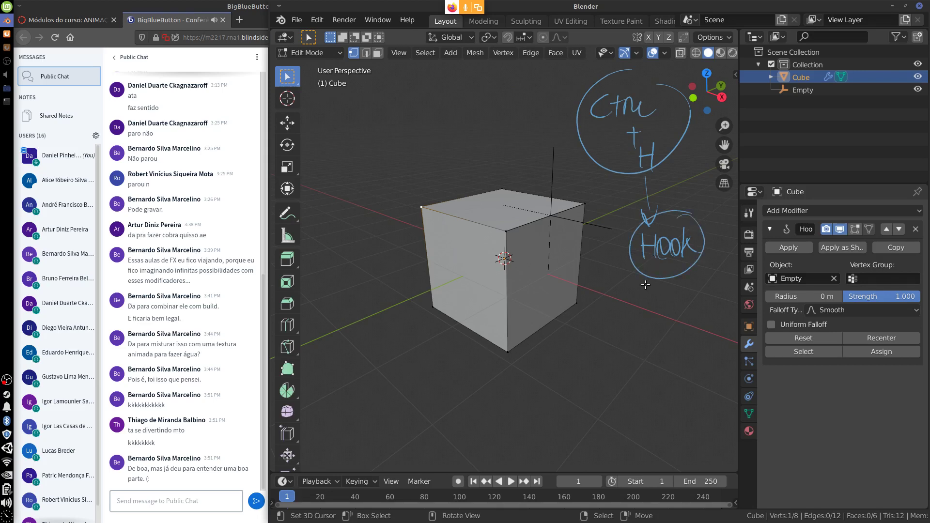
pyautogui.moveTo(693, 267)
pyautogui.mouseDown()
pyautogui.moveTo(669, 263)
pyautogui.moveTo(649, 227)
pyautogui.moveTo(683, 250)
pyautogui.moveTo(654, 155)
pyautogui.moveTo(683, 127)
pyautogui.moveTo(601, 95)
pyautogui.moveTo(584, 131)
pyautogui.moveTo(678, 131)
pyautogui.moveTo(681, 101)
pyautogui.moveTo(629, 111)
pyautogui.moveTo(651, 128)
pyautogui.moveTo(588, 87)
pyautogui.mouseUp()
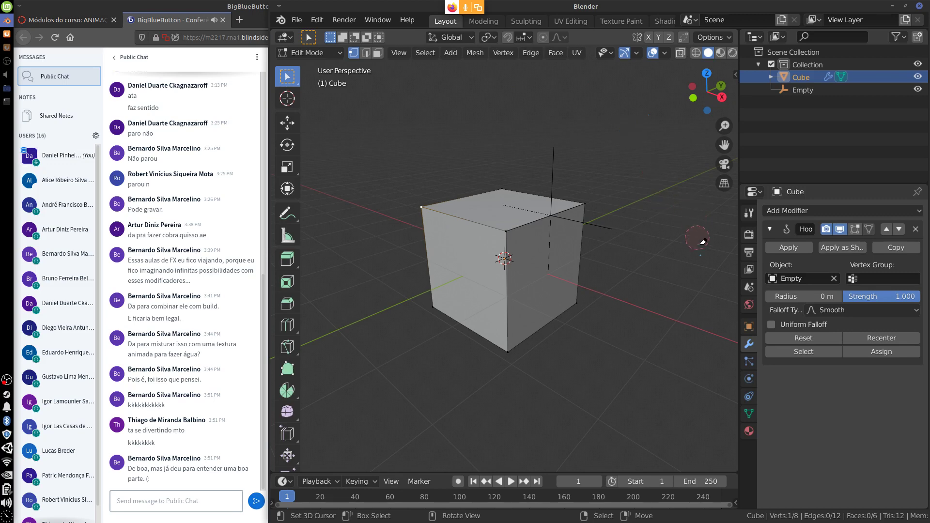
# - Hook the selected top corner vertex and the other unhooked top corner vertex each to its own new object
pyautogui.hotkey('ctrl', 'h')
pyautogui.click(450, 220)
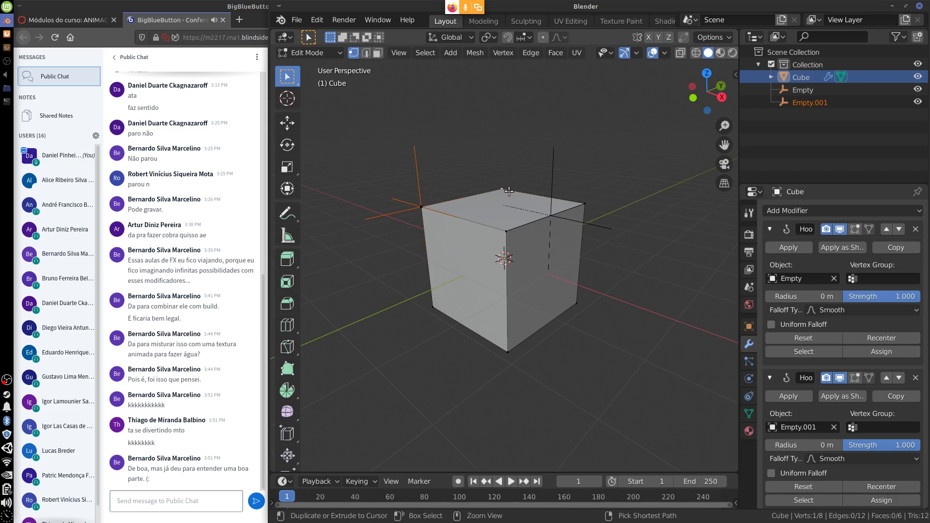
pyautogui.hotkey('ctrl', 'h')
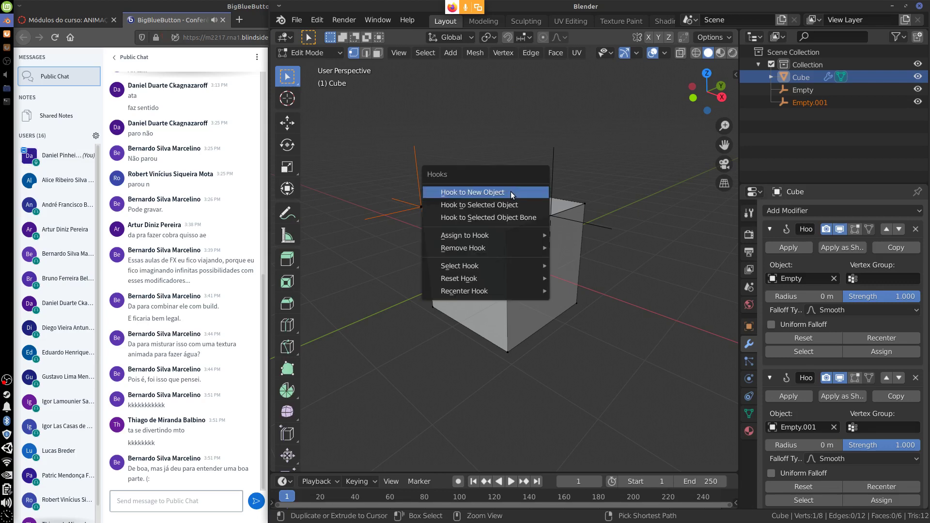
pyautogui.click(506, 192)
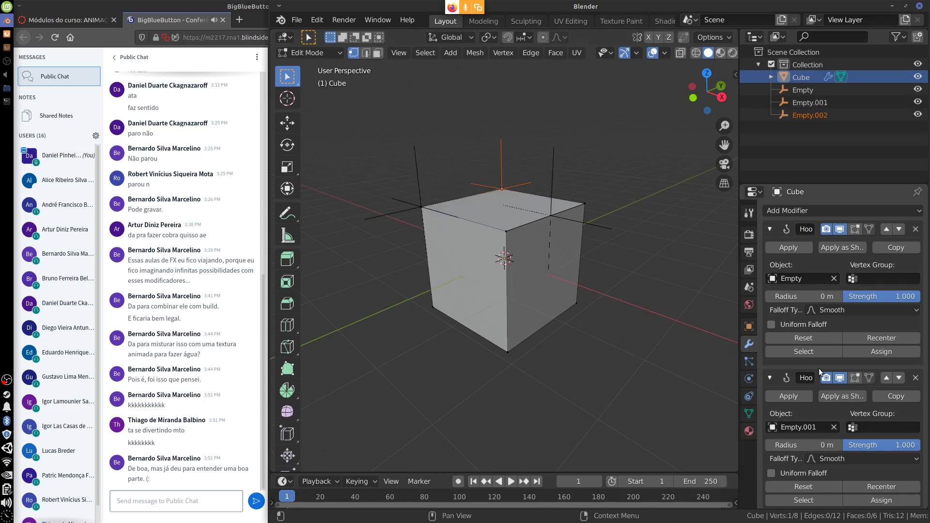
pyautogui.scroll(-6, 914, 467)
pyautogui.scroll(6, 914, 467)
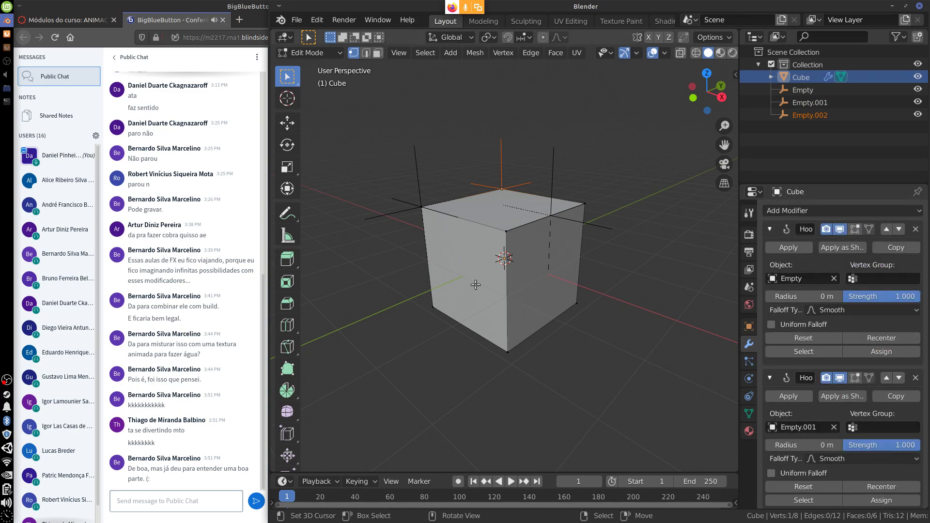
# - Return to Object Mode and move Empty.001 down to about Z 0.37 m, pulling its cube corner along
pyautogui.moveTo(465, 297); pyautogui.dragTo(580, 308, button='middle')
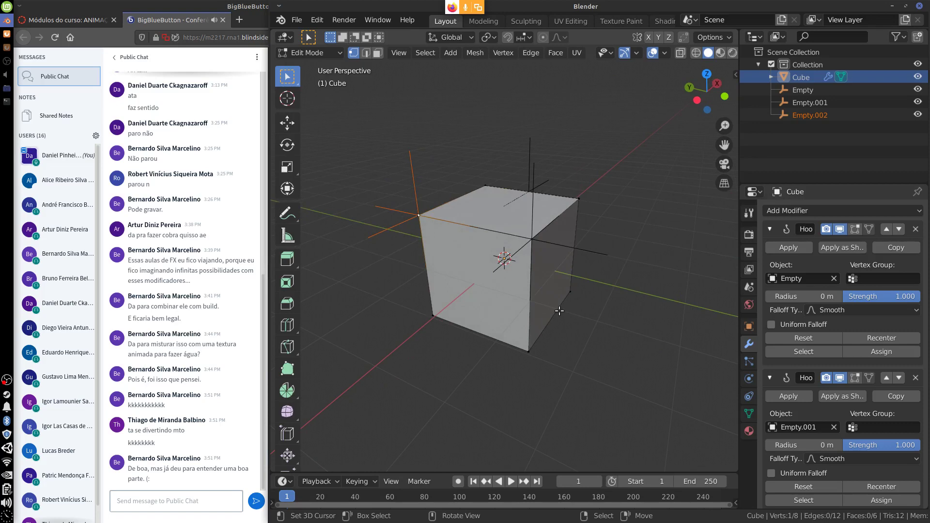
pyautogui.press('Tab')
pyautogui.click(546, 248)
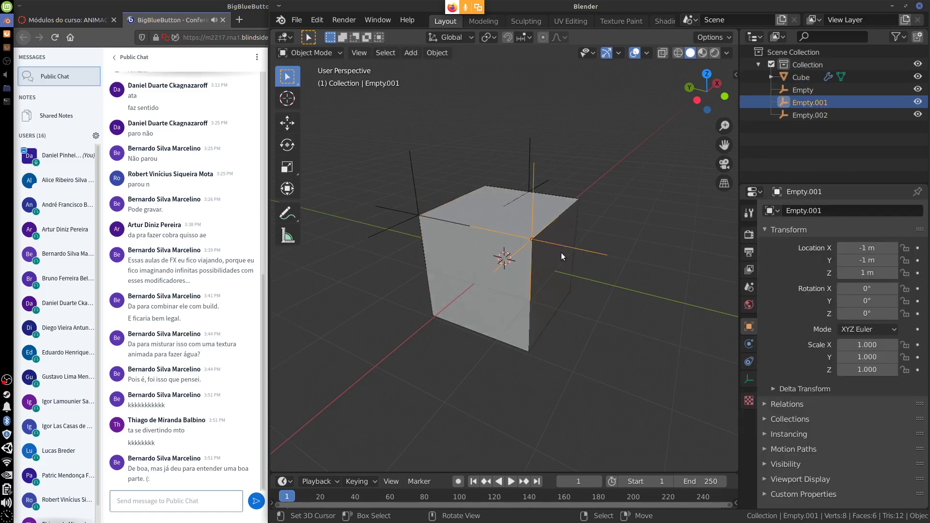
pyautogui.moveTo(560, 252); pyautogui.dragTo(553, 274, button='middle')
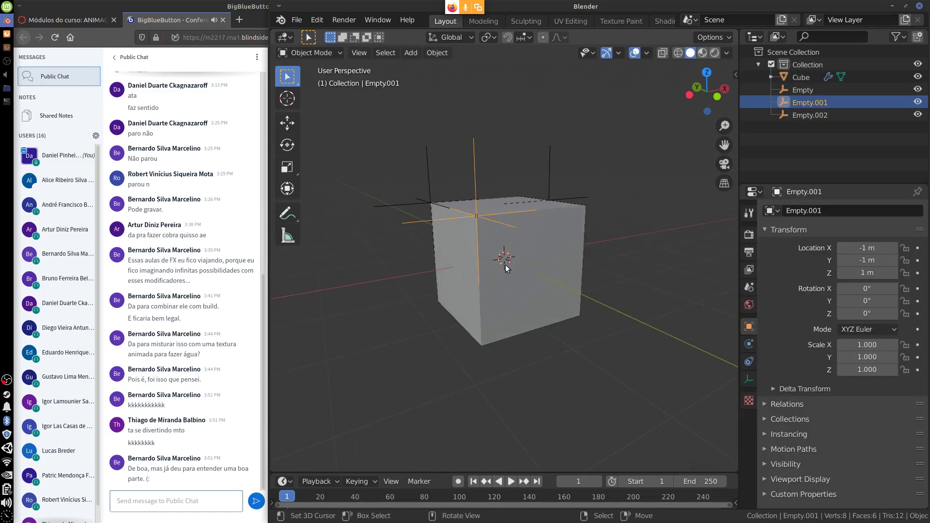
pyautogui.press('g')
pyautogui.click(510, 312)
pyautogui.click(463, 218)
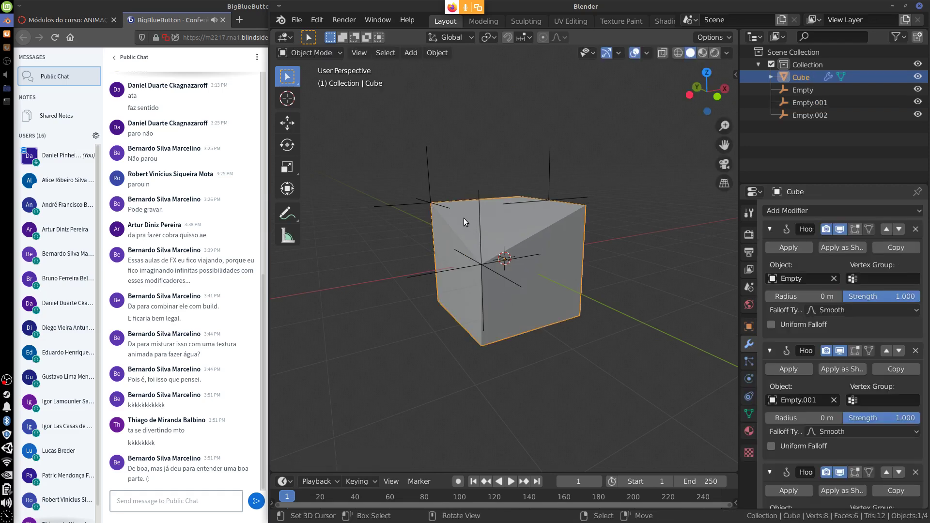
# - Move Empty.002 up and outward to about Z 1.46 m, and lower the top edge's Empty to about Z 0.07 m
pyautogui.click(436, 196)
pyautogui.press('g')
pyautogui.click(406, 165)
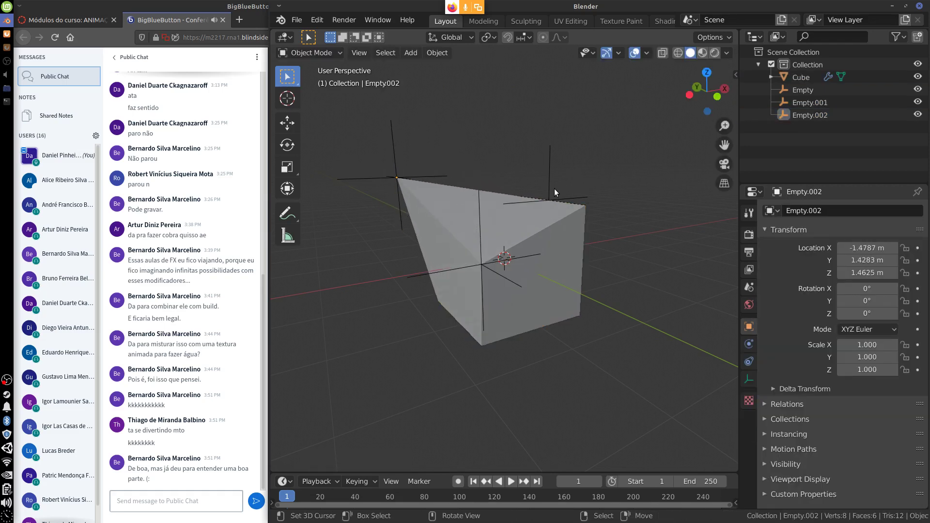
pyautogui.click(554, 188)
pyautogui.press('g')
pyautogui.click(582, 288)
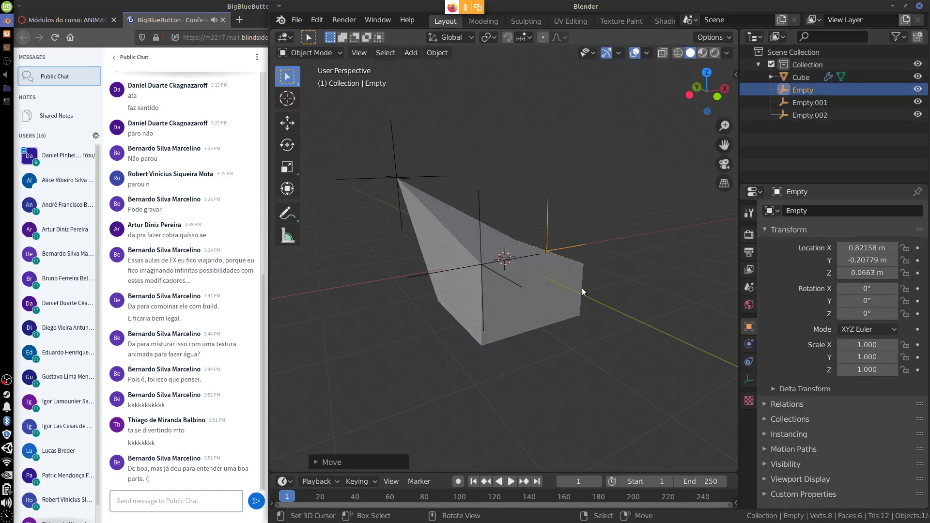
# - Move Empty.002 back down to about Z 0.16 m, lowering its raised cube corner
pyautogui.moveTo(582, 288); pyautogui.dragTo(533, 316, button='middle')
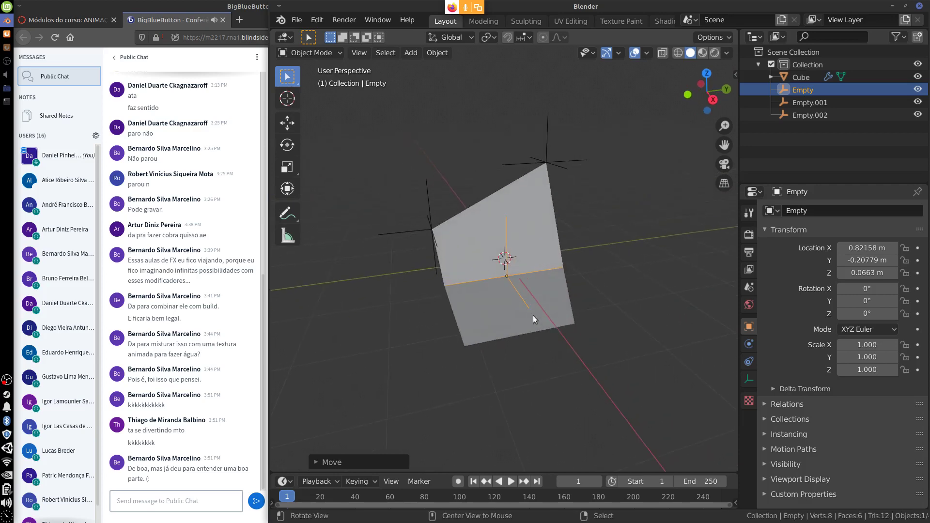
pyautogui.click(552, 160)
pyautogui.press('g')
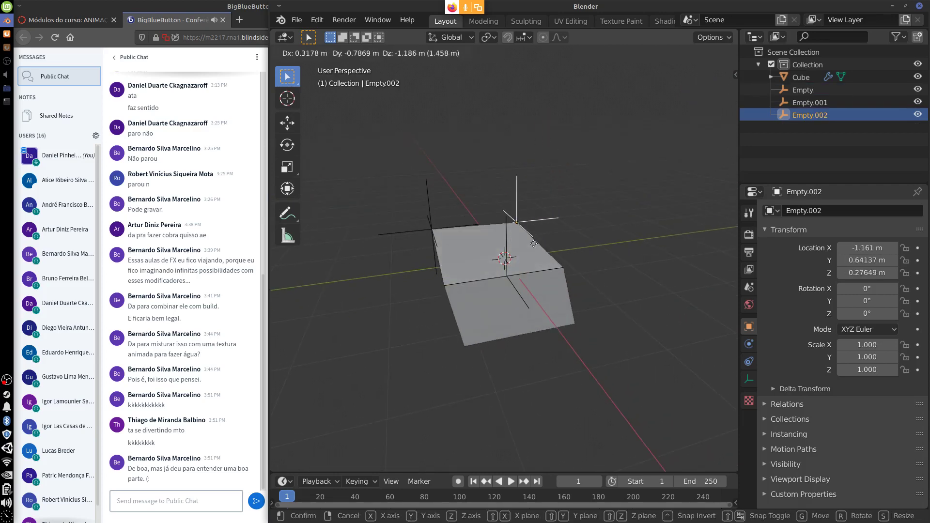
pyautogui.click(540, 247)
pyautogui.click(535, 219)
# - Select Empty.001 and Empty.002 together and test moving both, then cancel the move
pyautogui.click(451, 226)
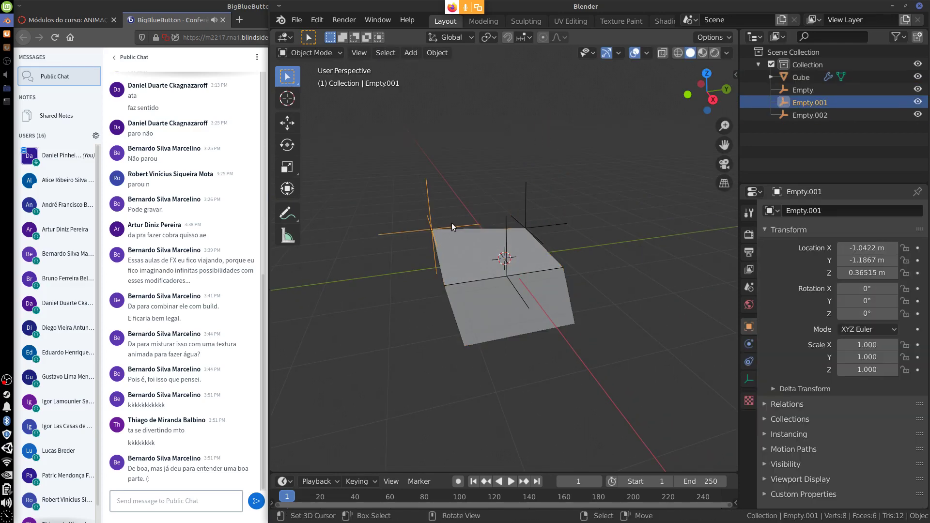
pyautogui.keyDown('shift'); pyautogui.click(542, 216); pyautogui.keyUp('shift')
pyautogui.press('g')
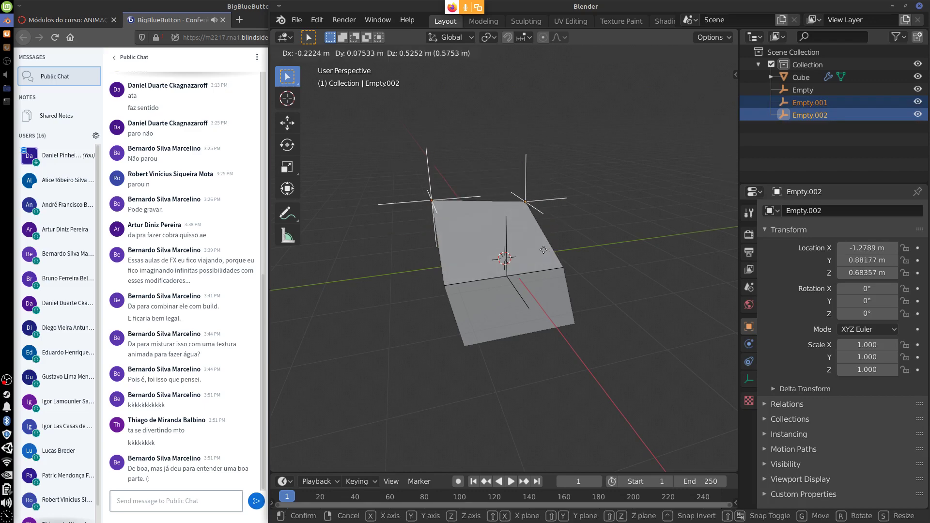
pyautogui.click(543, 221)
pyautogui.moveTo(558, 359); pyautogui.dragTo(564, 332, button='middle')
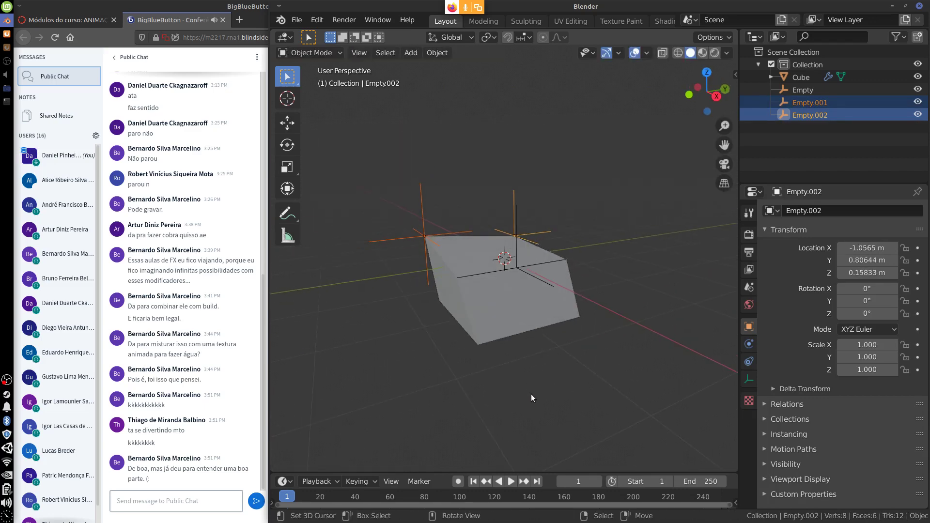
# - Select the Empty controlling the lowered edge and test moving it, then cancel the move
pyautogui.click(527, 275)
pyautogui.click(532, 277)
pyautogui.press('g')
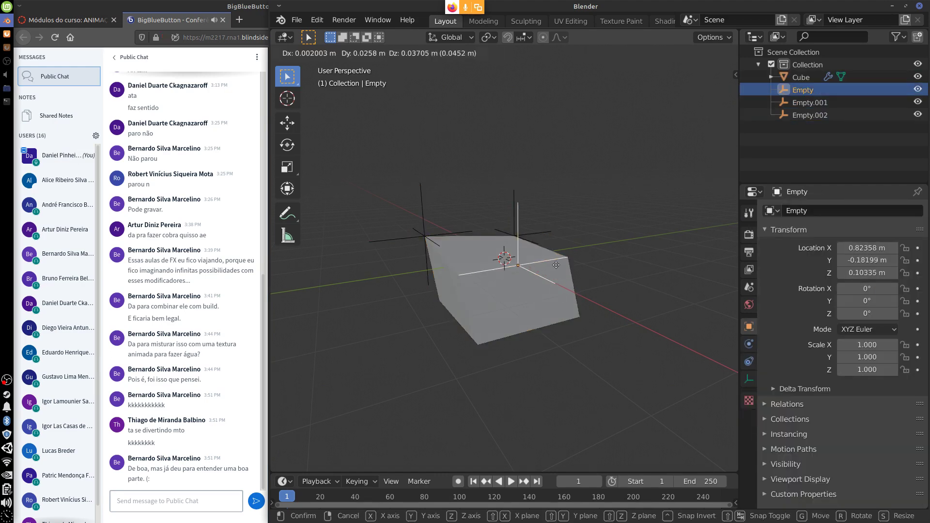
pyautogui.click(547, 283)
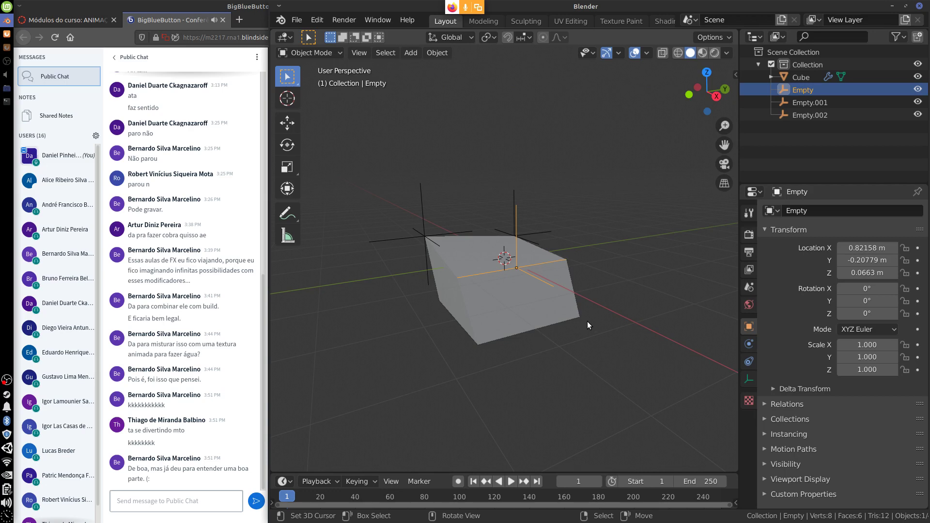
# - Select the cube and all three Empties and delete them from the scene
pyautogui.click(540, 290)
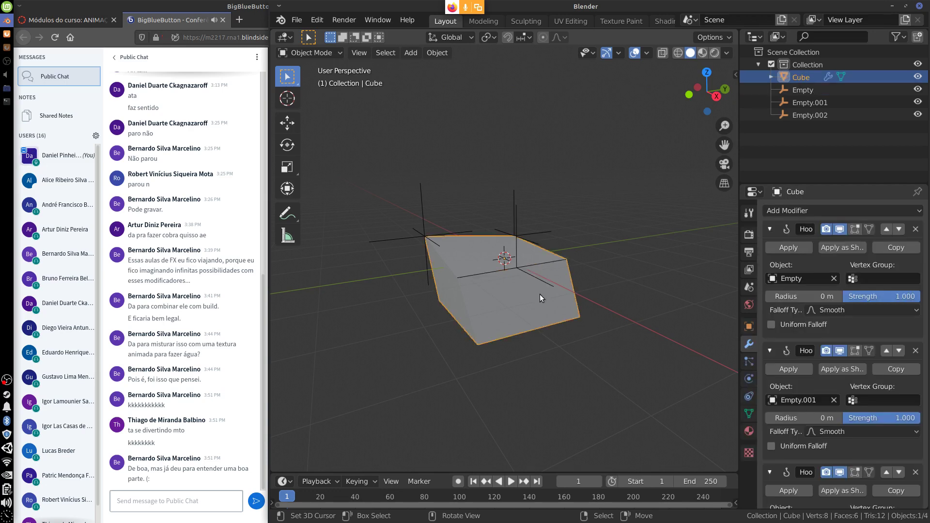
pyautogui.press('a')
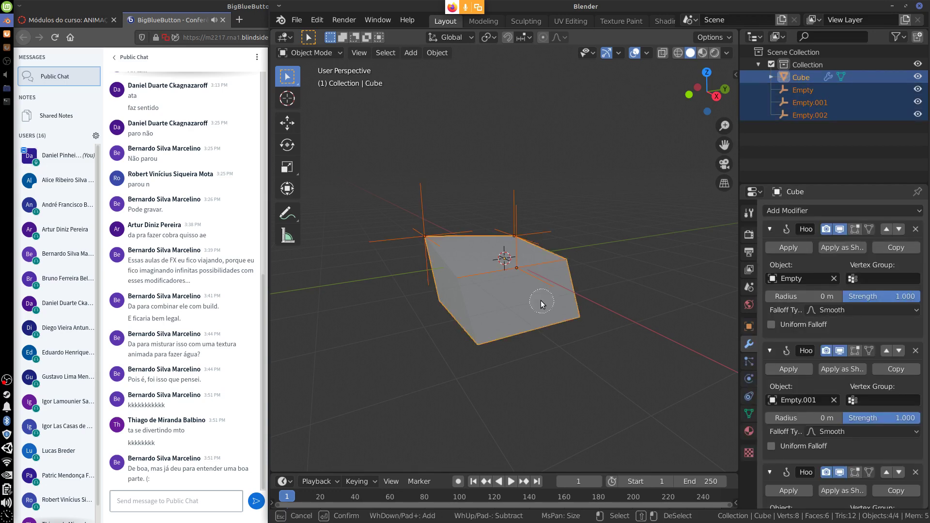
pyautogui.press('x')
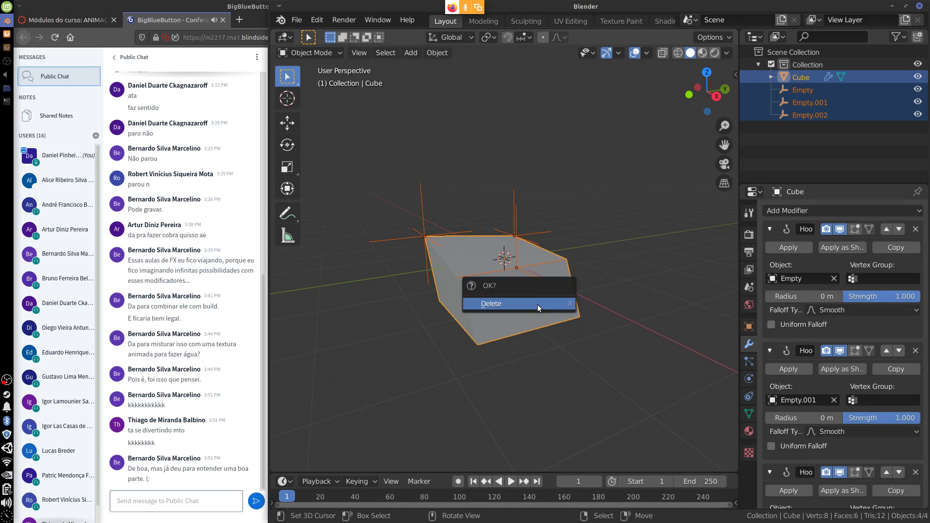
pyautogui.click(536, 304)
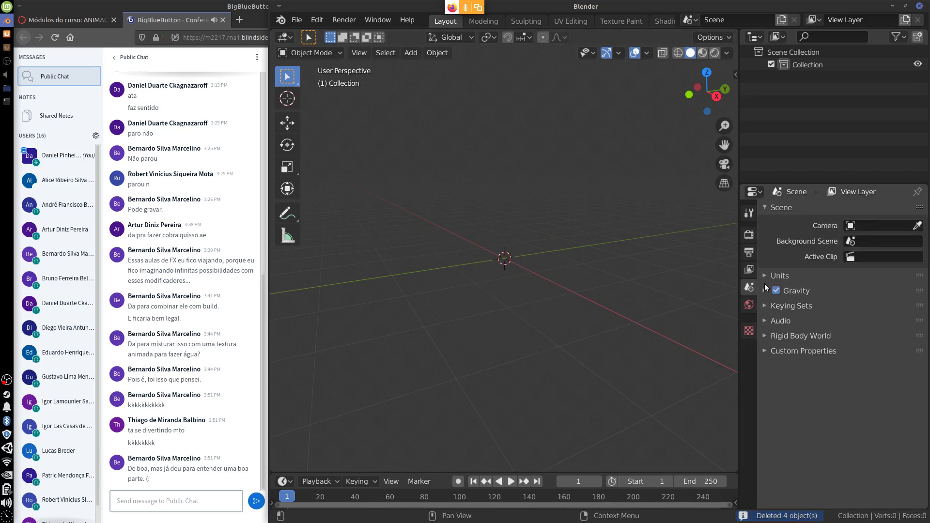
pyautogui.hotkey('shift', 'a')
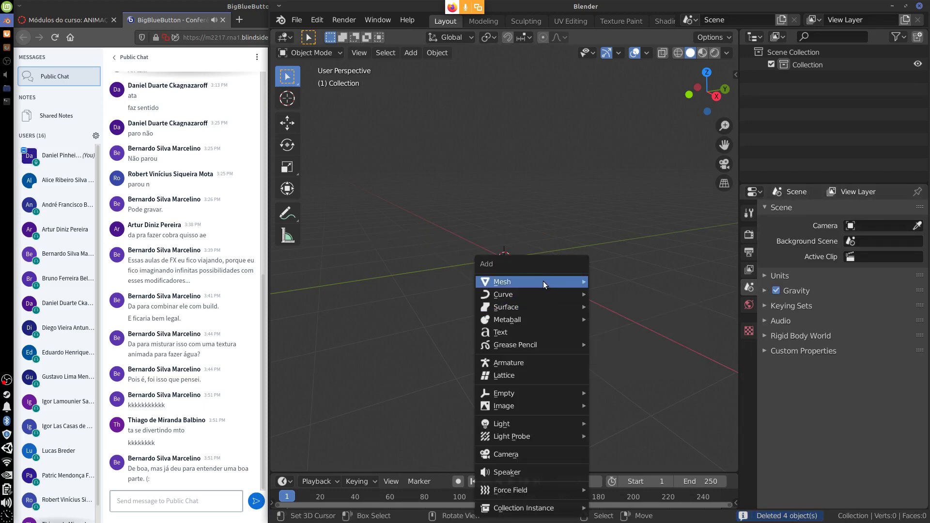
pyautogui.moveTo(542, 281)
pyautogui.click(629, 281)
pyautogui.click(829, 211)
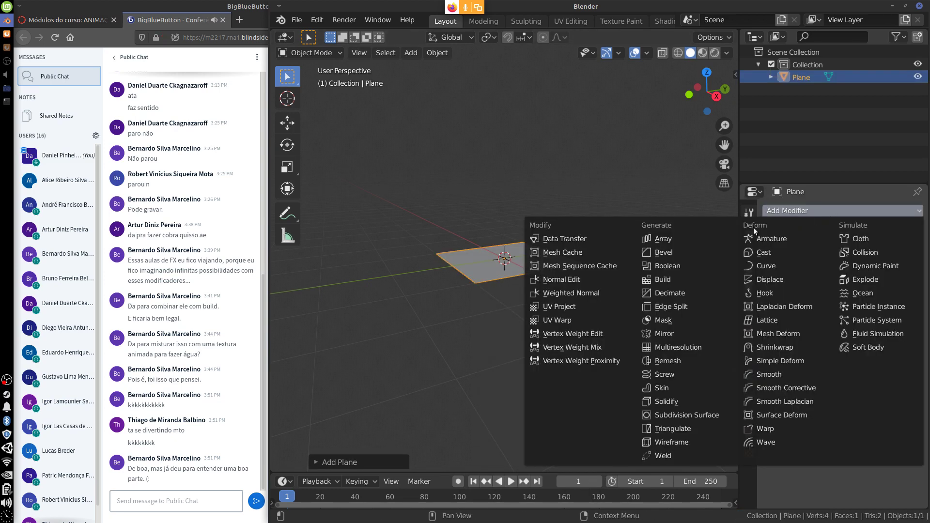
pyautogui.press('x')
pyautogui.click(496, 286)
# - Add a mesh cylinder at the origin and set its vertex count to 8
pyautogui.hotkey('shift', 'a')
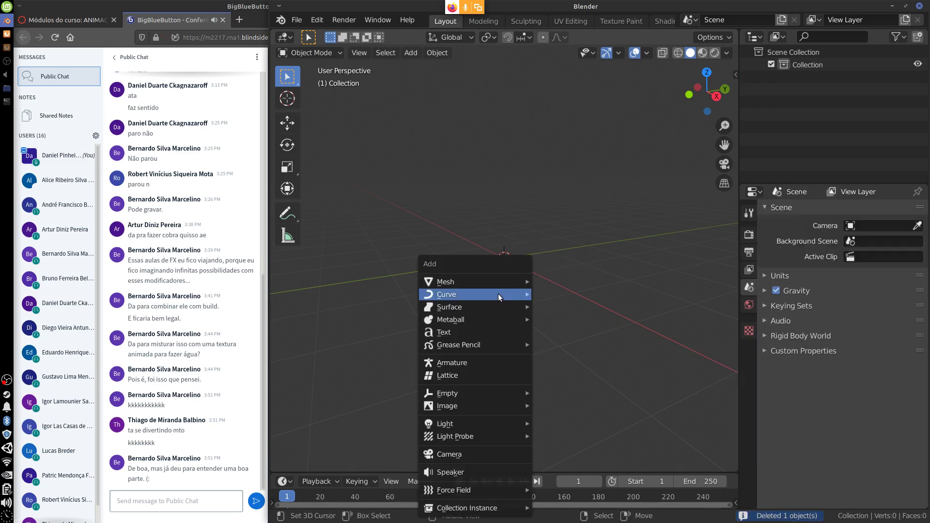
pyautogui.moveTo(499, 281)
pyautogui.click(580, 345)
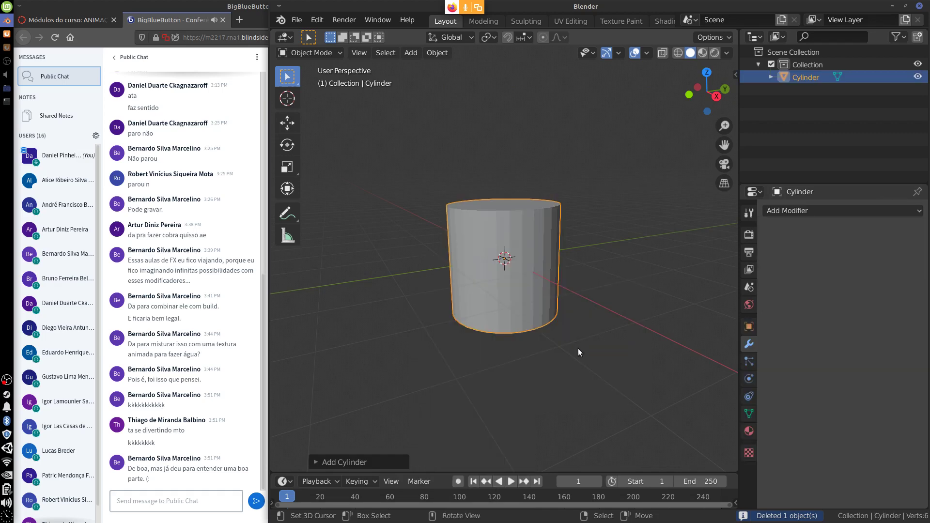
pyautogui.click(324, 461)
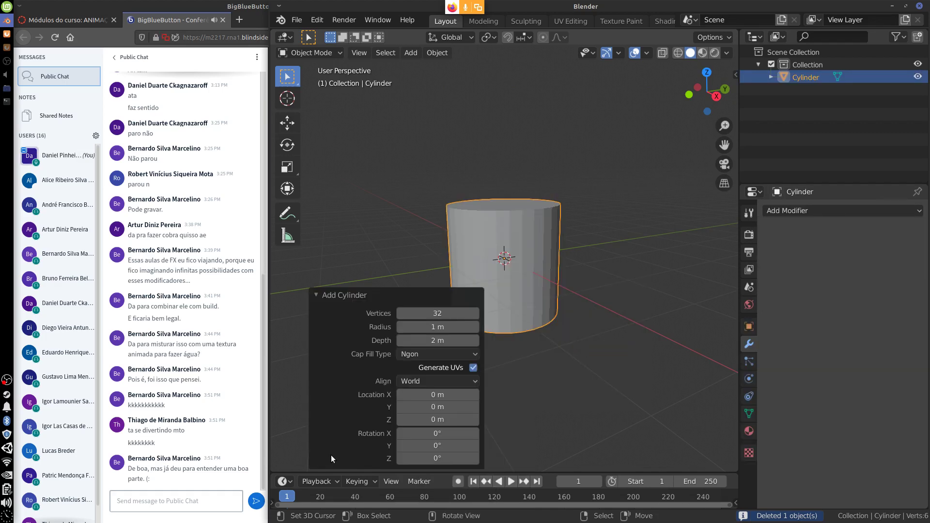
pyautogui.click(447, 313)
pyautogui.write('8')
pyautogui.press('Return')
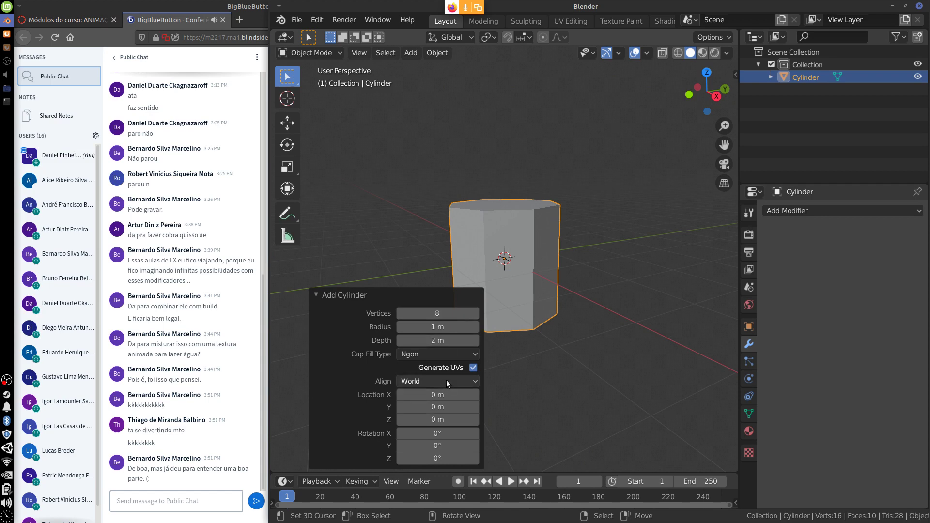
# - Set the new cylinder's cap fill type to Nothing so both ends are open
pyautogui.click(466, 354)
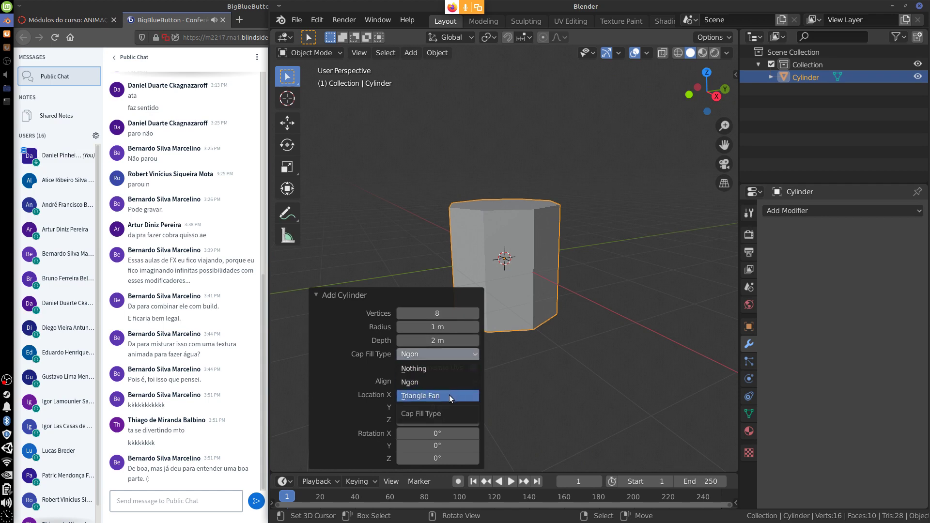
pyautogui.click(444, 369)
pyautogui.click(532, 290)
# - In Edit Mode, scale the whole cylinder mesh along Z by about 2.67 and move it up 2.7 m along Z
pyautogui.press('Tab')
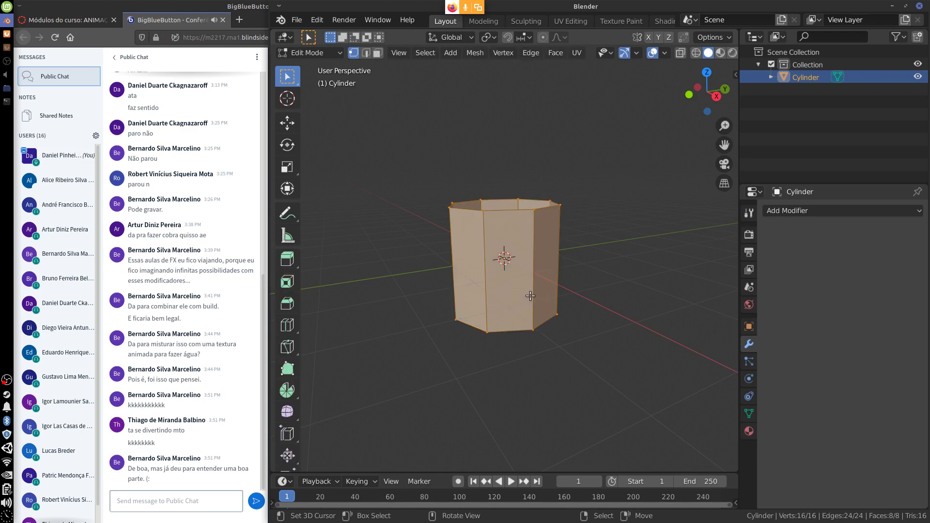
pyautogui.press('KP_1')
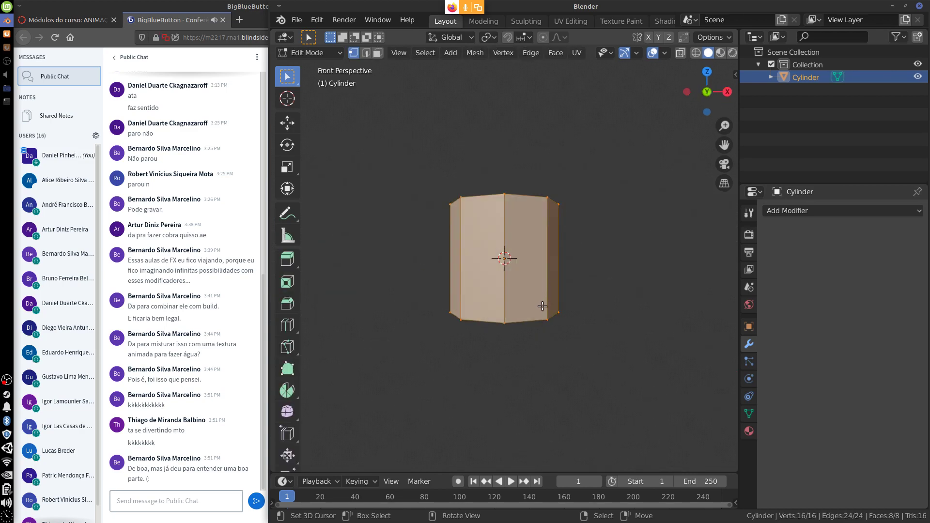
pyautogui.press('KP_5')
pyautogui.press('s')
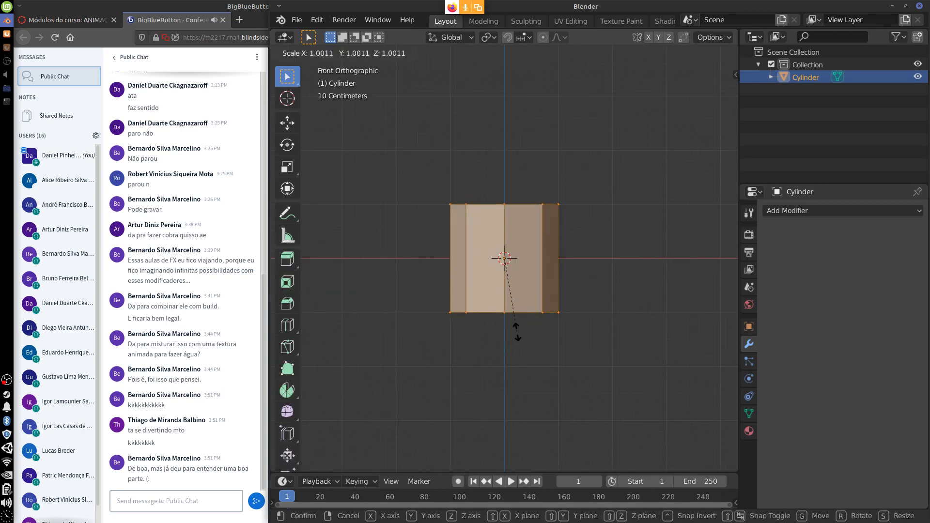
pyautogui.press('z')
pyautogui.click(503, 371)
pyautogui.press('g')
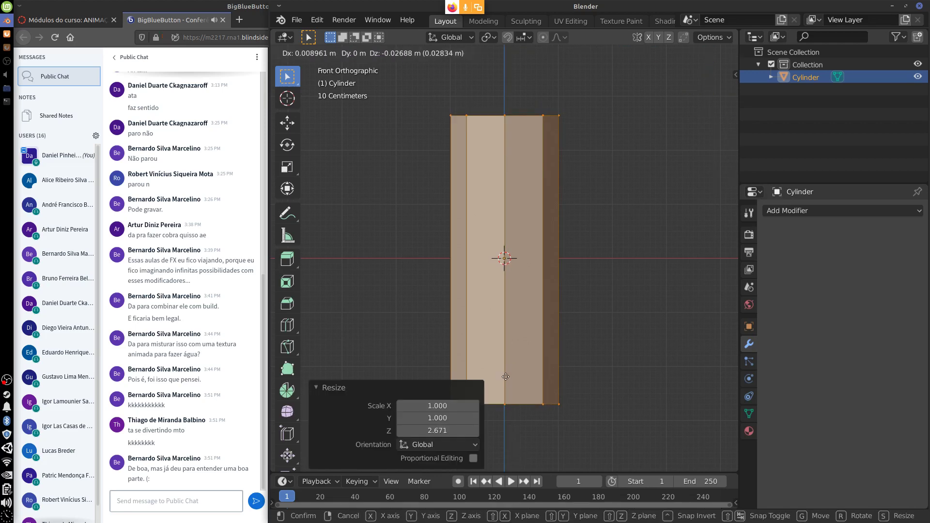
pyautogui.press('z')
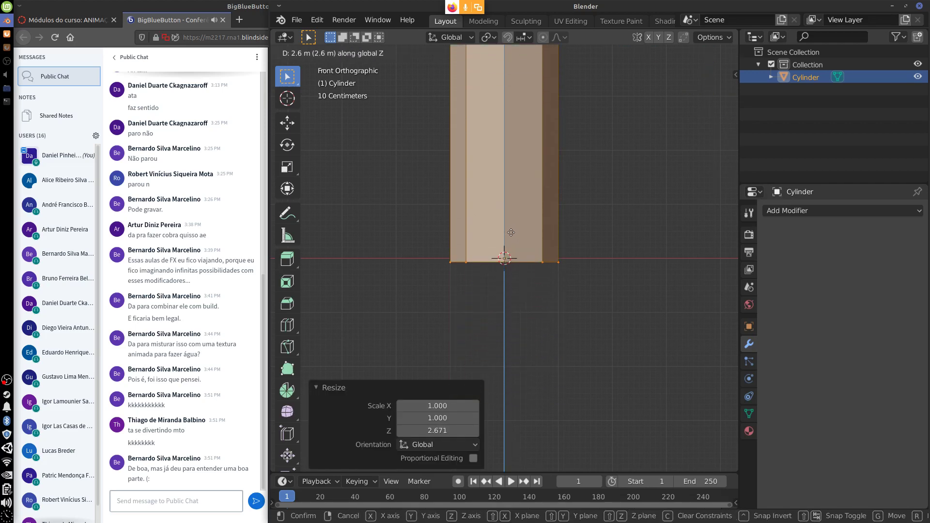
pyautogui.click(508, 224)
# - Add six evenly spaced horizontal loop cuts along the cylinder's height
pyautogui.keyDown('shift'); pyautogui.moveTo(581, 250); pyautogui.dragTo(574, 338, button='middle'); pyautogui.keyUp('shift')
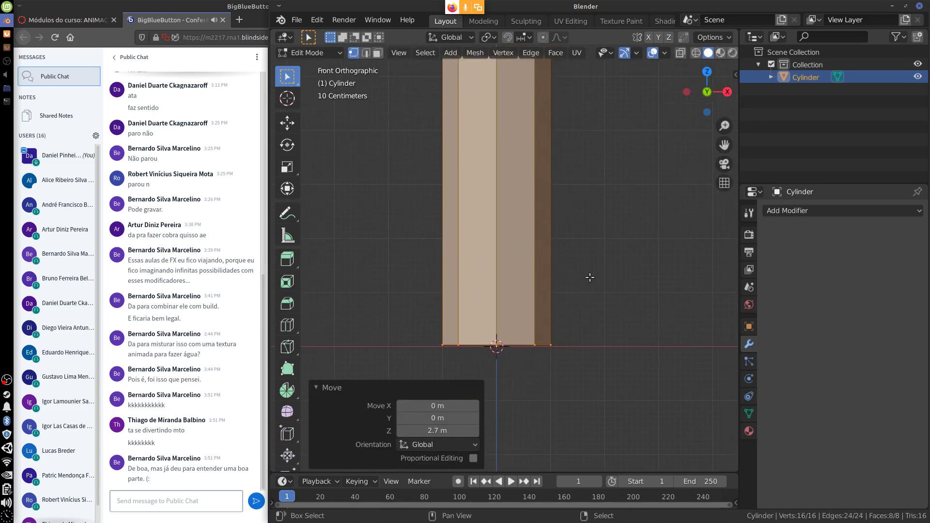
pyautogui.keyDown('shift'); pyautogui.moveTo(586, 304); pyautogui.dragTo(620, 303, button='middle'); pyautogui.keyUp('shift')
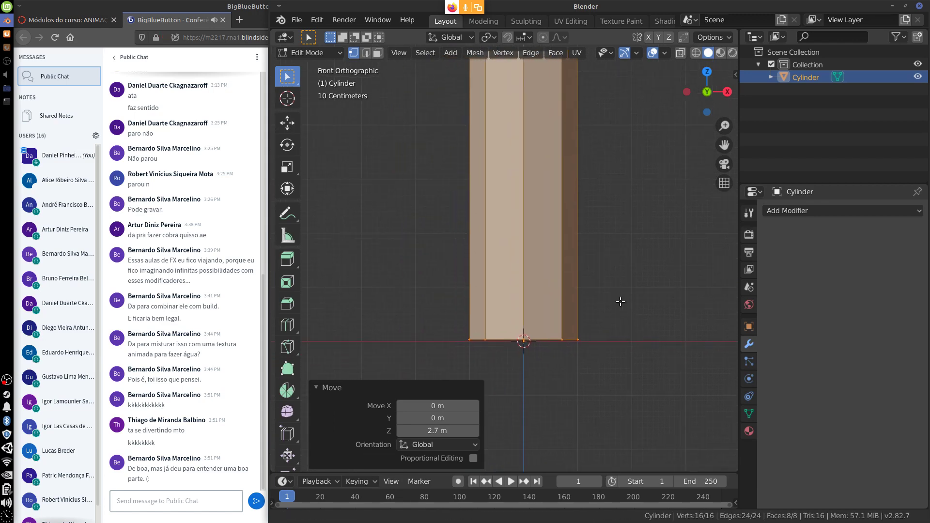
pyautogui.hotkey('ctrl', 'r')
pyautogui.click(568, 203)
pyautogui.rightClick(567, 203)
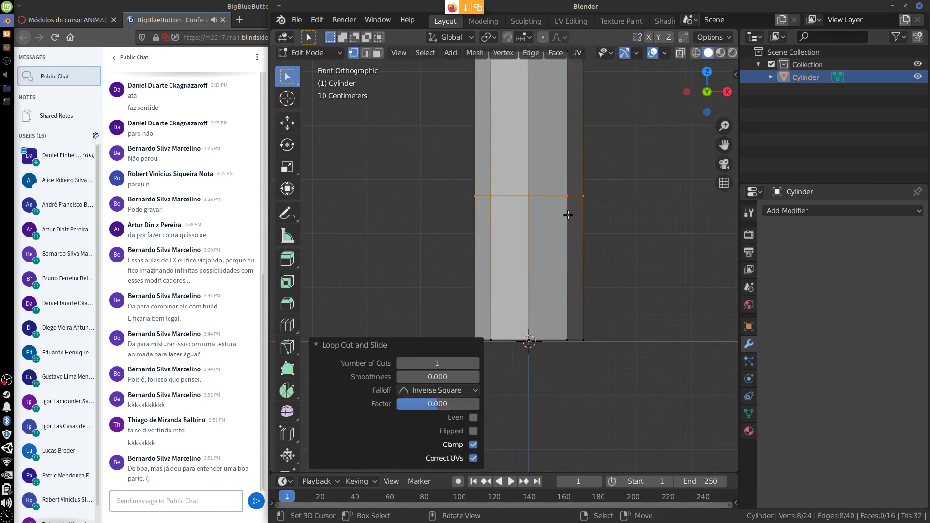
pyautogui.click(472, 363)
pyautogui.click(472, 363)
pyautogui.click(473, 363)
pyautogui.click(473, 363)
pyautogui.click(472, 366)
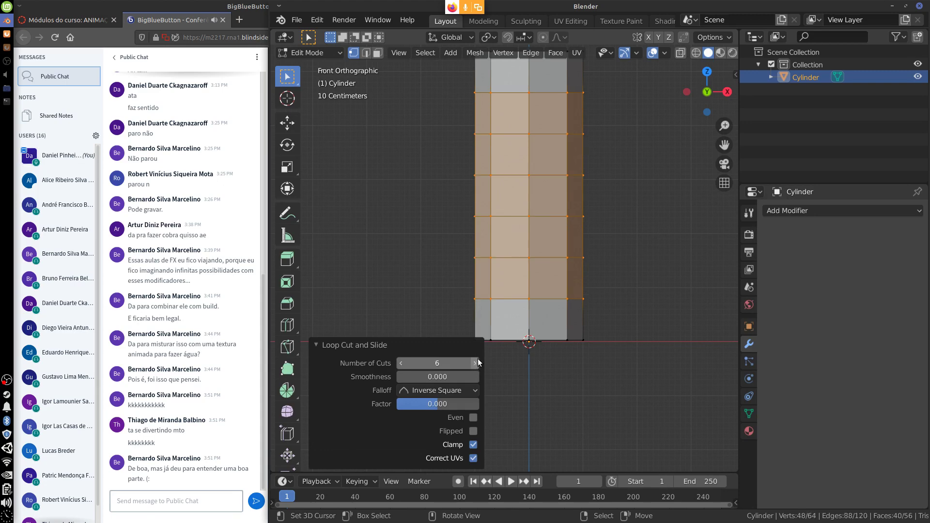
# - Duplicate one vertical edge line of the cylinder and move the copy 1 m along Y, inside the tube
pyautogui.moveTo(619, 254); pyautogui.dragTo(484, 230, button='middle')
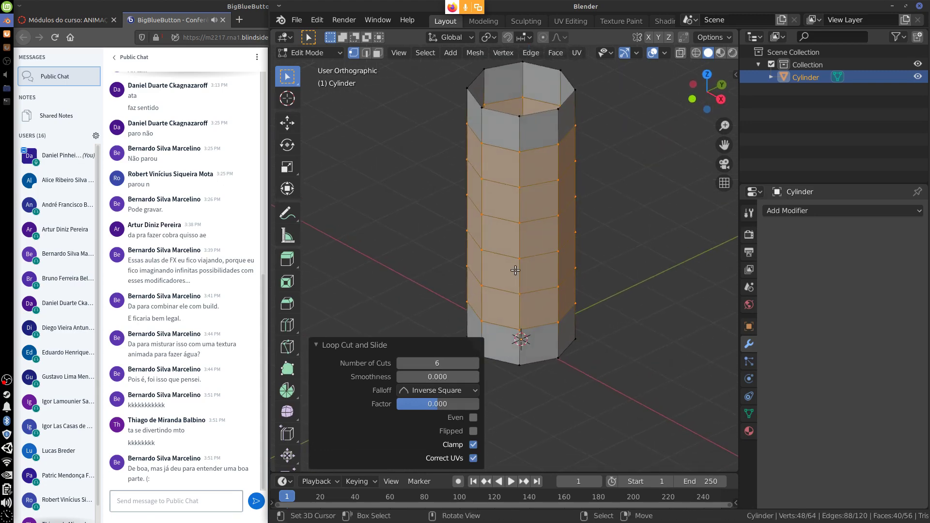
pyautogui.keyDown('alt'); pyautogui.click(481, 227); pyautogui.keyUp('alt')
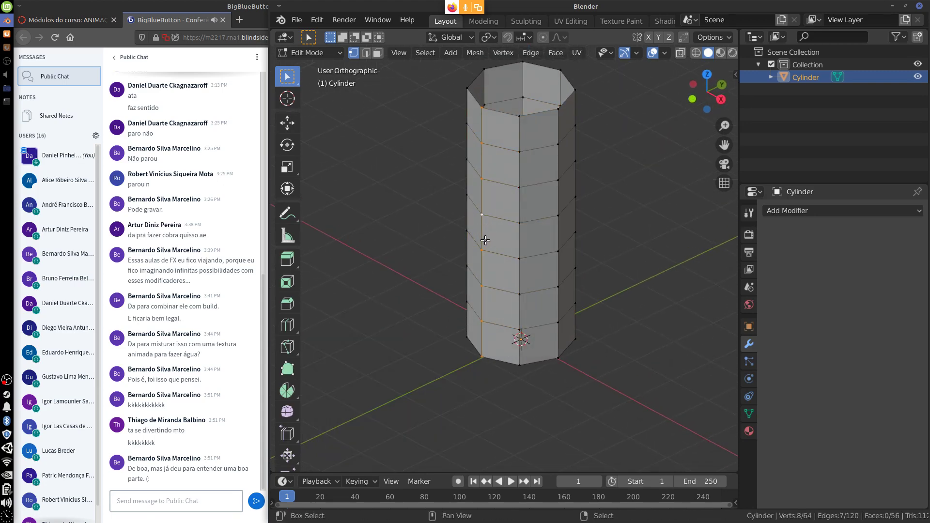
pyautogui.hotkey('shift', 'd')
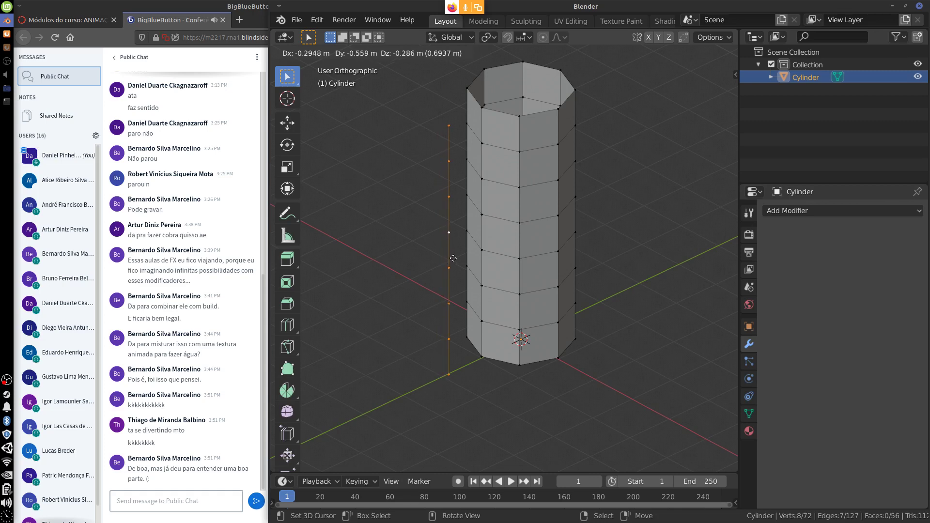
pyautogui.press('y')
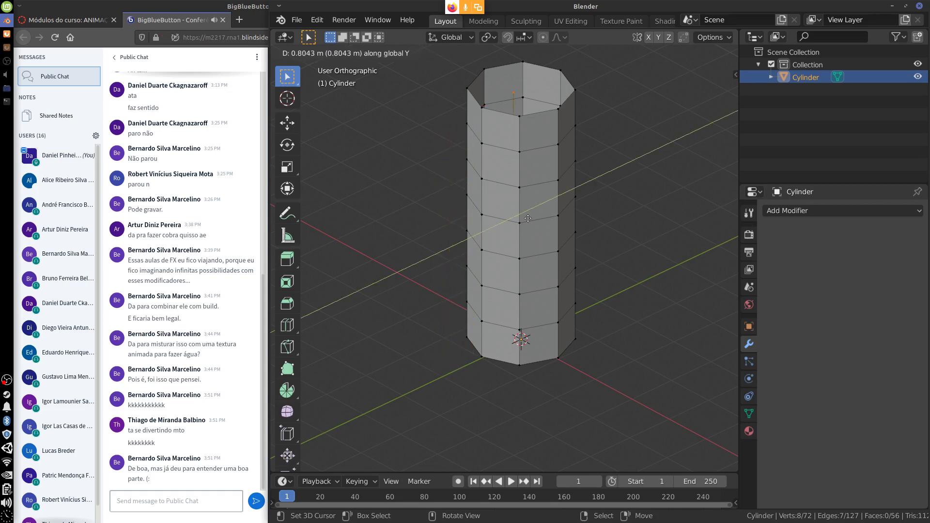
pyautogui.press('ctrl')
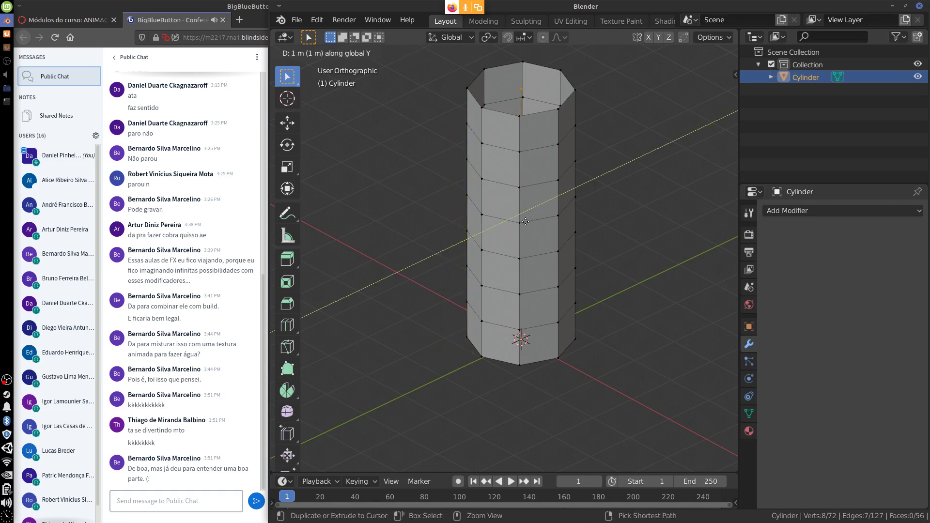
pyautogui.click(525, 222)
# - Create a vertex group named ANCHOR and assign the duplicated inner edge line to it
pyautogui.moveTo(567, 230); pyautogui.dragTo(635, 284, button='middle')
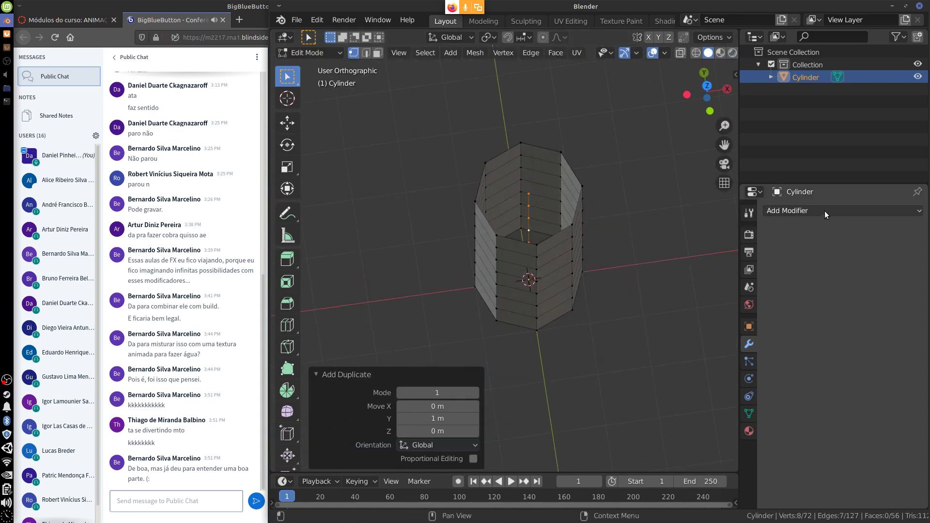
pyautogui.click(748, 413)
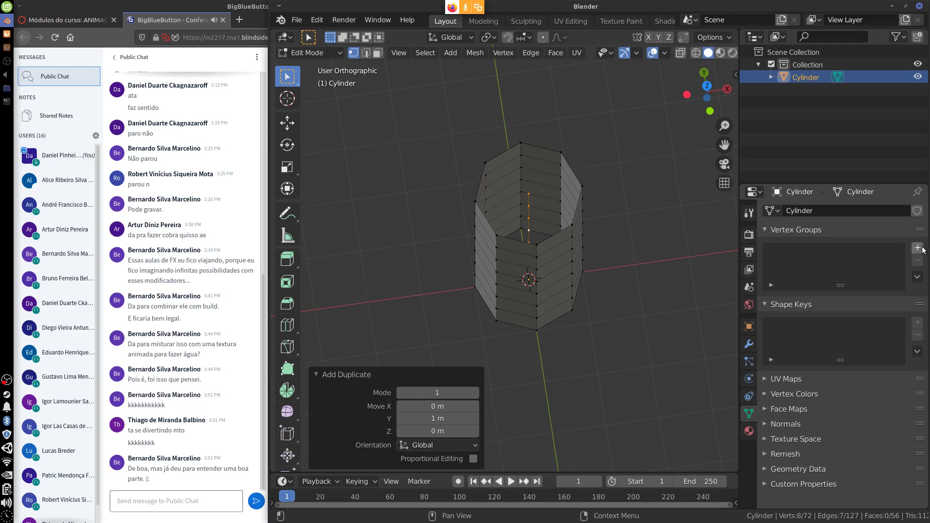
pyautogui.click(917, 248)
pyautogui.doubleClick(812, 251)
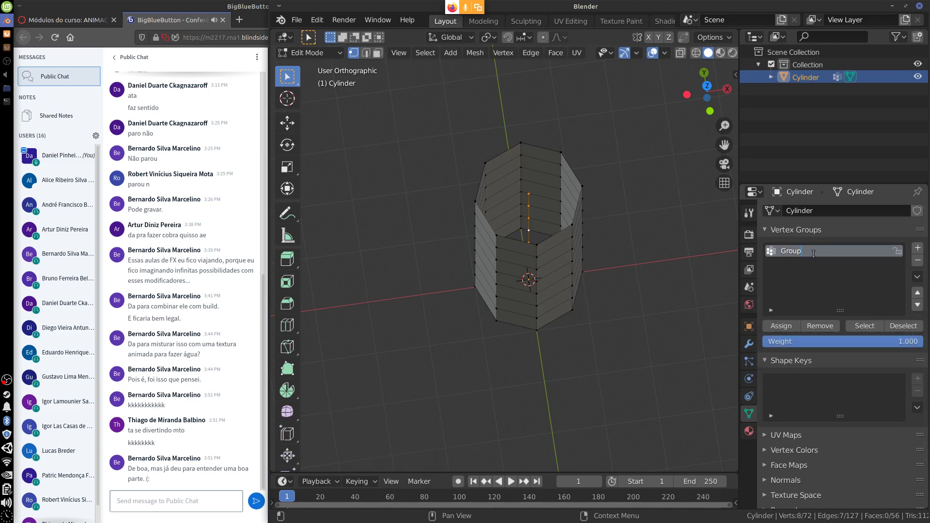
pyautogui.write('ANCHOR')
pyautogui.press('Return')
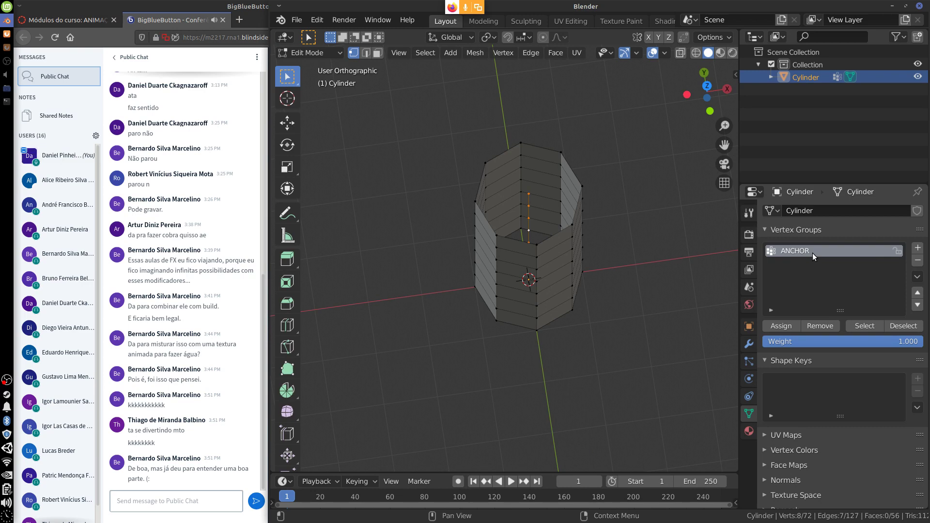
pyautogui.click(782, 327)
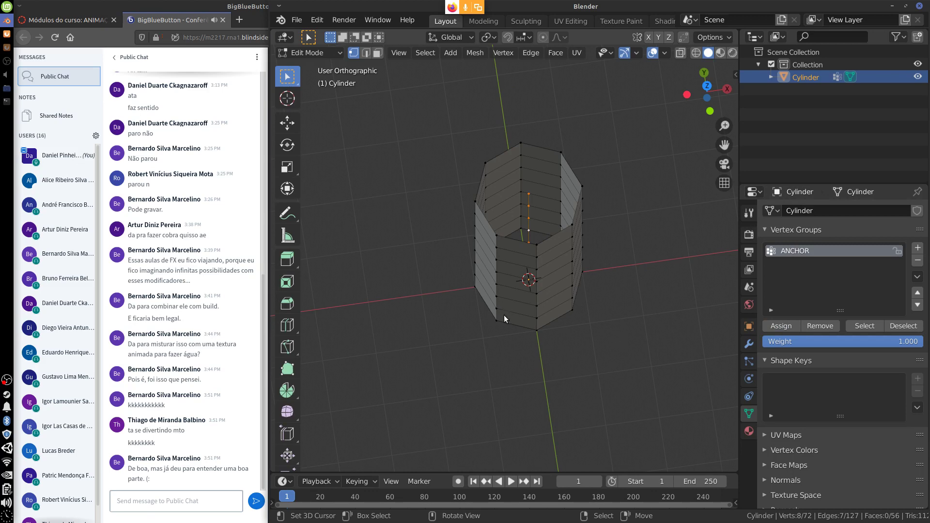
# - Back in Object Mode, add a Laplacian Deform modifier with ANCHOR as its anchors vertex group and bind it
pyautogui.press('Tab')
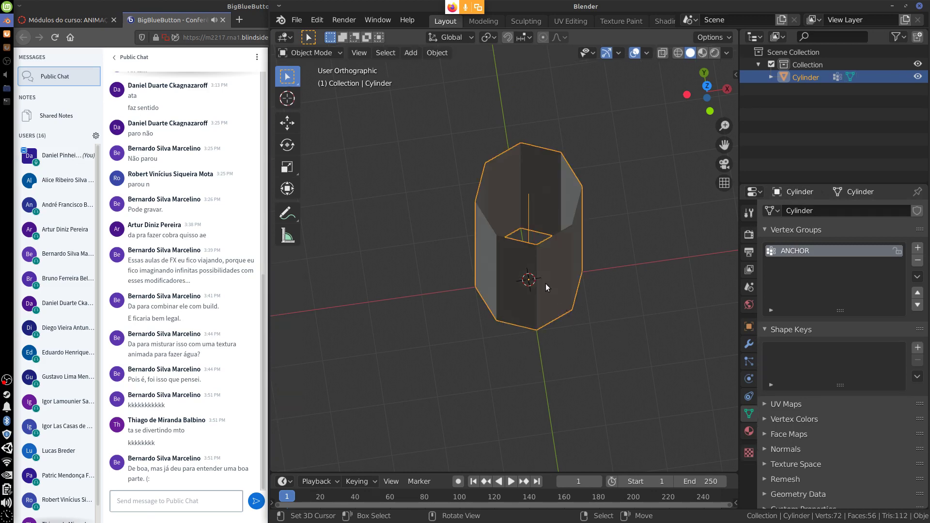
pyautogui.click(748, 344)
pyautogui.click(835, 211)
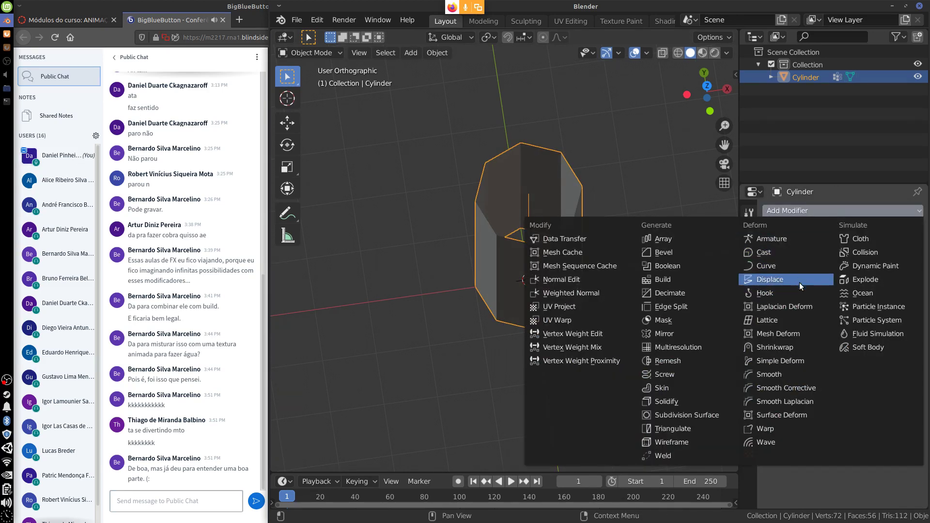
pyautogui.click(785, 307)
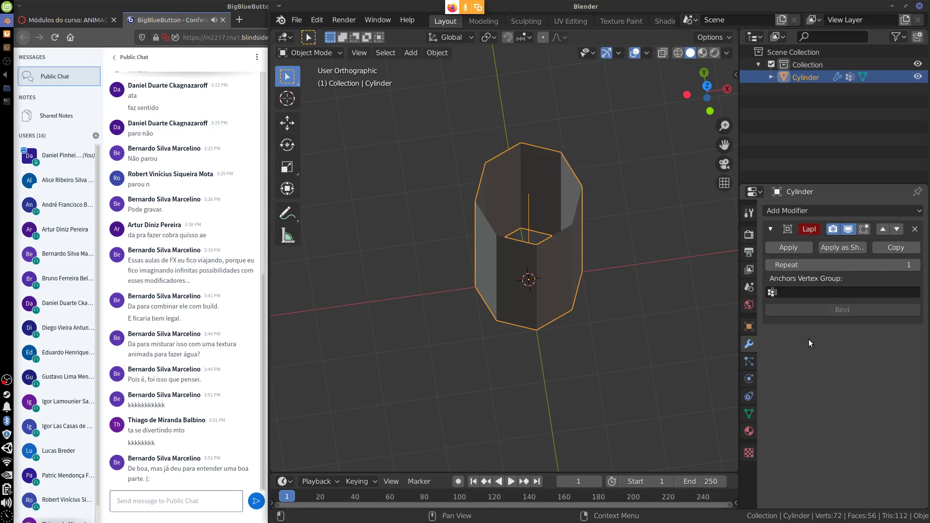
pyautogui.click(823, 293)
pyautogui.click(799, 310)
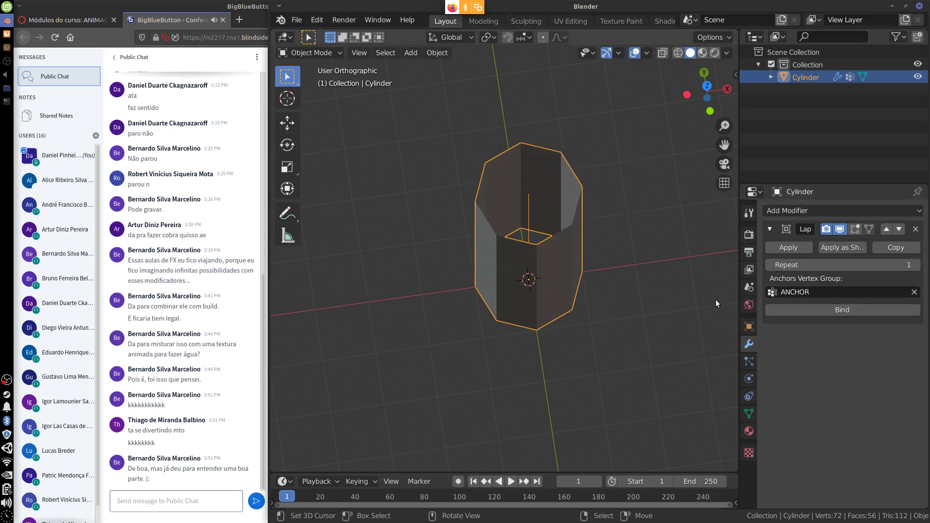
pyautogui.click(841, 310)
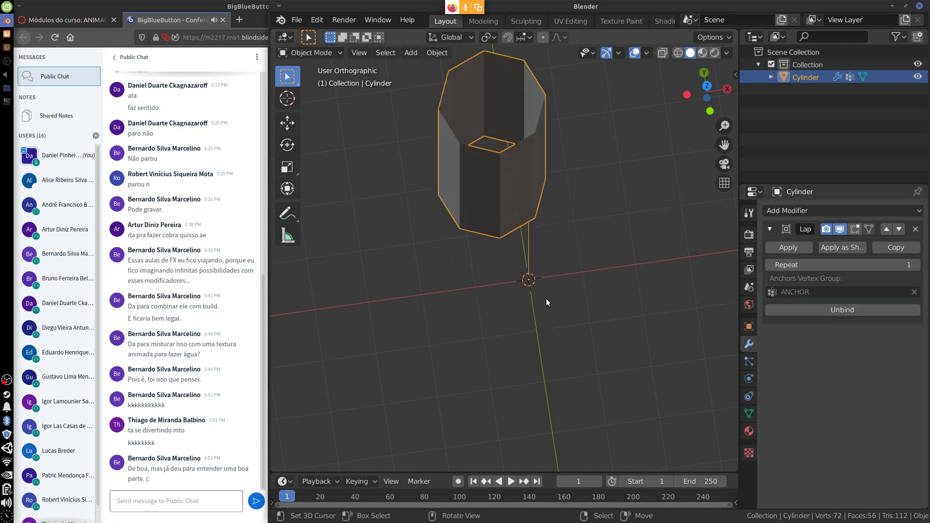
# - In Edit Mode, enable proportional editing and move the selected vertex of the inner line sideways, then return to Object Mode
pyautogui.press('KP_1')
pyautogui.keyDown('shift'); pyautogui.moveTo(542, 222); pyautogui.dragTo(528, 333, button='middle'); pyautogui.keyUp('shift')
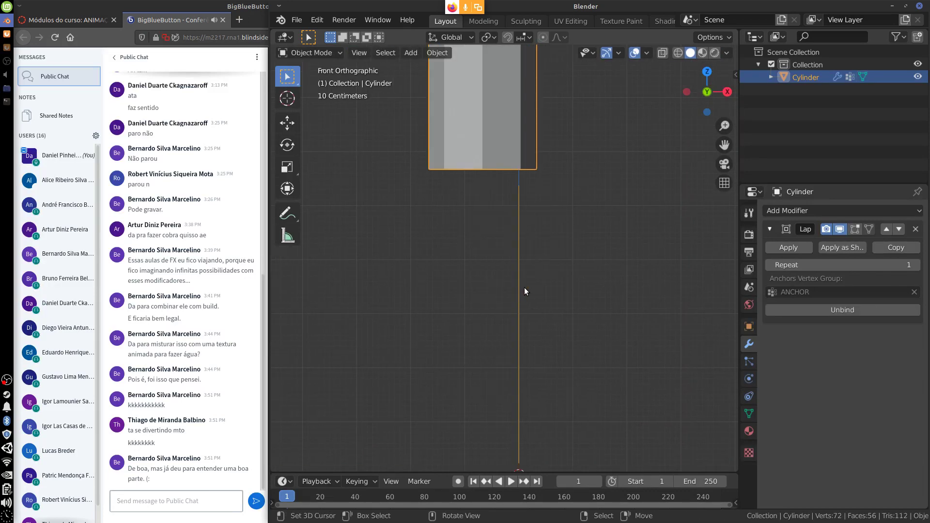
pyautogui.press('Tab')
pyautogui.moveTo(517, 300); pyautogui.dragTo(525, 276, button='middle')
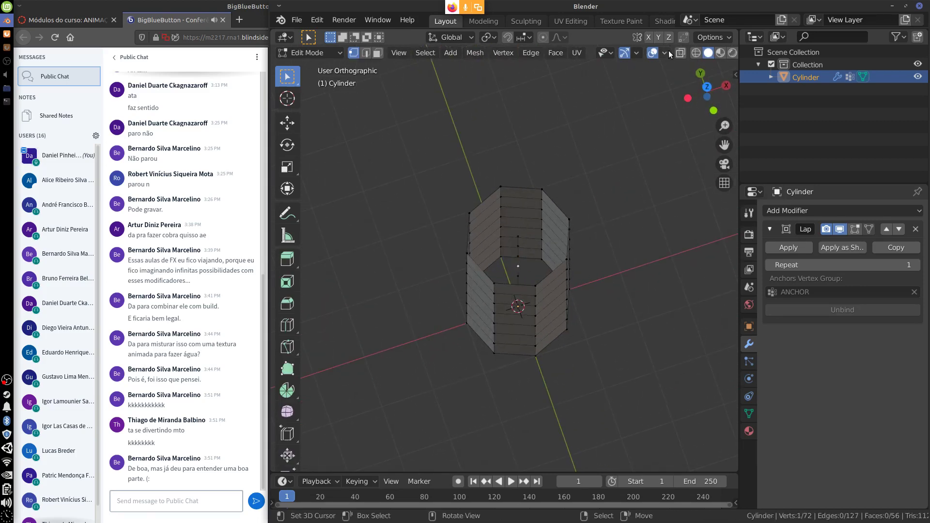
pyautogui.click(560, 37)
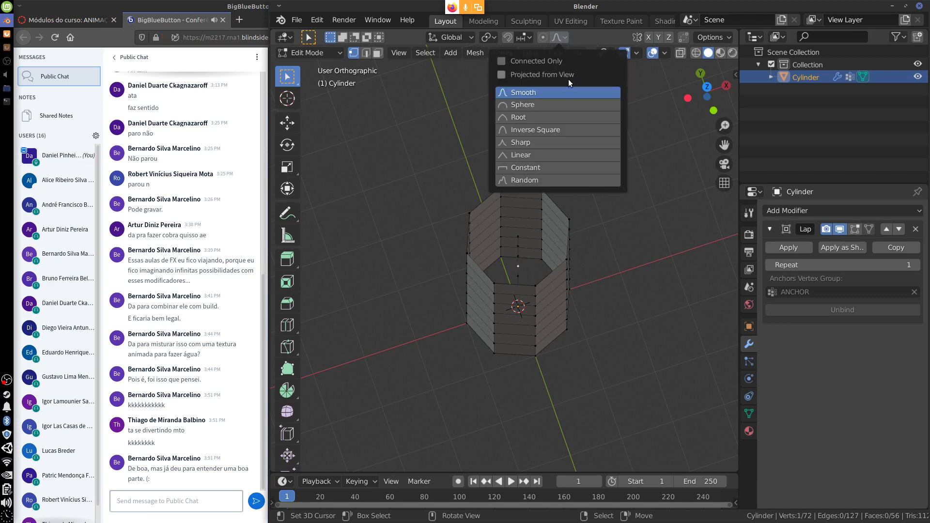
pyautogui.click(544, 38)
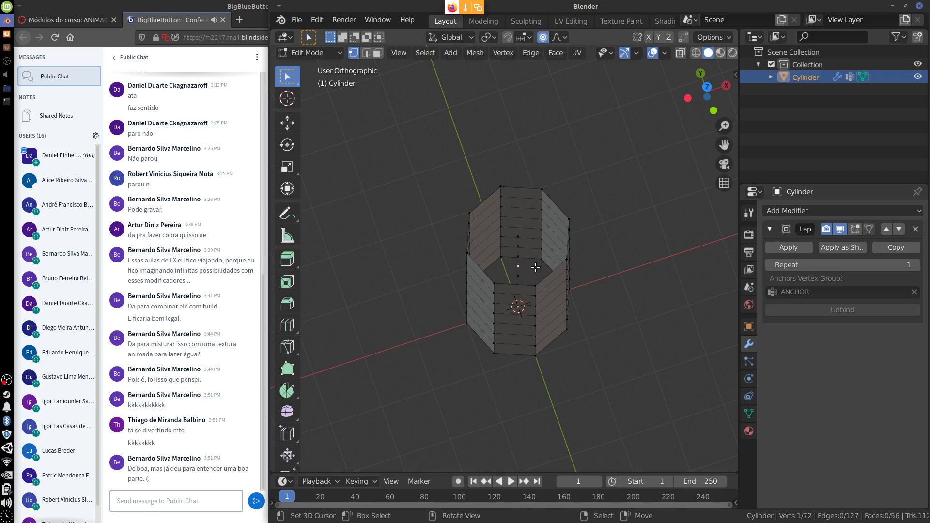
pyautogui.press('g')
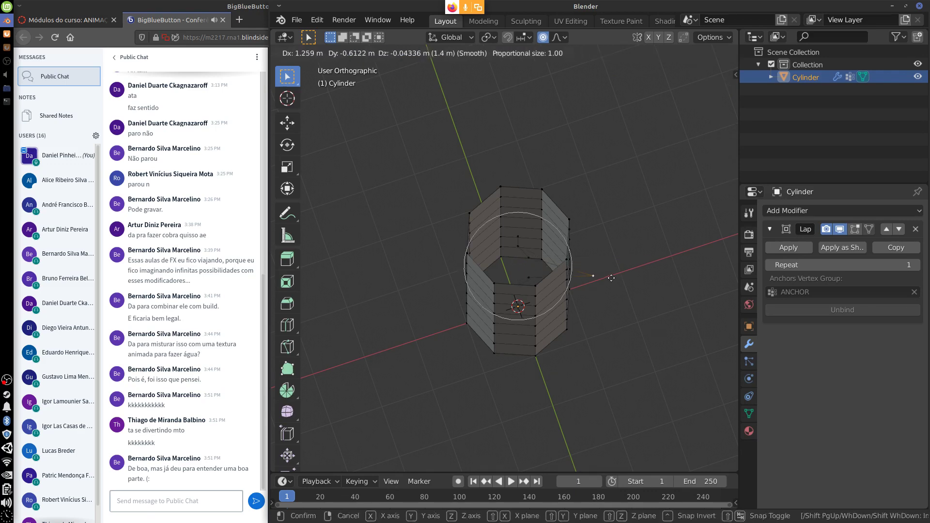
pyautogui.click(623, 272)
pyautogui.press('Tab')
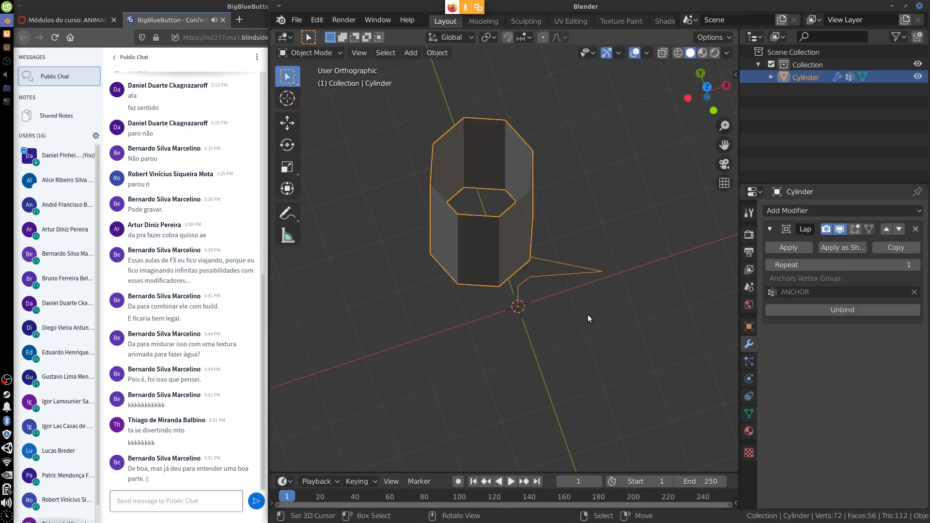
# - Set the Laplacian Deform repeat to 12, then unbind and rebind the modifier
pyautogui.moveTo(587, 315); pyautogui.dragTo(728, 330, button='middle')
pyautogui.moveTo(866, 265); pyautogui.dragTo(845, 267)
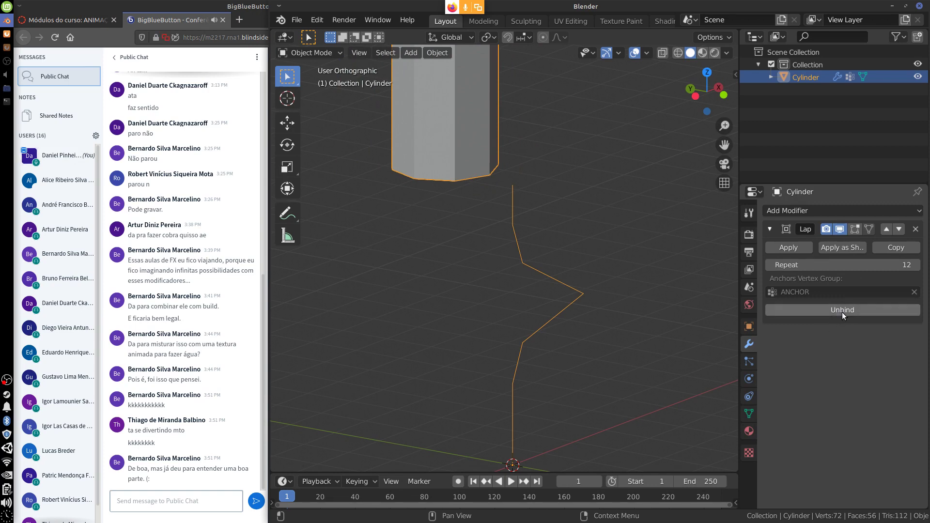
pyautogui.click(842, 312)
pyautogui.click(845, 312)
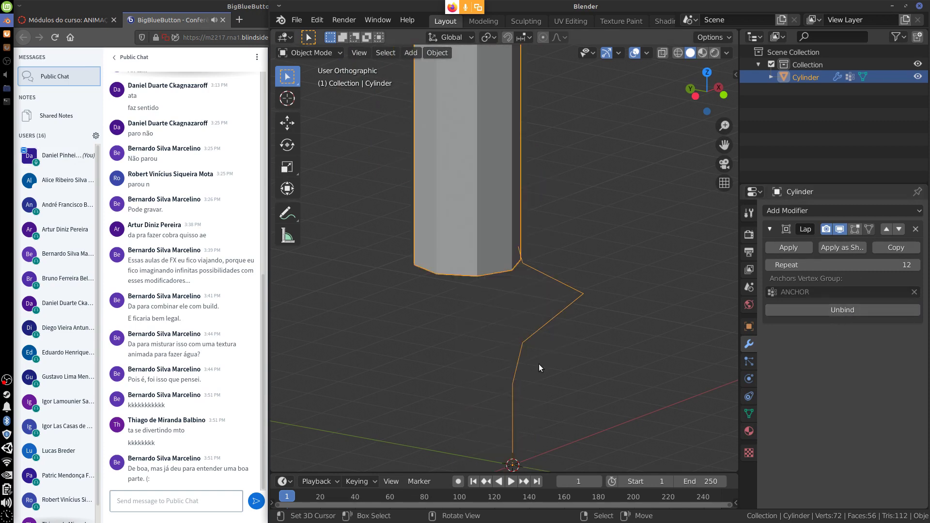
pyautogui.moveTo(574, 349); pyautogui.dragTo(524, 285, button='middle')
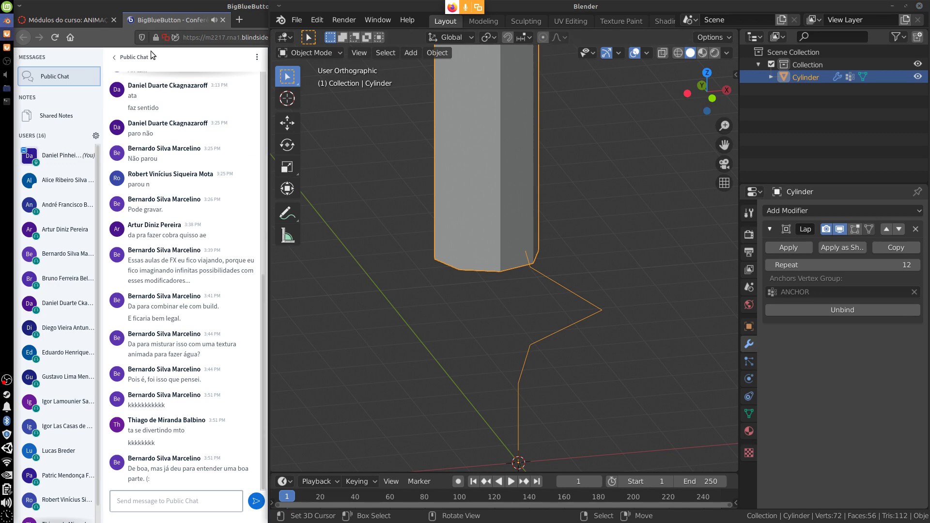
# - Switch to the Blender manual in Firefox, search for "laplacian" and open the Laplacian Deform Modifier page at its Repeat examples
pyautogui.click(891, 6)
pyautogui.click(357, 119)
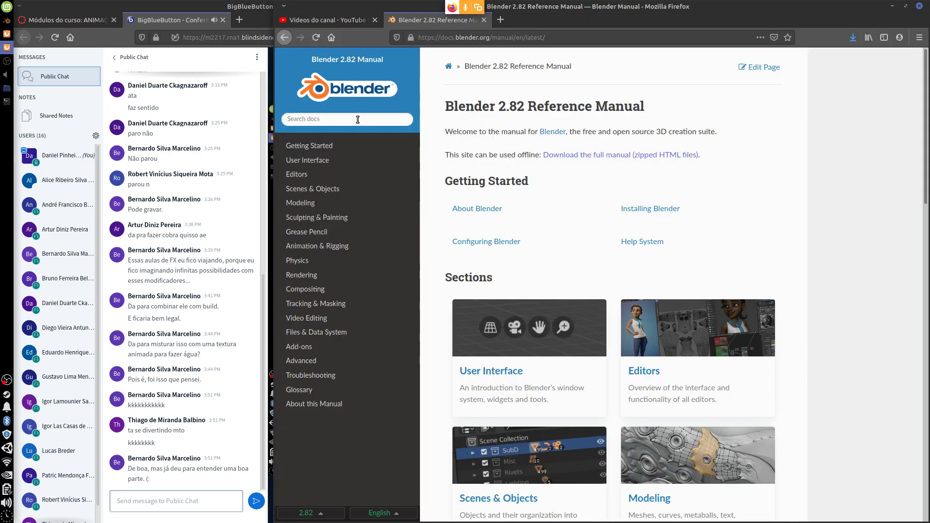
pyautogui.write('laplacian')
pyautogui.press('Return')
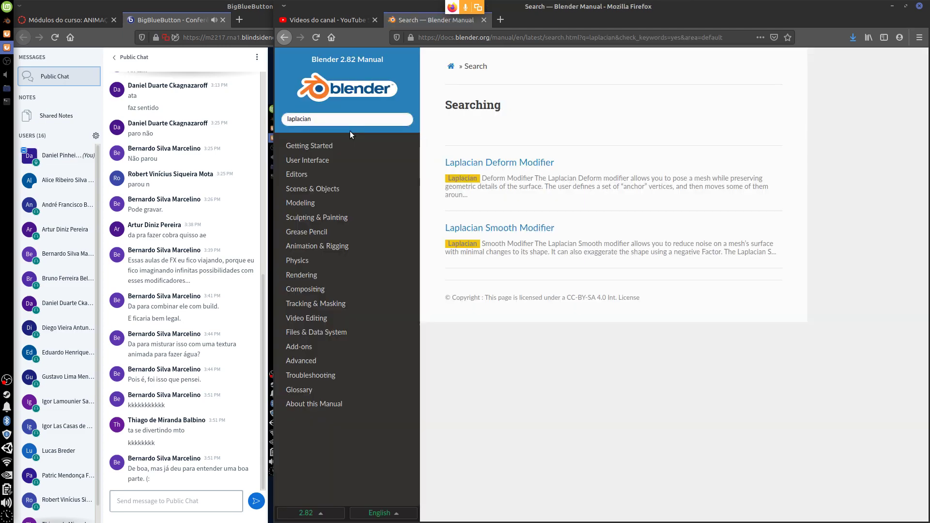
pyautogui.click(539, 166)
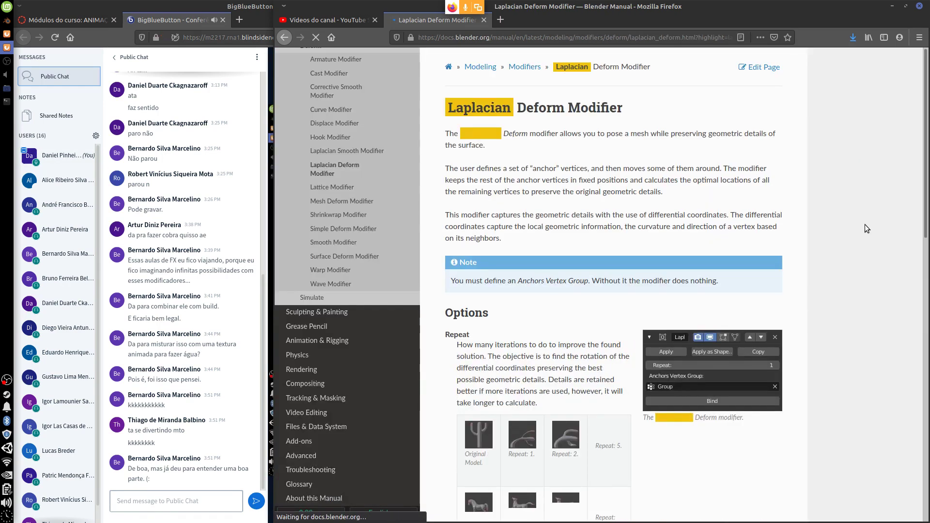
pyautogui.scroll(-3, 542, 328)
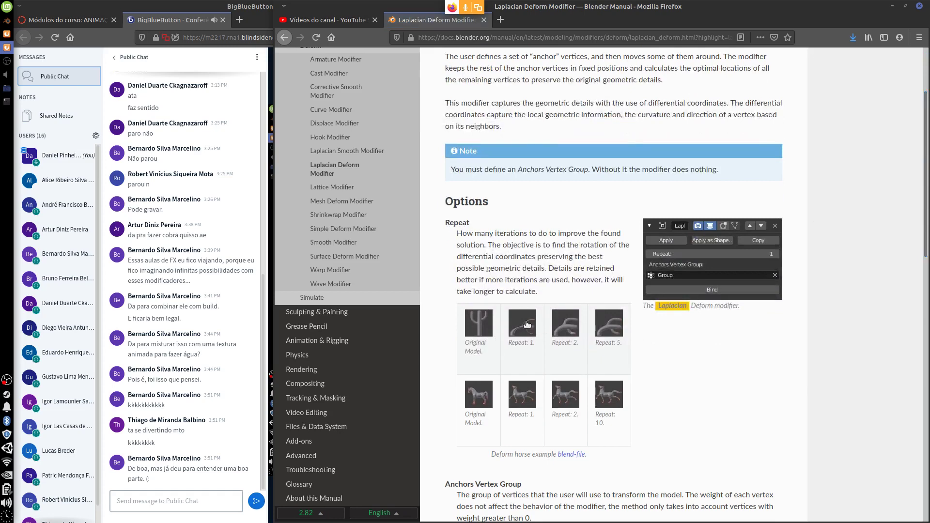
# - View the cactus example images for the original model and for Repeat 1
pyautogui.click(484, 329)
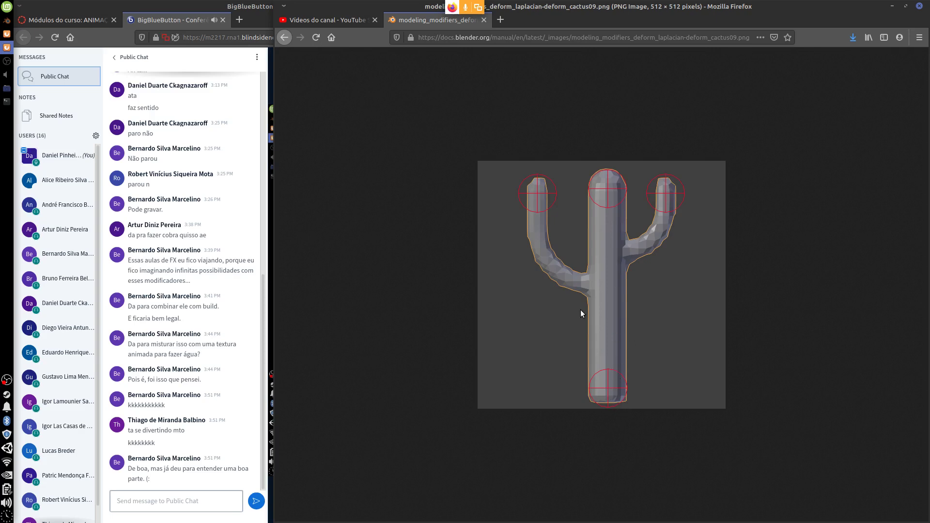
pyautogui.click(285, 38)
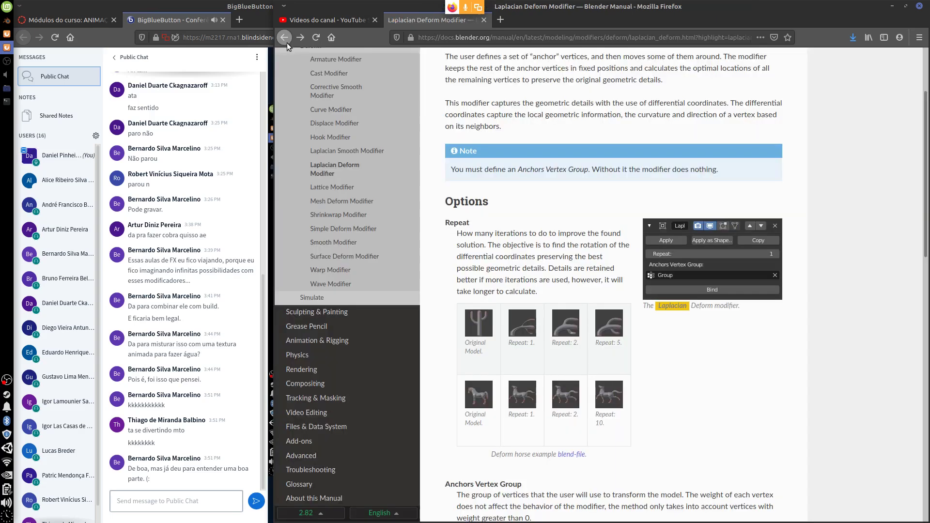
pyautogui.click(526, 329)
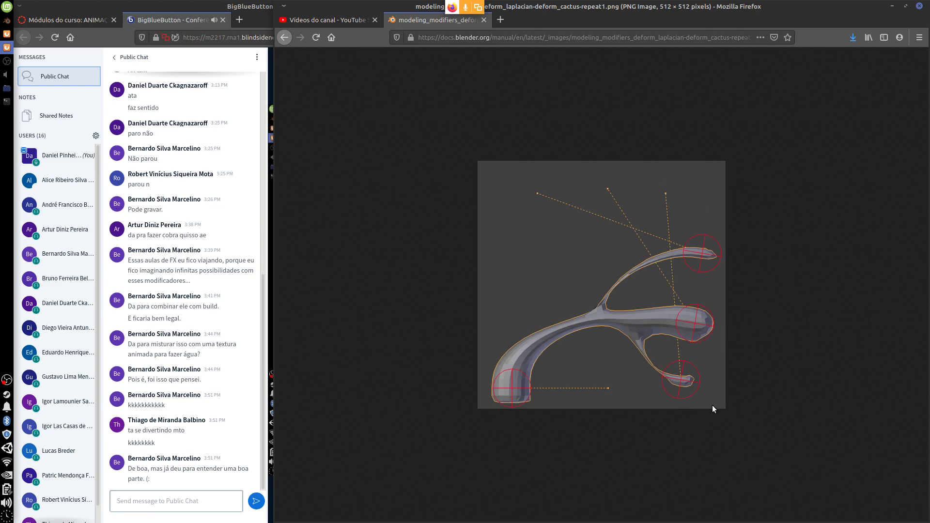
# - Return to Blender and, in Edit Mode, delete only the edges and faces of the linked inner line, keeping its vertices
pyautogui.click(8, 22)
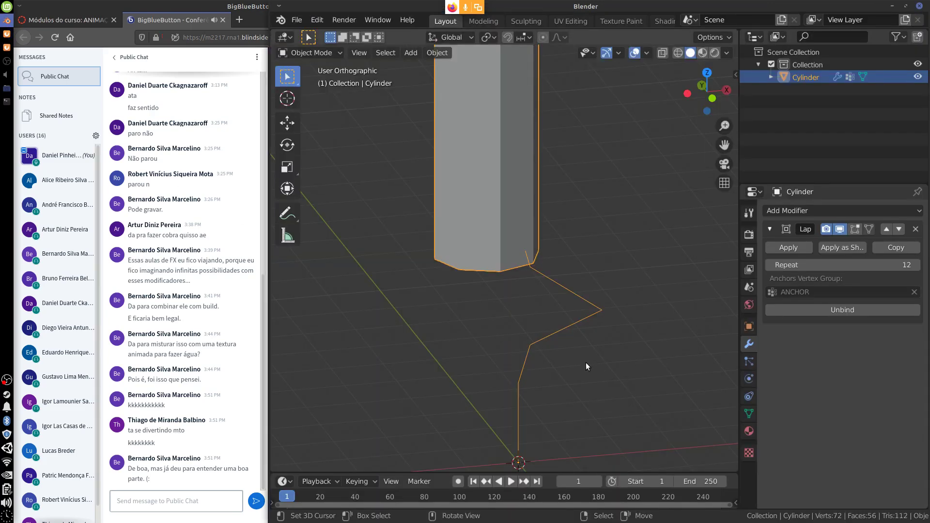
pyautogui.press('KP_1')
pyautogui.press('Tab')
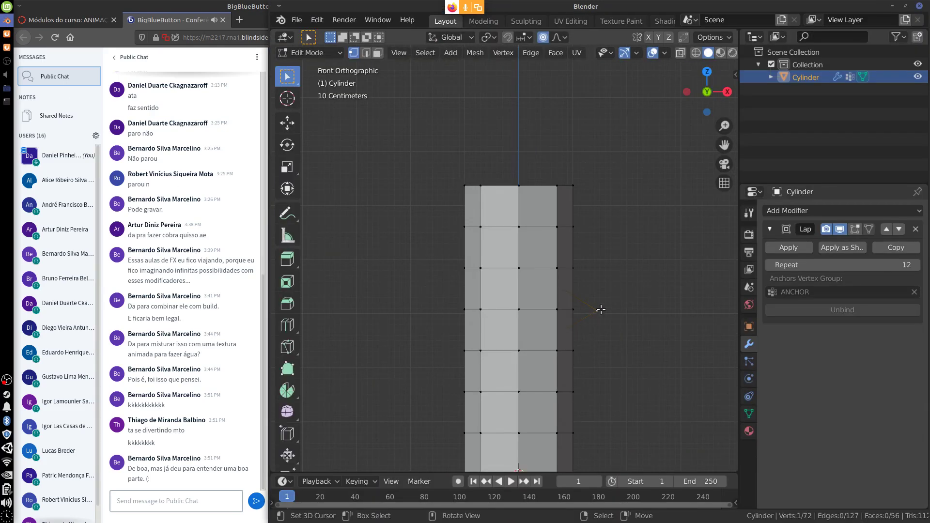
pyautogui.moveTo(601, 316); pyautogui.dragTo(563, 271, button='middle')
pyautogui.hotkey('ctrl', 'l')
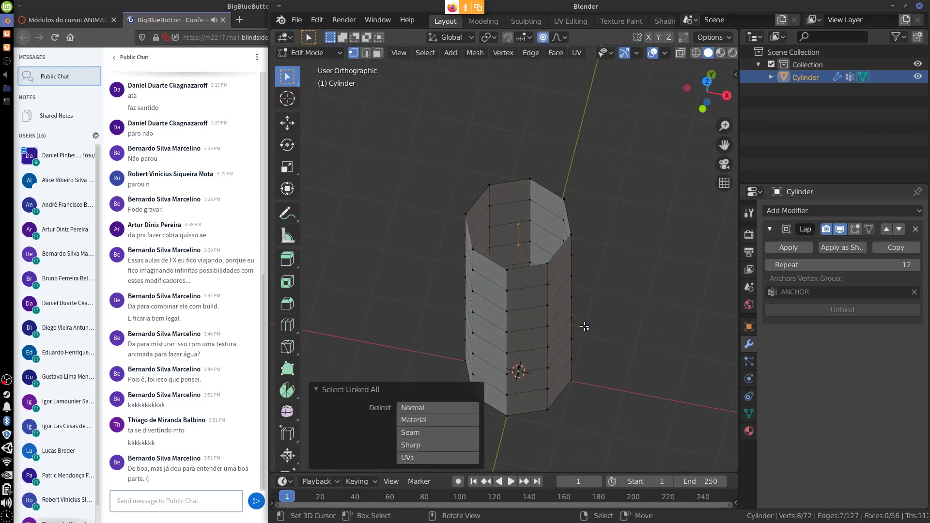
pyautogui.press('x')
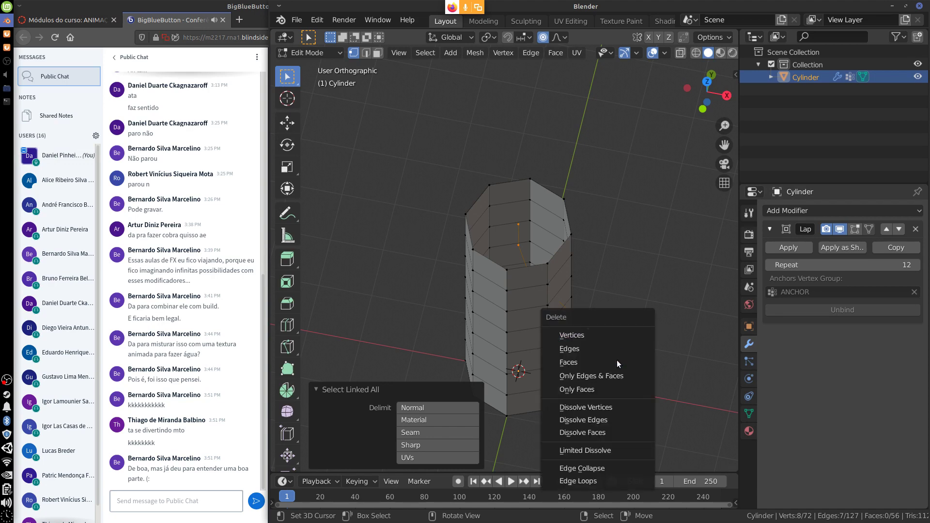
pyautogui.click(614, 377)
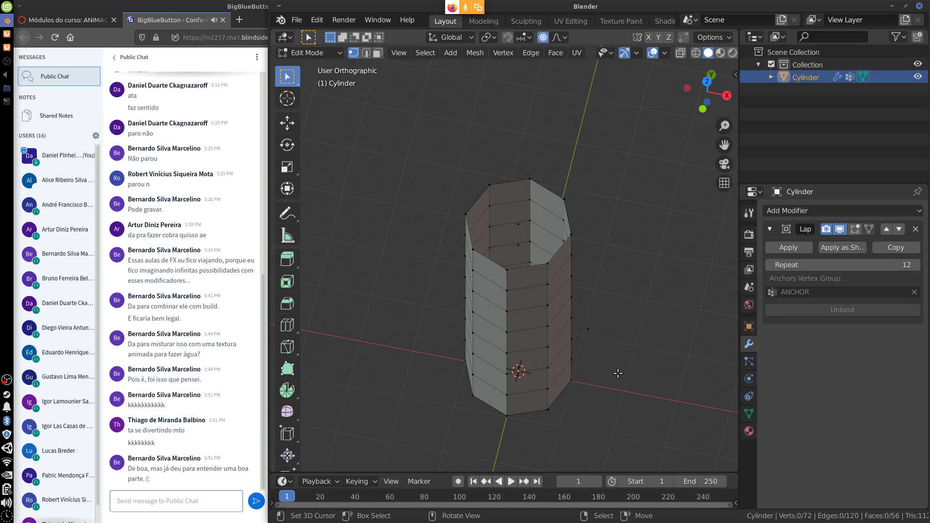
# - Return to Object Mode, then unbind and rebind the Laplacian Deform modifier on the cylinder
pyautogui.press('Tab')
pyautogui.moveTo(623, 365); pyautogui.dragTo(649, 285, button='middle')
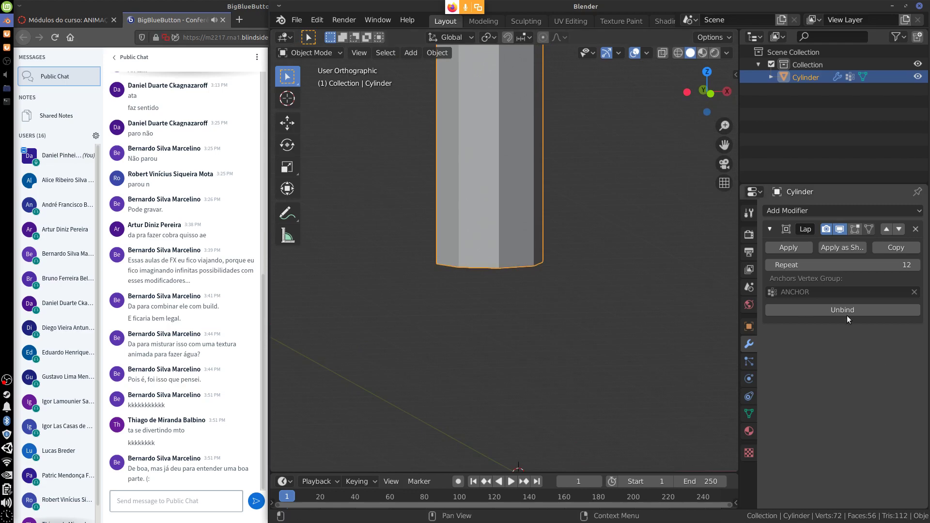
pyautogui.click(846, 315)
pyautogui.click(846, 314)
pyautogui.moveTo(663, 367); pyautogui.dragTo(563, 381, button='middle')
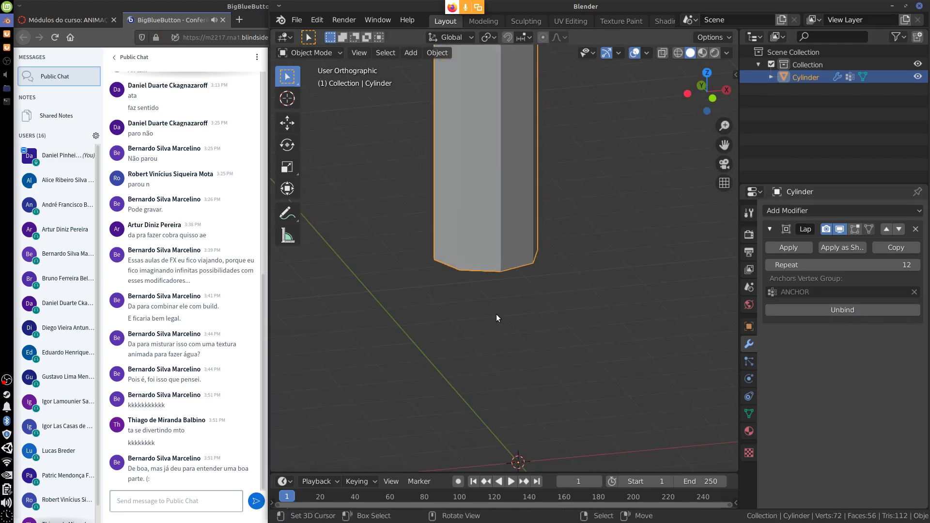
# - Delete the cylinder and add a Monkey mesh at the world origin in front view
pyautogui.press('x')
pyautogui.click(524, 296)
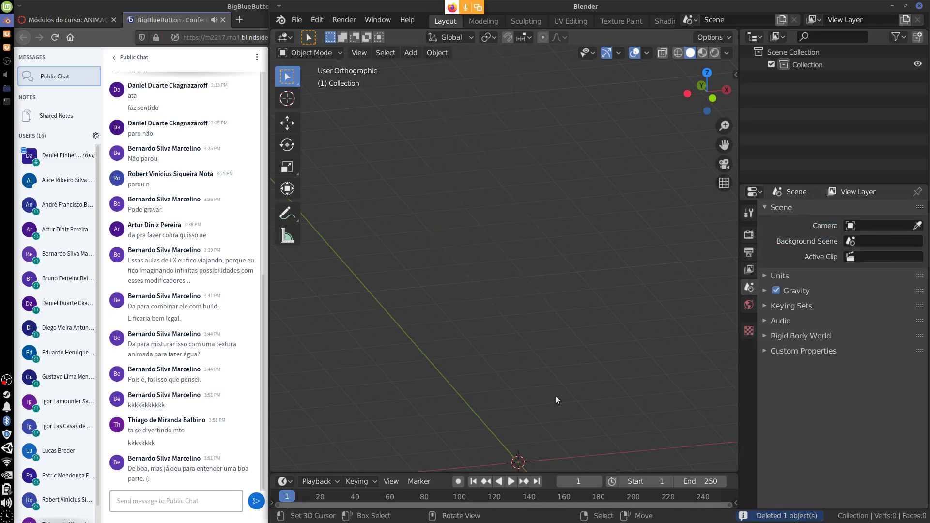
pyautogui.press('KP_1')
pyautogui.keyDown('shift'); pyautogui.moveTo(565, 414); pyautogui.dragTo(568, 235, button='middle'); pyautogui.keyUp('shift')
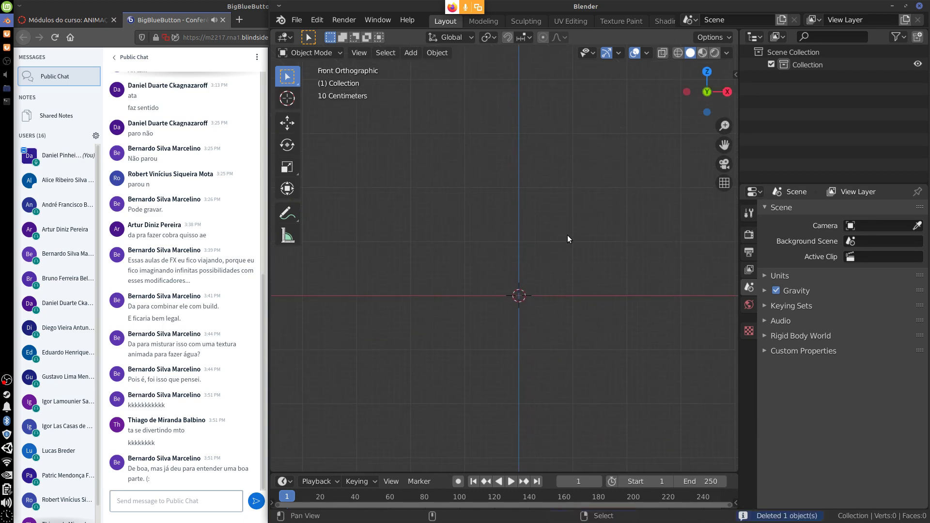
pyautogui.hotkey('shift', 'a')
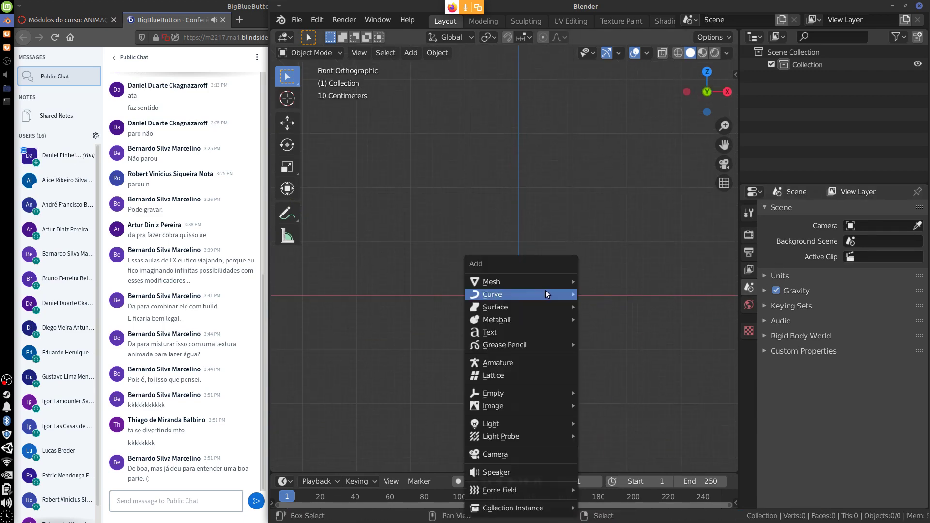
pyautogui.moveTo(558, 282)
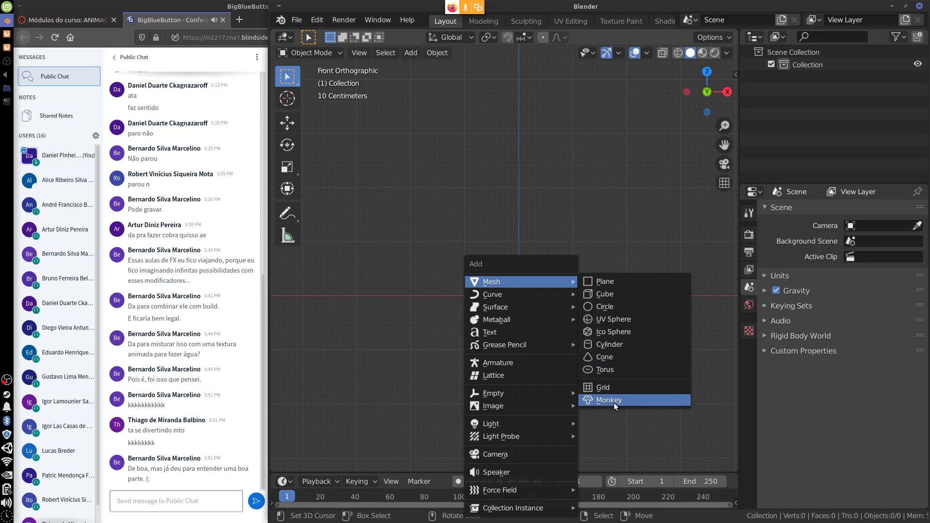
pyautogui.click(611, 400)
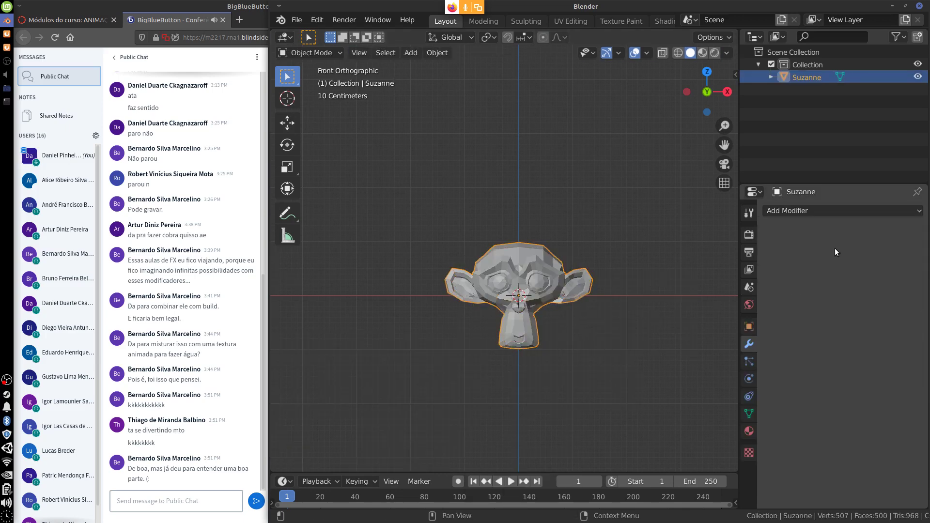
# - Add a Lattice modifier to the monkey and add a lattice object to the scene
pyautogui.click(805, 211)
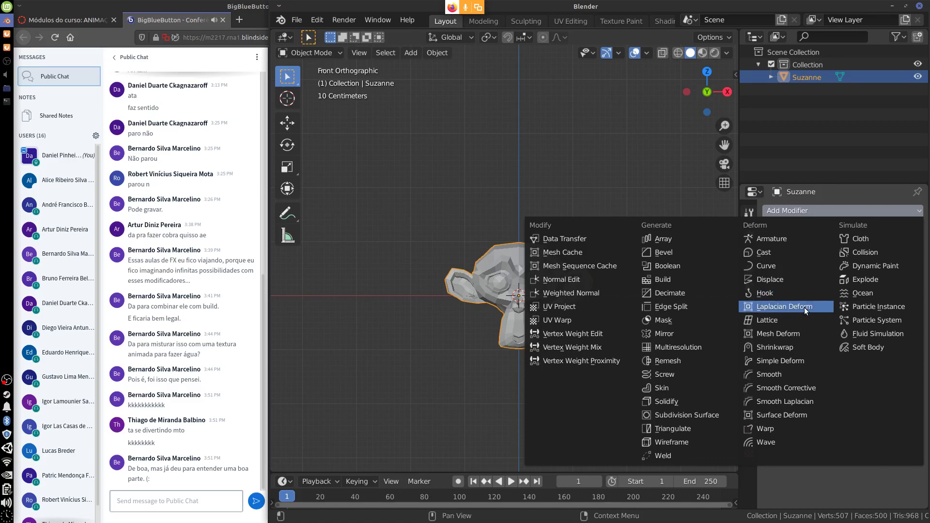
pyautogui.click(795, 320)
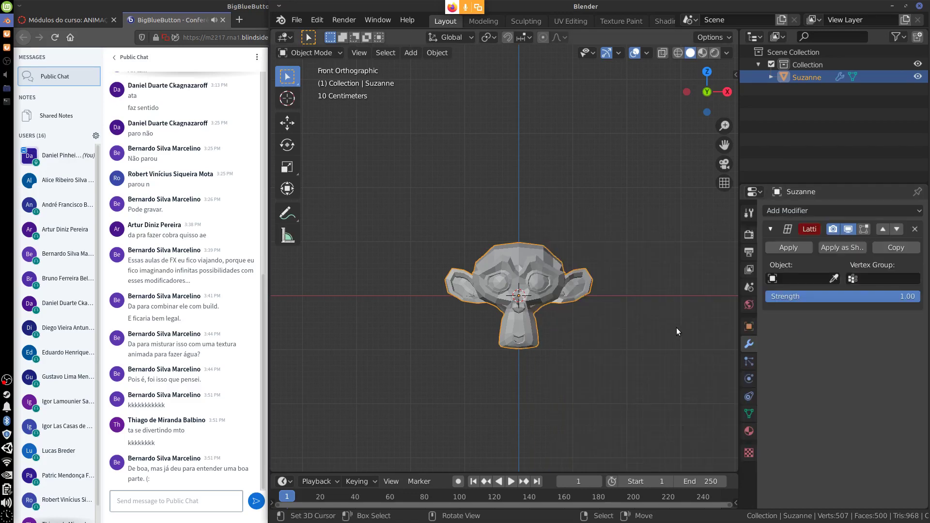
pyautogui.click(410, 52)
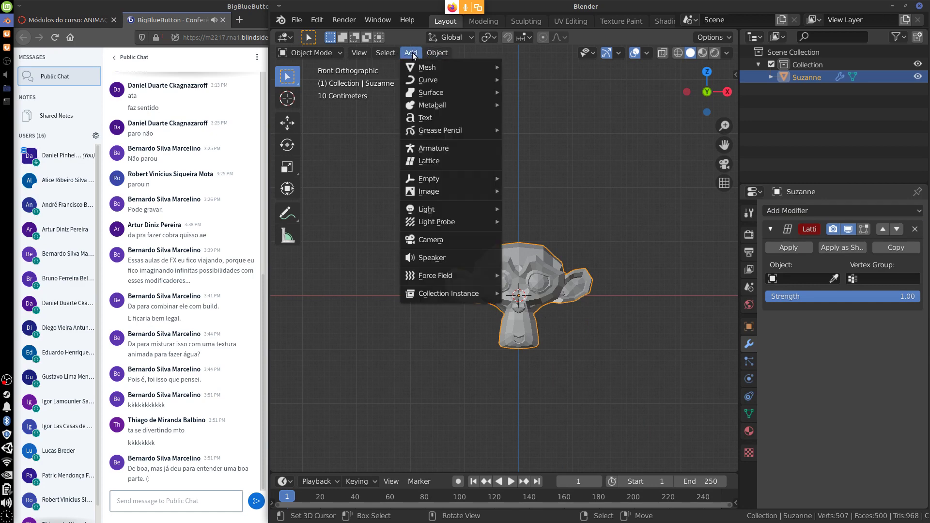
pyautogui.moveTo(472, 186)
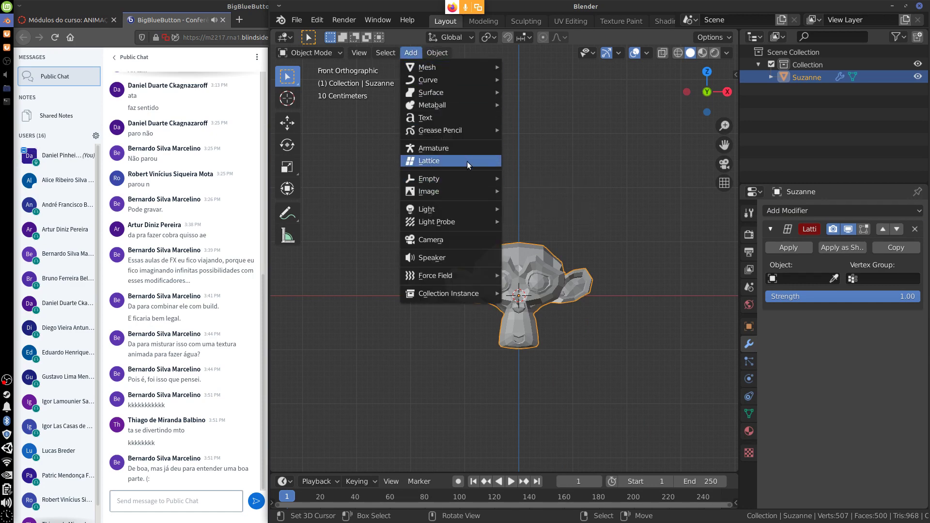
pyautogui.click(469, 161)
# - In Edit Mode, scale up all the lattice points until the cage encloses the whole monkey
pyautogui.press('Tab')
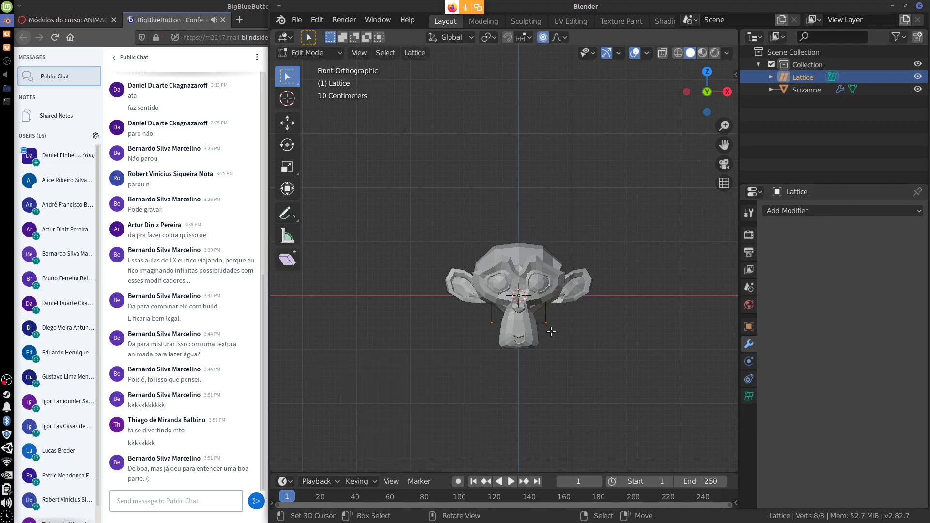
pyautogui.press('s')
pyautogui.click(623, 390)
pyautogui.moveTo(633, 355); pyautogui.dragTo(662, 373, button='middle')
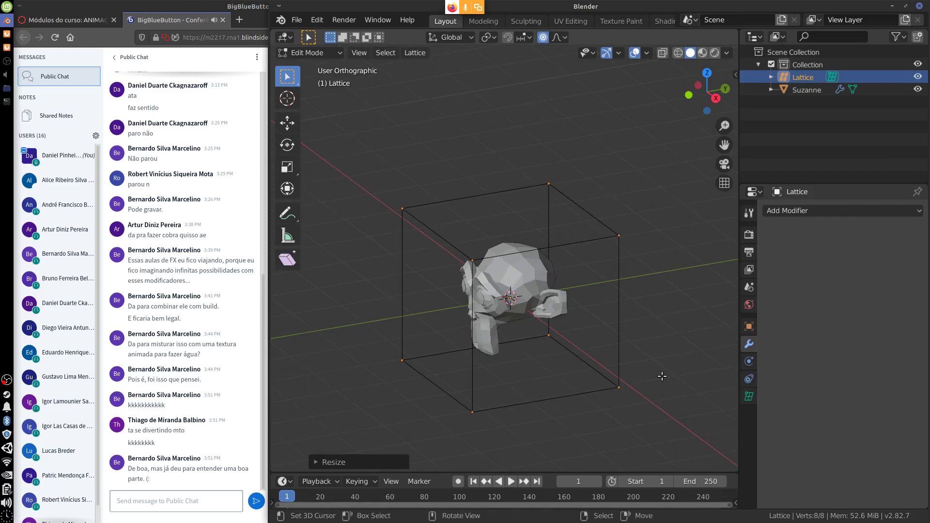
# - Set the lattice resolution to 3 in U, V and W, then return to Object Mode
pyautogui.click(748, 396)
pyautogui.click(905, 247)
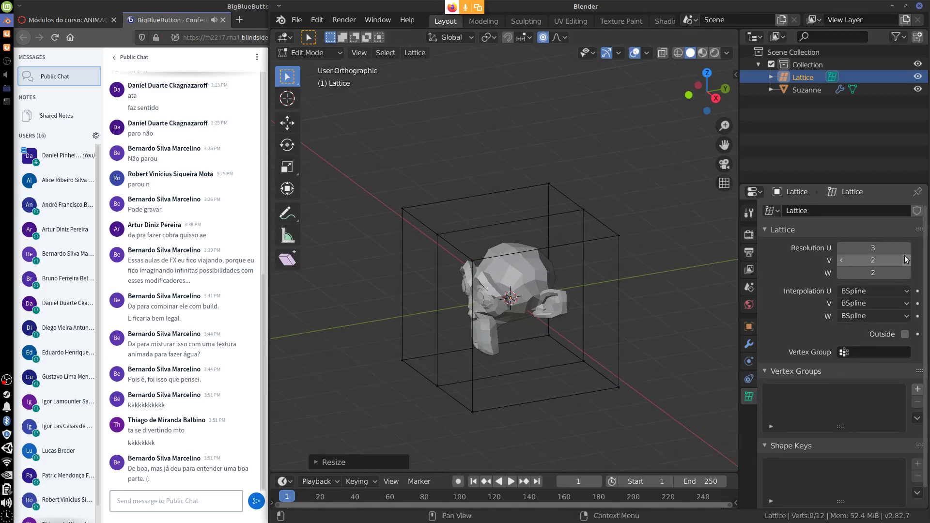
pyautogui.click(906, 260)
pyautogui.click(905, 273)
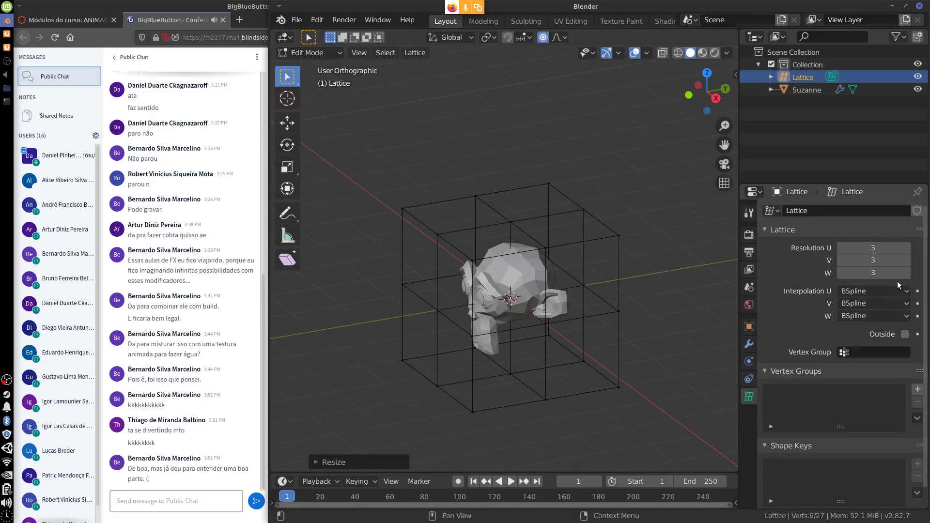
pyautogui.moveTo(575, 378); pyautogui.dragTo(618, 371, button='middle')
pyautogui.press('Tab')
# - Select the monkey and set Lattice as the target object of its Lattice modifier
pyautogui.click(549, 295)
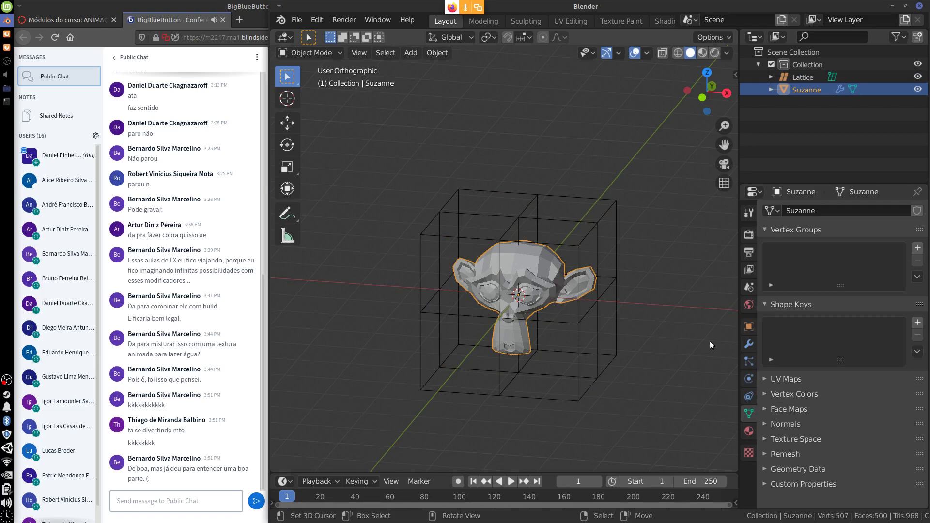
pyautogui.click(749, 344)
pyautogui.click(811, 278)
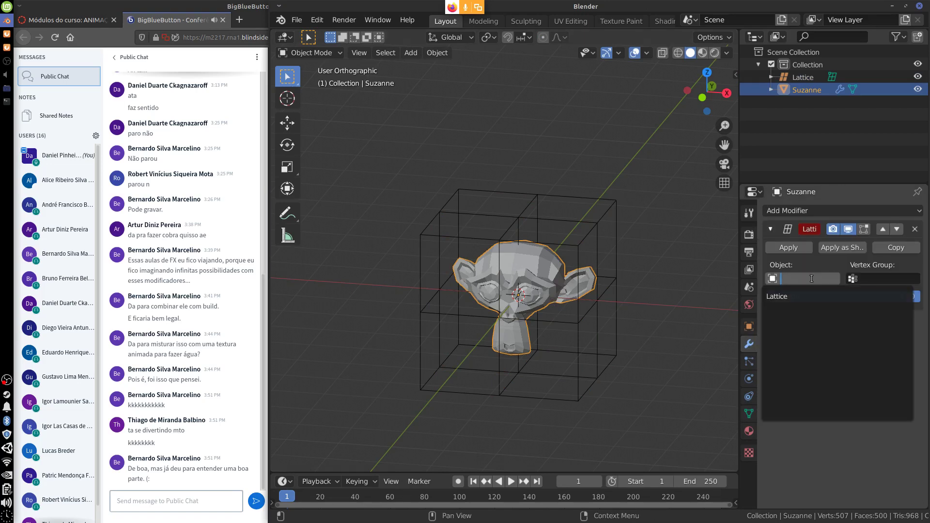
pyautogui.click(800, 296)
# - Select the lattice, enter Edit Mode and try moving an upper front corner control point with proportional editing
pyautogui.moveTo(705, 375); pyautogui.dragTo(629, 363, button='middle')
pyautogui.click(557, 255)
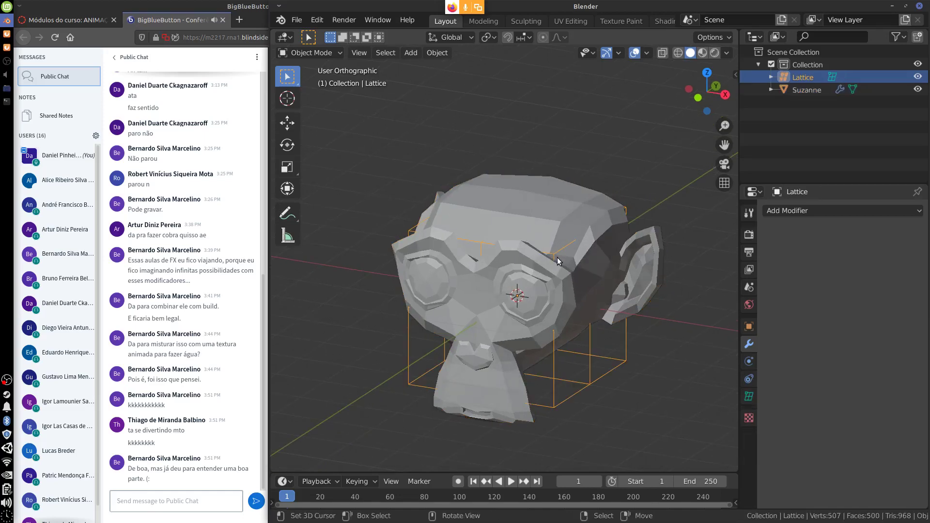
pyautogui.press('Tab')
pyautogui.moveTo(572, 264); pyautogui.dragTo(619, 230, button='middle')
pyautogui.press('g')
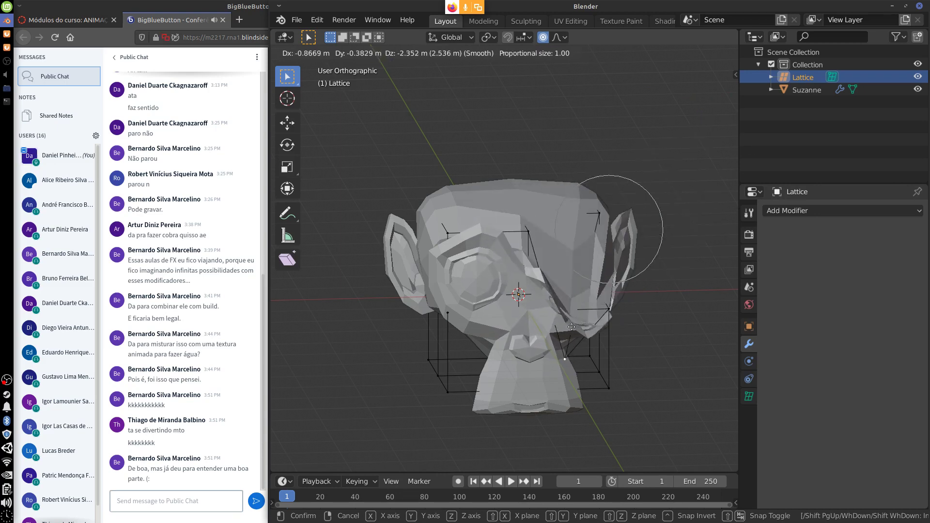
pyautogui.click(632, 250)
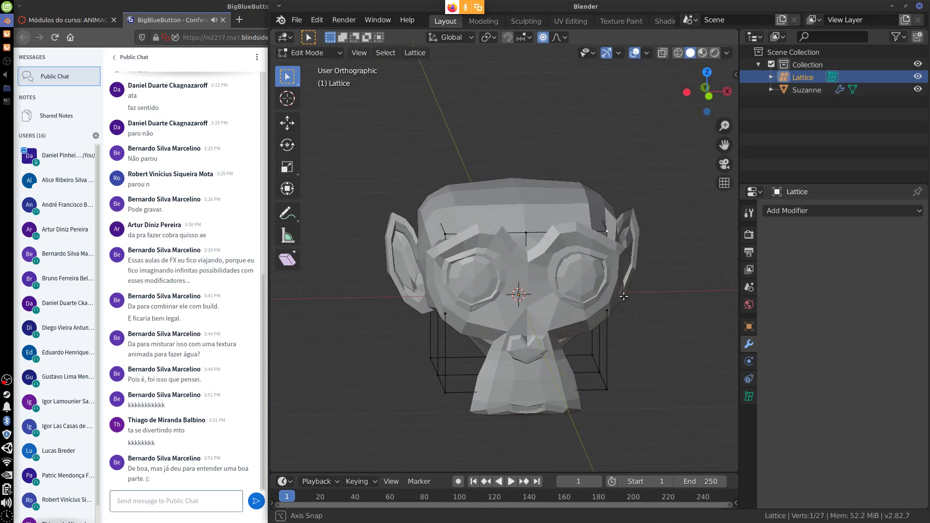
# - Move a bottom point and a lower back point of the lattice upward with proportional editing to deform the monkey
pyautogui.moveTo(633, 251); pyautogui.dragTo(653, 277, button='middle')
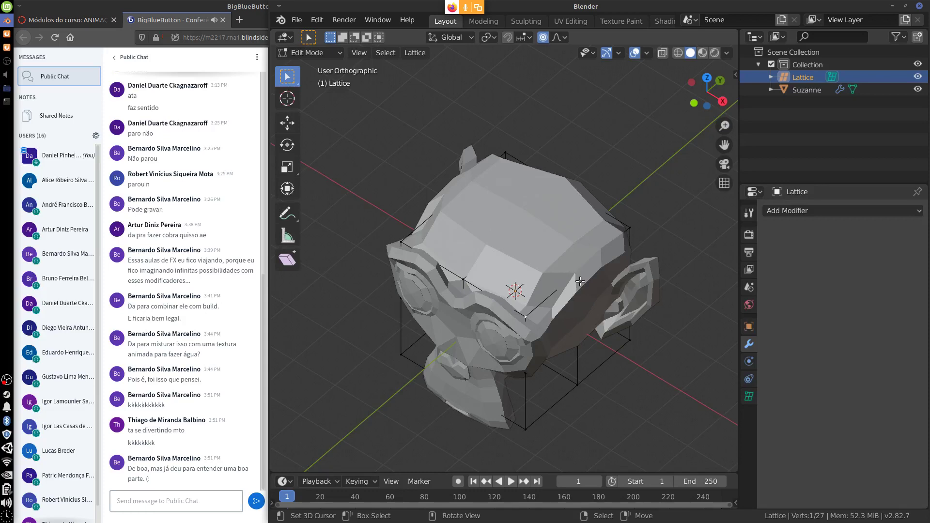
pyautogui.moveTo(579, 281); pyautogui.dragTo(541, 361, button='middle')
pyautogui.press('g')
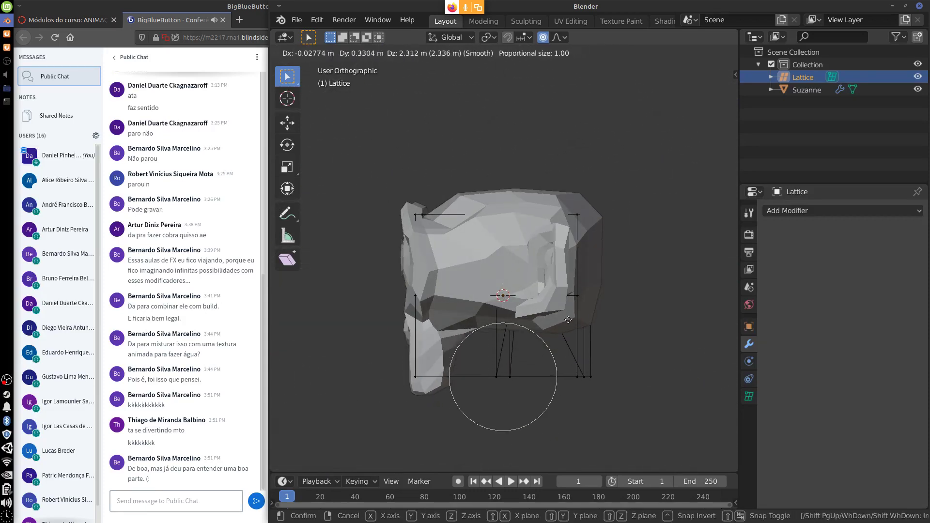
pyautogui.click(554, 330)
pyautogui.press('g')
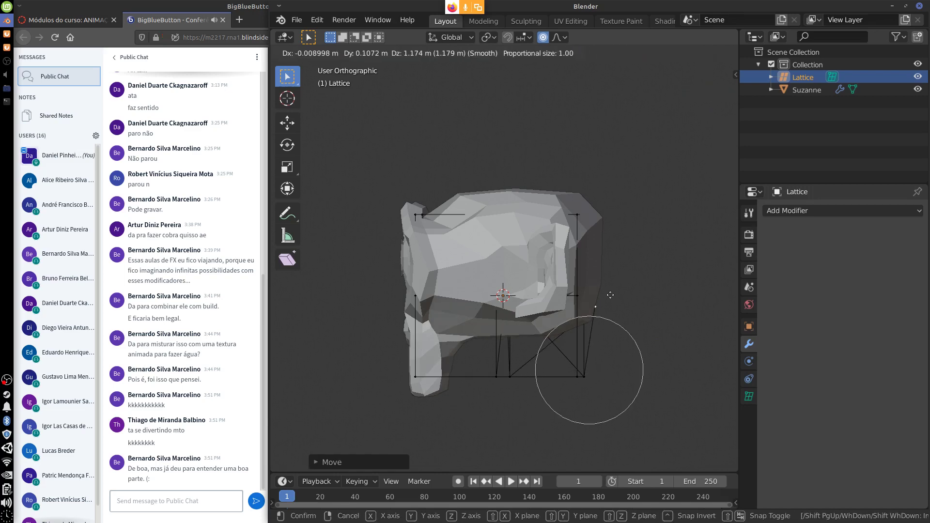
pyautogui.click(610, 391)
# - Pull both upper front corner points of the lattice up and outward to stretch the monkey's head
pyautogui.moveTo(609, 391); pyautogui.dragTo(563, 255, button='middle')
pyautogui.click(566, 255)
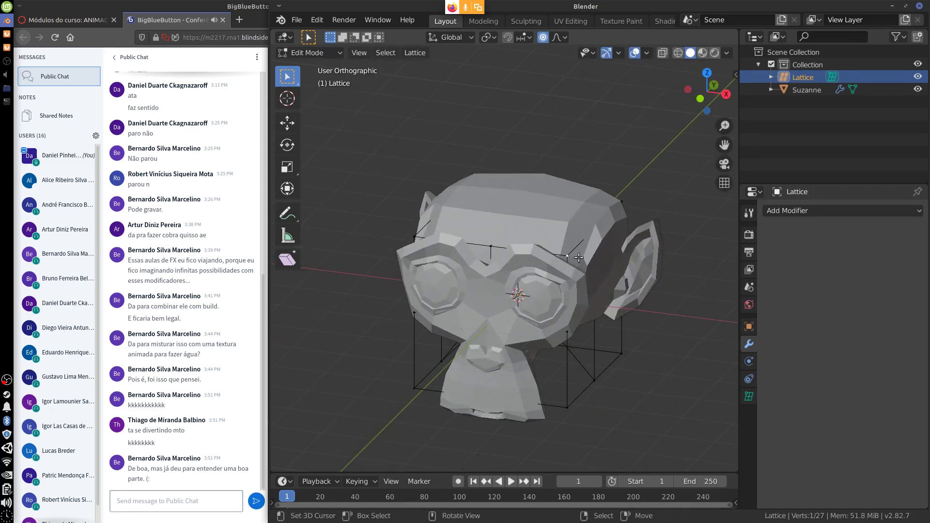
pyautogui.press('g')
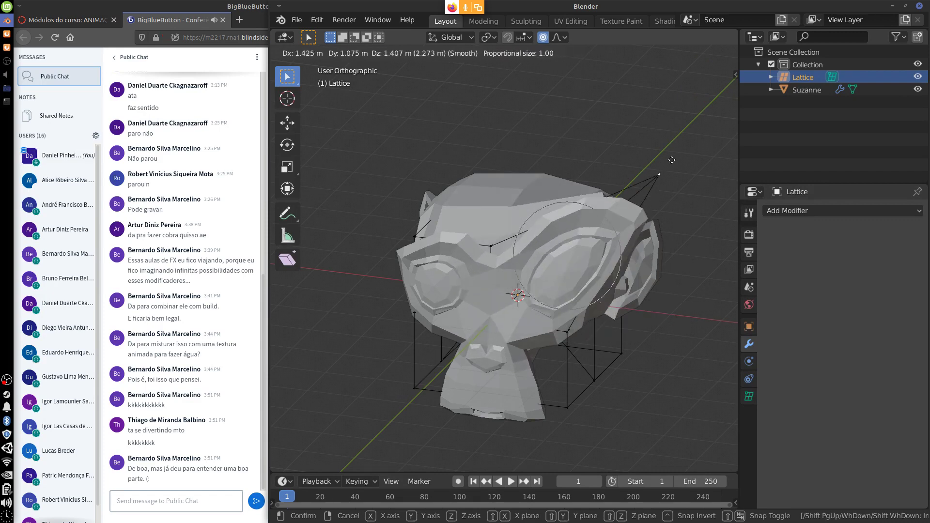
pyautogui.click(671, 160)
pyautogui.moveTo(668, 159); pyautogui.dragTo(656, 333, button='middle')
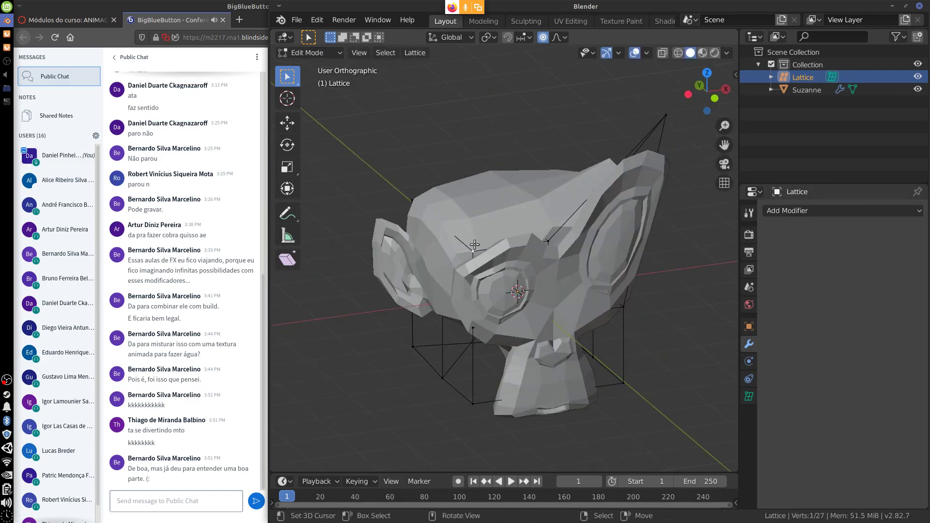
pyautogui.moveTo(474, 244); pyautogui.dragTo(576, 363, button='middle')
pyautogui.press('g')
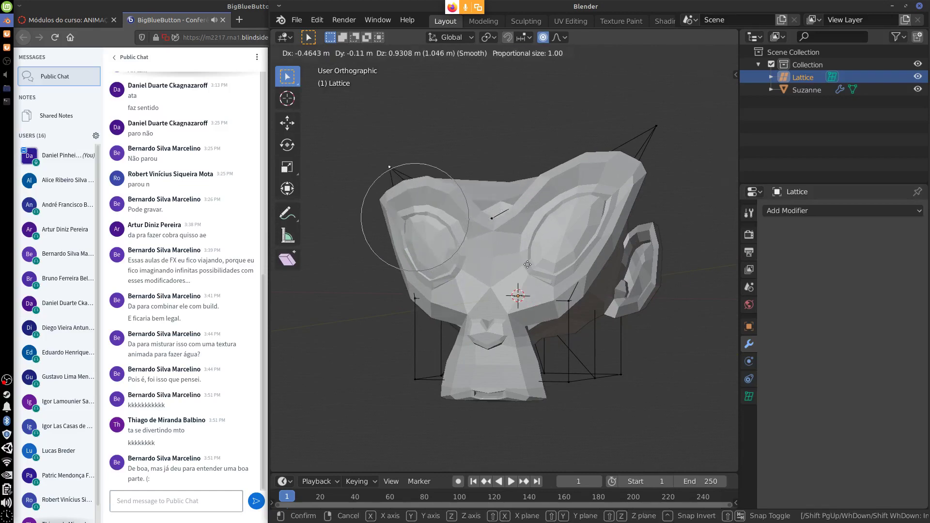
pyautogui.click(457, 193)
# - Move a lower front corner point of the lattice with proportional editing to distort the monkey's jaw area
pyautogui.moveTo(595, 326); pyautogui.dragTo(575, 213, button='middle')
pyautogui.click(574, 205)
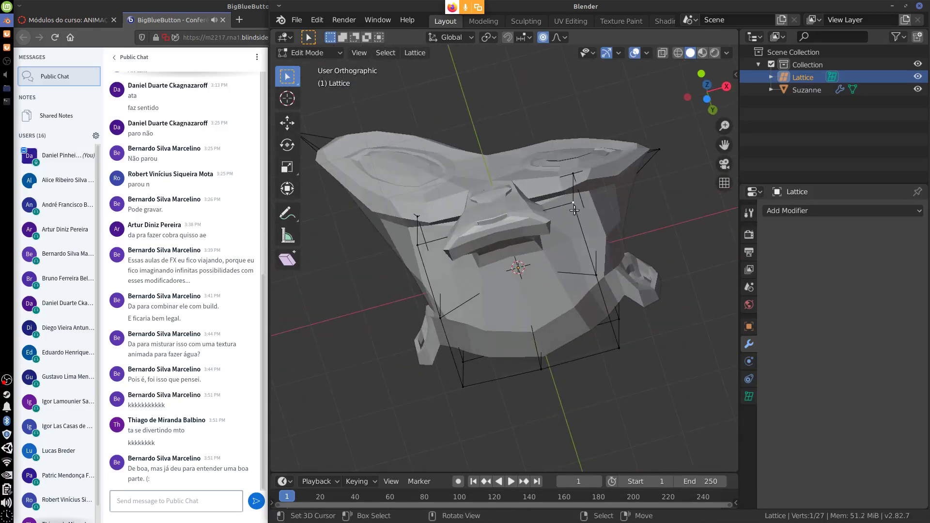
pyautogui.press('g')
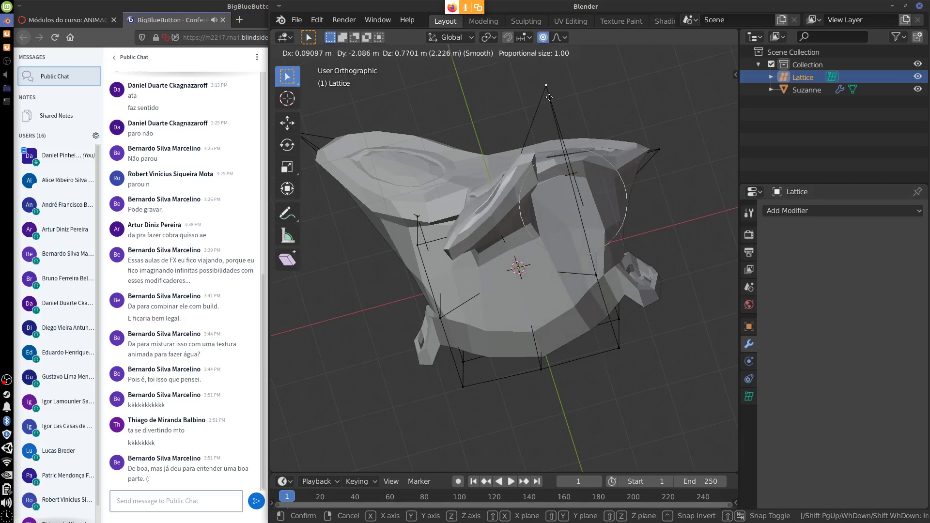
pyautogui.click(565, 149)
pyautogui.moveTo(608, 214); pyautogui.dragTo(608, 361, button='middle')
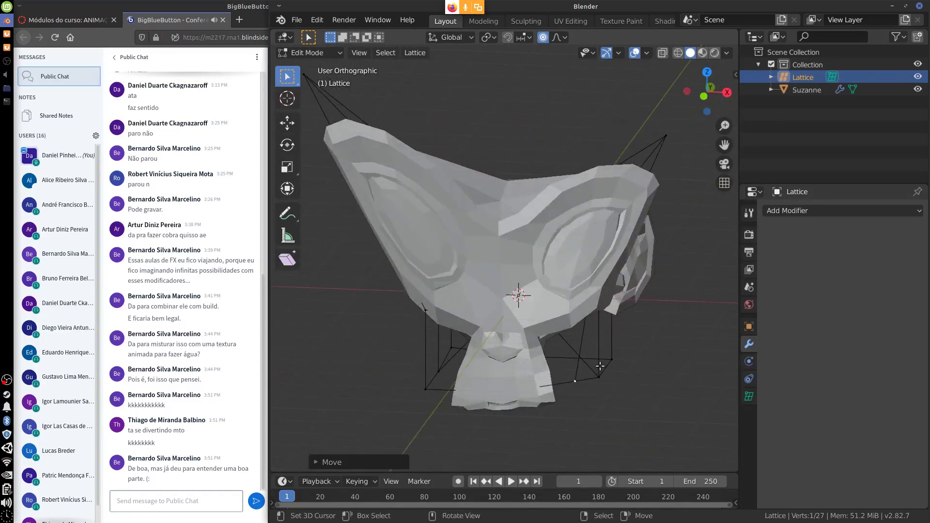
# - Return to Object Mode and delete both the monkey and the lattice
pyautogui.press('Tab')
pyautogui.press('Tab')
pyautogui.press('Tab')
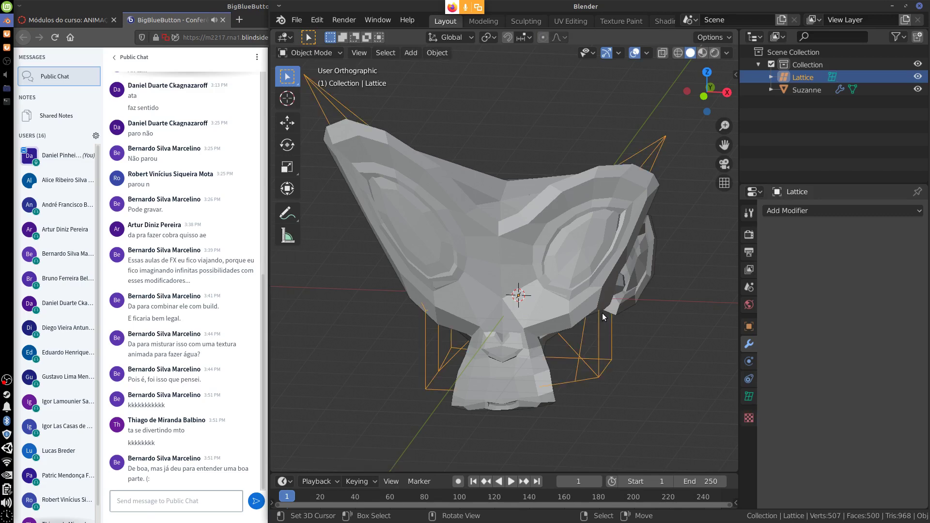
pyautogui.click(592, 308)
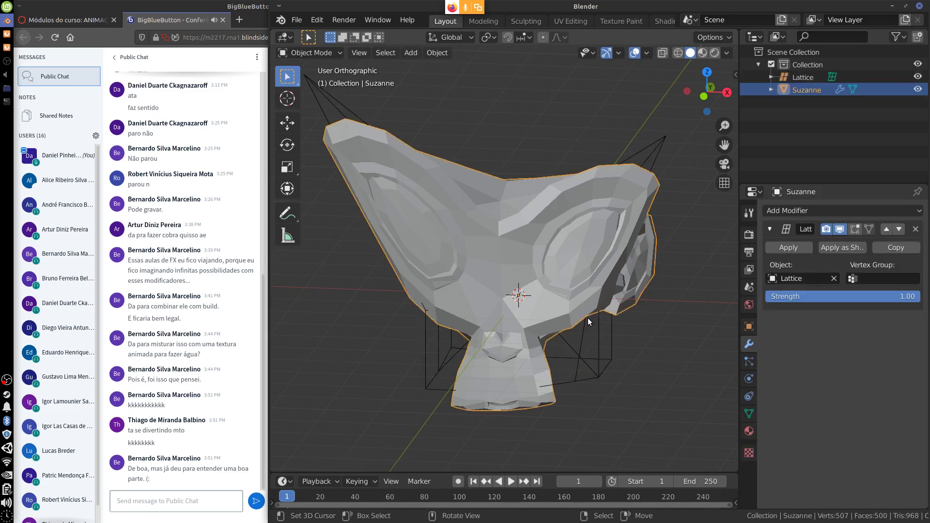
pyautogui.press('x')
pyautogui.click(582, 322)
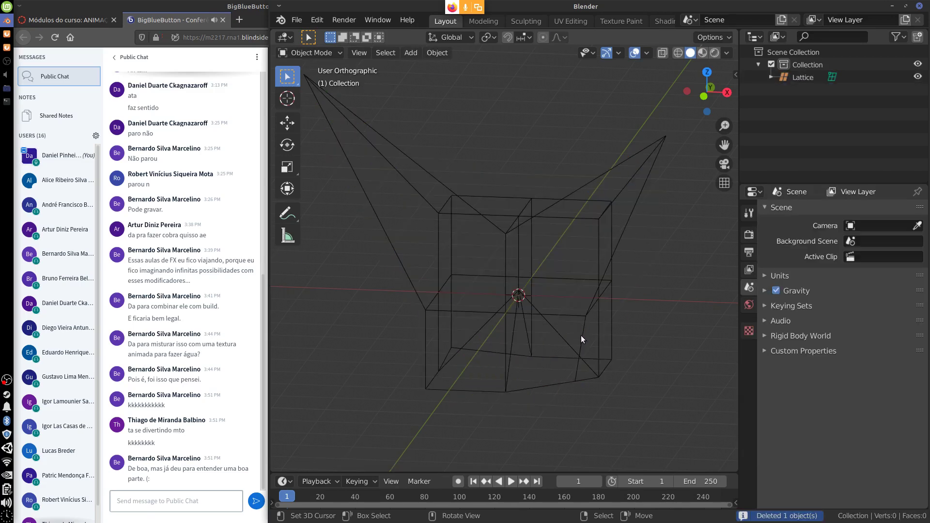
pyautogui.click(580, 335)
pyautogui.press('Delete')
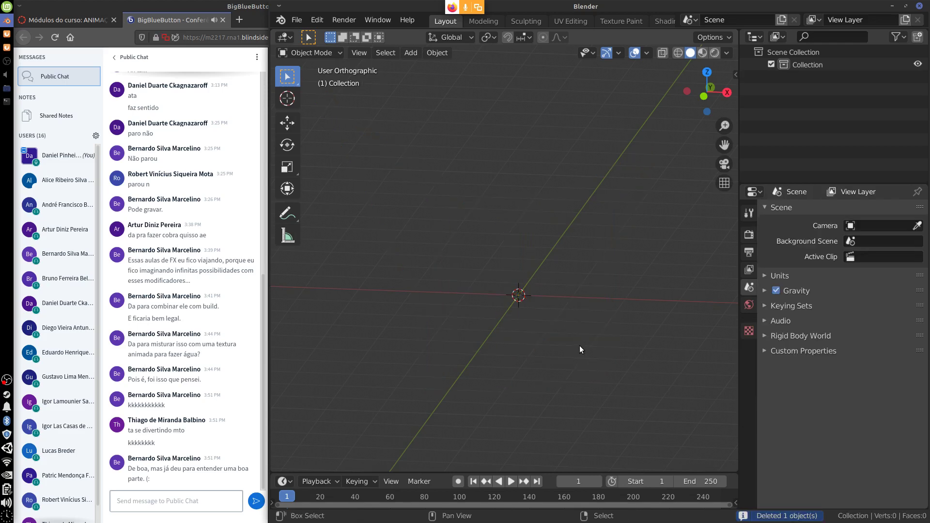
# - Add a new monkey mesh to the empty scene
pyautogui.hotkey('shift', 'a')
pyautogui.moveTo(580, 288)
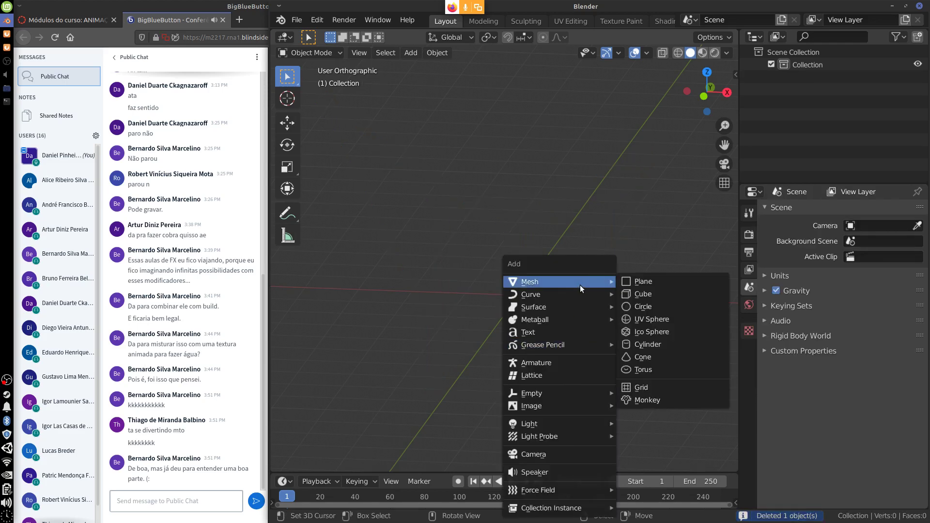
pyautogui.click(644, 399)
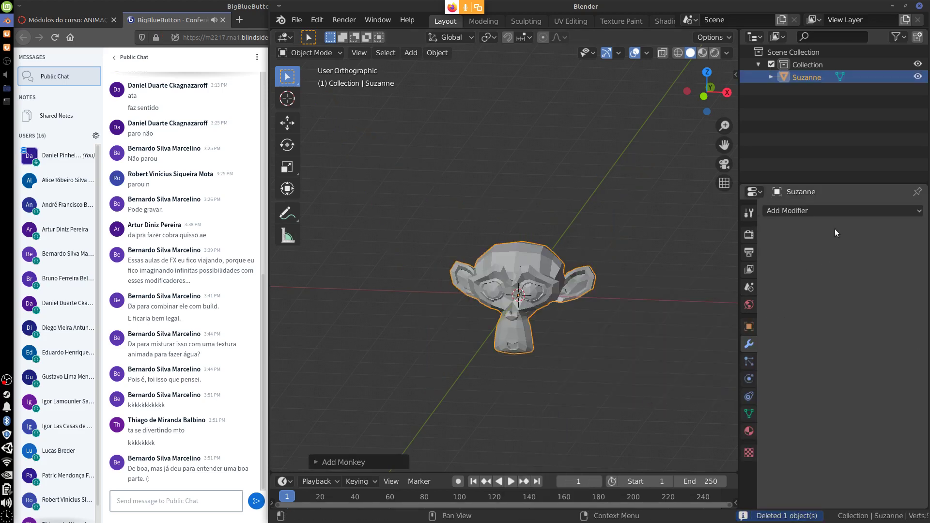
pyautogui.click(833, 211)
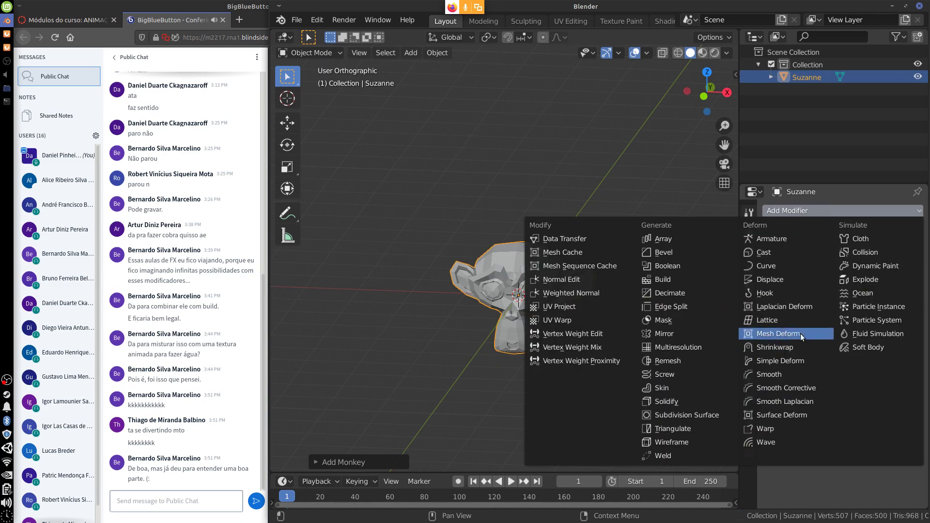
pyautogui.press('Escape')
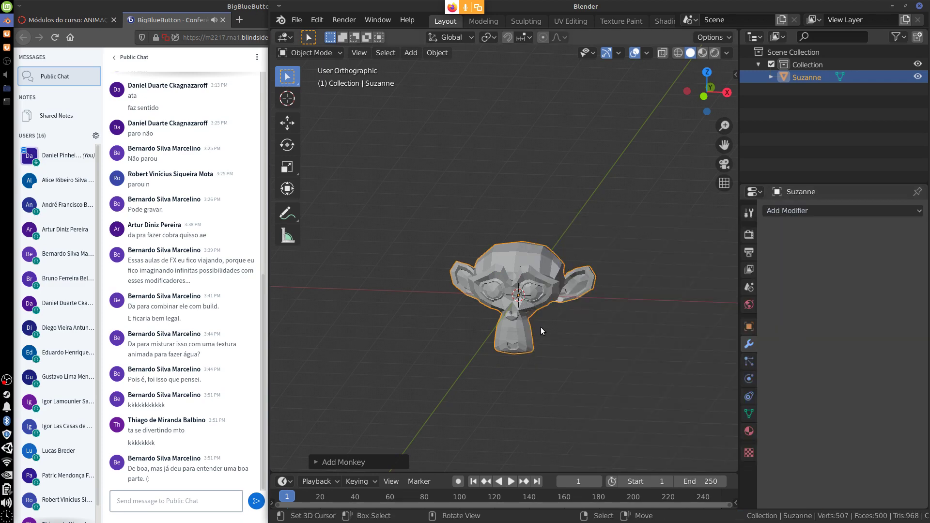
# - Add a cube and, in Edit Mode, scale it up until it encloses the whole monkey
pyautogui.hotkey('shift', 'a')
pyautogui.moveTo(562, 280)
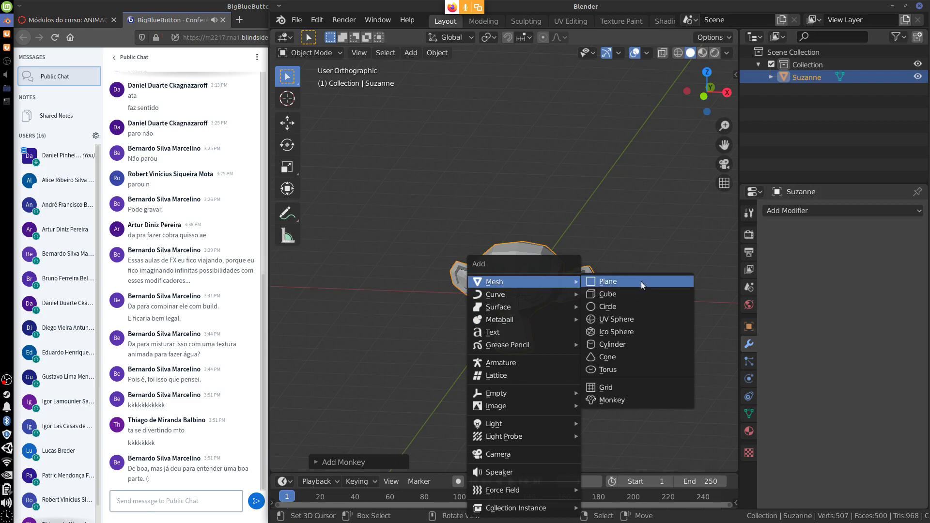
pyautogui.click(633, 294)
pyautogui.press('Tab')
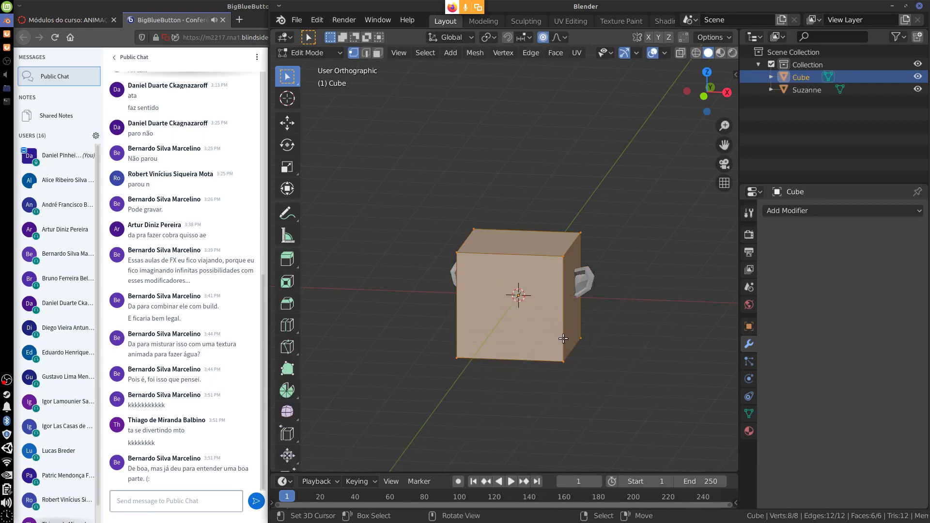
pyautogui.press('s')
pyautogui.click(600, 360)
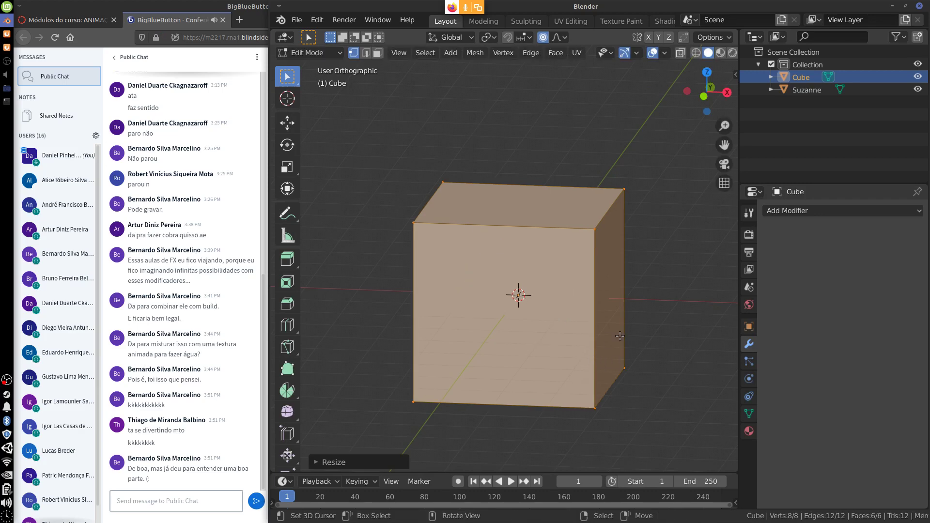
pyautogui.moveTo(633, 353); pyautogui.dragTo(591, 349, button='middle')
# - Set the cube's viewport display to Wire, then scale its mesh down to fit more closely around the monkey
pyautogui.click(749, 326)
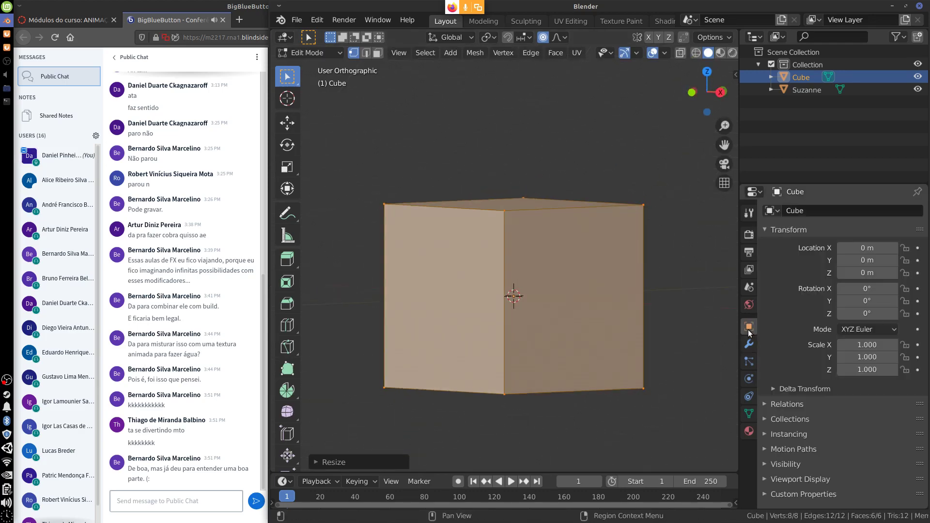
pyautogui.click(778, 231)
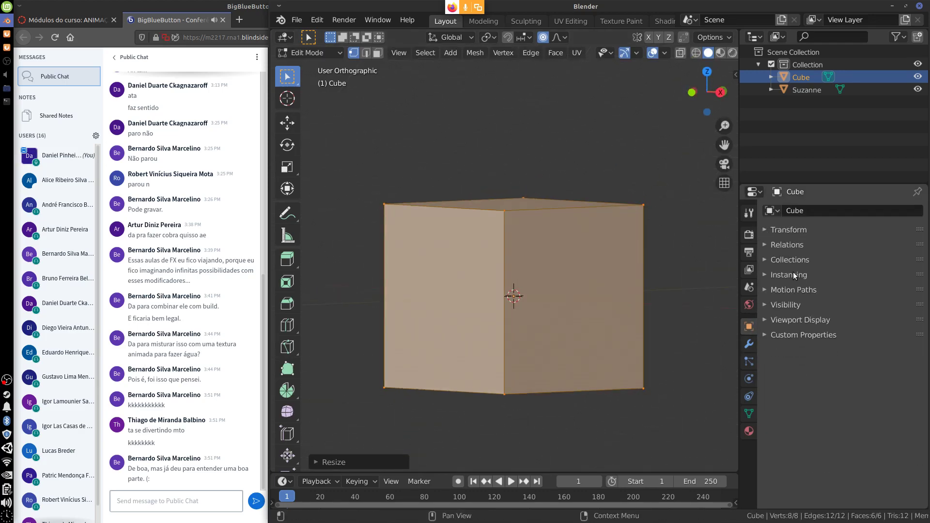
pyautogui.click(777, 321)
pyautogui.click(881, 395)
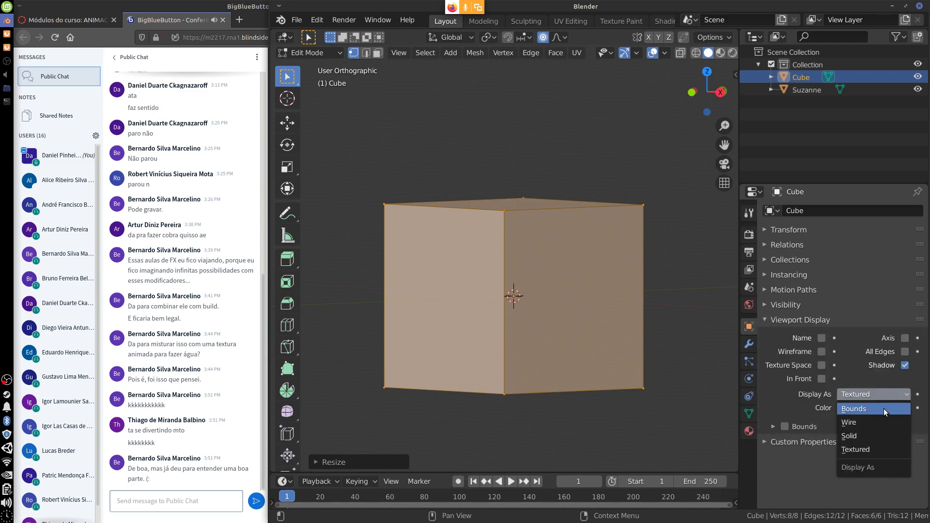
pyautogui.click(852, 423)
pyautogui.moveTo(678, 378)
pyautogui.mouseDown(button='middle')
pyautogui.moveTo(649, 383)
pyautogui.moveTo(662, 385)
pyautogui.moveTo(613, 353)
pyautogui.moveTo(607, 382)
pyautogui.mouseUp(button='middle')
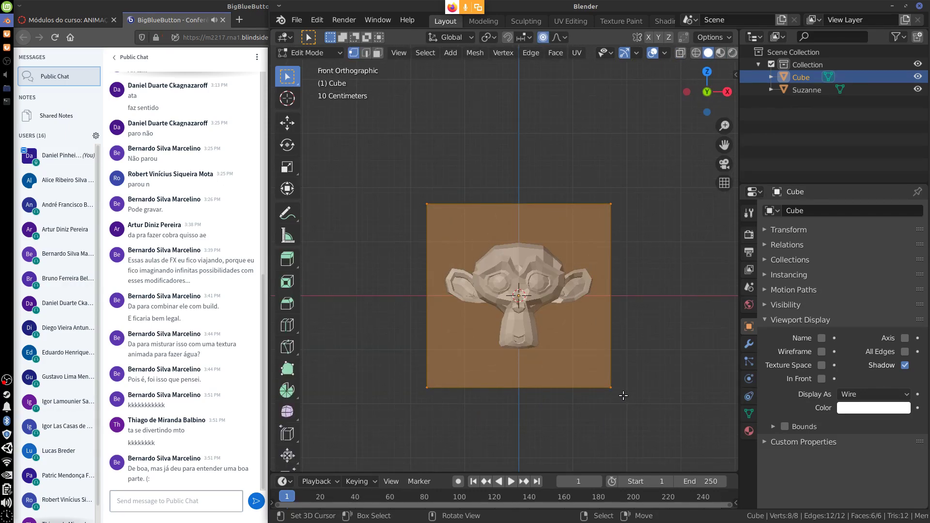
pyautogui.press('s')
pyautogui.click(609, 373)
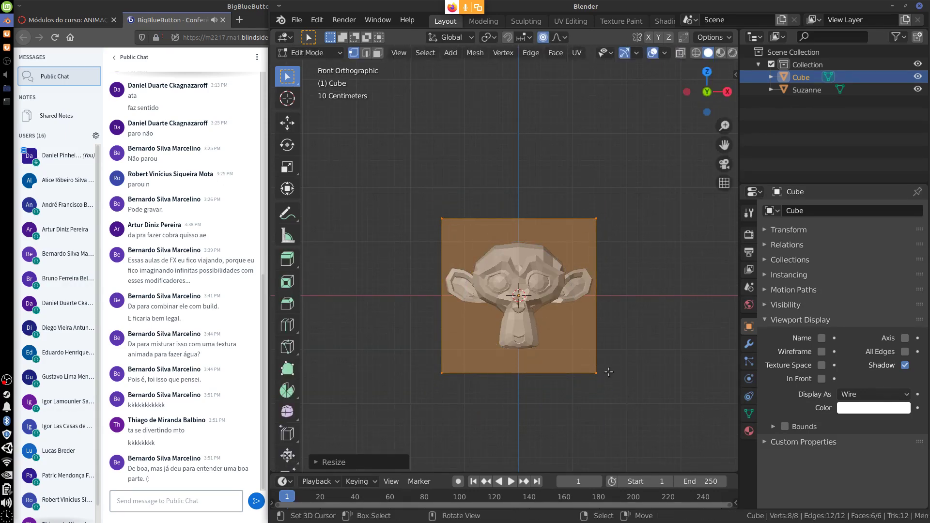
# - Add three loop cuts through the middle of the cube, one across each axis
pyautogui.hotkey('ctrl', 'r')
pyautogui.click(601, 320)
pyautogui.rightClick(601, 320)
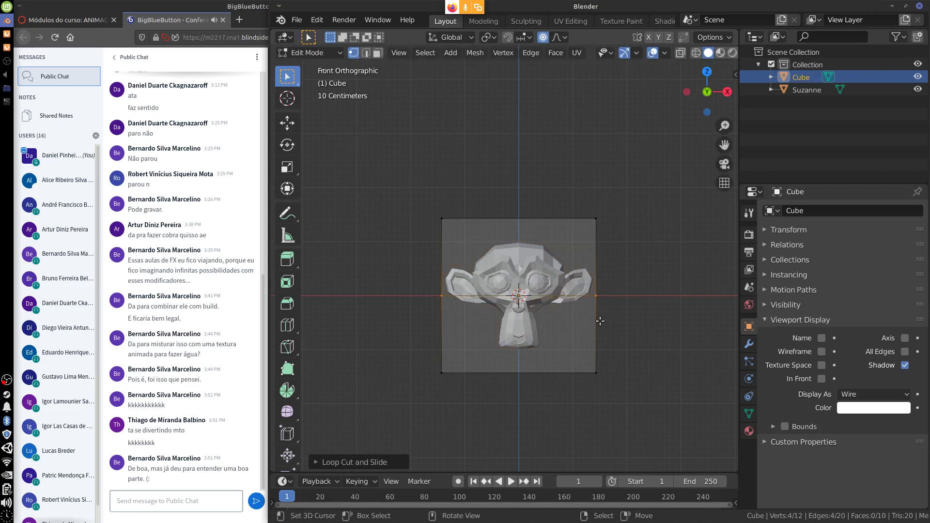
pyautogui.moveTo(629, 316); pyautogui.dragTo(561, 301, button='middle')
pyautogui.hotkey('ctrl', 'r')
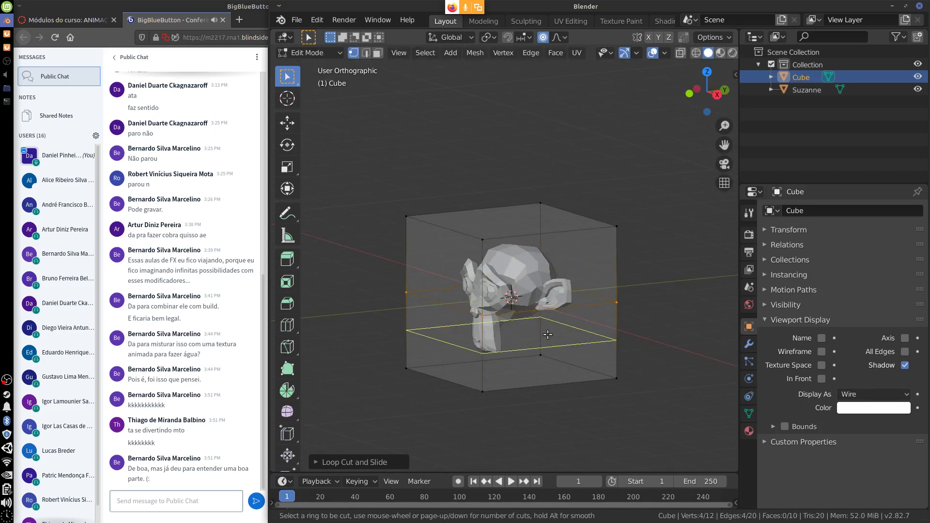
pyautogui.click(550, 311)
pyautogui.rightClick(557, 331)
pyautogui.moveTo(558, 331); pyautogui.dragTo(631, 324, button='middle')
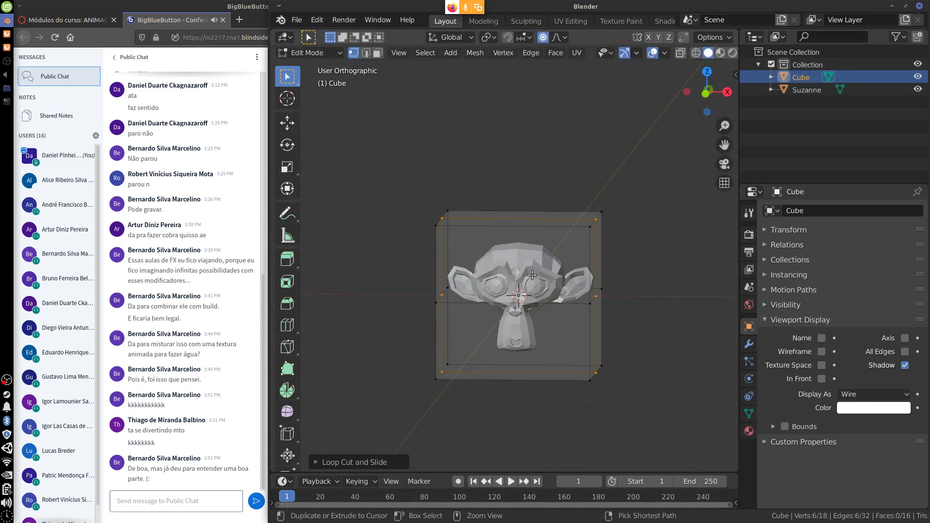
pyautogui.hotkey('ctrl', 'r')
pyautogui.click(525, 230)
pyautogui.click(526, 234)
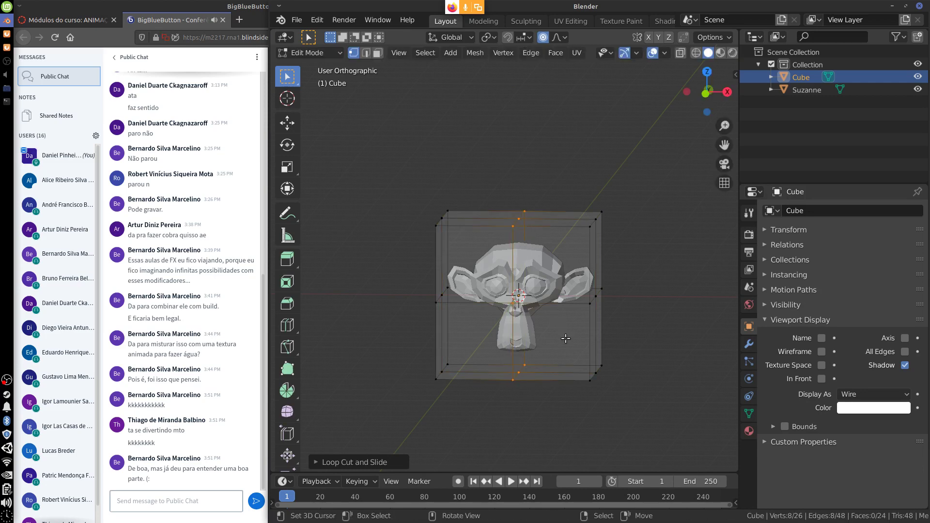
# - Return to Object Mode, select the monkey and add a Mesh Deform modifier to it
pyautogui.press('Tab')
pyautogui.moveTo(606, 346); pyautogui.dragTo(562, 305, button='middle')
pyautogui.click(557, 300)
pyautogui.click(749, 344)
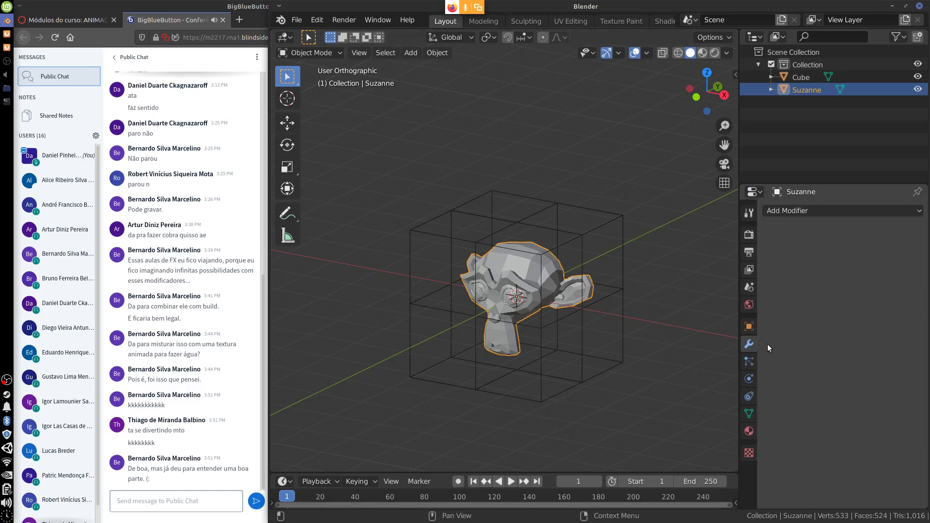
pyautogui.click(827, 210)
pyautogui.click(785, 331)
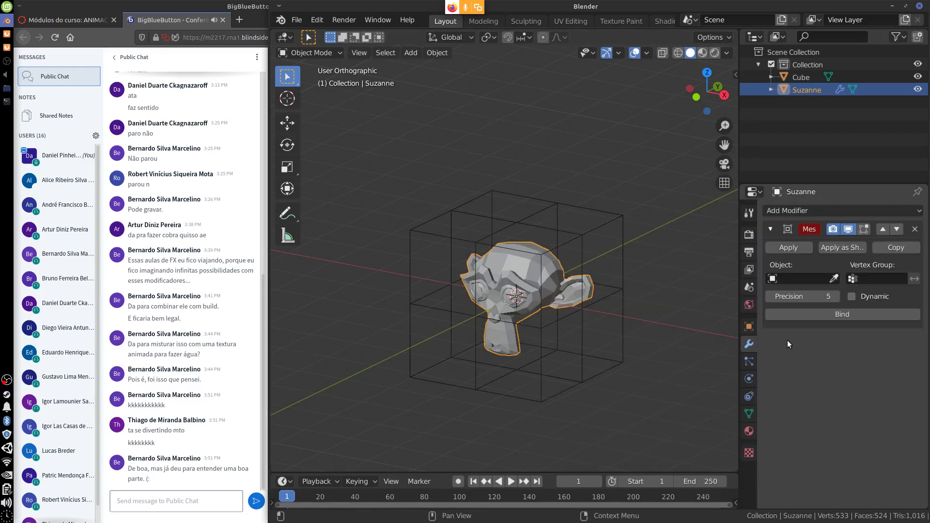
# - Set Cube as the target object of the Mesh Deform modifier and bind the monkey to it
pyautogui.click(799, 278)
pyautogui.click(803, 294)
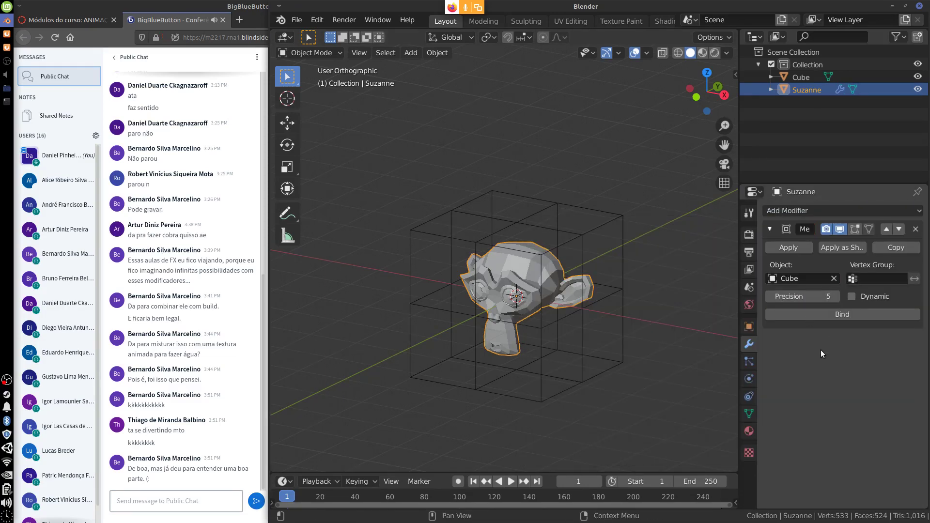
pyautogui.click(843, 315)
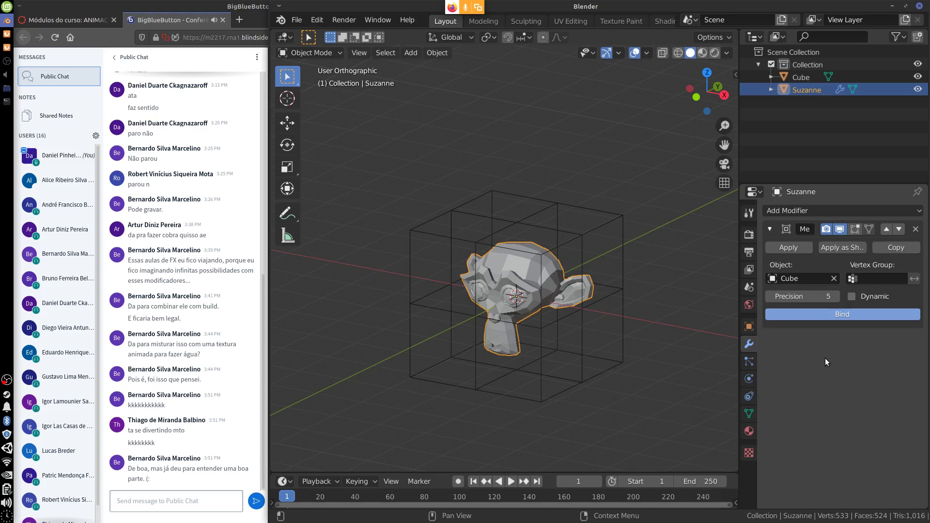
# - Enter Edit Mode on the wireframe cube, select its horizontal middle edge loop and scale it outward
pyautogui.click(563, 248)
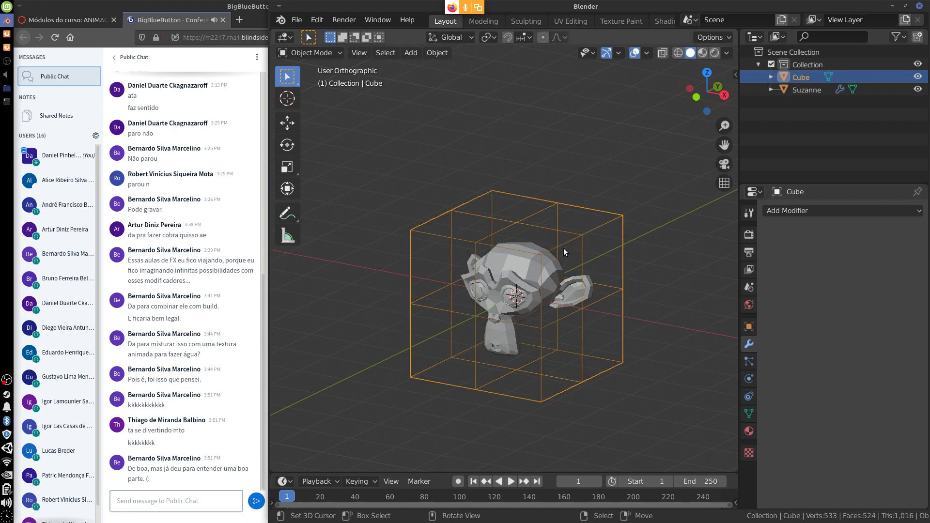
pyautogui.press('Tab')
pyautogui.moveTo(581, 239); pyautogui.dragTo(629, 292, button='middle')
pyautogui.press('g')
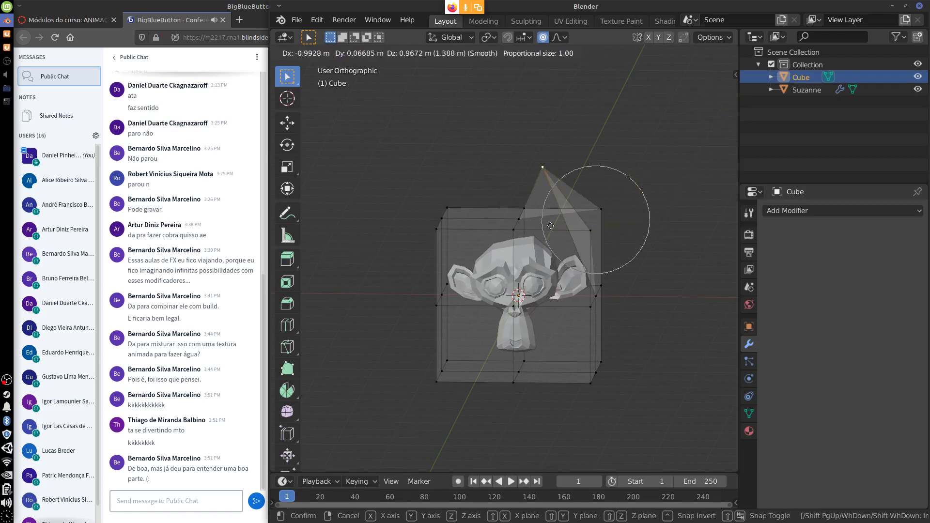
pyautogui.press('Escape')
pyautogui.keyDown('alt'); pyautogui.click(600, 298); pyautogui.keyUp('alt')
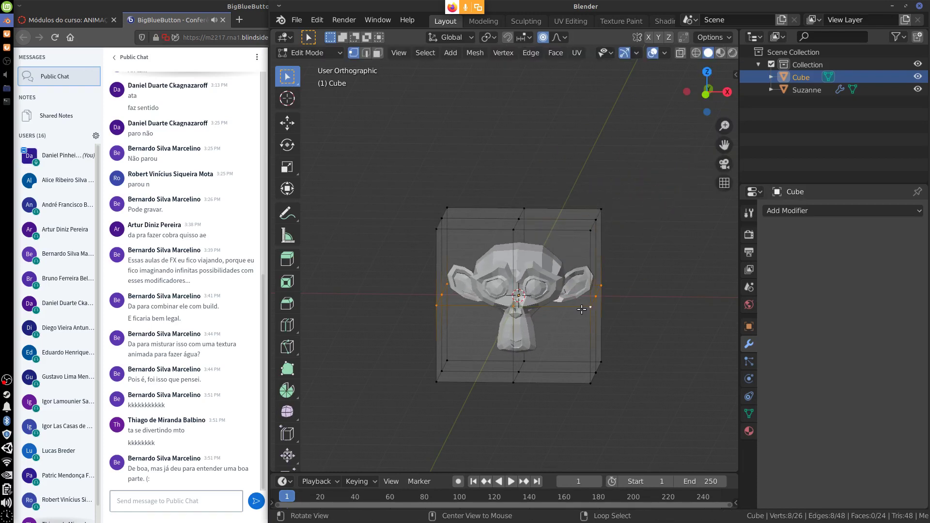
pyautogui.press('s')
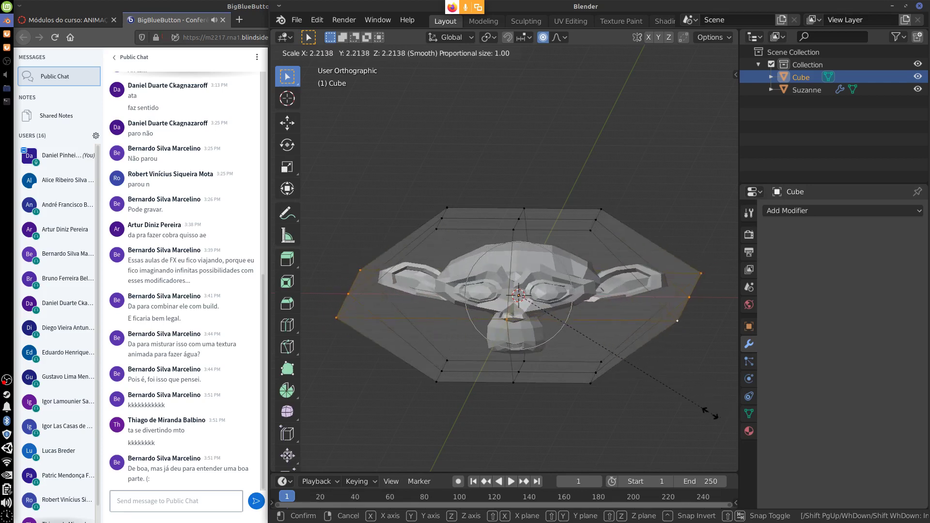
pyautogui.click(673, 398)
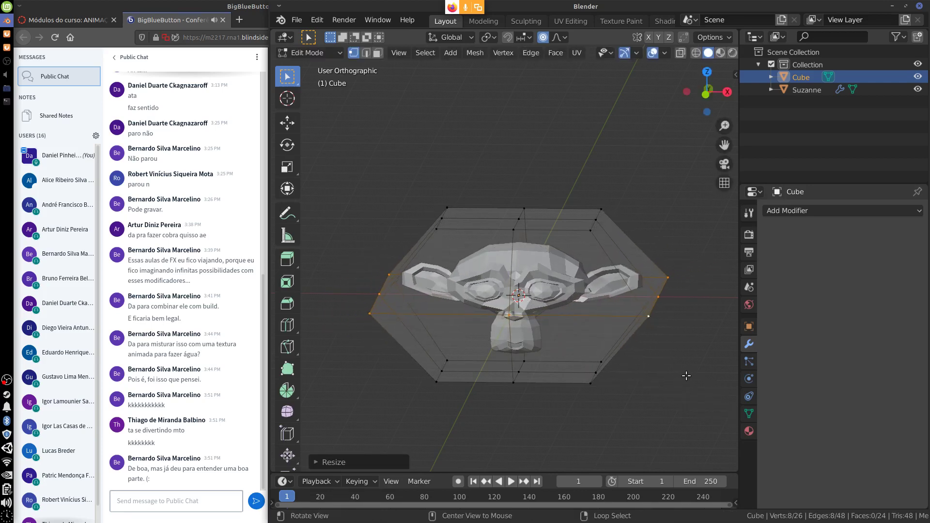
# - Select the cube's vertical middle edge loop between front and back and scale it inward
pyautogui.keyDown('alt'); pyautogui.moveTo(685, 375); pyautogui.dragTo(605, 372); pyautogui.keyUp('alt')
pyautogui.keyDown('alt'); pyautogui.rightClick(562, 337); pyautogui.keyUp('alt')
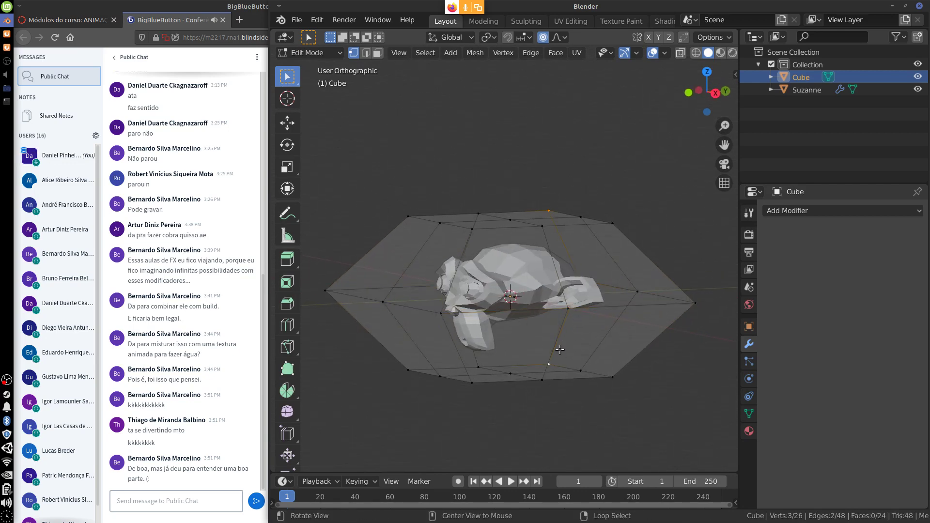
pyautogui.keyDown('alt'); pyautogui.moveTo(554, 341); pyautogui.dragTo(632, 358); pyautogui.keyUp('alt')
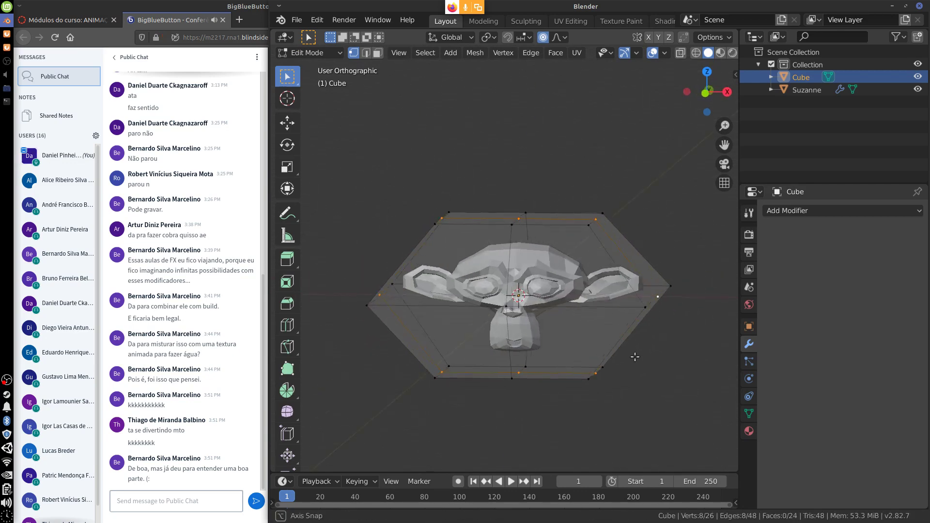
pyautogui.keyDown('alt'); pyautogui.rightClick(632, 357); pyautogui.keyUp('alt')
pyautogui.press('s')
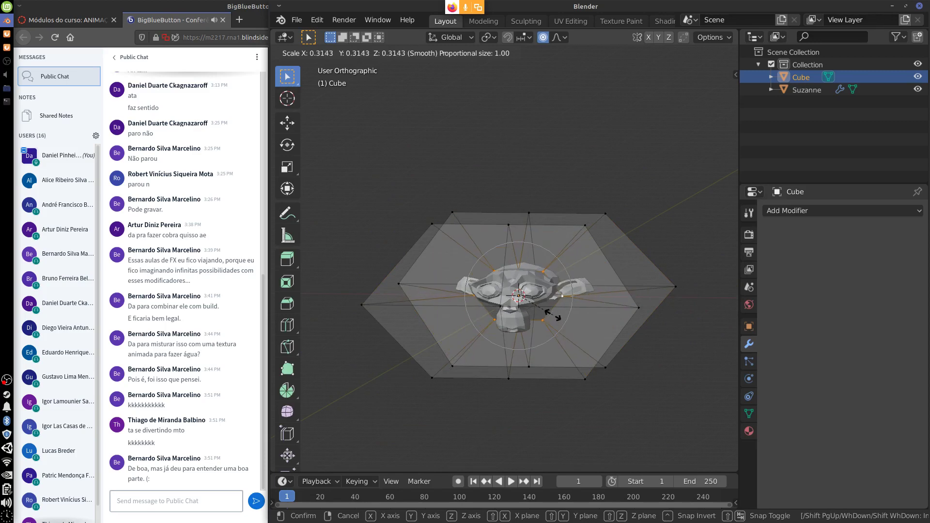
pyautogui.click(586, 340)
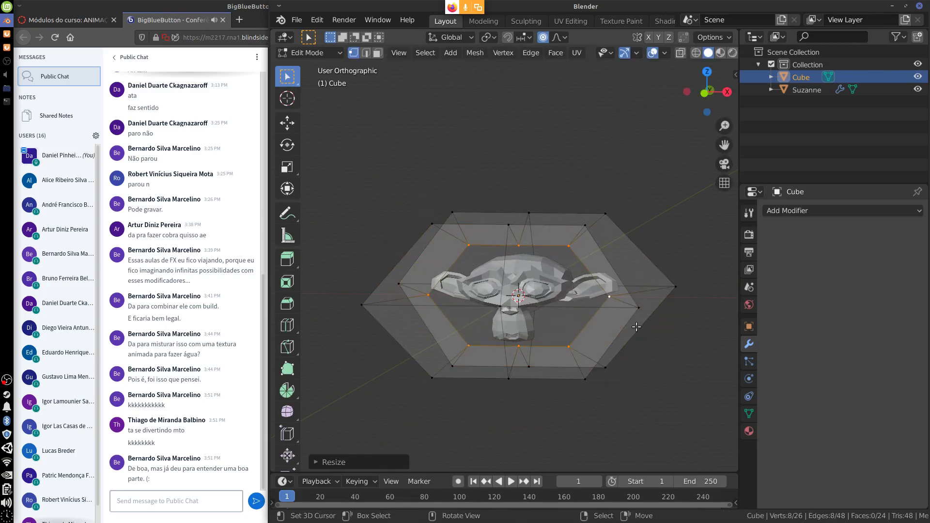
# - Select the three middle-height vertices on the cube's back side and move them to deform the back of the monkey's head
pyautogui.moveTo(615, 335); pyautogui.dragTo(644, 302, button='middle')
pyautogui.rightClick(640, 300)
pyautogui.keyDown('shift'); pyautogui.rightClick(614, 313); pyautogui.keyUp('shift')
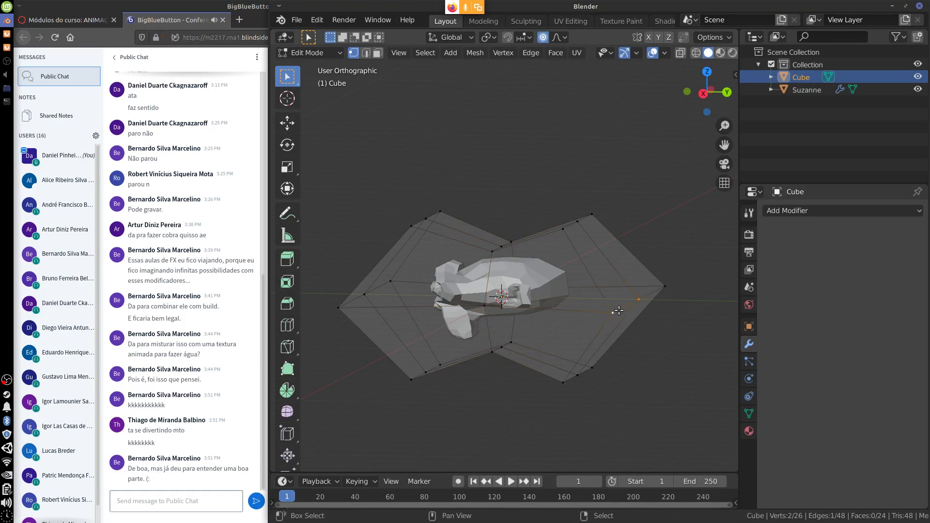
pyautogui.keyDown('shift'); pyautogui.rightClick(660, 293); pyautogui.keyUp('shift')
pyautogui.press('g')
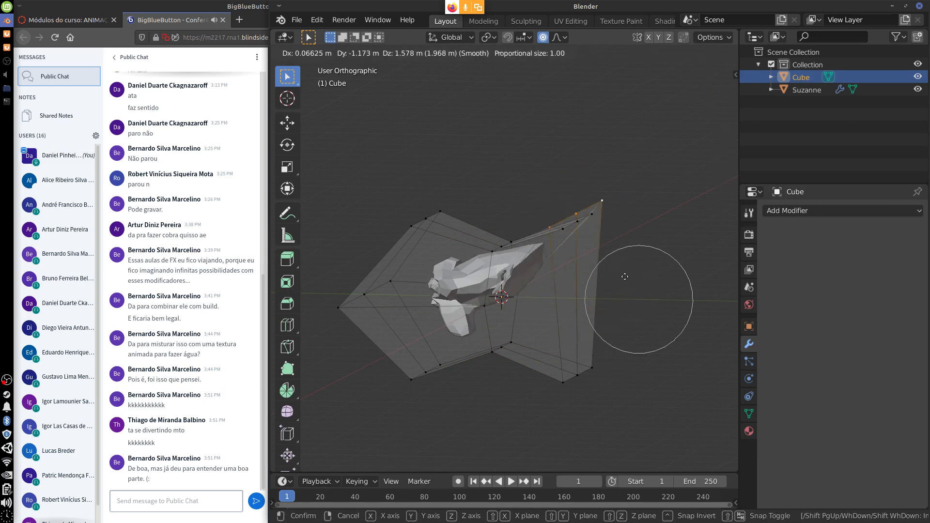
pyautogui.click(600, 356)
# - Move the three middle-height vertices on the cube's front side inward toward the monkey's face, and return to Object Mode
pyautogui.moveTo(562, 368); pyautogui.dragTo(660, 370, button='middle')
pyautogui.rightClick(398, 330)
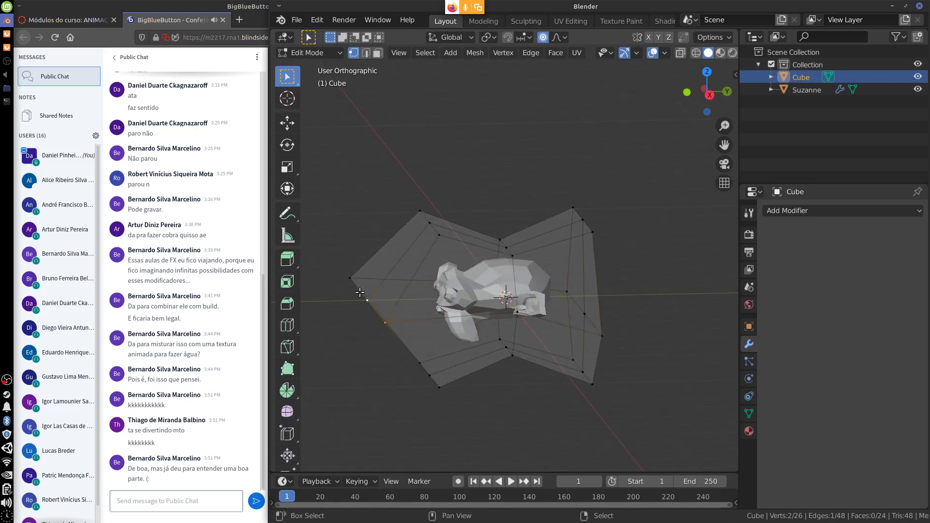
pyautogui.keyDown('ctrl'); pyautogui.rightClick(350, 278); pyautogui.keyUp('ctrl')
pyautogui.press('g')
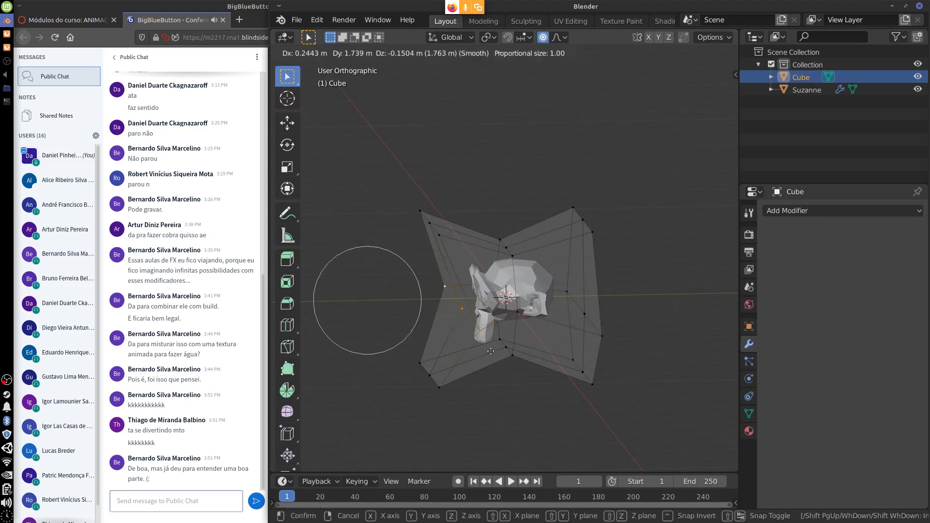
pyautogui.click(515, 343)
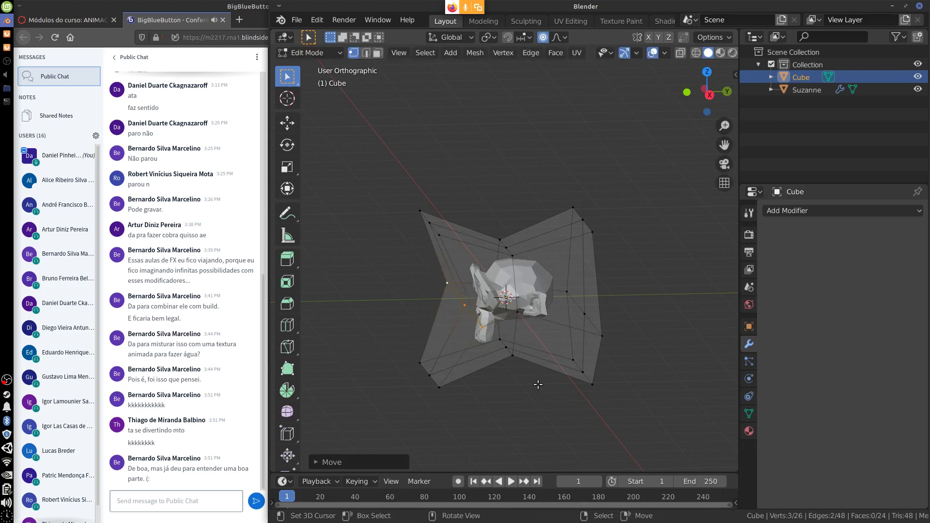
pyautogui.moveTo(537, 384); pyautogui.dragTo(624, 370, button='middle')
pyautogui.press('Tab')
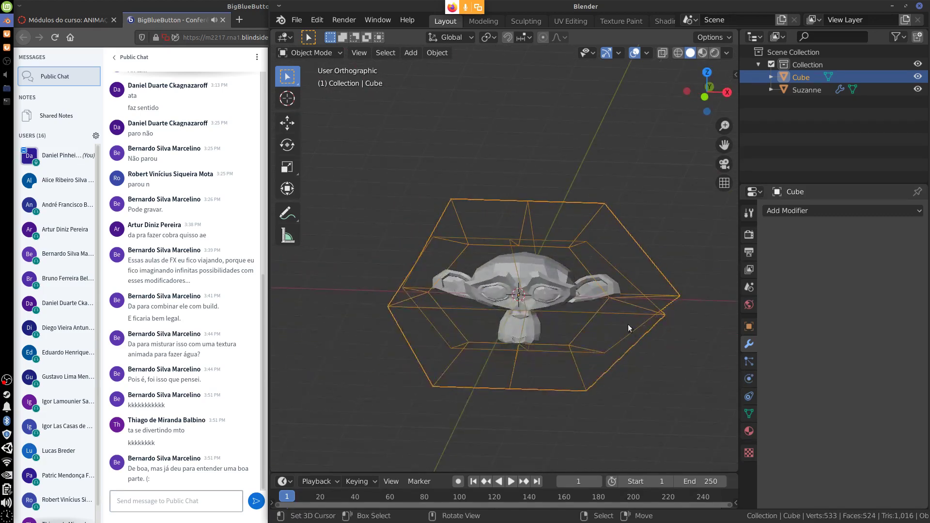
# - Remove the Mesh Deform modifier from the monkey and delete the deformed cube
pyautogui.click(529, 312)
pyautogui.click(916, 226)
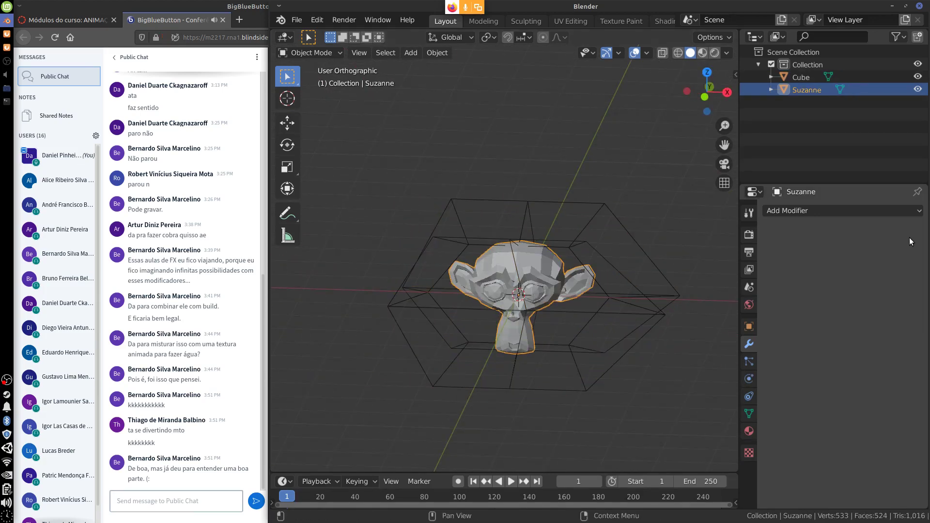
pyautogui.click(623, 324)
pyautogui.press('x')
pyautogui.click(620, 328)
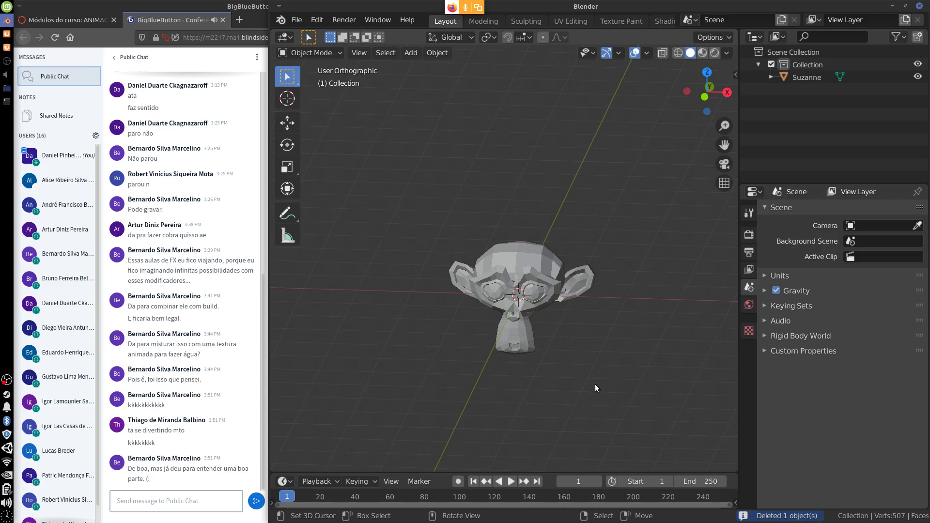
# - Add a new cube mesh at the monkey's position and scale it up until it encloses the whole head
pyautogui.click(548, 294)
pyautogui.press('KP_1')
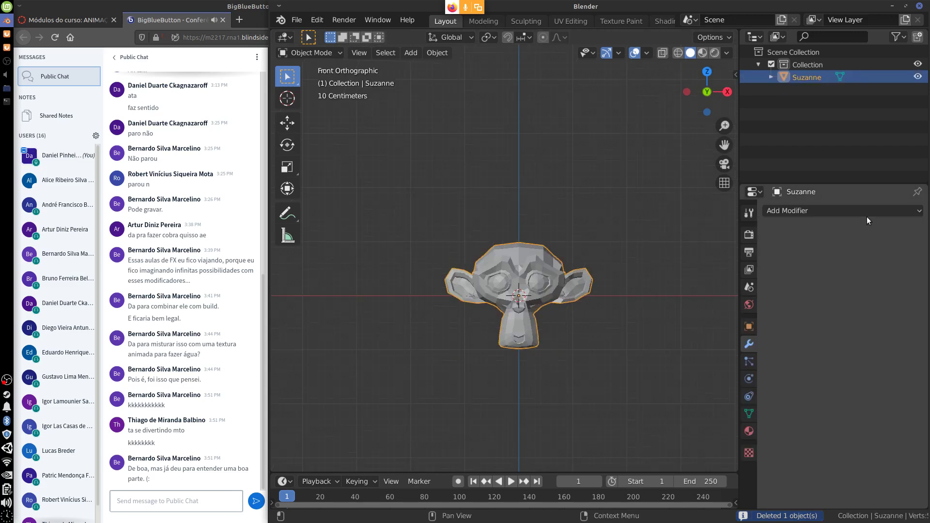
pyautogui.click(849, 213)
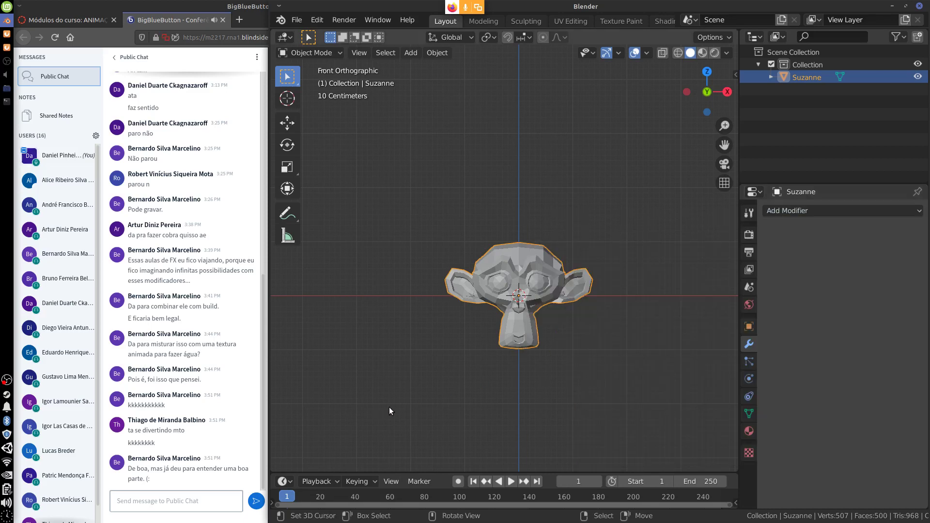
pyautogui.hotkey('ctrl', 'a')
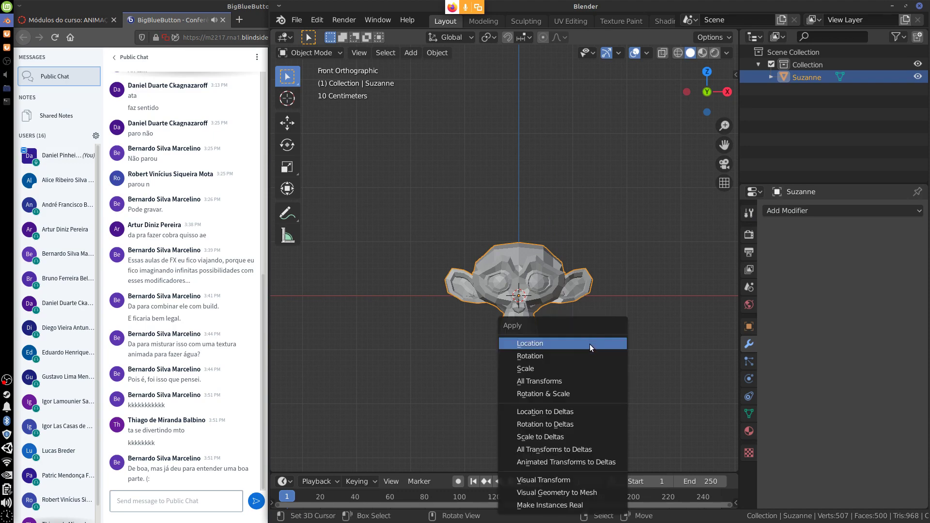
pyautogui.hotkey('shift', 'a')
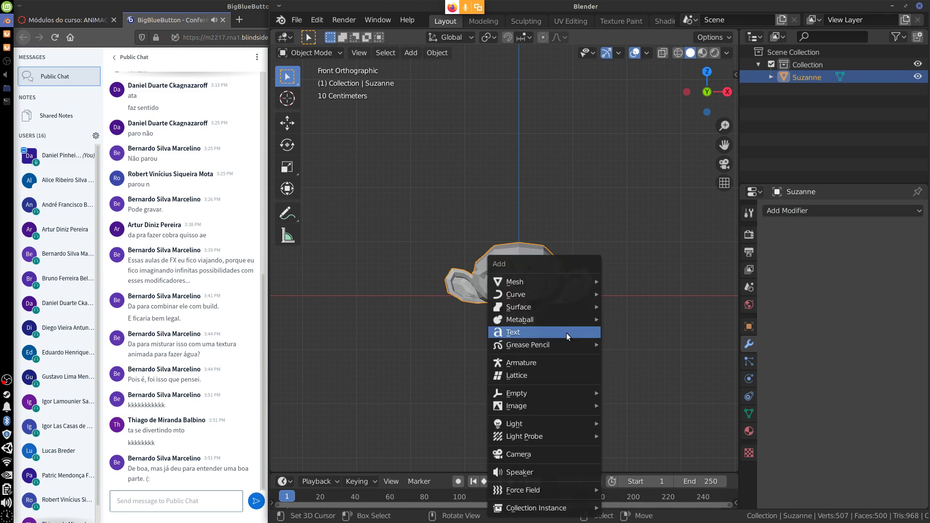
pyautogui.moveTo(578, 279)
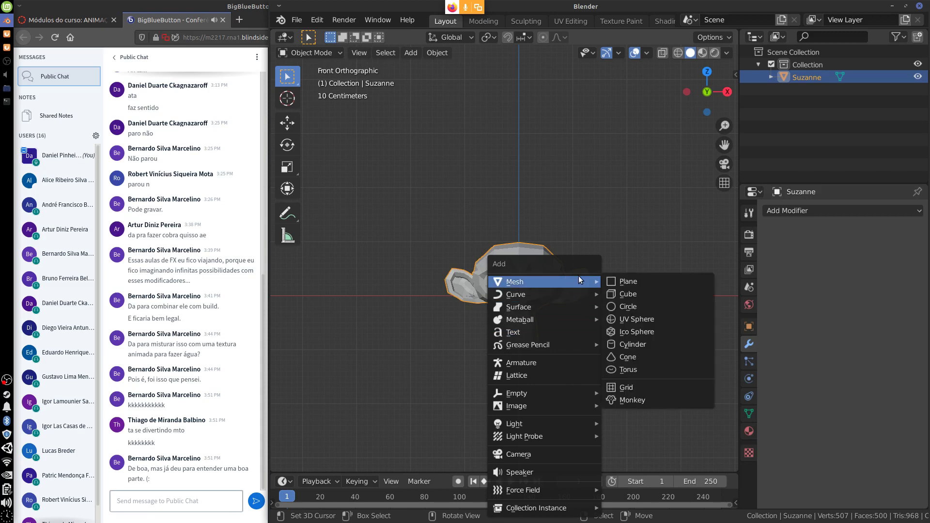
pyautogui.click(661, 293)
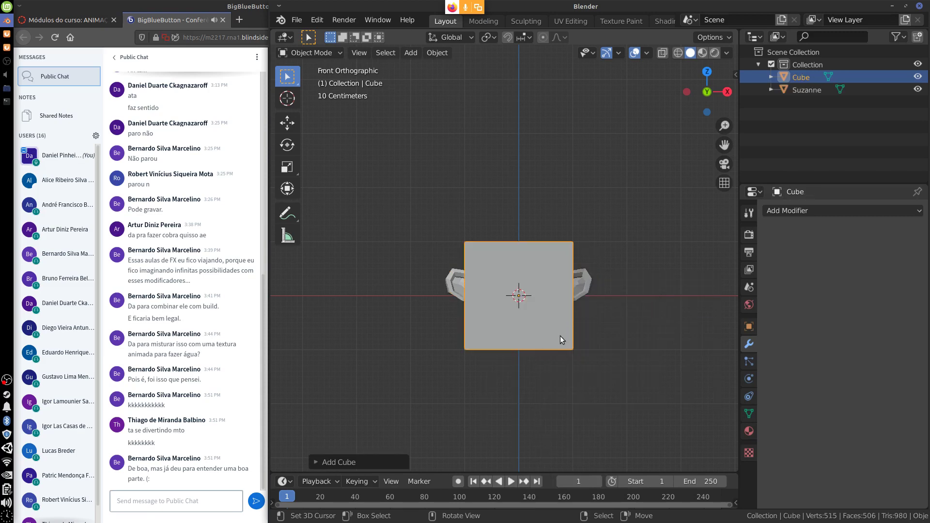
pyautogui.press('s')
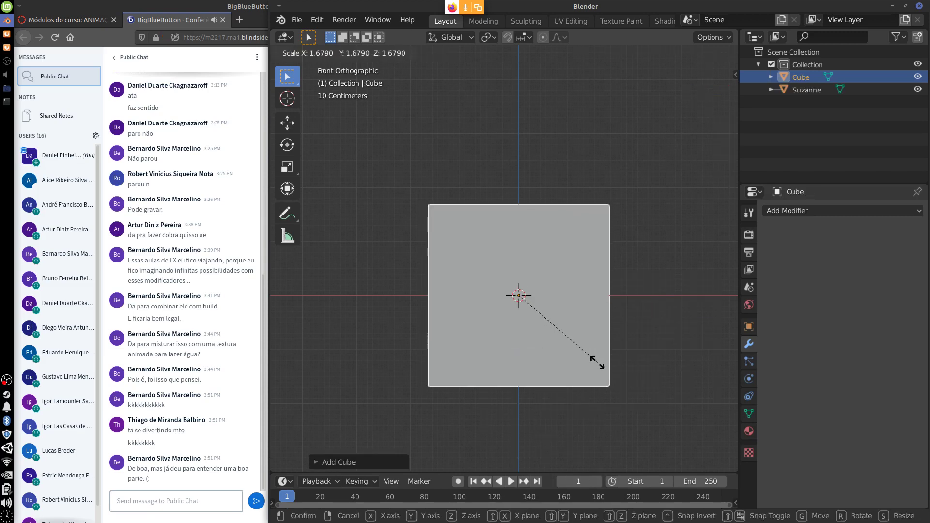
pyautogui.click(592, 361)
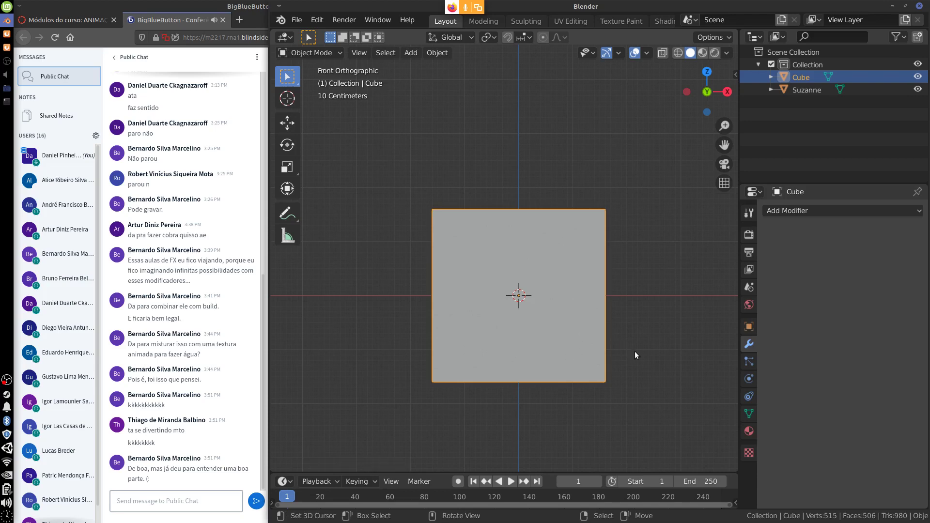
# - Set the new cube's viewport display to Bounds
pyautogui.moveTo(634, 353); pyautogui.dragTo(802, 351, button='middle')
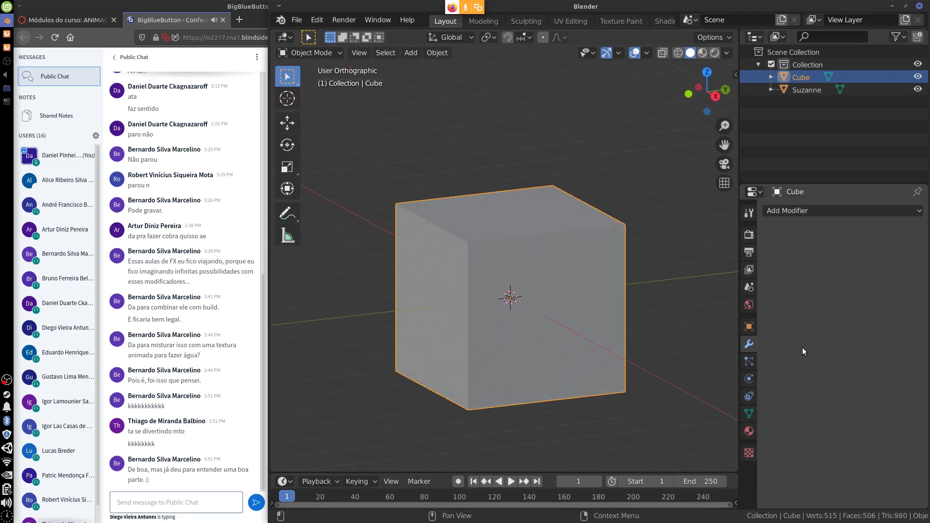
pyautogui.click(749, 328)
pyautogui.click(872, 395)
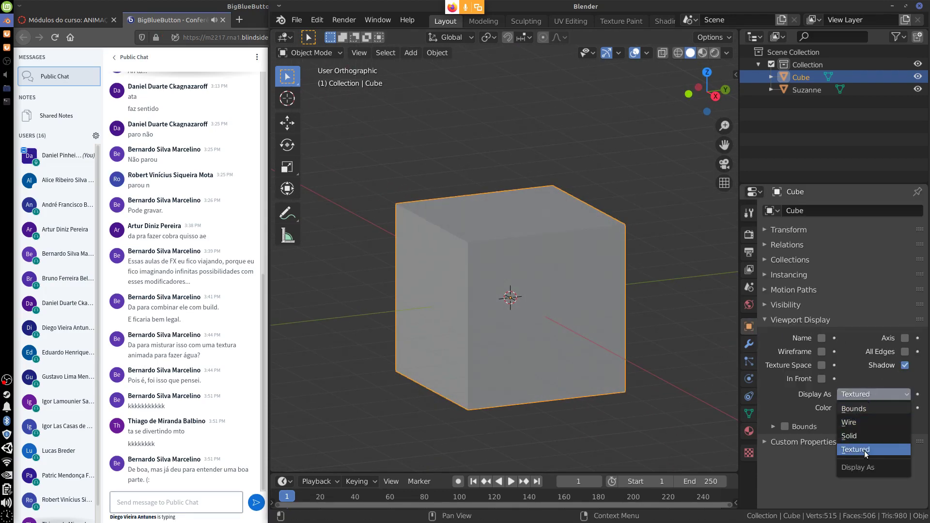
pyautogui.click(863, 412)
# - Select the monkey, add a Shrinkwrap modifier to it and set Cube as the modifier's target
pyautogui.moveTo(586, 380); pyautogui.dragTo(525, 277, button='middle')
pyautogui.click(525, 277)
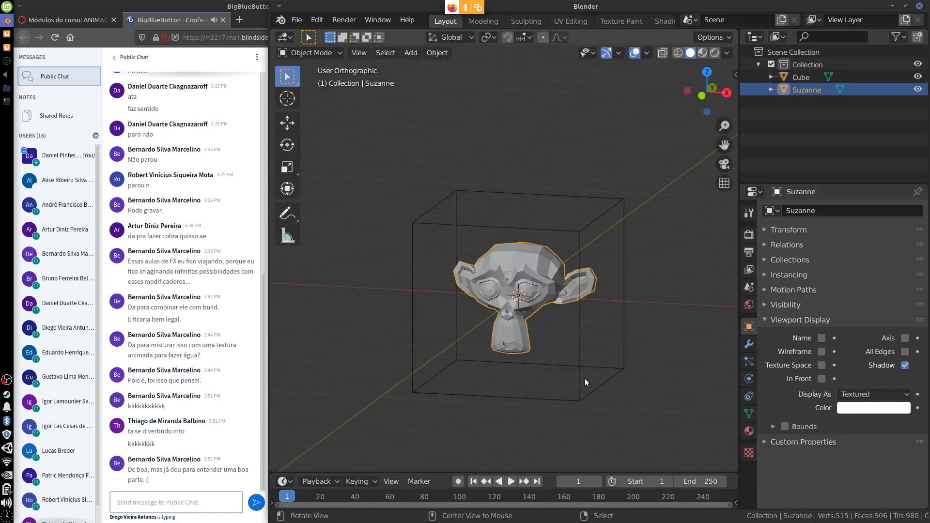
pyautogui.moveTo(585, 378); pyautogui.dragTo(674, 368, button='middle')
pyautogui.click(748, 344)
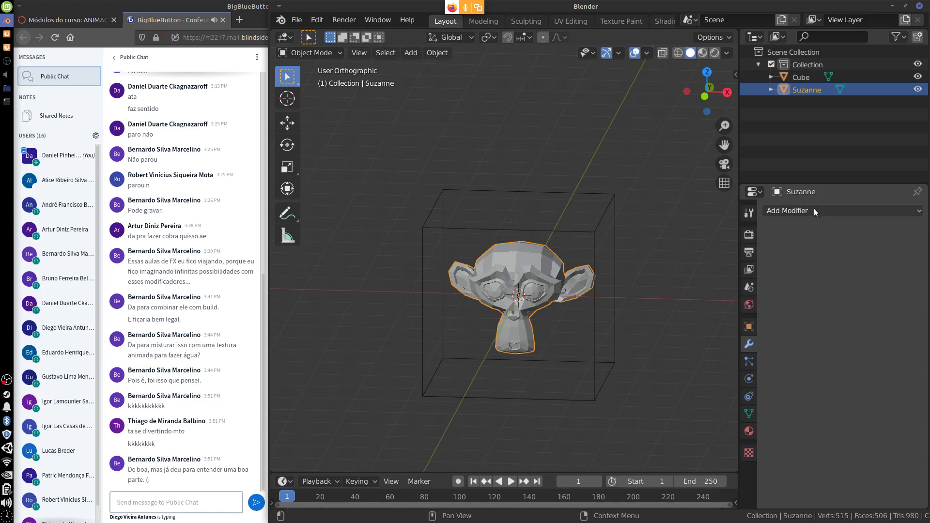
pyautogui.click(817, 212)
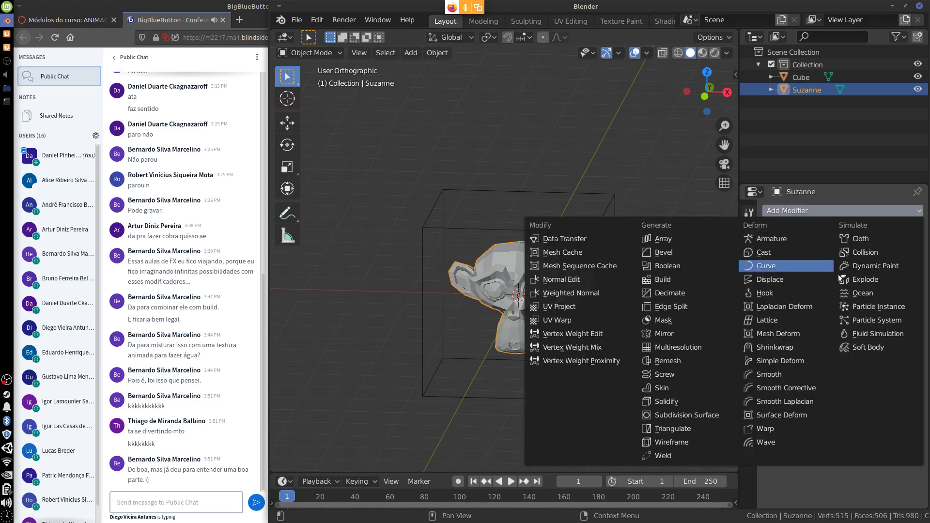
pyautogui.click(789, 348)
pyautogui.click(812, 276)
pyautogui.click(787, 295)
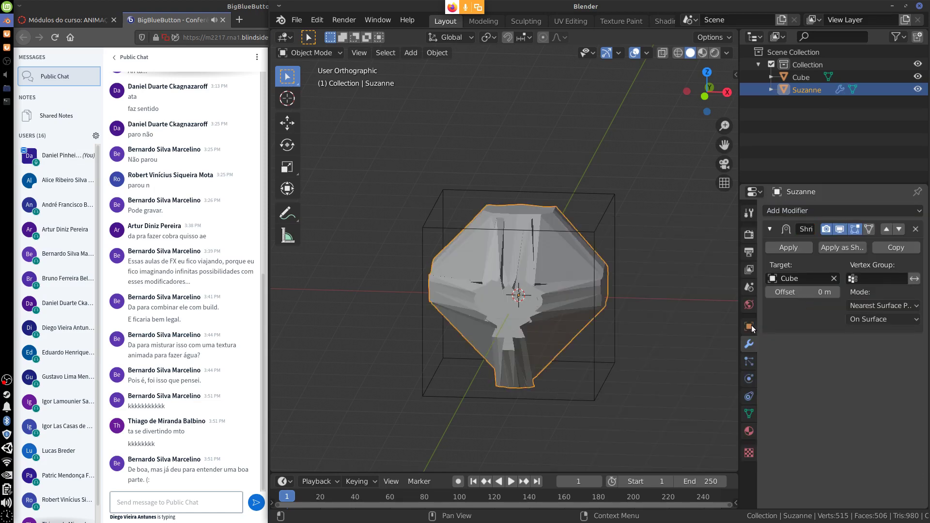
# - Set the Shrinkwrap modifier's mode to Project
pyautogui.moveTo(711, 337); pyautogui.dragTo(614, 360, button='middle')
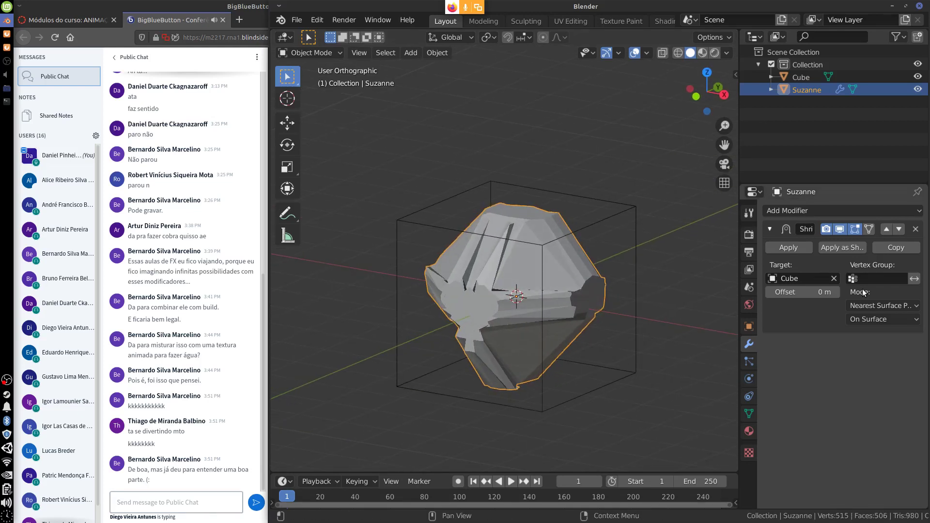
pyautogui.click(885, 307)
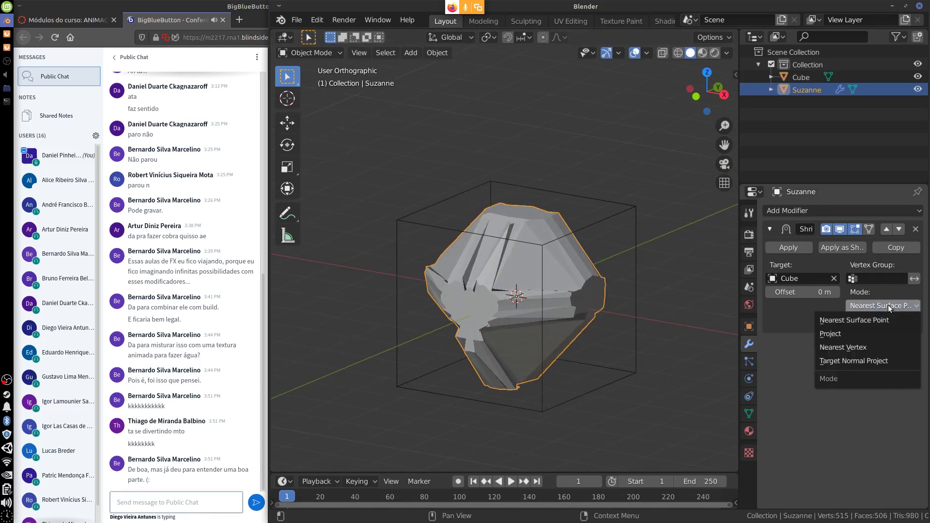
pyautogui.click(867, 333)
pyautogui.moveTo(681, 362); pyautogui.dragTo(613, 366, button='middle')
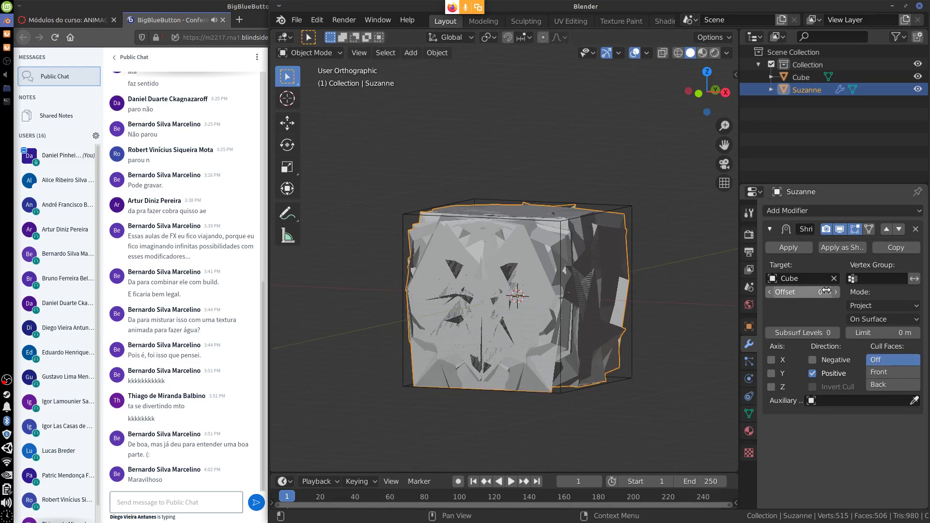
pyautogui.moveTo(838, 292); pyautogui.dragTo(862, 307)
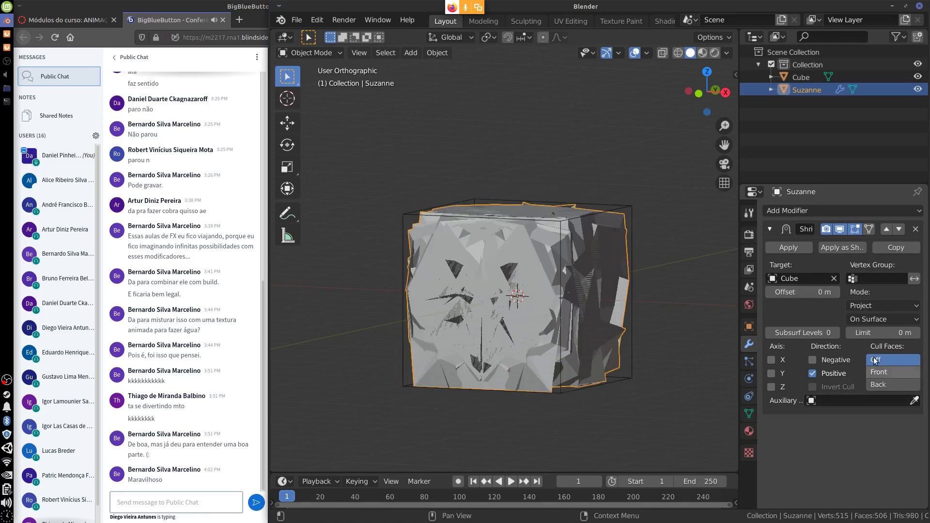
# - Enlarge the timeline, raise the Shrinkwrap projection limit to about 0.67 m and enable the Negative direction
pyautogui.moveTo(886, 332)
pyautogui.mouseDown()
pyautogui.moveTo(926, 338)
pyautogui.moveTo(855, 342)
pyautogui.moveTo(876, 333)
pyautogui.mouseUp()
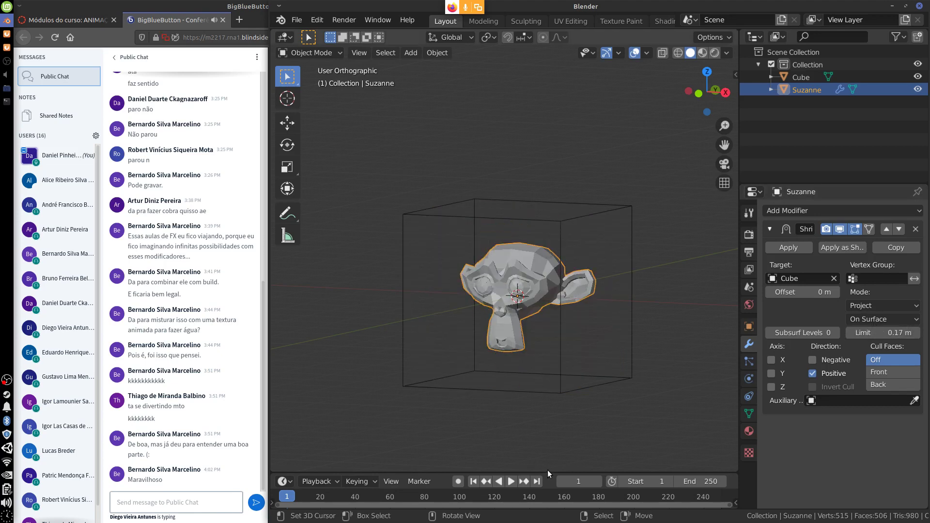
pyautogui.moveTo(545, 473); pyautogui.dragTo(555, 367)
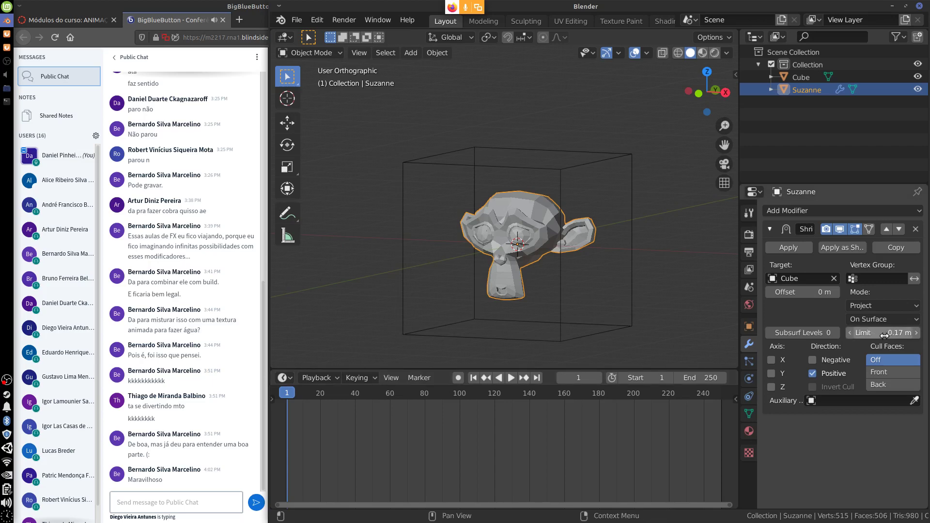
pyautogui.moveTo(884, 335)
pyautogui.mouseDown()
pyautogui.moveTo(854, 337)
pyautogui.moveTo(893, 337)
pyautogui.moveTo(882, 337)
pyautogui.mouseUp()
pyautogui.click(812, 360)
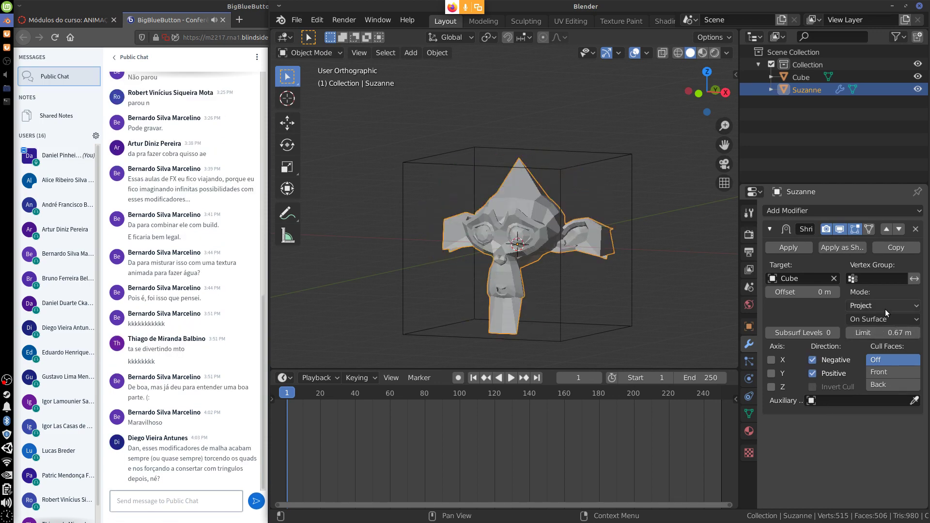
# - Try the Shrinkwrap's Nearest Vertex mode with an offset of about 0.69 m, undo the offset and return the mode to Project
pyautogui.click(884, 309)
pyautogui.click(869, 347)
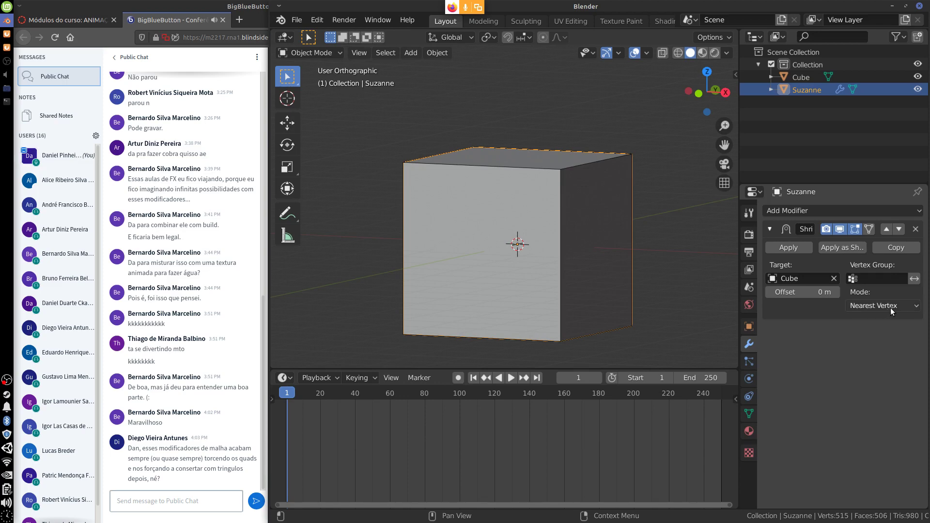
pyautogui.moveTo(818, 292); pyautogui.dragTo(847, 306)
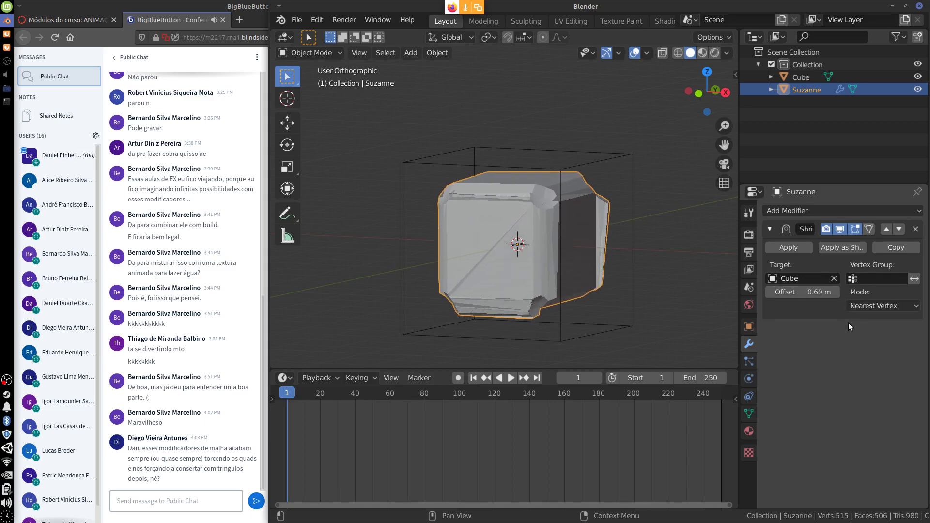
pyautogui.hotkey('ctrl', 'z')
pyautogui.click(885, 305)
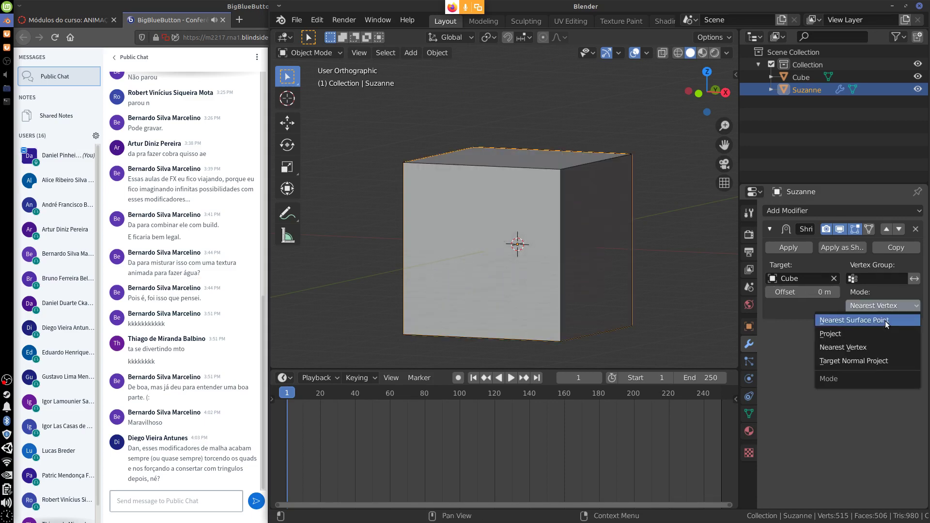
pyautogui.click(866, 332)
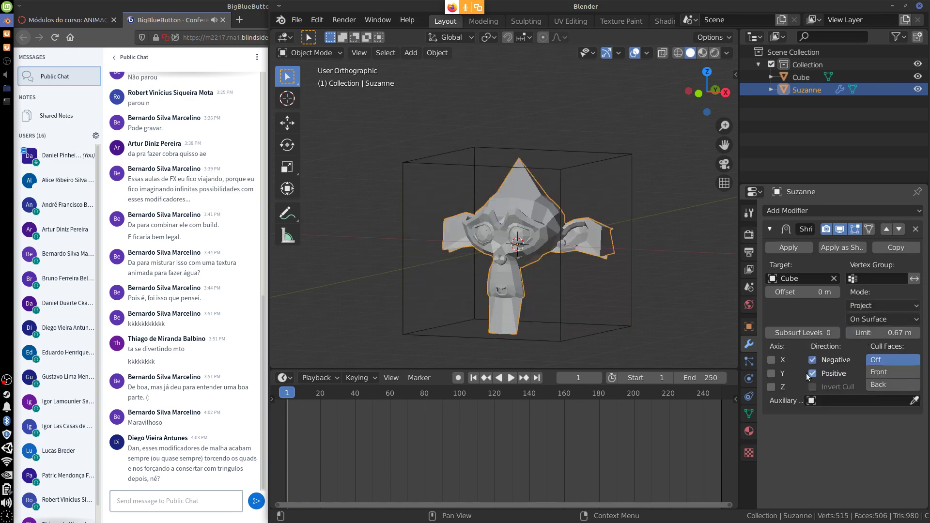
# - Try the Shrinkwrap projection limit at 0 m and at 1 m
pyautogui.moveTo(871, 332); pyautogui.dragTo(849, 337)
pyautogui.click(883, 333)
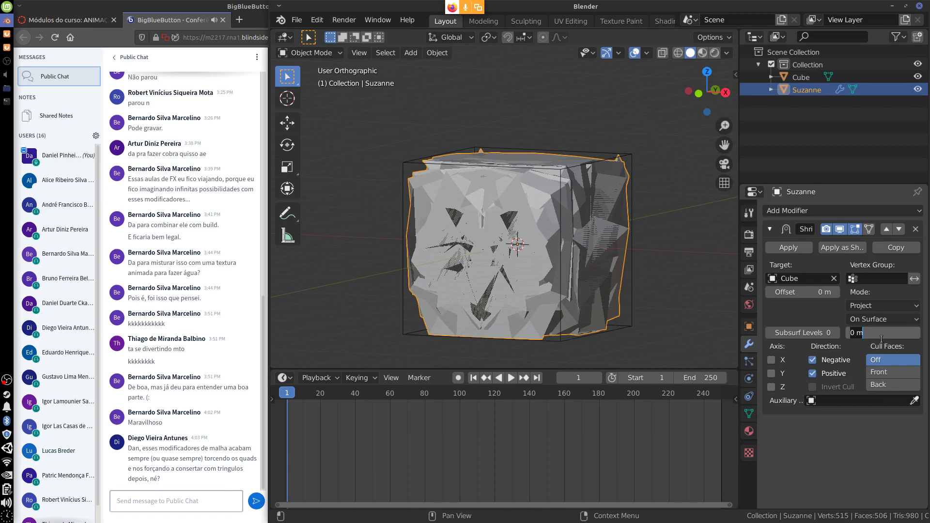
pyautogui.click(892, 334)
pyautogui.write('1')
pyautogui.press('Return')
# - Set the Shrinkwrap limit to 0.1 m and keyframe the Project mode and the limit on frame 1
pyautogui.click(886, 337)
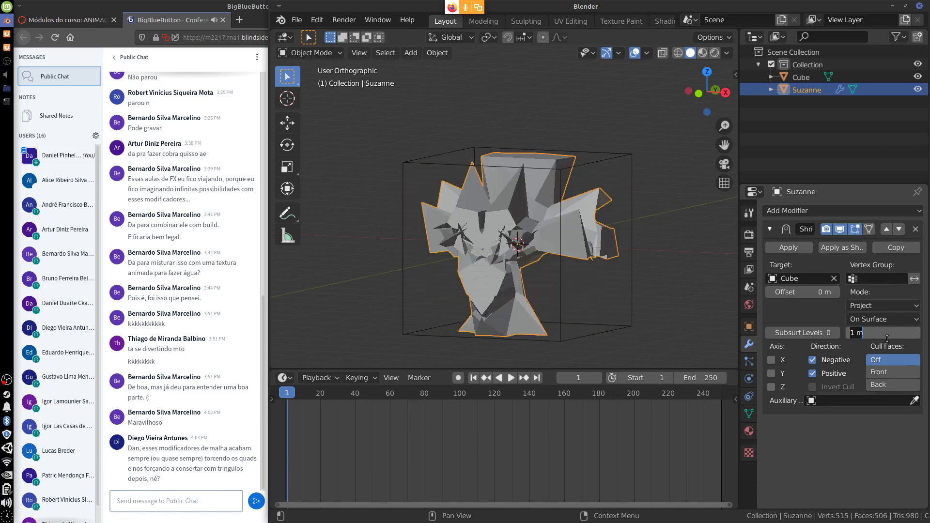
pyautogui.write('0.1')
pyautogui.press('Return')
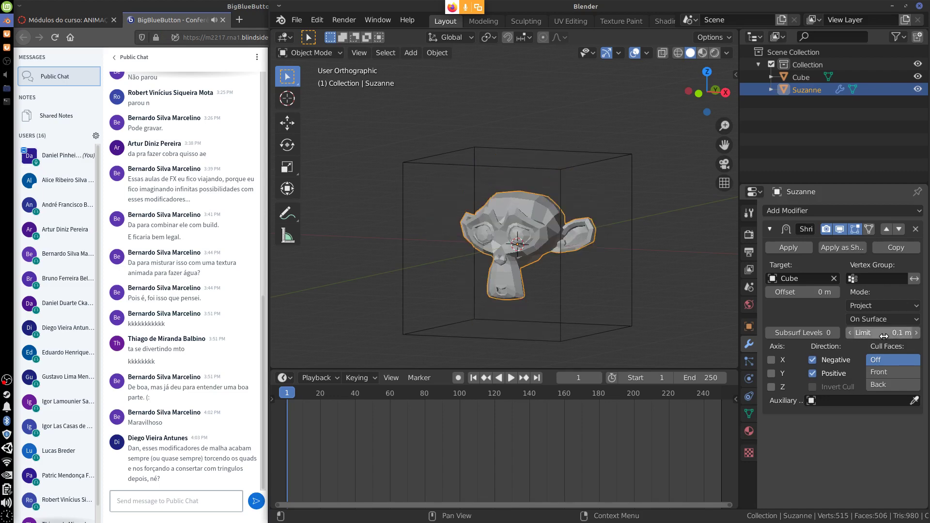
pyautogui.press('i')
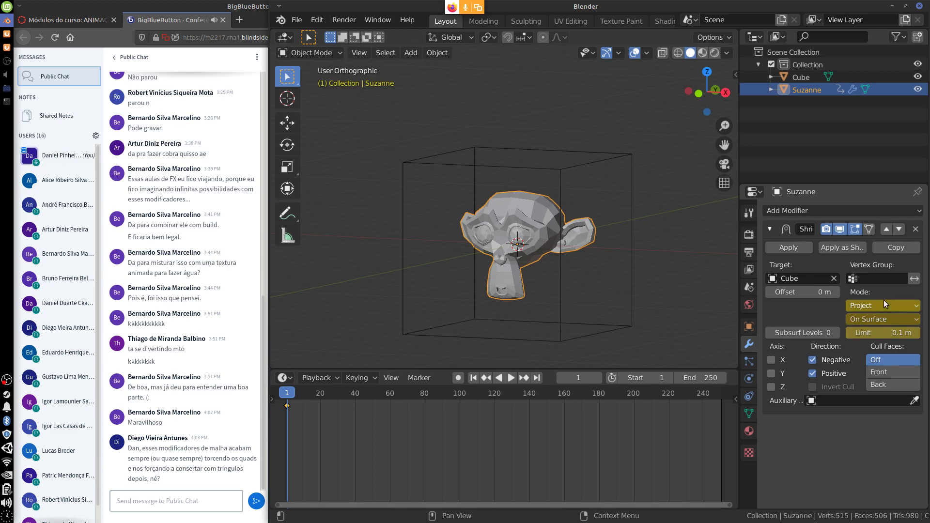
# - Advance to frame 20, raise the Shrinkwrap limit to about 2.8 m and keyframe it
pyautogui.press('space')
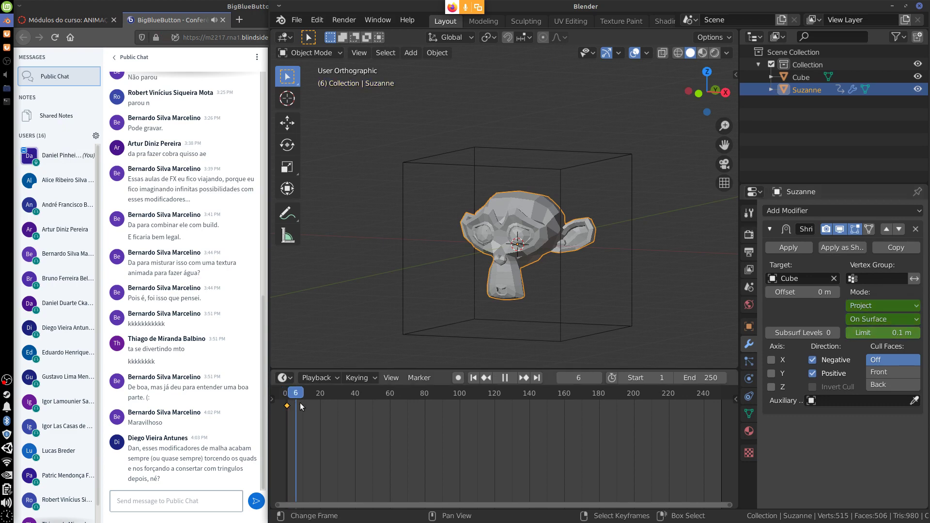
pyautogui.press('space')
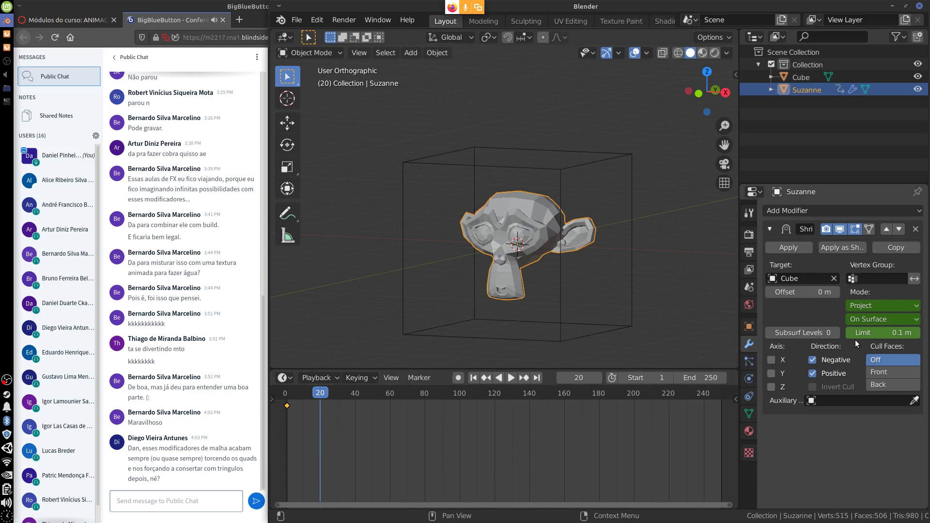
pyautogui.moveTo(872, 333); pyautogui.dragTo(903, 337)
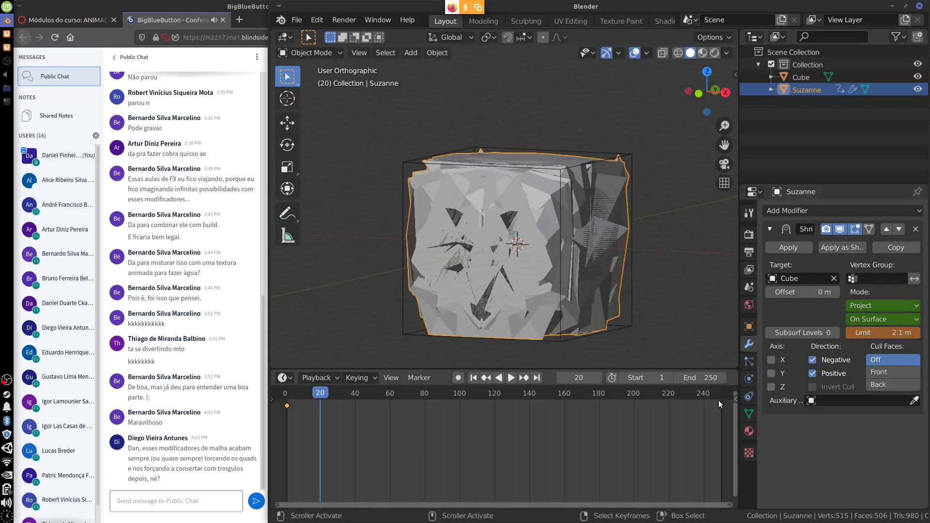
pyautogui.click(870, 332)
pyautogui.press('Return')
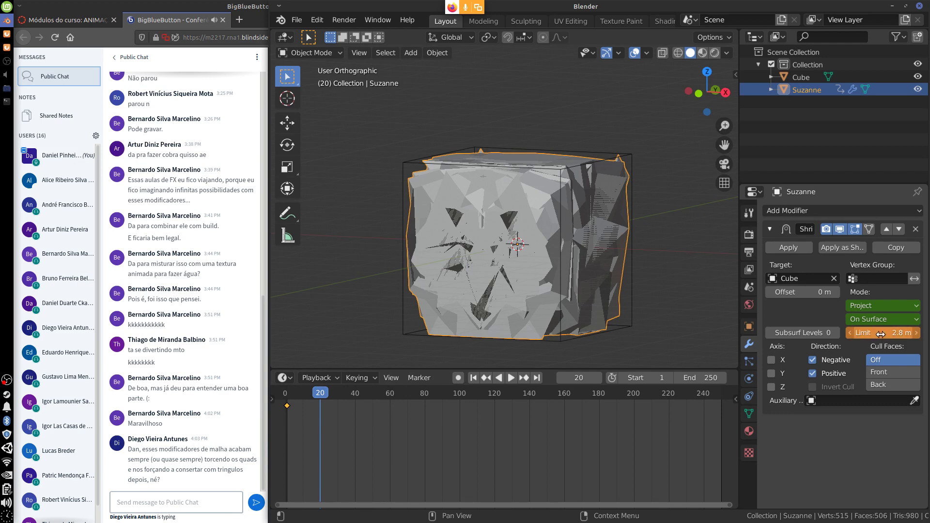
pyautogui.press('i')
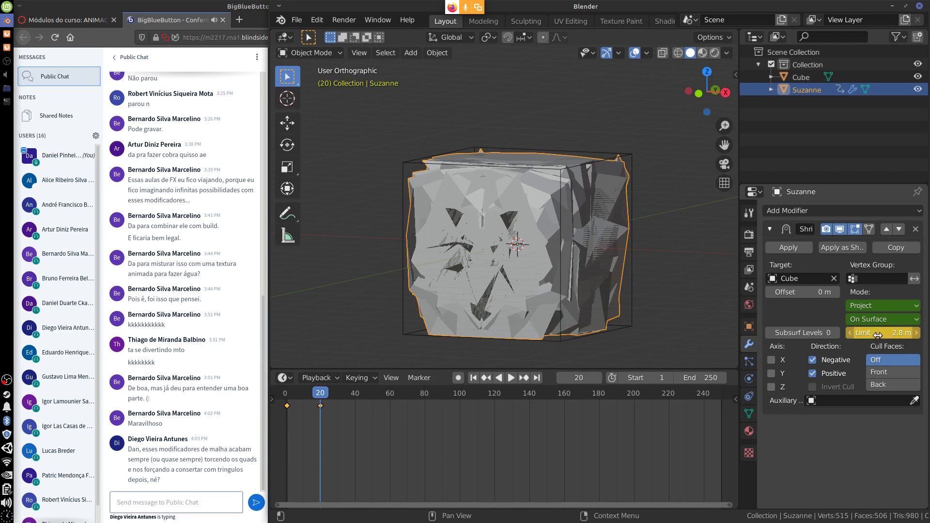
# - On frame 21, set the Shrinkwrap mode to Nearest Vertex and keyframe it
pyautogui.press('Right')
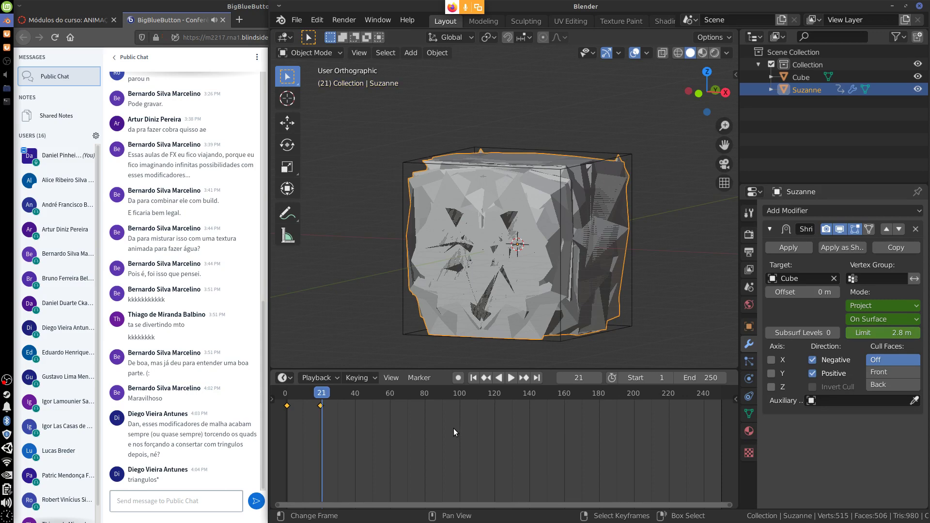
pyautogui.click(873, 305)
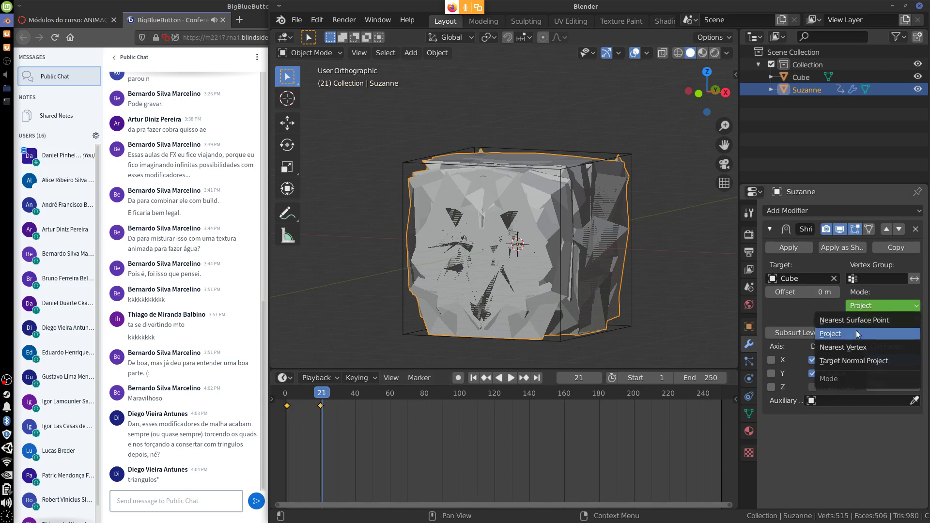
pyautogui.click(850, 346)
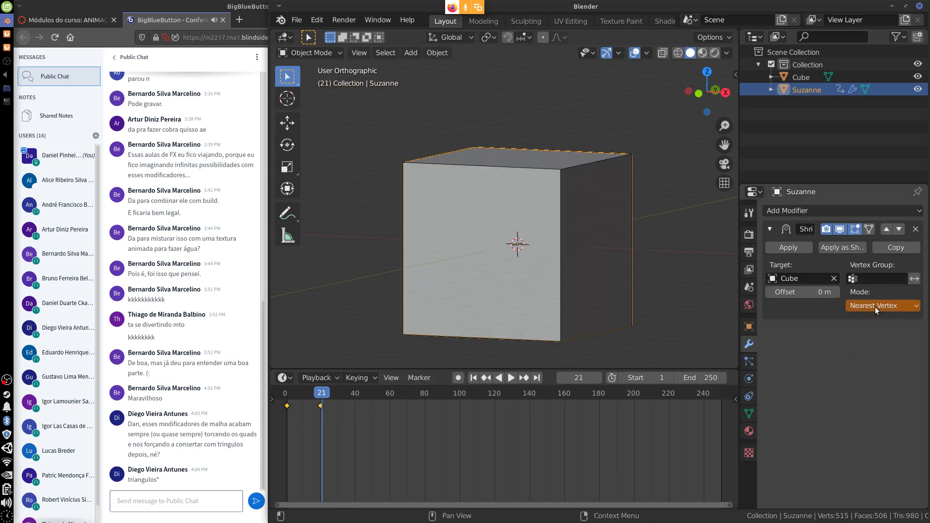
pyautogui.press('i')
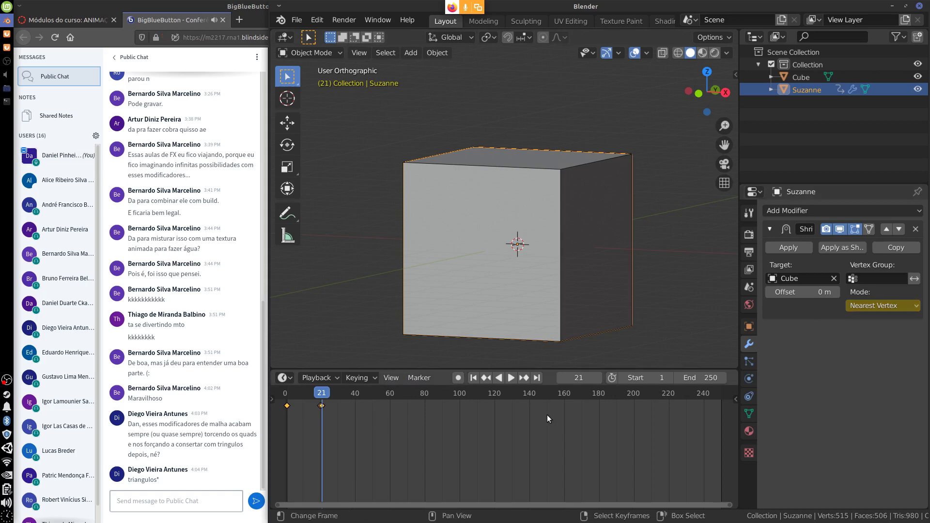
# - Rewind to frame 0 and play the animation to review the monkey turning into a cube
pyautogui.moveTo(332, 417); pyautogui.dragTo(264, 417)
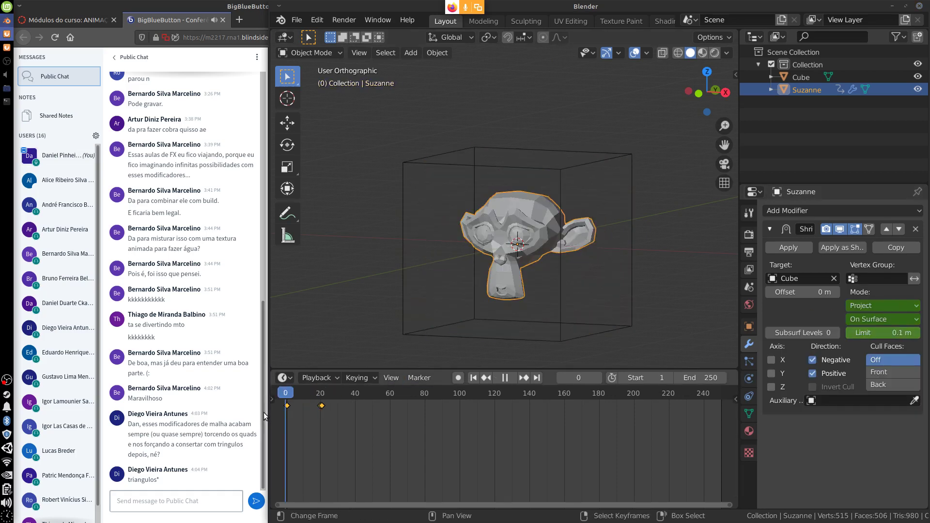
pyautogui.press('space')
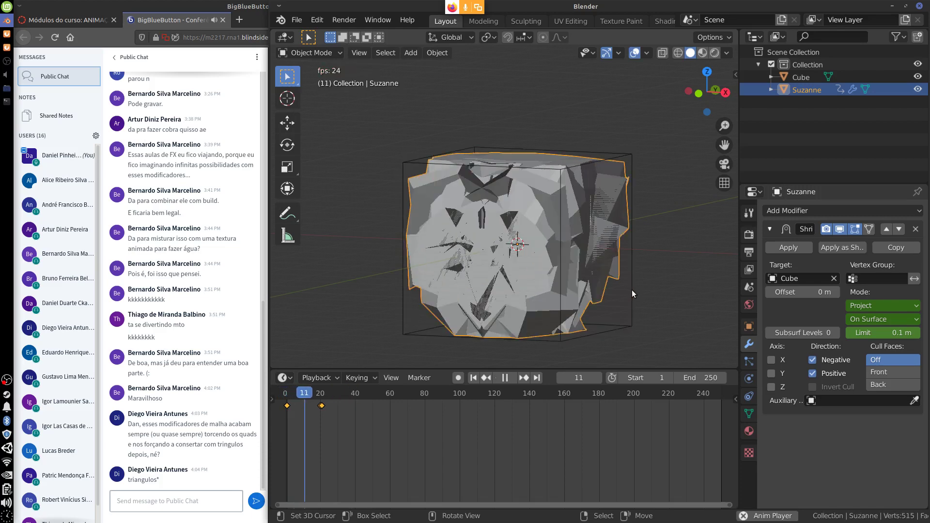
pyautogui.press('Escape')
# - Move the keyframes on frames 20 and 21 to frame 10 and expand the timeline's channel list
pyautogui.scroll(2, 382, 439)
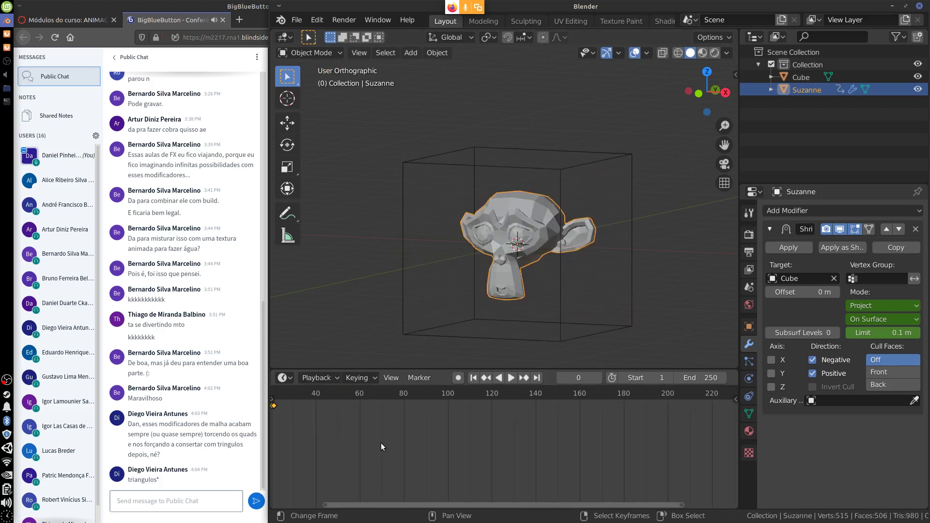
pyautogui.moveTo(362, 442); pyautogui.dragTo(699, 435, button='middle')
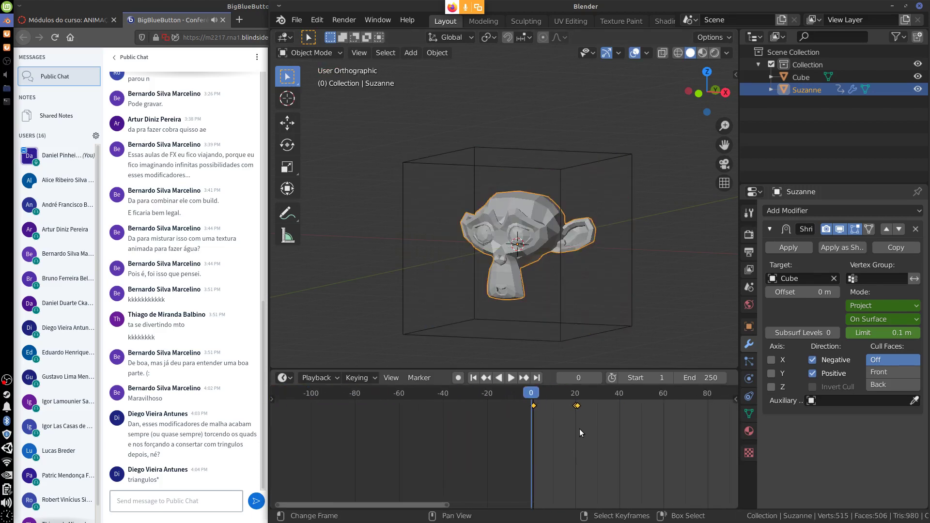
pyautogui.scroll(4, 581, 417)
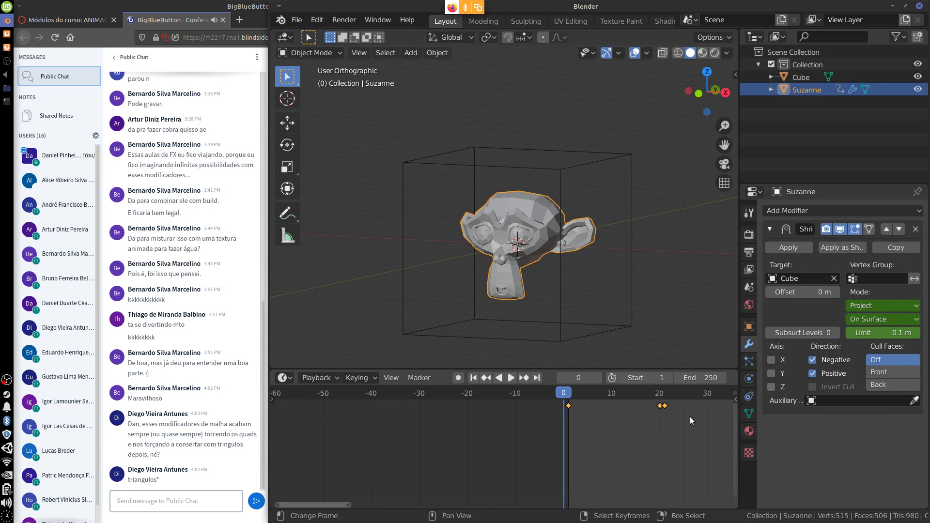
pyautogui.scroll(1, 691, 420)
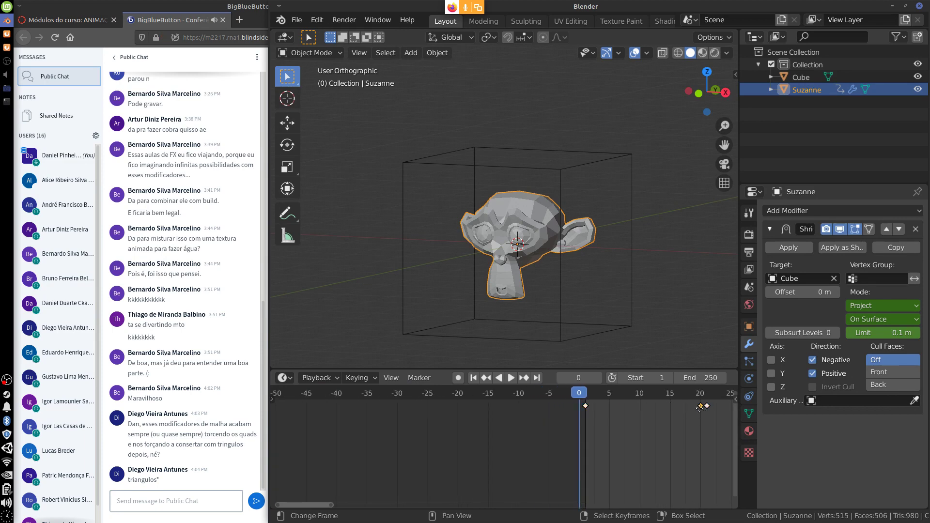
pyautogui.moveTo(700, 409); pyautogui.dragTo(639, 418)
pyautogui.click(707, 406)
pyautogui.moveTo(706, 410); pyautogui.dragTo(640, 420)
pyautogui.moveTo(272, 401); pyautogui.dragTo(395, 426)
pyautogui.moveTo(667, 445); pyautogui.dragTo(515, 446, button='middle')
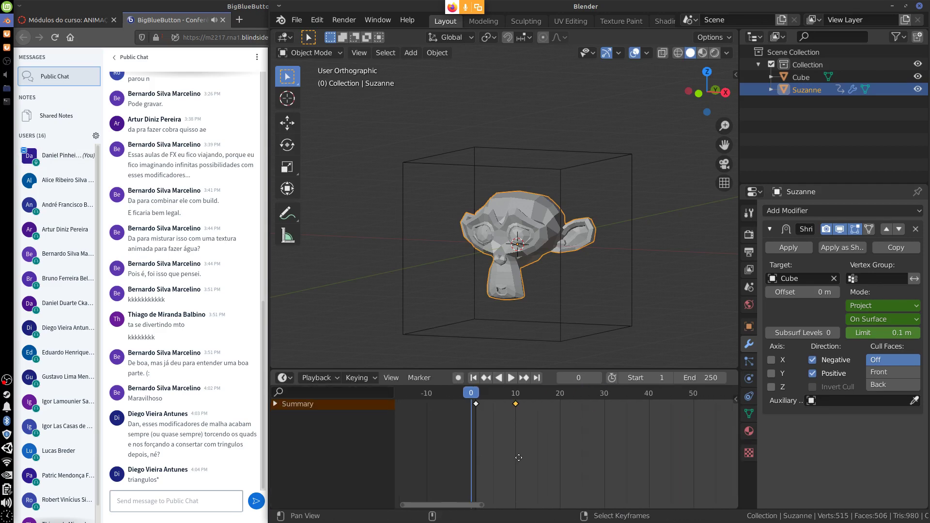
# - Play the shortened animation twice and scrub to frame 7 to inspect the transition
pyautogui.press('space')
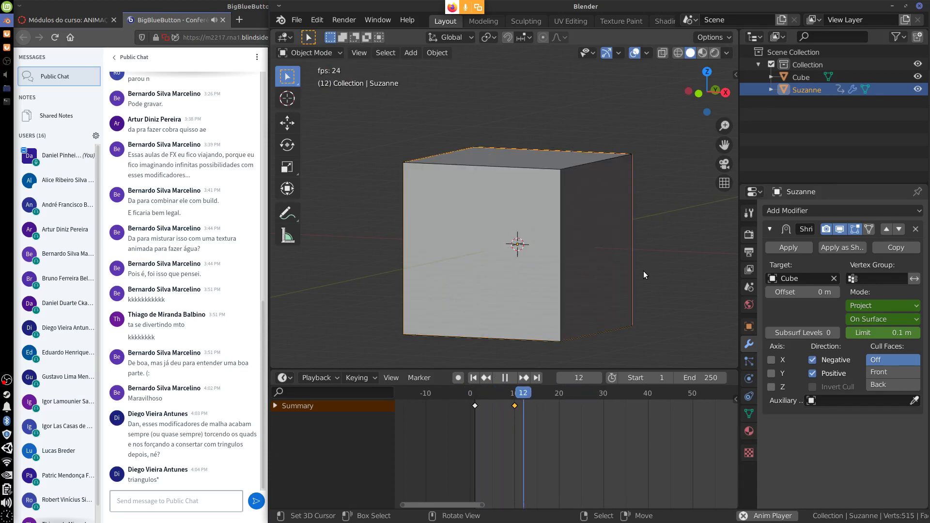
pyautogui.press('Escape')
pyautogui.press('space')
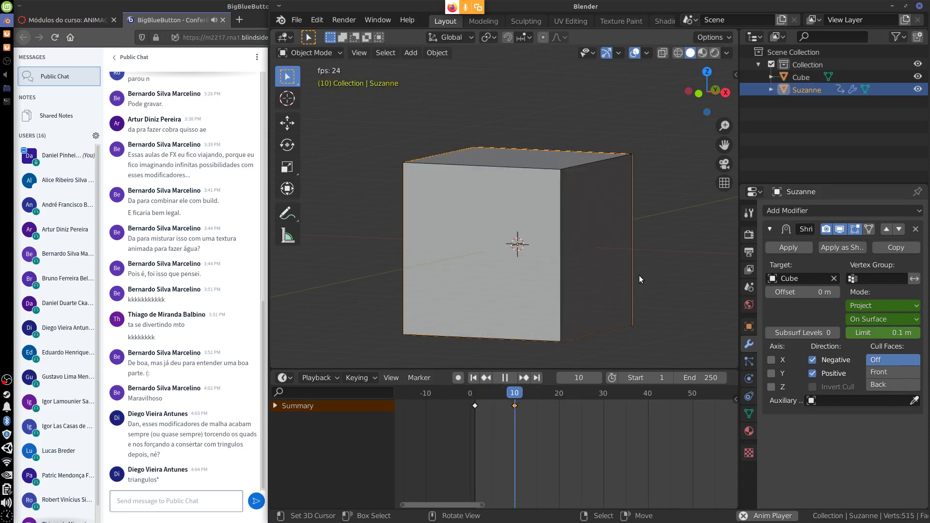
pyautogui.press('Escape')
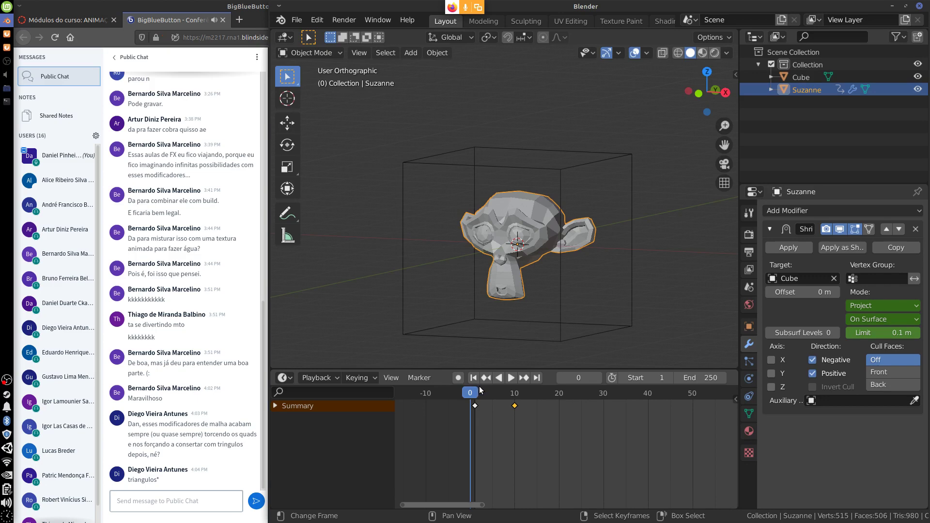
pyautogui.moveTo(480, 390); pyautogui.dragTo(502, 400)
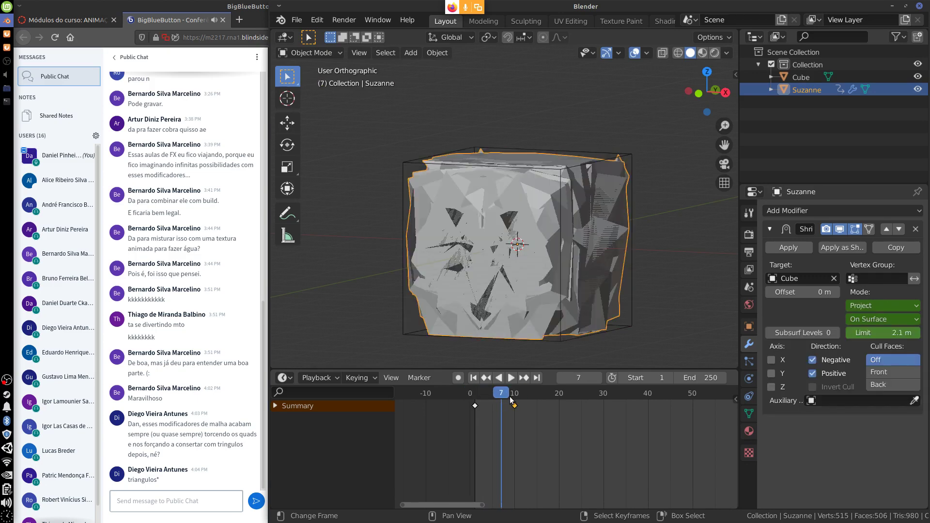
# - Assign the existing Material to the monkey in the Shading workspace and preview it with rendered viewport shading
pyautogui.click(714, 52)
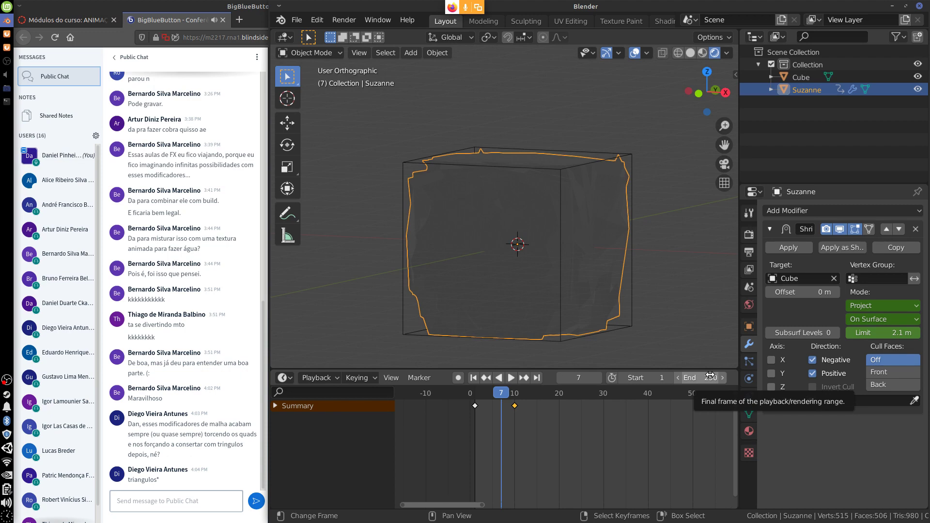
pyautogui.click(668, 21)
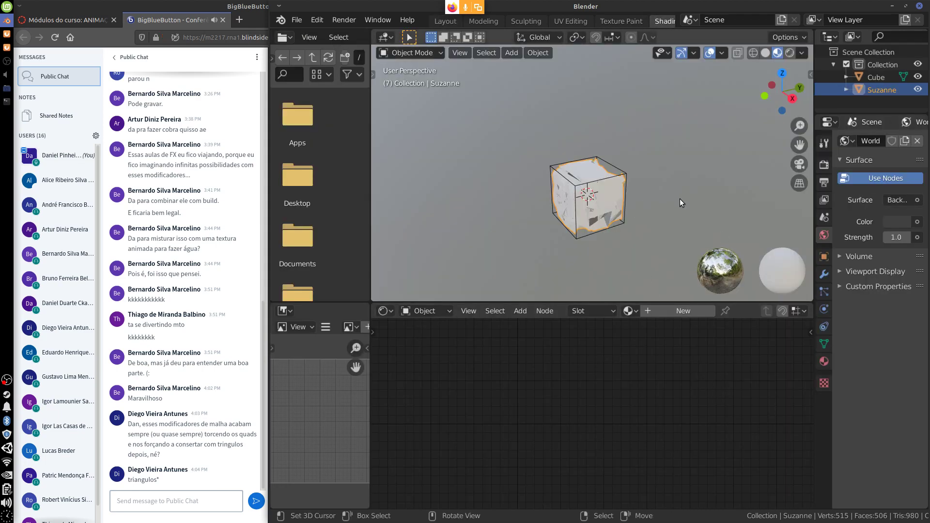
pyautogui.scroll(2, 676, 204)
pyautogui.scroll(2, 670, 213)
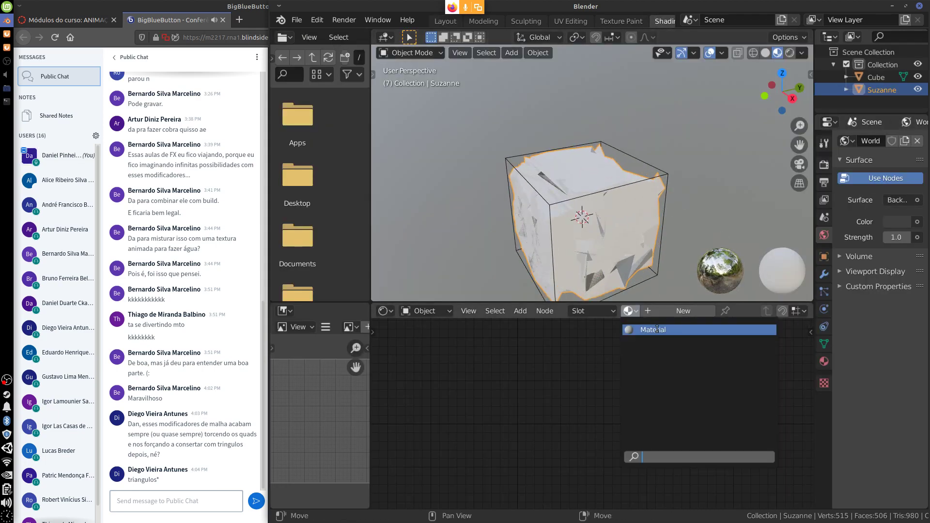
pyautogui.click(683, 311)
pyautogui.moveTo(660, 375); pyautogui.dragTo(658, 418, button='middle')
pyautogui.moveTo(645, 220)
pyautogui.mouseDown(button='middle')
pyautogui.moveTo(695, 199)
pyautogui.moveTo(697, 160)
pyautogui.mouseUp(button='middle')
pyautogui.click(789, 52)
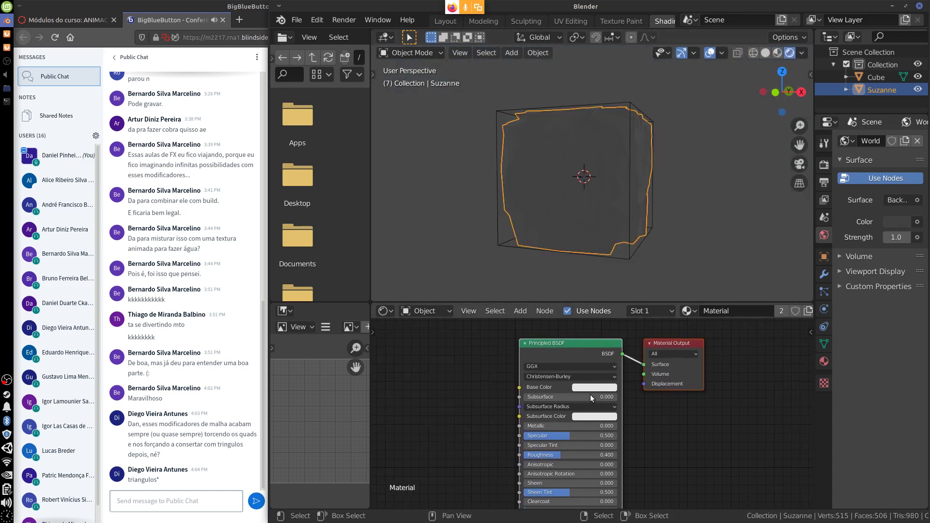
# - Set the material's Emission colour to blue and its Base Color to light yellow in the Principled BSDF node
pyautogui.moveTo(591, 402); pyautogui.dragTo(597, 329, button='middle')
pyautogui.click(599, 478)
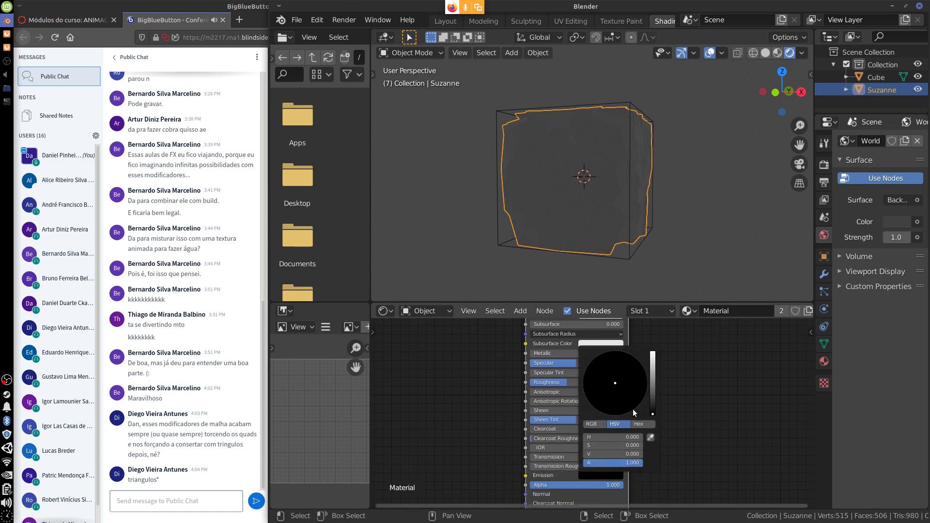
pyautogui.moveTo(652, 413); pyautogui.dragTo(652, 380)
pyautogui.click(635, 361)
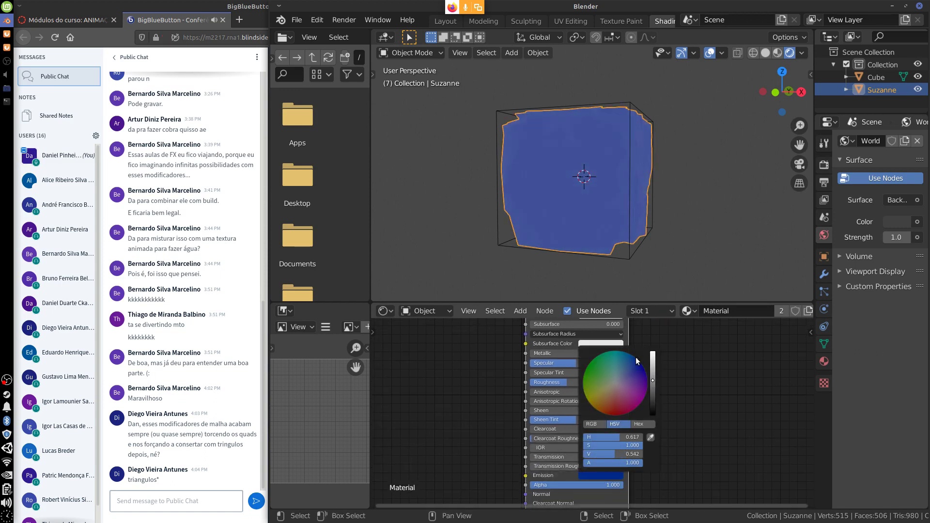
pyautogui.moveTo(670, 359); pyautogui.dragTo(666, 431, button='middle')
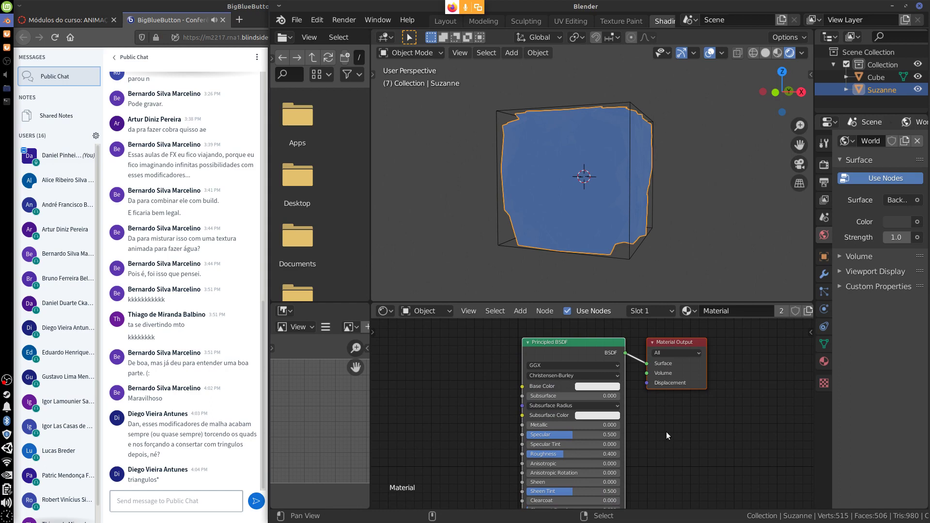
pyautogui.click(594, 387)
pyautogui.click(638, 257)
pyautogui.click(573, 301)
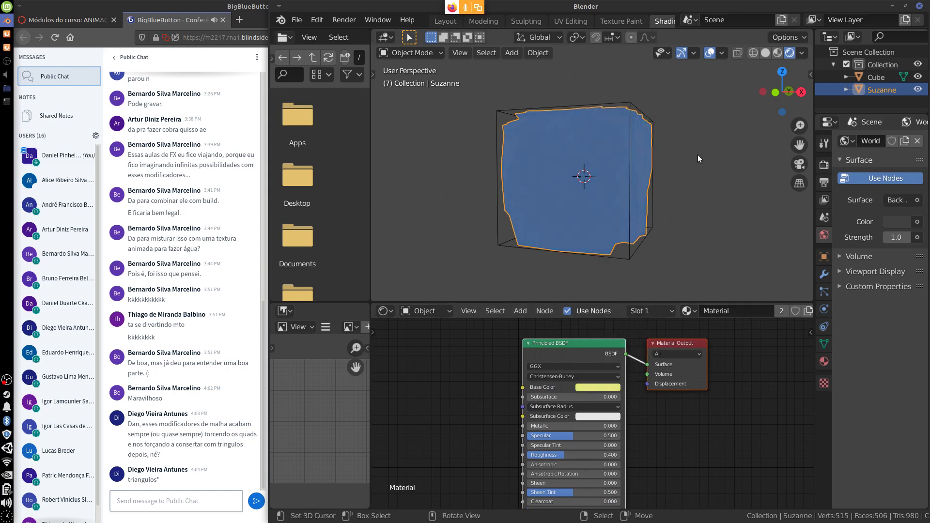
# - Add a Sun light beside the cube's upper corner
pyautogui.hotkey('shift', 'a')
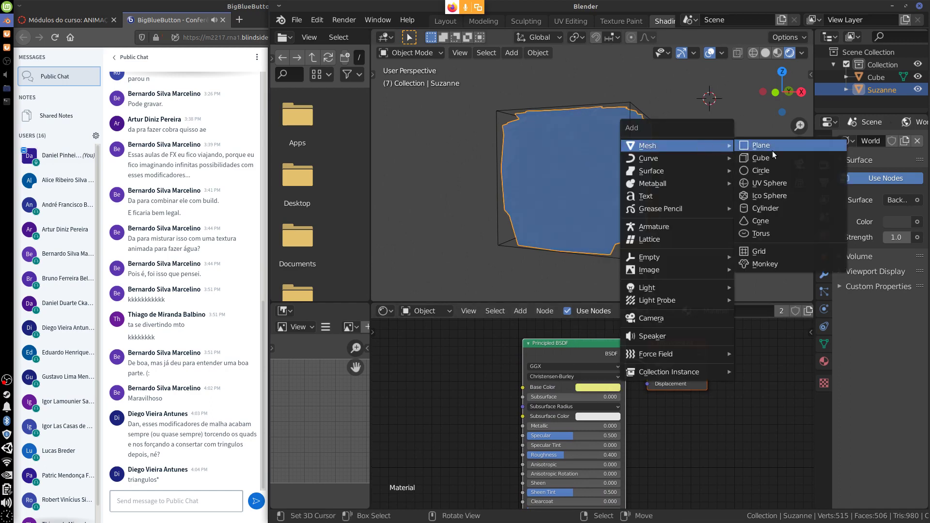
pyautogui.moveTo(681, 290)
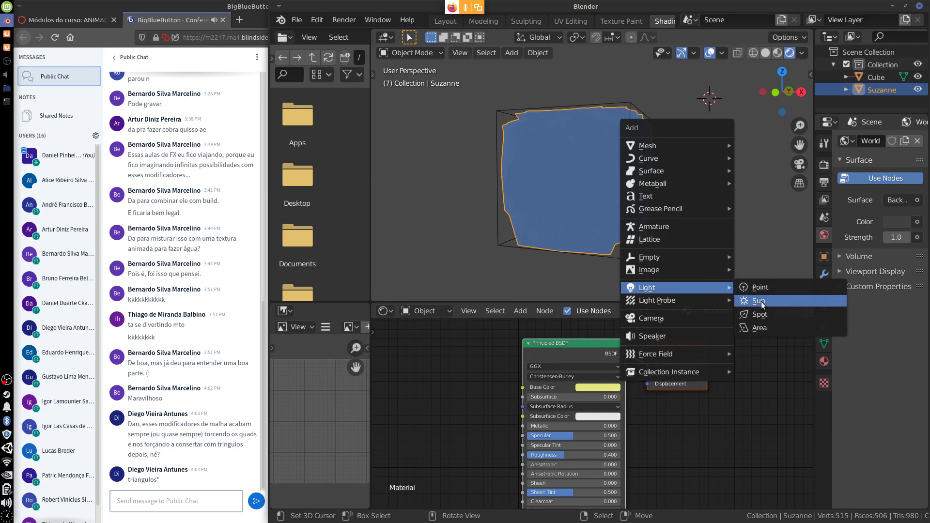
pyautogui.click(759, 302)
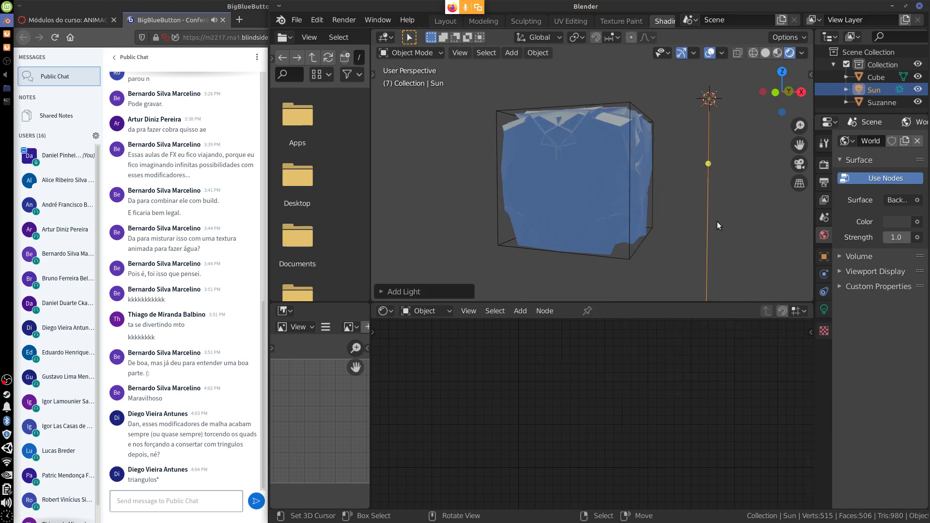
# - Rotate the Sun light freely so its beam crosses the cube diagonally and lights the monkey mesh from the side
pyautogui.press('r')
pyautogui.click(734, 225)
pyautogui.moveTo(735, 225)
pyautogui.mouseDown(button='middle')
pyautogui.moveTo(639, 236)
pyautogui.moveTo(752, 231)
pyautogui.moveTo(653, 225)
pyautogui.moveTo(626, 188)
pyautogui.moveTo(751, 222)
pyautogui.moveTo(732, 210)
pyautogui.moveTo(622, 216)
pyautogui.mouseUp(button='middle')
pyautogui.press('r')
pyautogui.press('r')
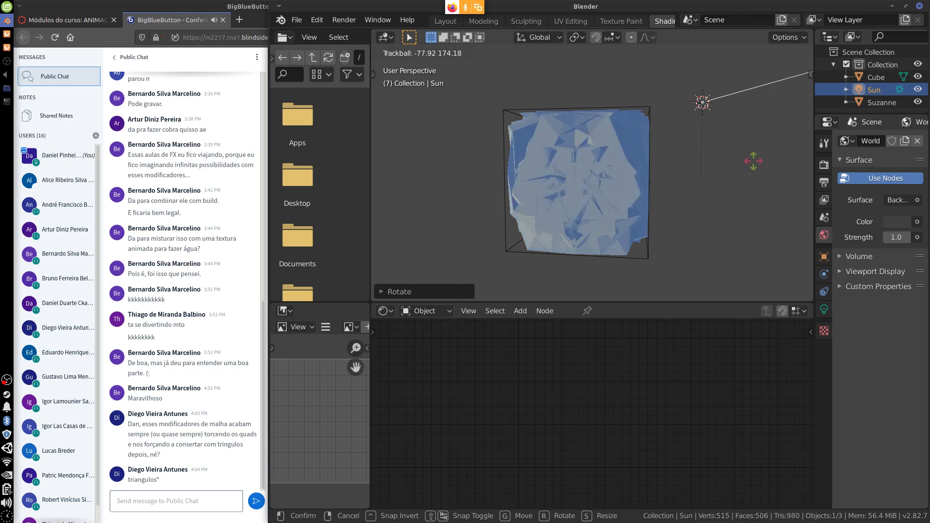
pyautogui.click(602, 263)
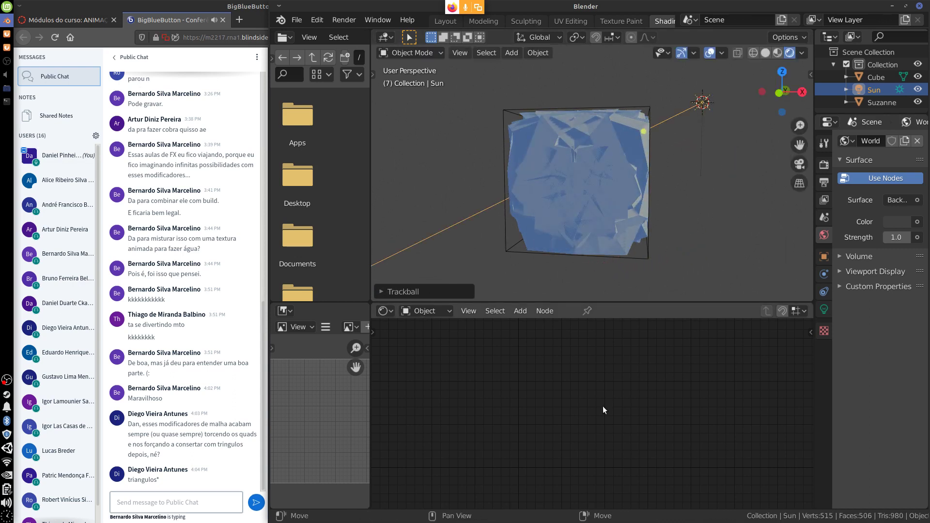
pyautogui.moveTo(672, 220); pyautogui.dragTo(692, 236, button='middle')
pyautogui.press('r')
pyautogui.press('r')
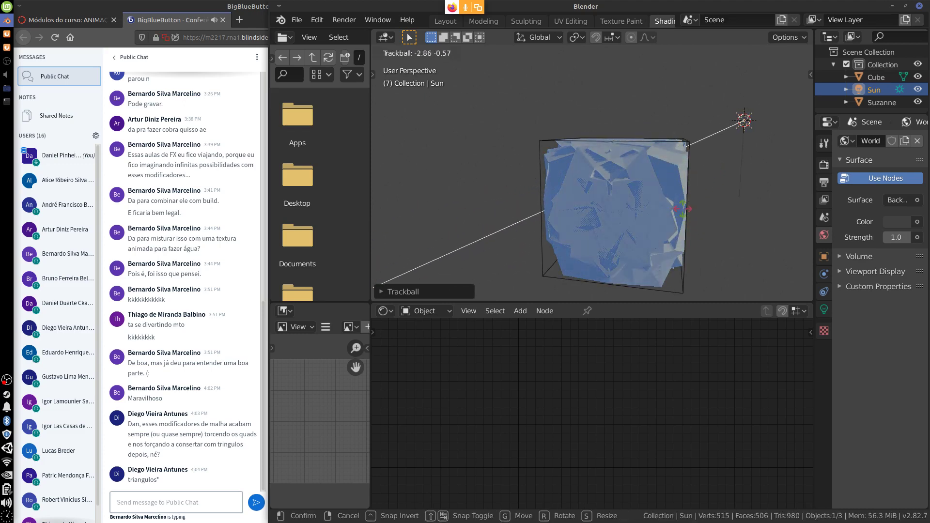
pyautogui.click(676, 223)
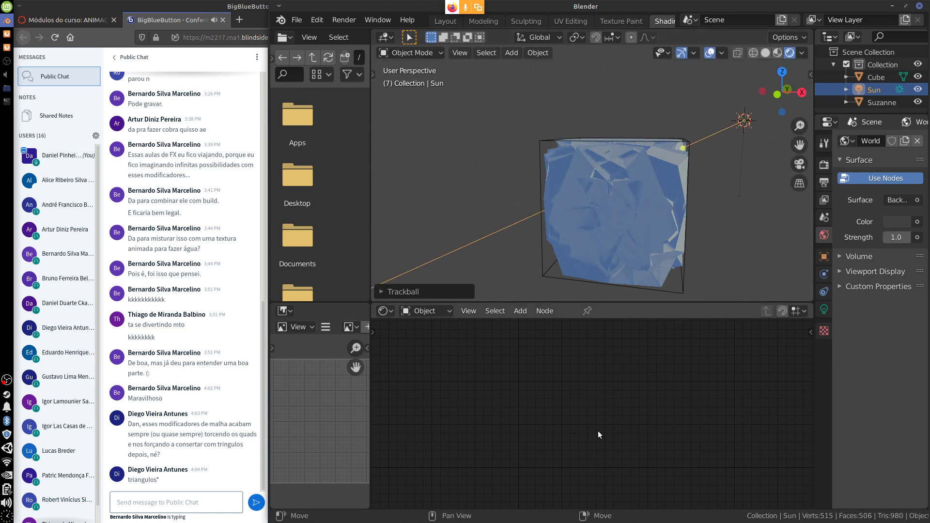
# - Play the animation briefly twice to check the blue mesh under the new Sun light
pyautogui.keyDown('shift'); pyautogui.moveTo(689, 226); pyautogui.dragTo(702, 217, button='middle'); pyautogui.keyUp('shift')
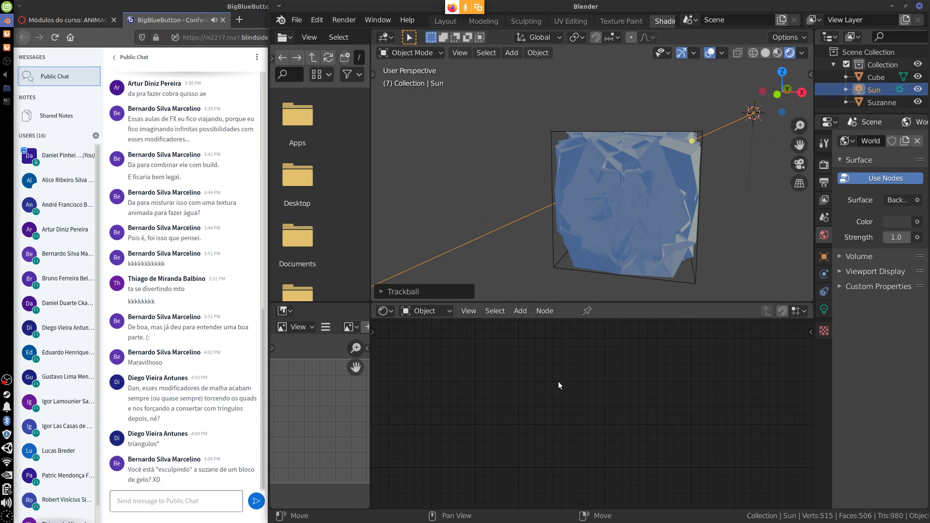
pyautogui.press('space')
pyautogui.press('Escape')
pyautogui.press('space')
pyautogui.press('Escape')
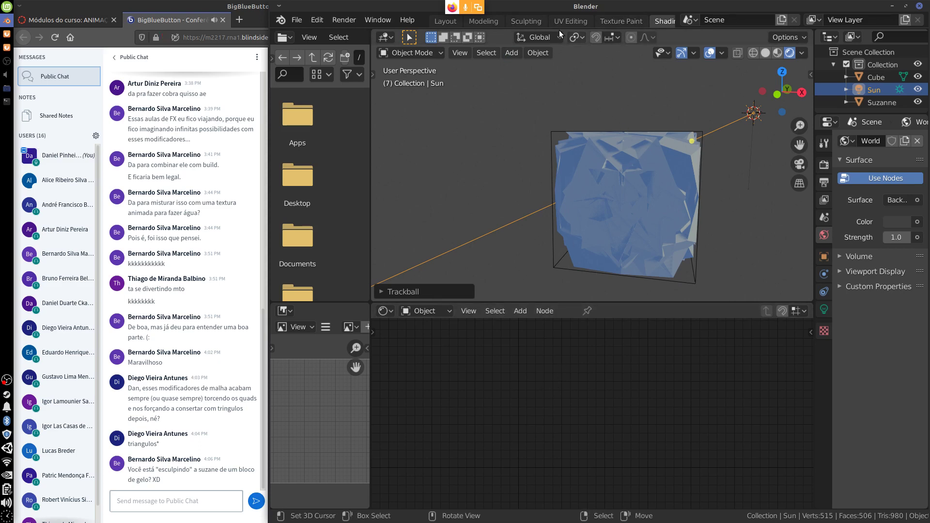
# - Select the monkey in the Layout workspace and place its end keyframes, including the Snap Mode one, on frame 10
pyautogui.click(445, 21)
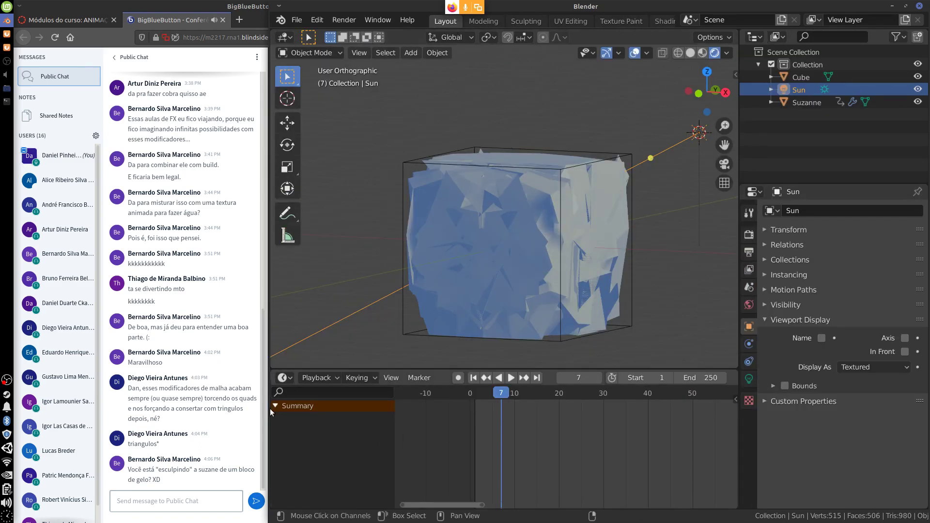
pyautogui.click(565, 265)
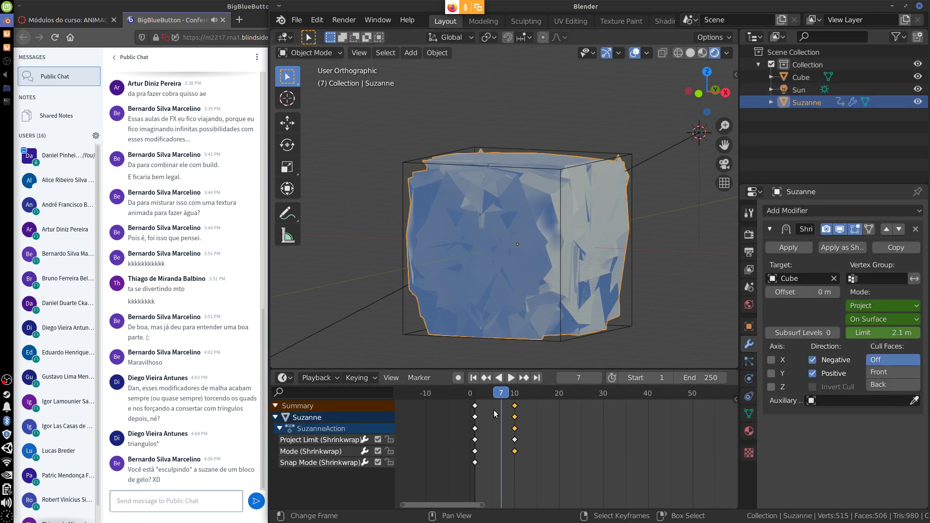
pyautogui.click(474, 407)
pyautogui.moveTo(474, 417)
pyautogui.mouseDown()
pyautogui.moveTo(577, 420)
pyautogui.moveTo(475, 427)
pyautogui.mouseUp()
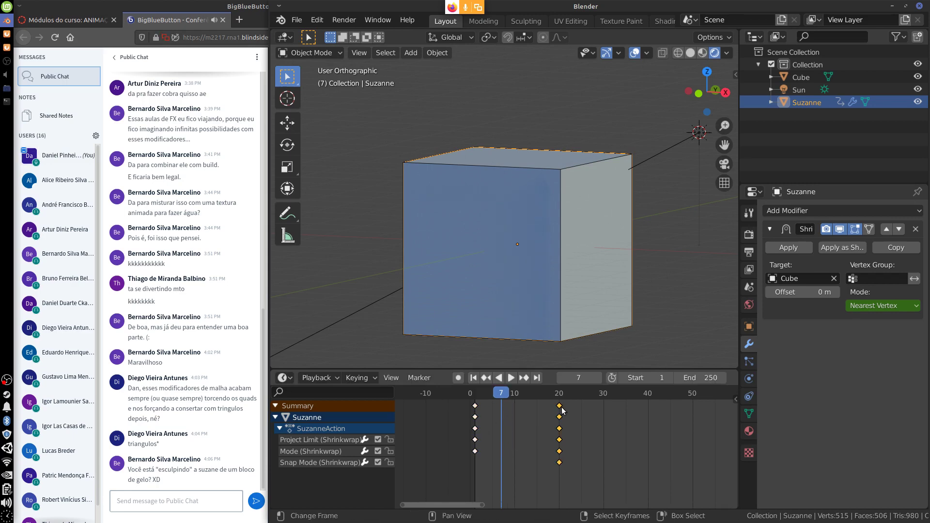
pyautogui.moveTo(559, 416); pyautogui.dragTo(515, 428)
# - Play the animation to check the change from cube to monkey with the repositioned keyframes
pyautogui.hotkey('shift', 'ctrl', 'space')
pyautogui.press('space')
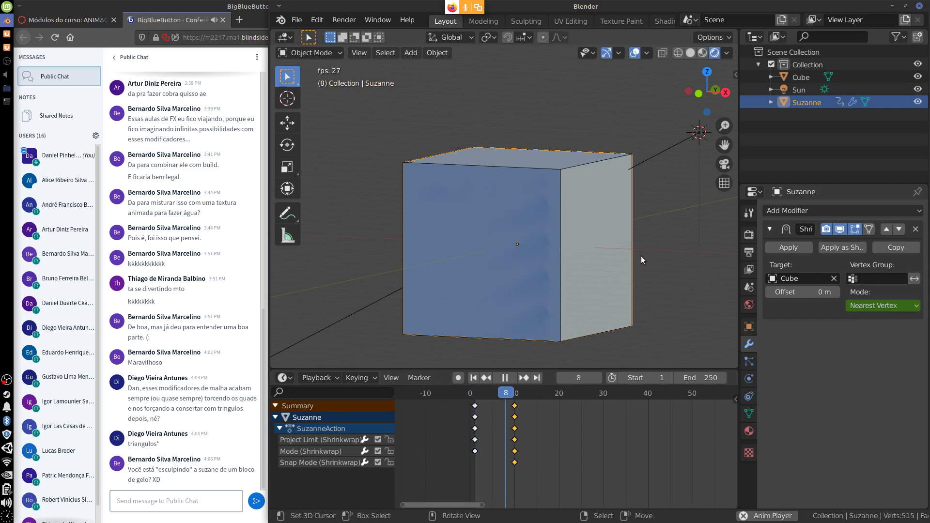
pyautogui.press('Escape')
# - Try moving the Snap Mode keyframe from frame 10 to frame 1 and play the animation from frame 0
pyautogui.moveTo(495, 452); pyautogui.dragTo(515, 458)
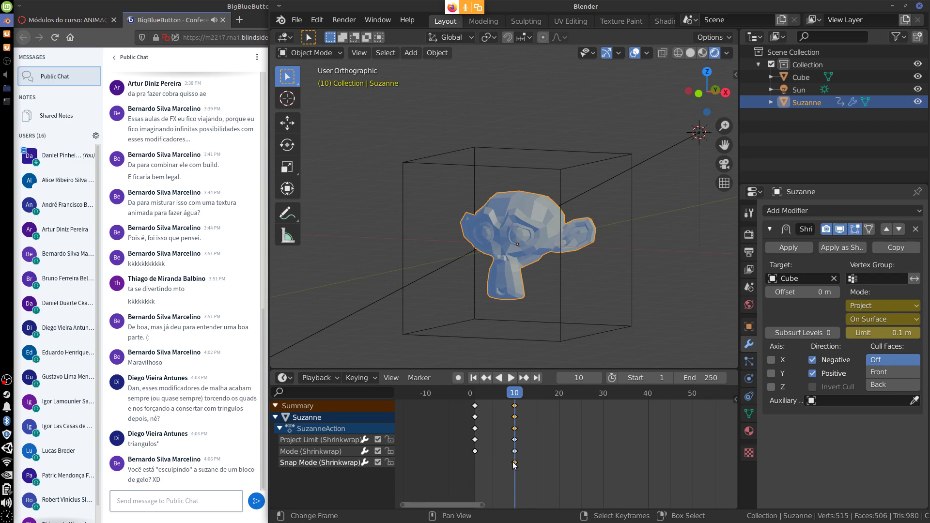
pyautogui.press('g')
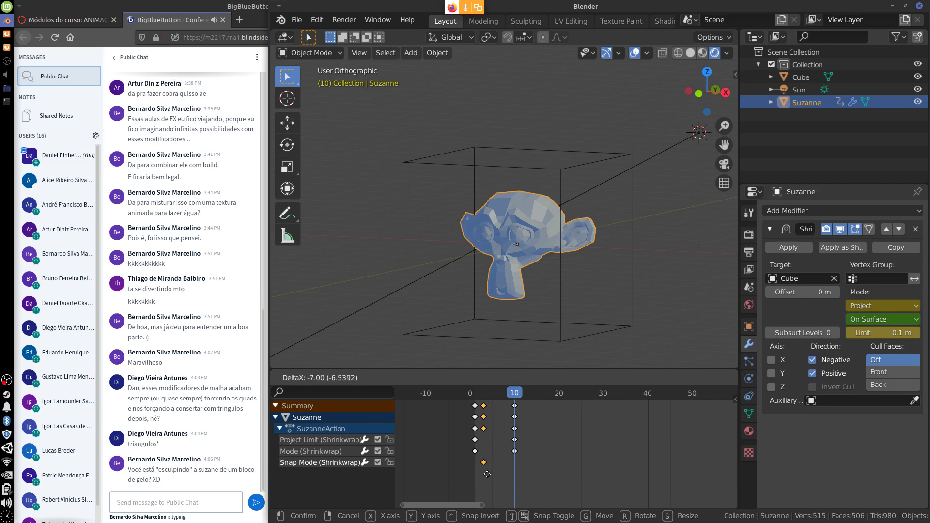
pyautogui.rightClick(483, 475)
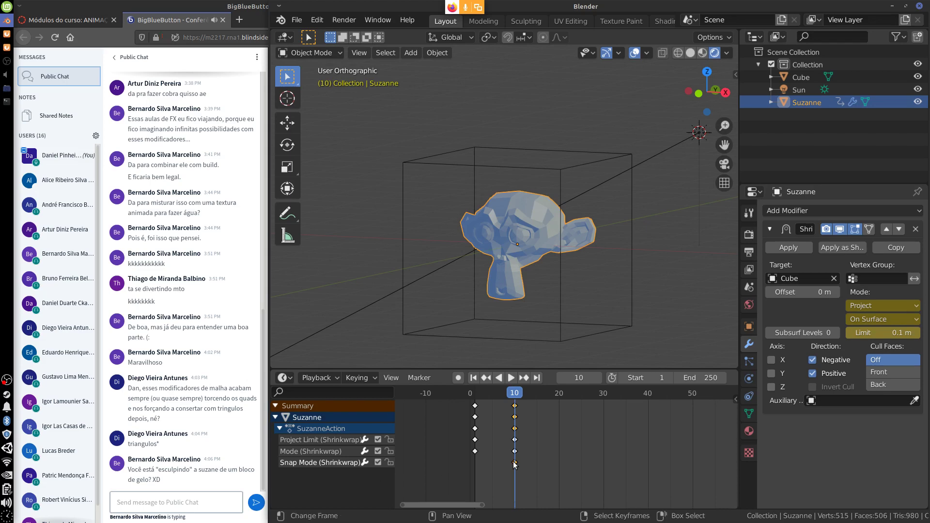
pyautogui.press('g')
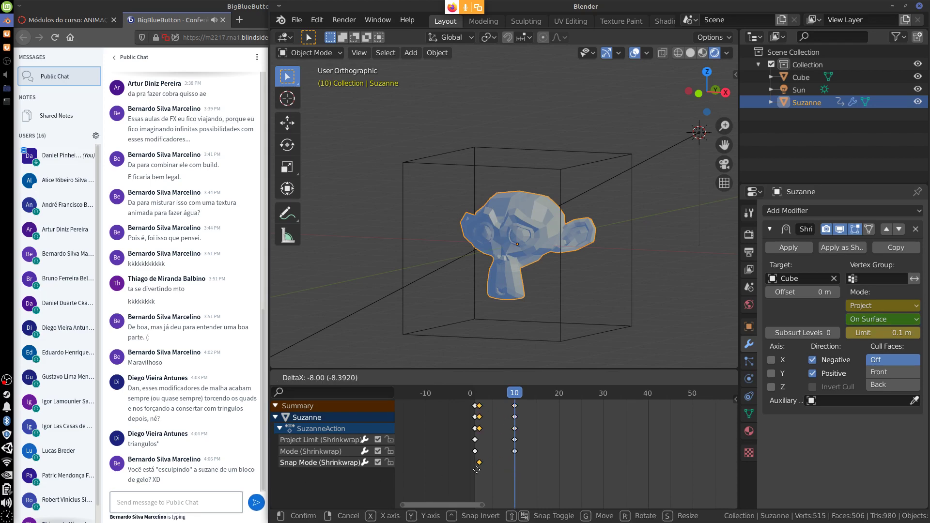
pyautogui.click(466, 469)
pyautogui.hotkey('shift', 'Left')
pyautogui.press('space')
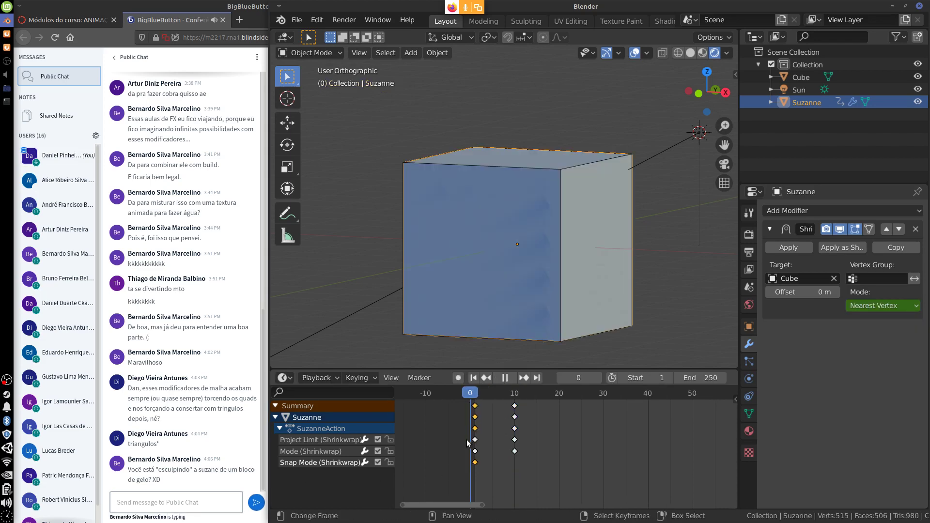
pyautogui.press('space')
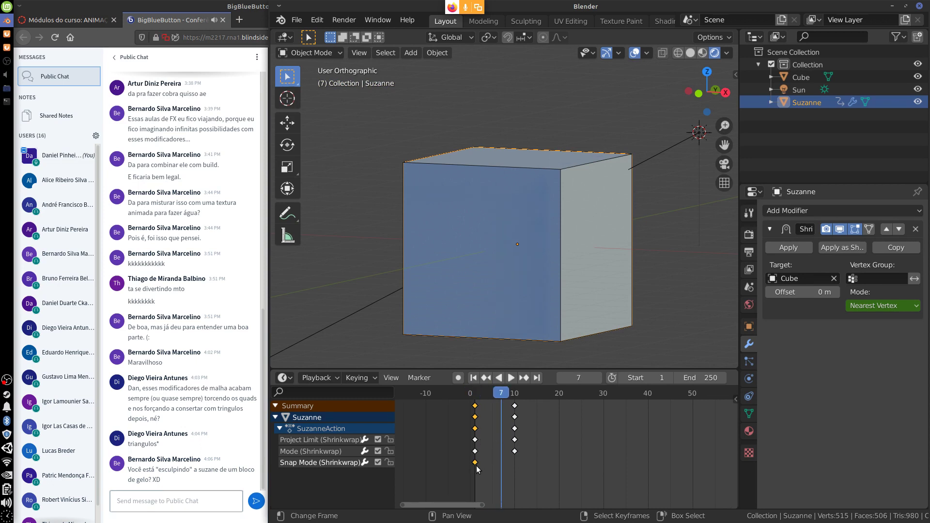
# - Undo the Snap Mode keyframe's move to frame 1
pyautogui.press('ctrl')
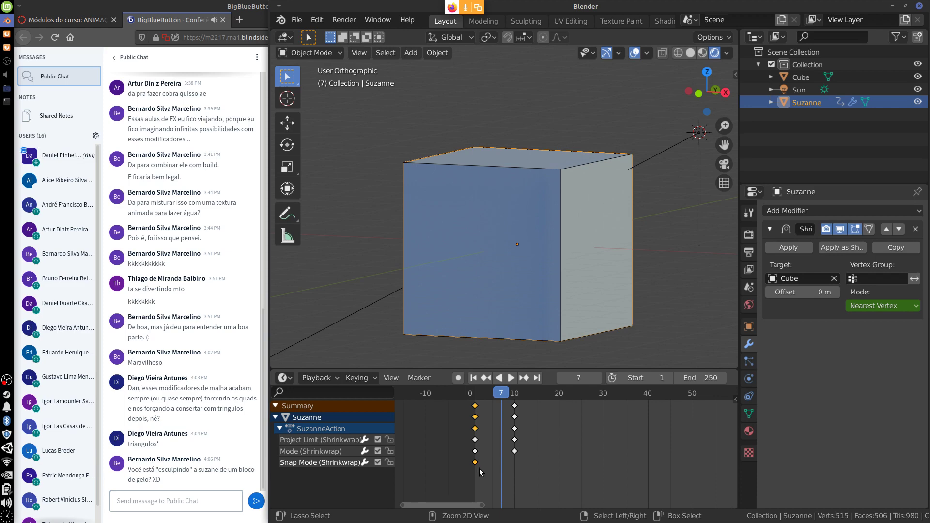
pyautogui.click(478, 462)
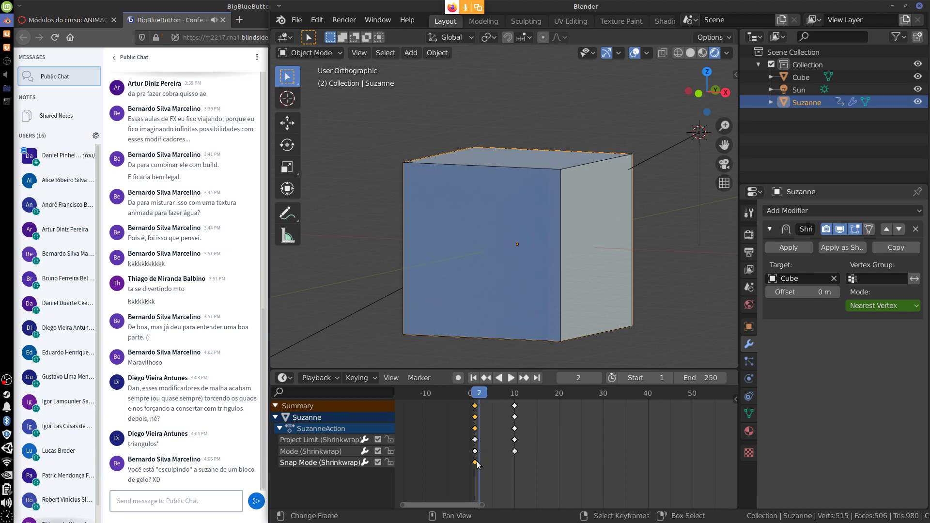
pyautogui.keyDown('ctrl'); pyautogui.click(477, 463); pyautogui.keyUp('ctrl')
pyautogui.press('Up')
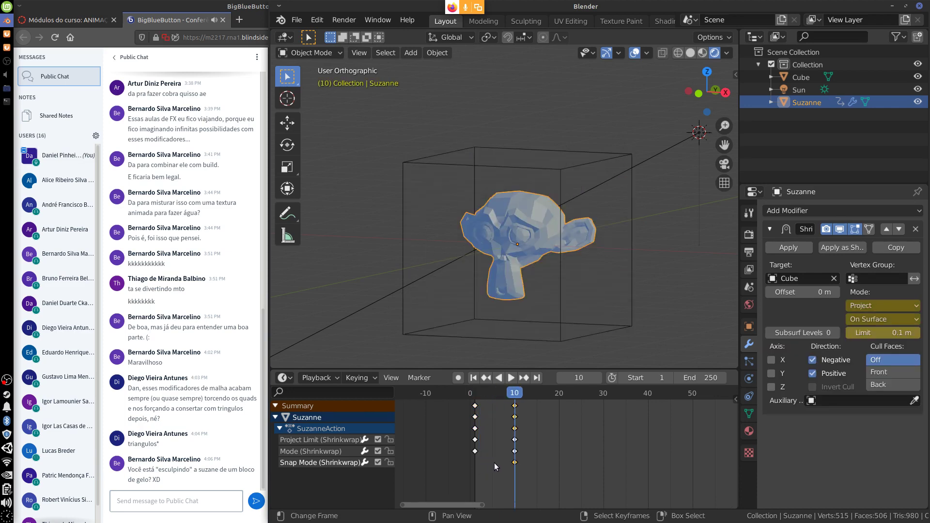
# - Keyframe the Shrinkwrap mode as Project on frame 1 and play the animation
pyautogui.moveTo(519, 469); pyautogui.dragTo(464, 480)
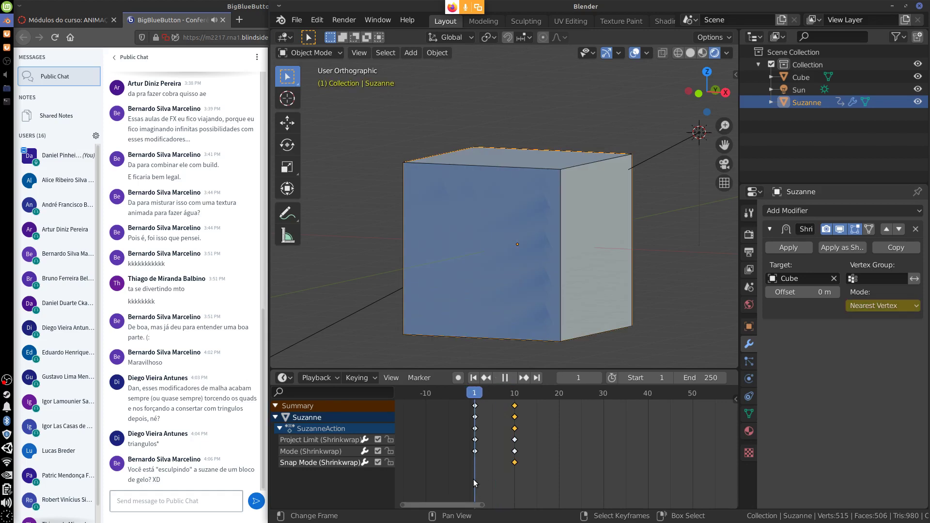
pyautogui.click(881, 305)
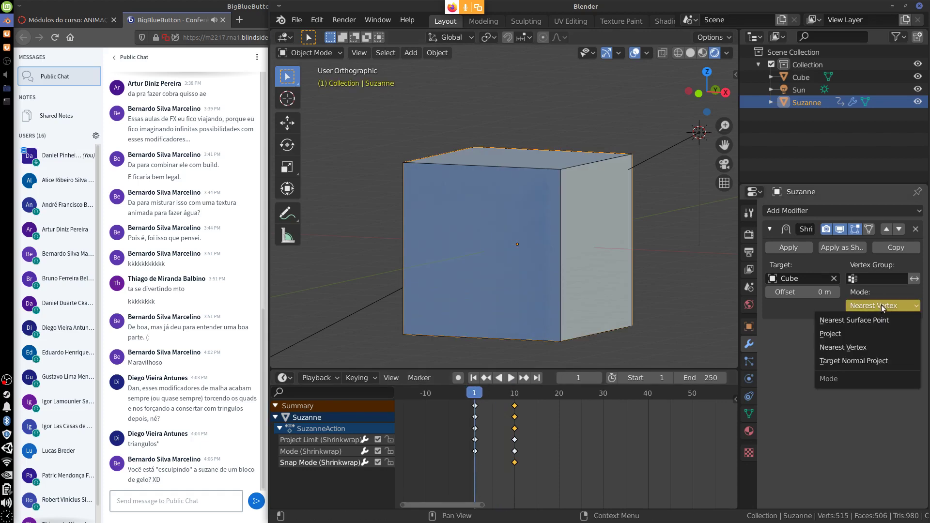
pyautogui.click(865, 333)
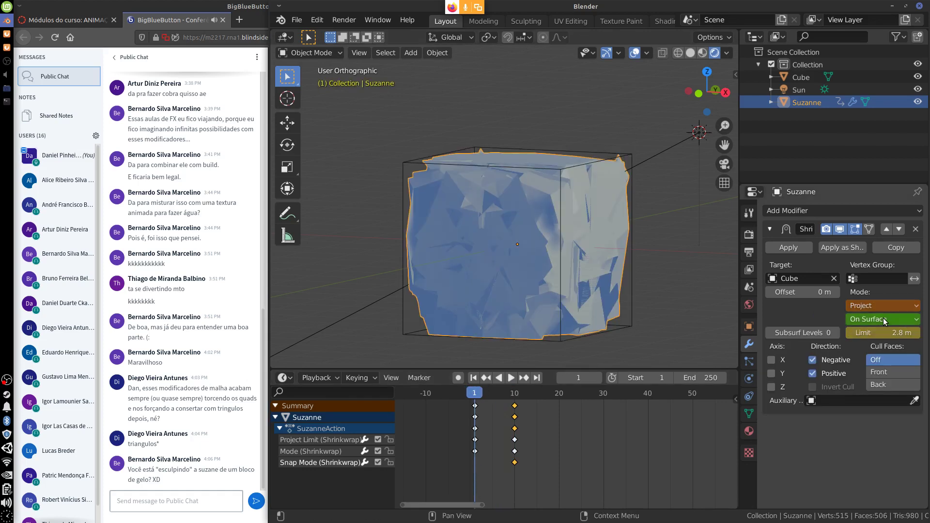
pyautogui.press('i')
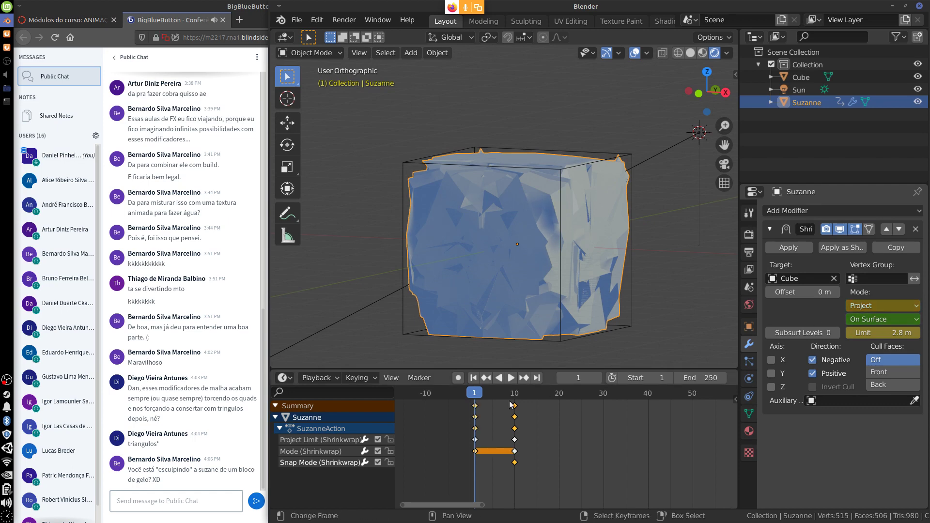
pyautogui.press('space')
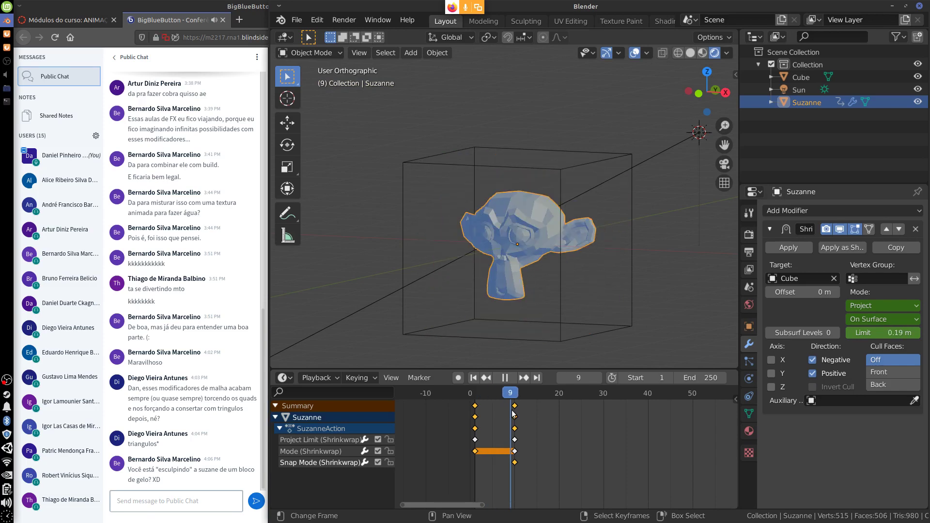
# - Move the Project Limit keyframe from frame 1 to frame 2
pyautogui.click(475, 440)
pyautogui.press('g')
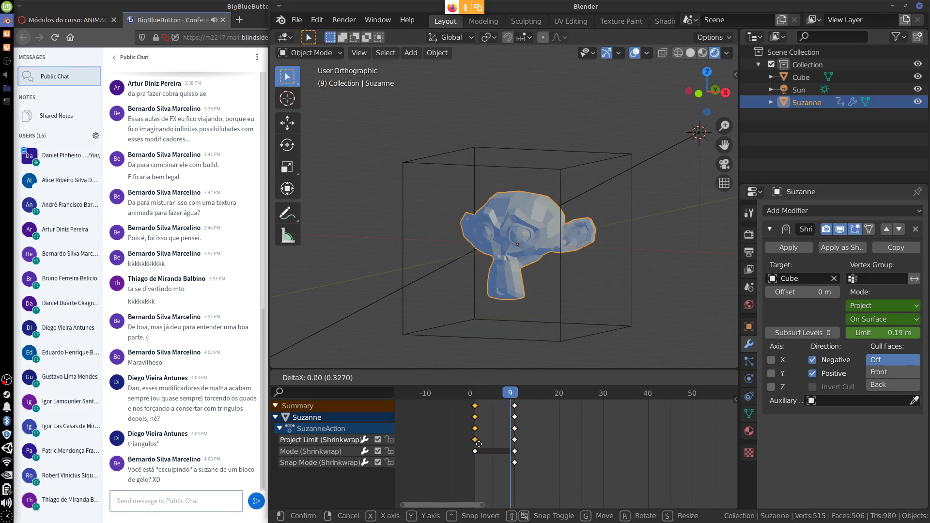
pyautogui.click(475, 446)
# - Try keyframing the Shrinkwrap mode as Nearest Vertex on frame 1 and play the animation
pyautogui.hotkey('shift', 'Left')
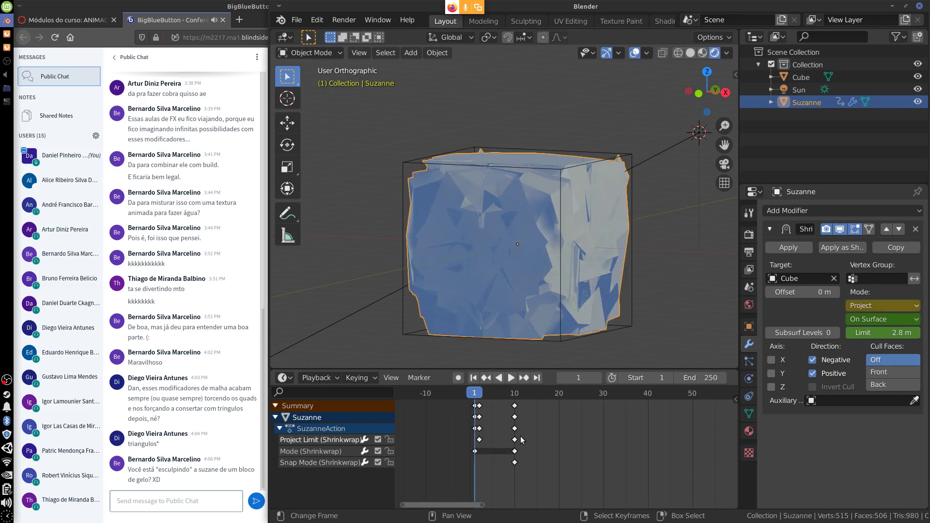
pyautogui.click(877, 306)
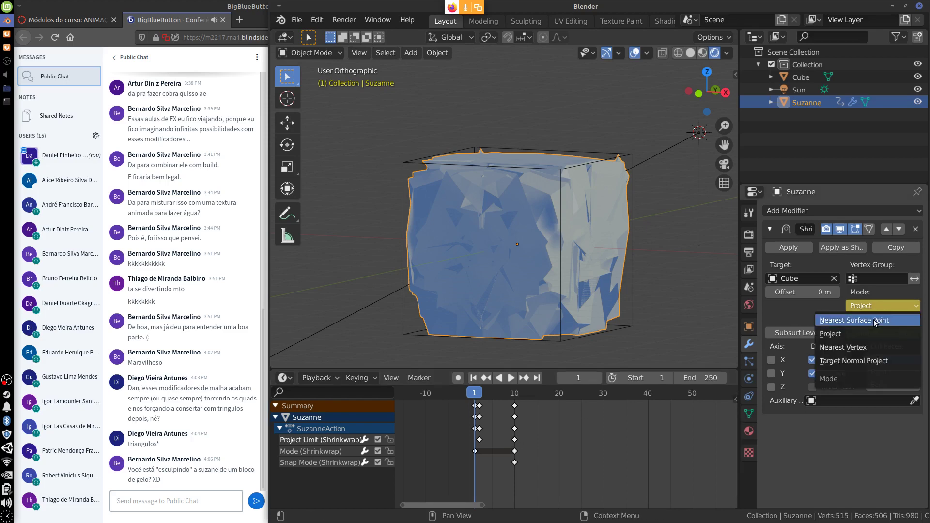
pyautogui.click(864, 345)
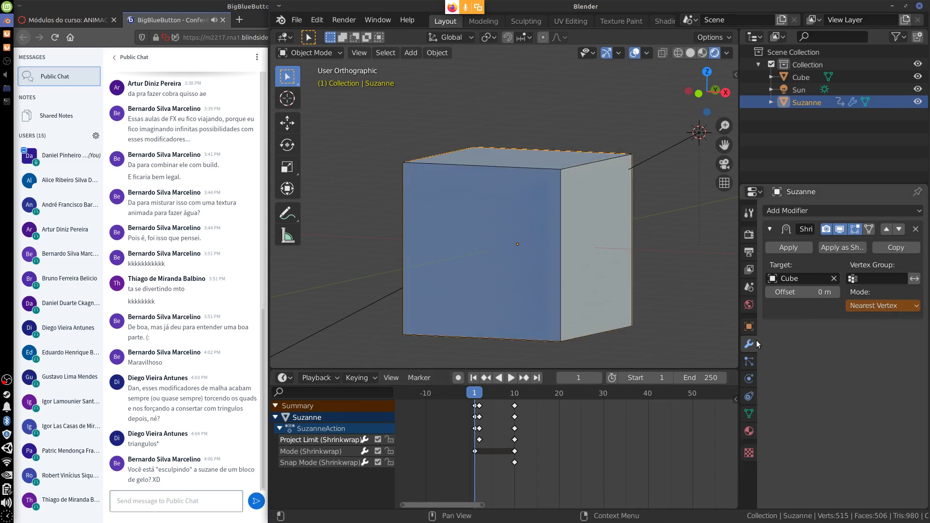
pyautogui.press('i')
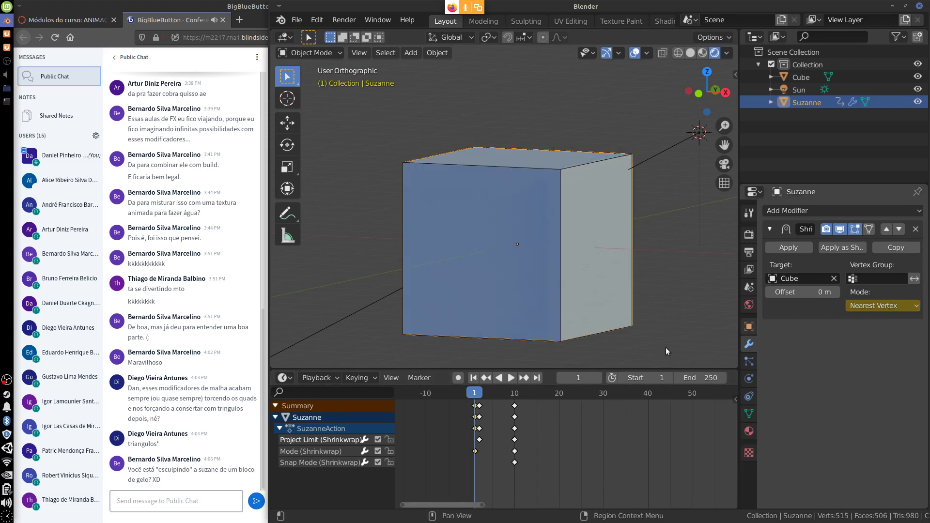
pyautogui.press('space')
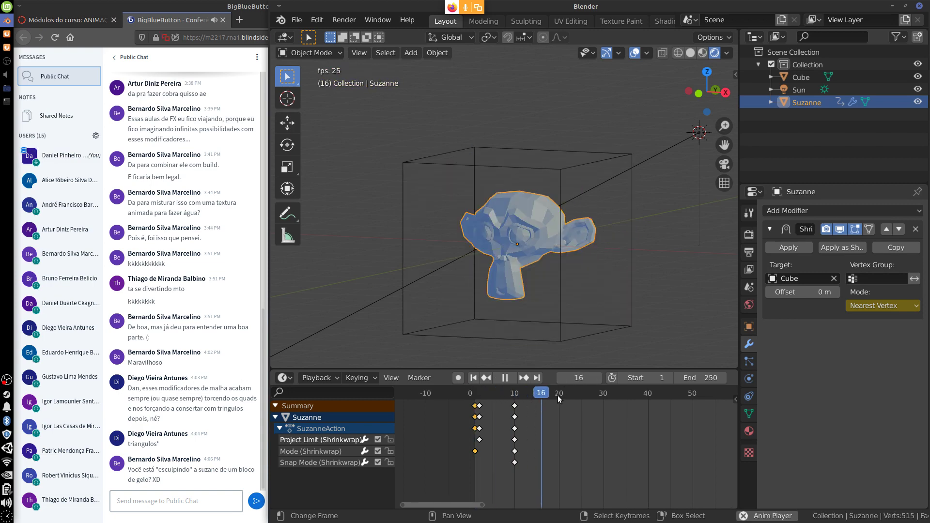
pyautogui.press('Escape')
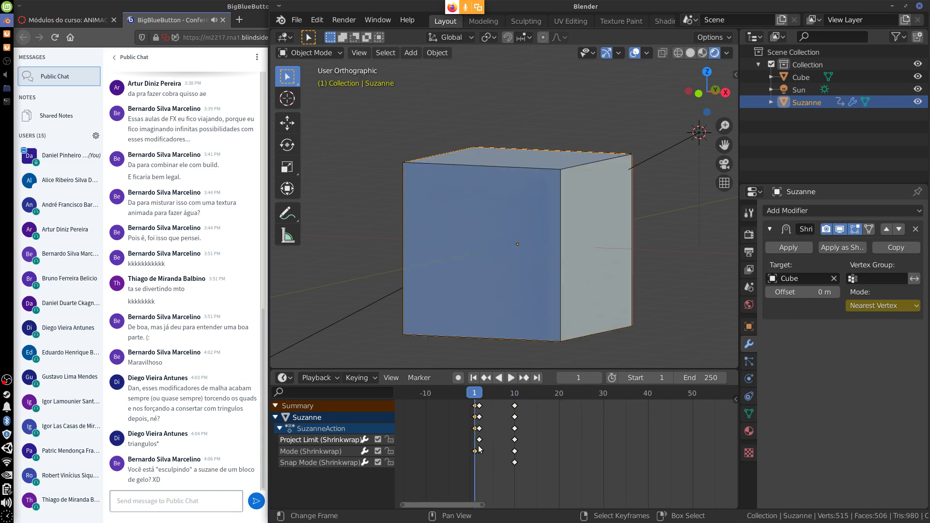
# - Undo the Nearest Vertex keyframe and the Project Limit keyframe's move to frame 2, and replay the animation
pyautogui.click(513, 462)
pyautogui.press('Escape')
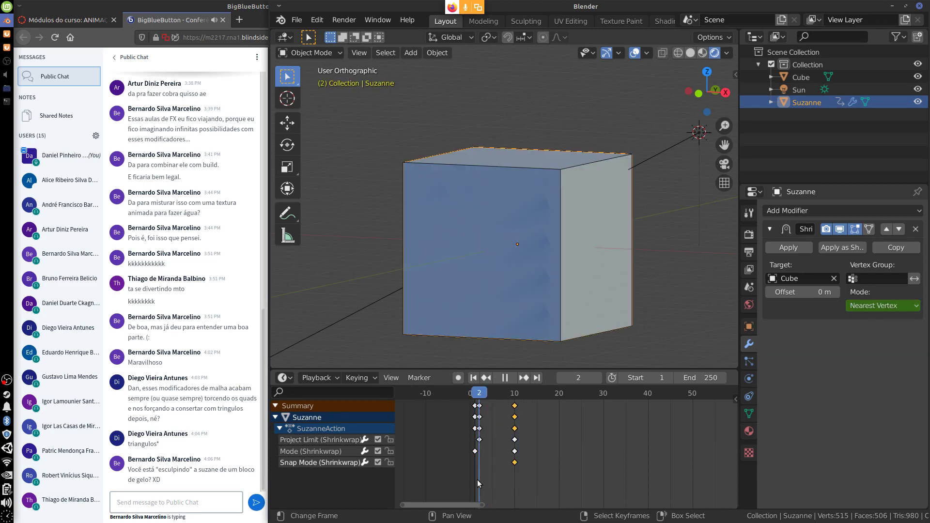
pyautogui.click(492, 463)
pyautogui.press('space')
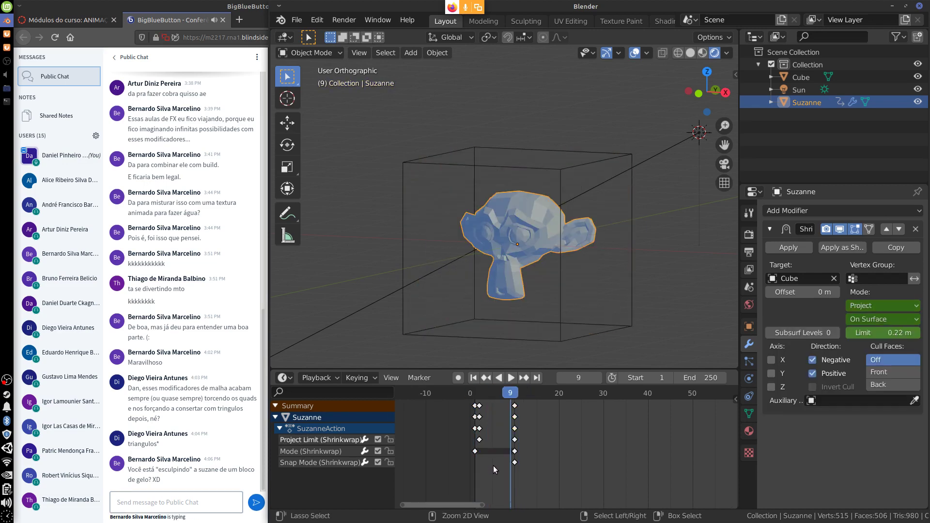
pyautogui.hotkey('ctrl', 'z')
pyautogui.moveTo(502, 471)
pyautogui.mouseDown()
pyautogui.moveTo(460, 475)
pyautogui.moveTo(506, 475)
pyautogui.moveTo(480, 477)
pyautogui.moveTo(513, 488)
pyautogui.moveTo(459, 477)
pyautogui.moveTo(499, 481)
pyautogui.mouseUp()
pyautogui.press('space')
pyautogui.press('Escape')
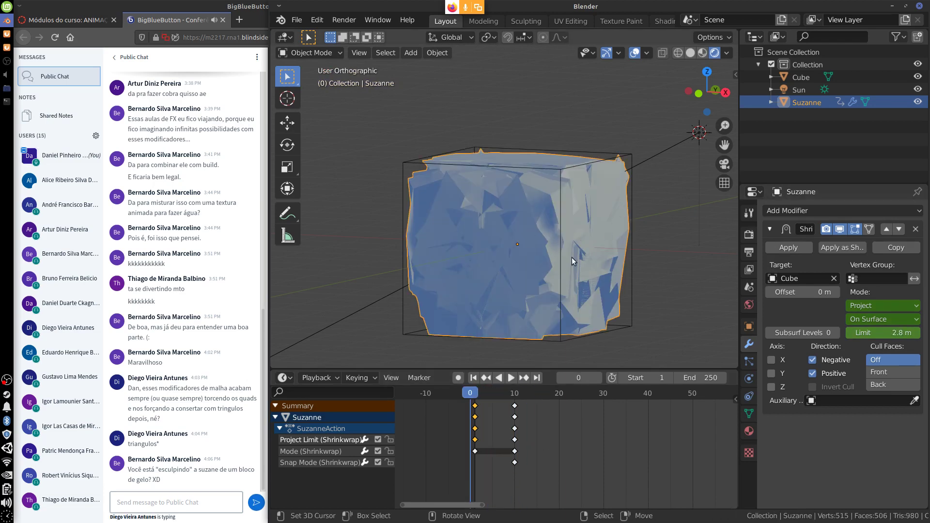
# - Move all of Suzanne's keyframes on frame 10 to frame 19
pyautogui.moveTo(599, 252); pyautogui.dragTo(632, 231, button='middle')
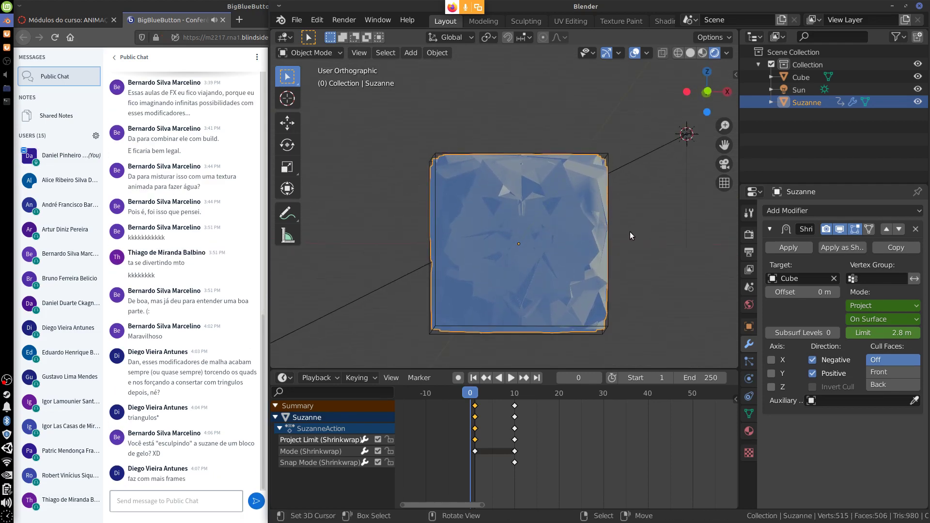
pyautogui.click(514, 406)
pyautogui.moveTo(516, 413); pyautogui.dragTo(566, 418)
# - Play the animation repeatedly from frame 0 to examine the morph from the cube to the monkey
pyautogui.press('space')
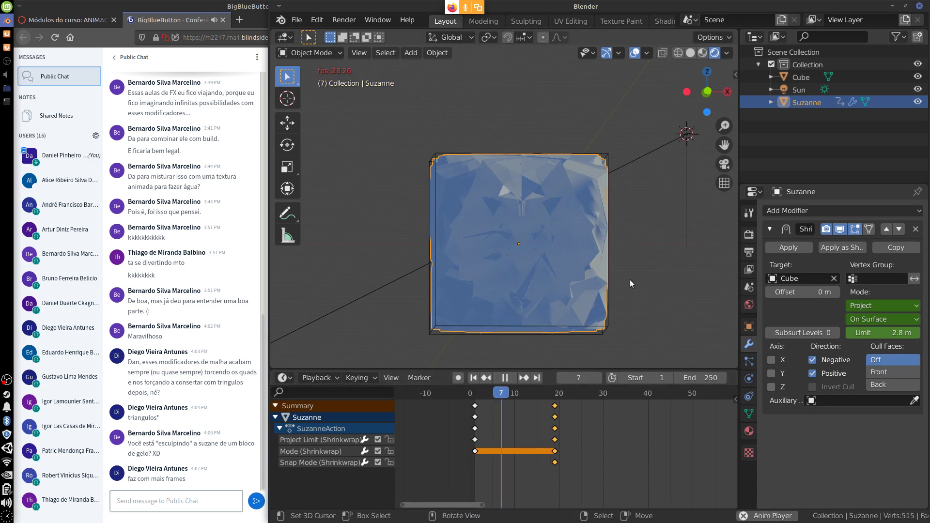
pyautogui.press('Escape')
pyautogui.press('space')
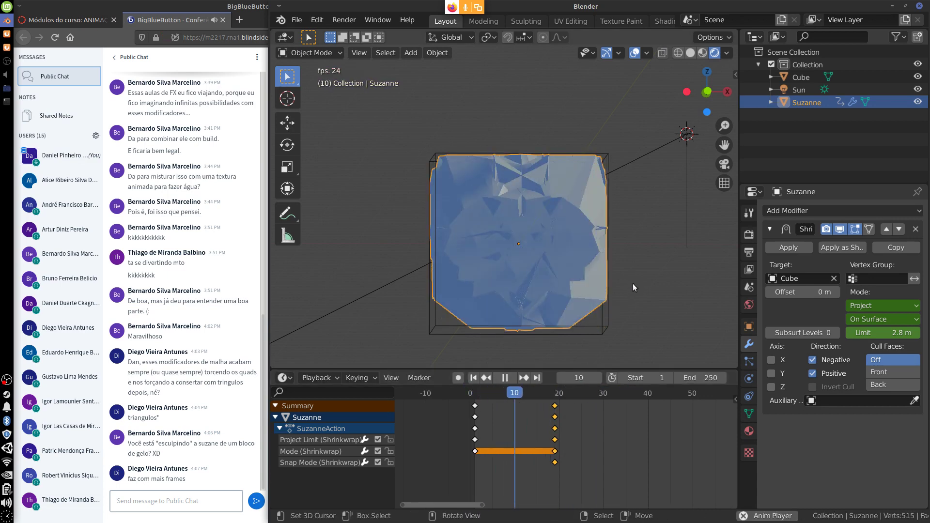
pyautogui.press('Escape')
pyautogui.press('space')
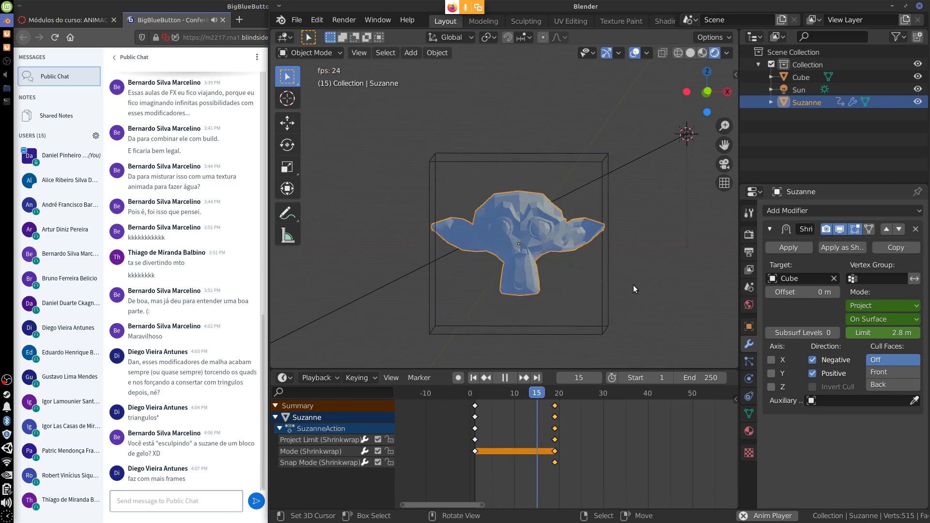
pyautogui.press('Escape')
pyautogui.press('space')
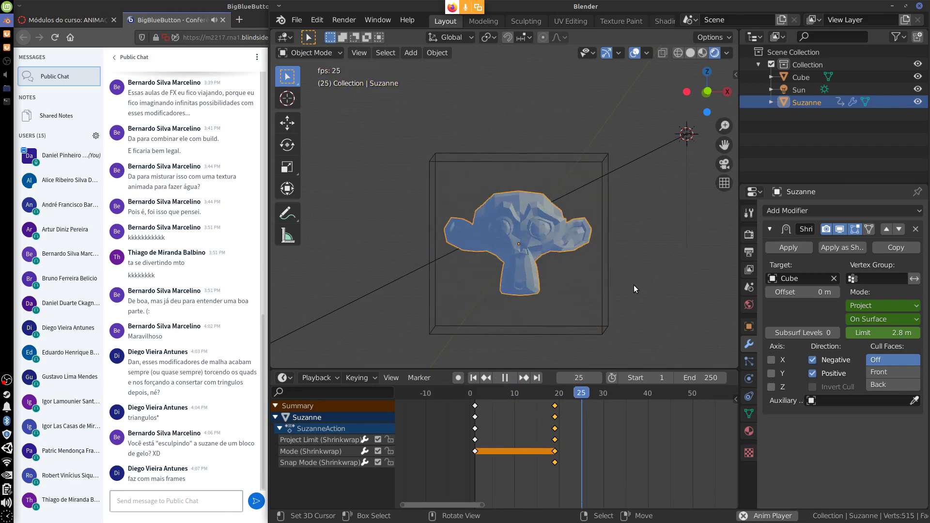
pyautogui.press('Escape')
pyautogui.press('space')
pyautogui.press('Escape')
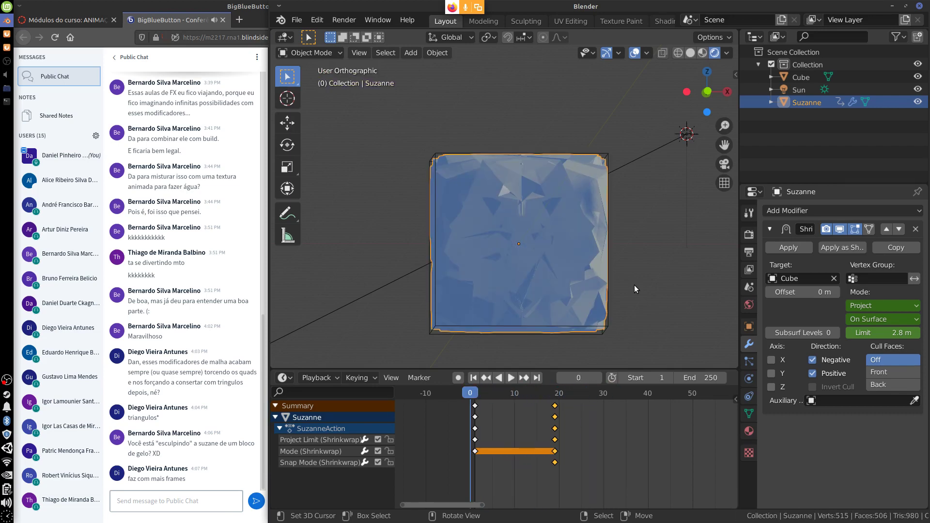
pyautogui.press('space')
pyautogui.press('Escape')
pyautogui.press('space')
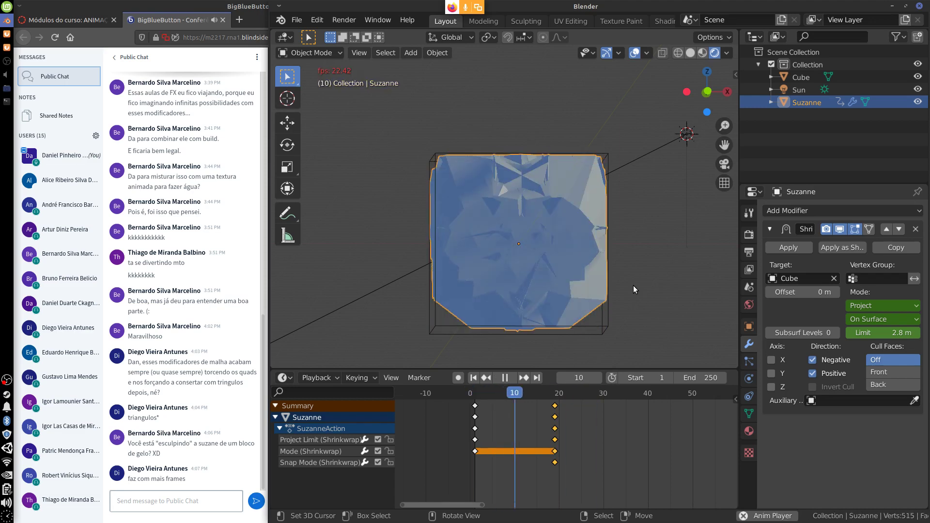
pyautogui.press('Escape')
pyautogui.press('space')
pyautogui.press('Escape')
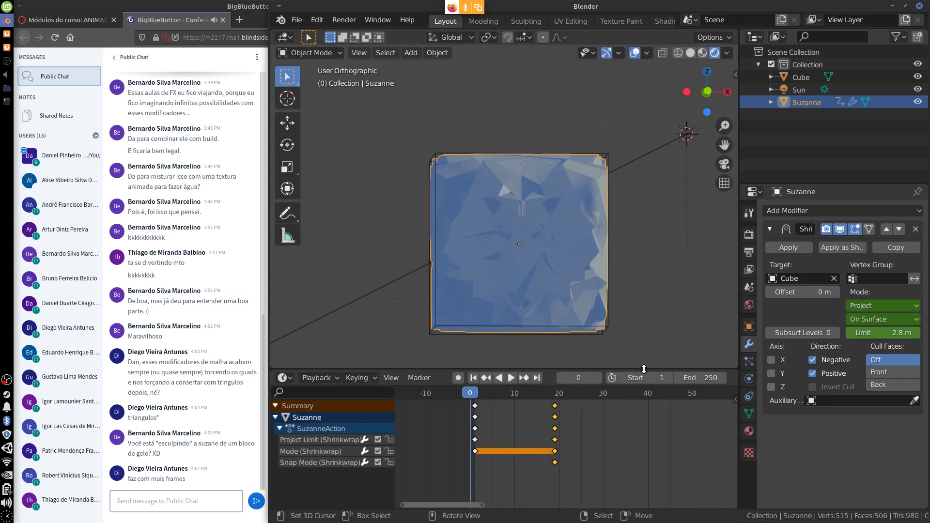
# - Keyframe the Shrinkwrap's Snap Mode as On Surface on frame 1
pyautogui.moveTo(644, 277); pyautogui.dragTo(638, 306, button='middle')
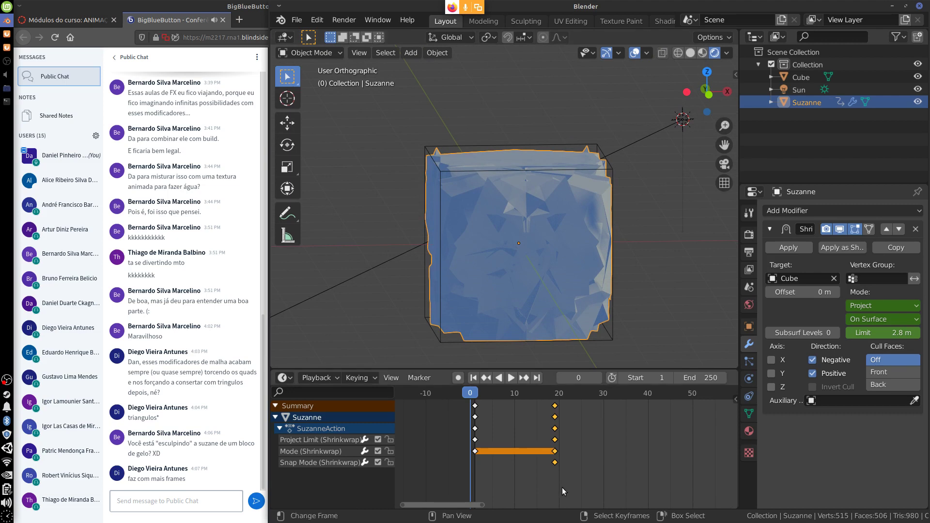
pyautogui.press('space')
pyautogui.press('space')
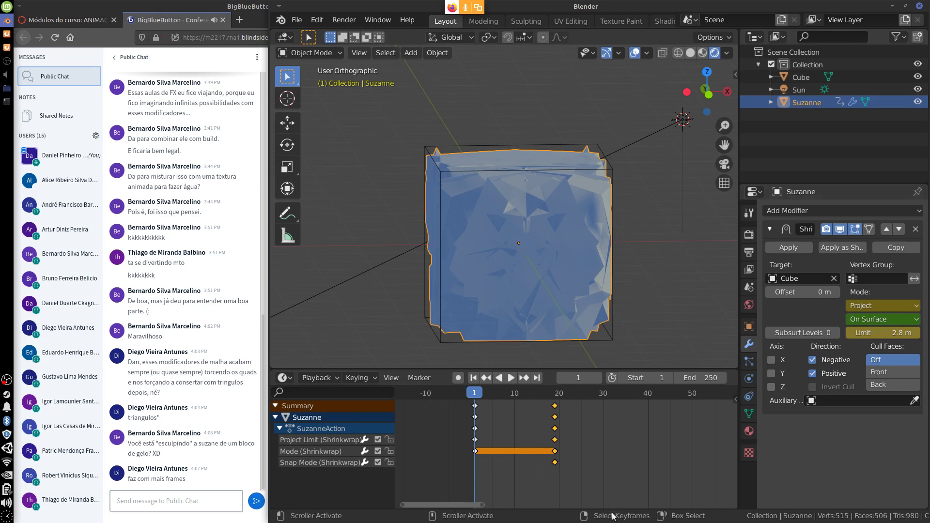
pyautogui.click(878, 319)
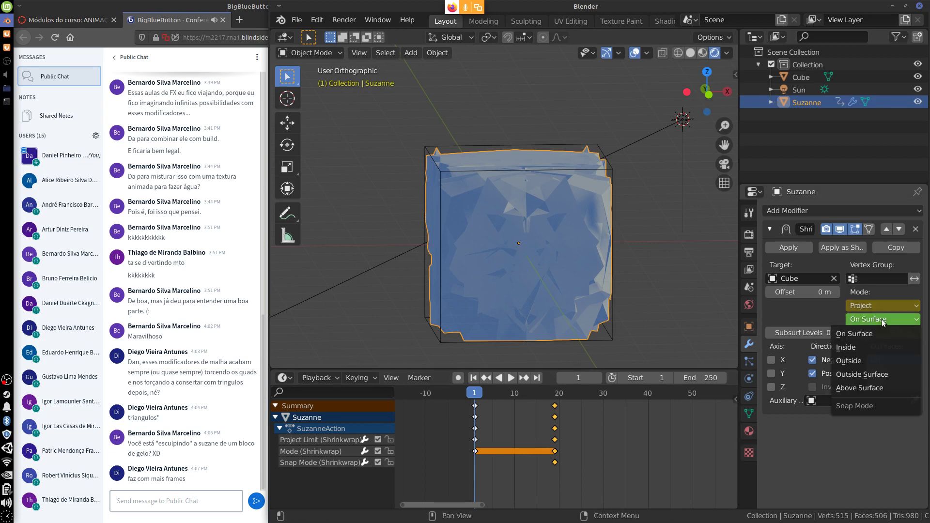
pyautogui.click(884, 319)
pyautogui.click(885, 306)
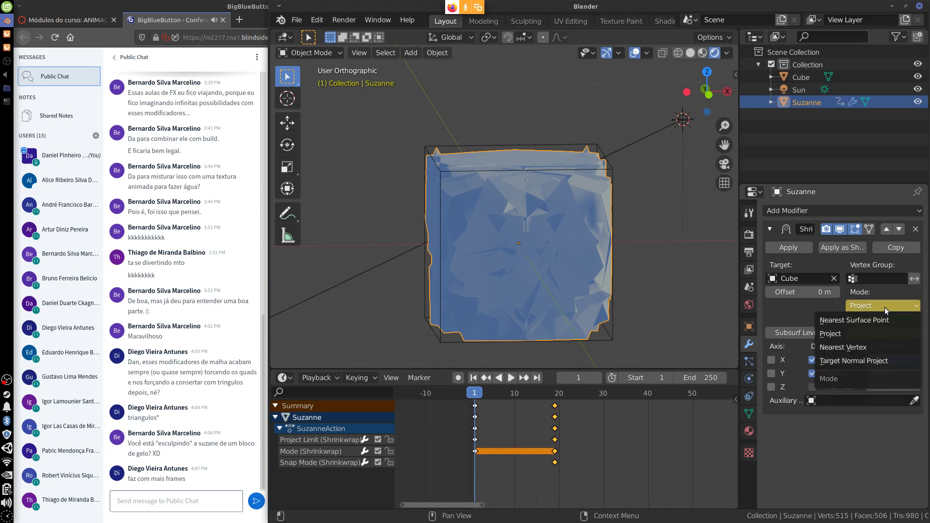
pyautogui.click(884, 306)
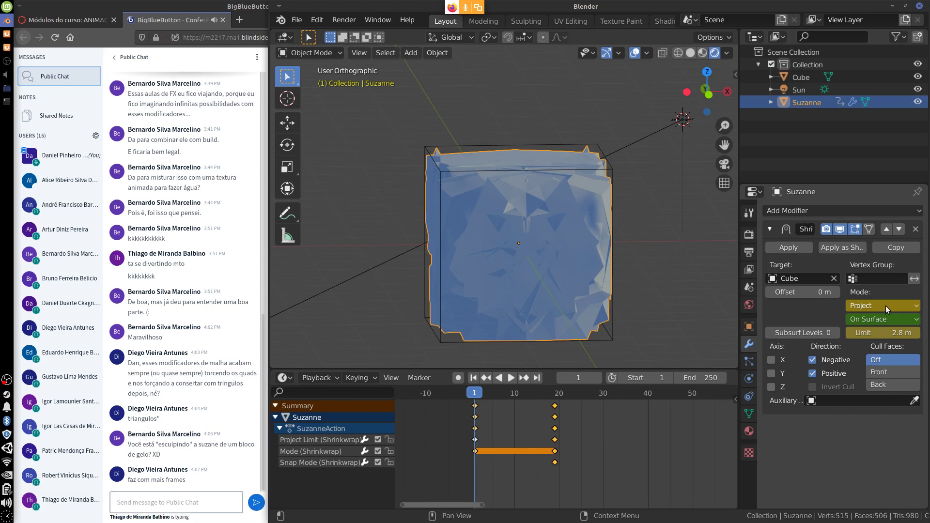
pyautogui.press('i')
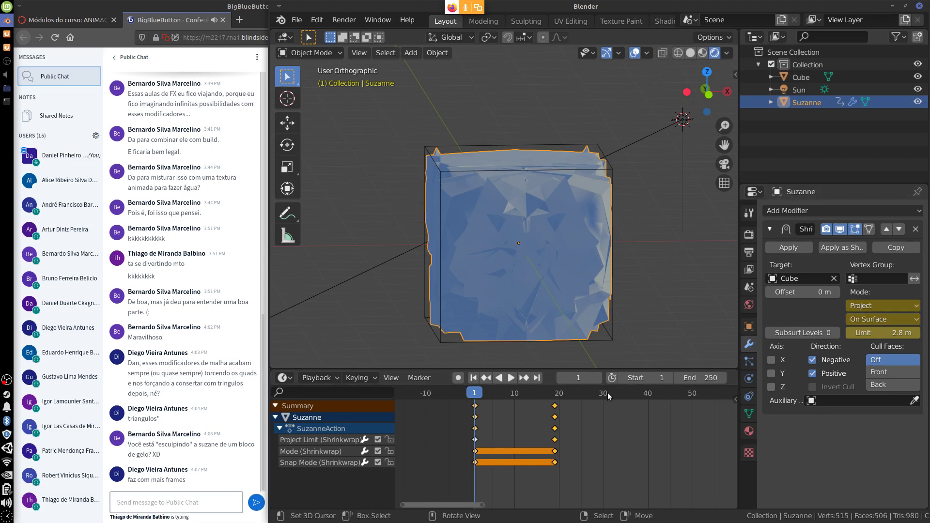
# - Move the Project Limit keyframe from frame 1 to frame 2, play the animation and return to frame 1
pyautogui.click(475, 439)
pyautogui.press('g')
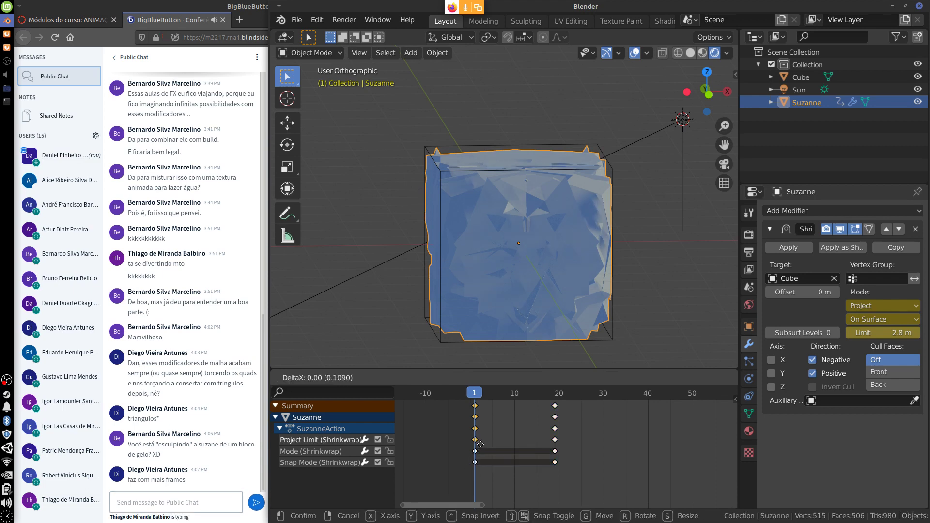
pyautogui.click(483, 447)
pyautogui.press('space')
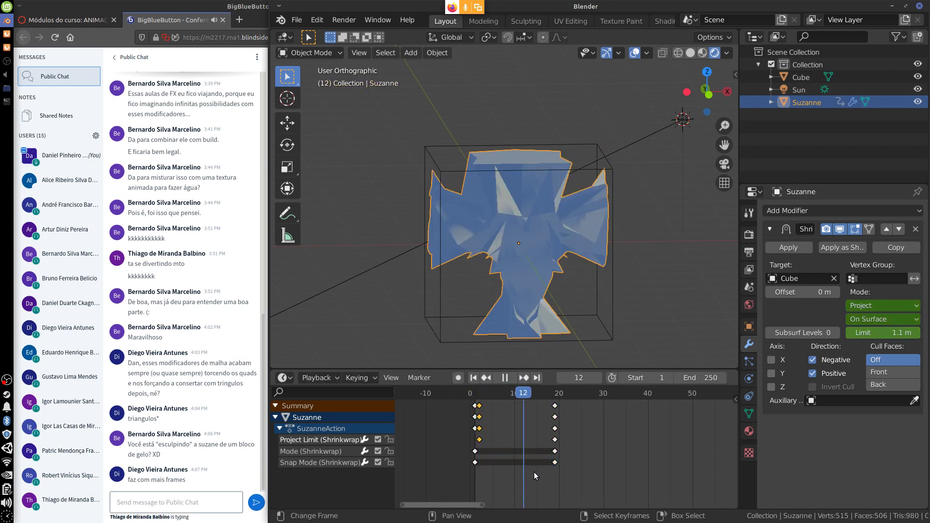
pyautogui.press('Escape')
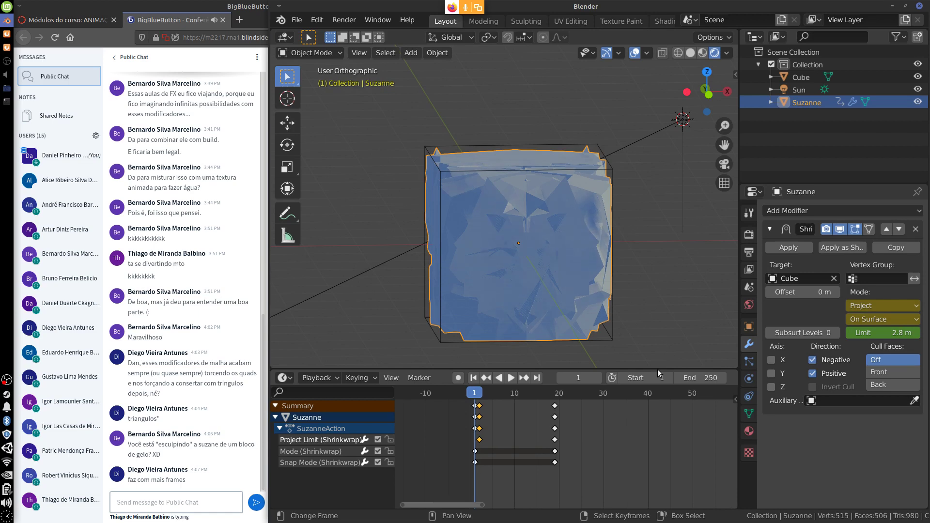
# - Keyframe the Shrinkwrap mode as Nearest Vertex on frame 1
pyautogui.click(881, 306)
pyautogui.click(856, 346)
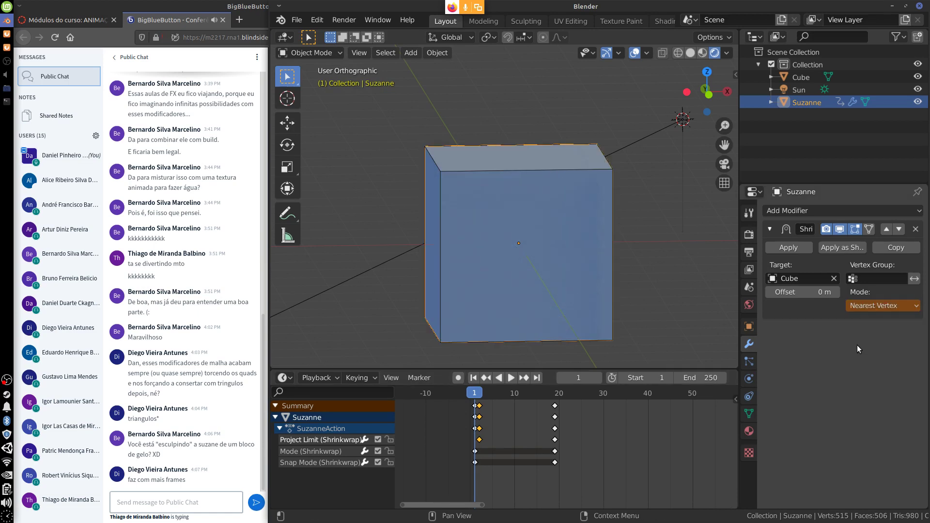
pyautogui.press('i')
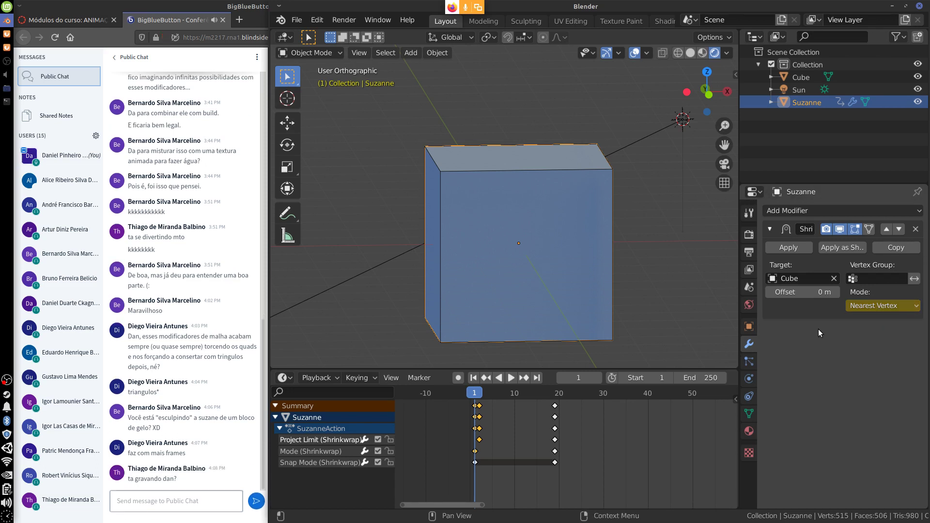
# - Keyframe the Shrinkwrap mode as Project on frame 2
pyautogui.press('Right')
pyautogui.click(867, 310)
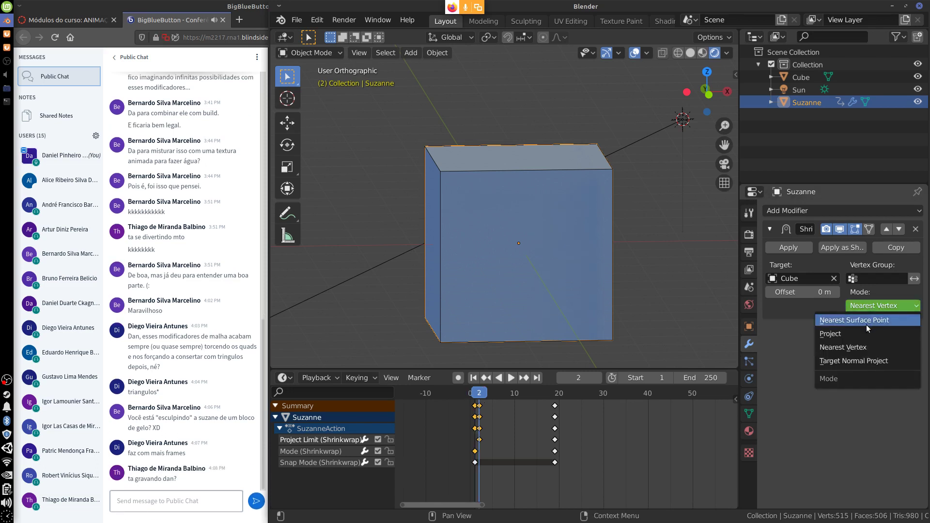
pyautogui.click(852, 334)
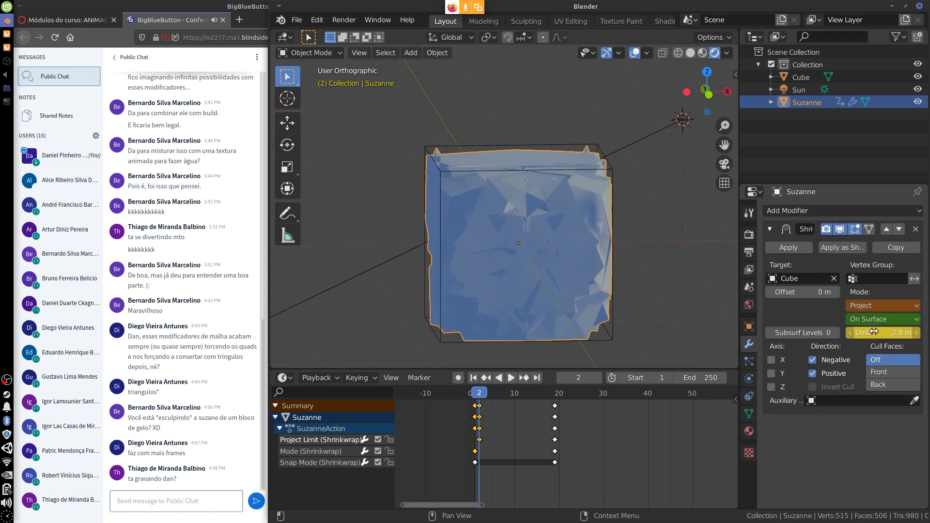
pyautogui.press('i')
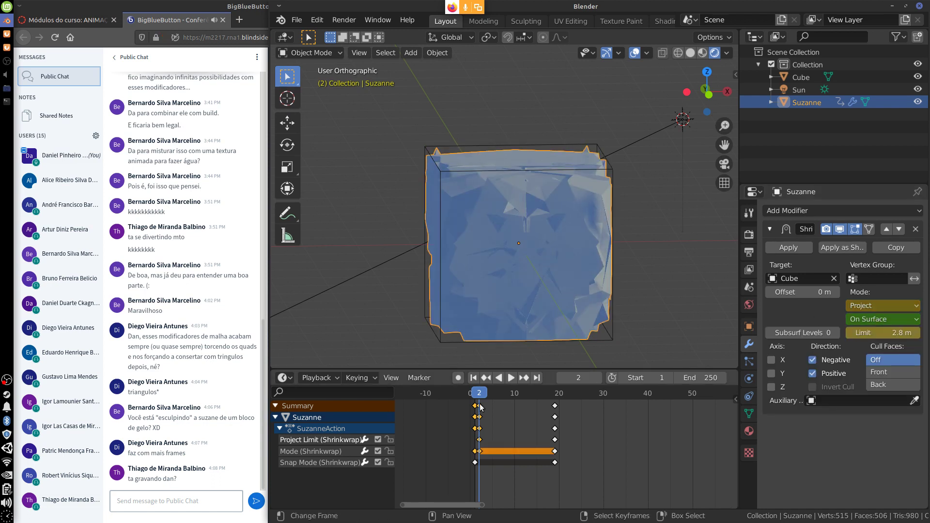
# - Play the animation from frame 0 to check the transition from the clean cube to the monkey
pyautogui.press('space')
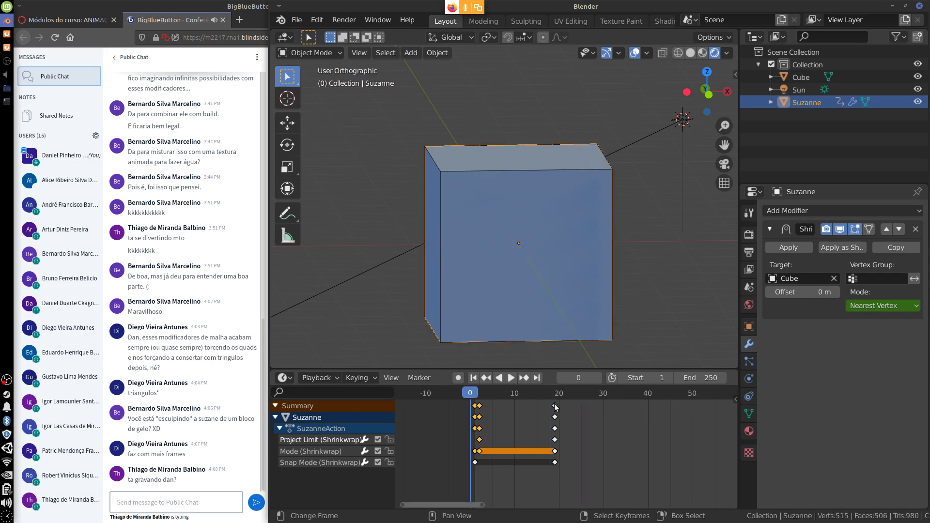
pyautogui.press('space')
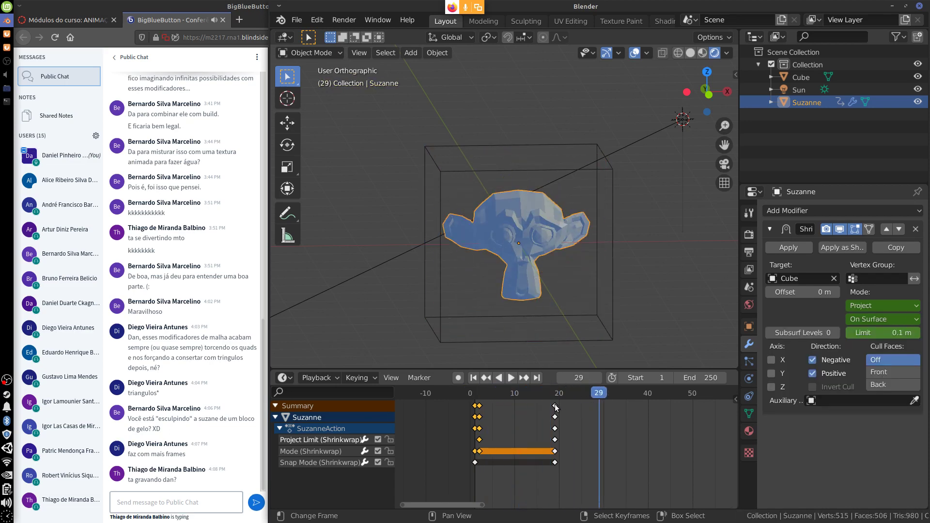
pyautogui.press('space')
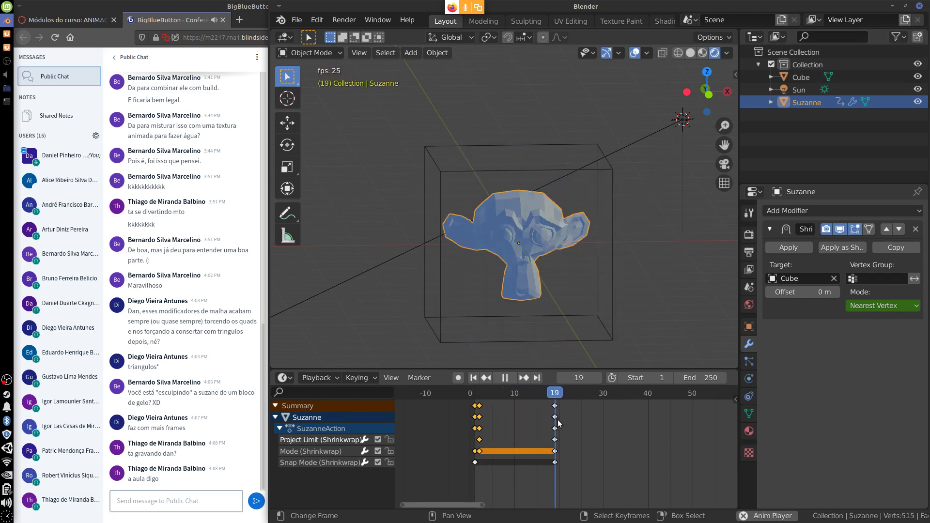
pyautogui.press('Escape')
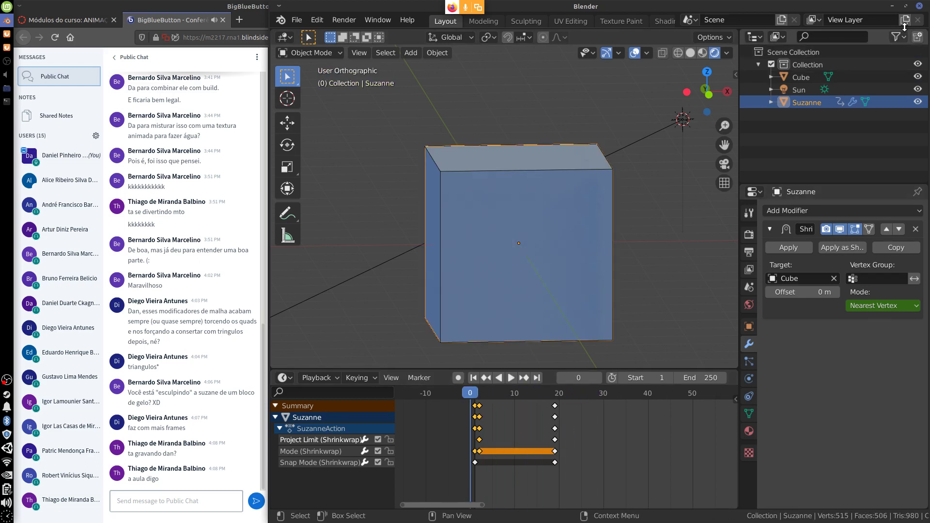
# - Play the cube-to-monkey animation twice, returning to frame 0 each time
pyautogui.press('space')
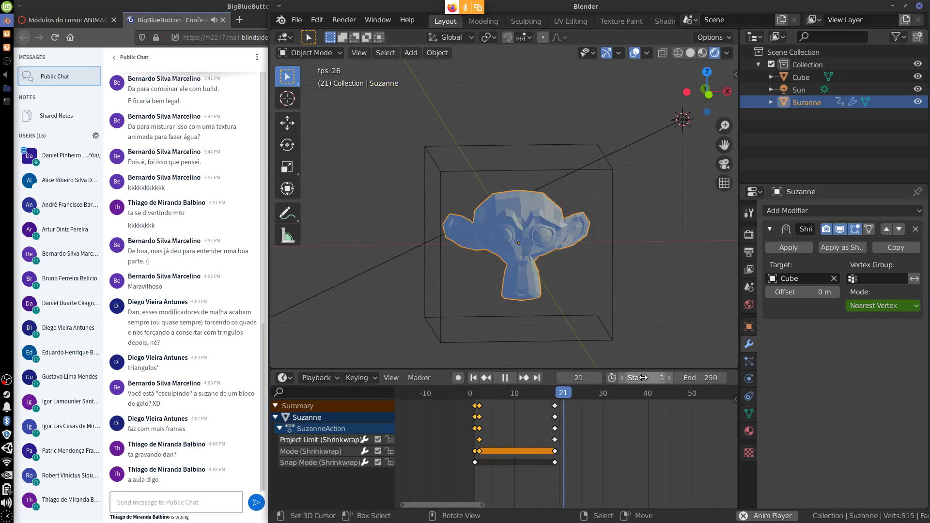
pyautogui.press('Escape')
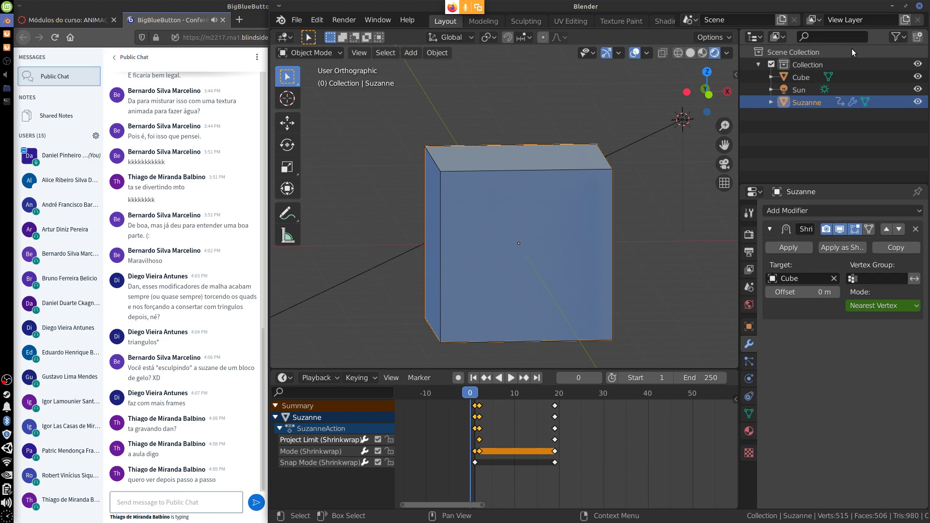
pyautogui.press('space')
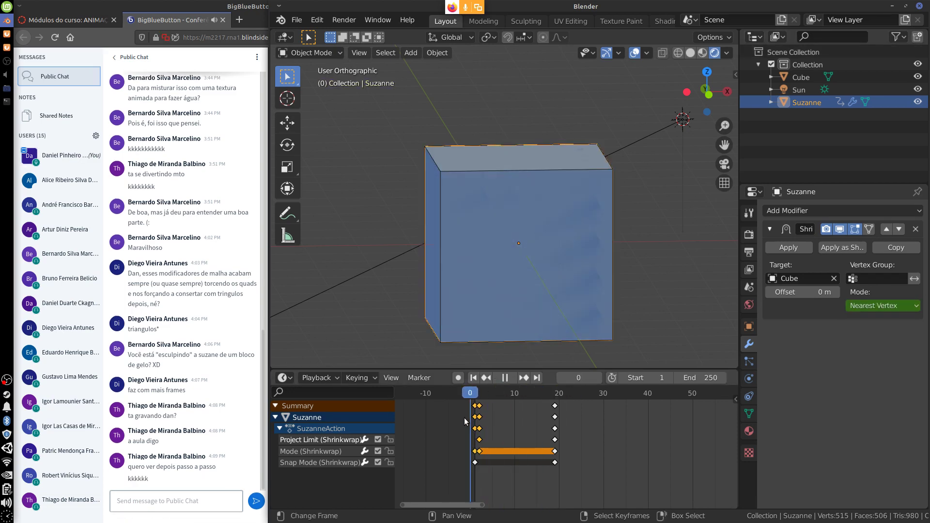
pyautogui.press('Escape')
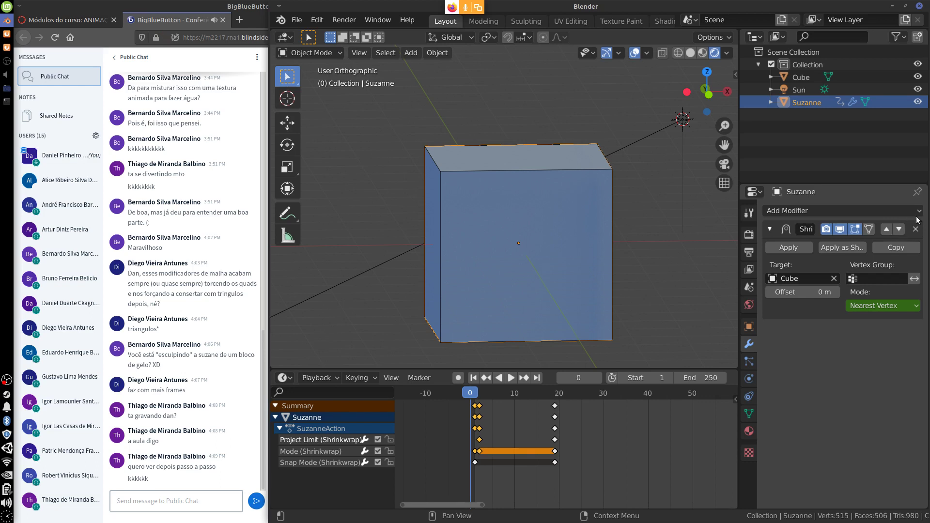
# - Remove the Shrinkwrap modifier from the monkey and delete the cube
pyautogui.click(915, 230)
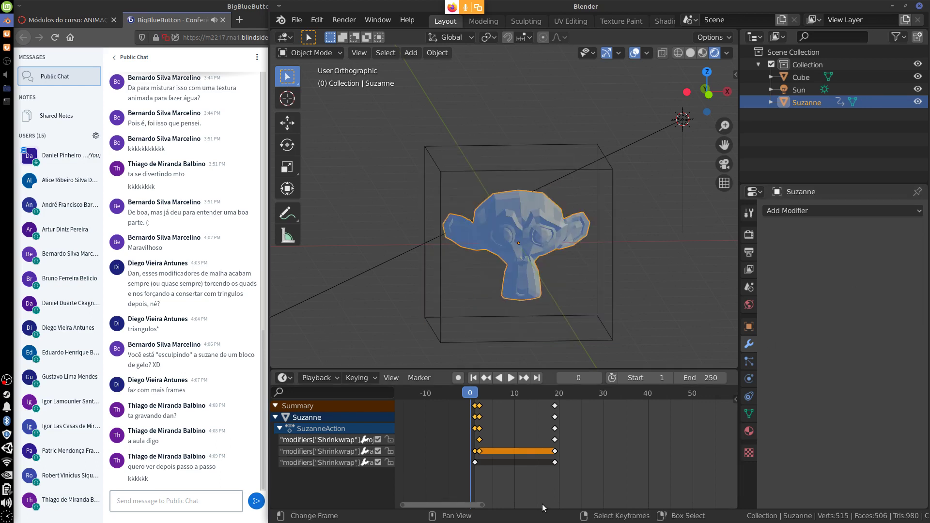
pyautogui.click(605, 325)
pyautogui.press('x')
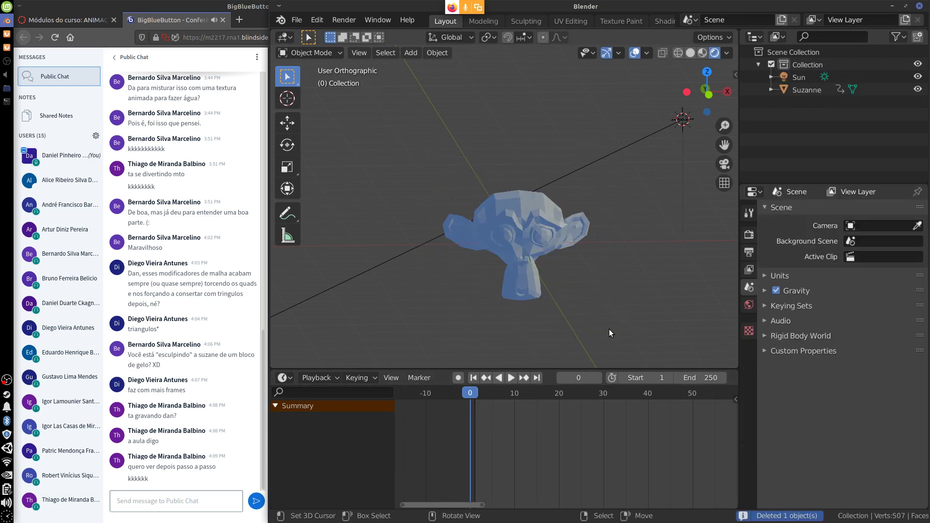
pyautogui.click(609, 329)
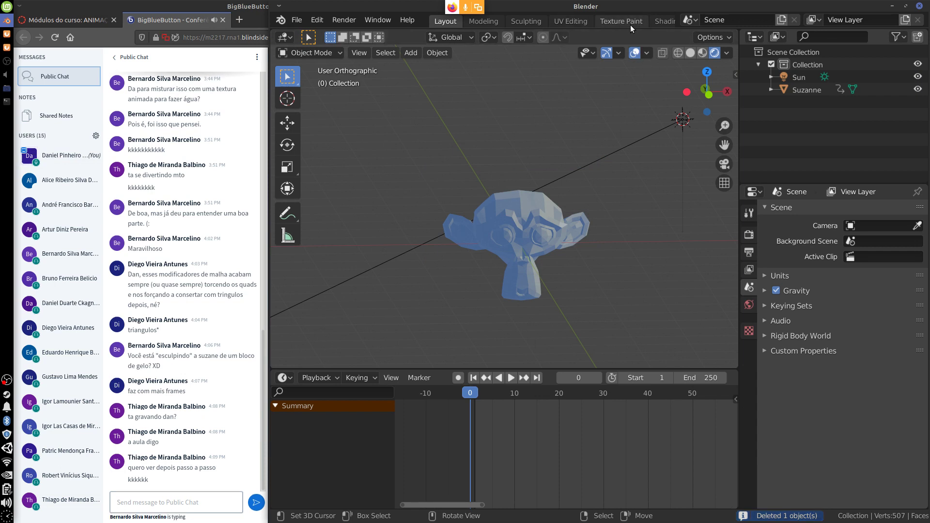
# - Delete the sun light from the scene
pyautogui.moveTo(614, 309)
pyautogui.mouseDown(button='middle')
pyautogui.moveTo(594, 306)
pyautogui.moveTo(618, 305)
pyautogui.mouseUp(button='middle')
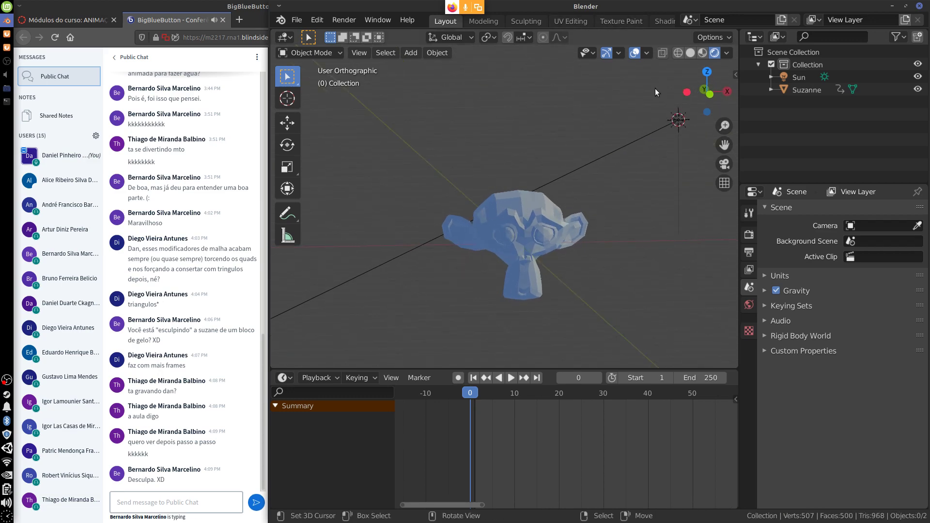
pyautogui.click(658, 135)
pyautogui.press('Delete')
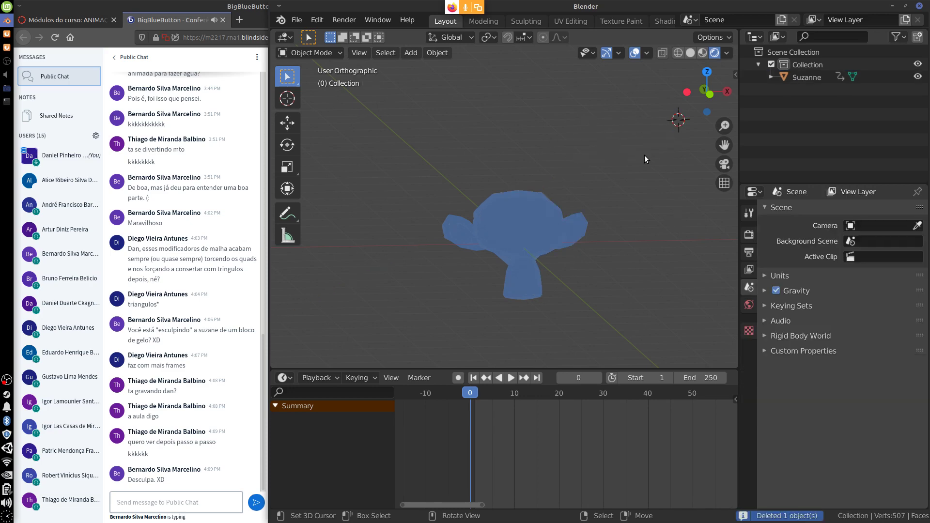
# - Select the monkey and delete all of its leftover Shrinkwrap keyframes
pyautogui.click(536, 227)
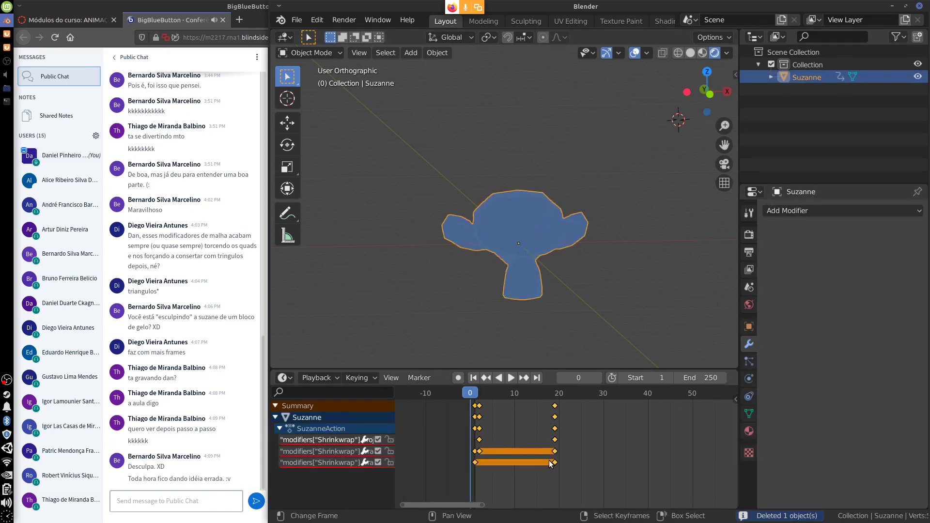
pyautogui.press('a')
pyautogui.press('Delete')
pyautogui.moveTo(463, 432); pyautogui.dragTo(478, 439)
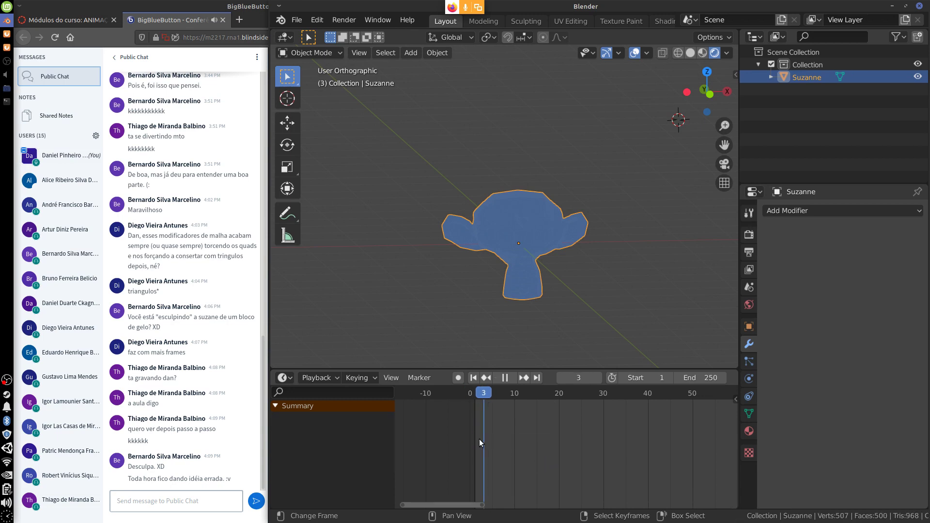
# - Unlink the material from the monkey in the Shading workspace and show that viewport in solid shading
pyautogui.click(664, 20)
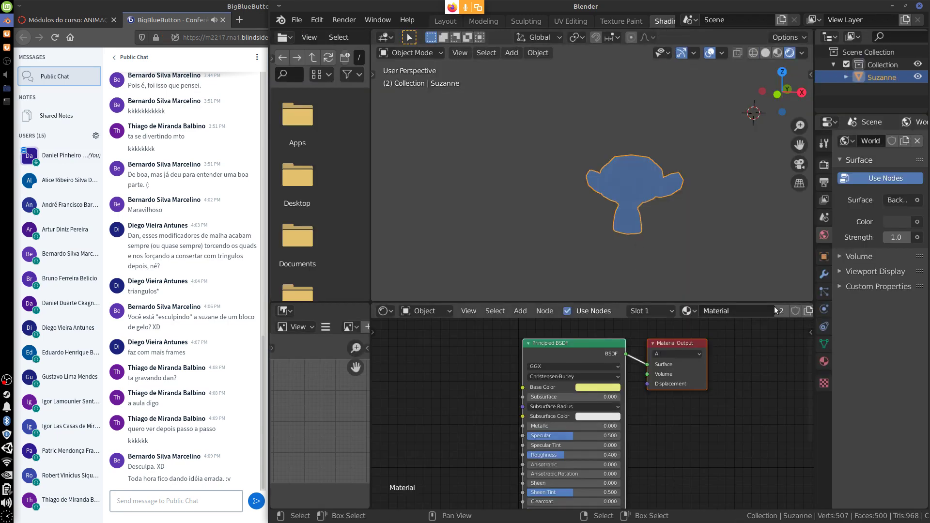
pyautogui.scroll(-3, 788, 312)
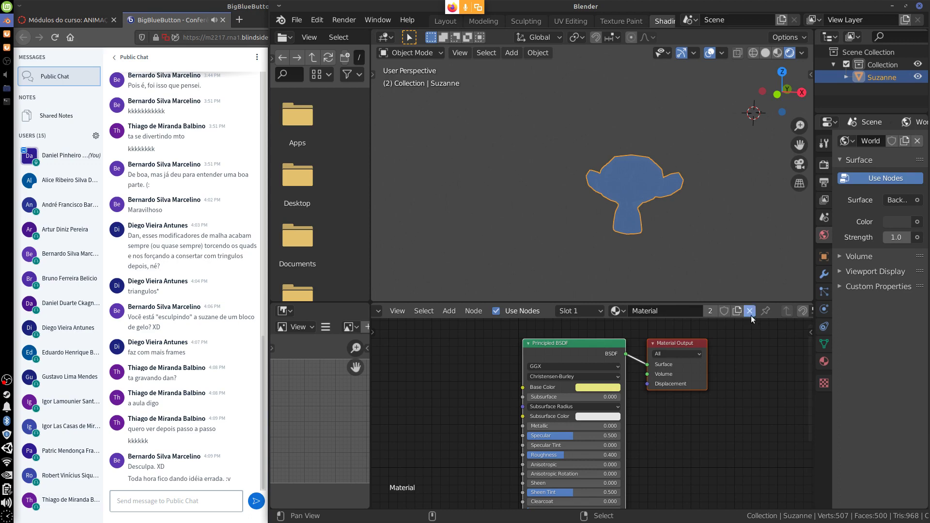
pyautogui.click(750, 311)
pyautogui.click(765, 53)
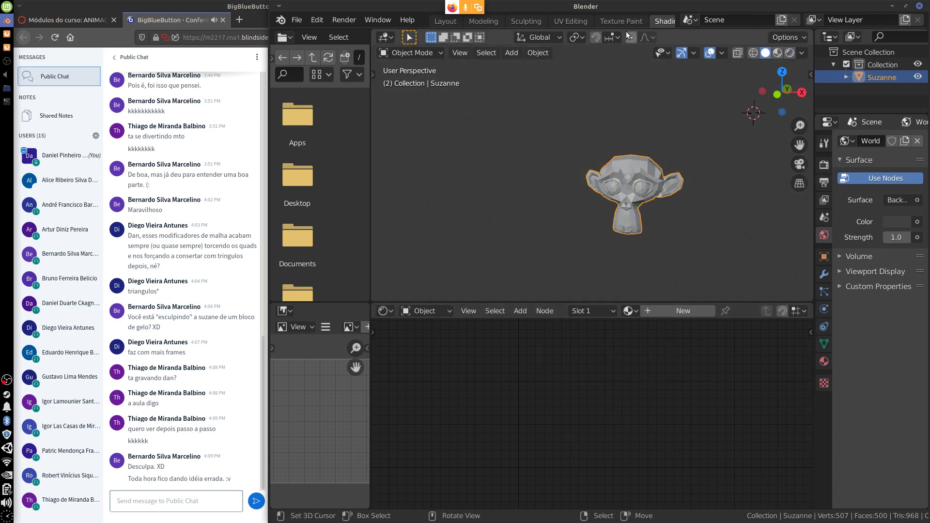
# - Return to the Layout workspace and display the monkey in solid shading
pyautogui.click(454, 23)
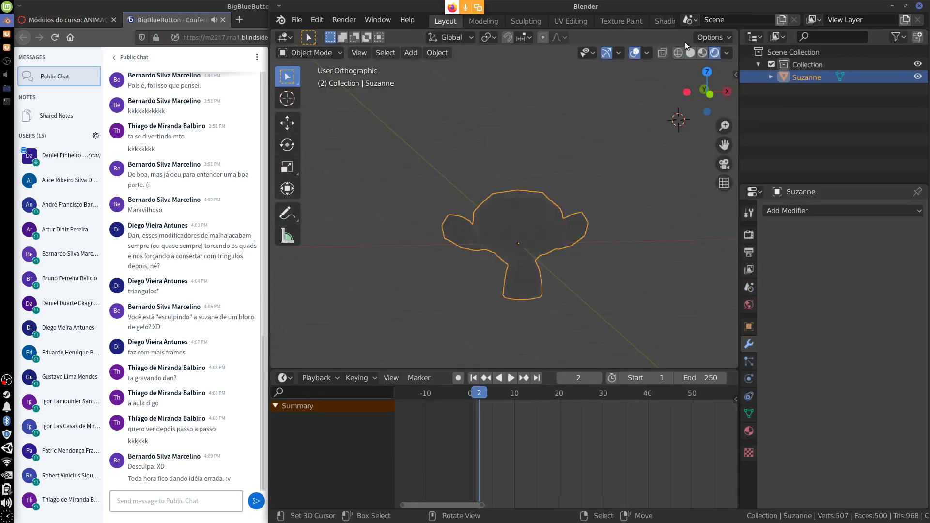
pyautogui.click(690, 53)
pyautogui.moveTo(600, 335); pyautogui.dragTo(553, 293, button='middle')
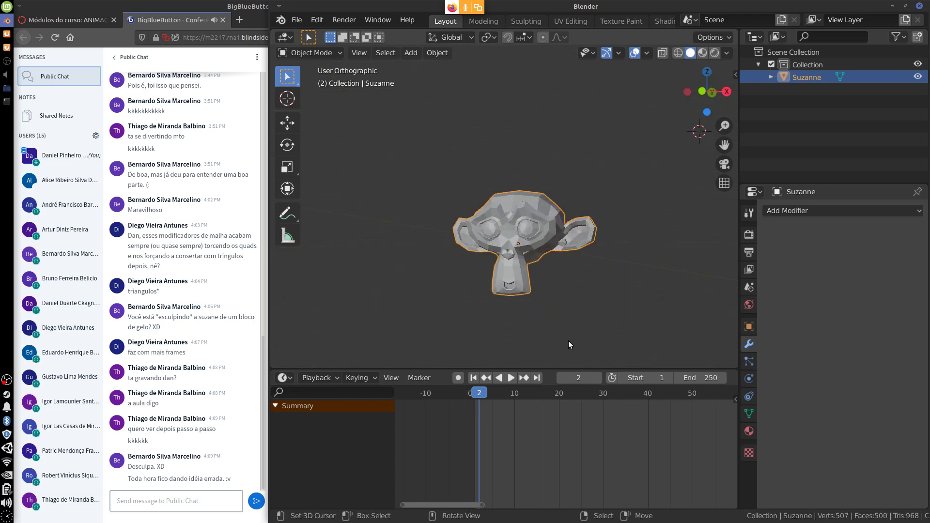
pyautogui.moveTo(569, 344); pyautogui.dragTo(688, 232, button='middle')
# - Add a Simple Deform modifier to the monkey and set the timeline to frame 0
pyautogui.click(846, 211)
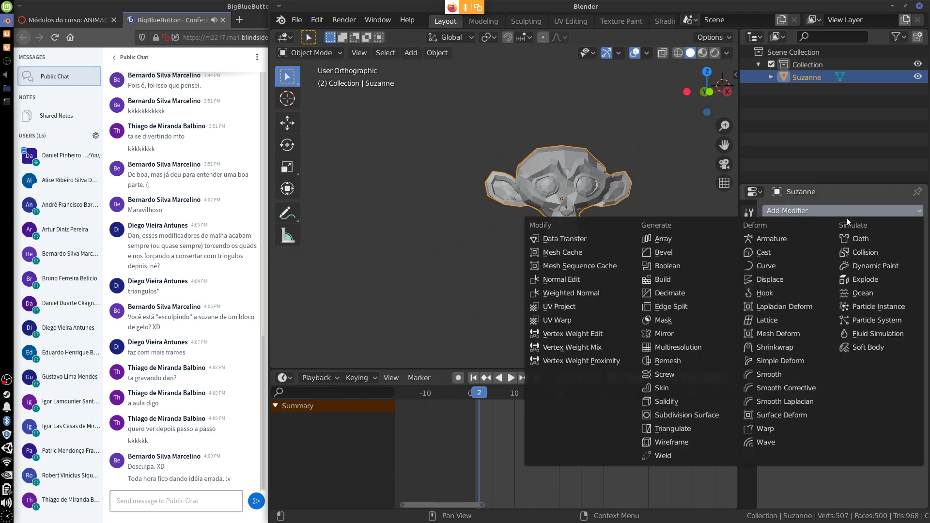
pyautogui.click(805, 365)
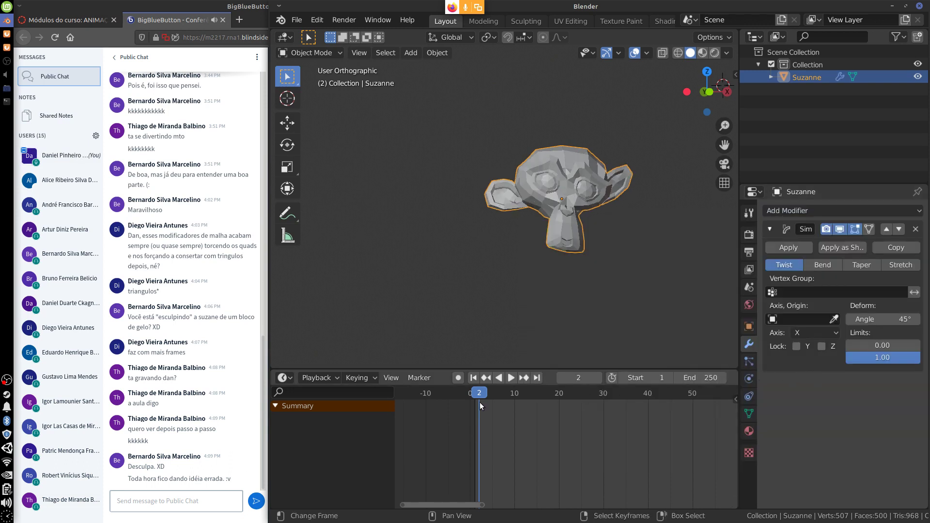
pyautogui.press('space')
pyautogui.press('Escape')
pyautogui.moveTo(576, 325); pyautogui.dragTo(576, 271, button='middle')
# - Try the Bend, Taper, Stretch and Twist modes of the Simple Deform modifier, ending on Bend
pyautogui.click(823, 264)
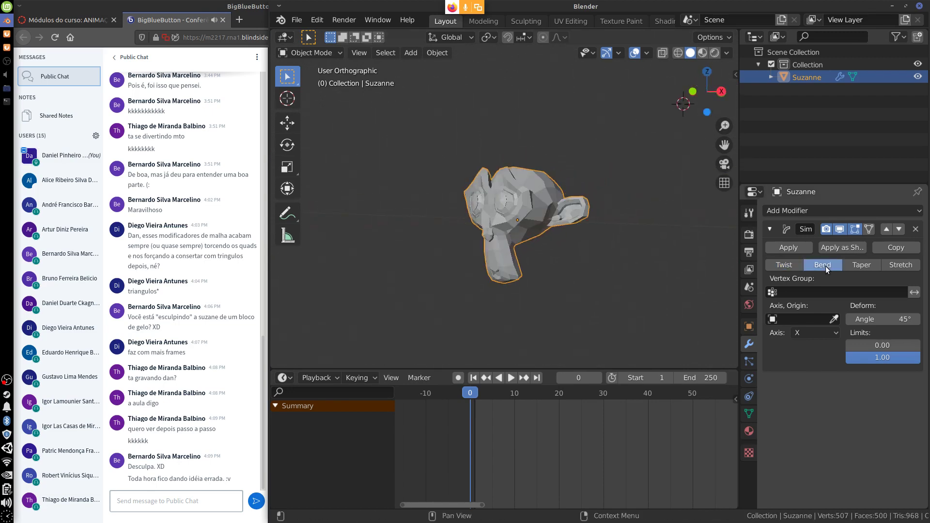
pyautogui.click(862, 266)
pyautogui.click(888, 265)
pyautogui.click(784, 265)
pyautogui.click(854, 265)
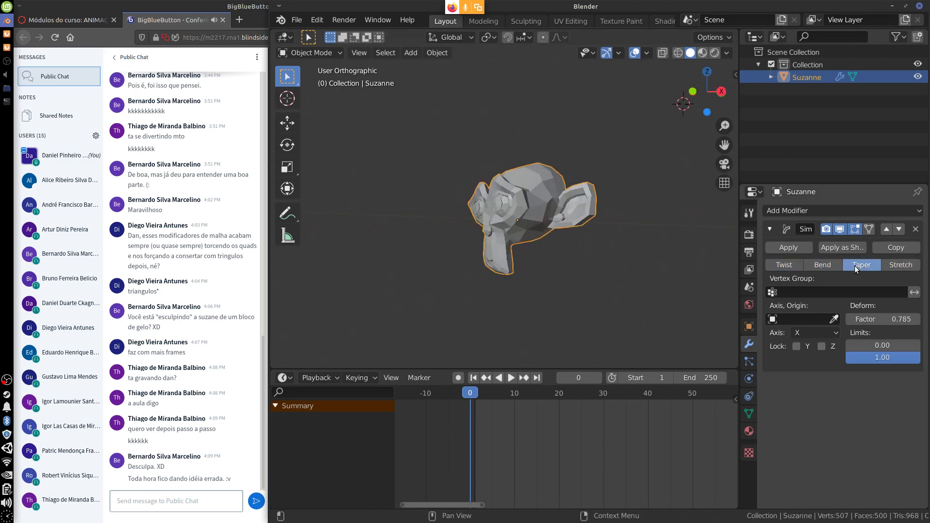
pyautogui.click(794, 266)
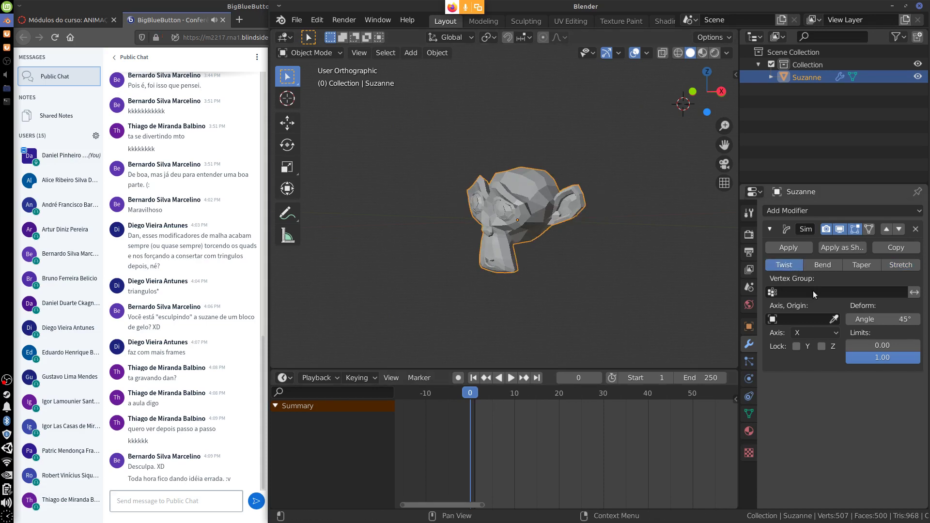
pyautogui.click(832, 265)
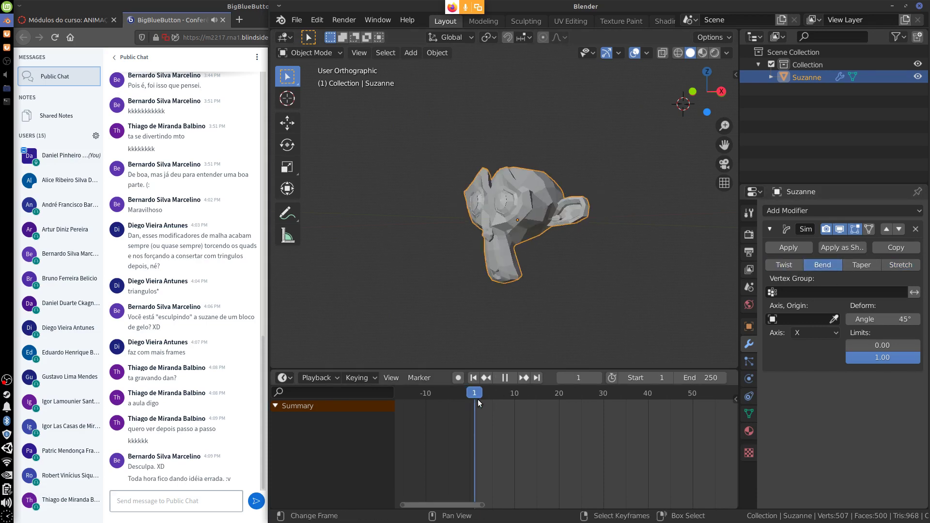
pyautogui.press('space')
pyautogui.press('space')
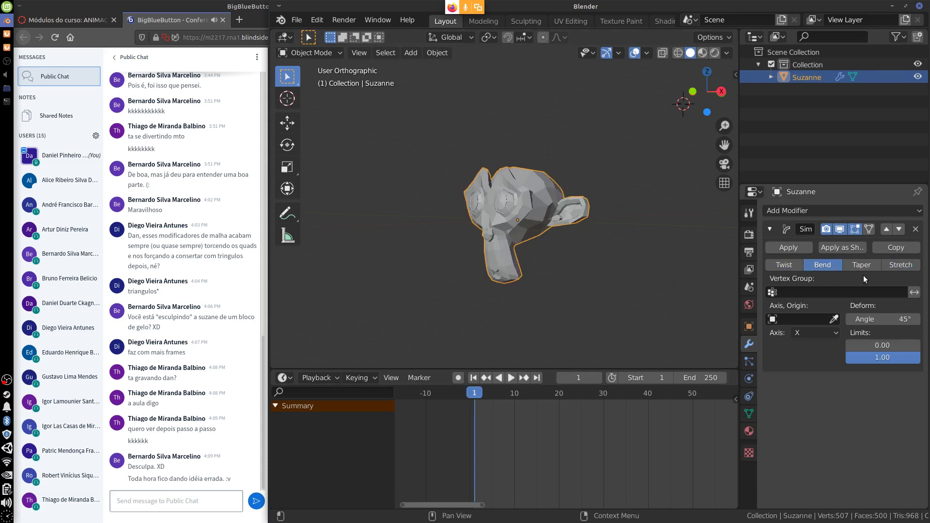
# - Try the Taper and Stretch modes of the Simple Deform modifier and vary the stretch factor
pyautogui.click(863, 266)
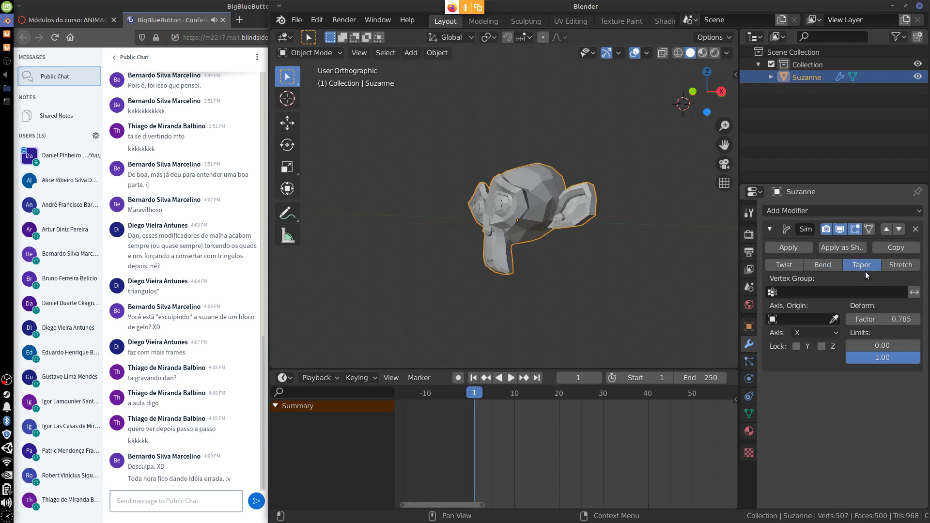
pyautogui.click(901, 266)
pyautogui.moveTo(534, 316); pyautogui.dragTo(479, 434, button='middle')
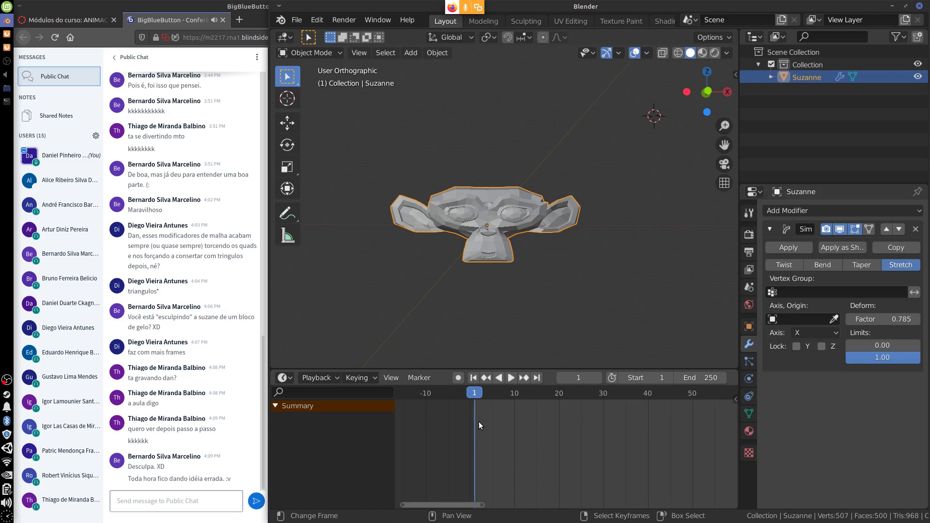
pyautogui.moveTo(905, 319); pyautogui.dragTo(867, 320)
# - Set the Simple Deform modifier to Twist around the Y axis, varying its angle
pyautogui.click(784, 265)
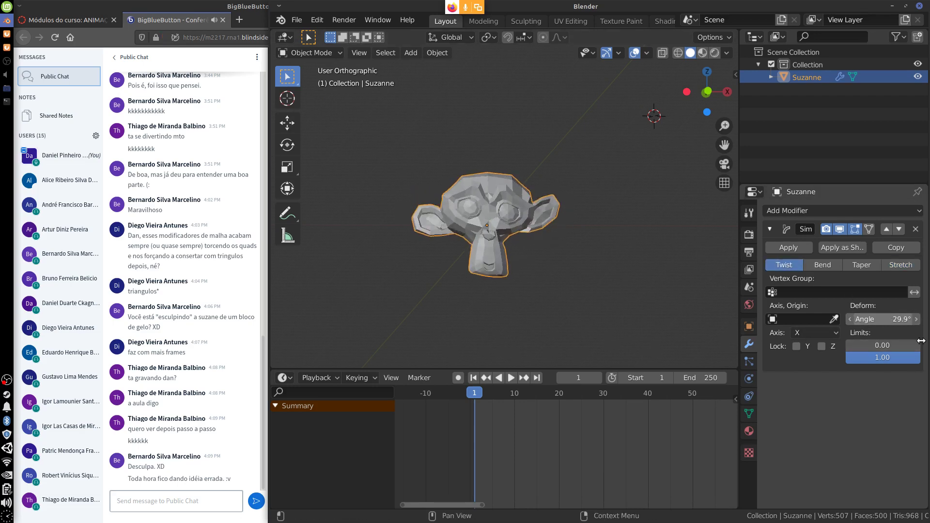
pyautogui.hotkey('alt', 'Tab')
pyautogui.hotkey('alt', 'Tab')
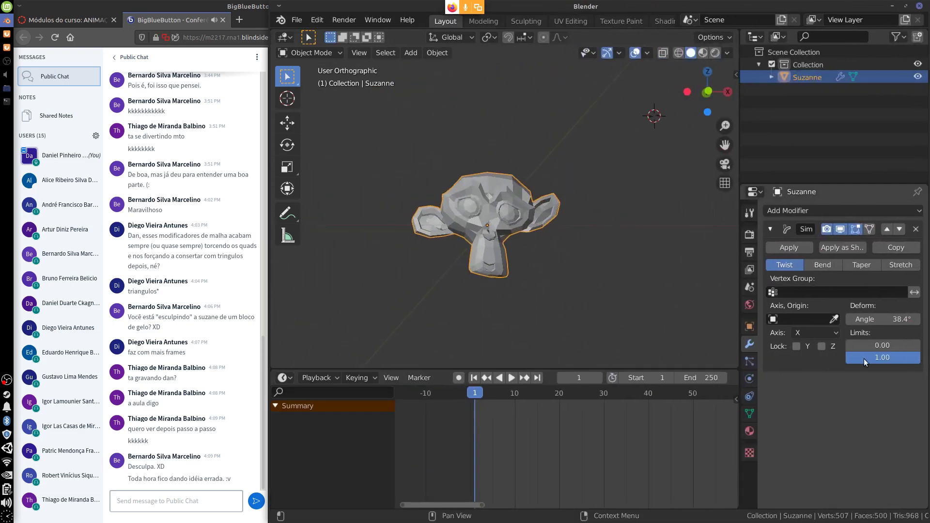
pyautogui.moveTo(892, 317); pyautogui.dragTo(396, 336)
pyautogui.click(810, 332)
pyautogui.click(808, 360)
# - Try different twist angles around the Y axis, ending at -22.9°
pyautogui.moveTo(885, 347); pyautogui.dragTo(800, 348)
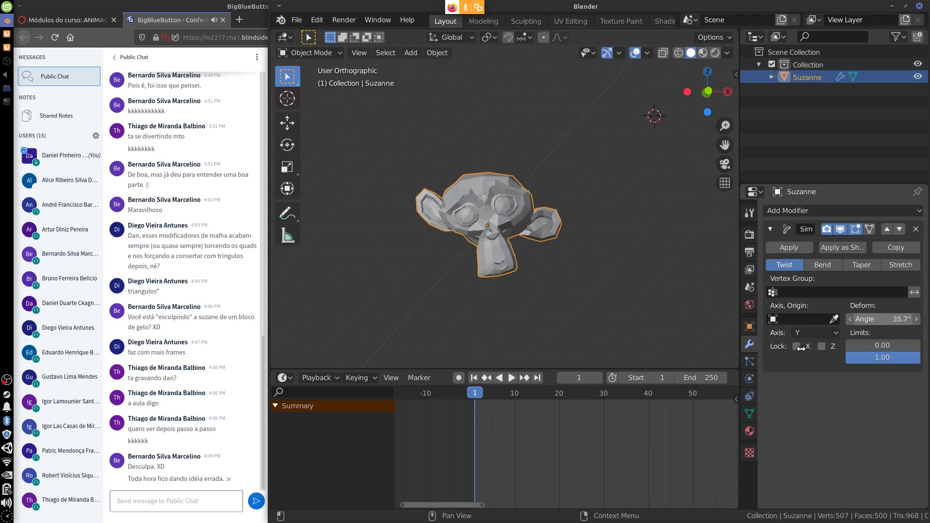
pyautogui.moveTo(548, 354); pyautogui.dragTo(660, 354)
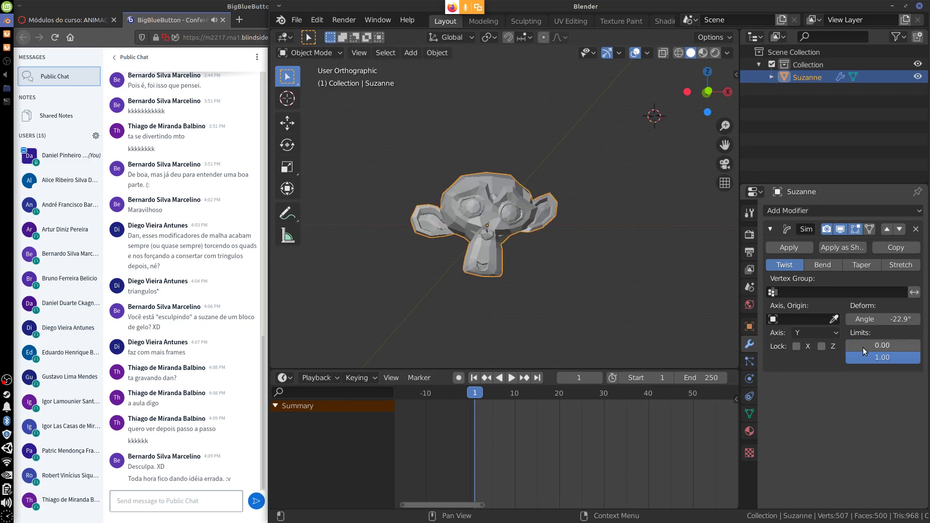
pyautogui.moveTo(851, 355); pyautogui.dragTo(923, 360)
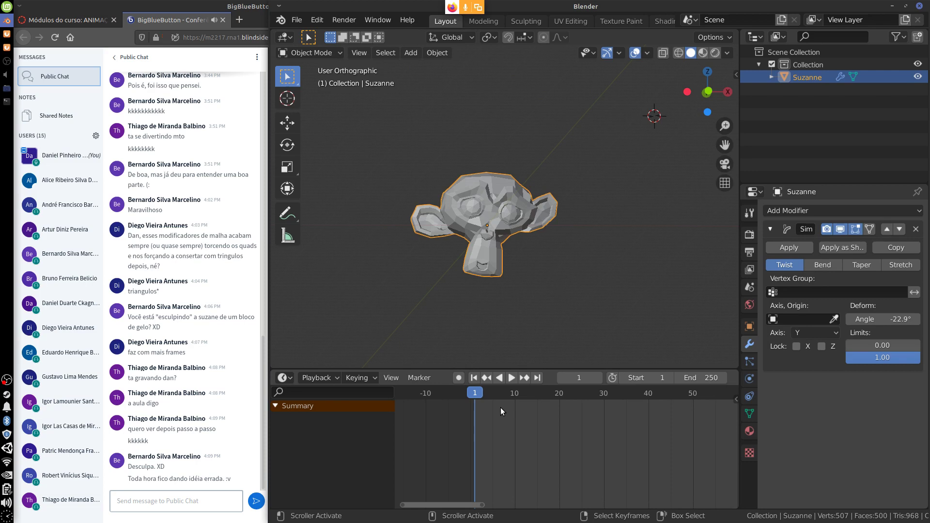
# - Set the twist angle to 0° and keyframe it on frame 1
pyautogui.moveTo(479, 395); pyautogui.dragTo(475, 397)
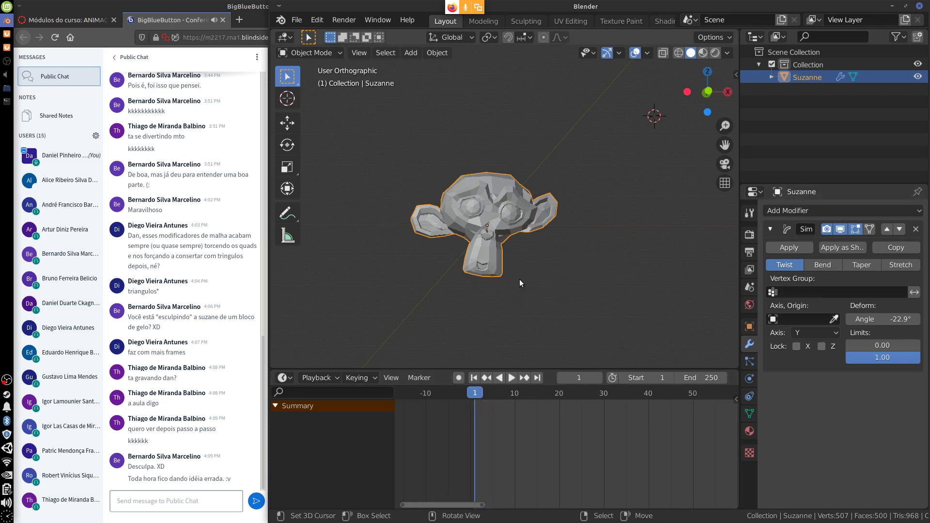
pyautogui.click(881, 320)
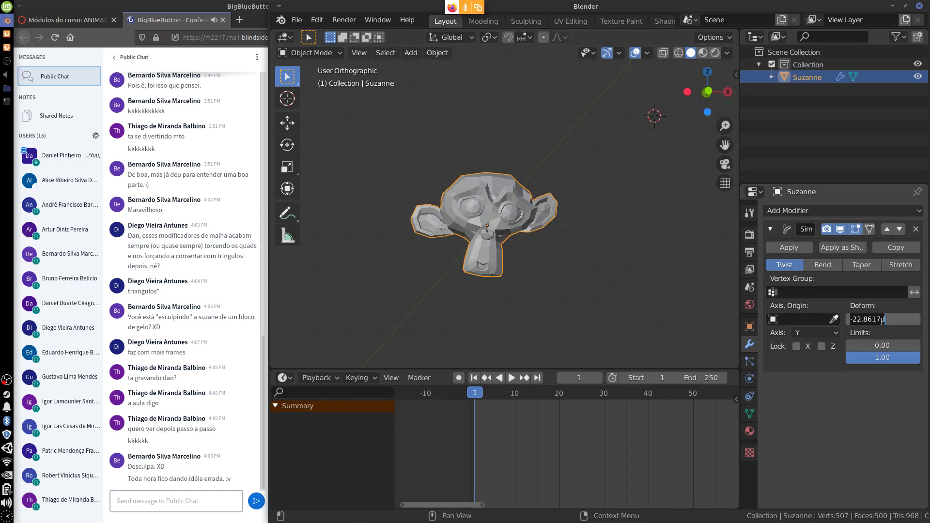
pyautogui.write('0')
pyautogui.press('Return')
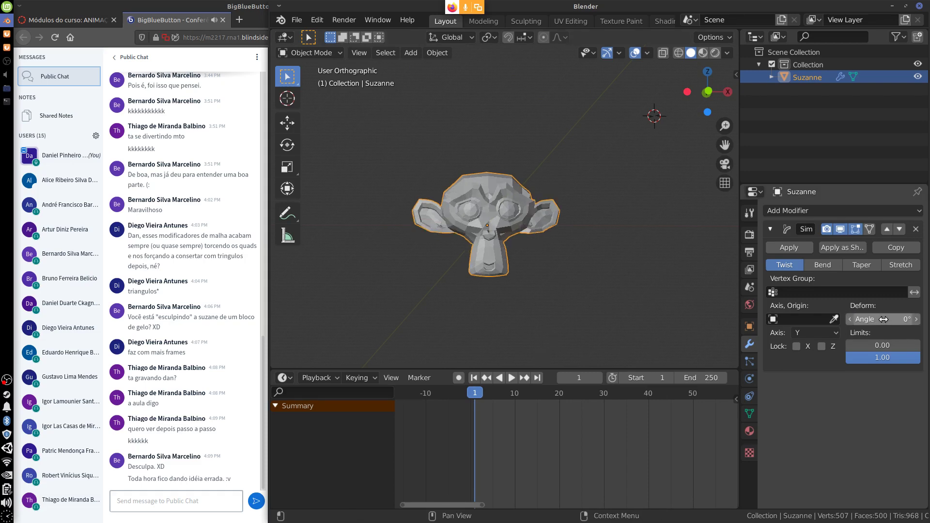
pyautogui.press('i')
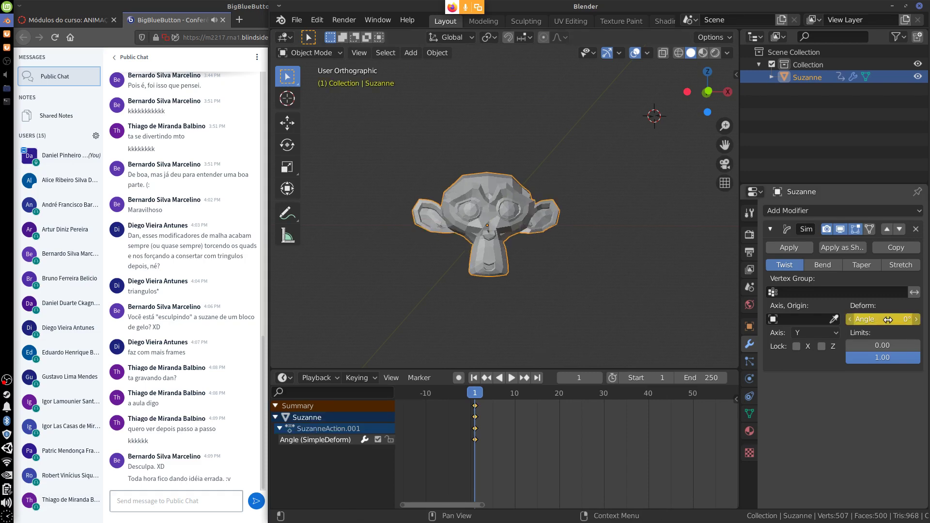
# - Set the Simple Deform twist angle to 360° at frame 20 and keyframe it
pyautogui.moveTo(476, 398); pyautogui.dragTo(559, 421)
pyautogui.click(892, 319)
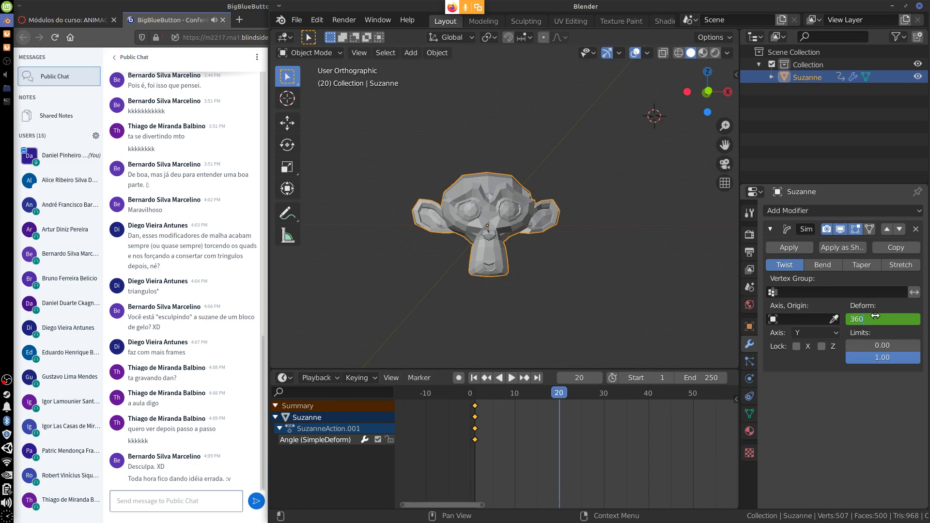
pyautogui.press('Return')
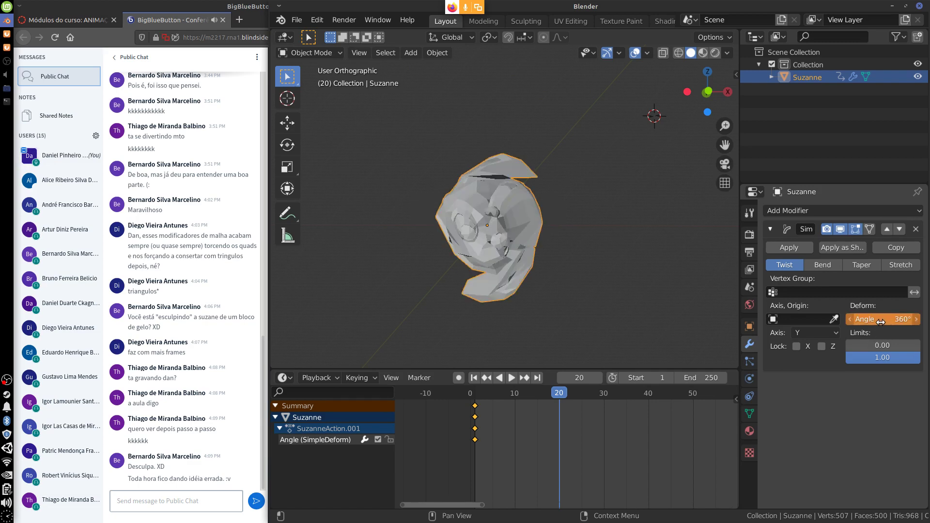
pyautogui.press('i')
# - Play the twist animation from the start and scrub through its frames to preview the deformation
pyautogui.hotkey('shift', 'Left')
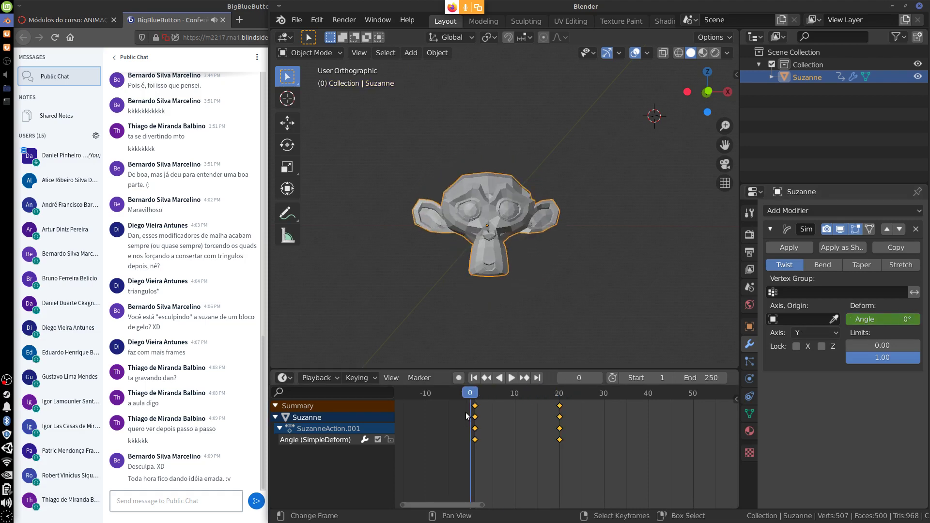
pyautogui.press('space')
pyautogui.press('Escape')
pyautogui.moveTo(473, 452); pyautogui.dragTo(509, 457)
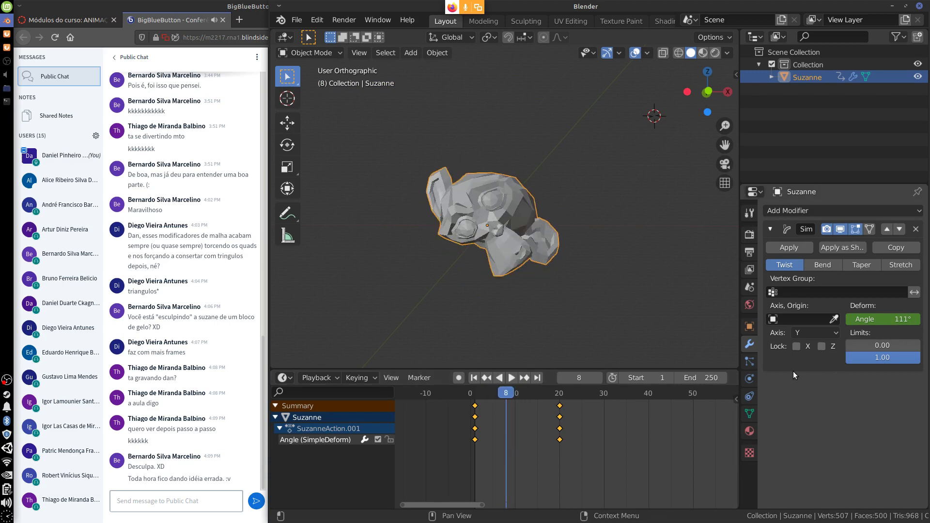
# - Keyframe the Simple Deform limits at 0.00 and 1.00 on frame 1, and with the upper limit lowered to 0.00 on frame 20
pyautogui.moveTo(513, 401); pyautogui.dragTo(475, 417)
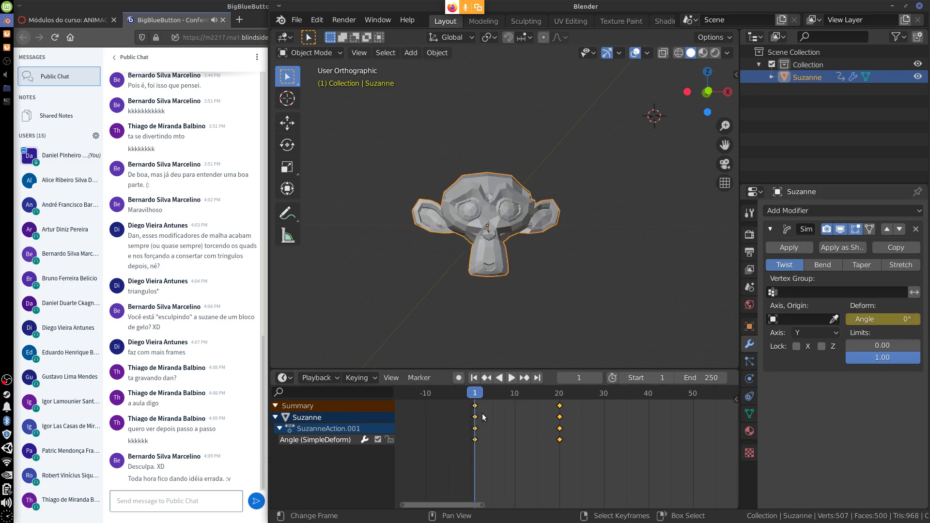
pyautogui.press('i')
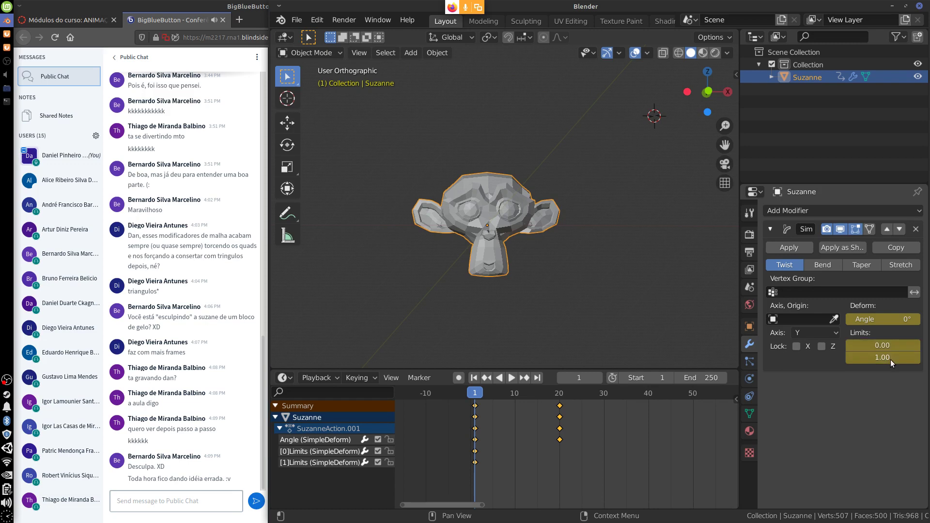
pyautogui.moveTo(486, 393); pyautogui.dragTo(559, 445)
pyautogui.moveTo(902, 357); pyautogui.dragTo(820, 373)
pyautogui.press('i')
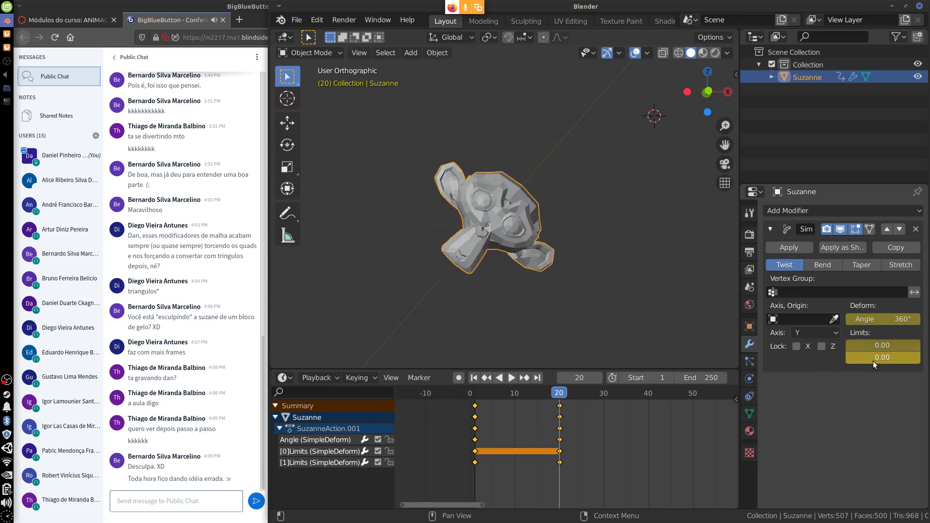
# - Play the animation repeatedly from the start to examine how the animated angle and limits twist the monkey together
pyautogui.click(573, 395)
pyautogui.press('Down')
pyautogui.press('Down')
pyautogui.press('space')
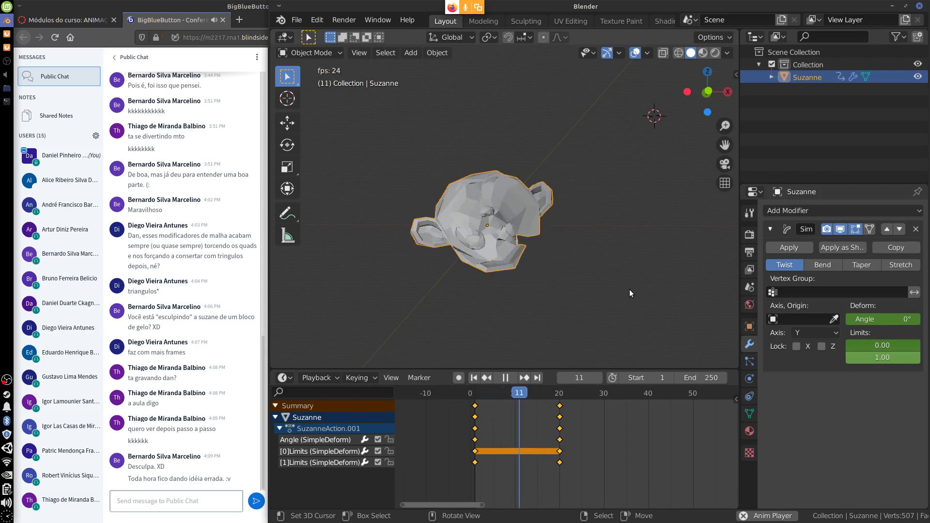
pyautogui.press('Escape')
pyautogui.press('space')
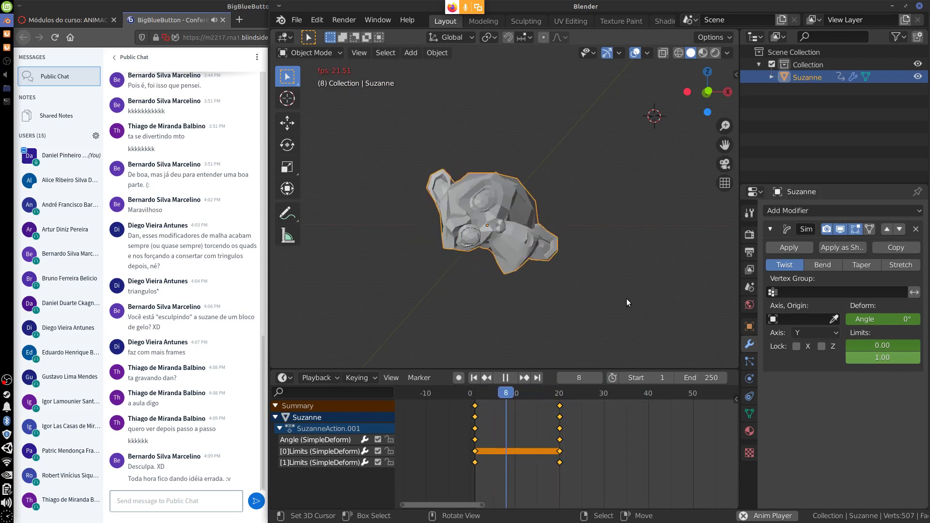
pyautogui.press('Escape')
pyautogui.press('space')
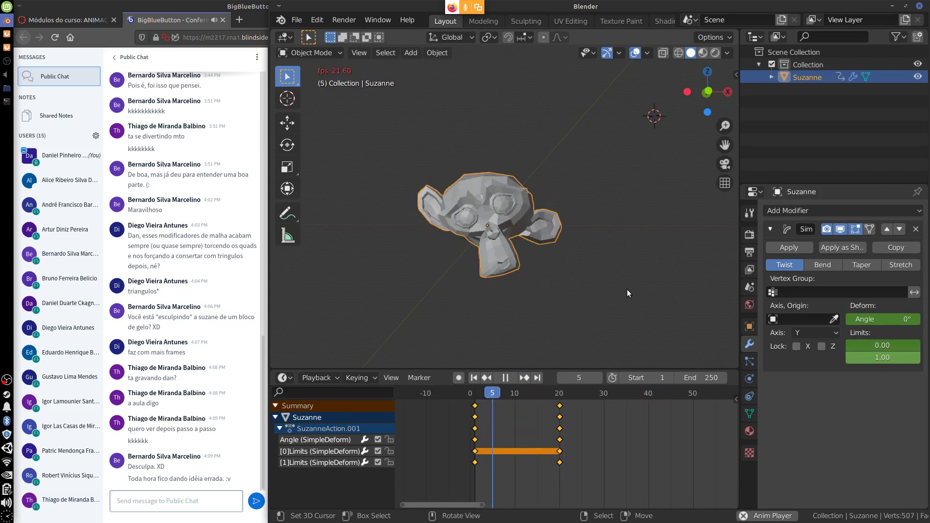
pyautogui.press('Escape')
pyautogui.press('space')
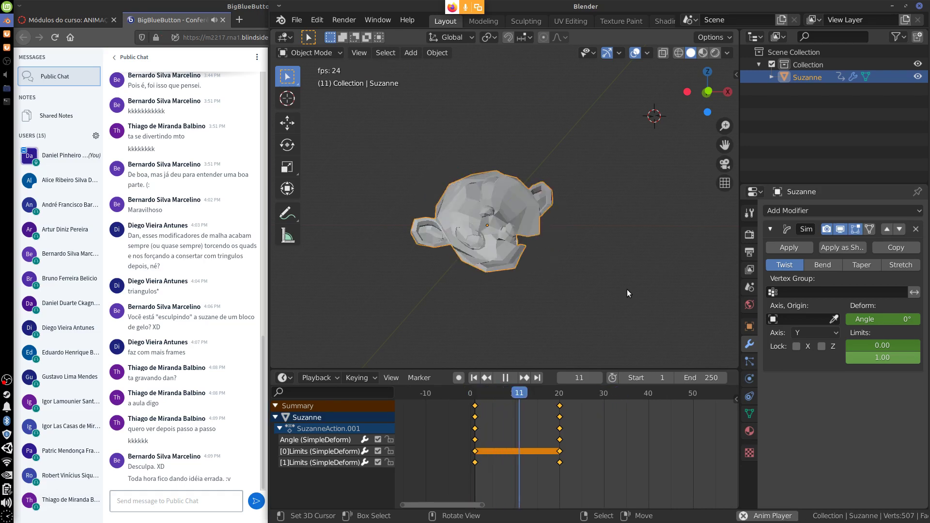
pyautogui.press('Escape')
pyautogui.press('space')
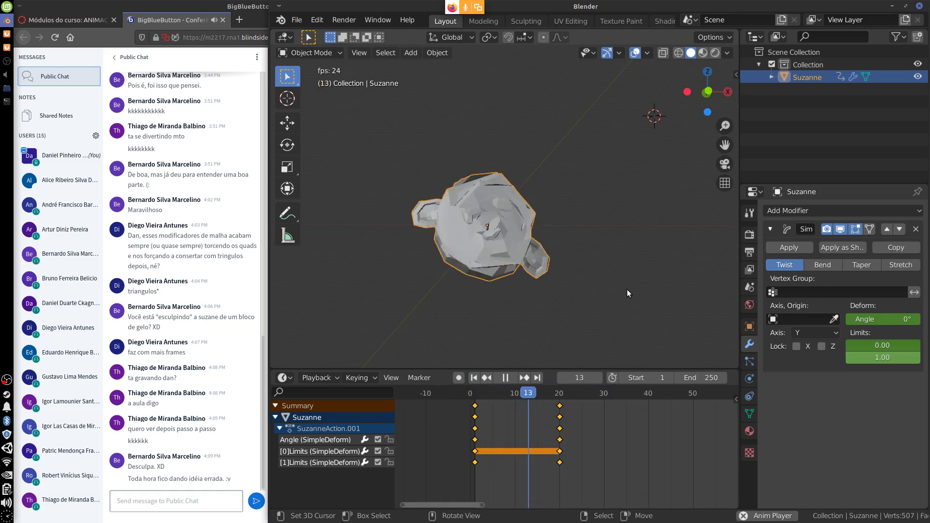
pyautogui.press('Escape')
pyautogui.press('space')
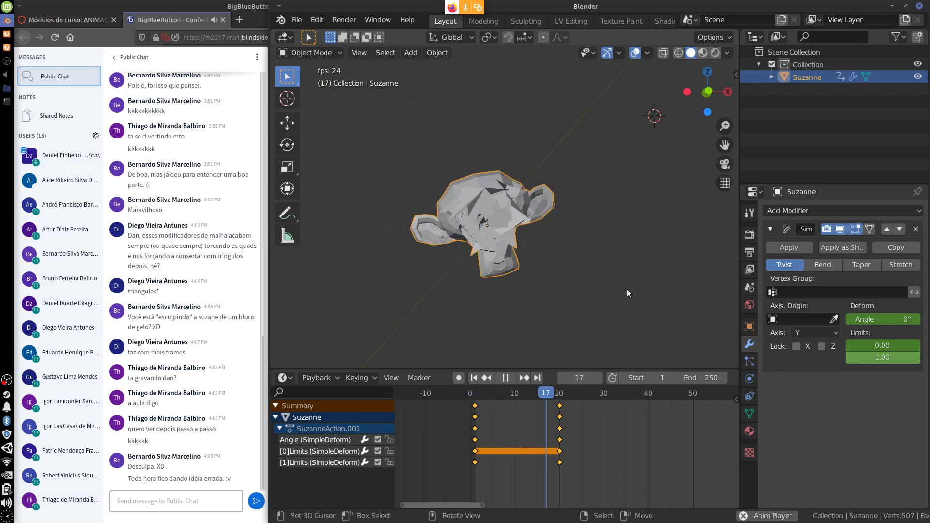
pyautogui.press('Escape')
pyautogui.press('space')
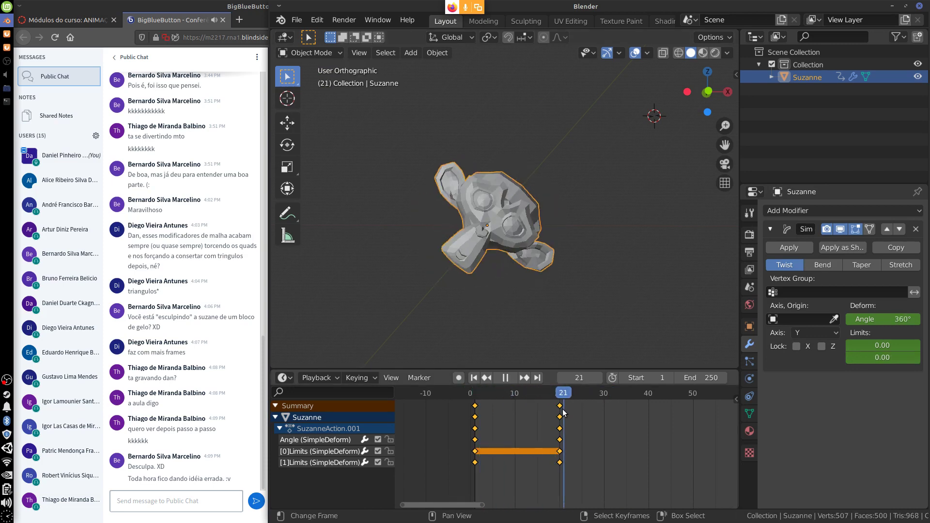
# - Return to frame 1, switch Suzanne's Simple Deform modifier to Bend, and preview the animation
pyautogui.moveTo(558, 414); pyautogui.dragTo(474, 406)
pyautogui.press('Escape')
pyautogui.click(822, 265)
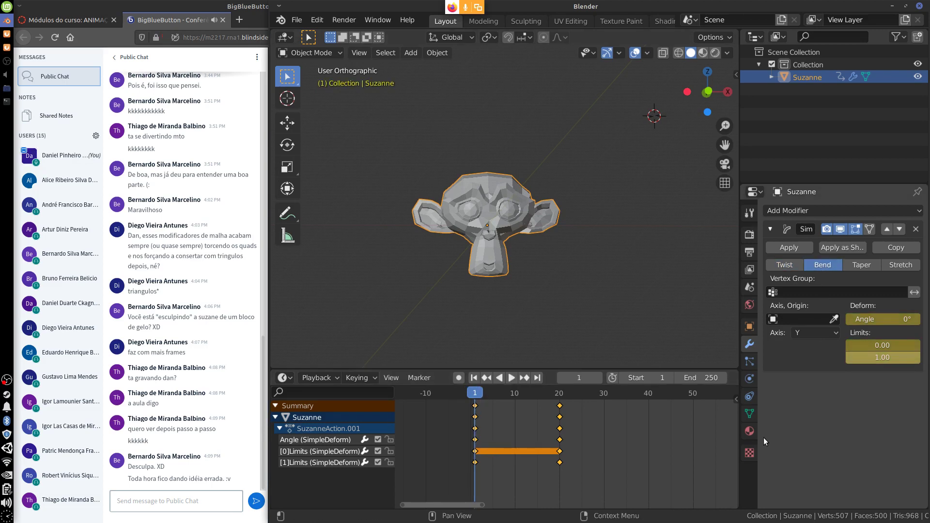
pyautogui.press('space')
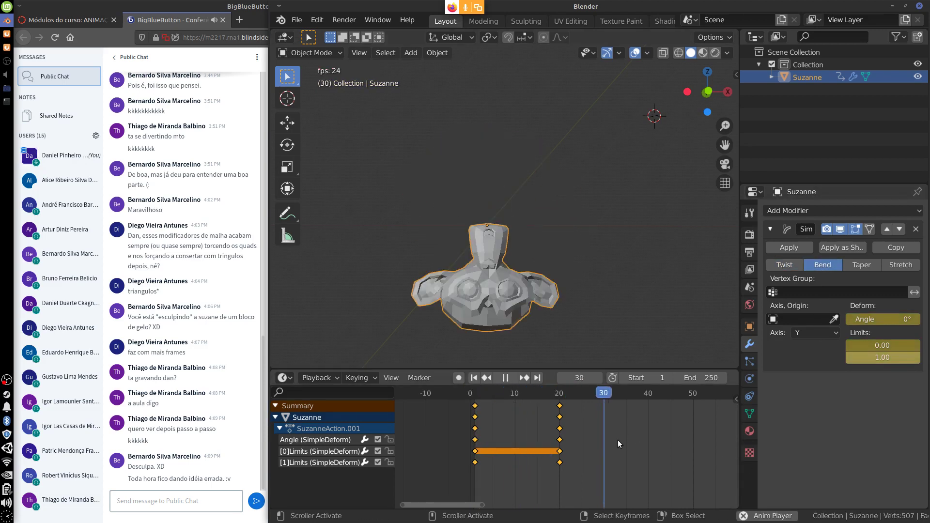
pyautogui.press('Escape')
# - Set the Bend deformation axis to X and preview the animation
pyautogui.click(804, 334)
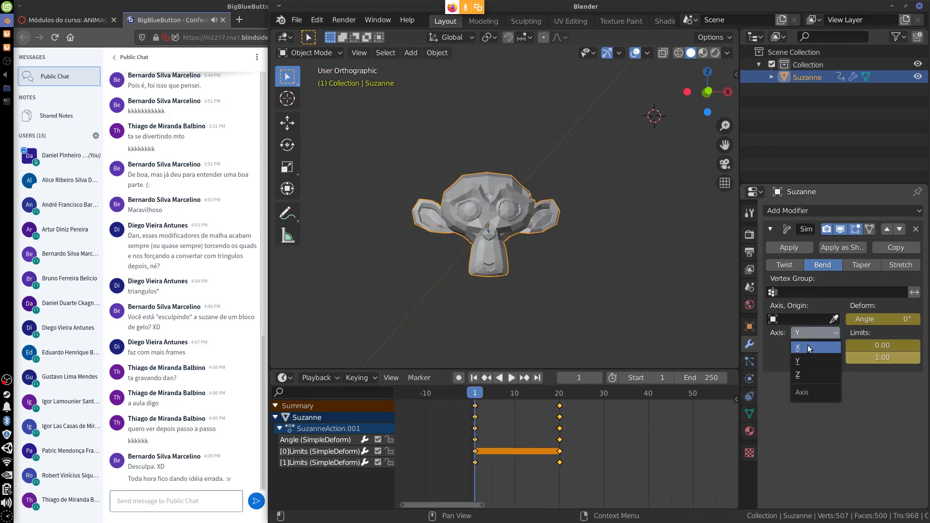
pyautogui.click(803, 347)
pyautogui.press('space')
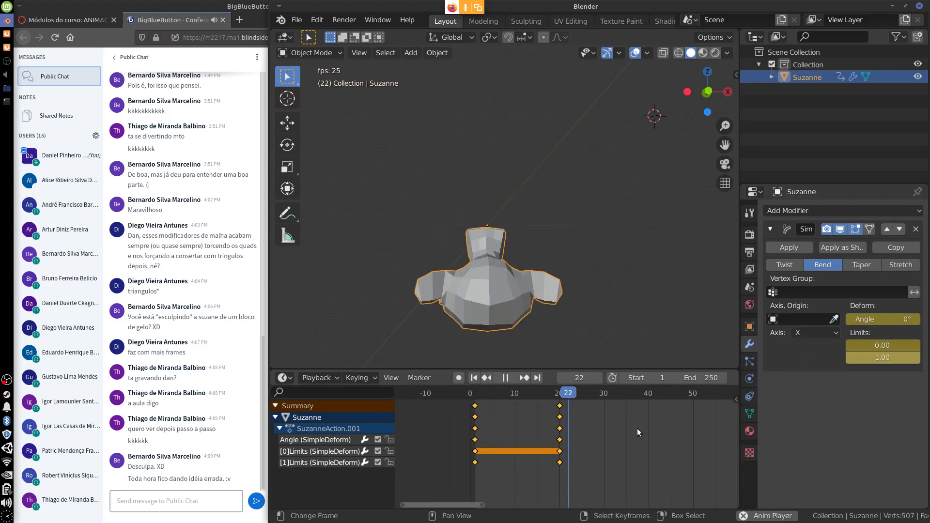
pyautogui.press('Escape')
# - Set the Bend deformation axis to Z and play the animation to compare the effect
pyautogui.click(808, 333)
pyautogui.click(813, 372)
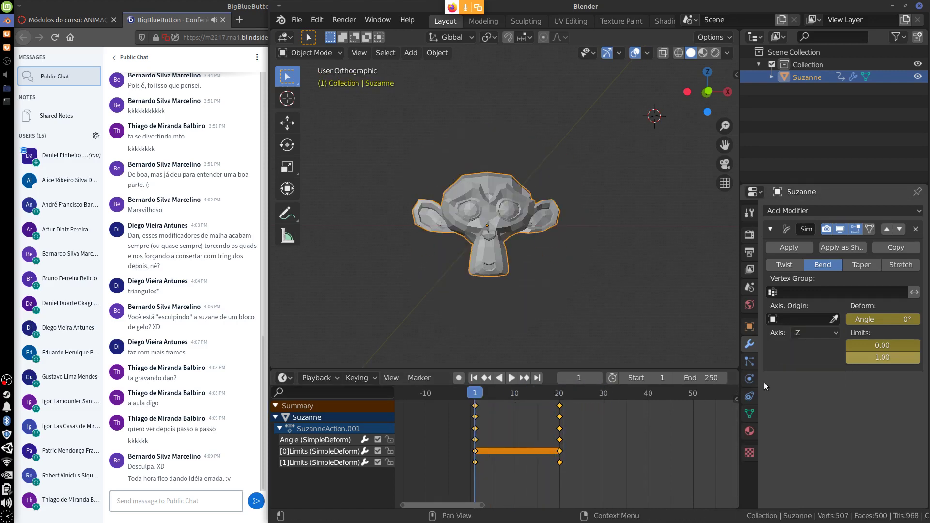
pyautogui.press('space')
pyautogui.press('Escape')
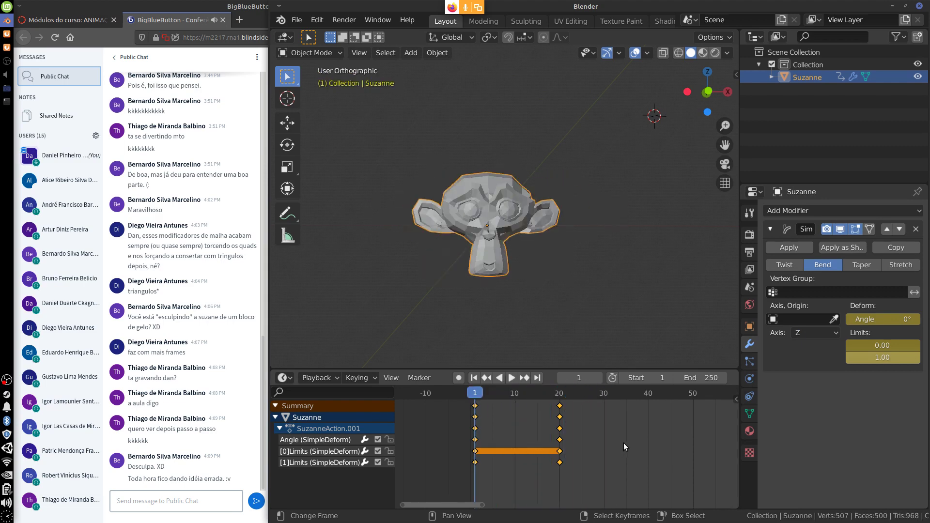
pyautogui.press('space')
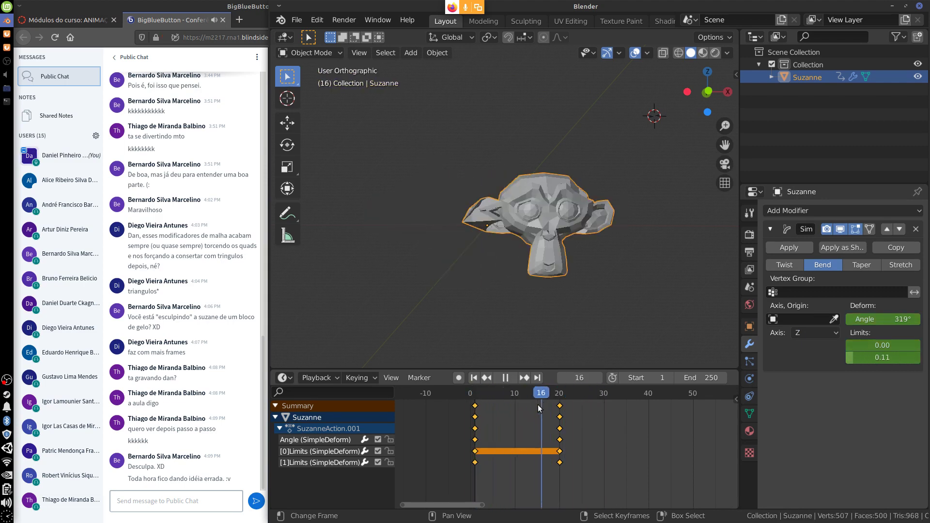
pyautogui.press('Escape')
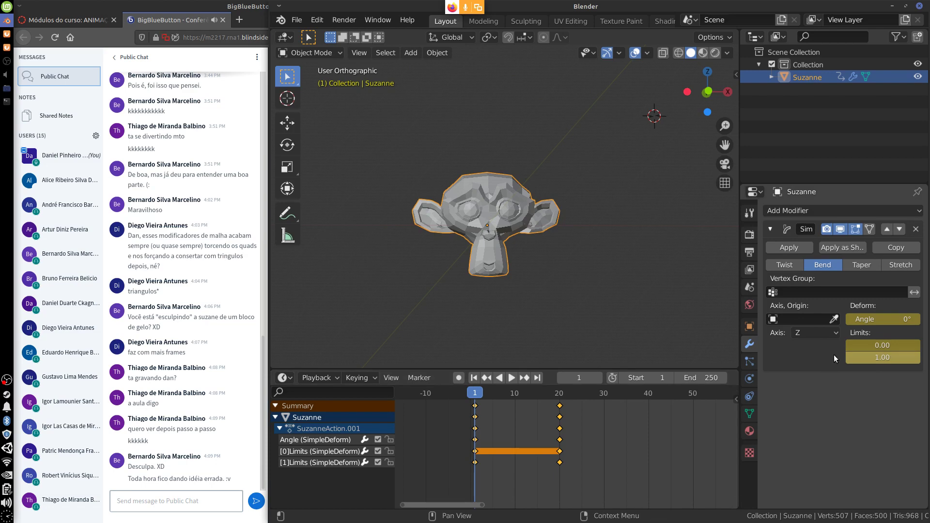
# - Switch the Simple Deform modifier to Taper and preview its effect by playing and scrubbing the first frames
pyautogui.click(862, 265)
pyautogui.press('space')
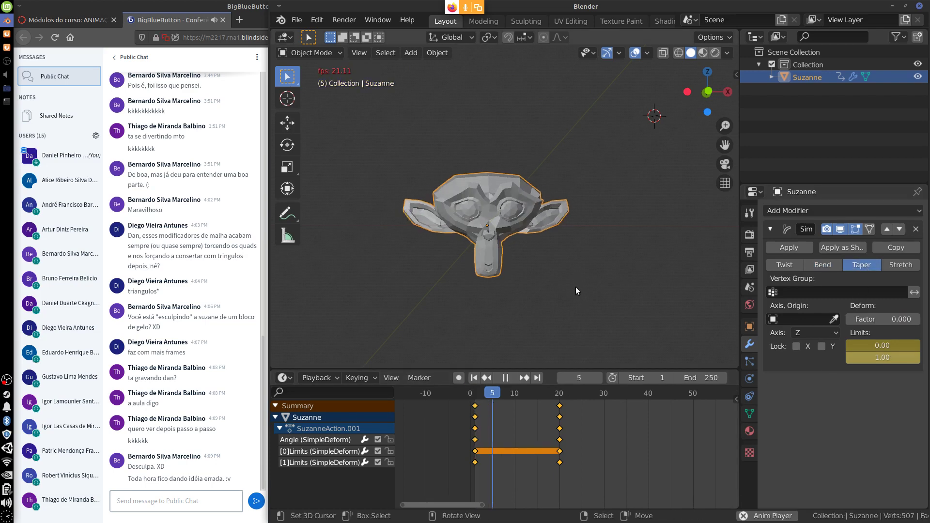
pyautogui.press('Escape')
pyautogui.moveTo(487, 403)
pyautogui.mouseDown()
pyautogui.moveTo(521, 405)
pyautogui.moveTo(502, 407)
pyautogui.mouseUp()
pyautogui.press('space')
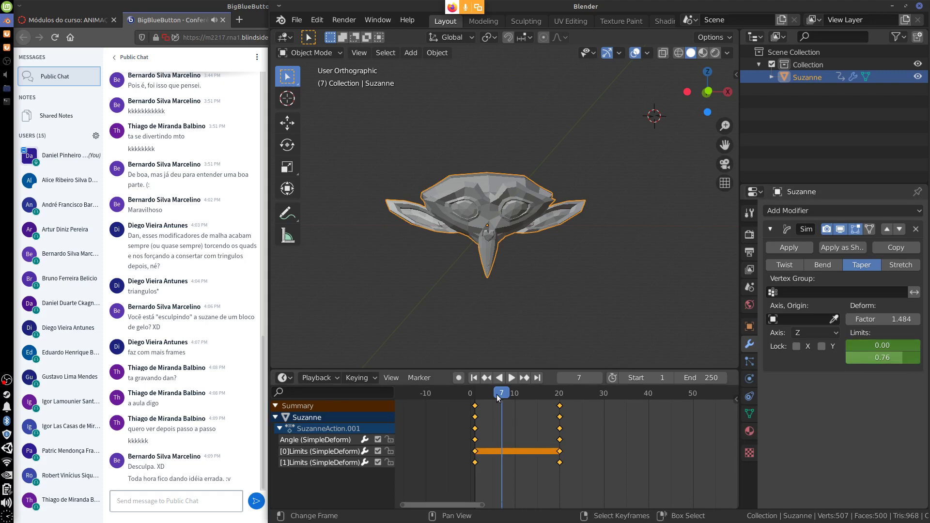
pyautogui.click(474, 414)
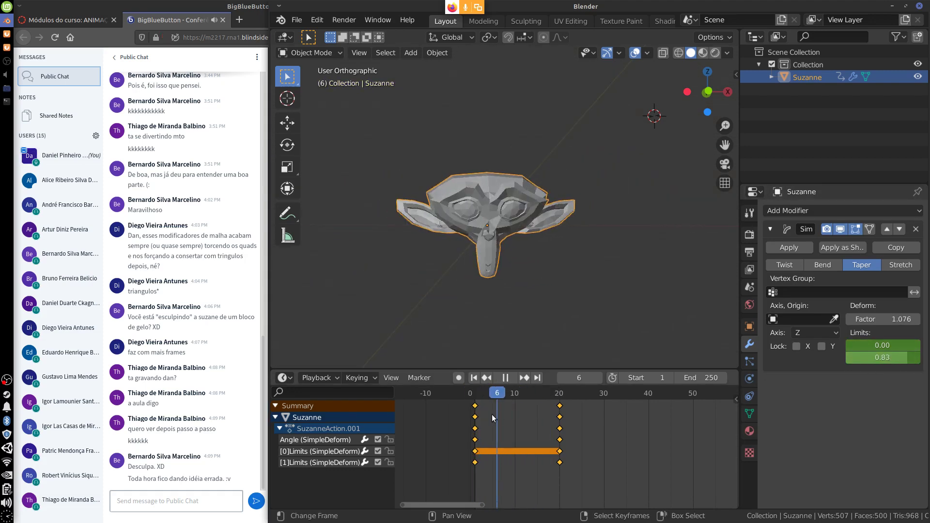
pyautogui.press('Escape')
# - Switch the Simple Deform modifier to Stretch and preview the animation from frame 0 to frame 20
pyautogui.click(896, 264)
pyautogui.moveTo(476, 404)
pyautogui.mouseDown()
pyautogui.moveTo(498, 406)
pyautogui.moveTo(471, 411)
pyautogui.mouseUp()
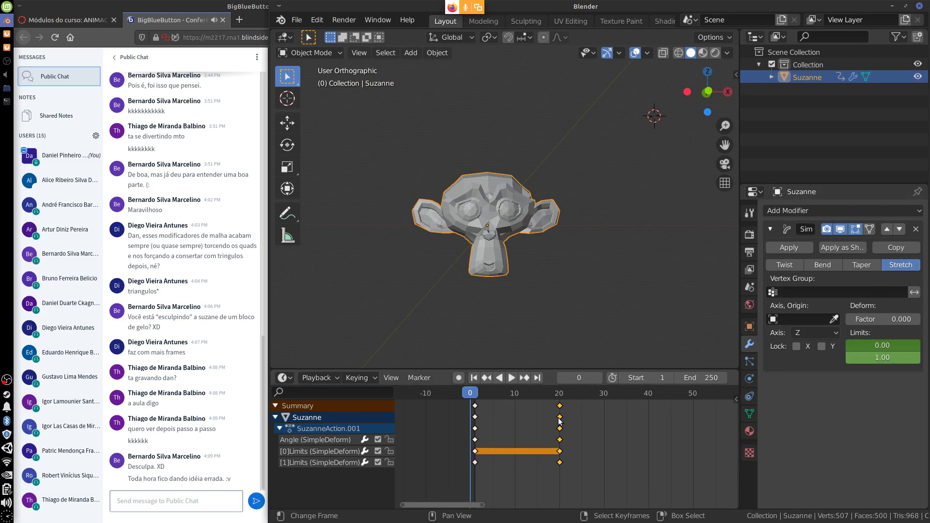
pyautogui.press('space')
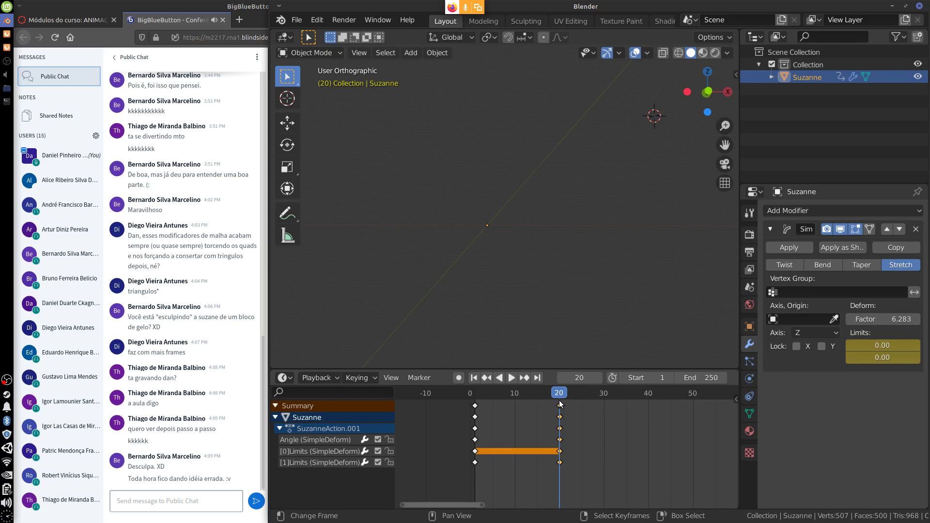
# - Delete the keyframes at frame 20 and check the remaining animation by scrubbing and playing it
pyautogui.press('x')
pyautogui.click(563, 411)
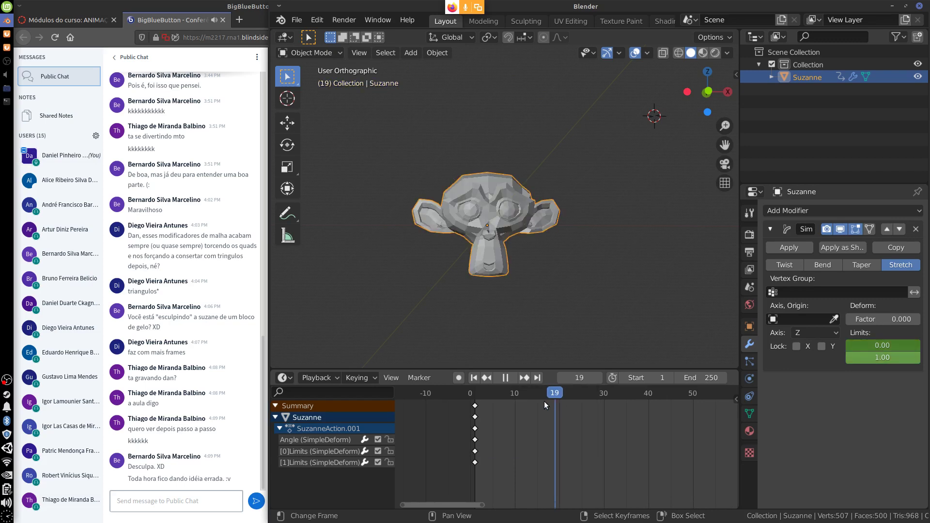
pyautogui.hotkey('shift', 'Left')
pyautogui.press('space')
pyautogui.press('space')
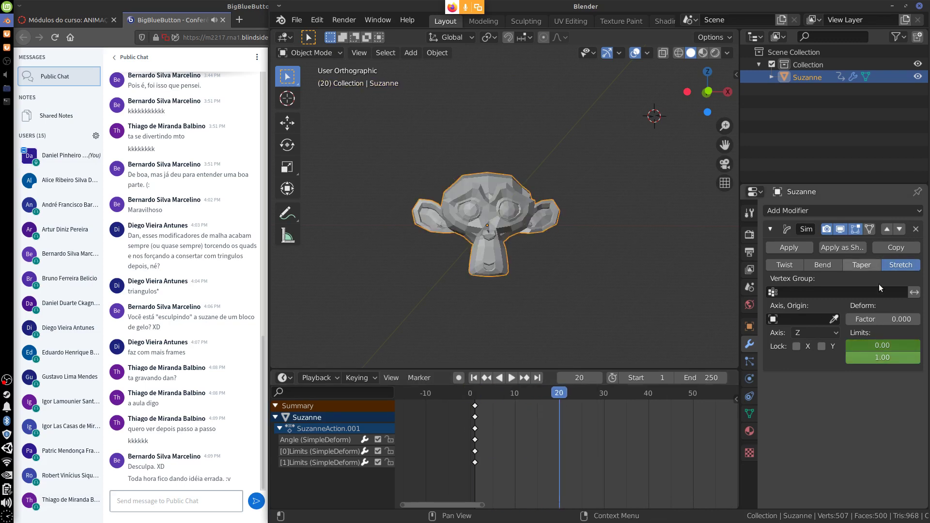
# - At frame 20, try a lower limit of 0.99 with the Taper and Bend modes, then scrub back to frame 0
pyautogui.moveTo(873, 345); pyautogui.dragTo(877, 319)
pyautogui.click(861, 265)
pyautogui.click(829, 265)
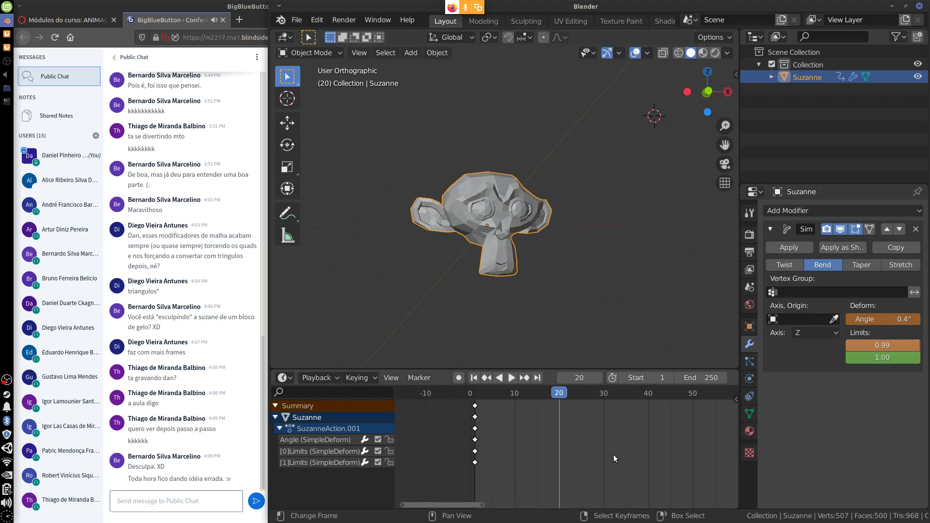
pyautogui.moveTo(563, 396); pyautogui.dragTo(492, 404)
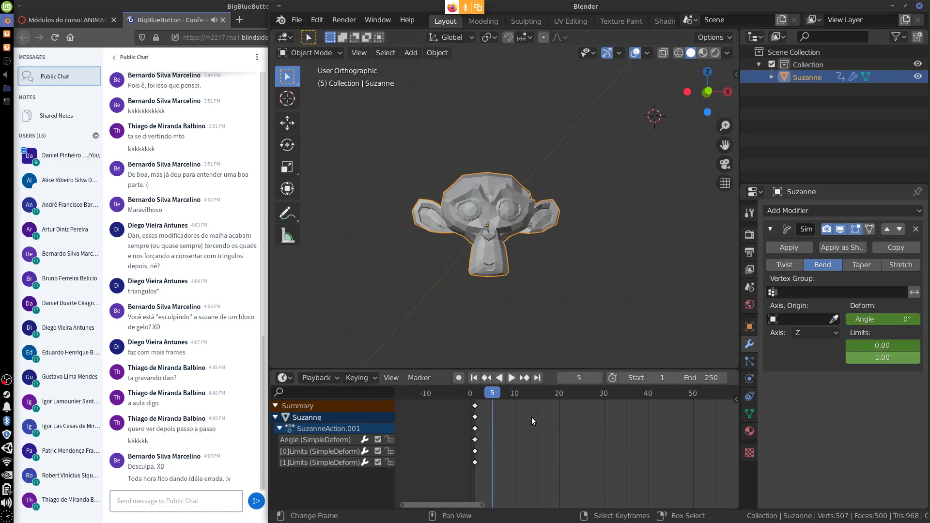
pyautogui.click(470, 400)
# - Try the Twist mode while scrubbing the first frames, then return to frame 1 and the Stretch mode
pyautogui.click(783, 265)
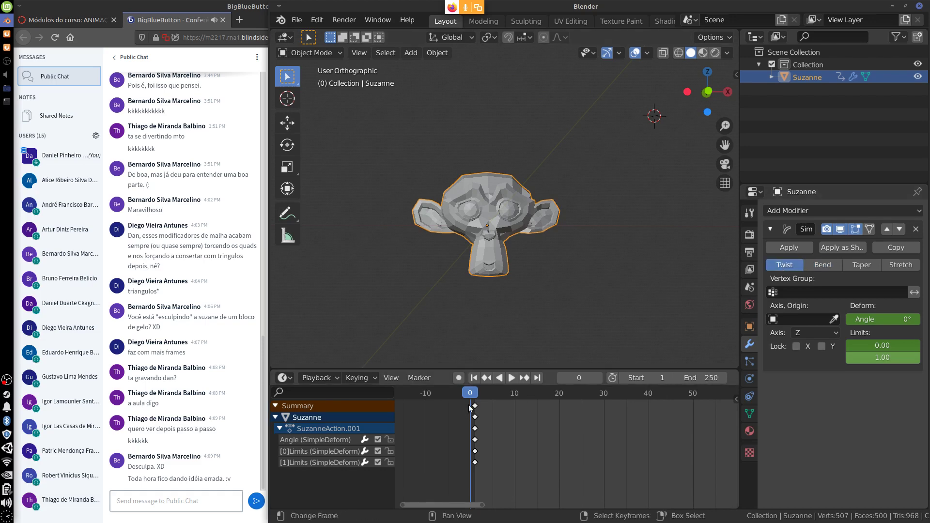
pyautogui.moveTo(470, 408); pyautogui.dragTo(484, 402)
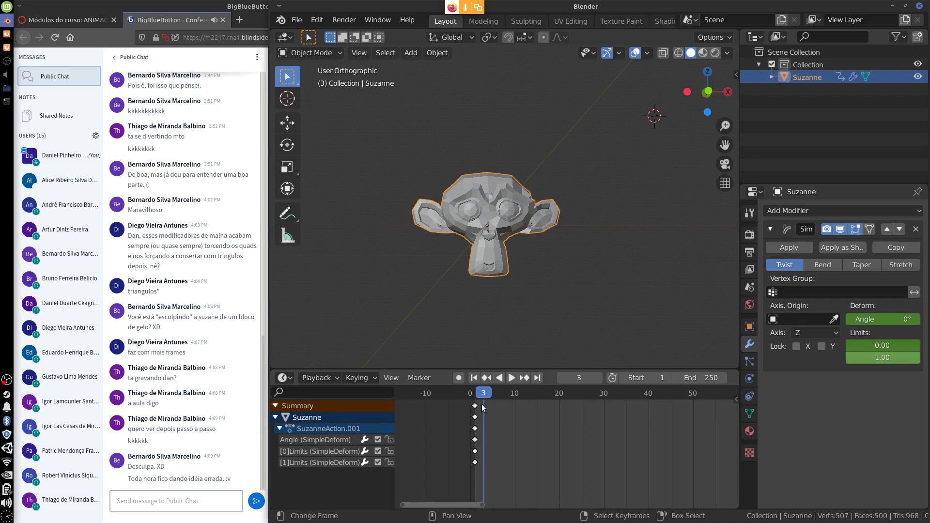
pyautogui.moveTo(481, 404); pyautogui.dragTo(474, 404)
pyautogui.click(893, 265)
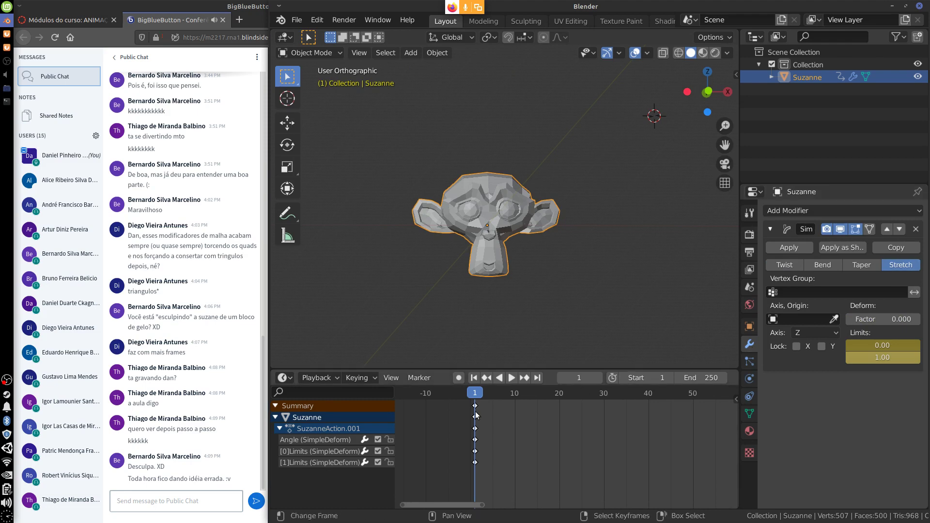
# - At frame 10, try adjusting the lower limit and set the Stretch factor to 0.020
pyautogui.click(514, 408)
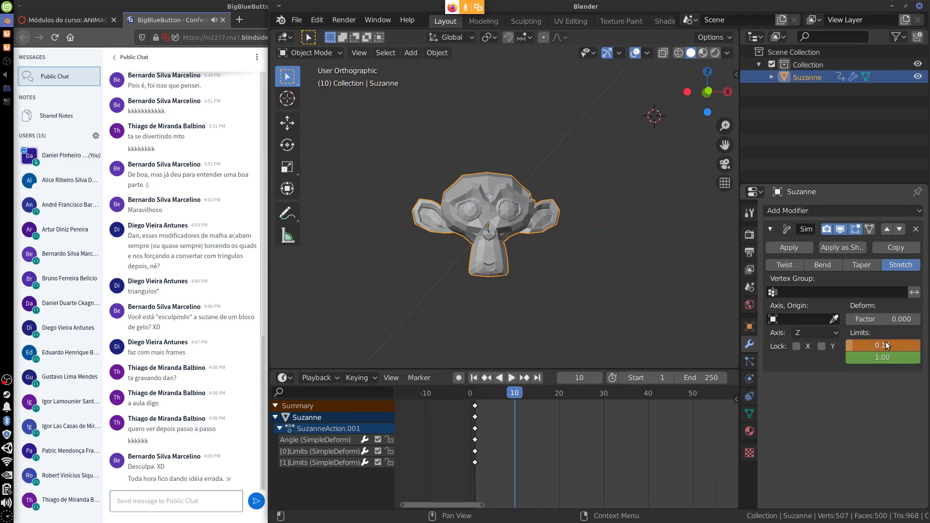
pyautogui.moveTo(885, 344); pyautogui.dragTo(814, 354)
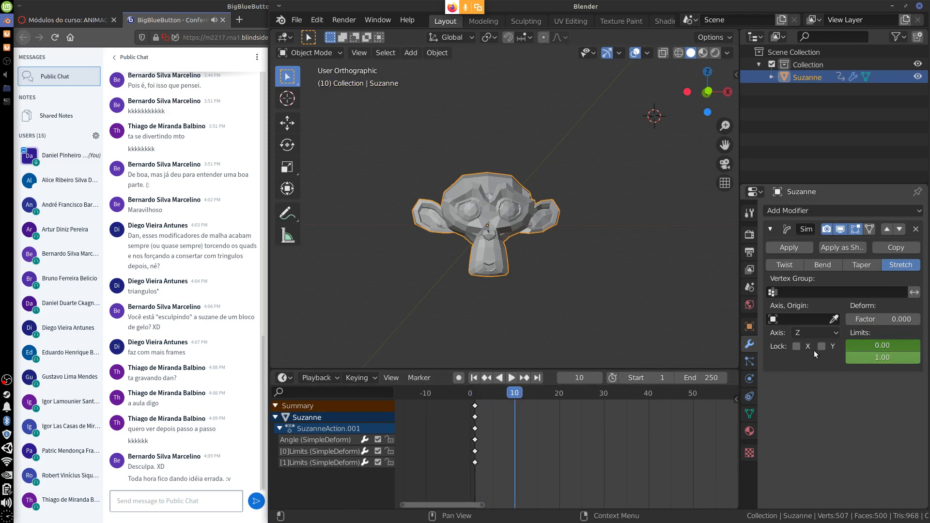
pyautogui.moveTo(866, 319)
pyautogui.mouseDown()
pyautogui.moveTo(858, 320)
pyautogui.moveTo(894, 324)
pyautogui.moveTo(870, 322)
pyautogui.mouseUp()
# - Delete all remaining Simple Deform keyframes at frame 1
pyautogui.click(480, 417)
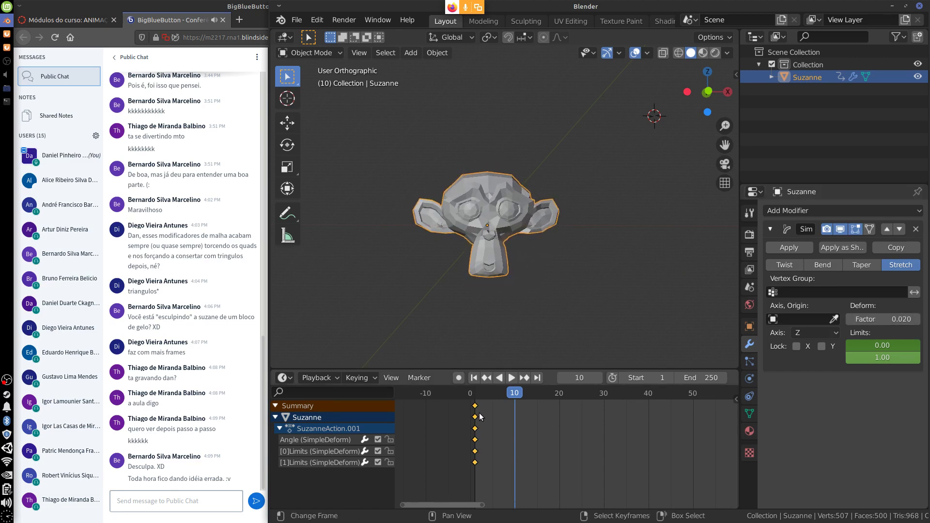
pyautogui.press('x')
pyautogui.click(484, 415)
pyautogui.hotkey('shift', 'ctrl', 'space')
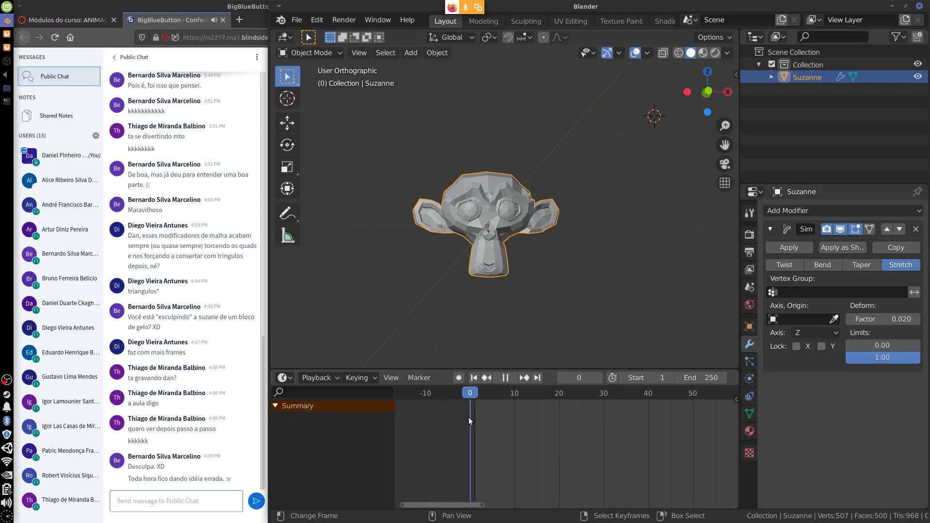
# - At frame 1, reset the Stretch factor to 0, change it to -0.340 and keyframe it
pyautogui.click(474, 419)
pyautogui.press('space')
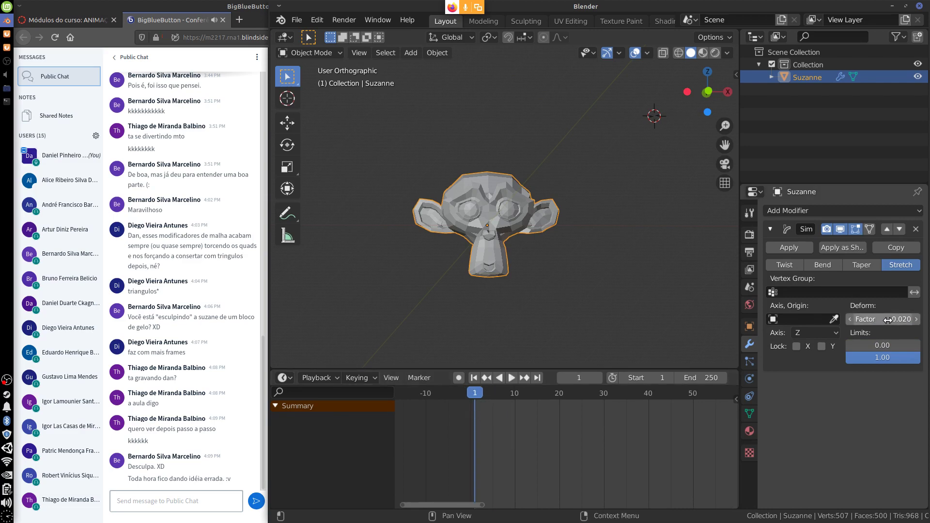
pyautogui.click(888, 320)
pyautogui.write('0')
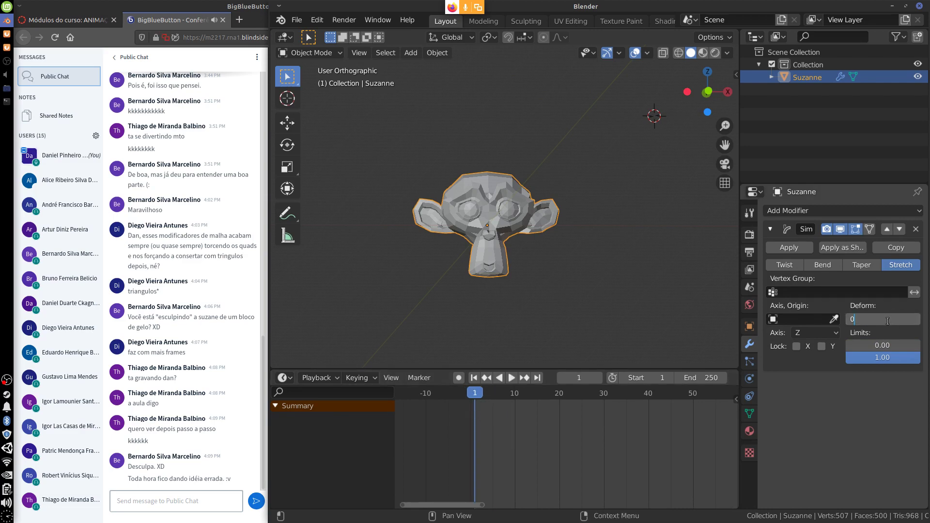
pyautogui.press('Return')
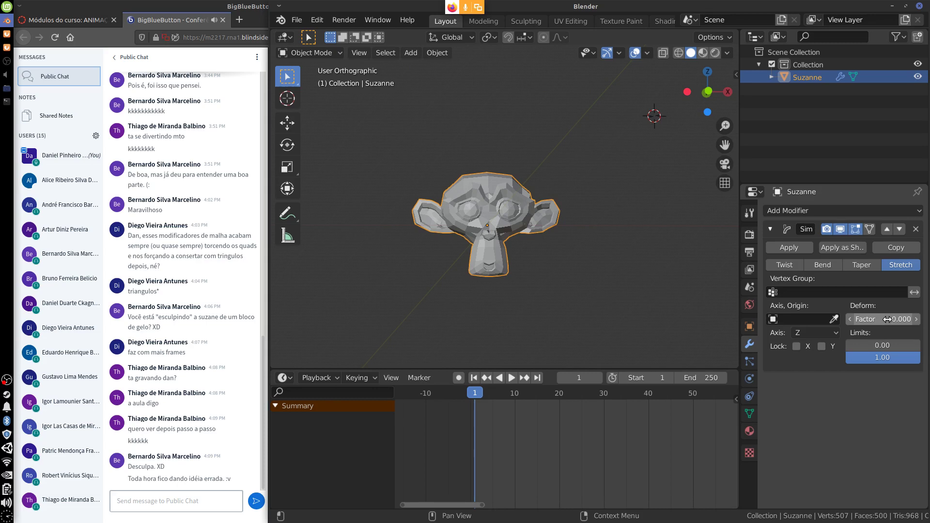
pyautogui.moveTo(887, 319); pyautogui.dragTo(886, 317)
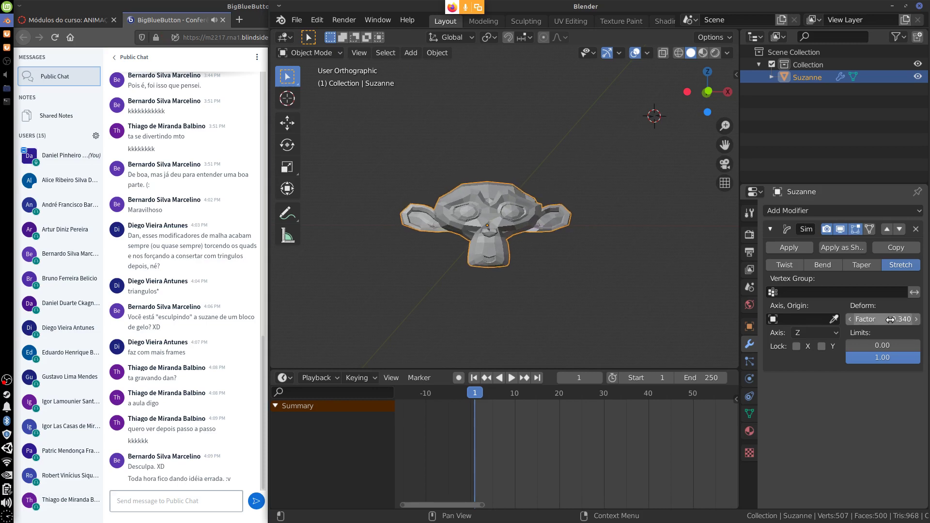
pyautogui.press('i')
# - At frame 10, set the Stretch factor to 0.380 and insert a keyframe for it
pyautogui.press('space')
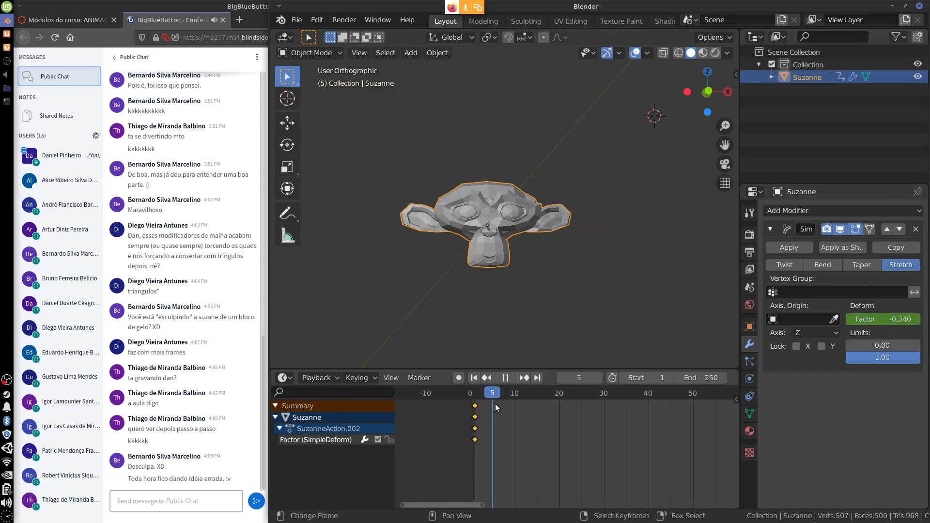
pyautogui.press('space')
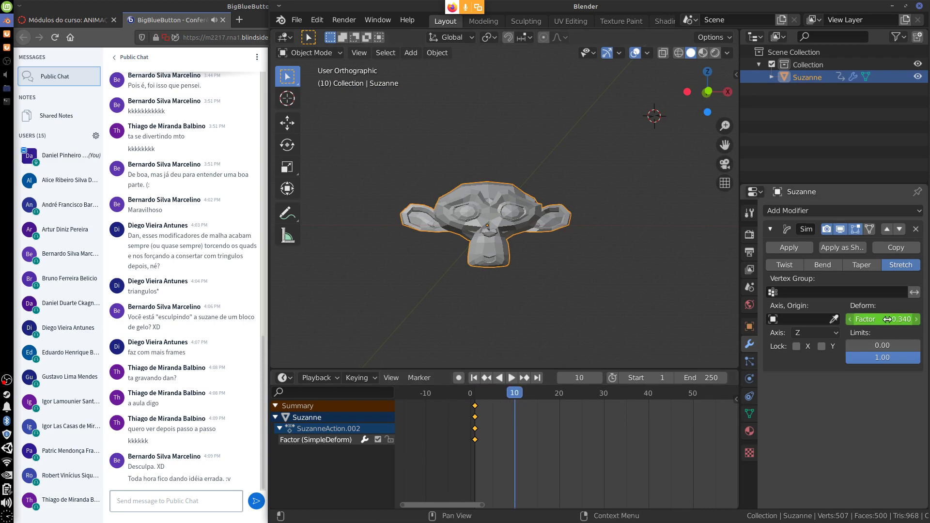
pyautogui.moveTo(882, 324)
pyautogui.mouseDown()
pyautogui.moveTo(899, 328)
pyautogui.moveTo(886, 322)
pyautogui.mouseUp()
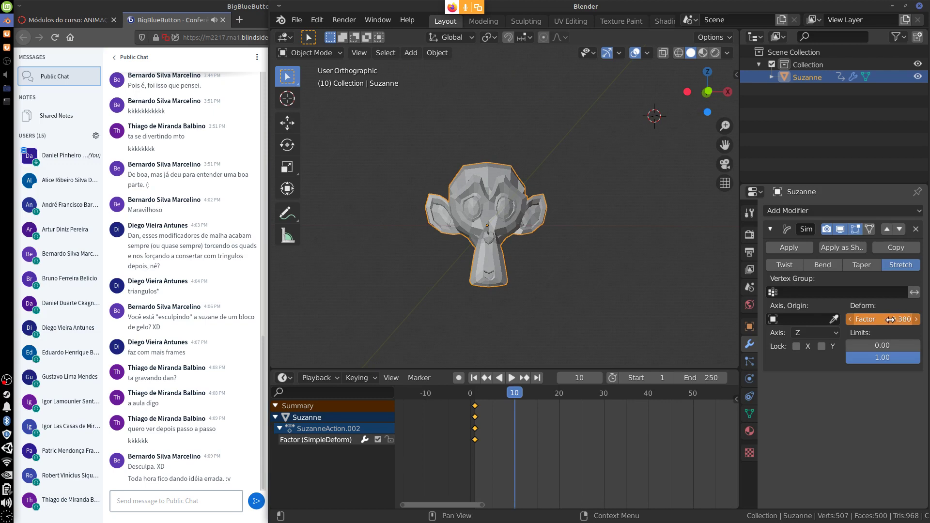
pyautogui.press('i')
# - Duplicate the factor keyframe from frame 1 to frame 20 and preview the stretch animation
pyautogui.click(474, 416)
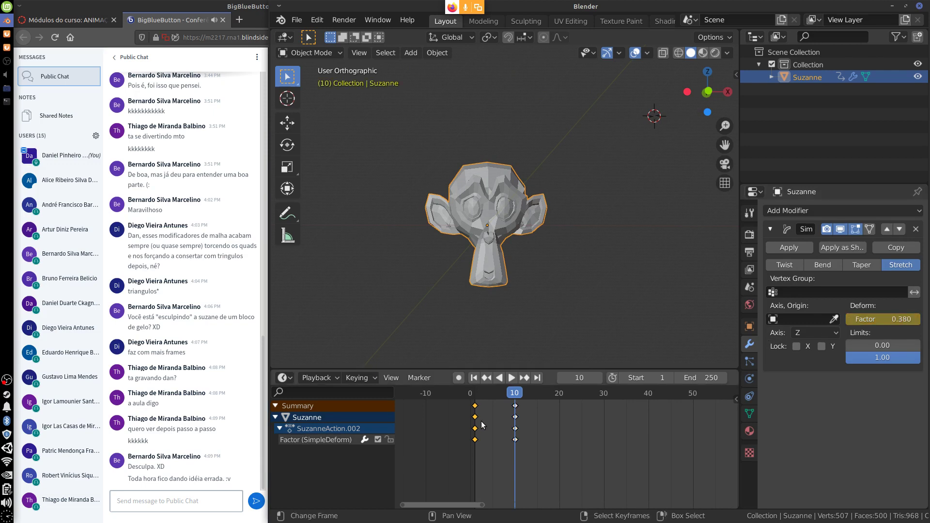
pyautogui.hotkey('shift', 'd')
pyautogui.click(555, 442)
pyautogui.click(483, 468)
pyautogui.press('space')
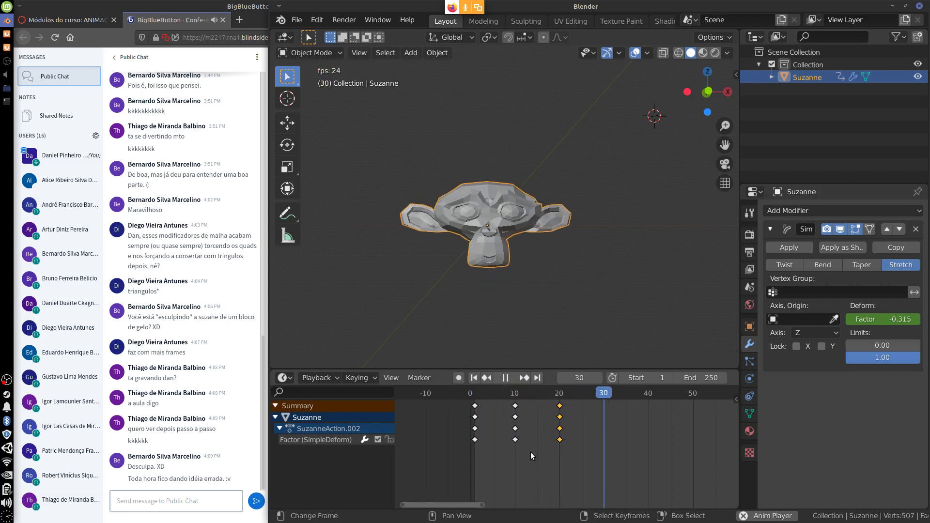
pyautogui.press('Escape')
# - Set the end frame of the animation range to 19
pyautogui.click(704, 377)
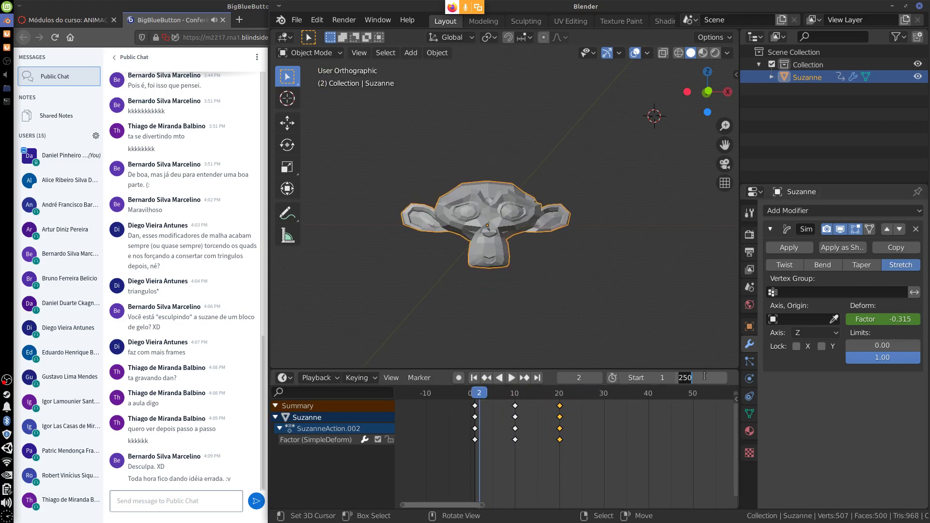
pyautogui.write('19')
pyautogui.press('Return')
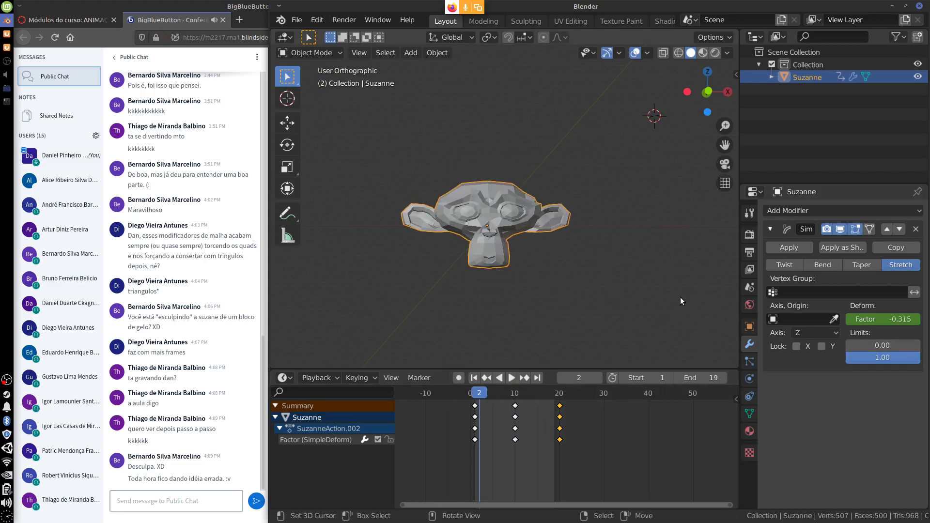
# - Play the looping Stretch animation and switch the Simple Deform modifier through Taper, Bend and Twist to compare them
pyautogui.press('space')
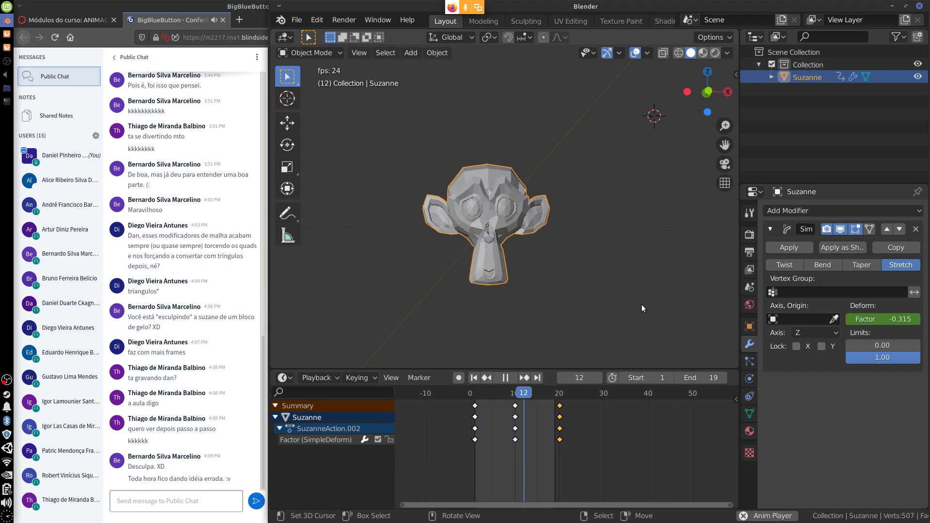
pyautogui.moveTo(634, 312)
pyautogui.mouseDown(button='middle')
pyautogui.moveTo(596, 298)
pyautogui.moveTo(635, 322)
pyautogui.mouseUp(button='middle')
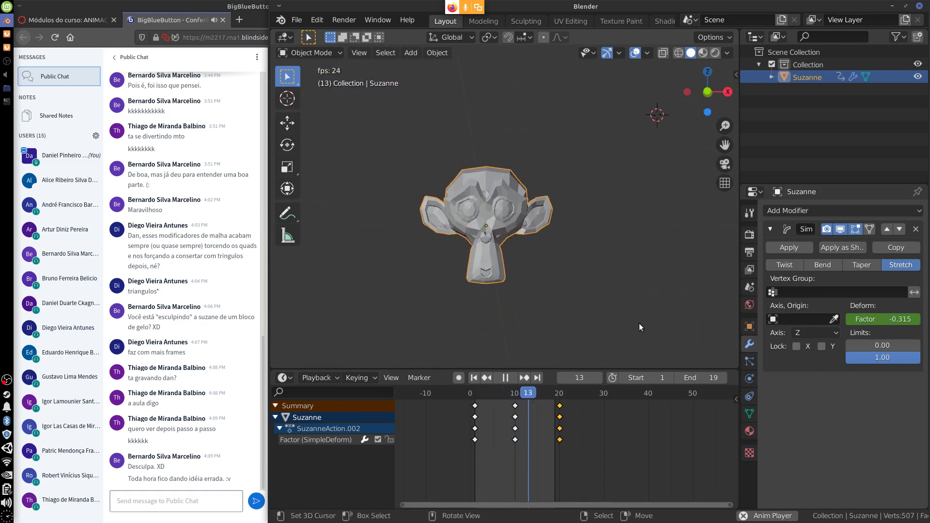
pyautogui.click(861, 265)
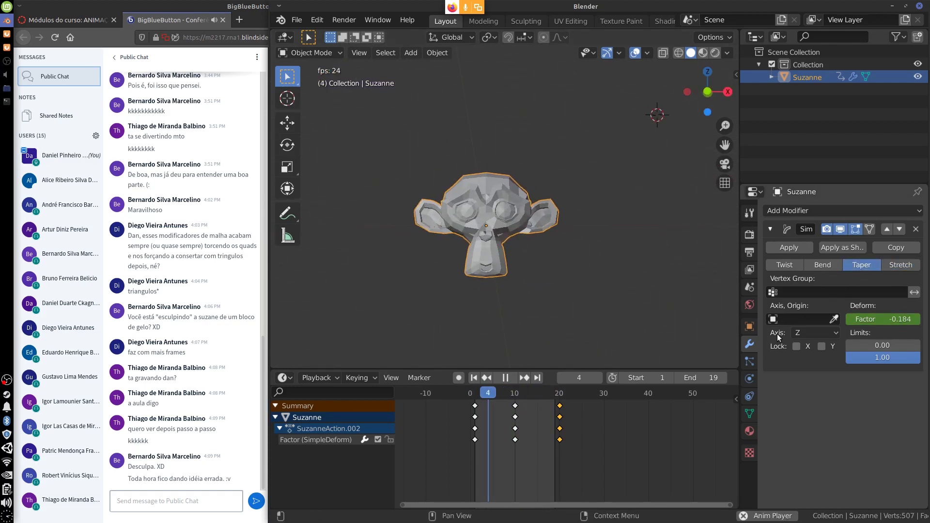
pyautogui.click(824, 266)
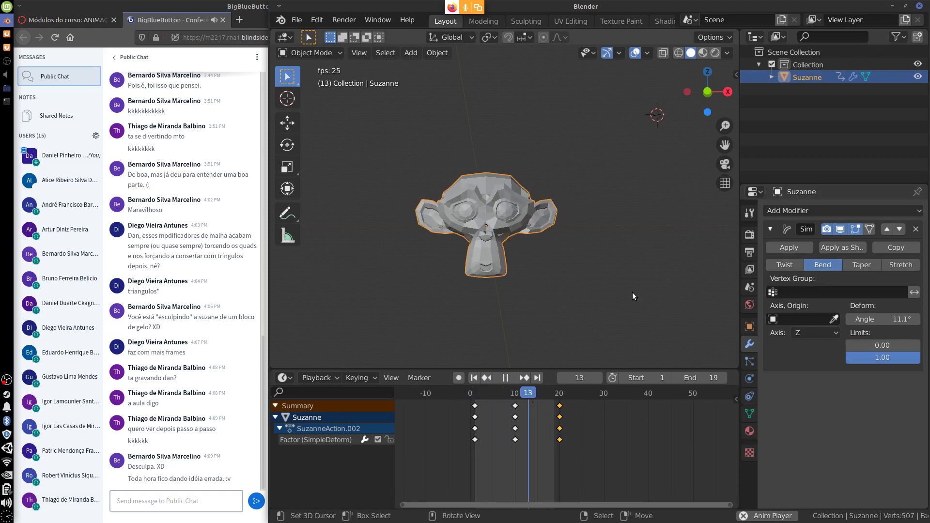
pyautogui.moveTo(632, 292)
pyautogui.mouseDown(button='middle')
pyautogui.moveTo(556, 314)
pyautogui.moveTo(621, 292)
pyautogui.moveTo(627, 275)
pyautogui.mouseUp(button='middle')
pyautogui.click(798, 267)
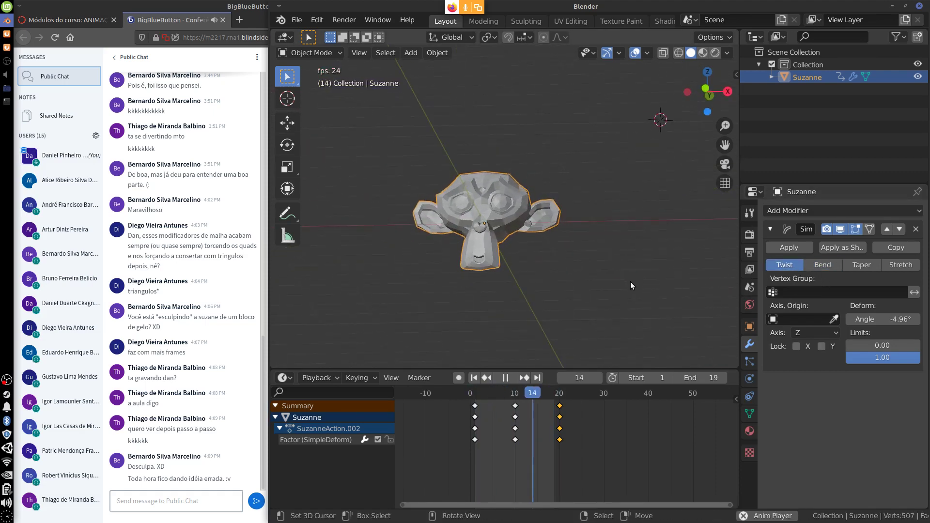
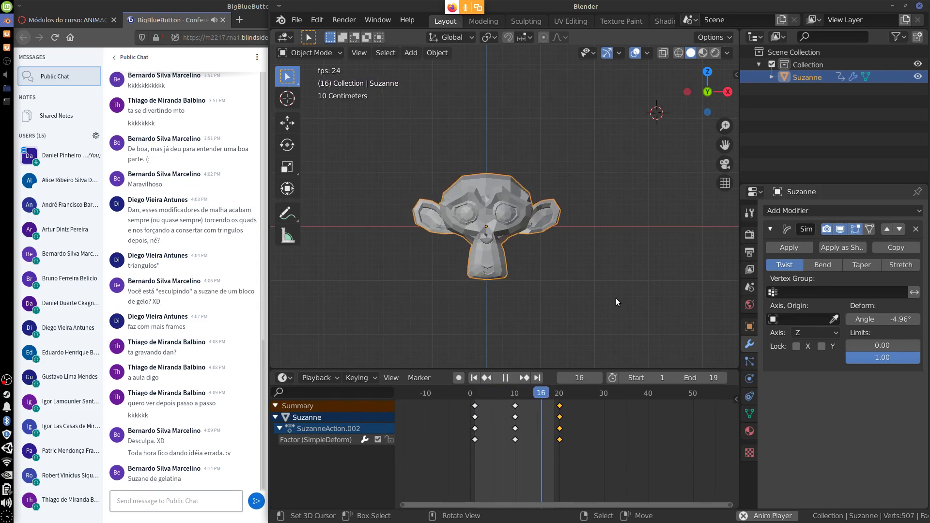
# - Cycle repeatedly through the Bend, Taper, Stretch and Twist modes during playback, finish on Twist and stop the animation
pyautogui.click(822, 263)
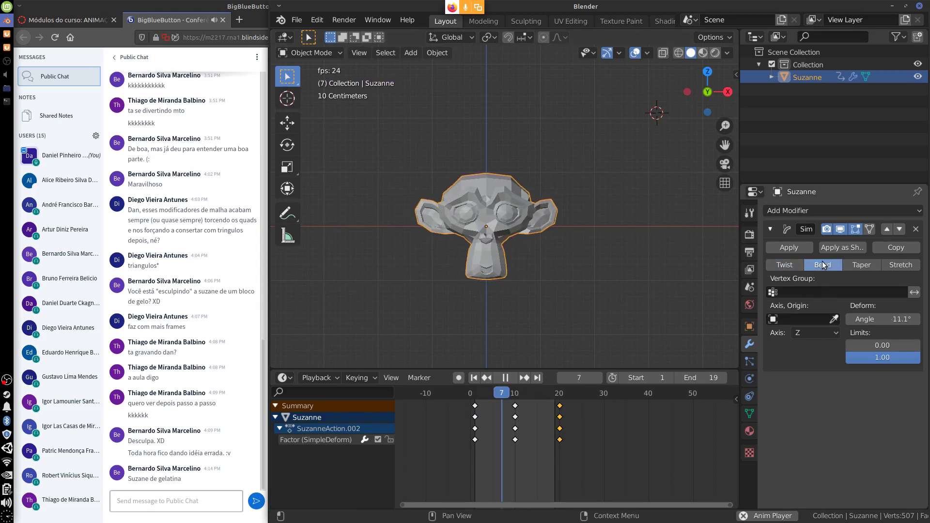
pyautogui.click(859, 264)
pyautogui.click(902, 264)
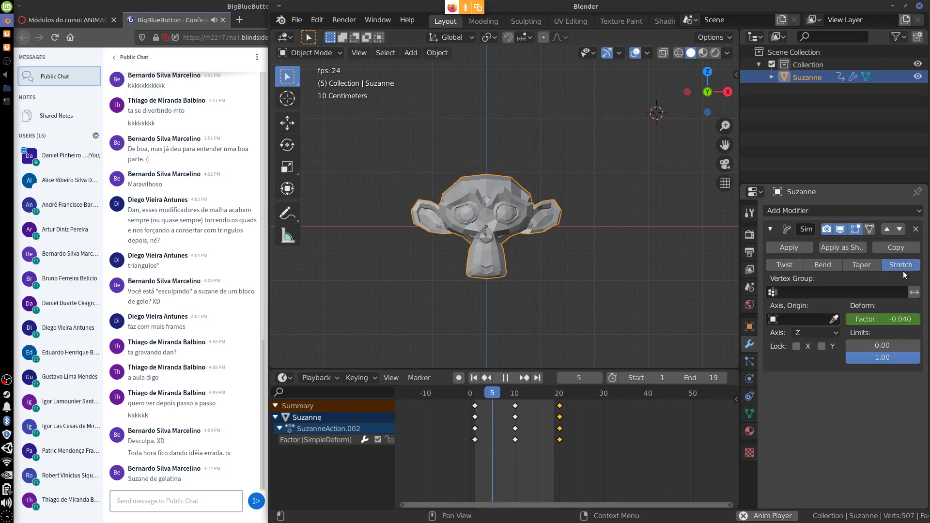
pyautogui.click(861, 266)
pyautogui.click(832, 265)
pyautogui.click(795, 266)
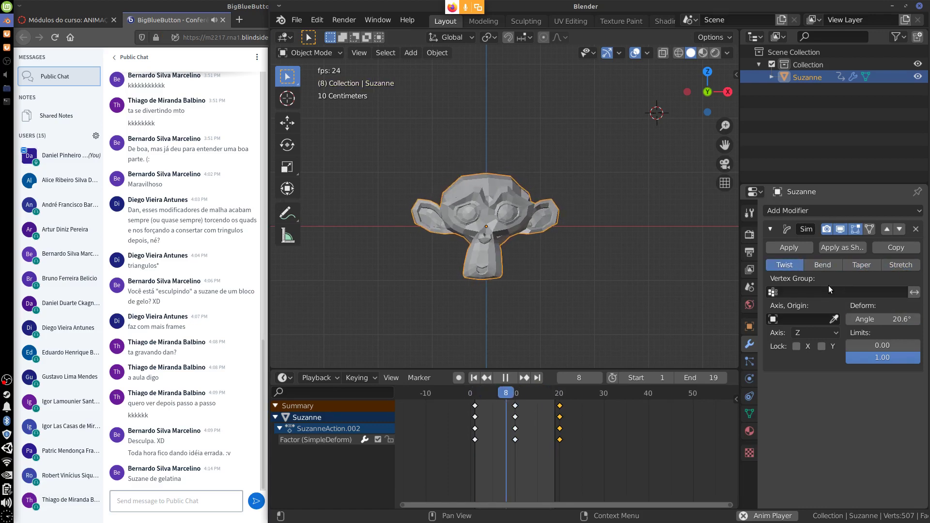
pyautogui.click(823, 265)
pyautogui.click(858, 265)
pyautogui.click(891, 266)
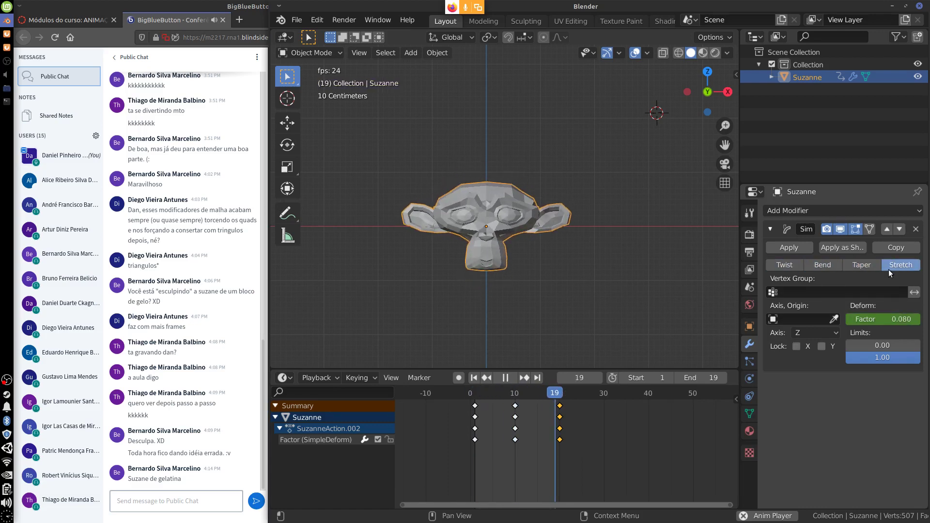
pyautogui.click(867, 265)
pyautogui.click(823, 265)
pyautogui.click(785, 265)
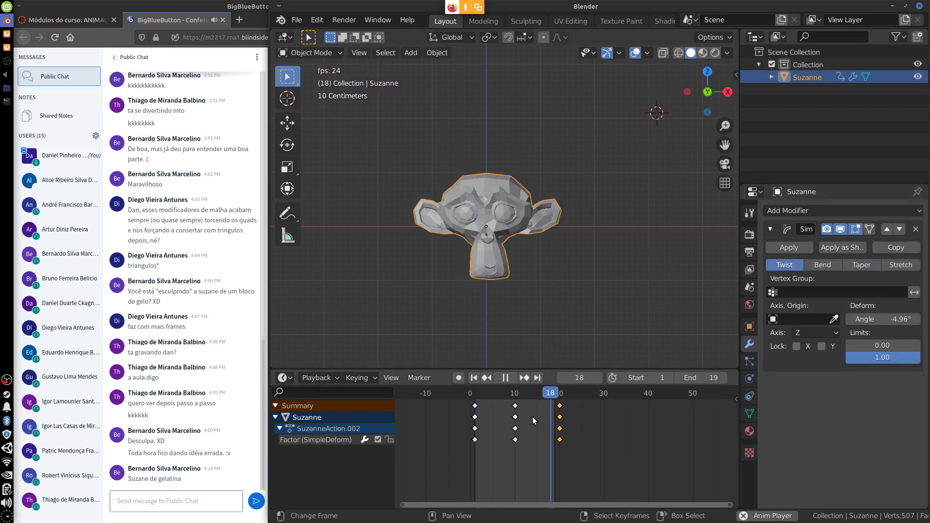
pyautogui.press('space')
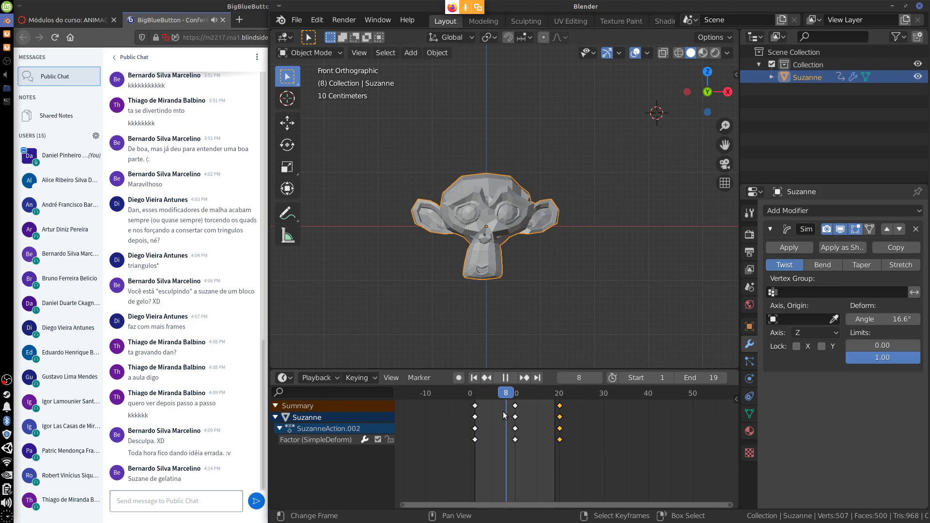
pyautogui.press('space')
# - Move the factor keyframes at frames 10 and 20 to frames 6 and 12, and set the end frame to 12
pyautogui.click(514, 406)
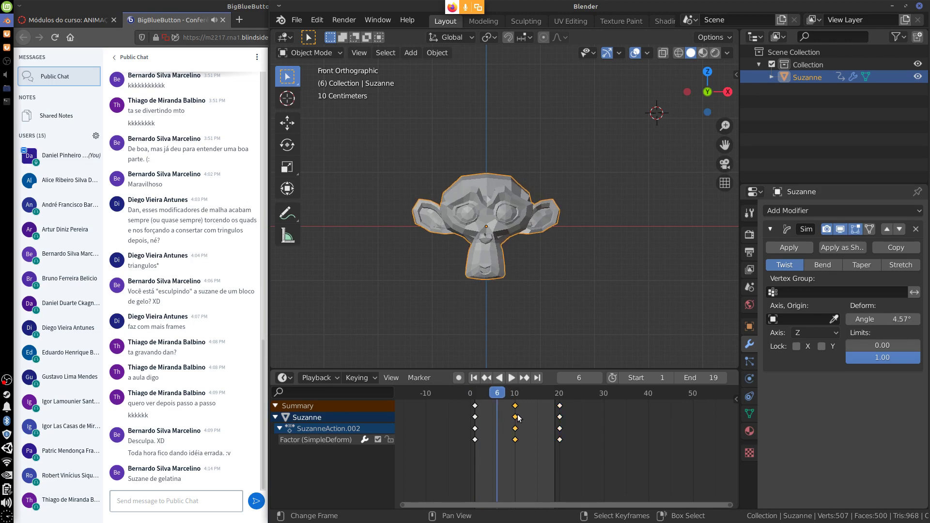
pyautogui.press('g')
pyautogui.click(502, 428)
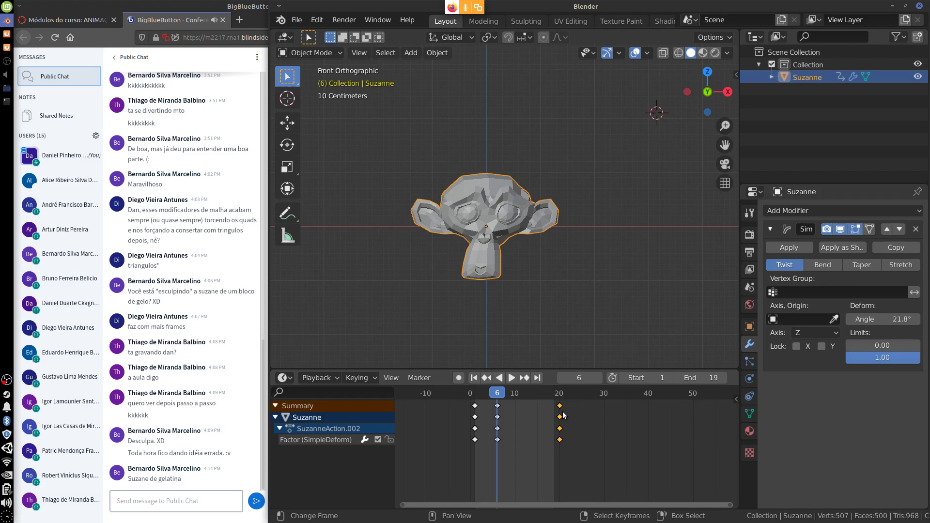
pyautogui.press('g')
pyautogui.click(526, 422)
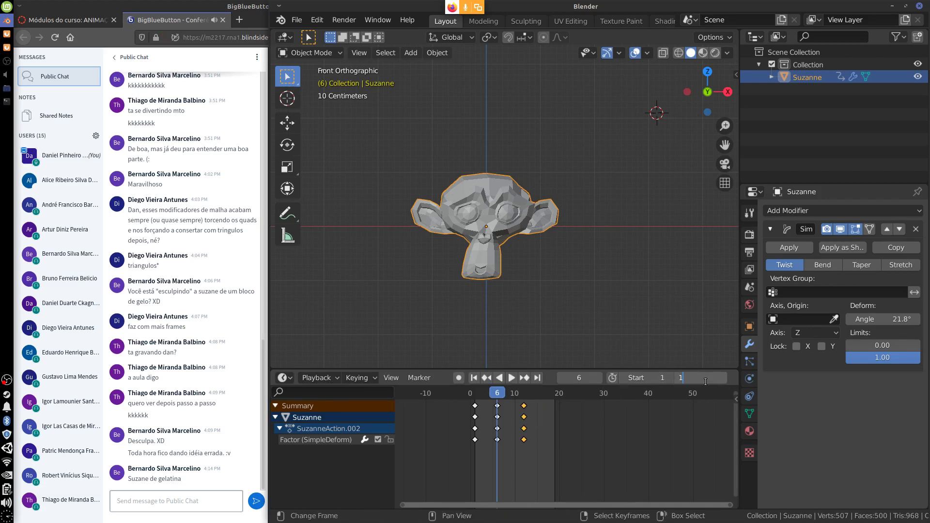
pyautogui.press('Return')
# - Play the shortened loop while switching the deform mode through Bend, Taper and Stretch, and stop playback
pyautogui.press('space')
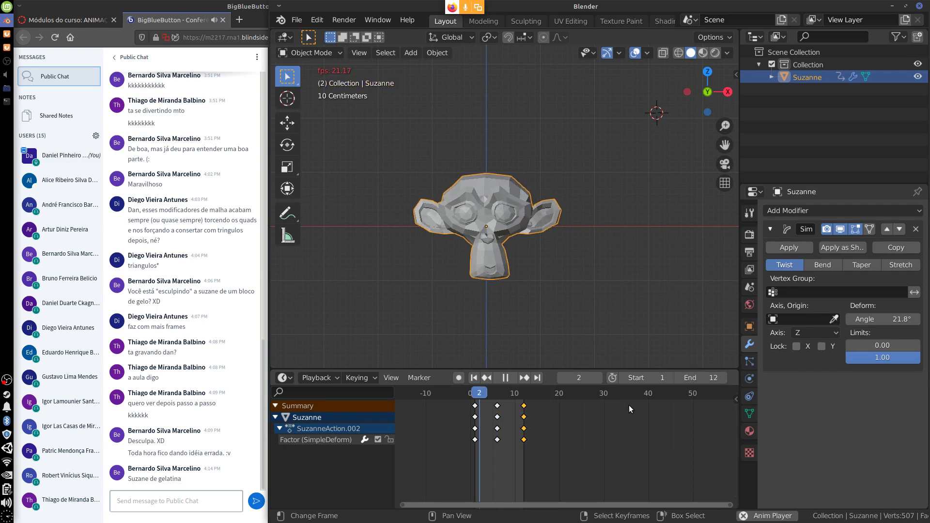
pyautogui.click(826, 265)
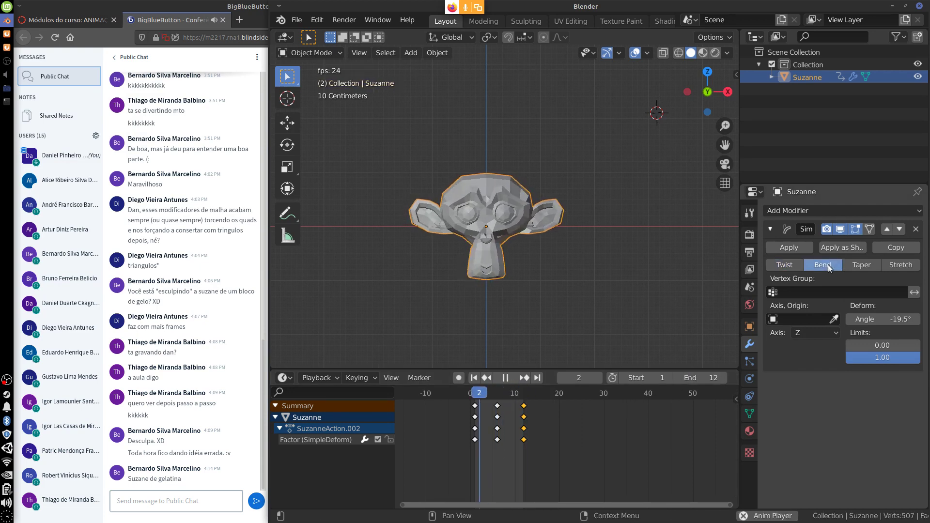
pyautogui.click(859, 266)
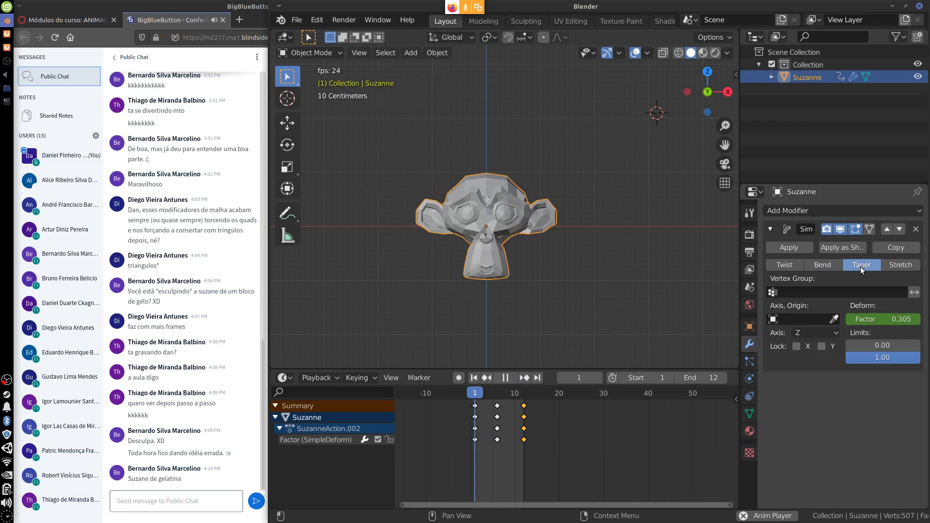
pyautogui.click(902, 265)
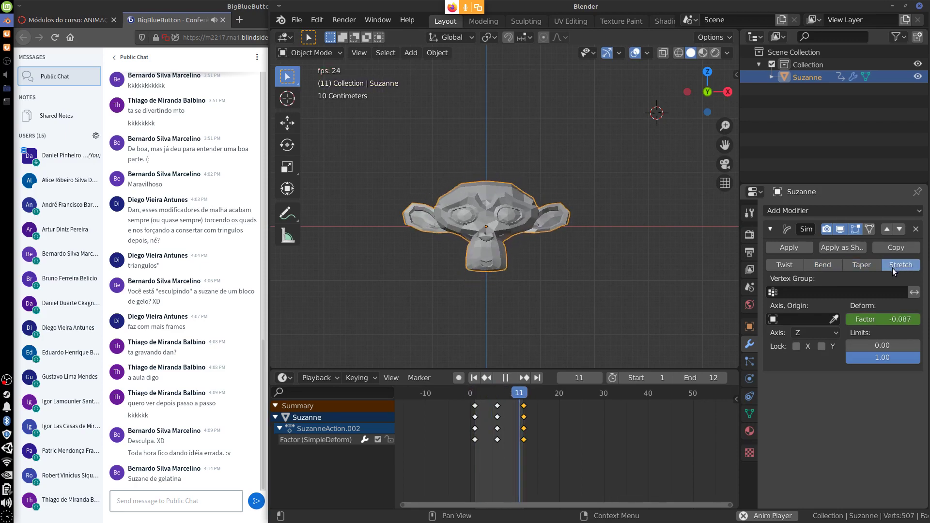
pyautogui.press('space')
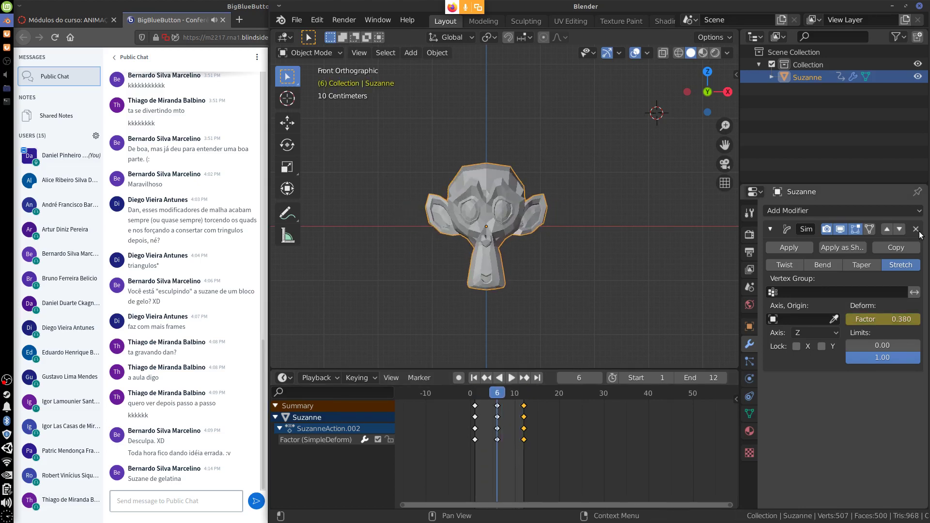
# - Remove the Simple Deform modifier from Suzanne and delete all its leftover factor keyframes
pyautogui.click(915, 229)
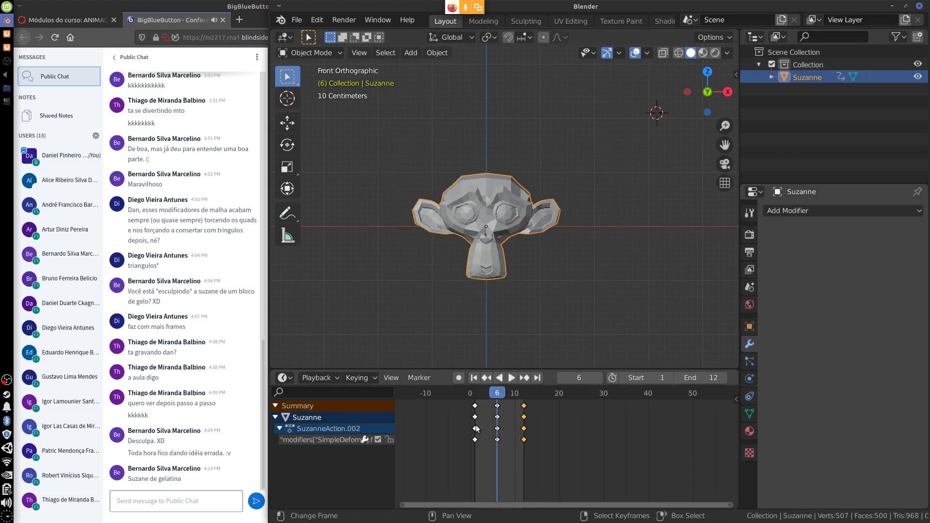
pyautogui.press('x')
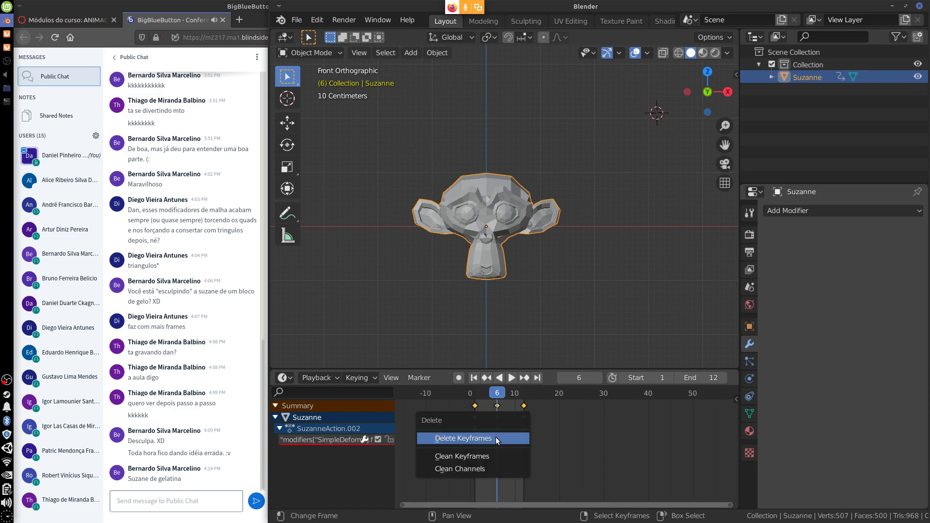
pyautogui.click(494, 440)
# - Add a Smooth modifier to Suzanne with Factor 2.295 and Repeat 8
pyautogui.click(826, 211)
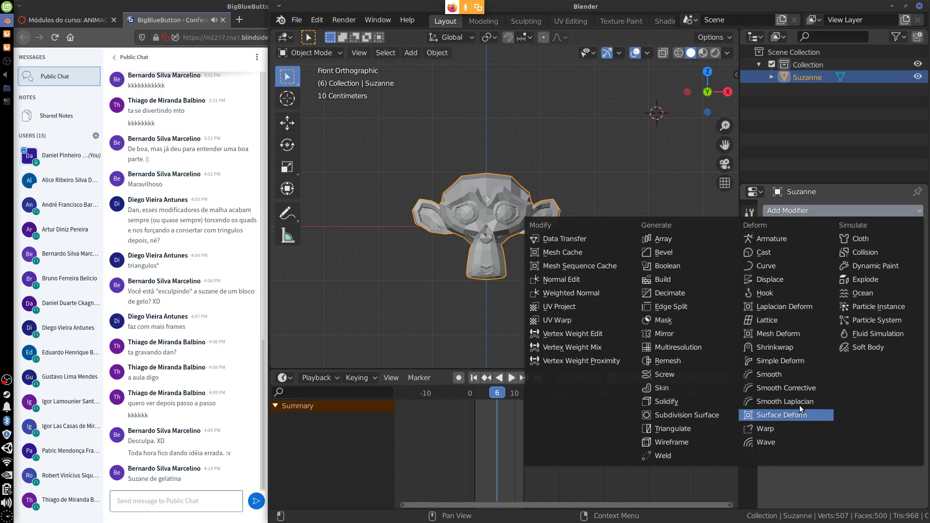
pyautogui.click(788, 374)
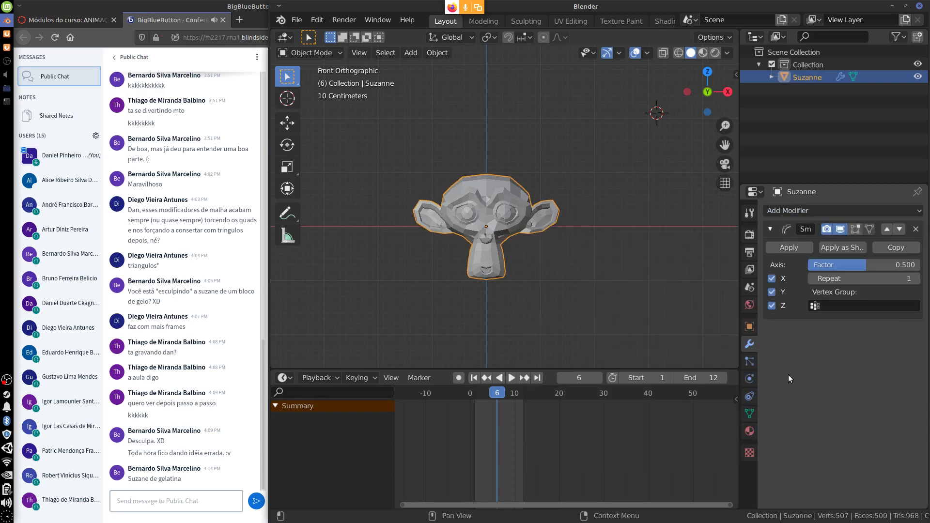
pyautogui.moveTo(852, 265)
pyautogui.mouseDown()
pyautogui.moveTo(890, 260)
pyautogui.moveTo(829, 268)
pyautogui.moveTo(856, 270)
pyautogui.moveTo(847, 269)
pyautogui.mouseUp()
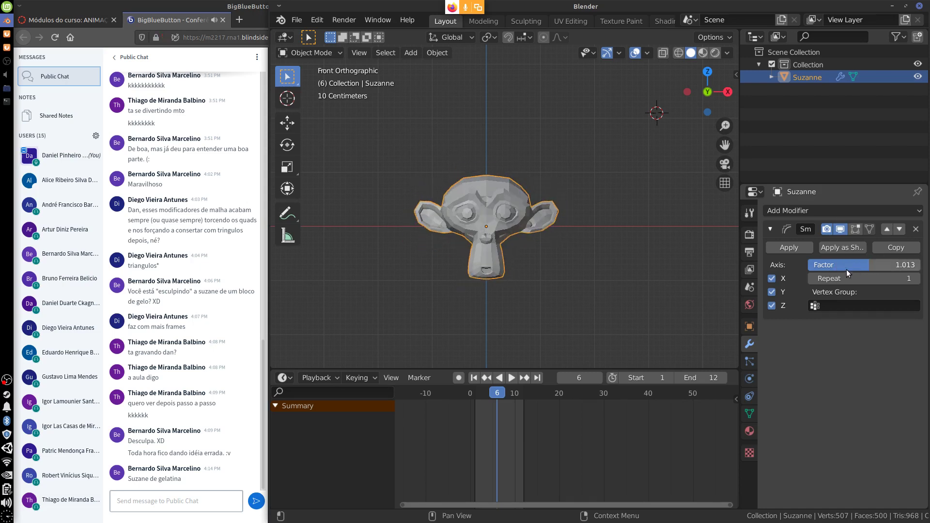
pyautogui.scroll(3, 575, 254)
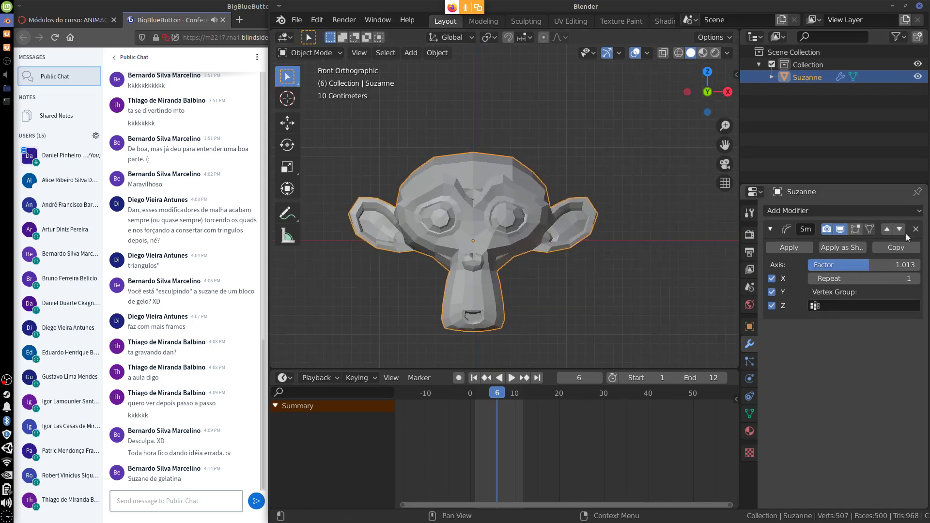
pyautogui.moveTo(862, 264); pyautogui.dragTo(905, 279)
pyautogui.moveTo(830, 280); pyautogui.dragTo(816, 300)
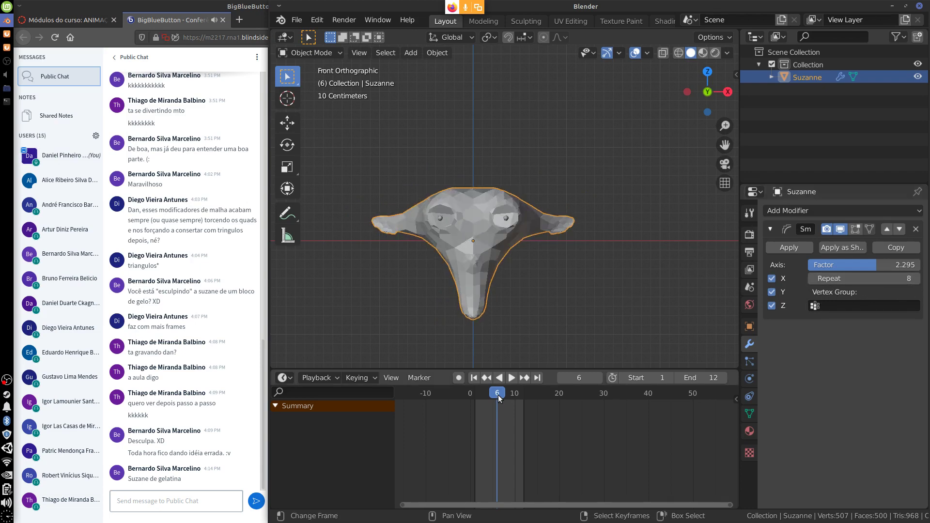
# - At frame 1, set the Smooth Factor to 2.038 and insert keyframes for both Factor and Repeat
pyautogui.moveTo(498, 395); pyautogui.dragTo(475, 411)
pyautogui.moveTo(876, 264)
pyautogui.mouseDown()
pyautogui.moveTo(888, 264)
pyautogui.moveTo(876, 266)
pyautogui.mouseUp()
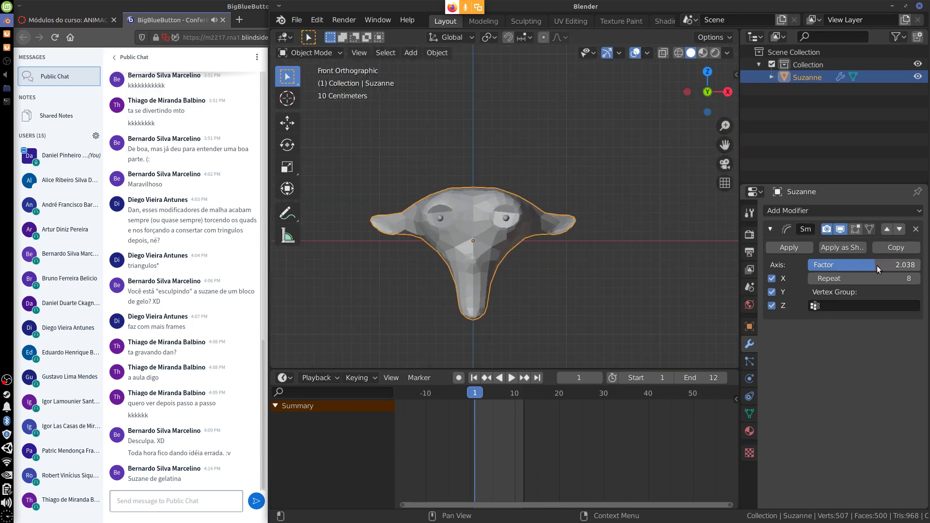
pyautogui.press('i')
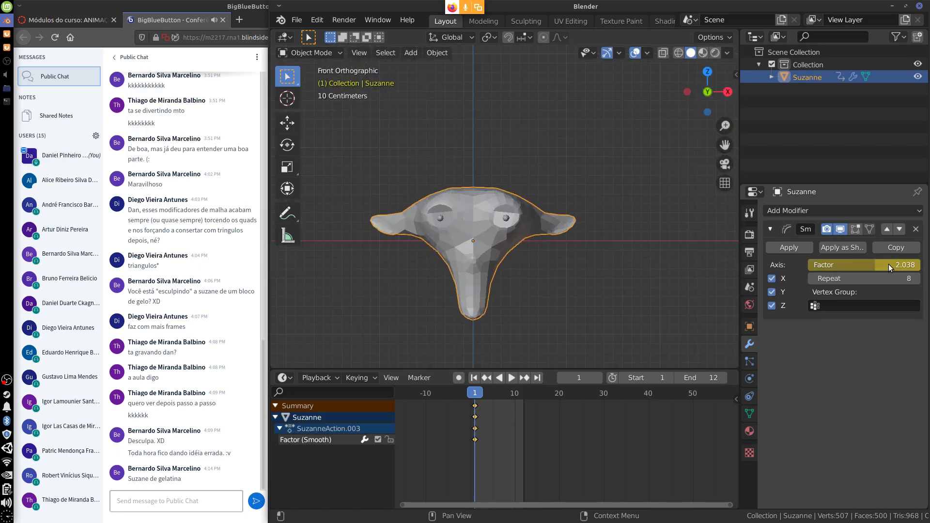
pyautogui.press('i')
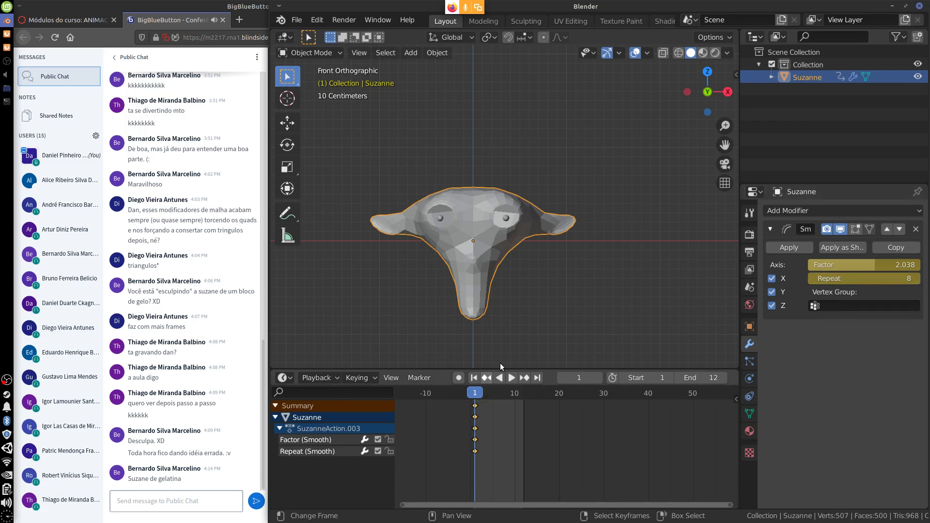
# - Scale Suzanne down to a small fraction of its size at frame 1 and insert a LocRotScale keyframe
pyautogui.press('s')
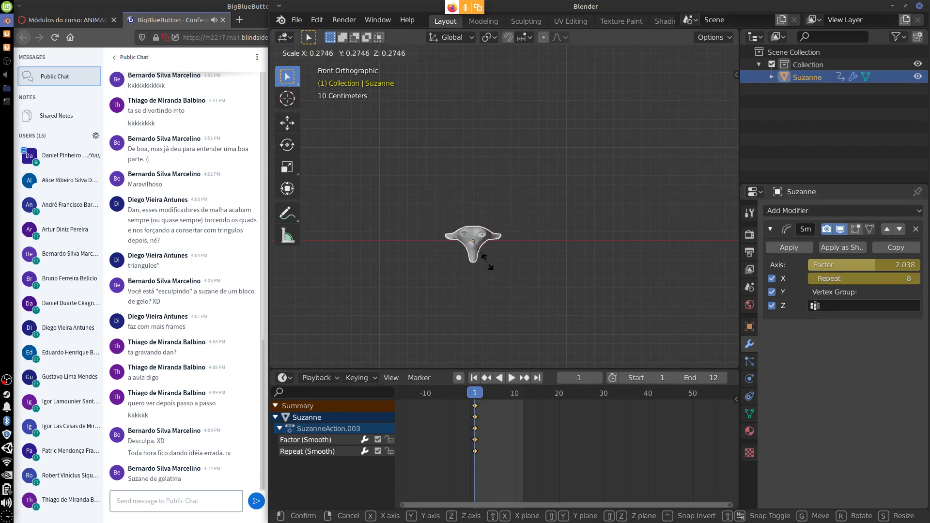
pyautogui.click(483, 258)
pyautogui.press('i')
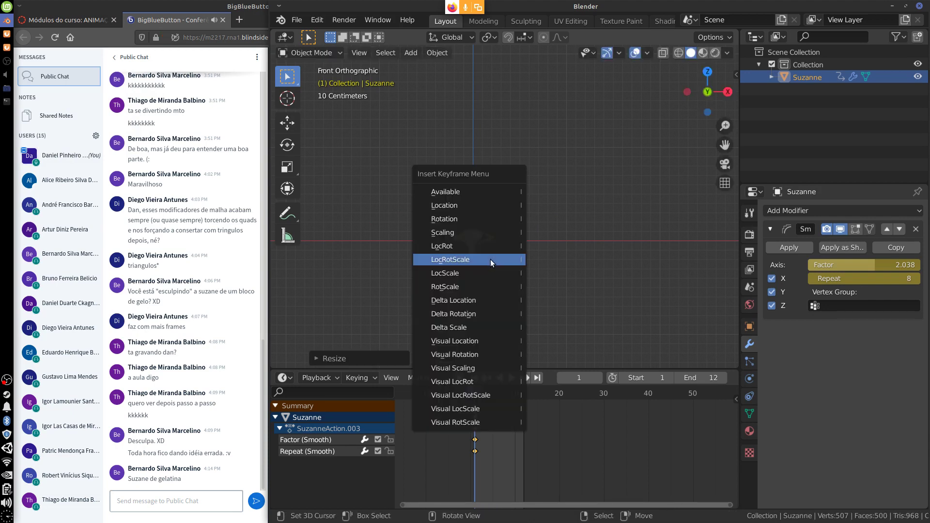
pyautogui.click(490, 260)
# - At frame 12, scale Suzanne up to several times its size and insert a transform keyframe
pyautogui.press('space')
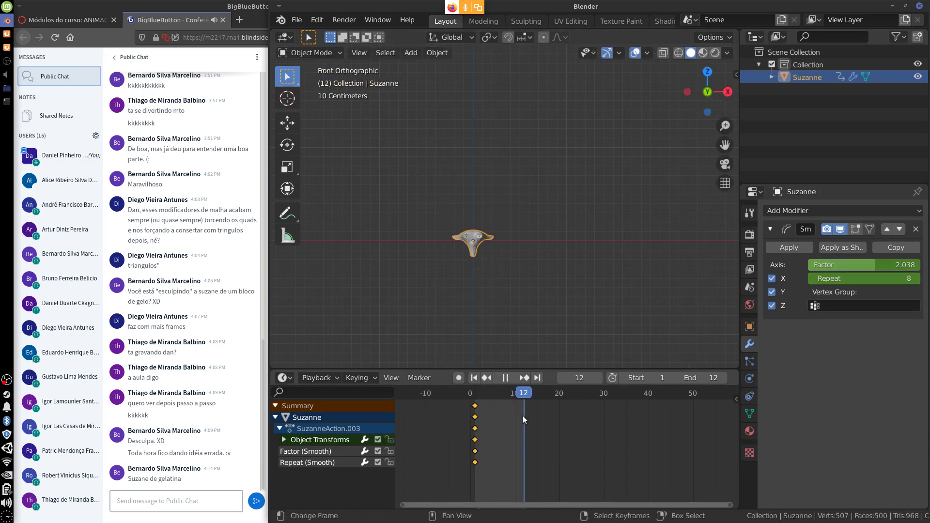
pyautogui.press('space')
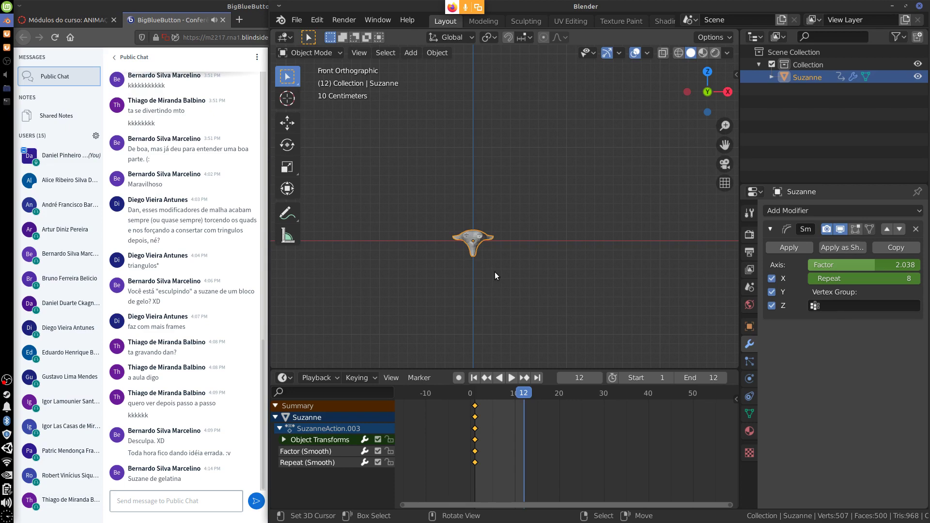
pyautogui.press('s')
pyautogui.click(617, 343)
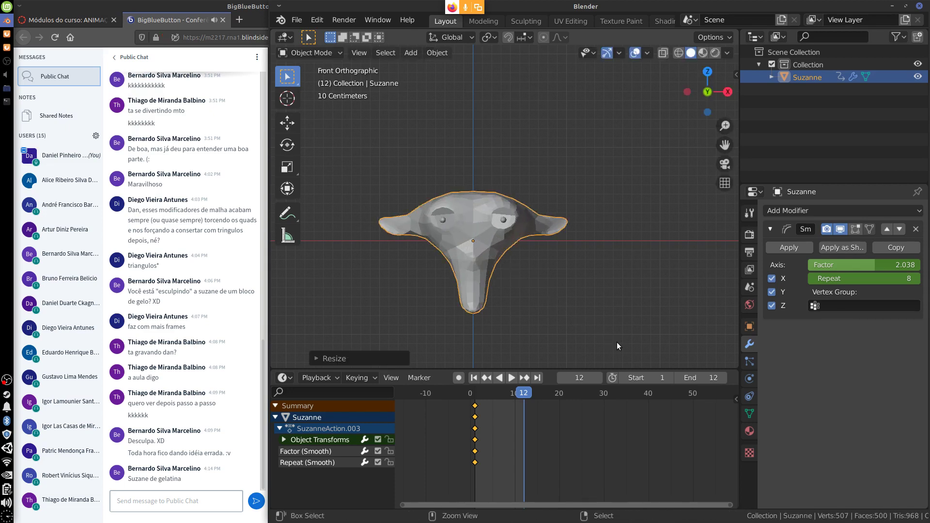
pyautogui.press('i')
pyautogui.click(582, 298)
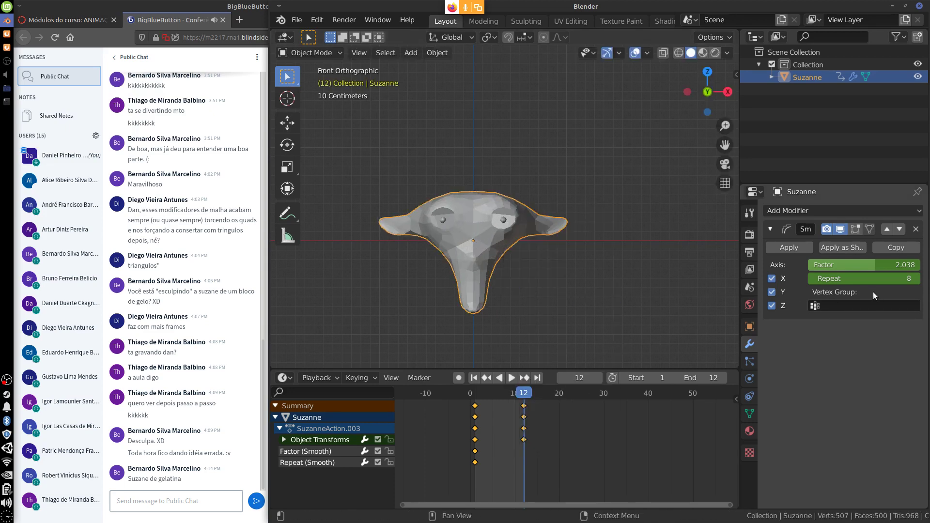
# - At frame 12, set the Smooth modifier's Factor to 0 and Repeat to 1, and insert keyframes for both
pyautogui.moveTo(872, 263)
pyautogui.mouseDown()
pyautogui.moveTo(831, 269)
pyautogui.moveTo(855, 269)
pyautogui.mouseUp()
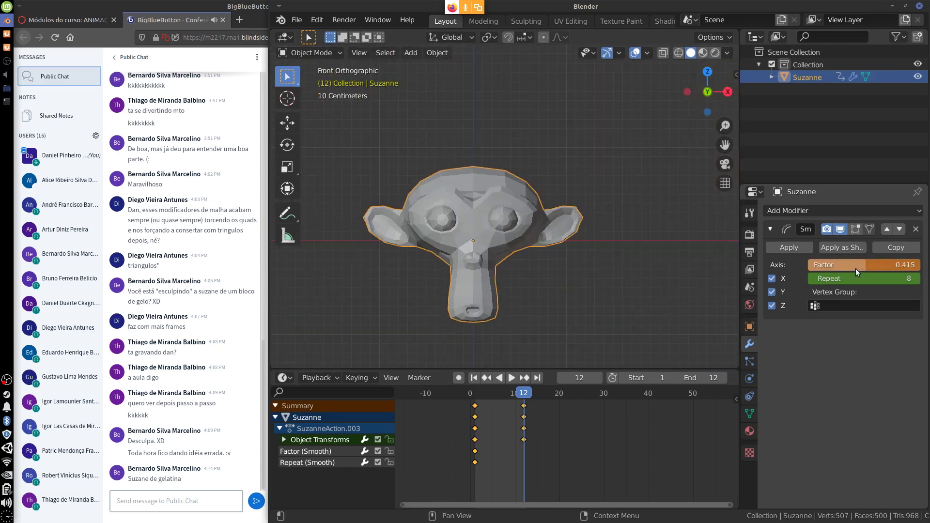
pyautogui.click(855, 268)
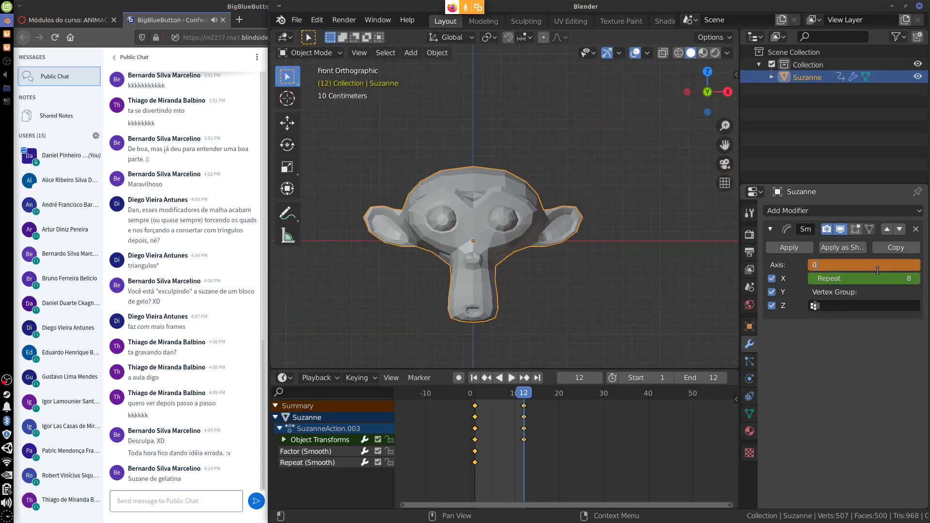
pyautogui.write('0')
pyautogui.press('Return')
pyautogui.click(888, 279)
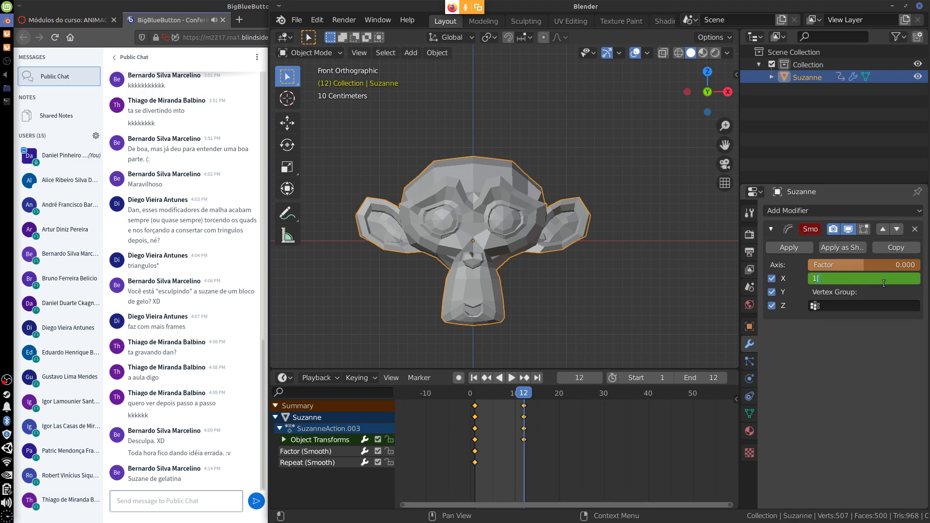
pyautogui.write('1')
pyautogui.press('Return')
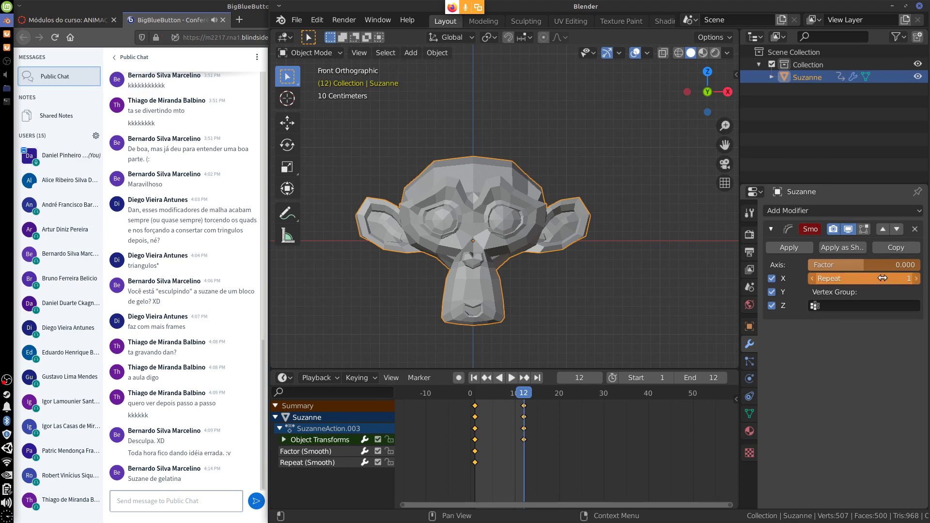
pyautogui.press('i')
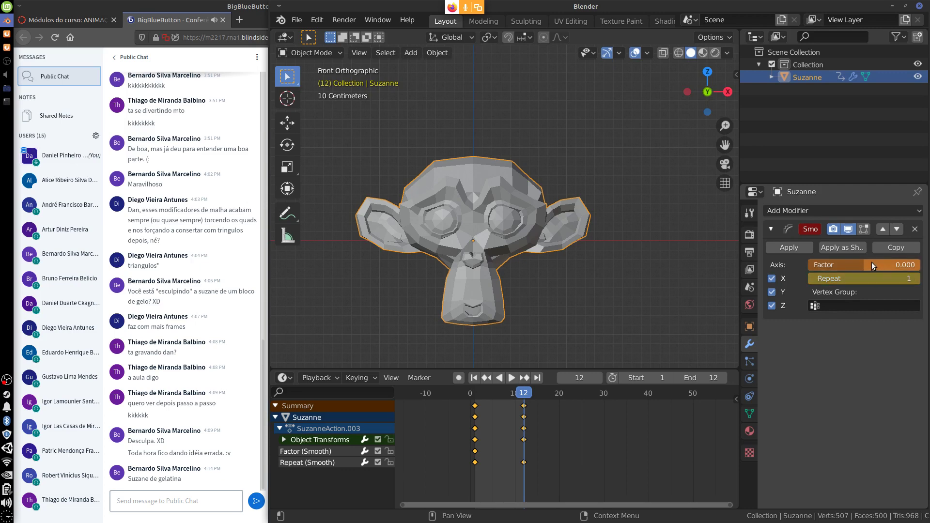
# - Play and scrub the animation to check how Suzanne grows and regains its shape between the two keyframes
pyautogui.press('space')
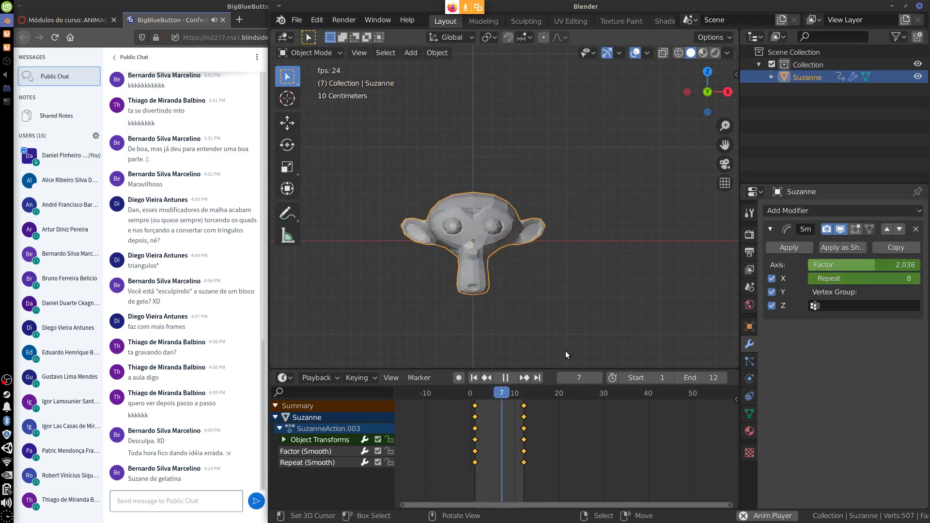
pyautogui.press('Escape')
pyautogui.moveTo(507, 397); pyautogui.dragTo(501, 415)
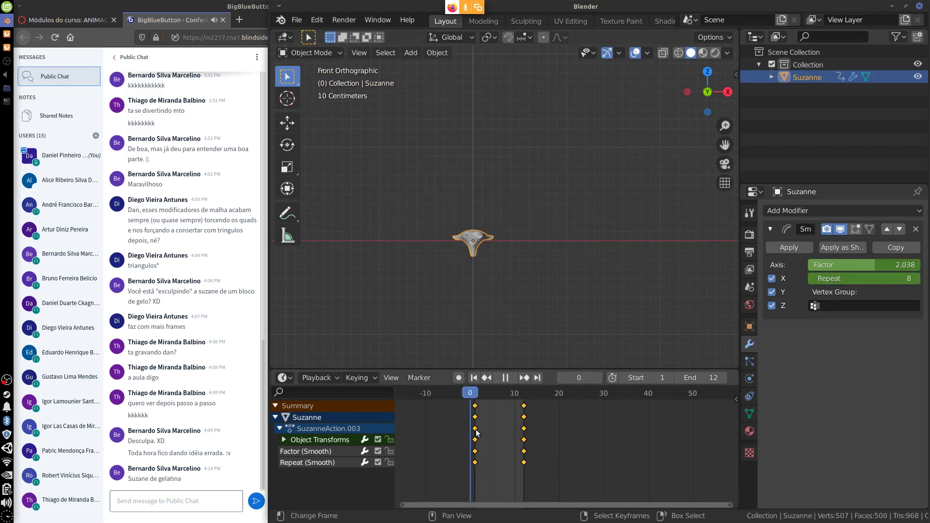
pyautogui.press('space')
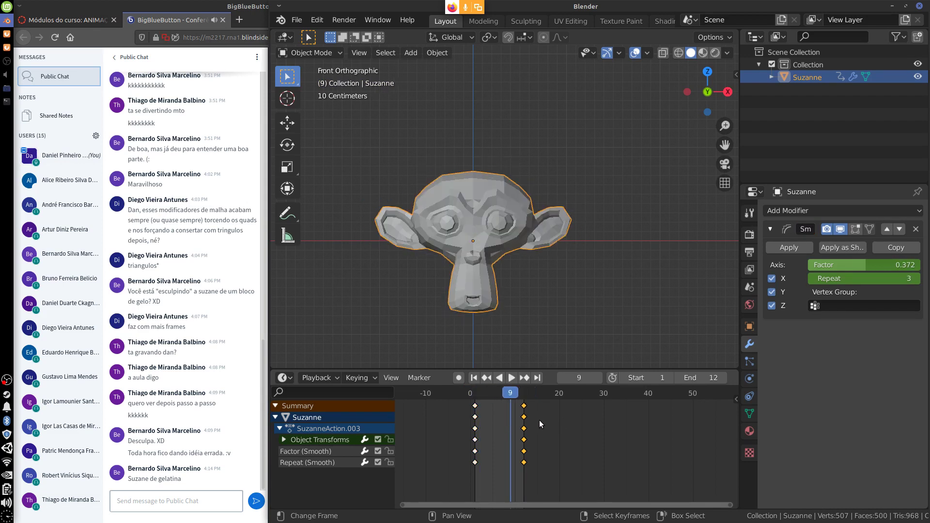
# - Move the keyframes at frame 12 to frame 20 and set the scene's end frame to 31
pyautogui.press('g')
pyautogui.click(583, 425)
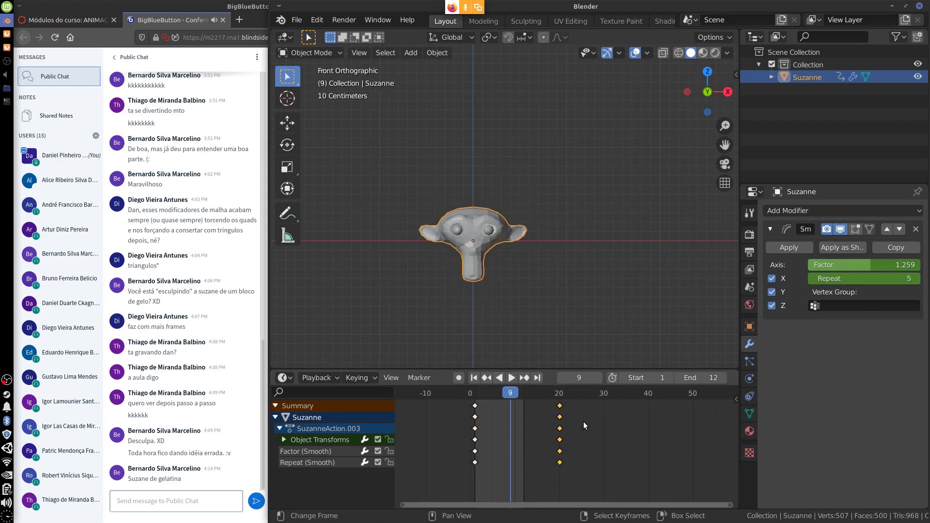
pyautogui.moveTo(693, 373); pyautogui.dragTo(717, 373)
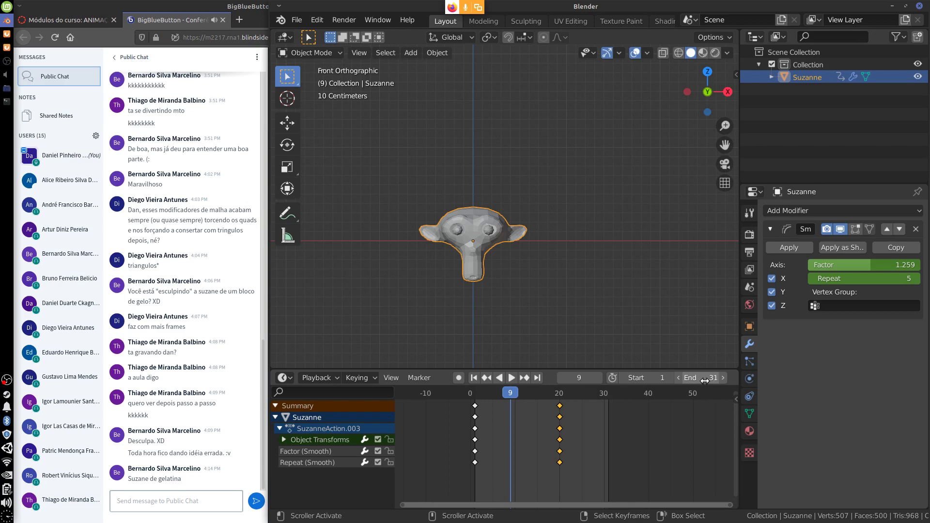
# - Play back and scrub through the retimed animation
pyautogui.press('space')
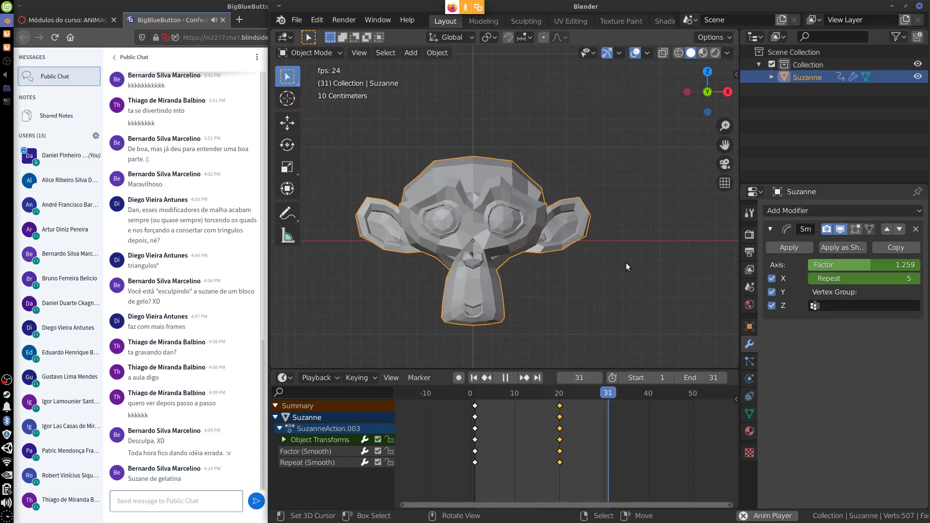
pyautogui.press('space')
pyautogui.press('space')
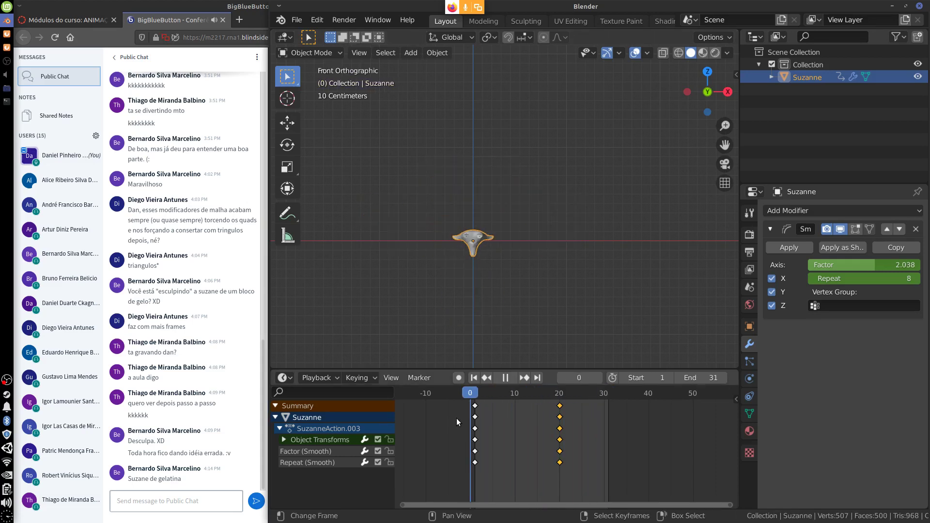
pyautogui.moveTo(546, 428)
pyautogui.mouseDown()
pyautogui.moveTo(472, 425)
pyautogui.moveTo(570, 430)
pyautogui.moveTo(501, 435)
pyautogui.moveTo(551, 439)
pyautogui.mouseUp()
# - Replace Suzanne's Smooth modifier with a Smooth Corrective modifier and delete all of the object's keyframes
pyautogui.click(860, 212)
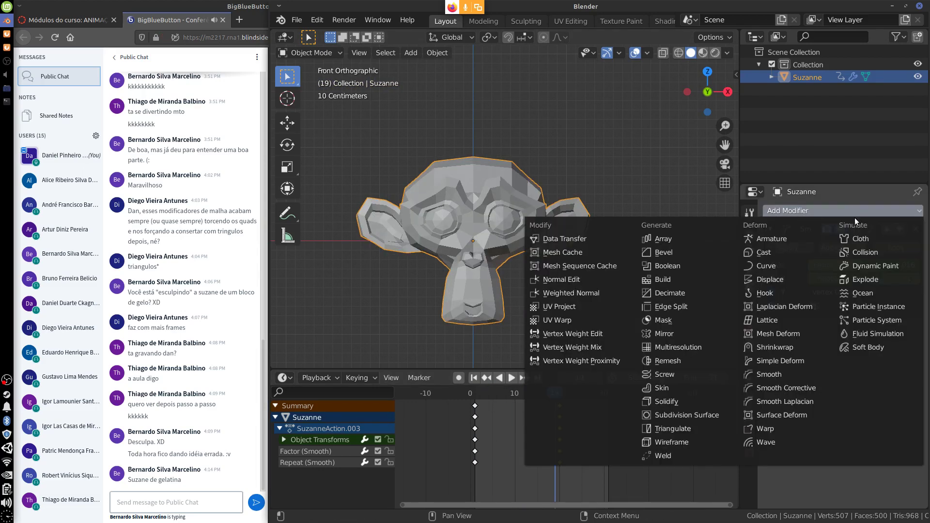
pyautogui.click(802, 387)
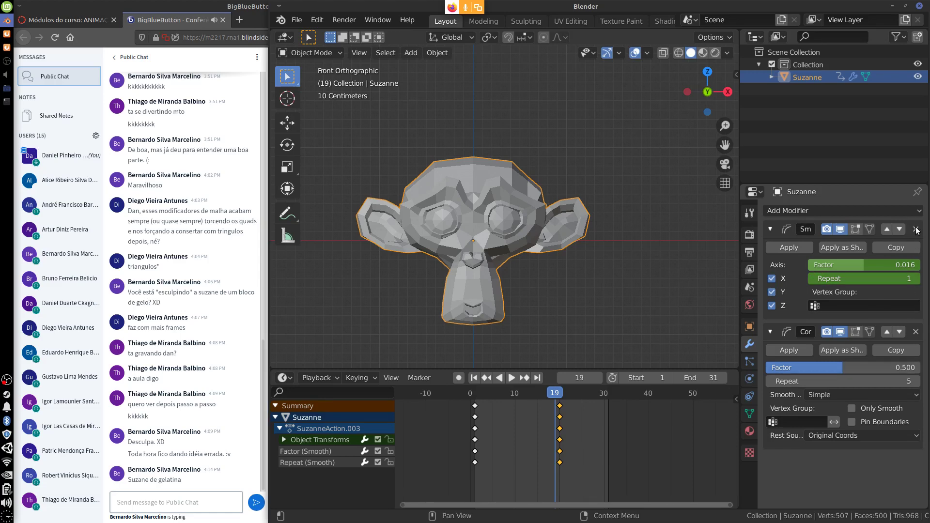
pyautogui.click(915, 229)
pyautogui.moveTo(882, 264); pyautogui.dragTo(900, 265)
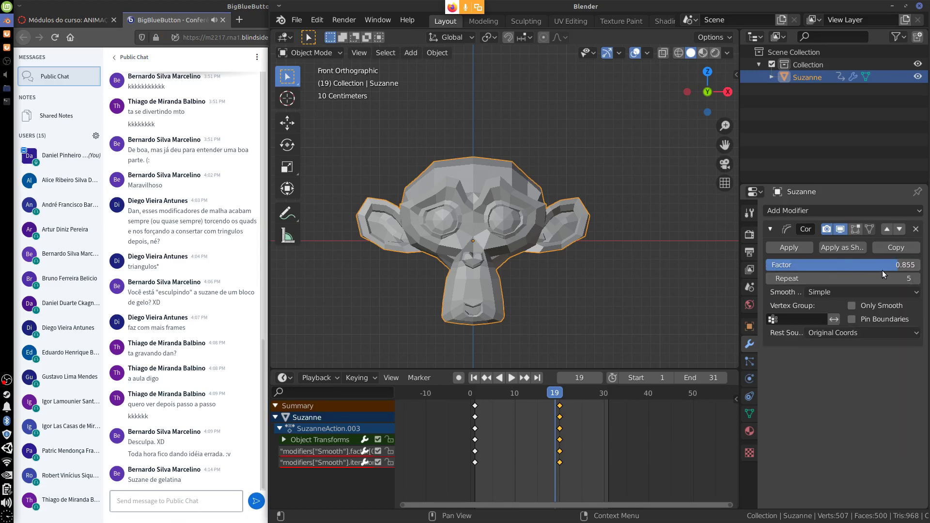
pyautogui.press('x')
pyautogui.click(557, 434)
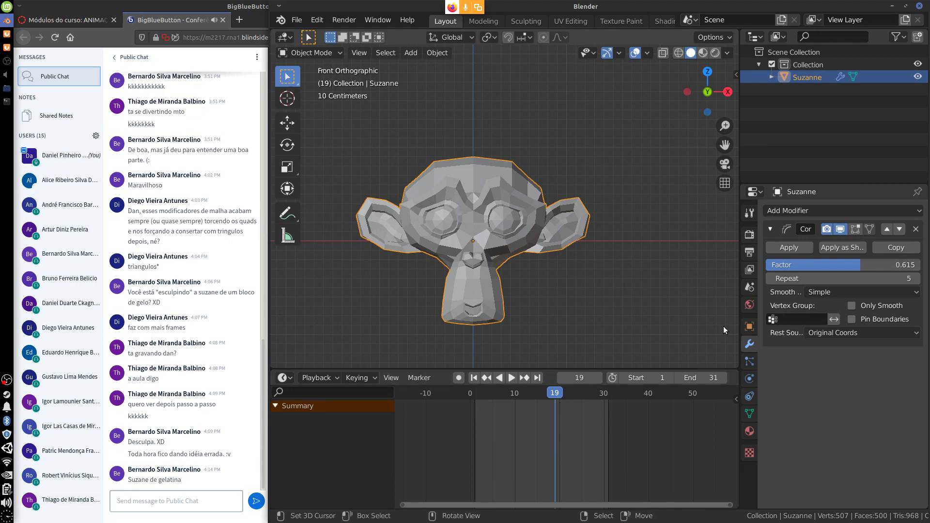
# - Set the Smooth Corrective modifier's Factor to 0.391, Repeat to 44 and smooth type to Length Weight
pyautogui.moveTo(854, 264)
pyautogui.mouseDown()
pyautogui.moveTo(805, 264)
pyautogui.moveTo(860, 278)
pyautogui.mouseUp()
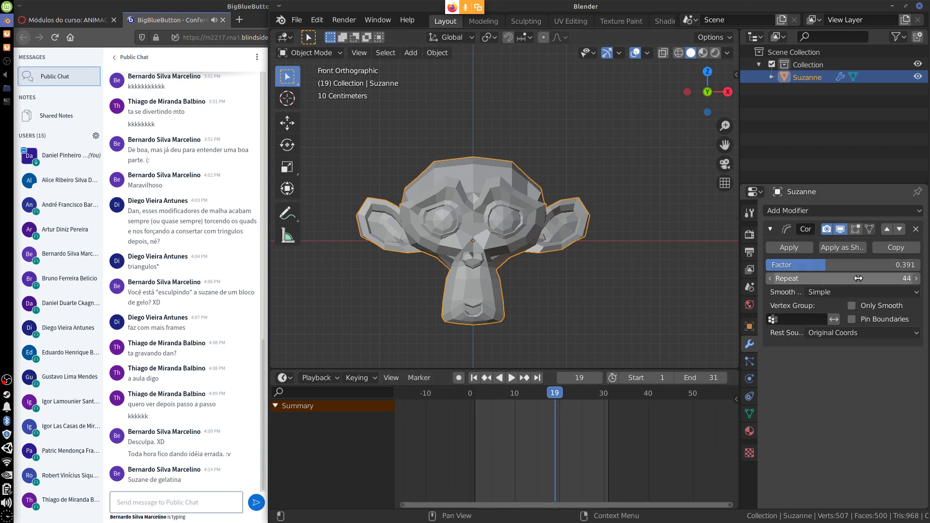
pyautogui.click(846, 291)
pyautogui.click(843, 321)
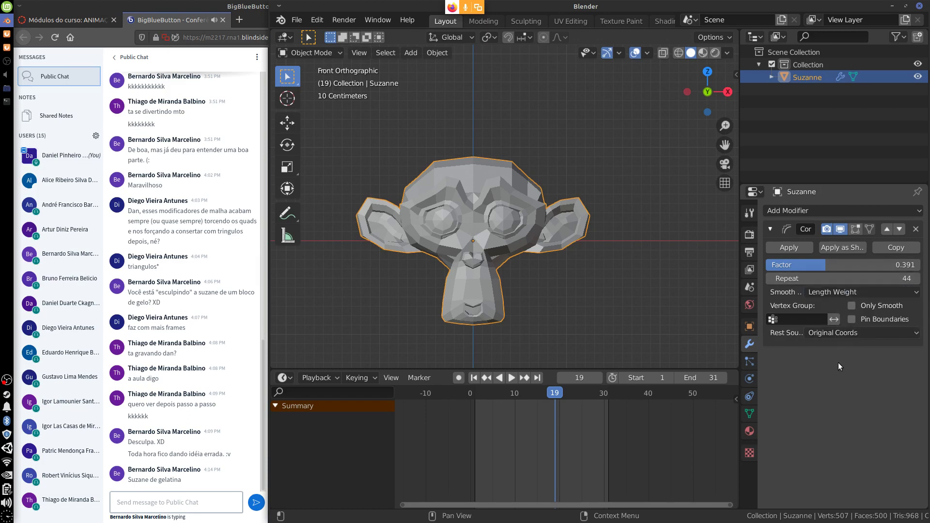
# - Replace the Smooth Corrective modifier with a Smooth Laplacian modifier using Factor 40.660, Border 17.410 and Repeat 2
pyautogui.click(915, 229)
pyautogui.click(874, 211)
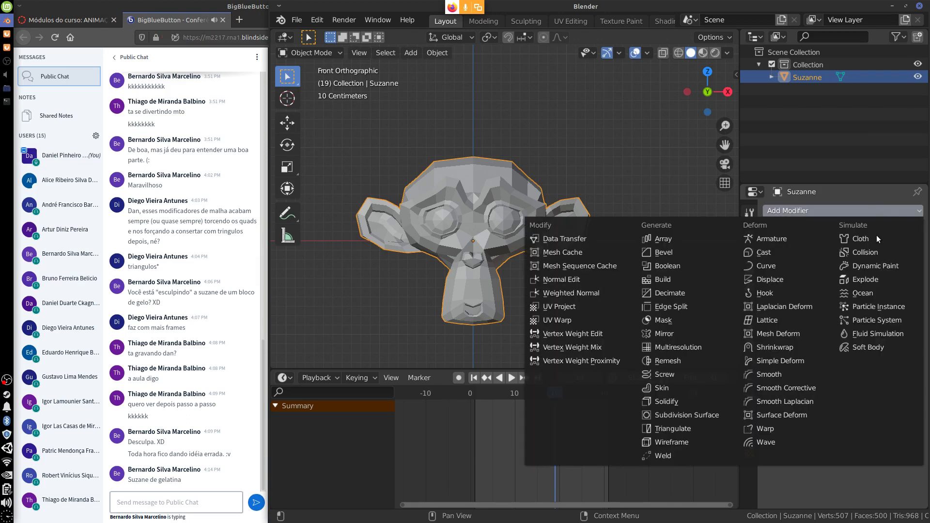
pyautogui.click(796, 404)
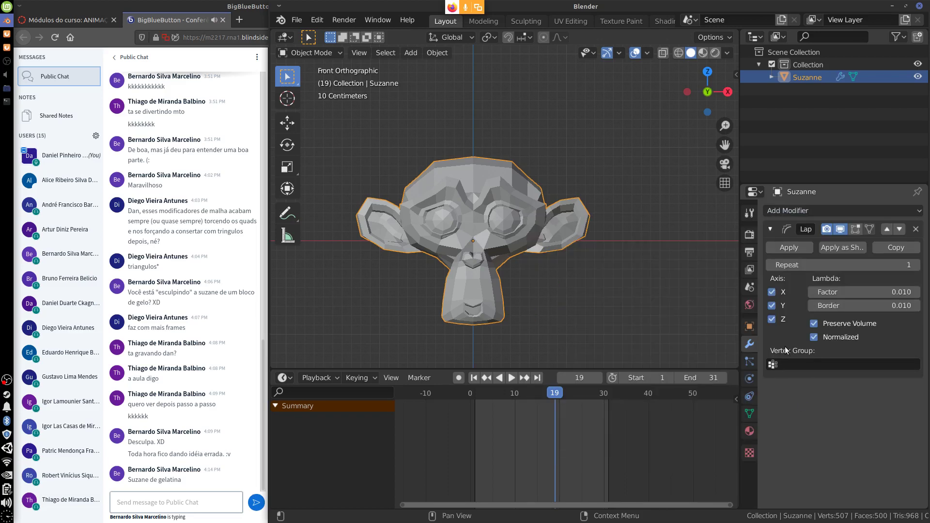
pyautogui.moveTo(898, 292); pyautogui.dragTo(916, 311)
pyautogui.moveTo(847, 308); pyautogui.dragTo(909, 265)
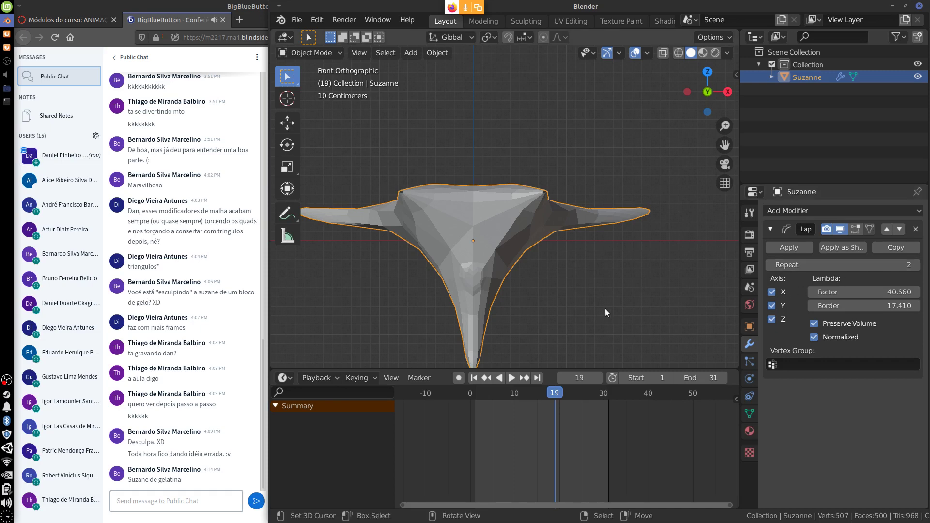
# - Turn off Preserve Volume for the Smooth Laplacian modifier
pyautogui.moveTo(619, 286); pyautogui.dragTo(594, 351, button='middle')
pyautogui.press('KP_1')
pyautogui.moveTo(627, 293); pyautogui.dragTo(588, 298, button='middle')
pyautogui.press('KP_1')
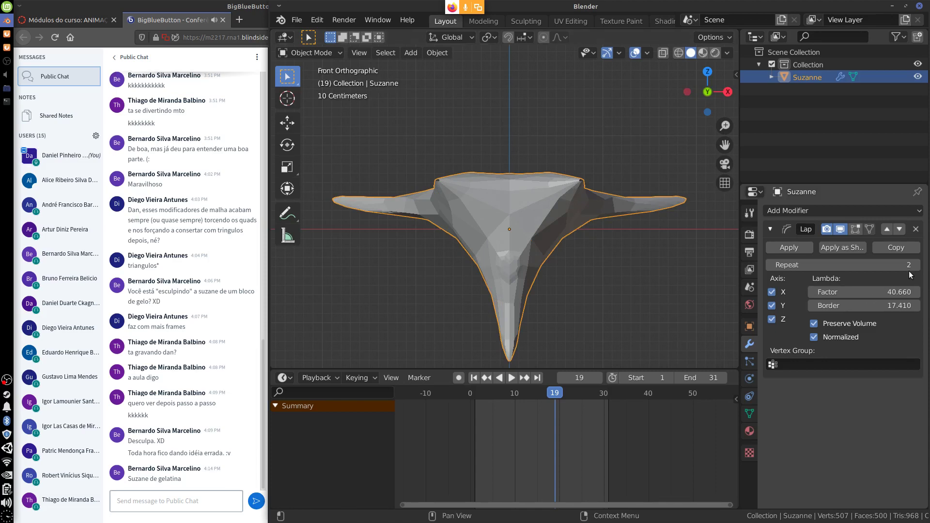
pyautogui.click(813, 325)
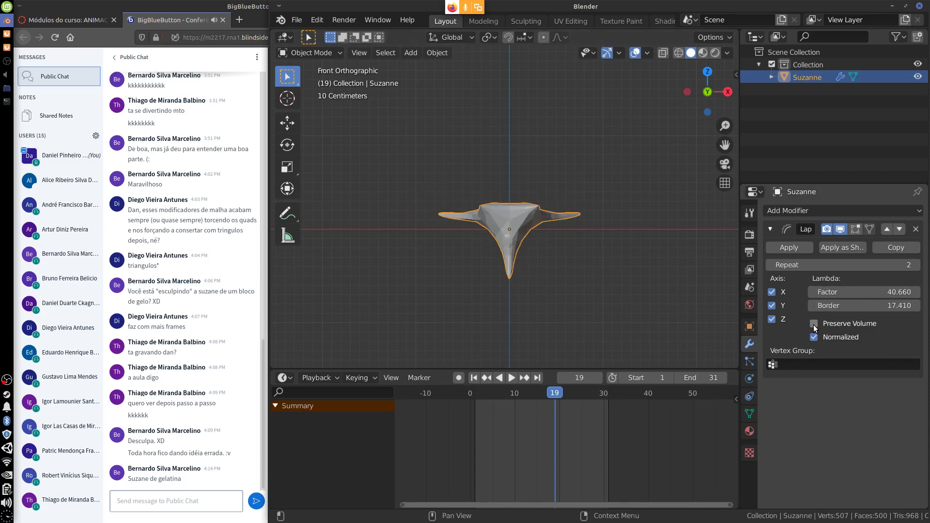
pyautogui.click(813, 325)
pyautogui.click(813, 323)
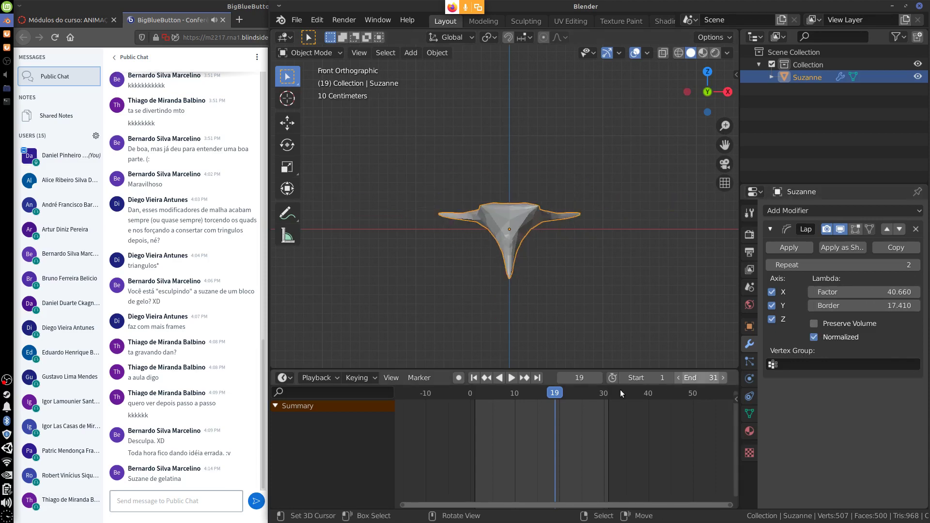
# - Go to frame 1 and set the Smooth Laplacian Lambda Factor to 56.910 and Border to 29.310
pyautogui.moveTo(619, 389); pyautogui.dragTo(475, 438)
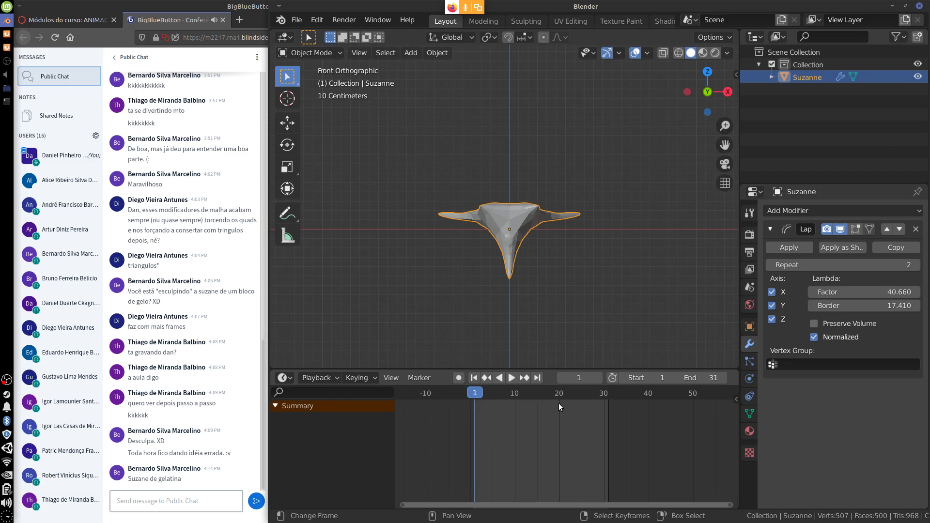
pyautogui.moveTo(845, 292); pyautogui.dragTo(833, 294)
pyautogui.moveTo(874, 293); pyautogui.dragTo(905, 292)
pyautogui.moveTo(831, 310)
pyautogui.mouseDown()
pyautogui.moveTo(853, 308)
pyautogui.moveTo(838, 305)
pyautogui.mouseUp()
# - Raise the Smooth Laplacian modifier's Repeat to 22
pyautogui.click(916, 265)
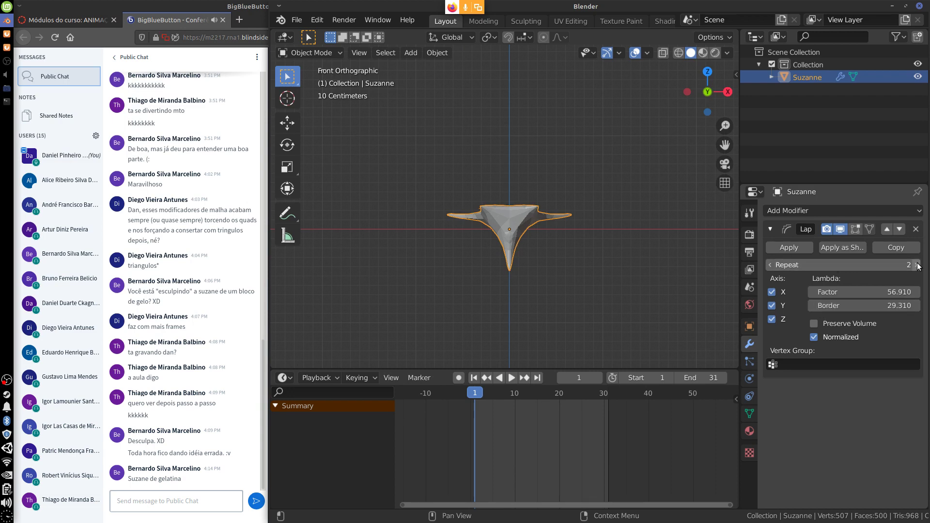
pyautogui.click(916, 265)
pyautogui.click(916, 265)
pyautogui.click(915, 265)
pyautogui.keyDown('shift'); pyautogui.scroll(3, 586, 313); pyautogui.keyUp('shift')
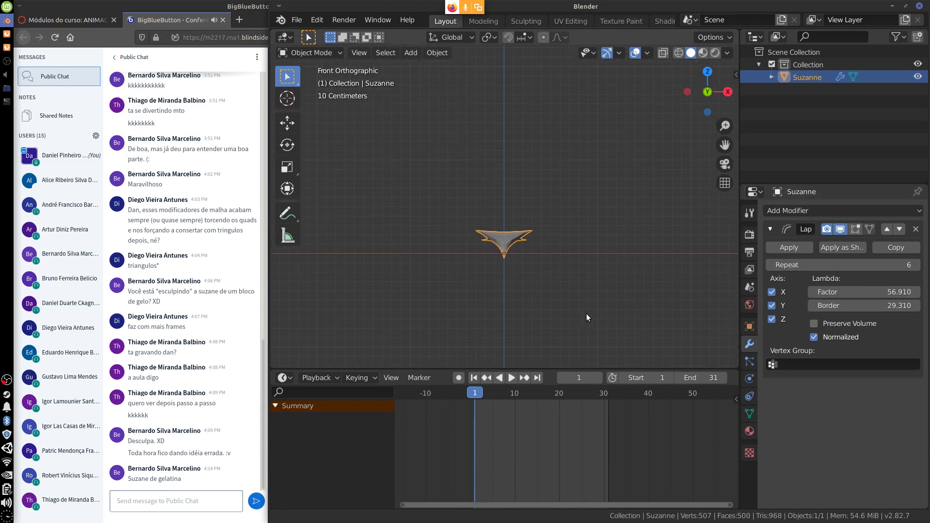
pyautogui.scroll(3, 588, 308)
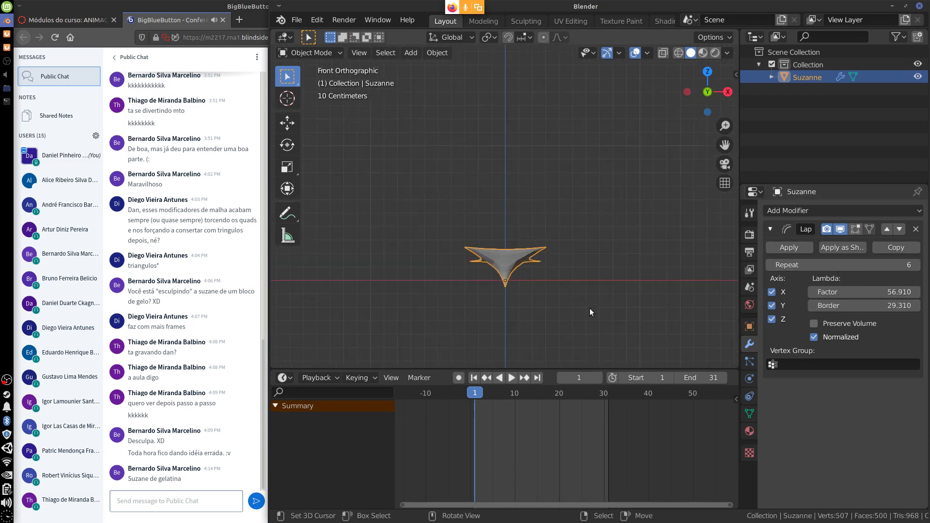
pyautogui.click(916, 264)
pyautogui.click(916, 265)
pyautogui.click(917, 265)
pyautogui.click(916, 265)
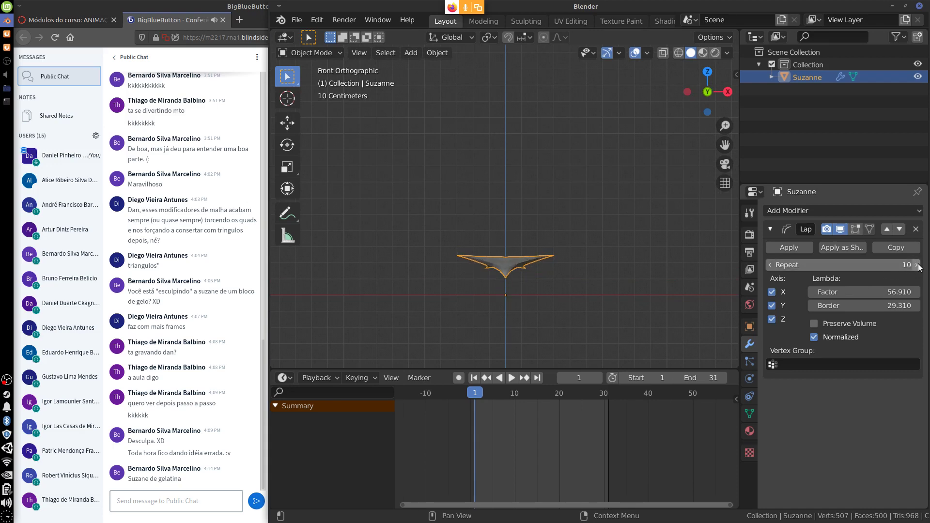
pyautogui.click(917, 265)
pyautogui.click(917, 265)
pyautogui.click(917, 265)
pyautogui.click(916, 265)
pyautogui.click(917, 265)
pyautogui.click(917, 265)
pyautogui.click(916, 265)
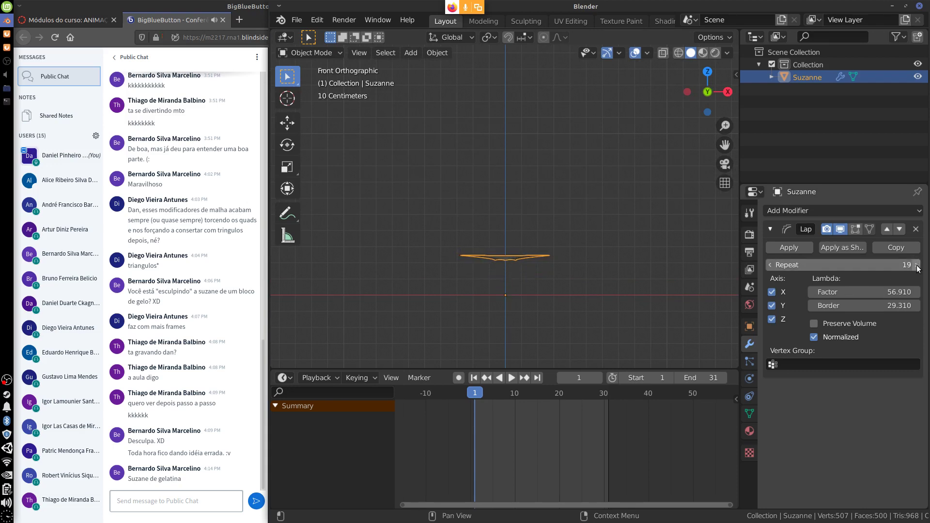
pyautogui.click(916, 265)
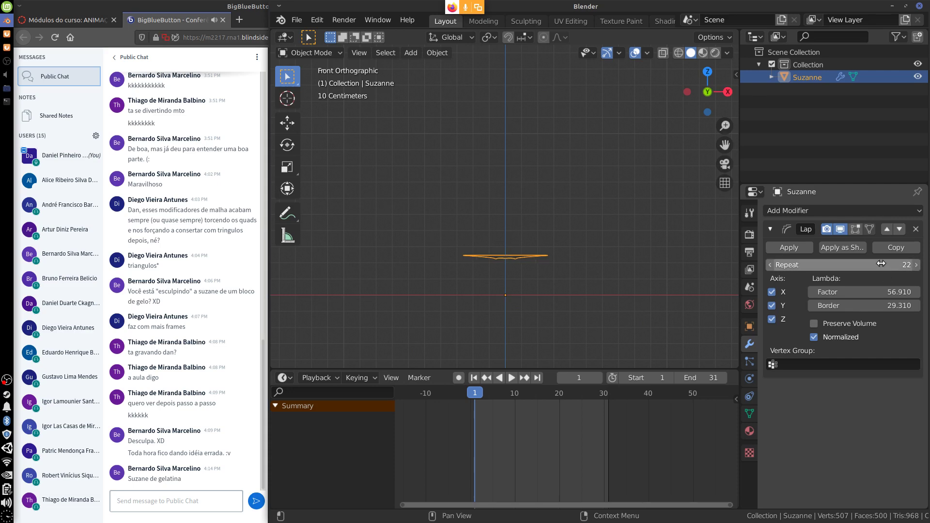
# - Keyframe the Smooth Laplacian modifier's Repeat, Lambda Factor and Lambda Border values at frame 1
pyautogui.press('i')
pyautogui.press('i')
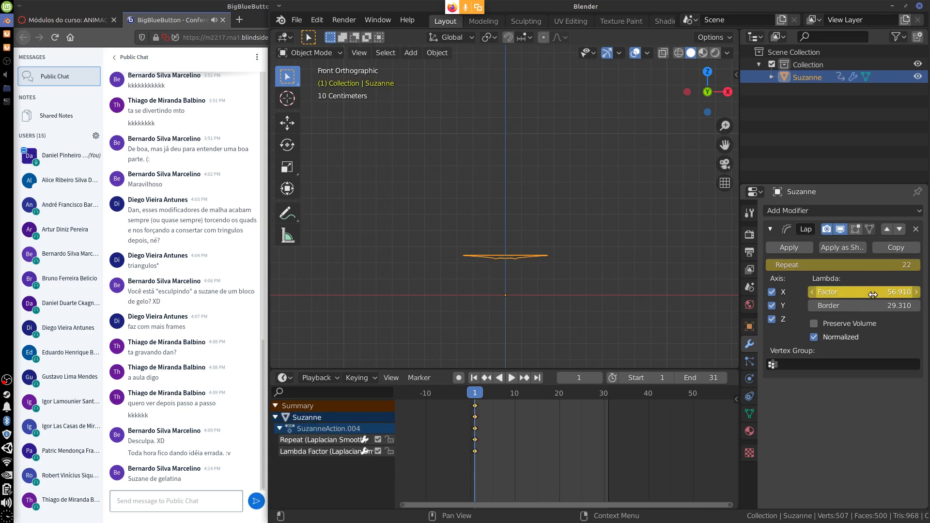
pyautogui.press('i')
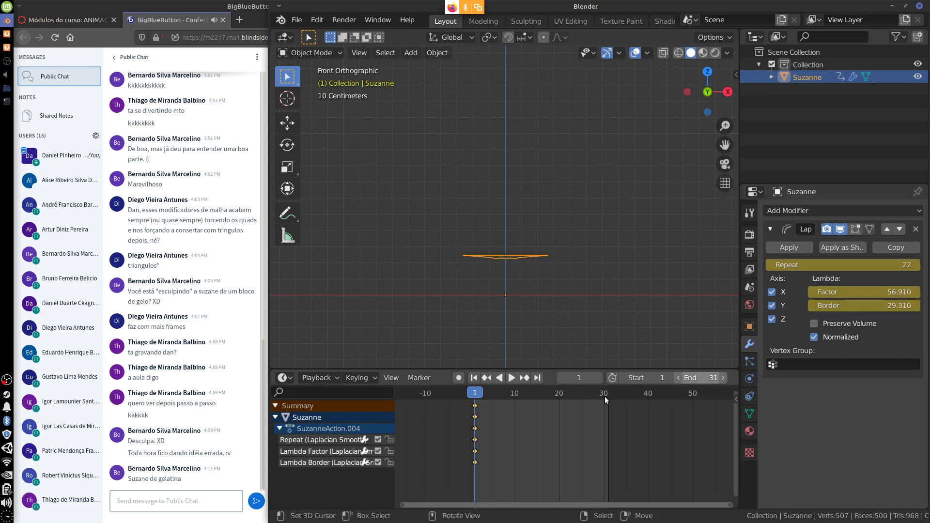
# - Go to frame 30 and set the Smooth Laplacian Repeat to 1, Lambda Factor to 0 and Lambda Border to 0
pyautogui.moveTo(479, 436); pyautogui.dragTo(604, 442)
pyautogui.click(873, 264)
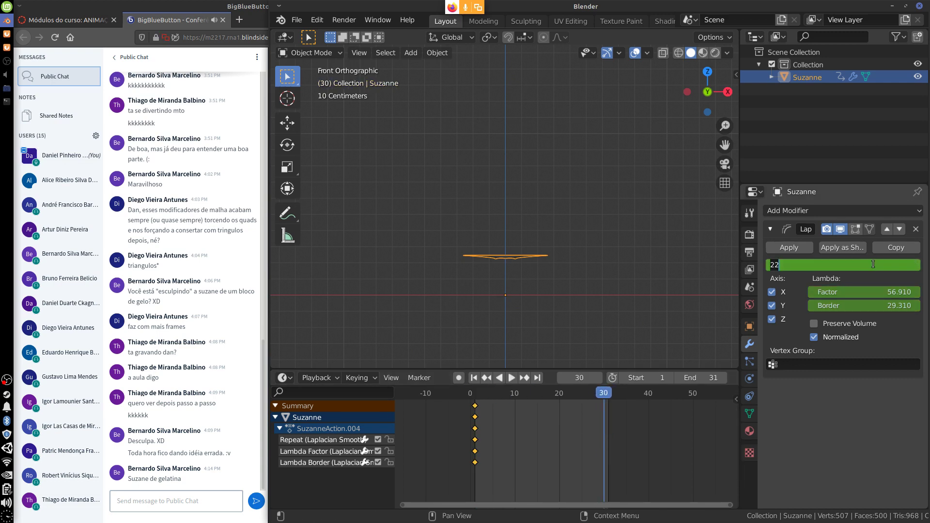
pyautogui.write('1')
pyautogui.press('Return')
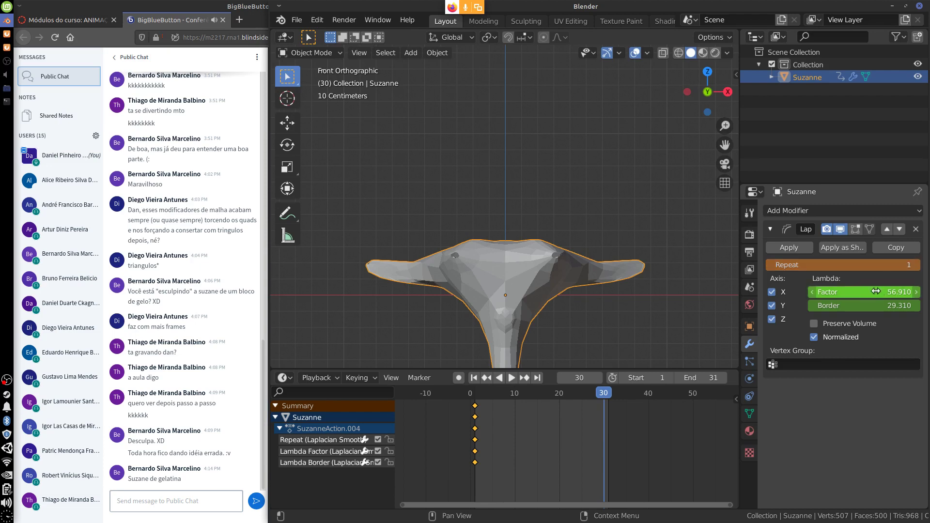
pyautogui.click(896, 291)
pyautogui.write('0')
pyautogui.press('Return')
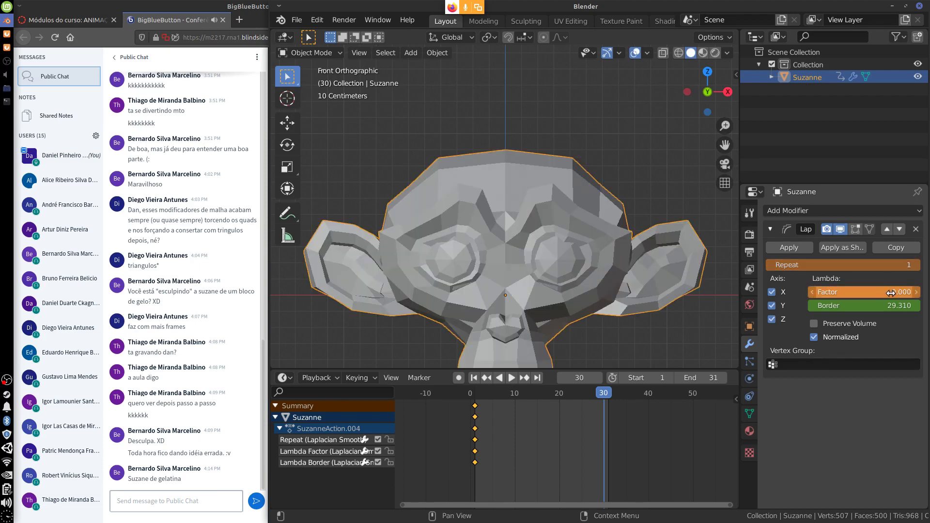
pyautogui.click(892, 305)
pyautogui.write('0')
pyautogui.press('Return')
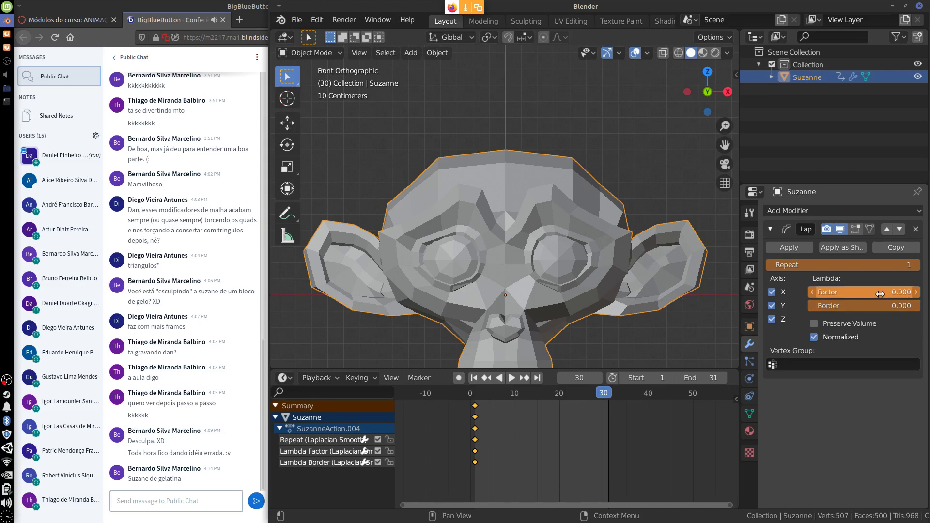
# - Keyframe the Smooth Laplacian Repeat, Lambda Factor and Lambda Border at frame 30
pyautogui.press('i')
pyautogui.press('i')
pyautogui.press('i')
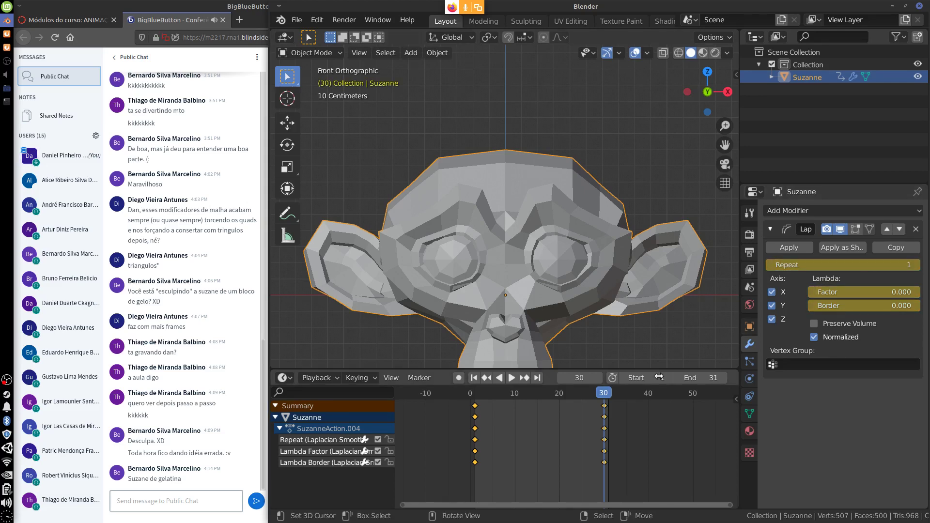
# - Play back the Smooth Laplacian animation from frame 0 to examine how Suzanne's shape changes, and stop the playback
pyautogui.moveTo(603, 393); pyautogui.dragTo(470, 421)
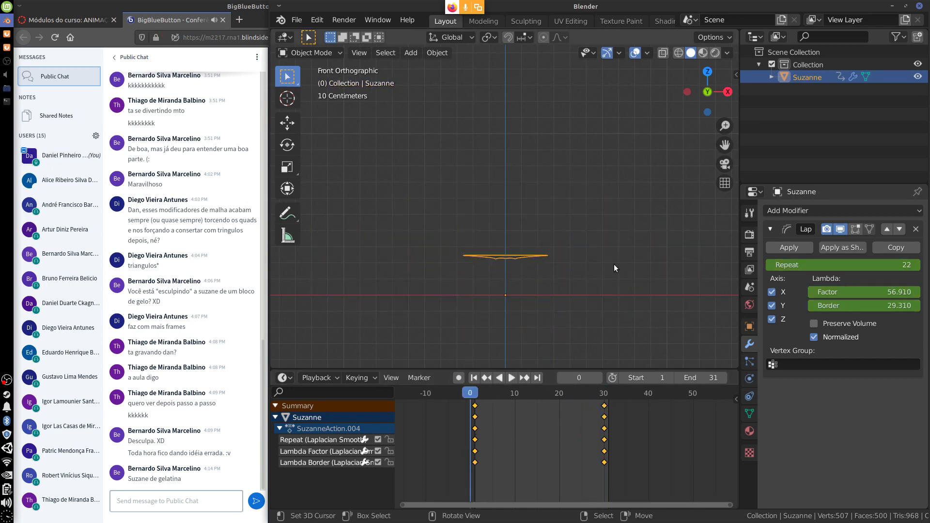
pyautogui.scroll(-4, 630, 256)
pyautogui.keyDown('shift'); pyautogui.moveTo(617, 263); pyautogui.dragTo(641, 205, button='middle'); pyautogui.keyUp('shift')
pyautogui.press('space')
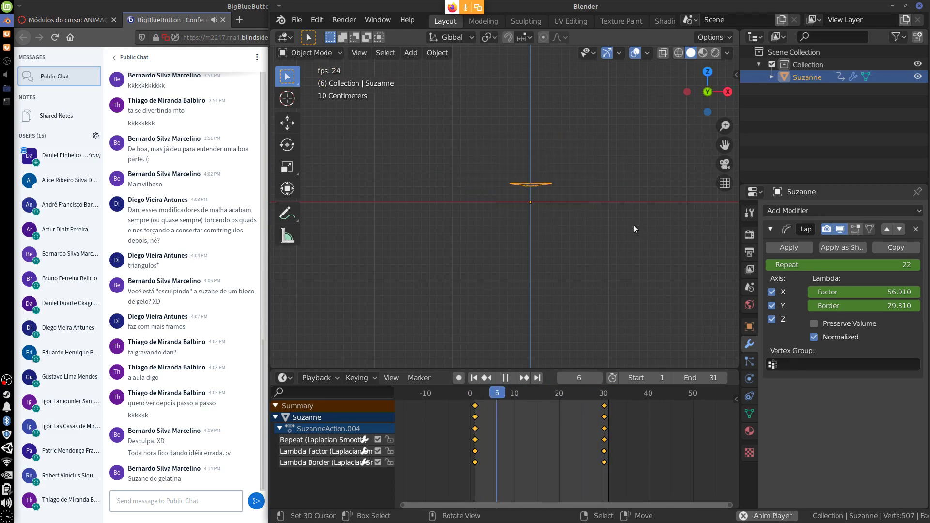
pyautogui.scroll(4, 622, 213)
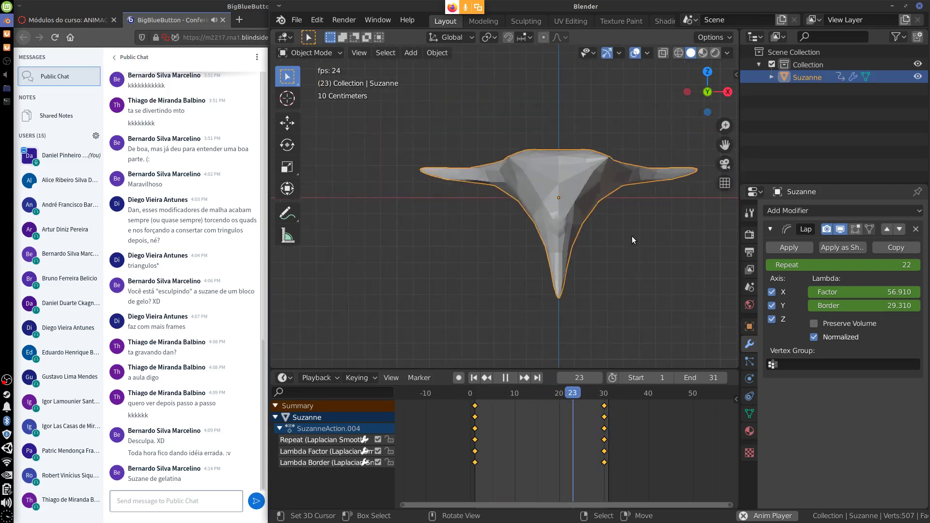
pyautogui.scroll(-2, 632, 240)
pyautogui.keyDown('shift'); pyautogui.moveTo(649, 240); pyautogui.dragTo(589, 263, button='middle'); pyautogui.keyUp('shift')
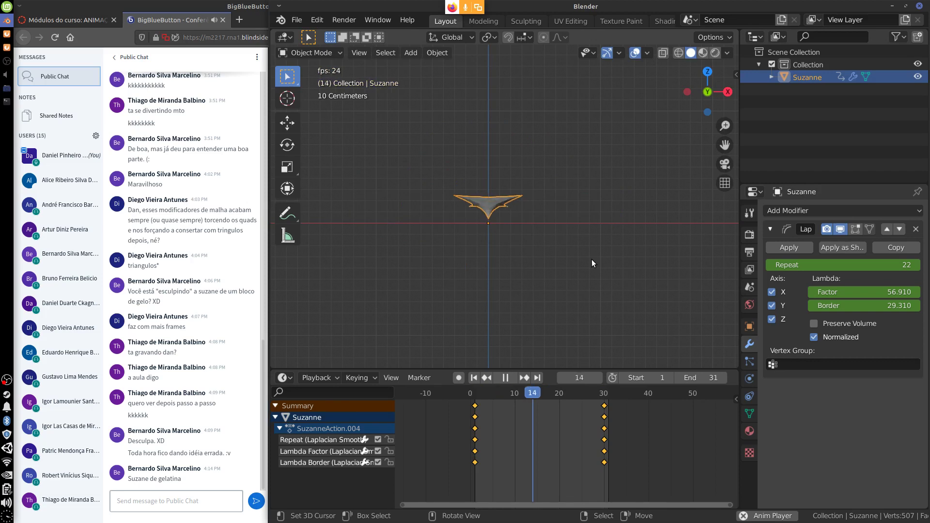
pyautogui.press('Escape')
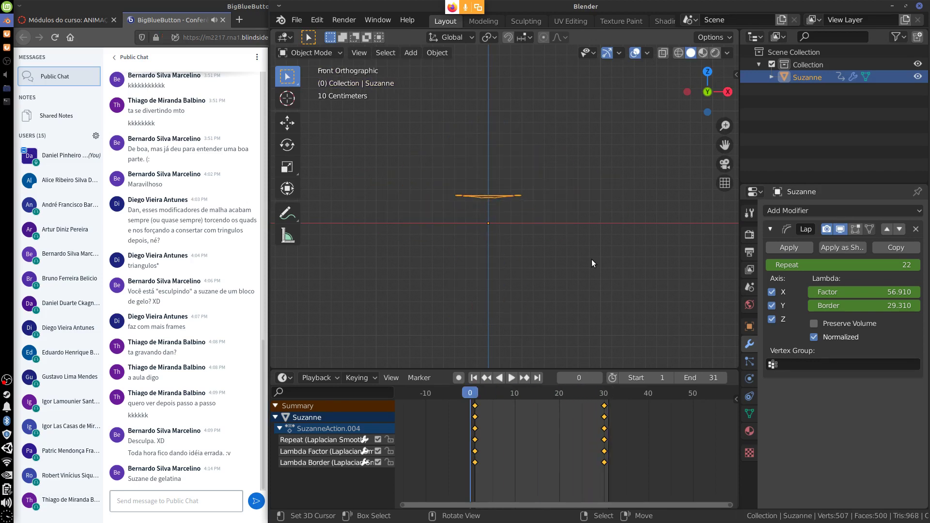
pyautogui.press('space')
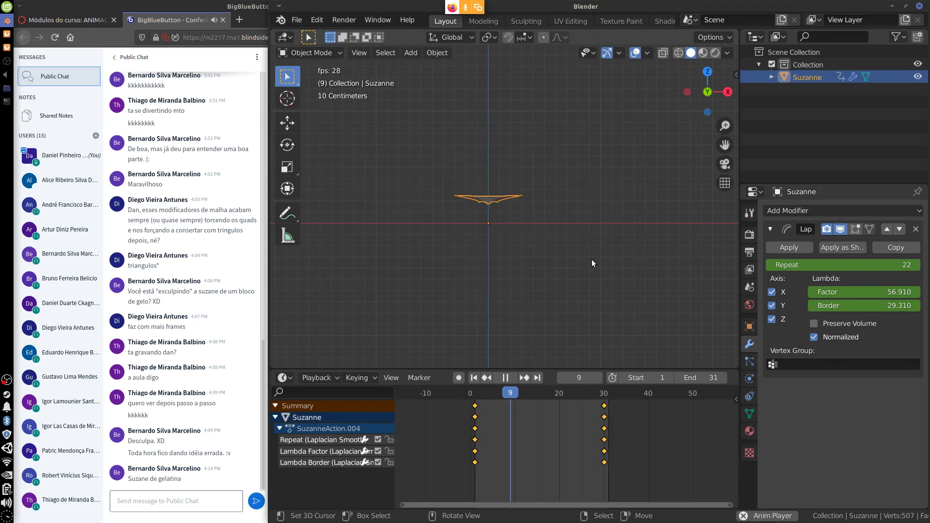
pyautogui.press('Escape')
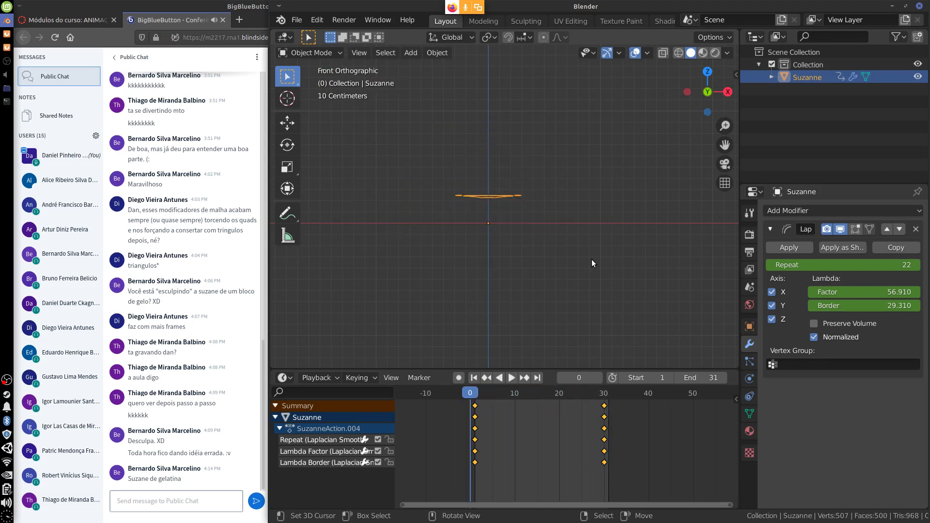
# - Remove the Smooth Laplacian modifier from Suzanne and delete its remaining keyframes
pyautogui.click(915, 229)
pyautogui.press('x')
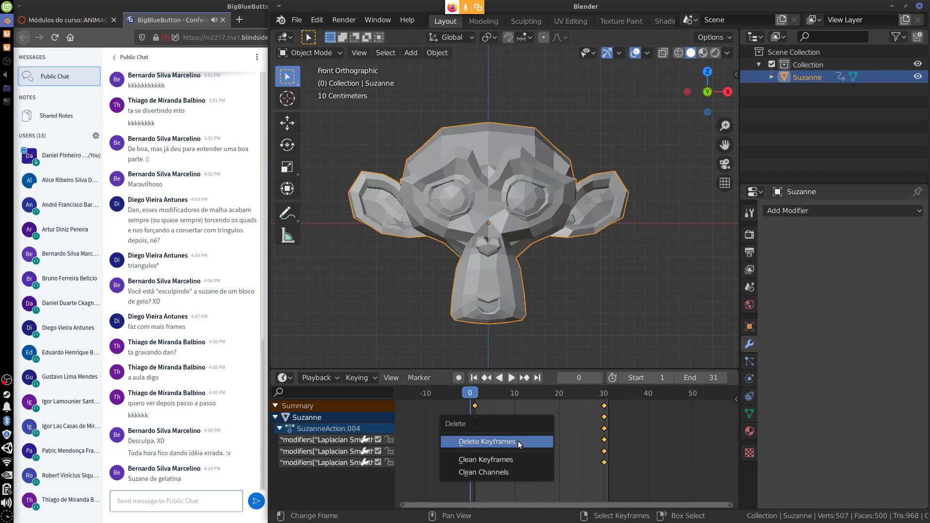
pyautogui.click(516, 443)
# - Add a Surface Deform modifier to Suzanne and reset the 3D cursor to the world origin
pyautogui.click(818, 212)
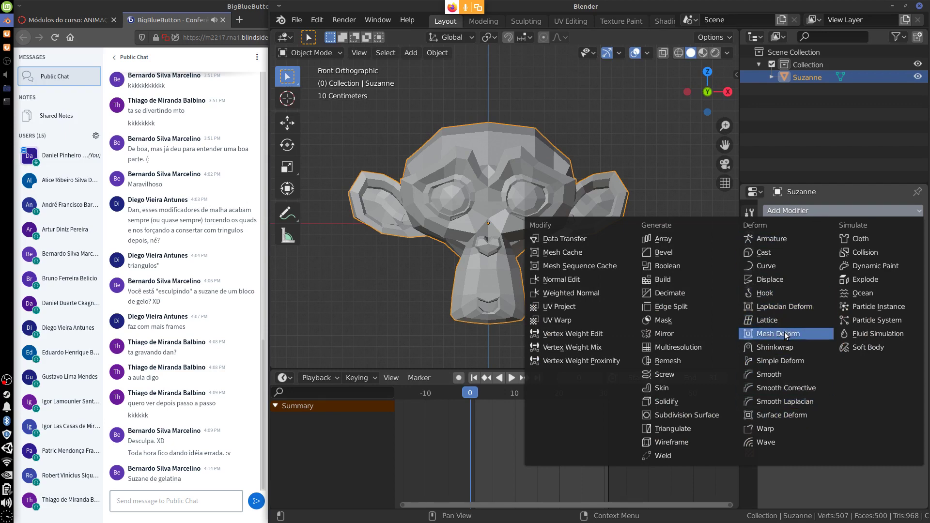
pyautogui.click(798, 416)
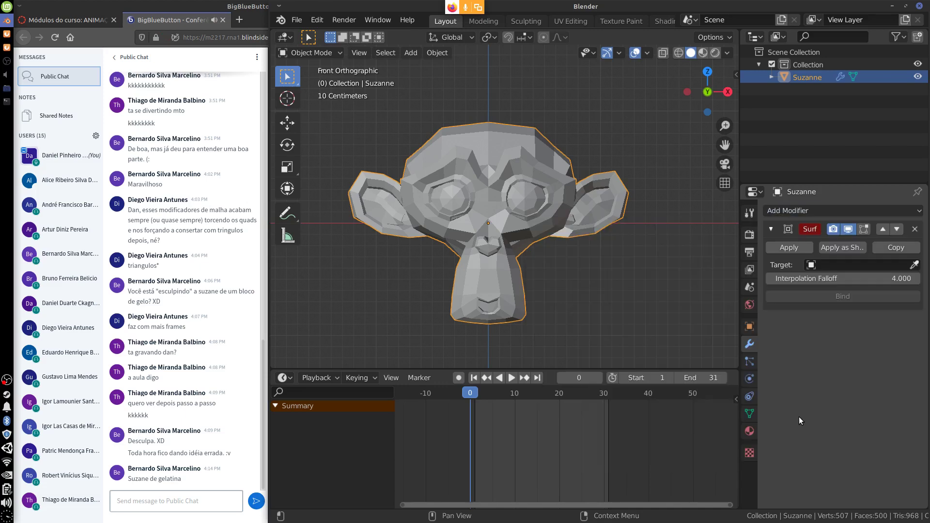
pyautogui.scroll(-4, 599, 268)
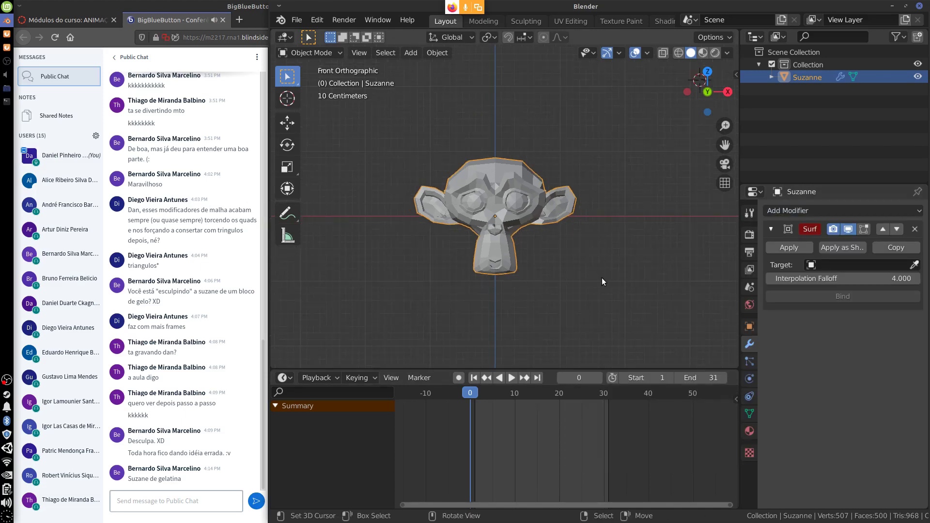
pyautogui.hotkey('shift', 'c')
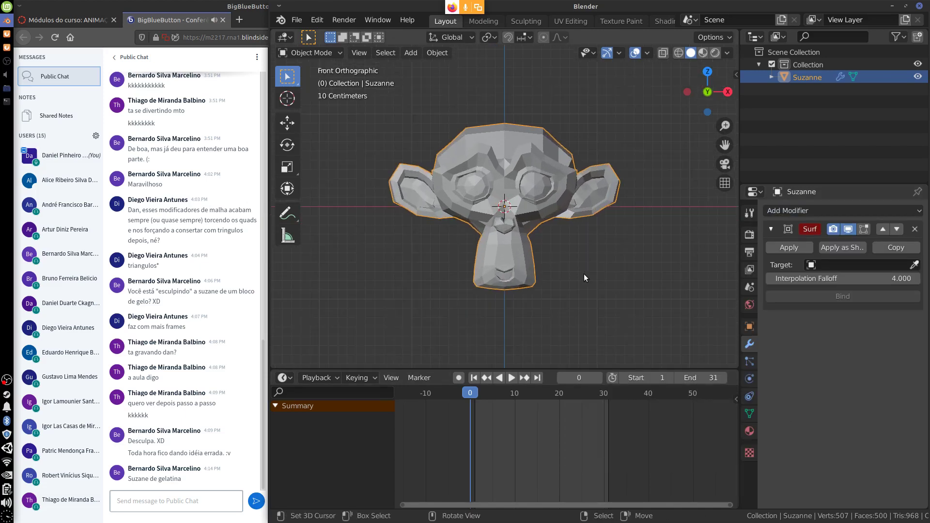
pyautogui.hotkey('shift', 'a')
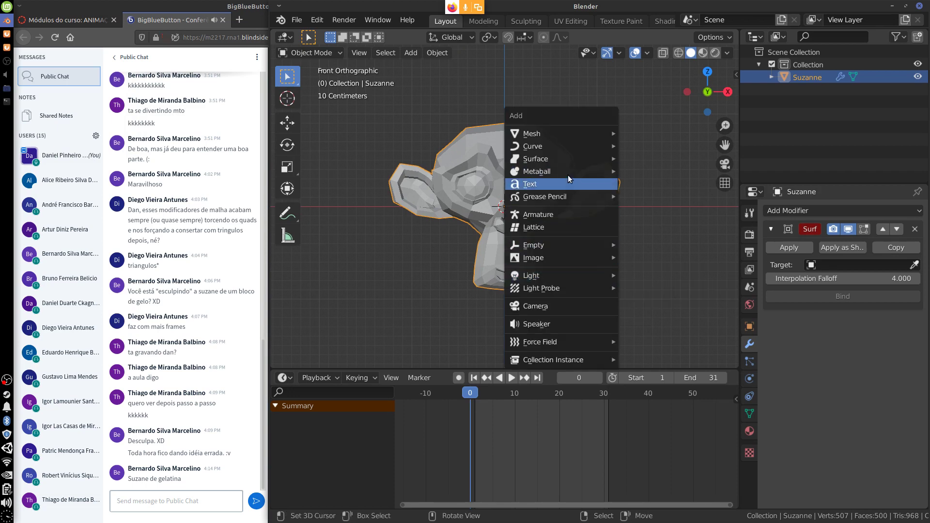
pyautogui.moveTo(573, 158)
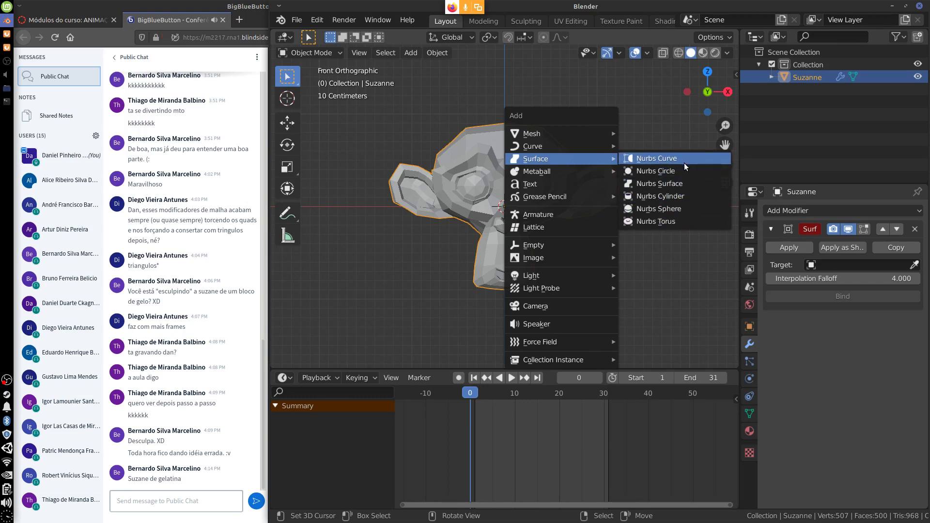
pyautogui.click(678, 197)
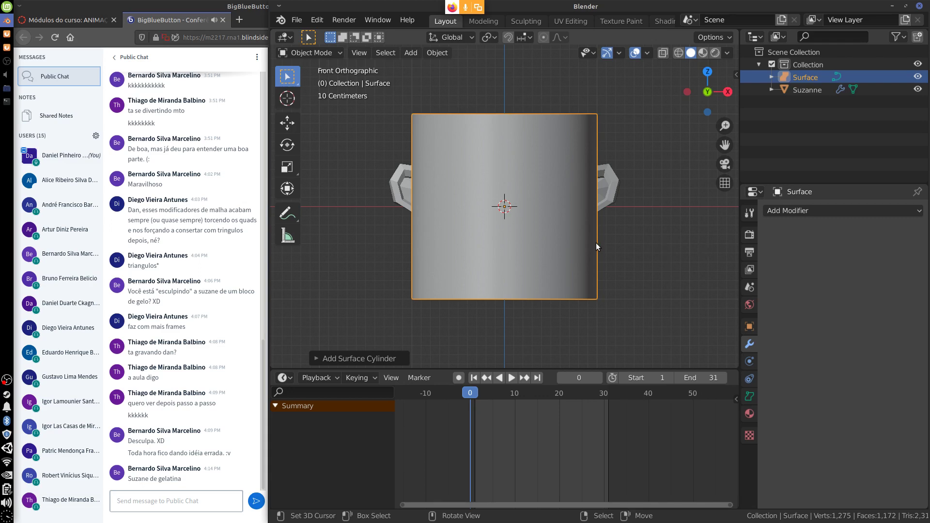
pyautogui.hotkey('ctrl', 'z')
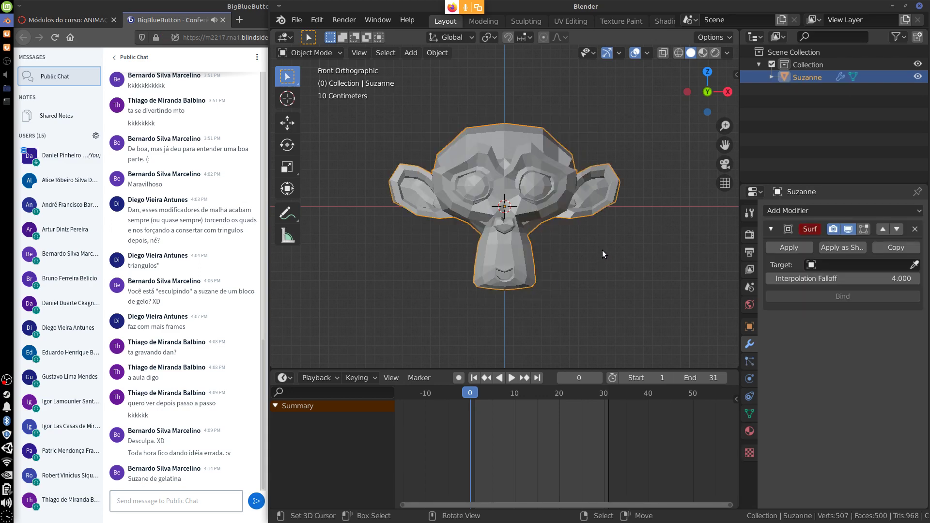
# - Add a NURBS surface sphere at the 3D cursor and scale it up until it encloses Suzanne's whole head
pyautogui.hotkey('shift', 'a')
pyautogui.moveTo(602, 246)
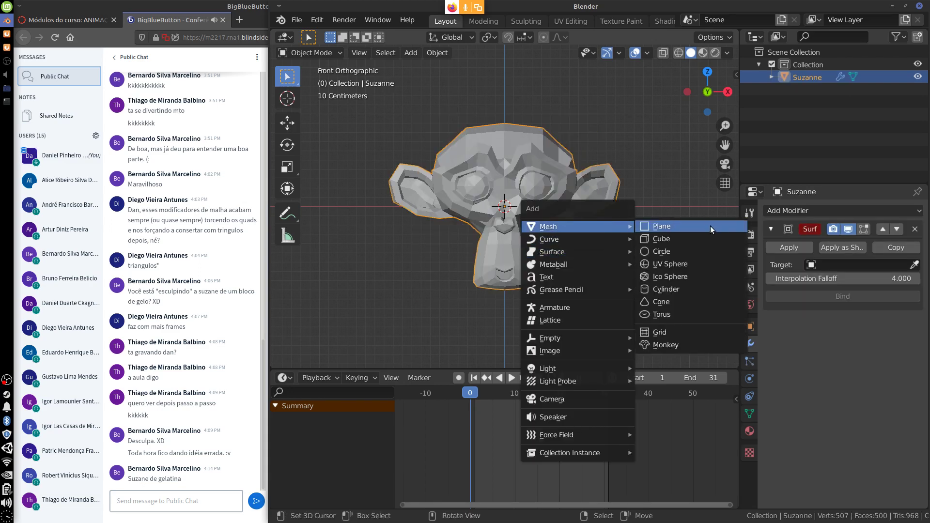
pyautogui.moveTo(606, 264)
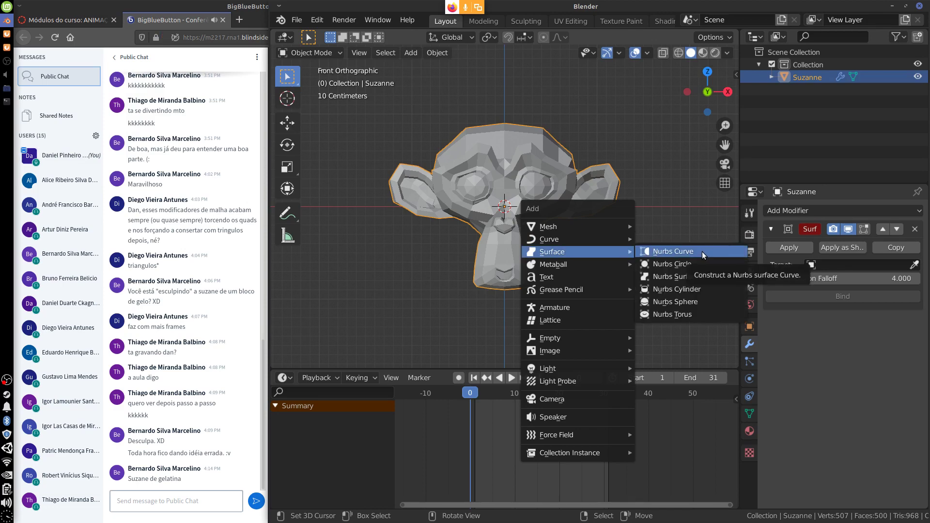
pyautogui.click(690, 303)
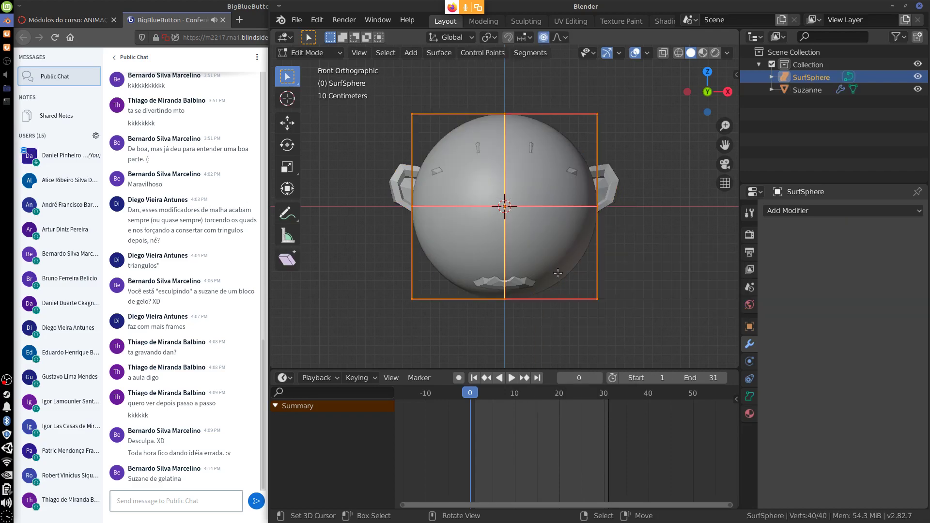
pyautogui.press('s')
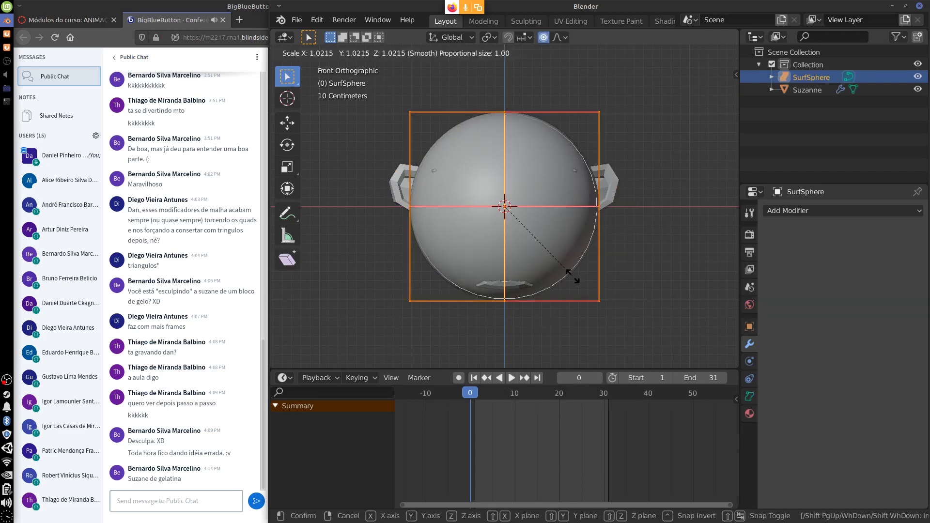
pyautogui.click(618, 285)
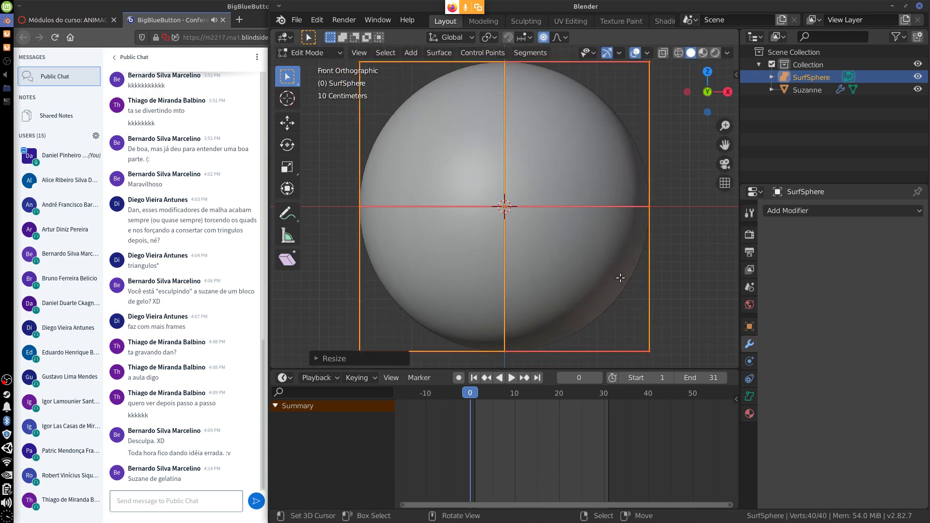
# - Hide the NURBS sphere, return to Object Mode and select Suzanne
pyautogui.scroll(-3, 619, 277)
pyautogui.moveTo(623, 261); pyautogui.dragTo(597, 346, button='middle')
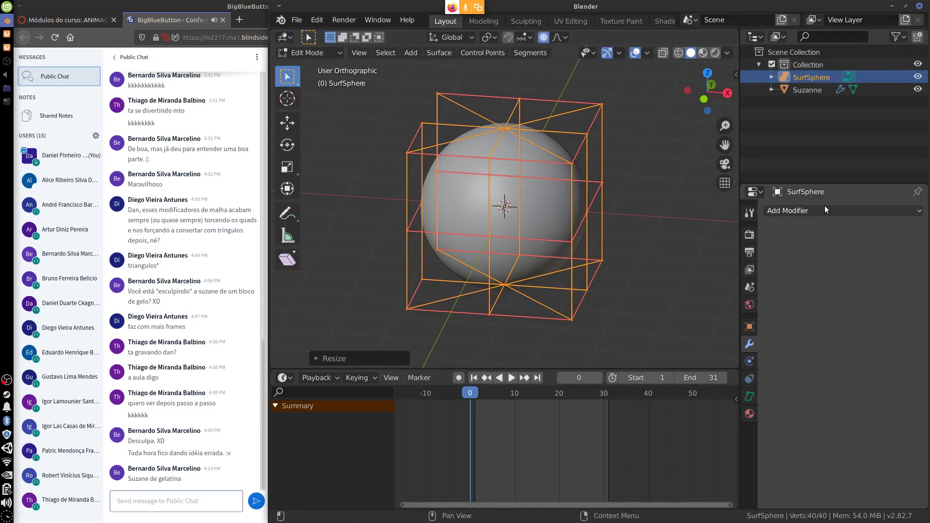
pyautogui.click(918, 76)
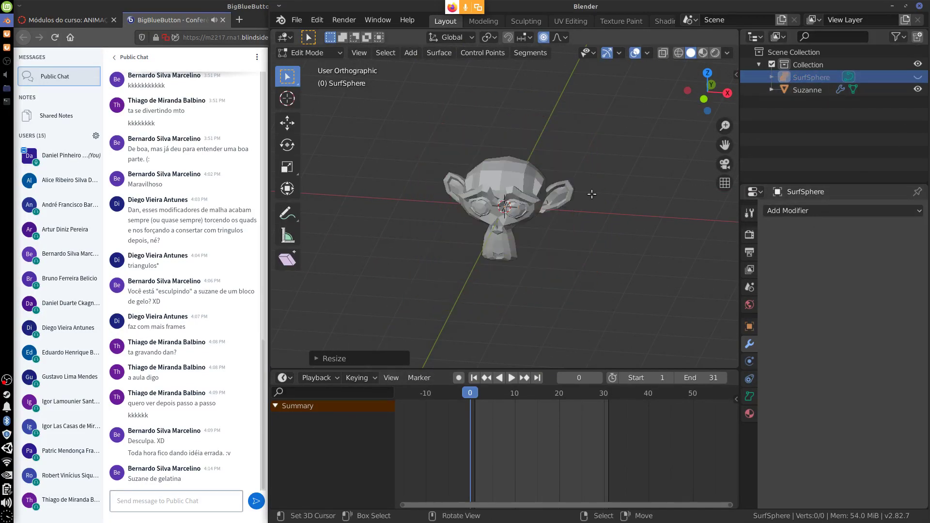
pyautogui.press('Tab')
pyautogui.click(526, 199)
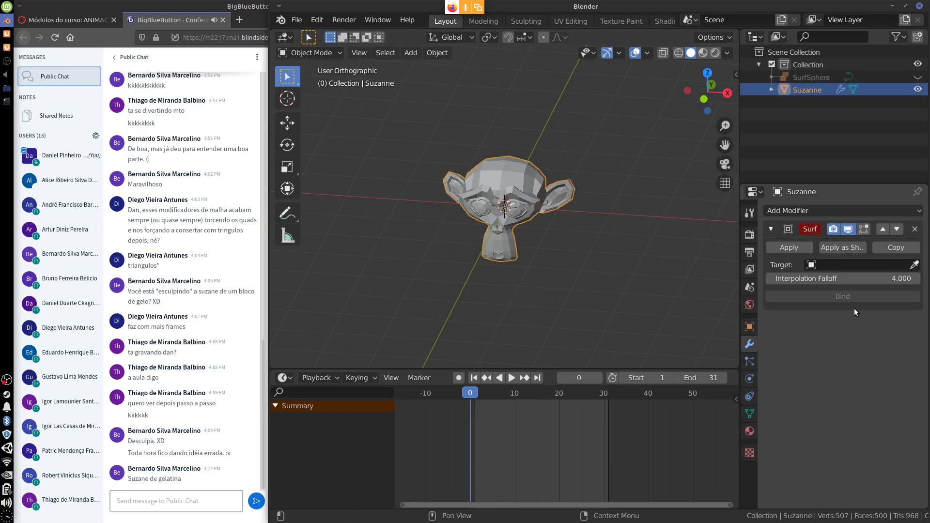
# - Unhide the NURBS sphere, try to choose a target for Suzanne's Surface Deform modifier, and select the sphere
pyautogui.click(833, 266)
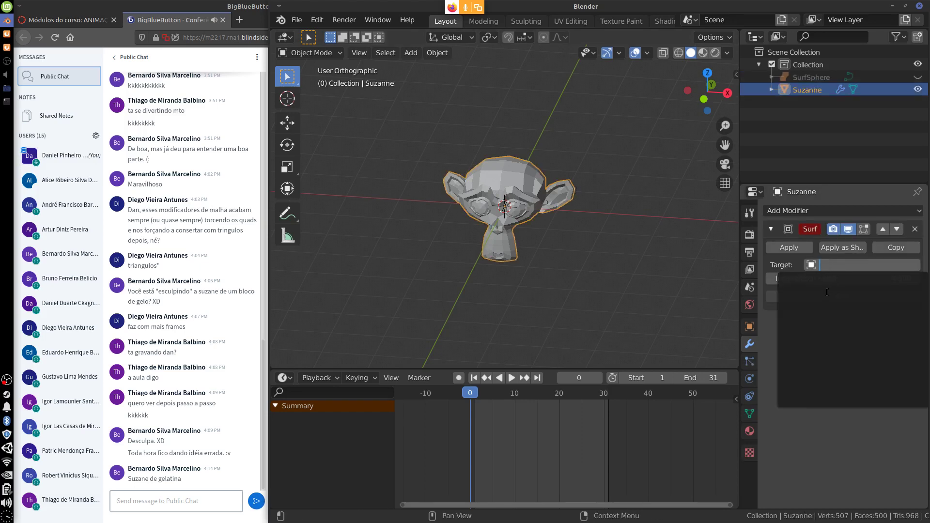
pyautogui.press('Escape')
pyautogui.click(918, 77)
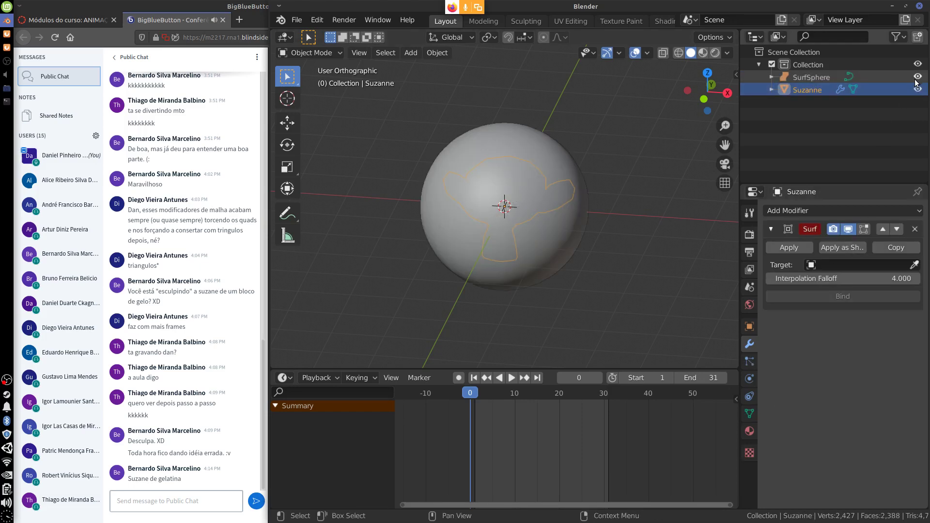
pyautogui.click(841, 265)
pyautogui.press('Escape')
pyautogui.click(843, 264)
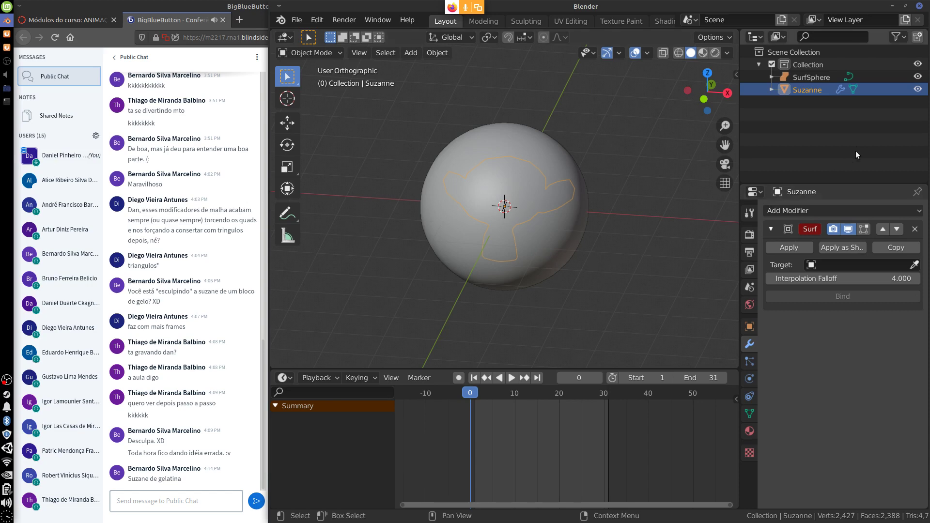
pyautogui.click(533, 265)
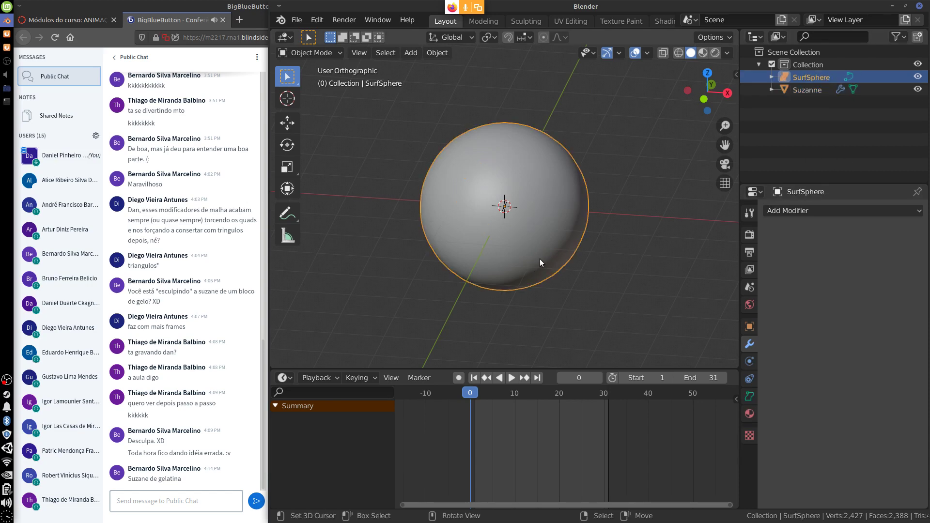
# - Delete the NURBS surface sphere and add a Nurbs Curve at the 3D cursor
pyautogui.press('Delete')
pyautogui.hotkey('shift', 'a')
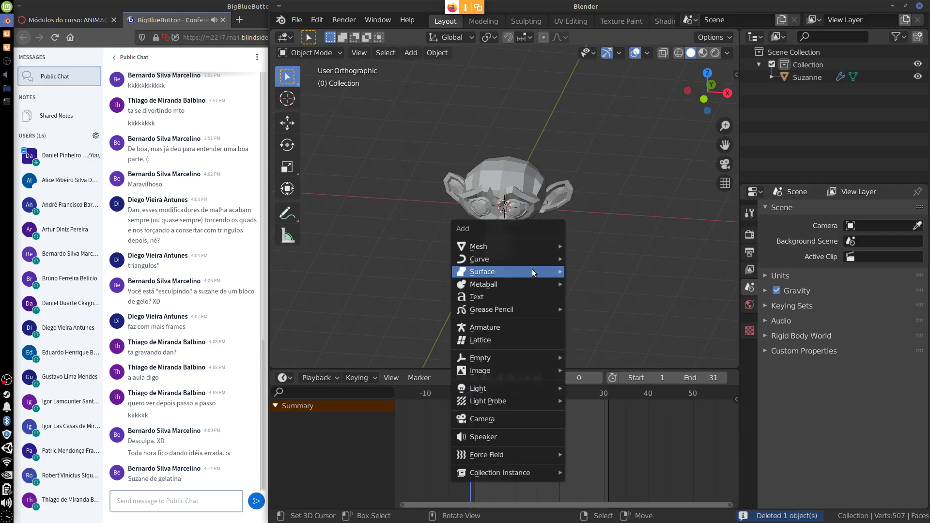
pyautogui.moveTo(533, 256)
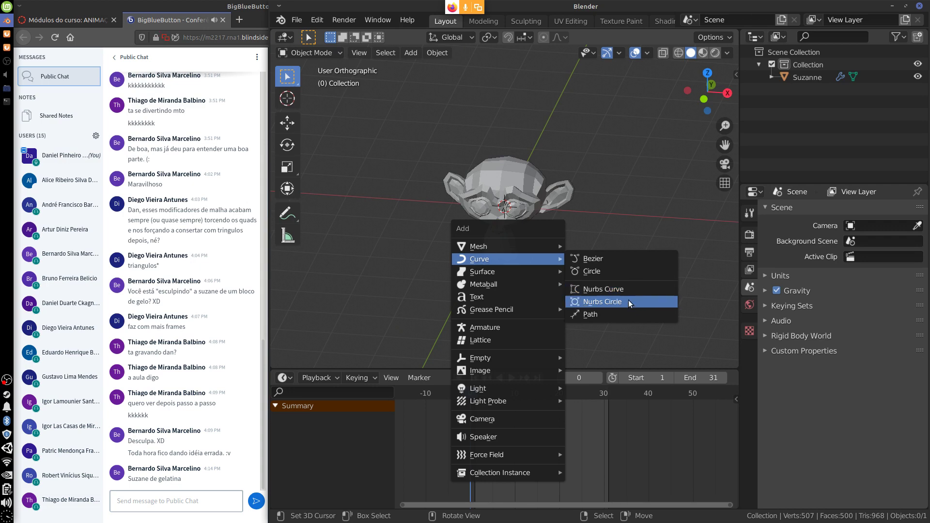
pyautogui.moveTo(549, 269)
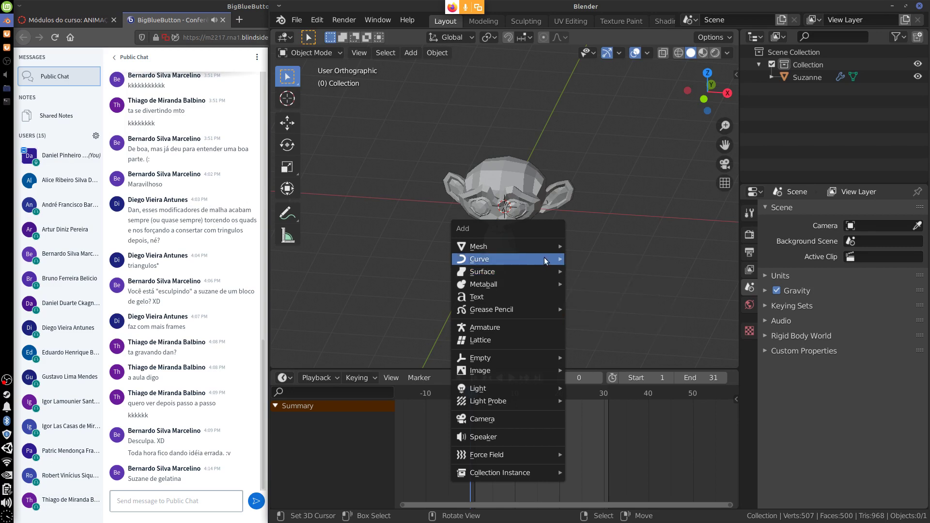
pyautogui.click(632, 289)
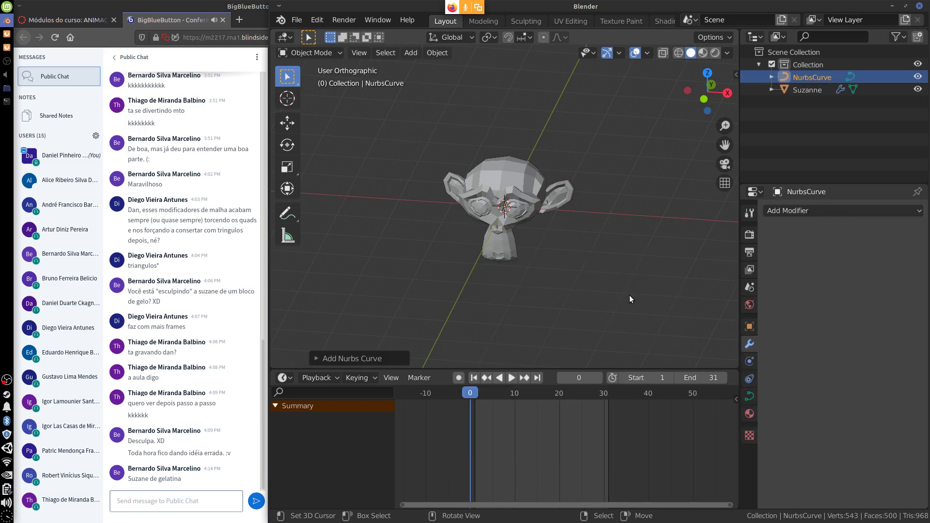
# - Select Suzanne, try to choose a target for the Surface Deform modifier, and remove the modifier from her
pyautogui.click(818, 212)
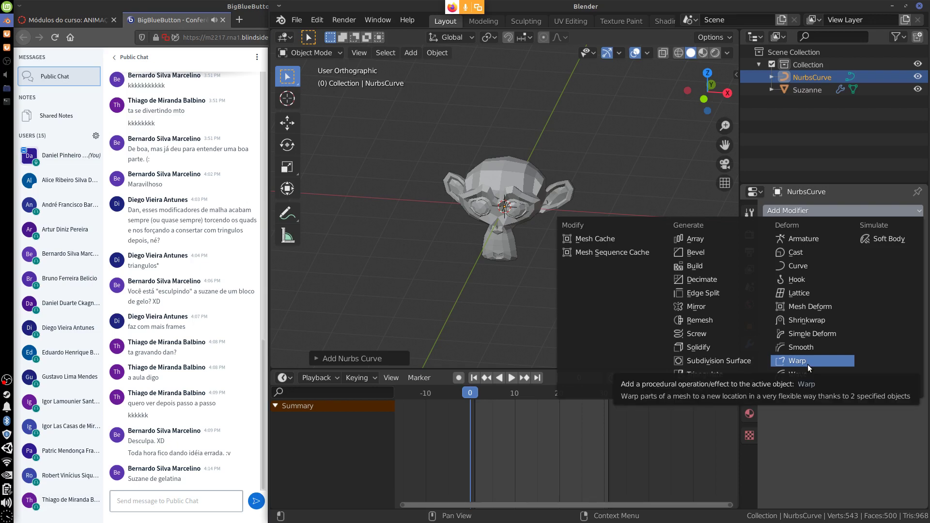
pyautogui.click(516, 173)
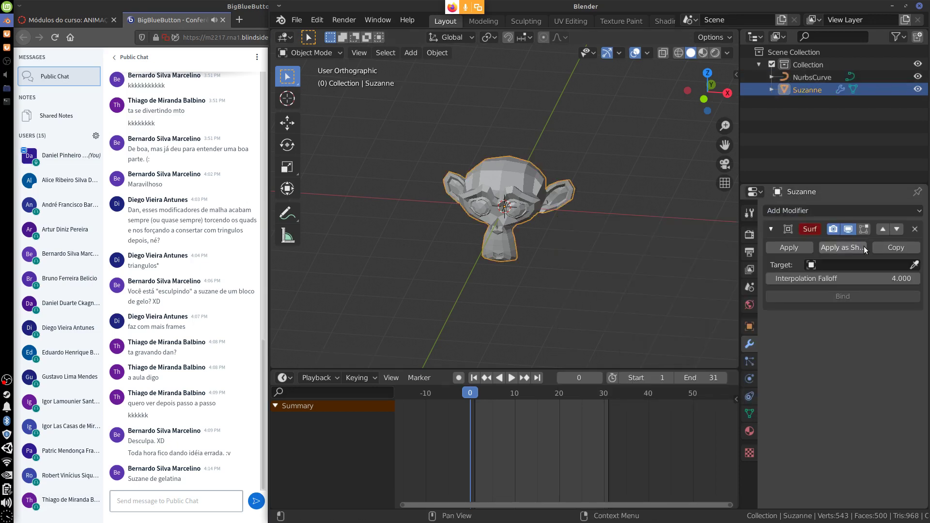
pyautogui.click(881, 265)
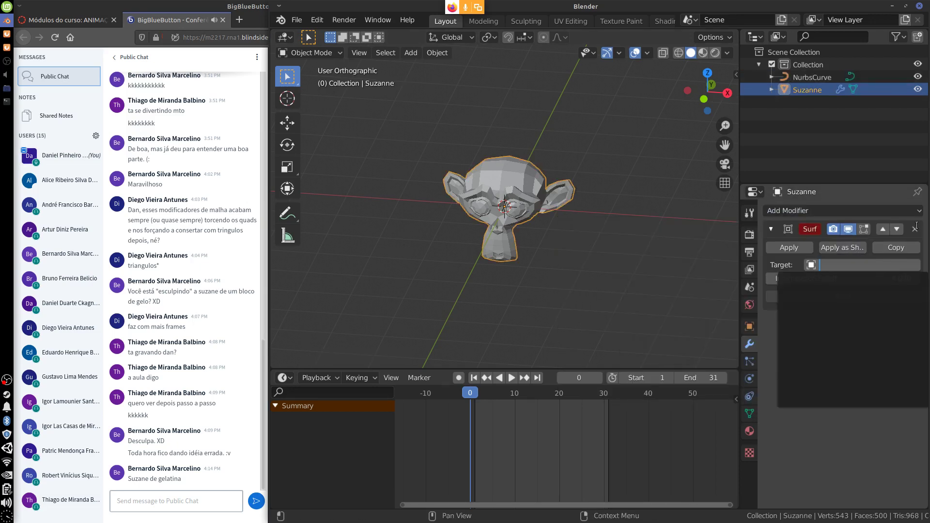
pyautogui.click(915, 229)
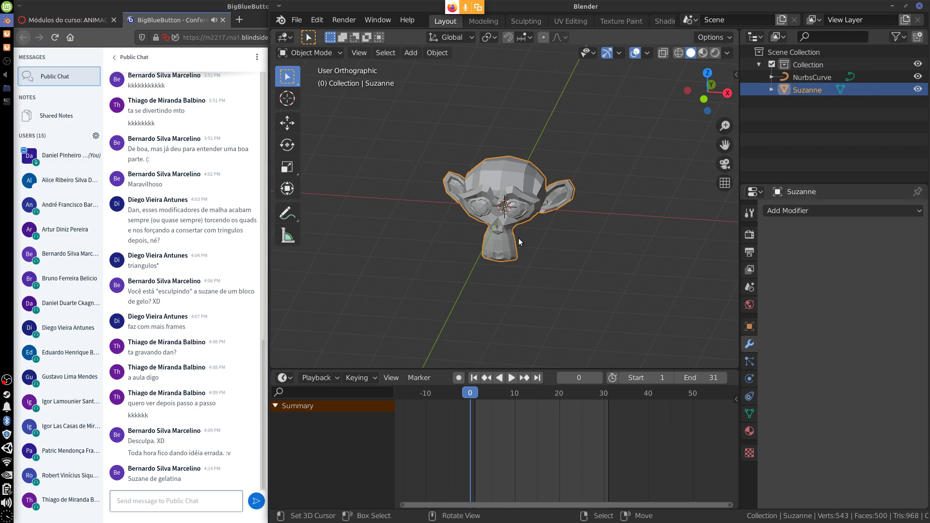
pyautogui.moveTo(577, 281); pyautogui.dragTo(615, 257, button='middle')
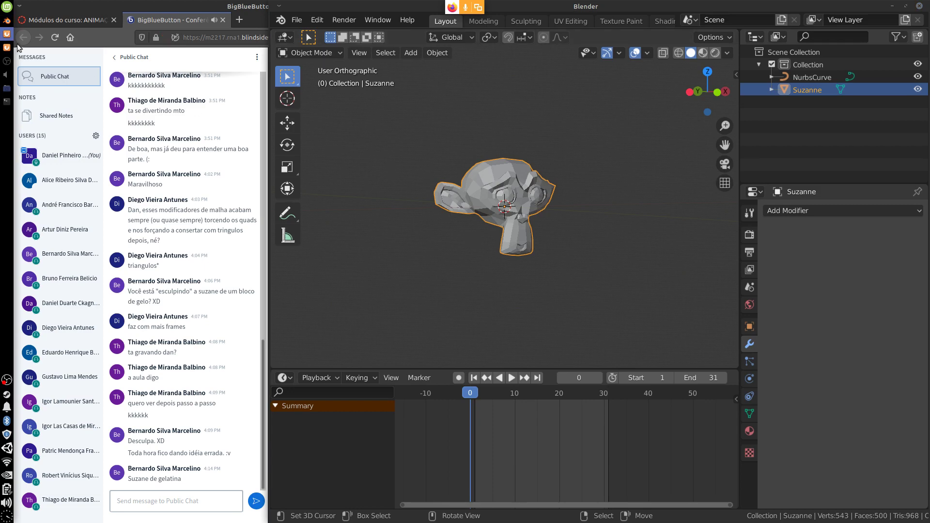
# - Switch to the Blender manual in Firefox, leave the enlarged cactus image and open the Modifiers overview page
pyautogui.click(892, 7)
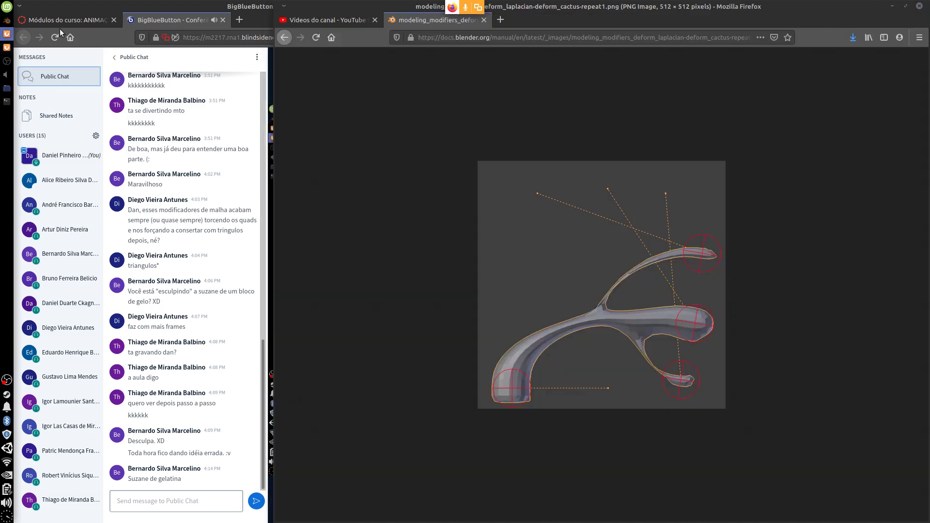
pyautogui.click(284, 37)
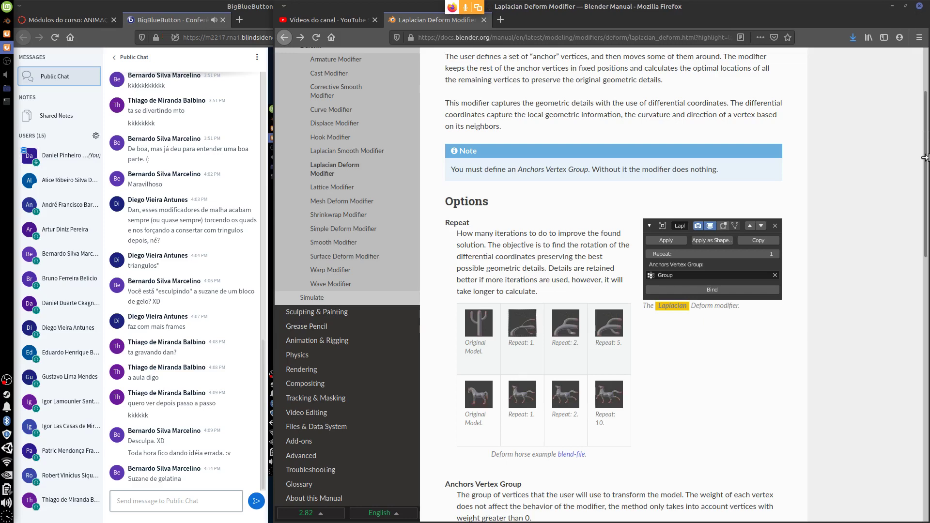
pyautogui.moveTo(925, 157); pyautogui.dragTo(925, 117)
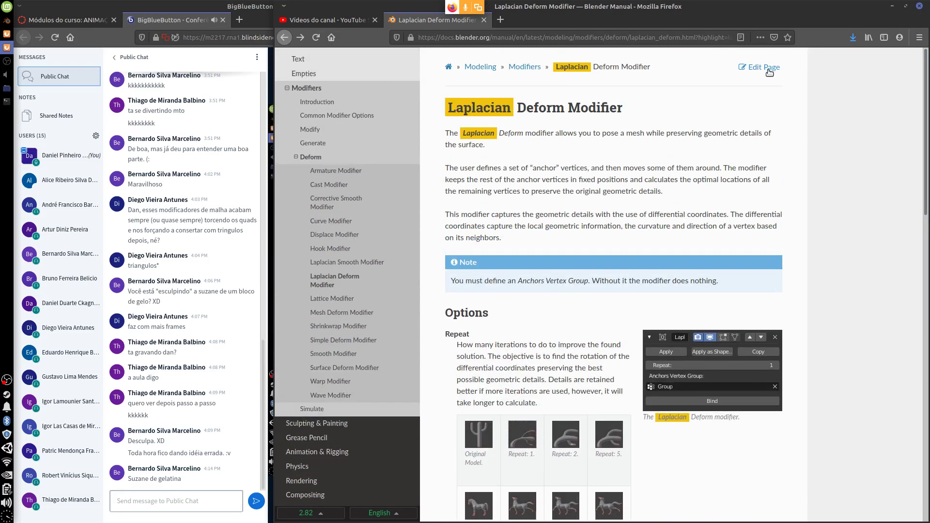
pyautogui.click(308, 88)
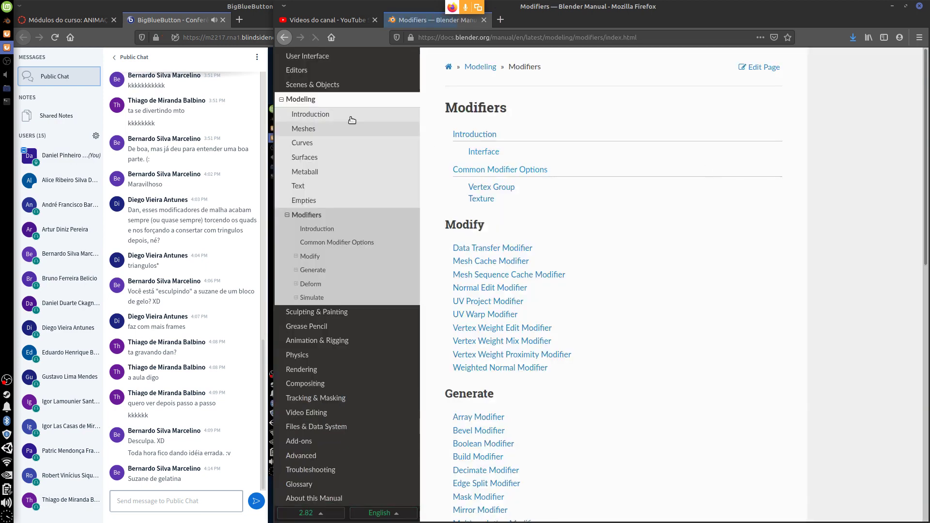
# - Search the manual for "surface deform" and open the Surface Deform Modifier page
pyautogui.click(289, 100)
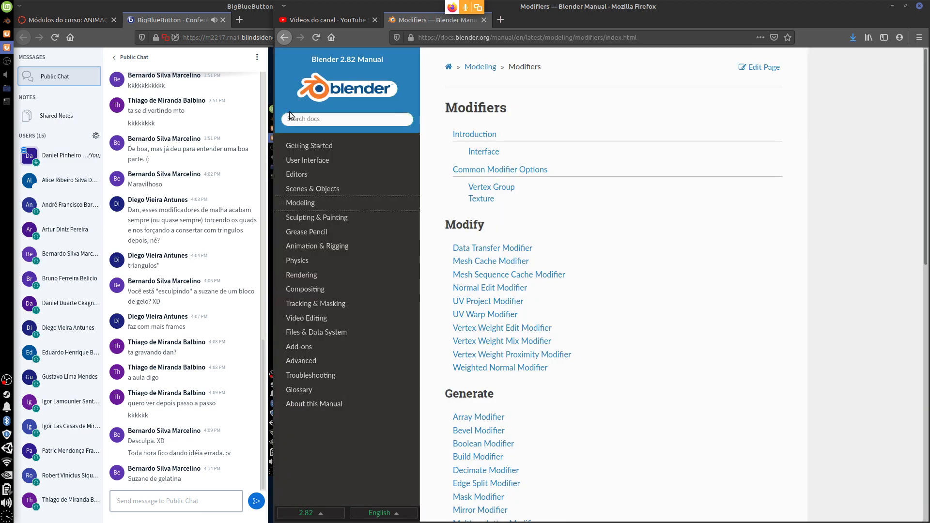
pyautogui.click(333, 121)
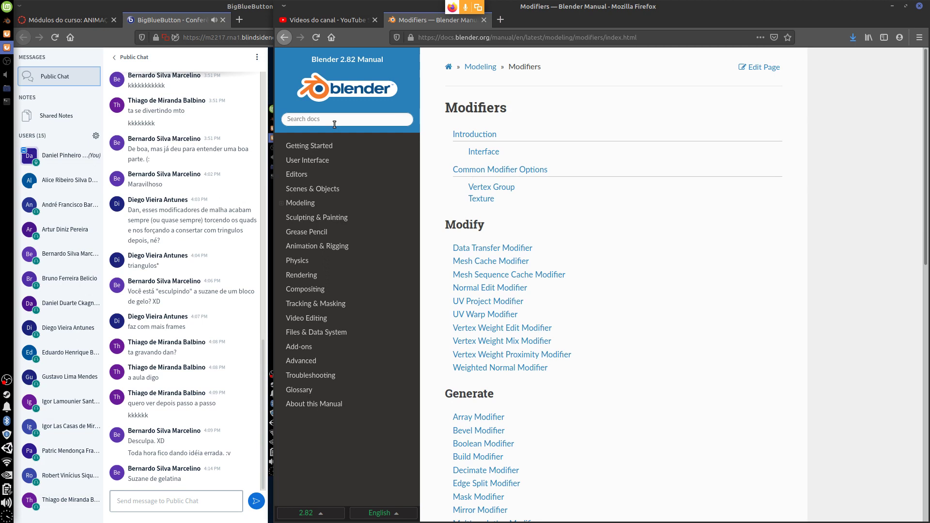
pyautogui.write('sur')
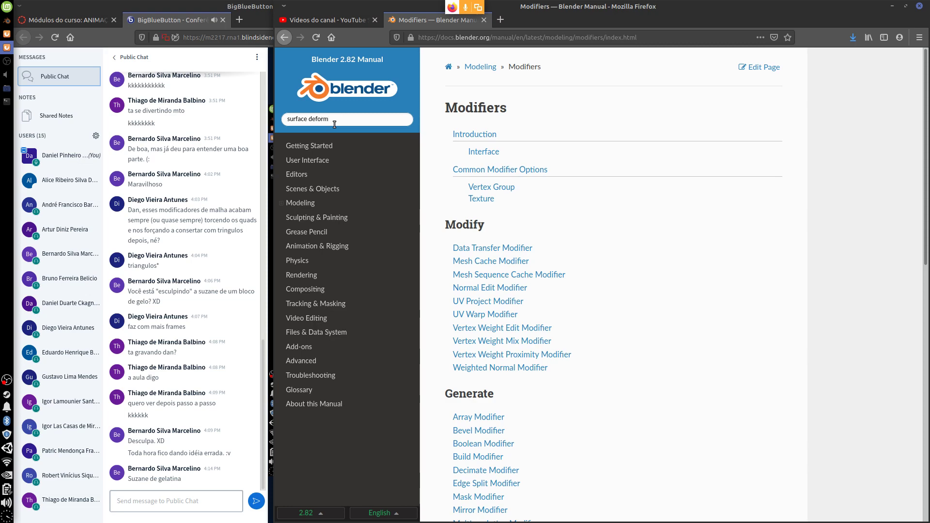
pyautogui.write('face deform')
pyautogui.press('Return')
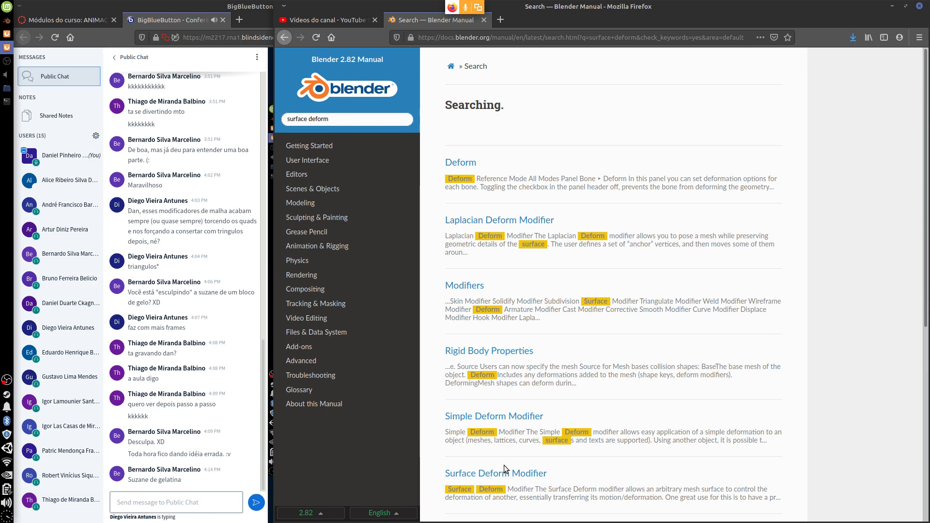
pyautogui.click(498, 474)
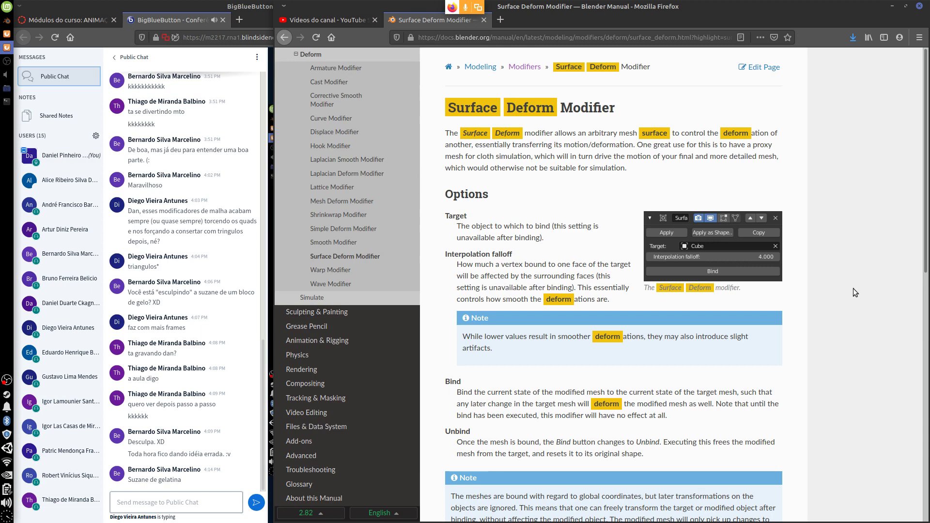
# - Read the options and notes on the Surface Deform Modifier page and close the manual page
pyautogui.moveTo(926, 231); pyautogui.dragTo(904, 286)
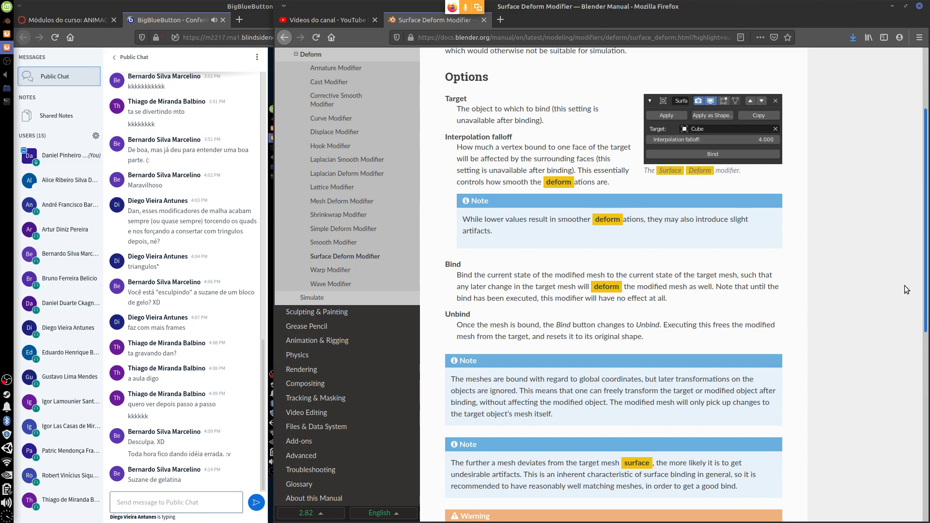
pyautogui.scroll(2, 909, 256)
pyautogui.scroll(3, 910, 259)
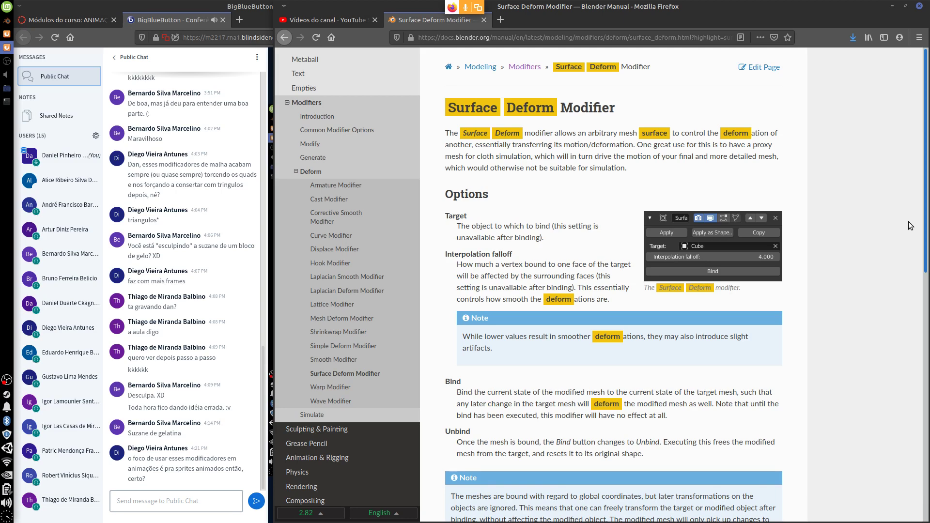
pyautogui.scroll(-3, 908, 222)
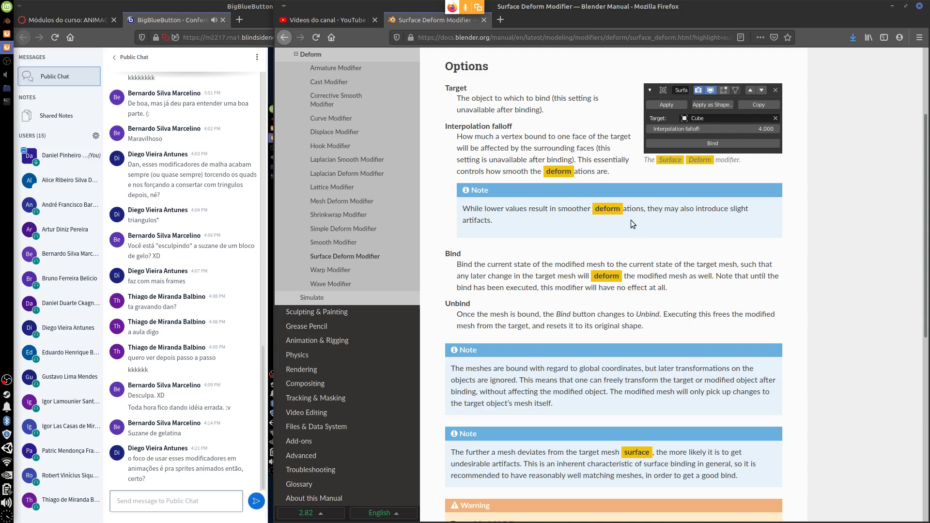
pyautogui.click(483, 20)
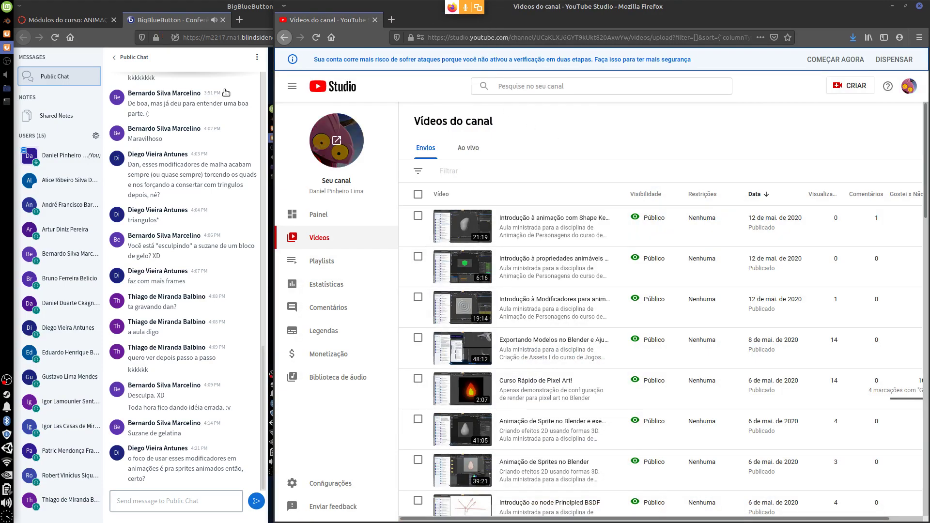
# - Switch back to Blender and move the playhead to frame 1
pyautogui.hotkey('alt', 'Tab')
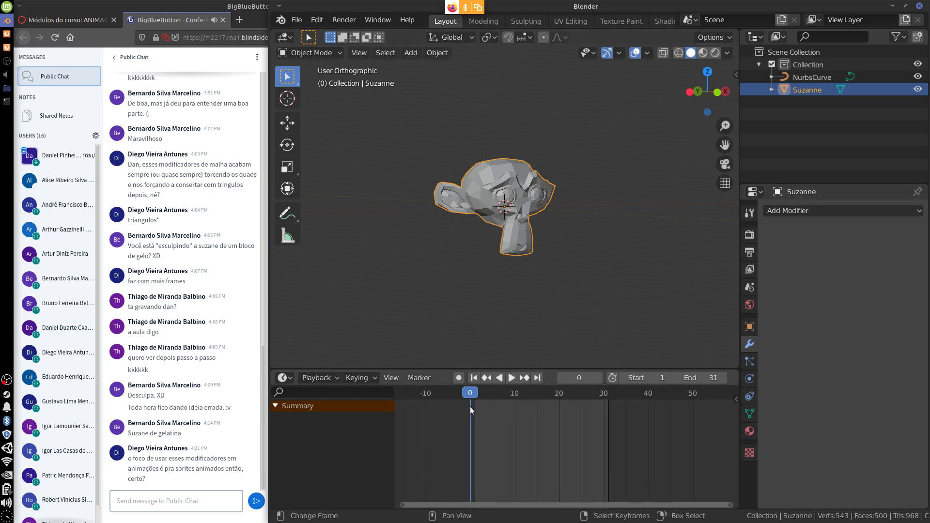
pyautogui.press('space')
pyautogui.press('space')
pyautogui.moveTo(474, 411); pyautogui.dragTo(475, 411)
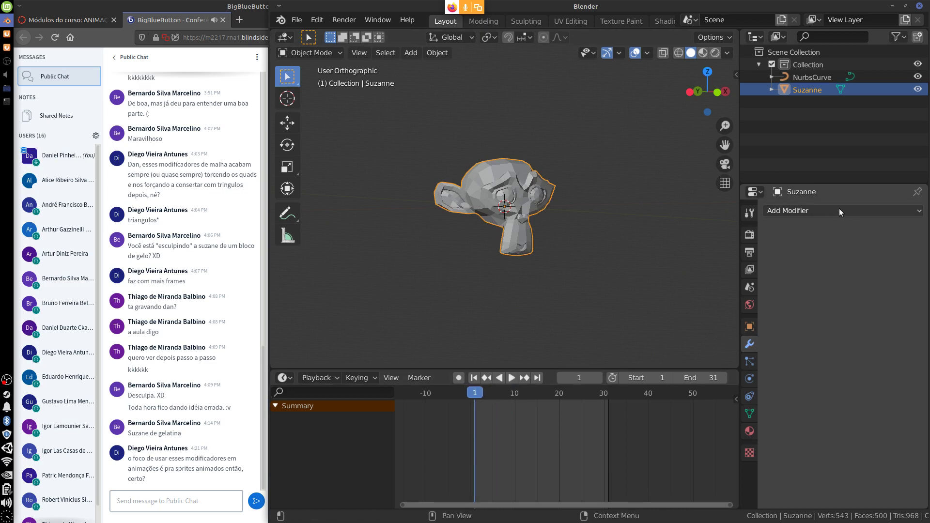
# - Add a Warp modifier to Suzanne
pyautogui.click(837, 211)
pyautogui.click(834, 213)
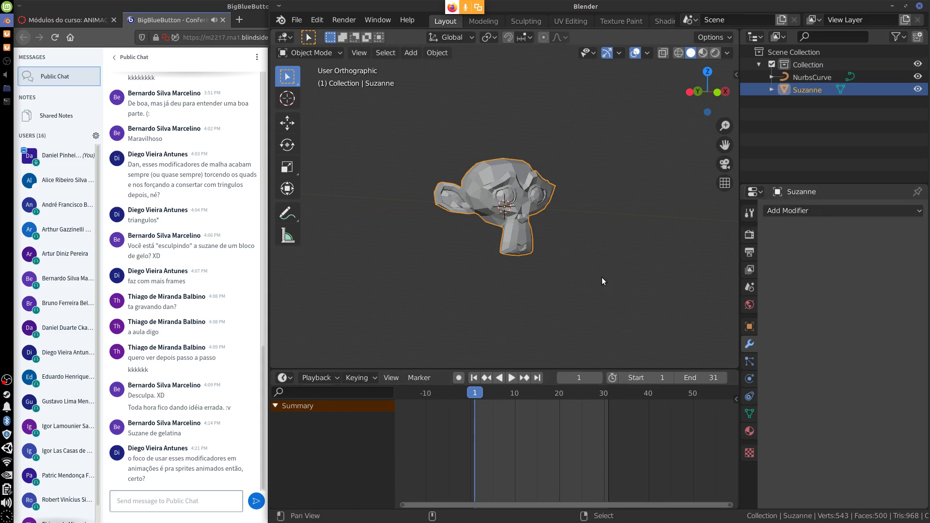
pyautogui.moveTo(602, 277)
pyautogui.keyDown('shift'); pyautogui.mouseDown(button='middle')
pyautogui.moveTo(568, 281)
pyautogui.moveTo(637, 273)
pyautogui.moveTo(583, 271)
pyautogui.moveTo(603, 276)
pyautogui.moveTo(603, 255)
pyautogui.moveTo(597, 261)
pyautogui.mouseUp(button='middle'); pyautogui.keyUp('shift')
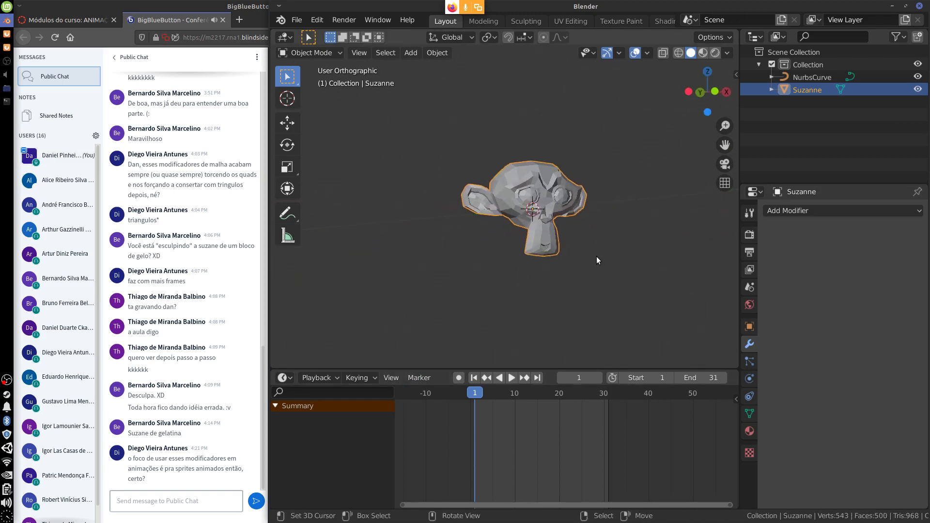
pyautogui.click(834, 212)
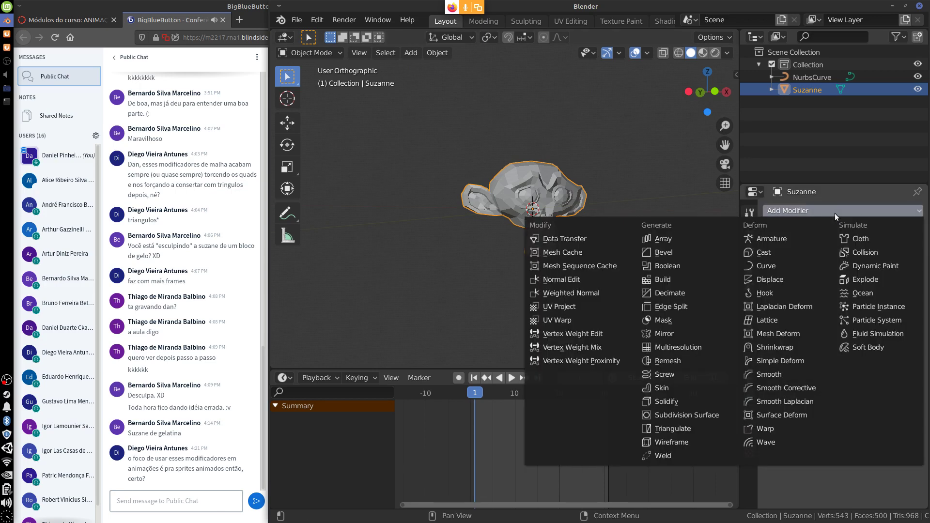
pyautogui.click(786, 431)
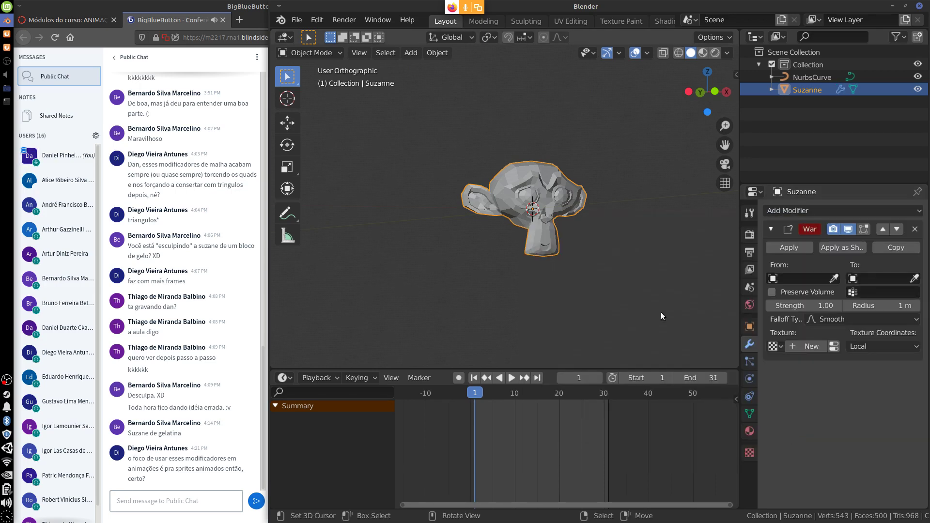
# - In front view, add a cube above and to the left of Suzanne and place a duplicate below and to her right
pyautogui.moveTo(601, 280); pyautogui.dragTo(574, 275, button='middle')
pyautogui.press('KP_1')
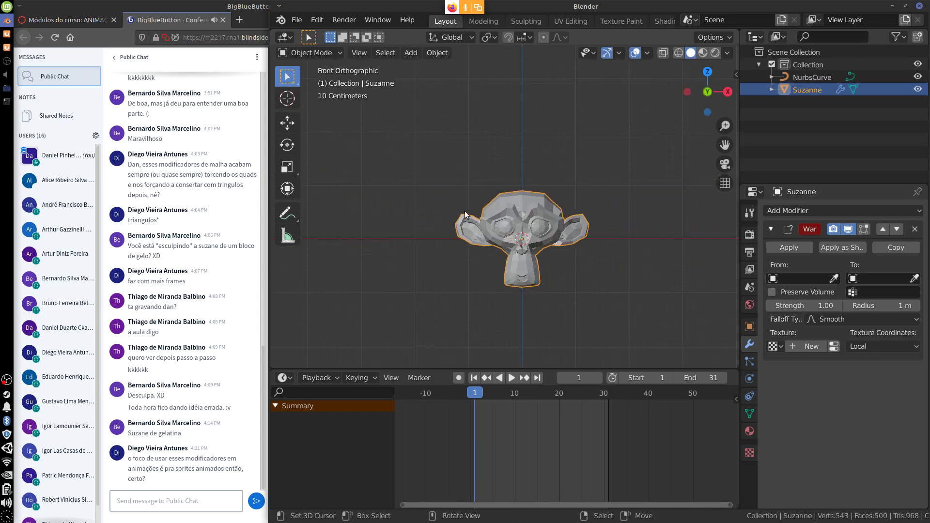
pyautogui.click(394, 139)
pyautogui.hotkey('shift', 'a')
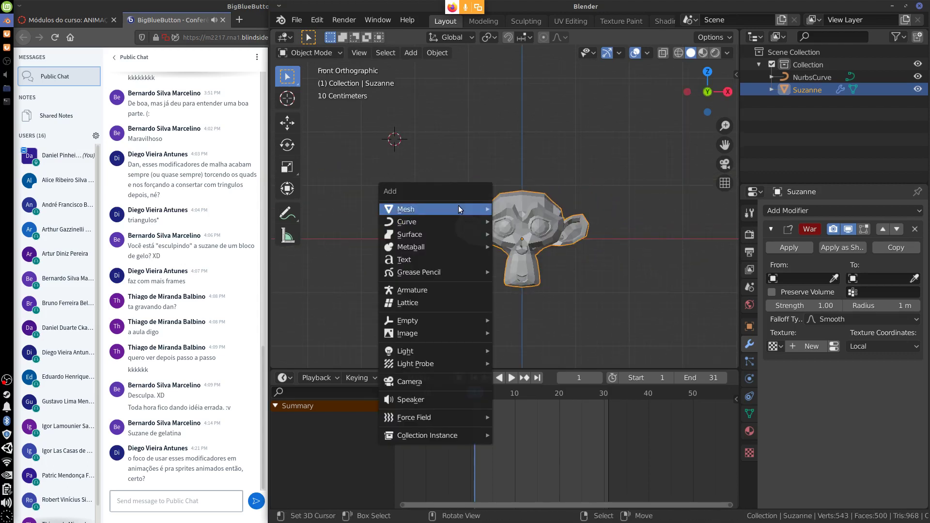
pyautogui.moveTo(458, 208)
pyautogui.click(542, 219)
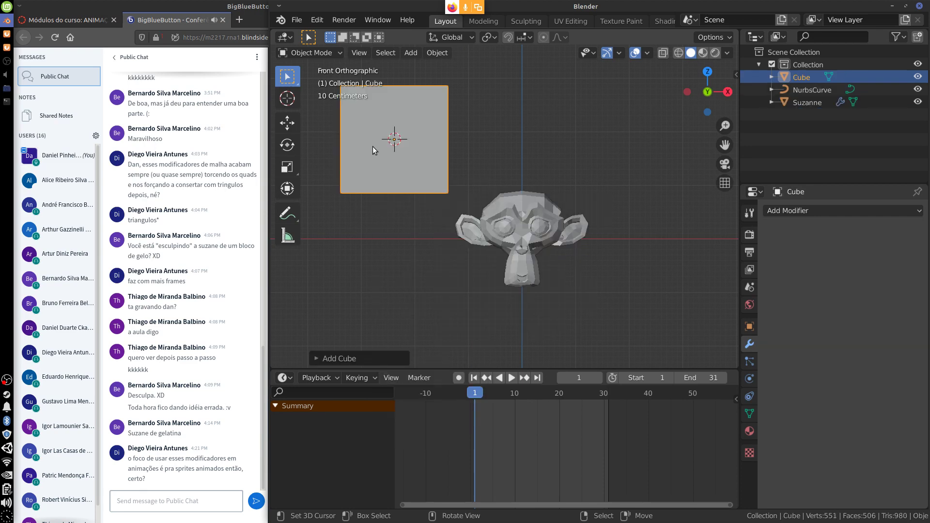
pyautogui.hotkey('shift', 'd')
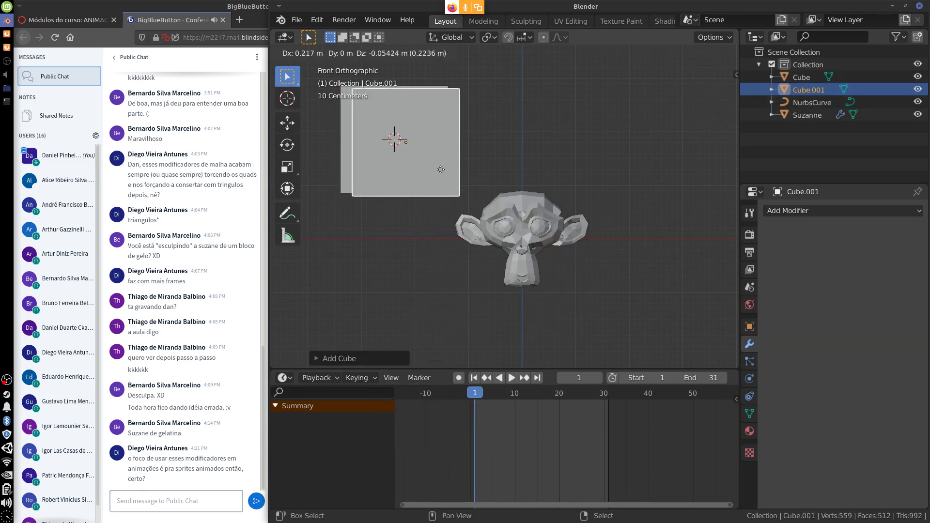
pyautogui.click(664, 329)
# - Set Suzanne's Warp modifier to warp from Cube to Cube.001
pyautogui.click(548, 267)
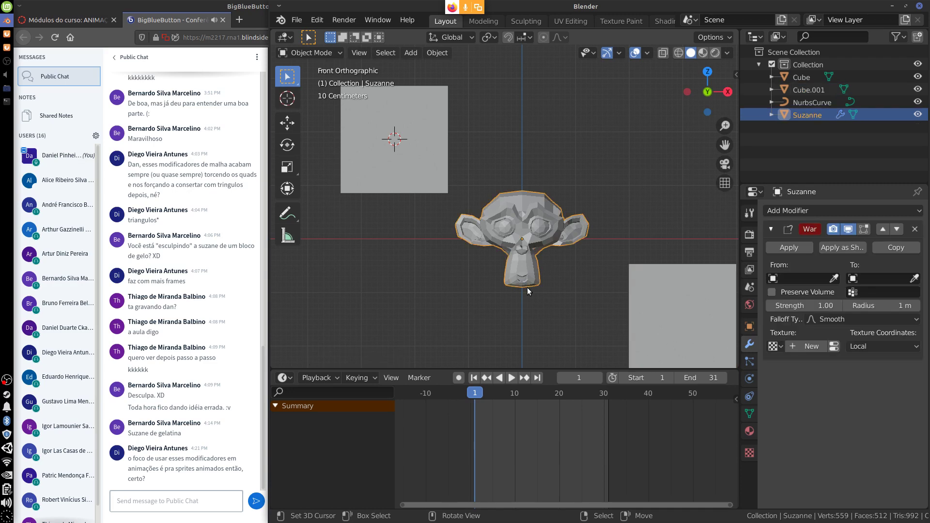
pyautogui.click(799, 279)
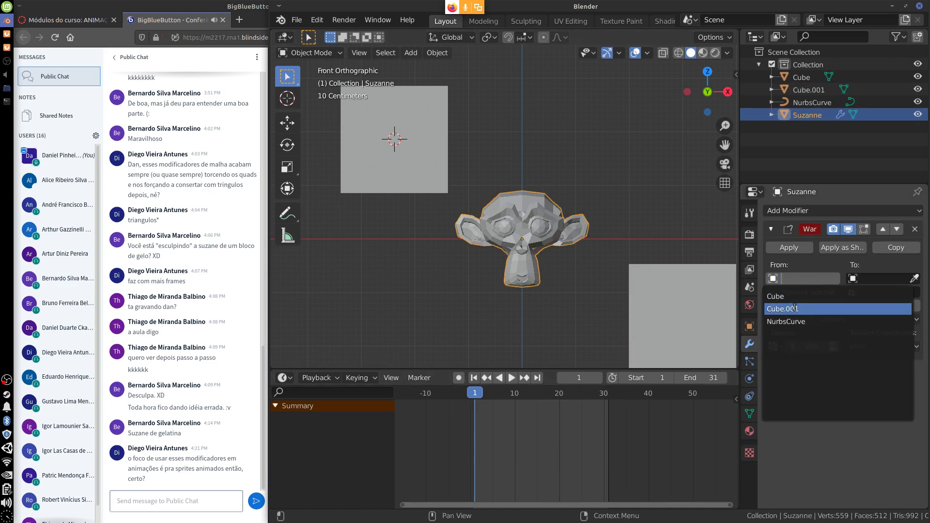
pyautogui.click(785, 296)
pyautogui.click(887, 277)
pyautogui.click(803, 309)
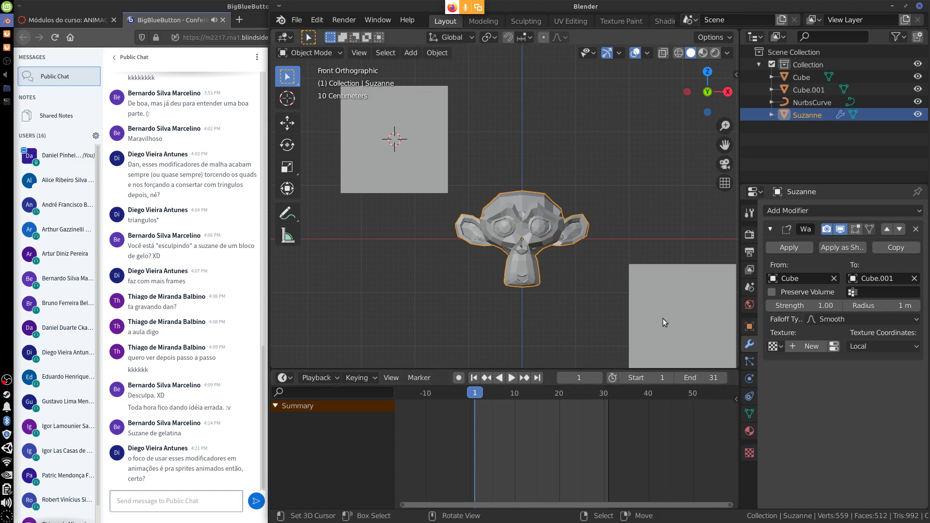
# - Set the strength of Suzanne's Warp modifier to 4
pyautogui.click(805, 306)
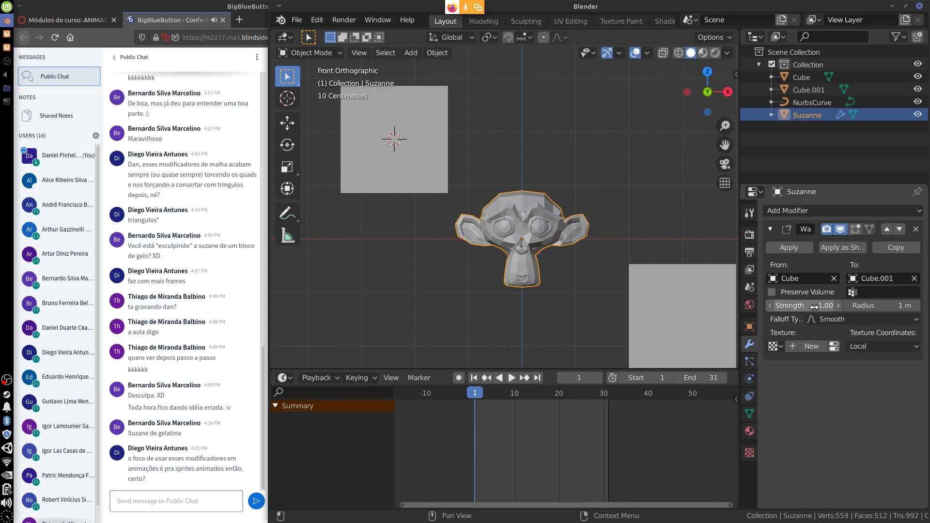
pyautogui.write('4')
pyautogui.press('Return')
# - Add a vertex group to Suzanne's mesh and return to her modifier settings in Object Mode
pyautogui.click(748, 415)
pyautogui.press('Tab')
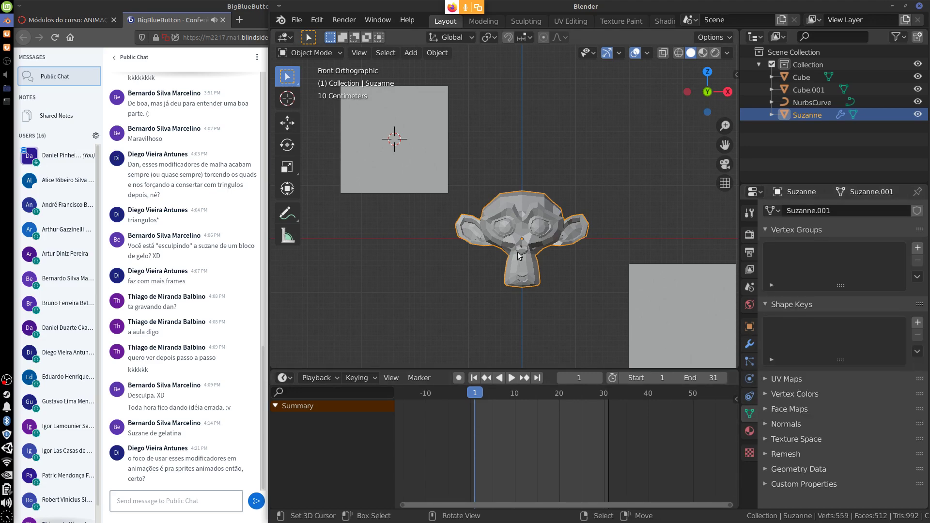
pyautogui.click(917, 247)
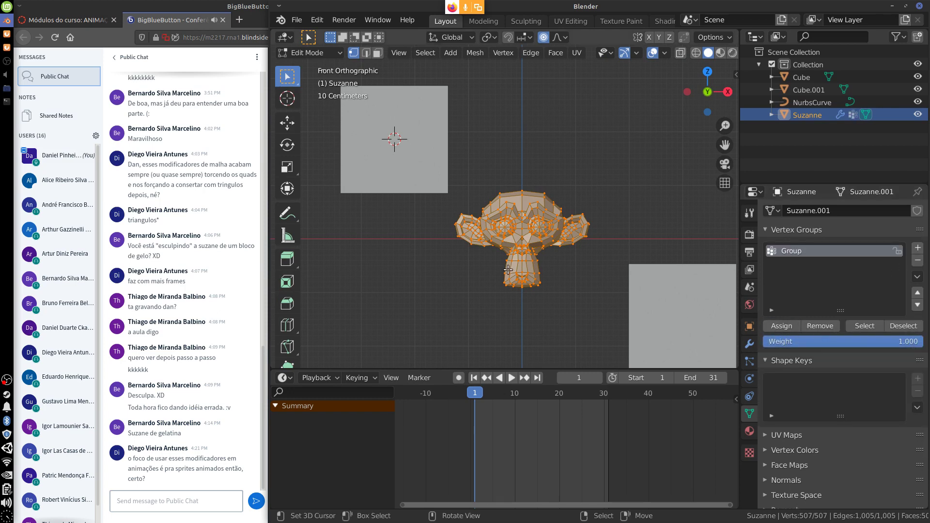
pyautogui.press('Tab')
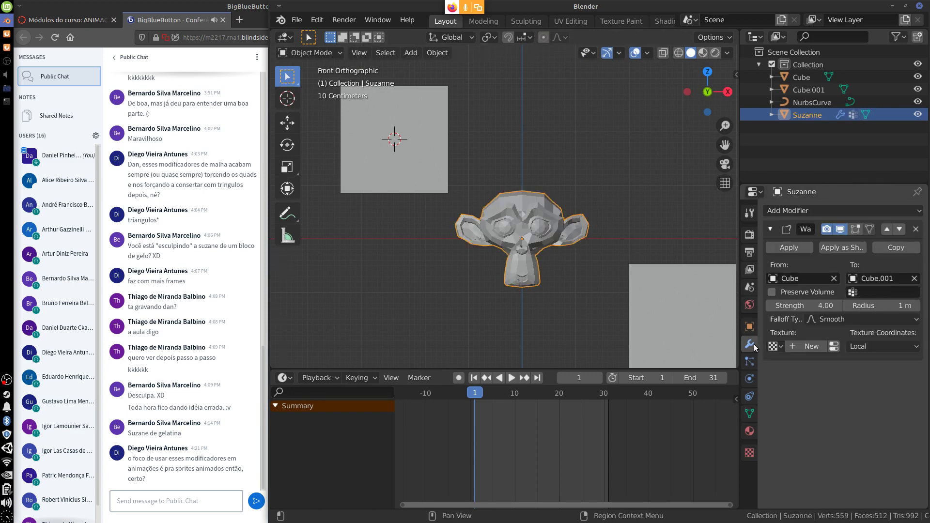
pyautogui.click(749, 344)
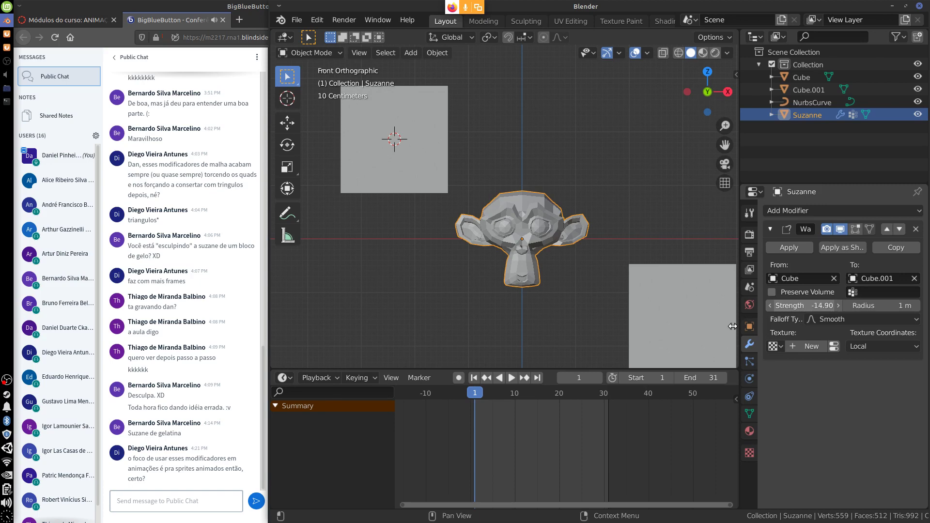
# - Move Cube.001 and Cube each a little closer to Suzanne
pyautogui.click(690, 322)
pyautogui.press('g')
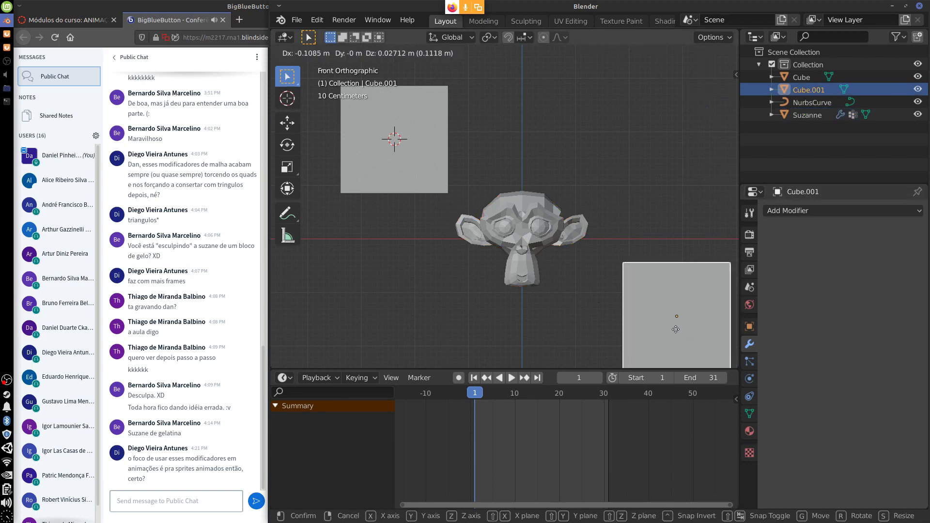
pyautogui.click(649, 321)
pyautogui.click(417, 179)
pyautogui.press('g')
pyautogui.click(451, 218)
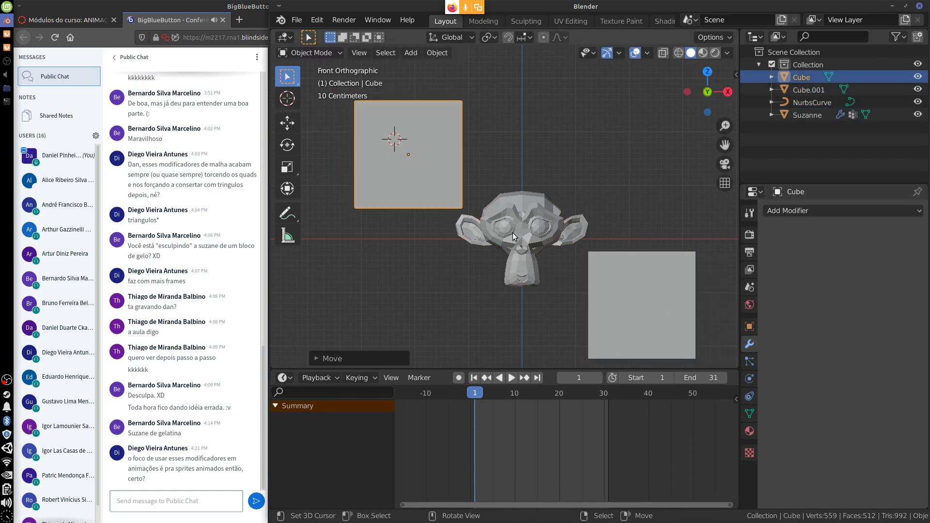
# - Assign the vertex group Group to Suzanne's Warp modifier and set its strength to 0
pyautogui.click(516, 238)
pyautogui.click(877, 291)
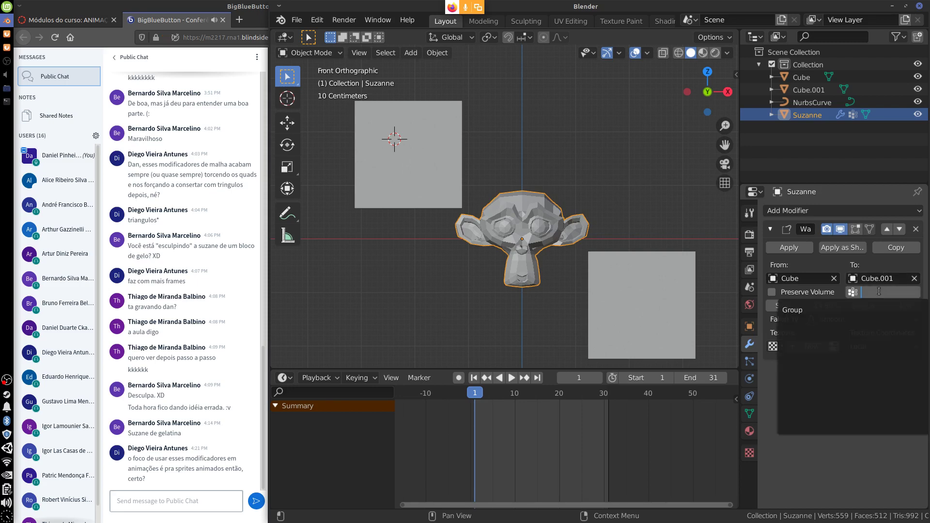
pyautogui.click(871, 306)
pyautogui.click(823, 305)
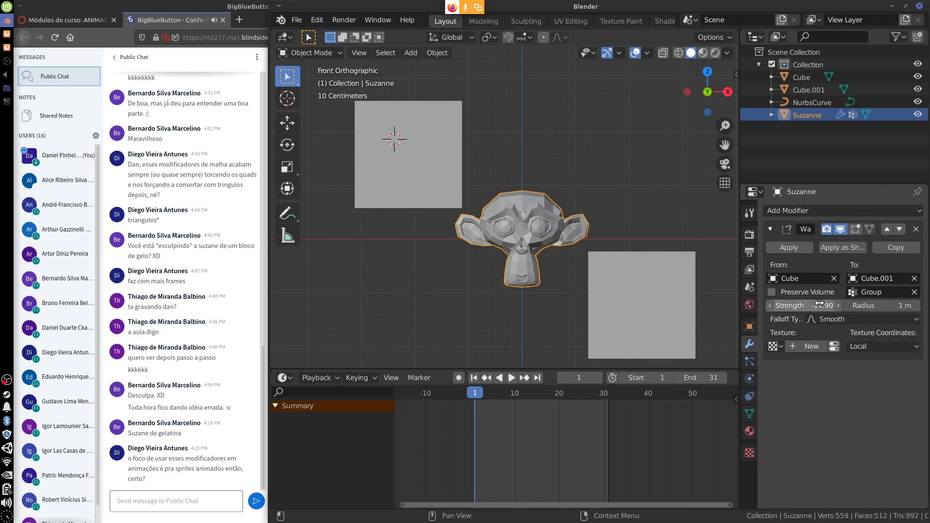
pyautogui.write('-23.0')
pyautogui.write('0')
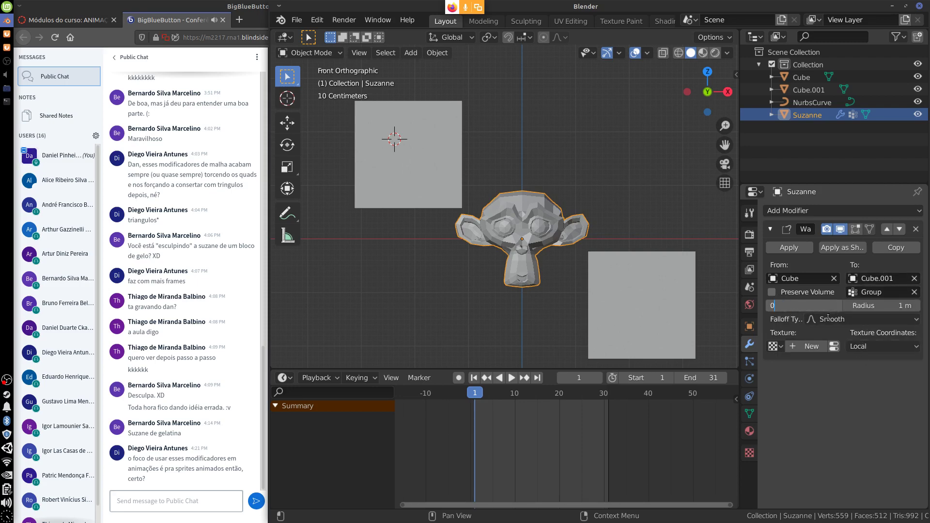
pyautogui.press('Return')
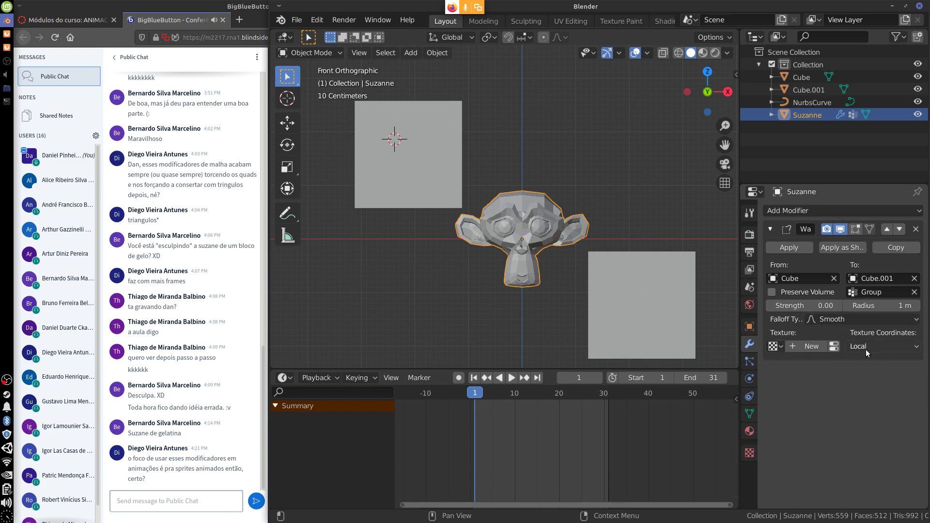
# - Move the playhead to frame 0 and raise the Warp strength on Suzanne to 5.50
pyautogui.moveTo(473, 400); pyautogui.dragTo(471, 419)
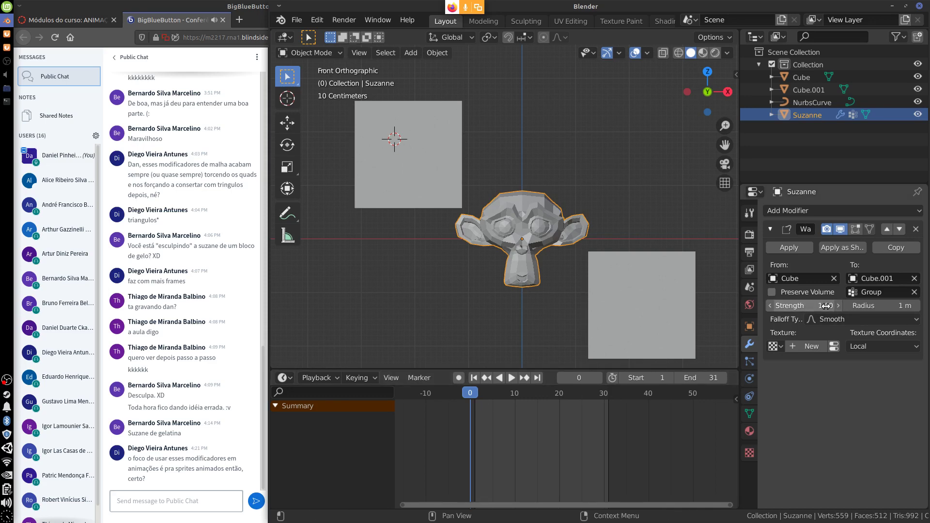
pyautogui.moveTo(833, 305); pyautogui.dragTo(874, 317)
pyautogui.moveTo(889, 319); pyautogui.dragTo(868, 318)
# - Move Cube.001 above and to the right of Suzanne, and increase her Warp radius to 3 m
pyautogui.rightClick(685, 334)
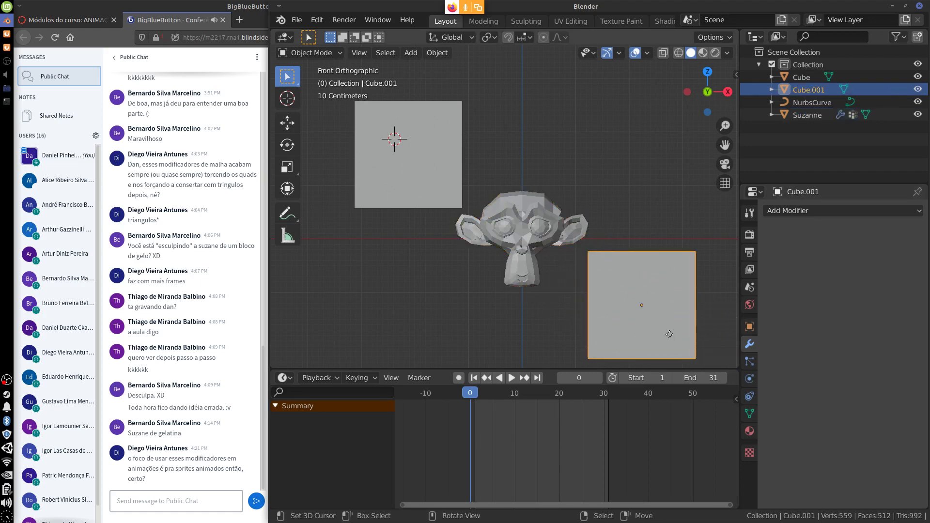
pyautogui.moveTo(668, 334); pyautogui.dragTo(685, 143, button='right')
pyautogui.rightClick(547, 246)
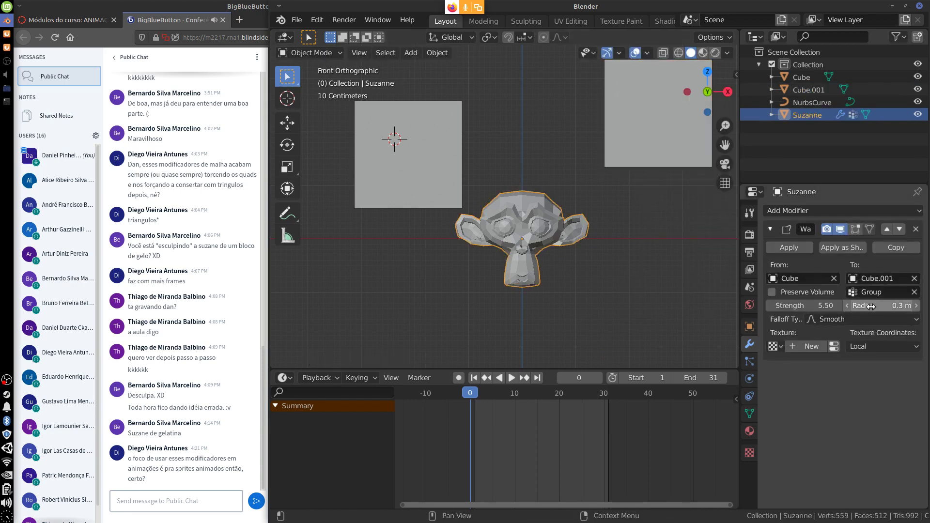
pyautogui.moveTo(875, 306); pyautogui.dragTo(896, 308)
# - Move Cube below and to the left of Suzanne, and Cube.001 directly above her head
pyautogui.rightClick(418, 194)
pyautogui.press('g')
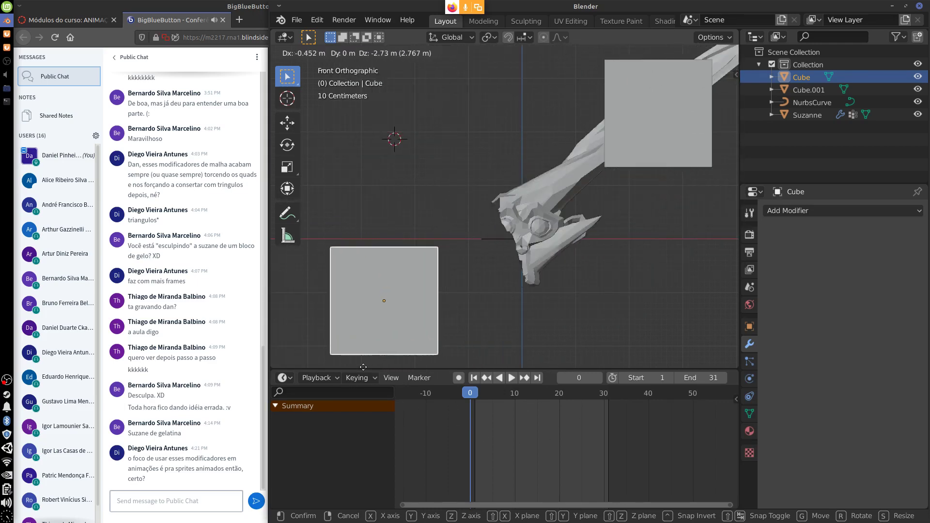
pyautogui.click(394, 338)
pyautogui.click(659, 140)
pyautogui.press('g')
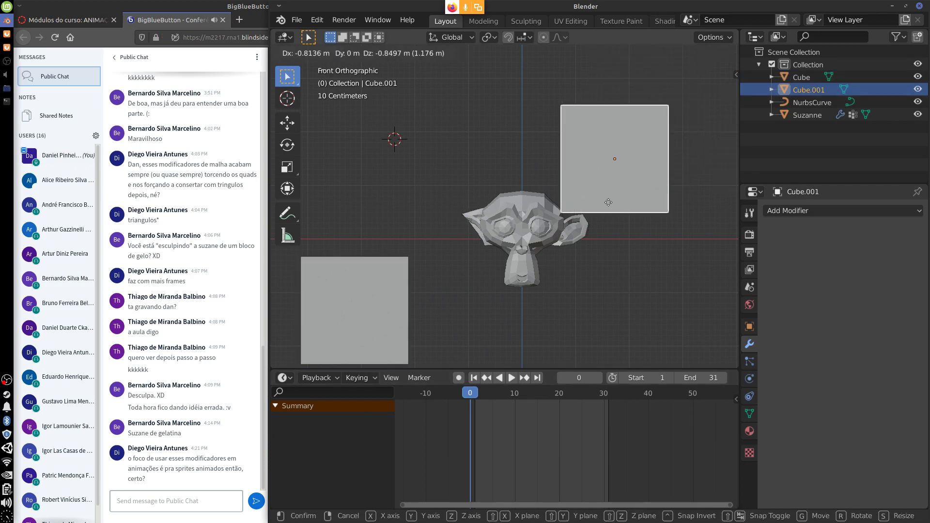
pyautogui.click(507, 102)
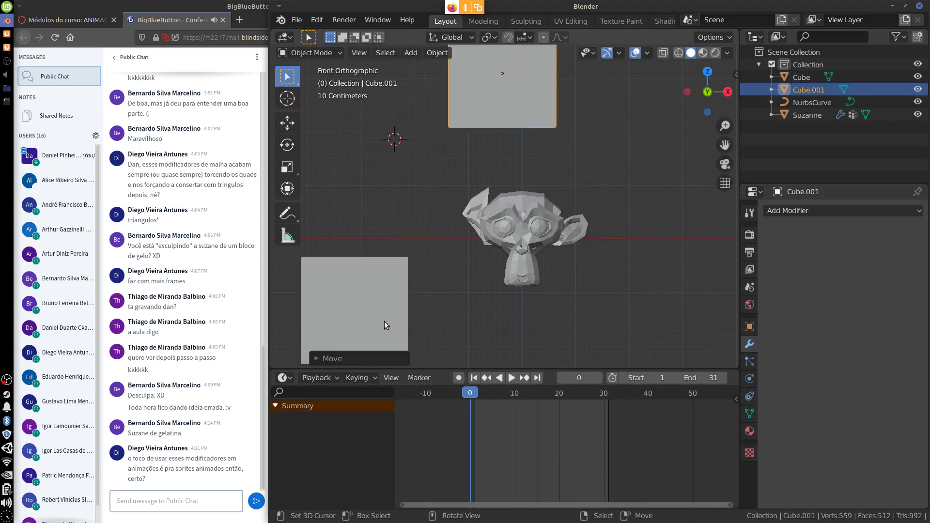
# - Shift Cube slightly down and to the right, keeping it below and to the left of Suzanne
pyautogui.click(385, 321)
pyautogui.press('g')
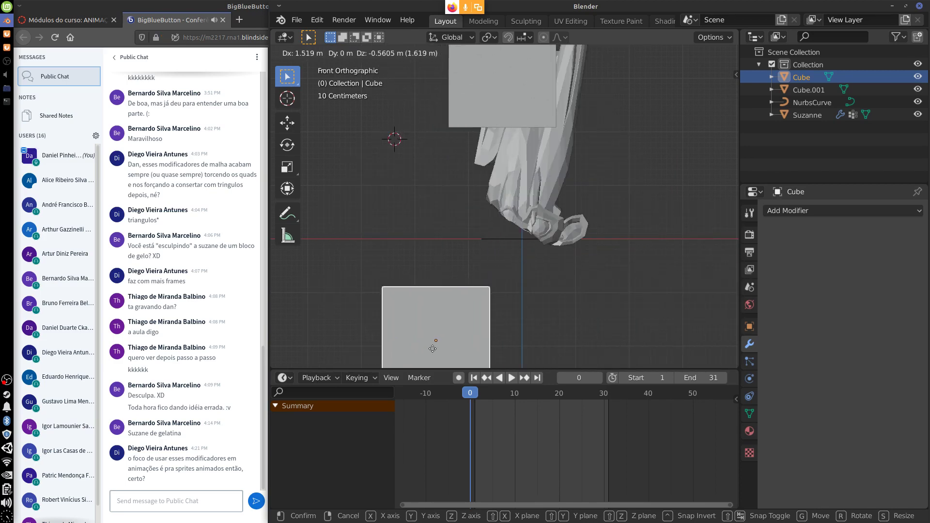
pyautogui.click(403, 344)
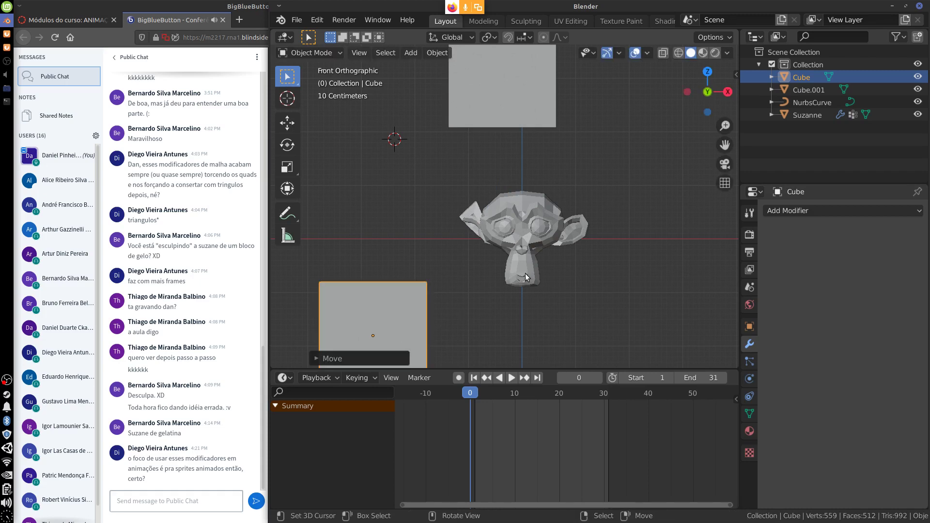
# - Clear the vertex group in Suzanne's Warp modifier and reselect Cube.001 as its target object
pyautogui.click(807, 115)
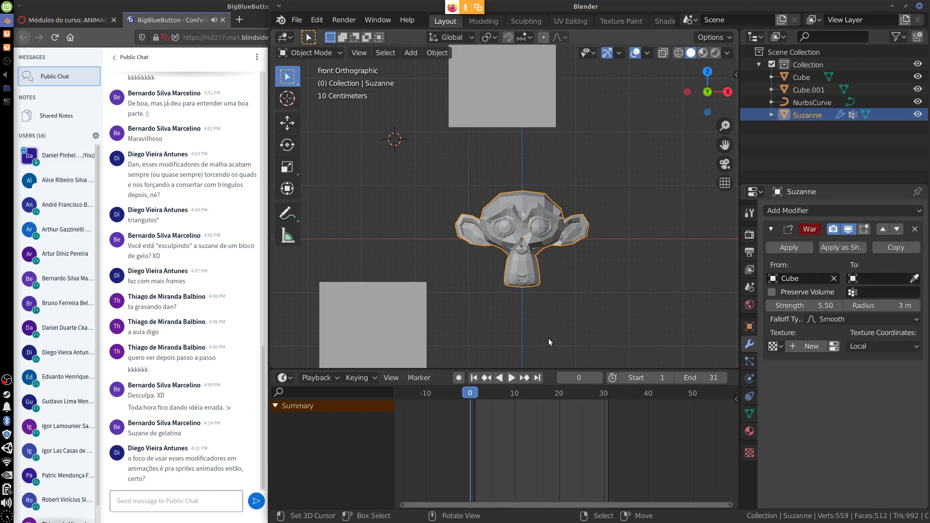
pyautogui.click(390, 336)
pyautogui.click(476, 264)
pyautogui.click(884, 278)
pyautogui.click(848, 310)
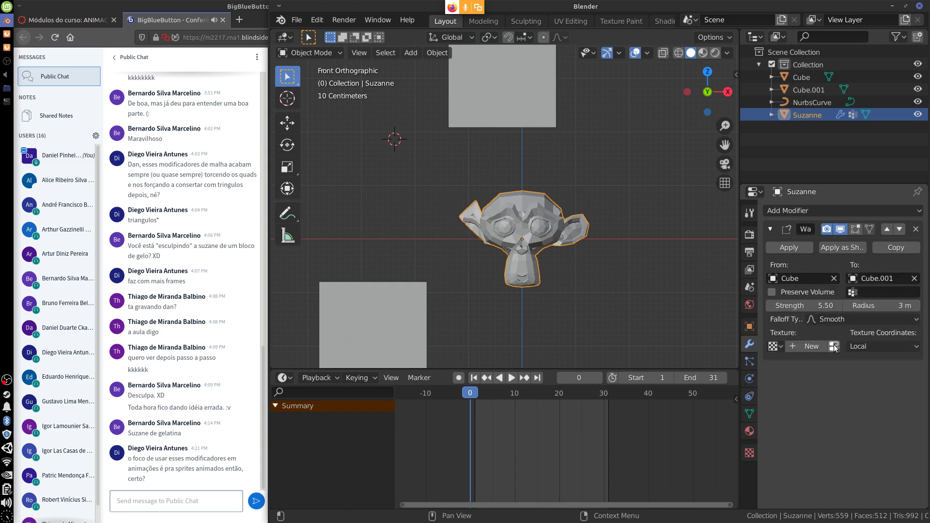
# - Move Cube about 2.9 m along X so that it sits directly below Suzanne
pyautogui.click(399, 341)
pyautogui.press('g')
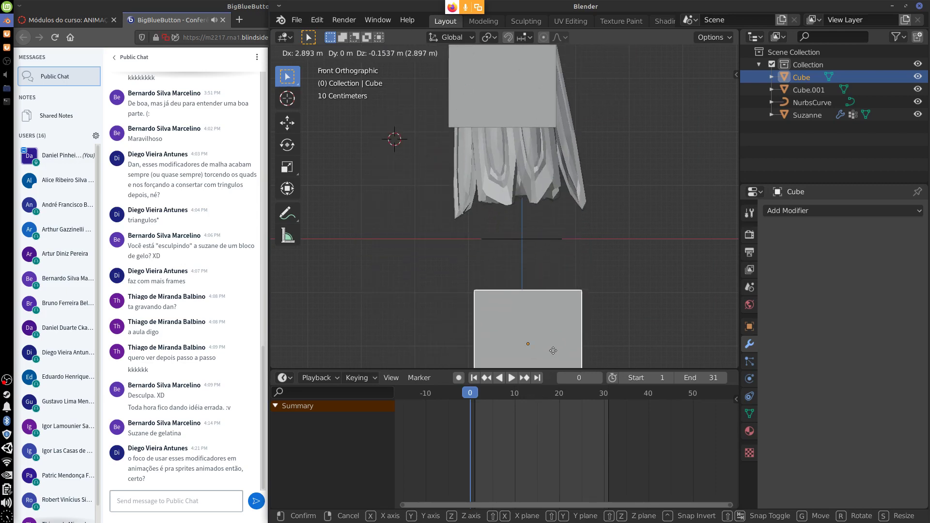
pyautogui.click(539, 269)
# - Set Suzanne's Warp strength to -2.60 and its radius to 2.1 m
pyautogui.click(516, 178)
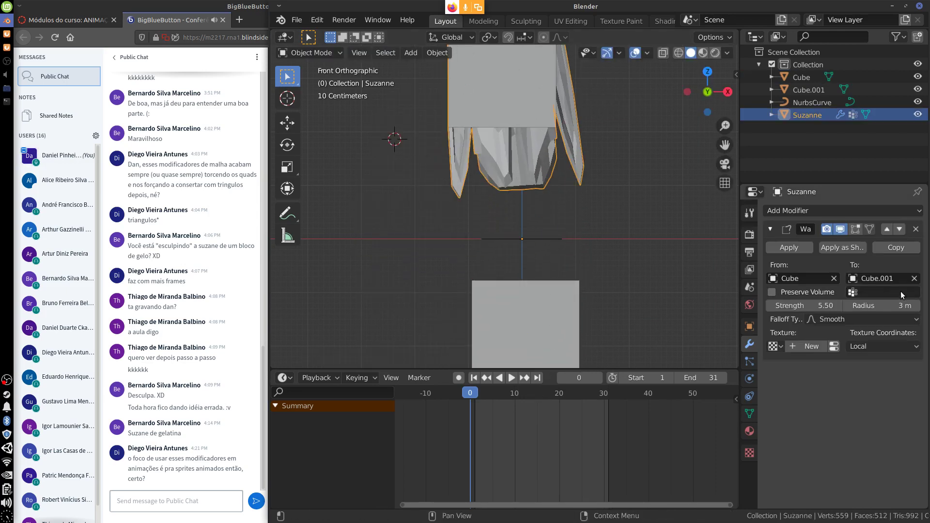
pyautogui.moveTo(895, 305); pyautogui.dragTo(877, 306)
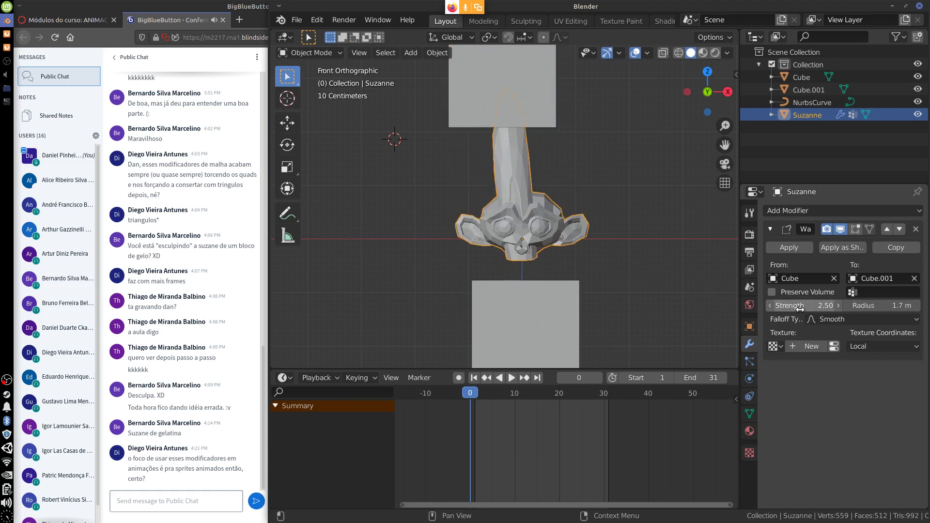
pyautogui.moveTo(778, 309); pyautogui.dragTo(807, 308)
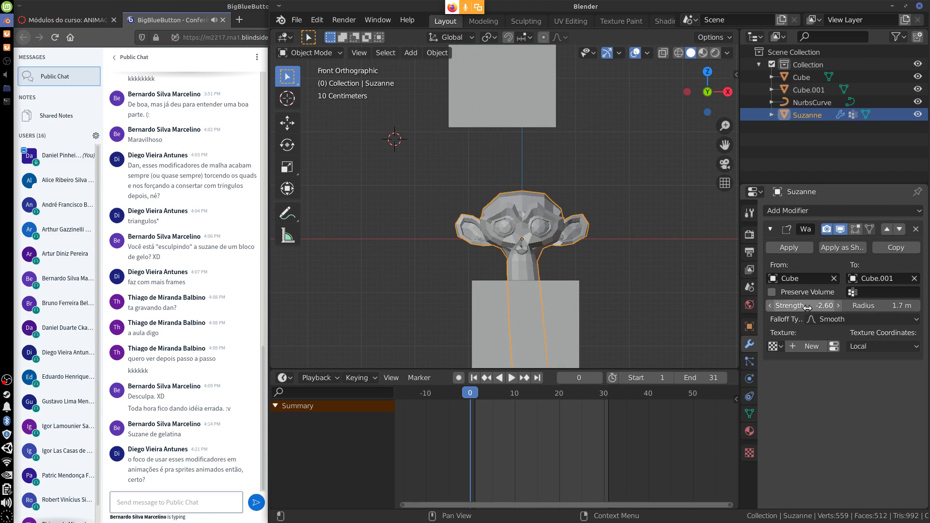
pyautogui.moveTo(880, 305); pyautogui.dragTo(884, 307)
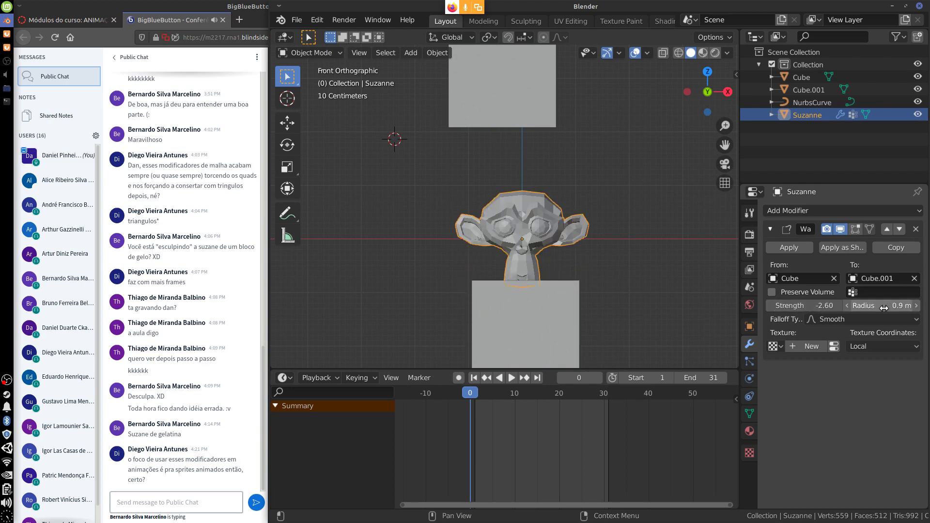
# - Move Cube up until it overlaps Suzanne's chin
pyautogui.click(576, 325)
pyautogui.scroll(-3, 579, 327)
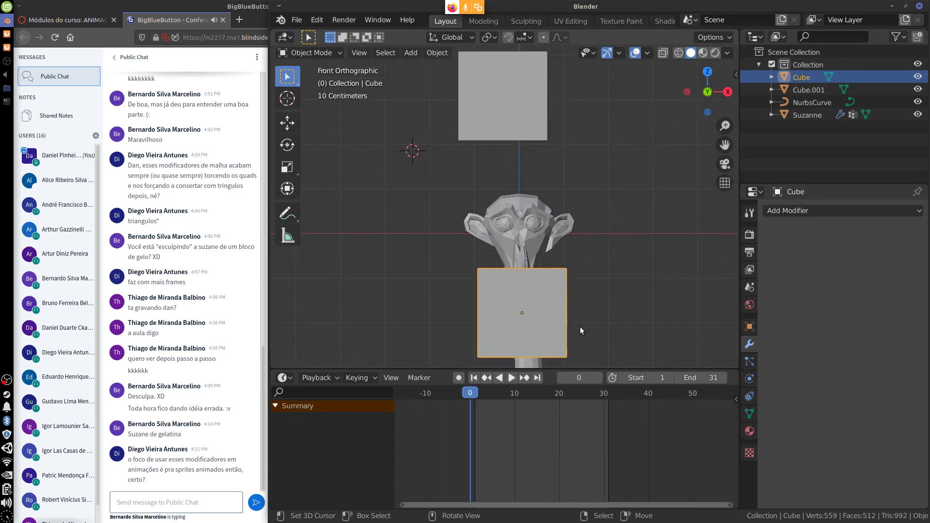
pyautogui.scroll(-3, 576, 329)
pyautogui.press('g')
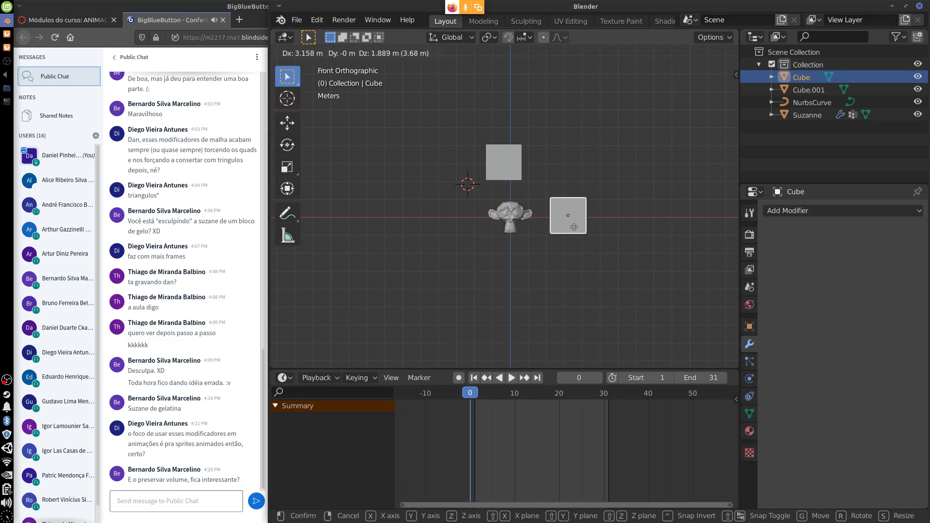
pyautogui.click(531, 252)
# - Move Cube from Suzanne's chin to her right side in the front view
pyautogui.click(516, 300)
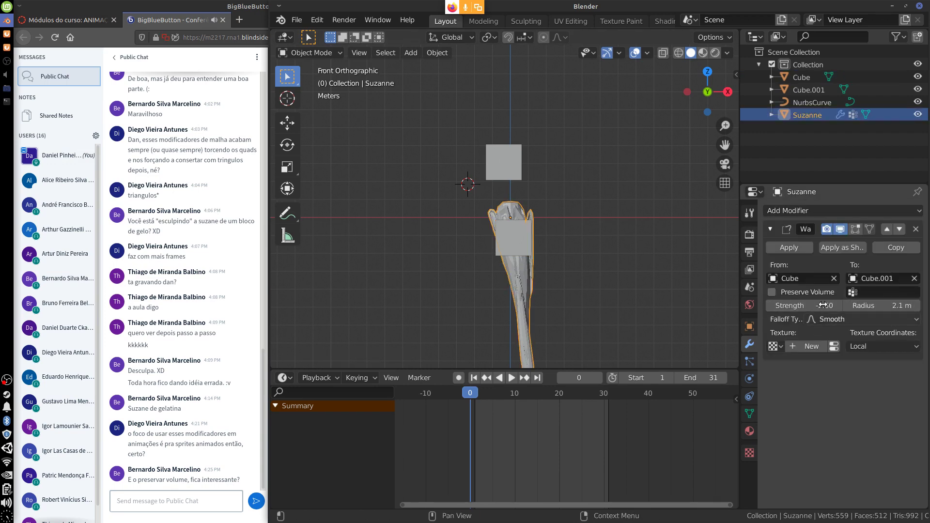
pyautogui.click(514, 249)
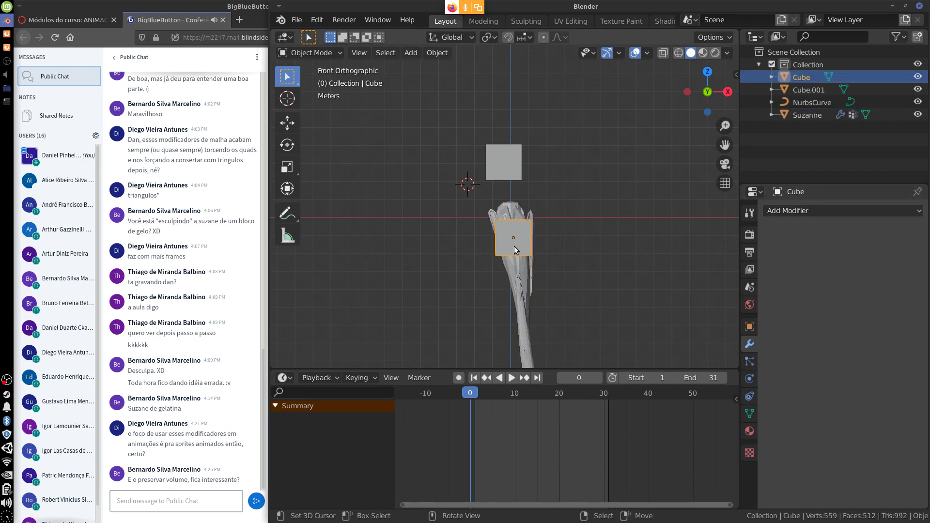
pyautogui.press('g')
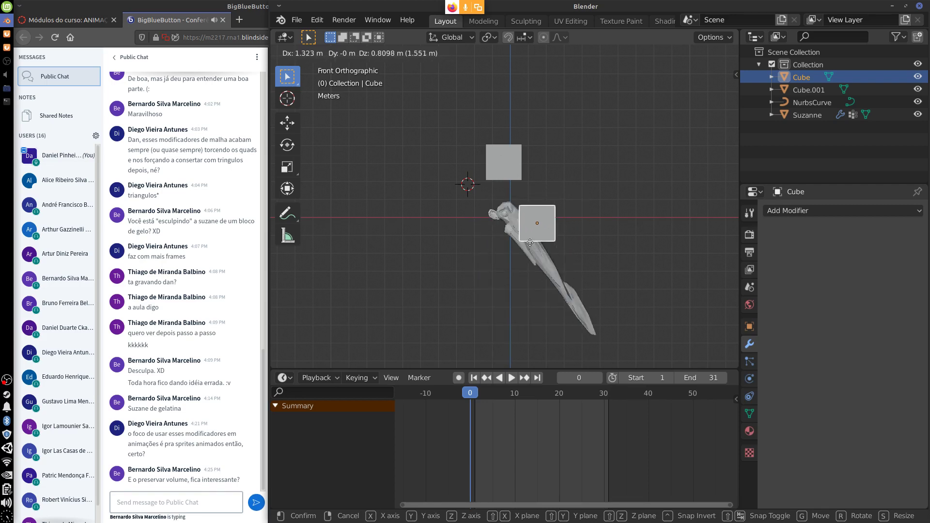
pyautogui.click(543, 235)
pyautogui.moveTo(617, 278); pyautogui.dragTo(507, 288, button='middle')
pyautogui.press('g')
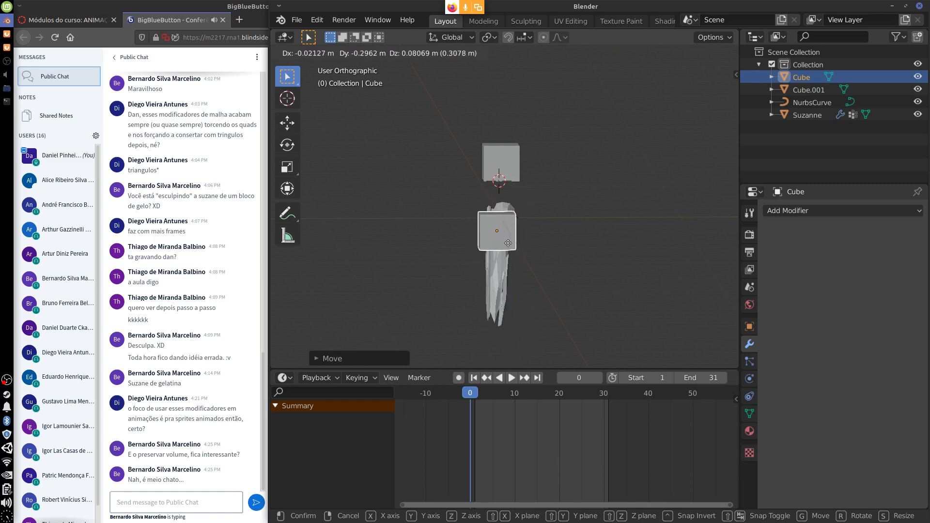
pyautogui.rightClick(537, 256)
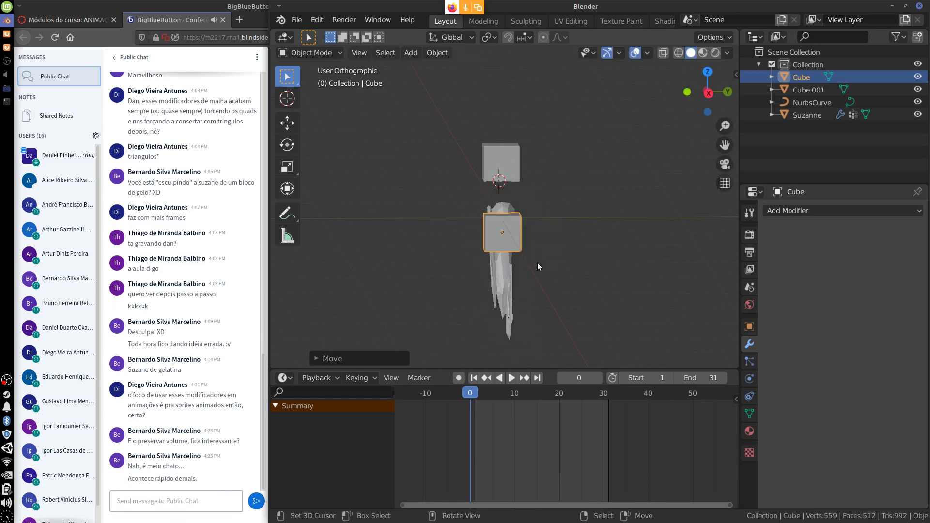
# - Try moving Cube freely around Suzanne to preview how its position changes the warp
pyautogui.moveTo(533, 270)
pyautogui.mouseDown(button='middle')
pyautogui.moveTo(638, 258)
pyautogui.moveTo(590, 284)
pyautogui.moveTo(563, 196)
pyautogui.moveTo(523, 194)
pyautogui.mouseUp(button='middle')
pyautogui.scroll(2, 577, 255)
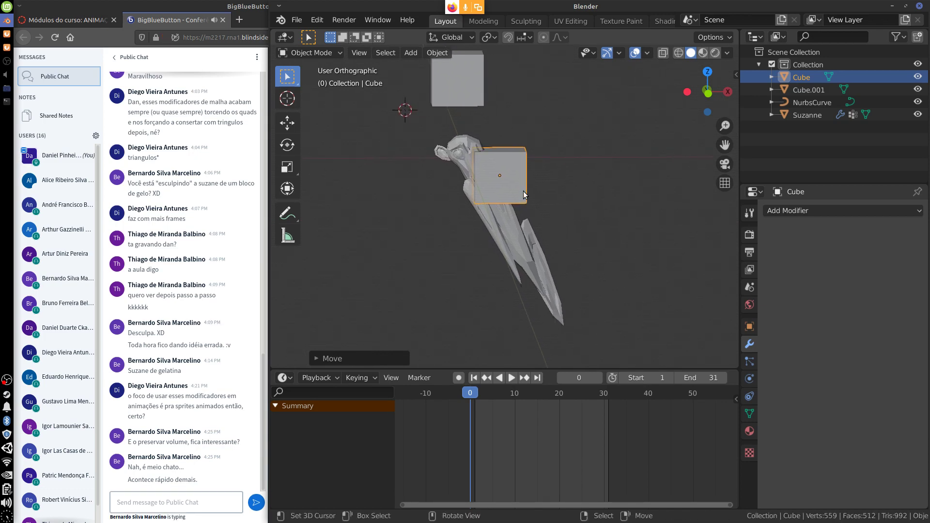
pyautogui.moveTo(521, 198); pyautogui.dragTo(553, 264)
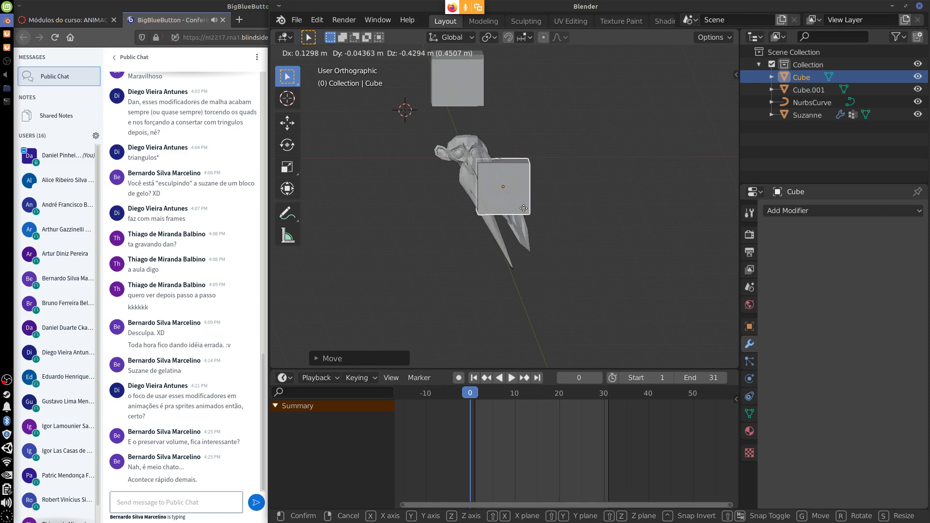
pyautogui.moveTo(523, 209); pyautogui.dragTo(501, 156)
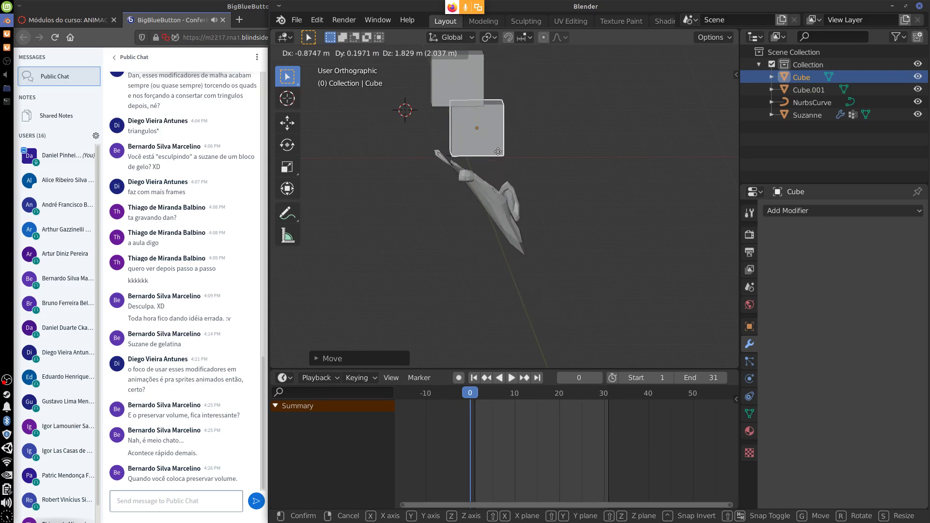
pyautogui.moveTo(498, 151); pyautogui.dragTo(526, 205)
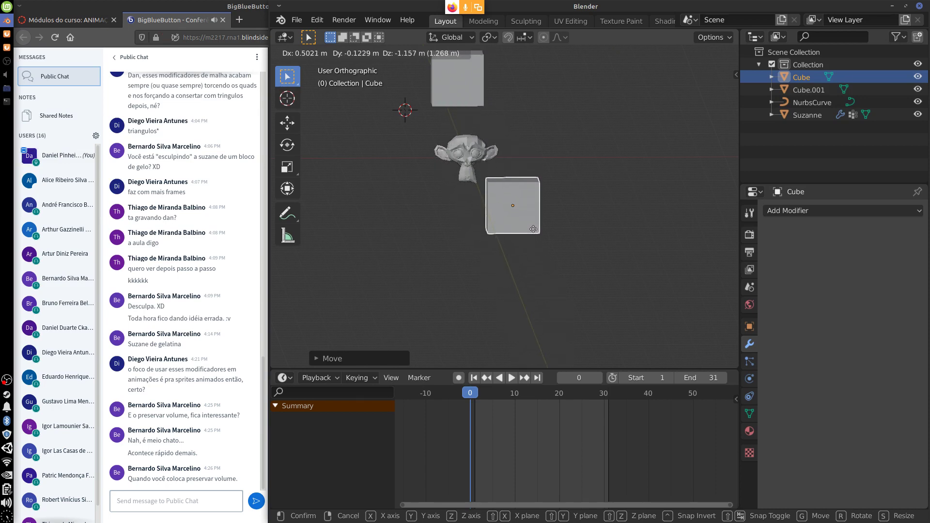
pyautogui.moveTo(514, 241); pyautogui.dragTo(522, 201)
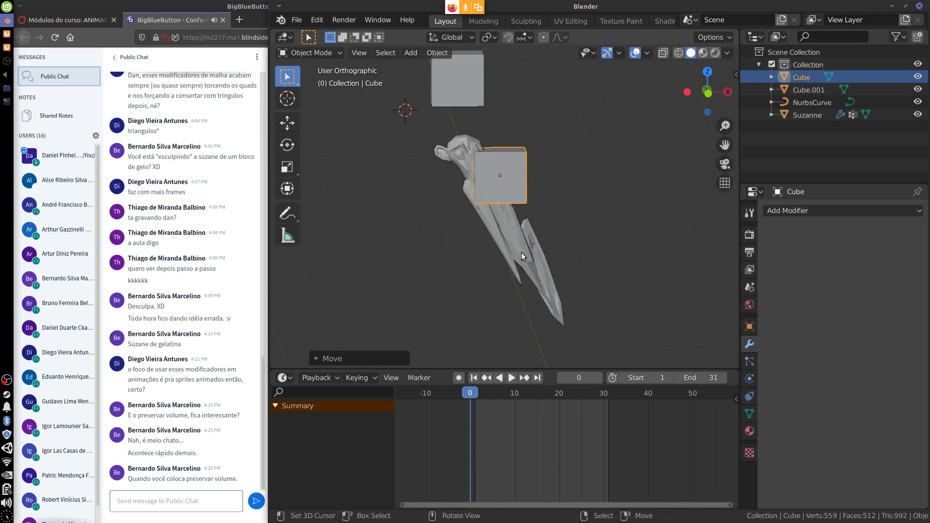
# - At frame 1, move Cube above and to the right of Suzanne in the front view and keyframe its transforms
pyautogui.moveTo(518, 359)
pyautogui.mouseDown(button='middle')
pyautogui.moveTo(530, 320)
pyautogui.moveTo(516, 344)
pyautogui.mouseUp(button='middle')
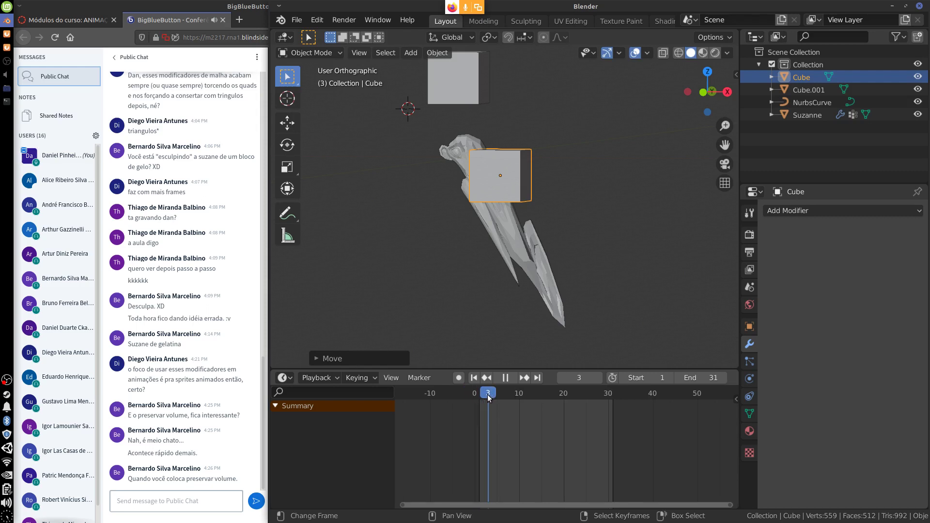
pyautogui.press('space')
pyautogui.press('KP_1')
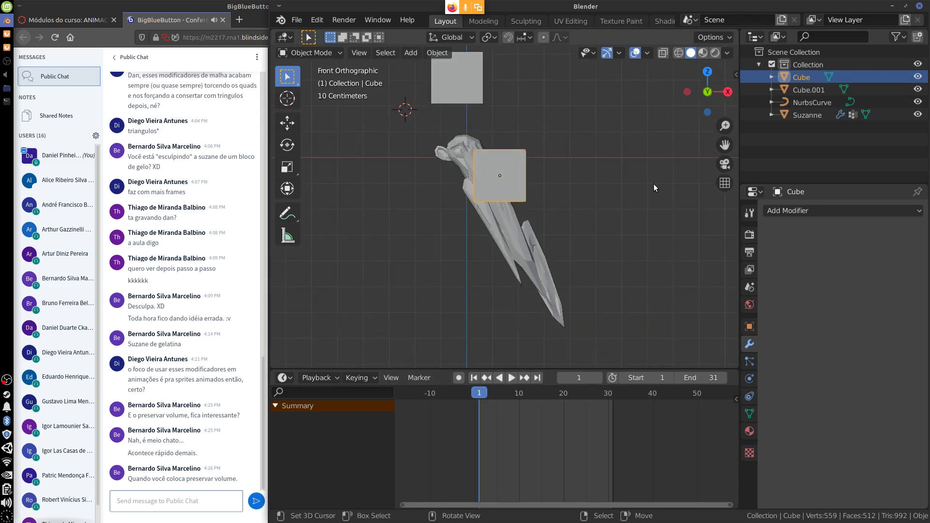
pyautogui.press('g')
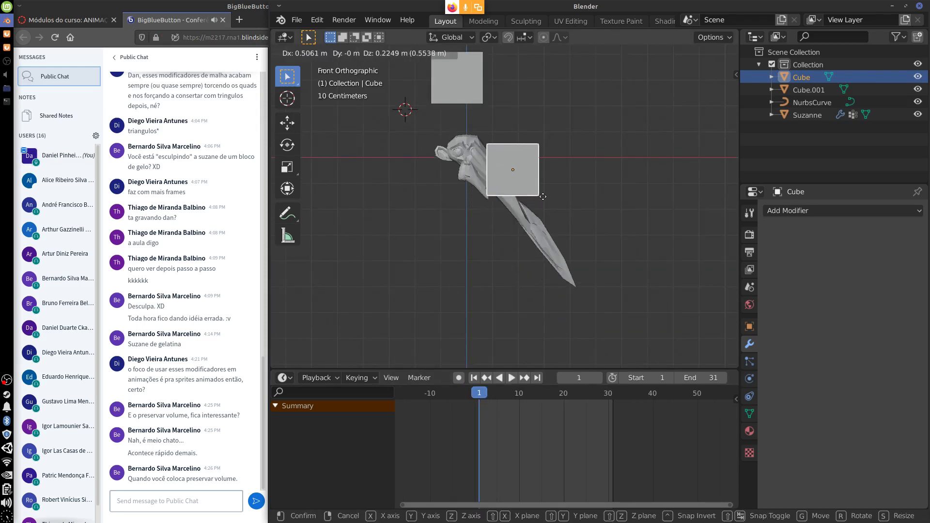
pyautogui.click(561, 143)
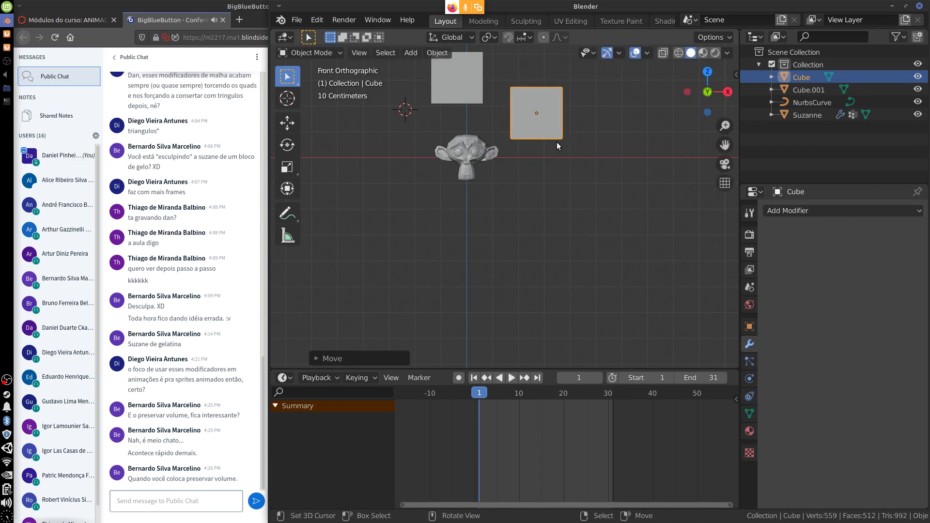
pyautogui.press('i')
pyautogui.click(554, 144)
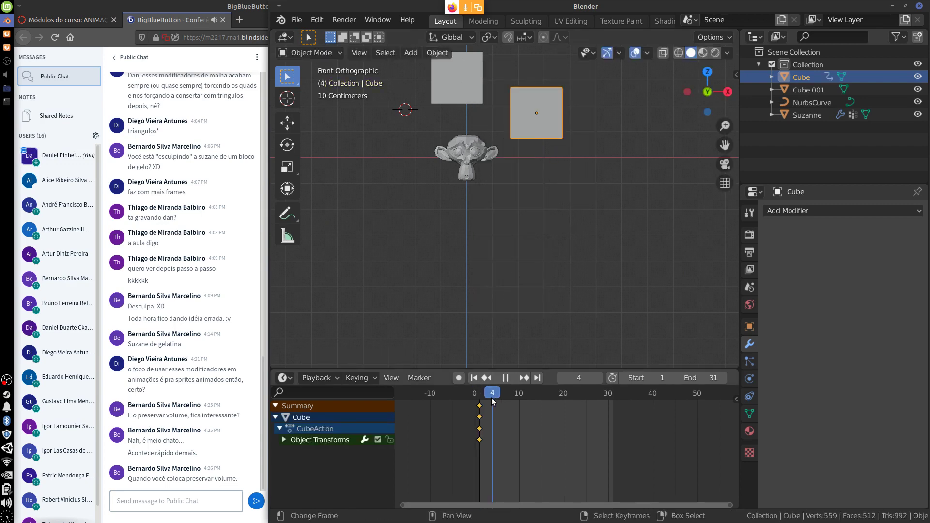
# - At frame 4, move Cube about -5.68 m along X and -2.96 m along Z and keyframe its transforms
pyautogui.press('space')
pyautogui.press('g')
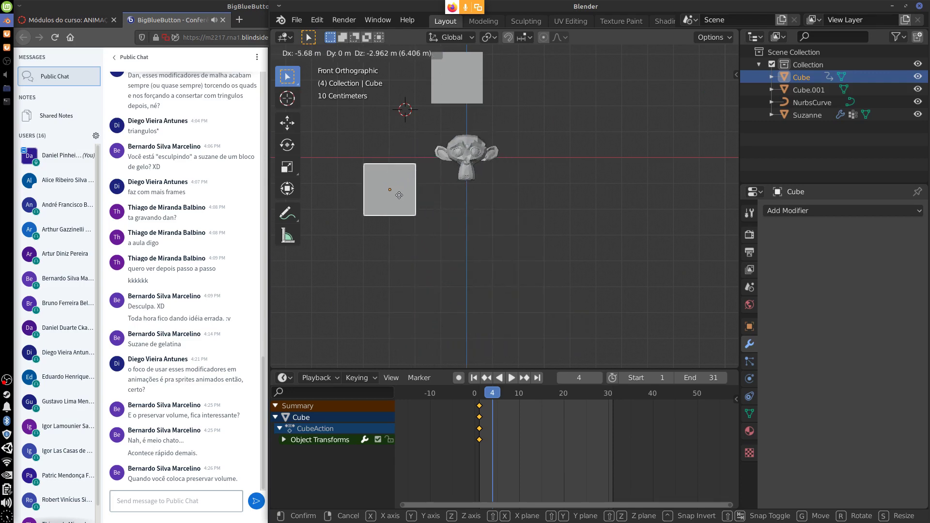
pyautogui.click(399, 195)
pyautogui.press('i')
pyautogui.click(417, 191)
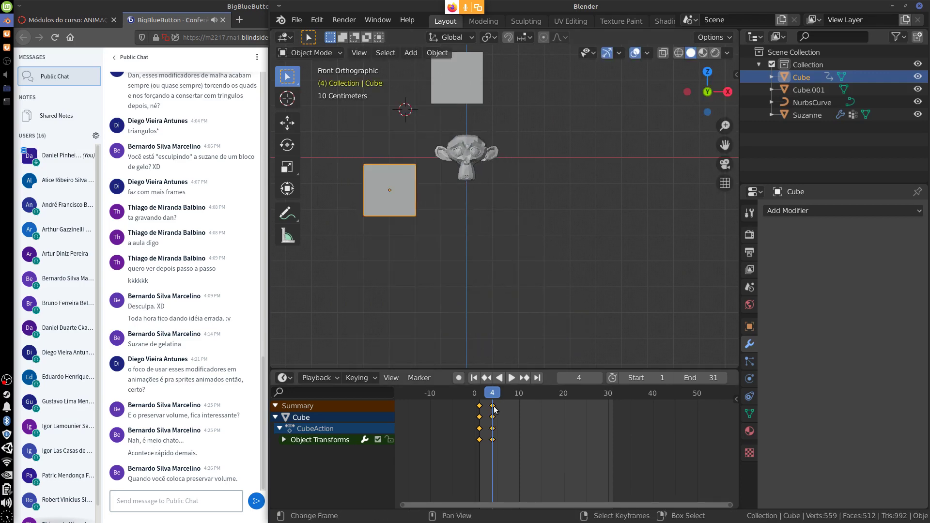
# - Move Cube's second keyframe to frame 31 and play the animation from frame 1
pyautogui.moveTo(493, 407); pyautogui.dragTo(480, 407)
pyautogui.press('space')
pyautogui.press('Escape')
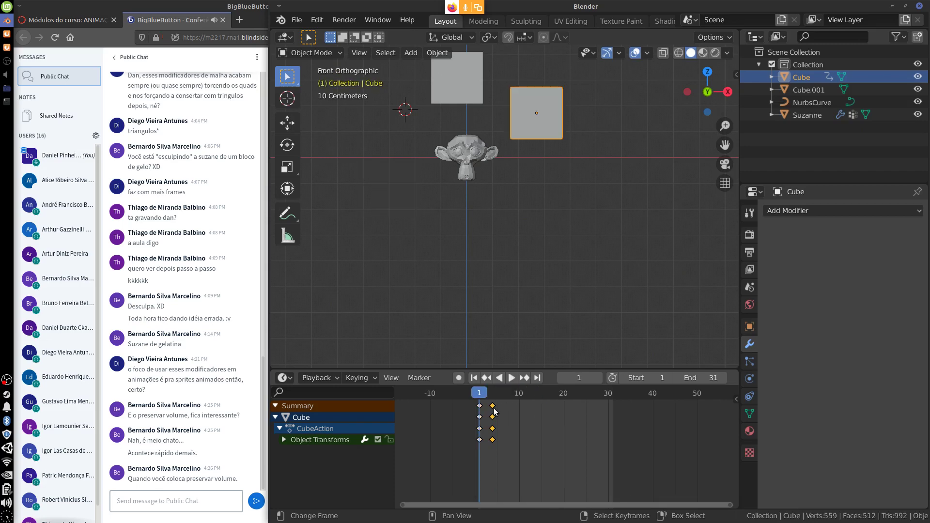
pyautogui.press('g')
pyautogui.click(622, 425)
pyautogui.press('space')
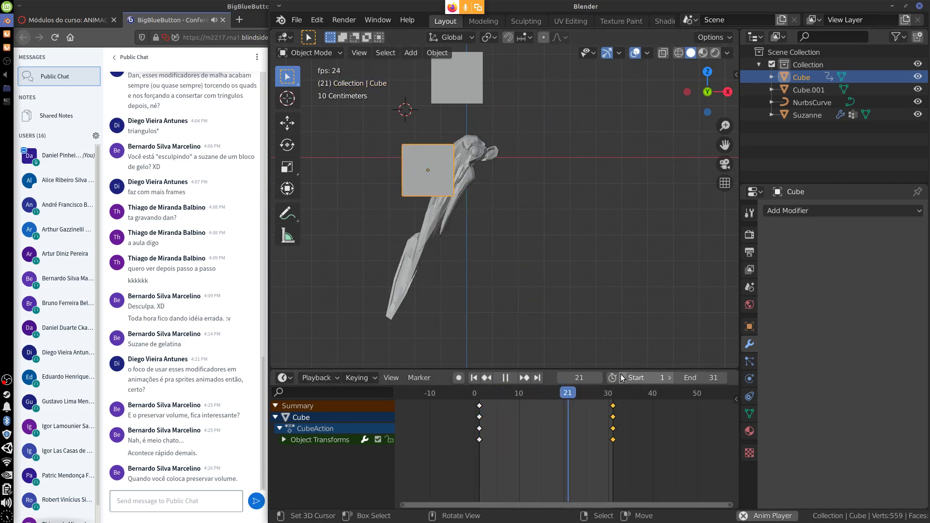
pyautogui.press('Escape')
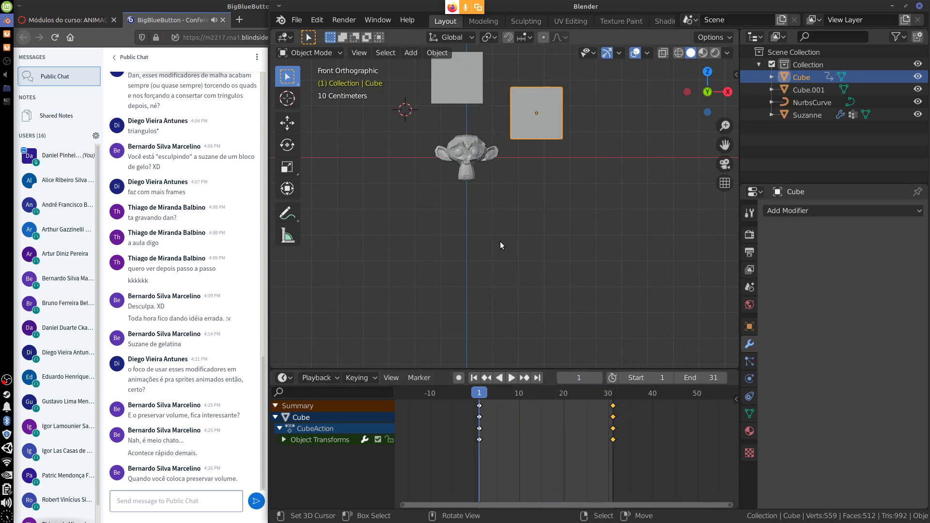
# - Set Suzanne's Warp strength to -0.70 and its radius to 4.7 m, and play the animation
pyautogui.click(469, 163)
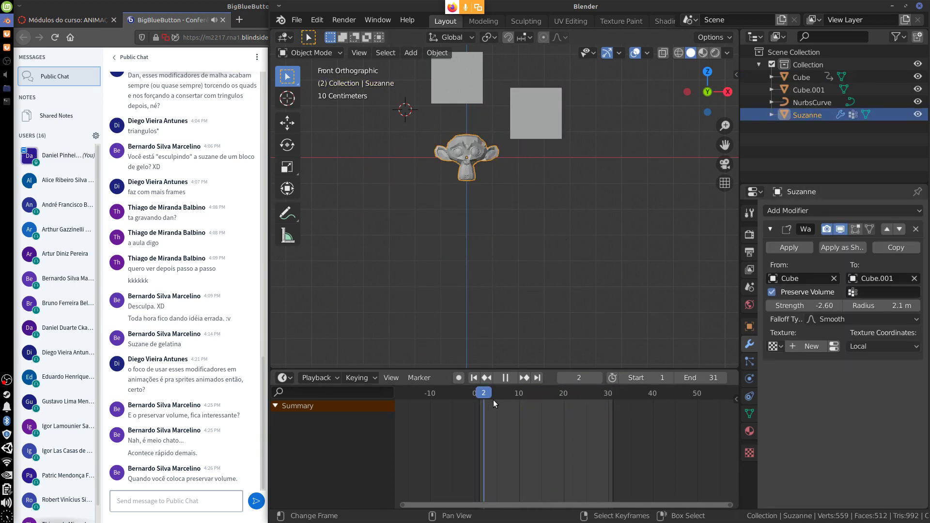
pyautogui.press('space')
pyautogui.moveTo(801, 306); pyautogui.dragTo(798, 311)
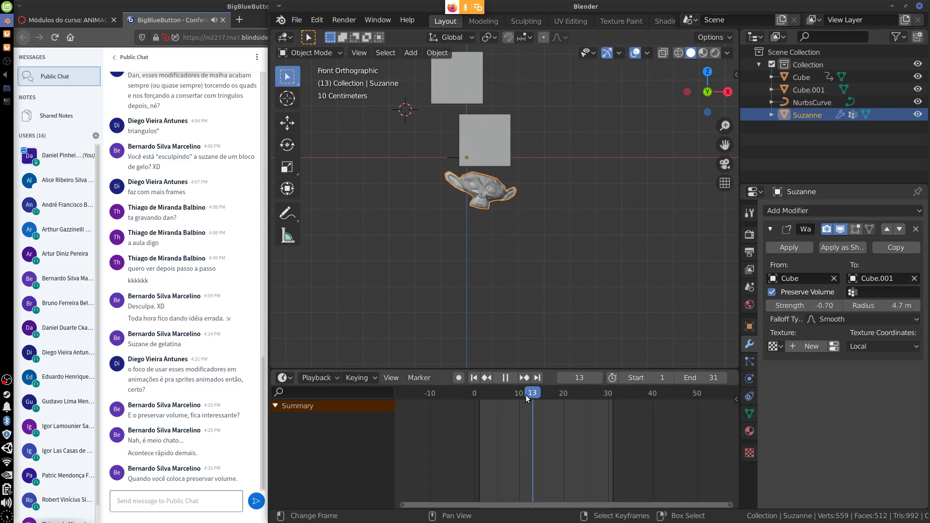
pyautogui.press('space')
pyautogui.click(482, 407)
pyautogui.press('space')
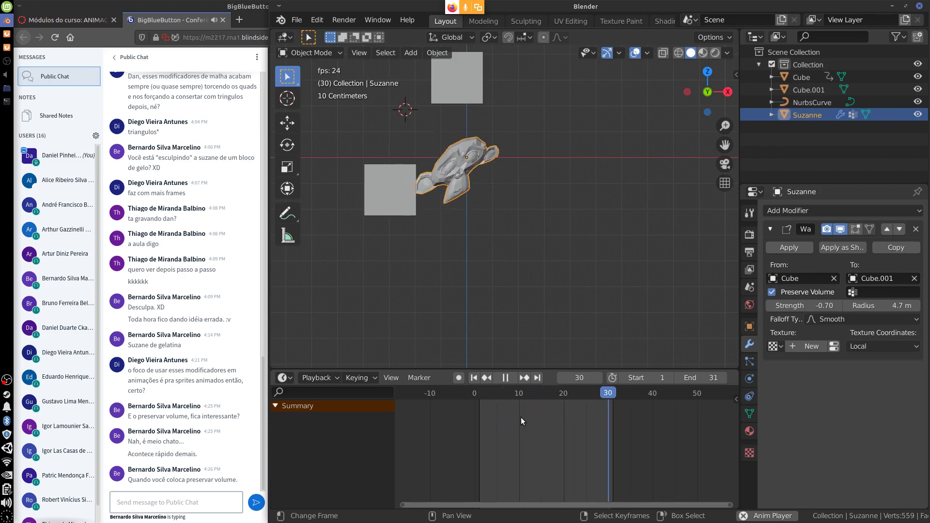
# - At frame 1, move Cube.001 slightly up and to the left above Suzanne and keyframe its transforms
pyautogui.click(459, 86)
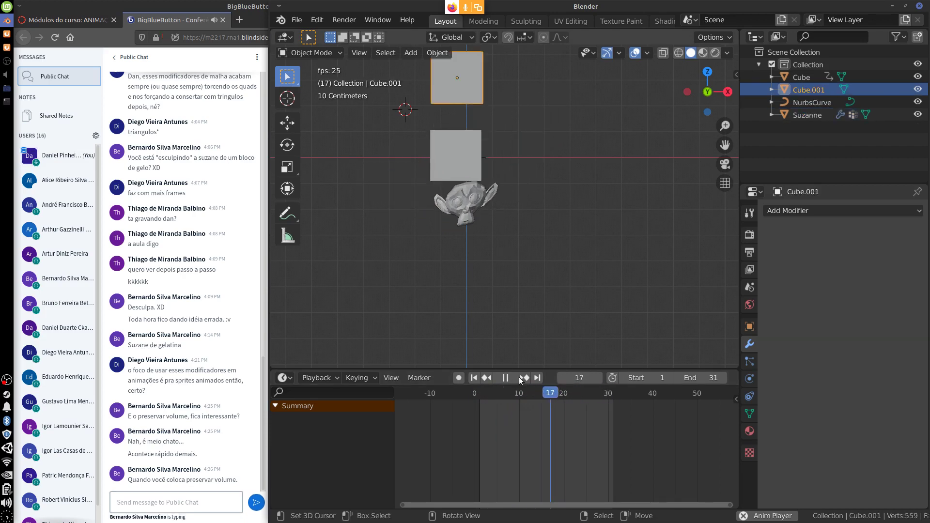
pyautogui.press('Escape')
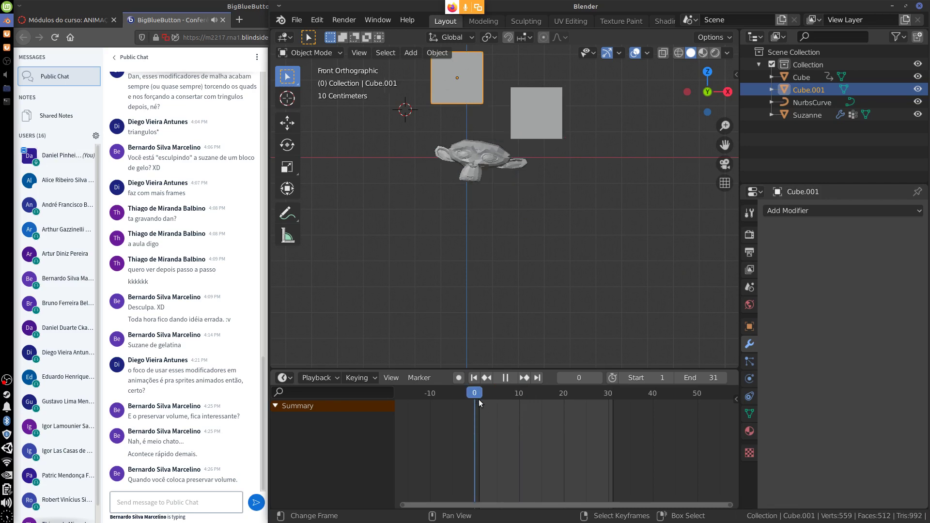
pyautogui.press('g')
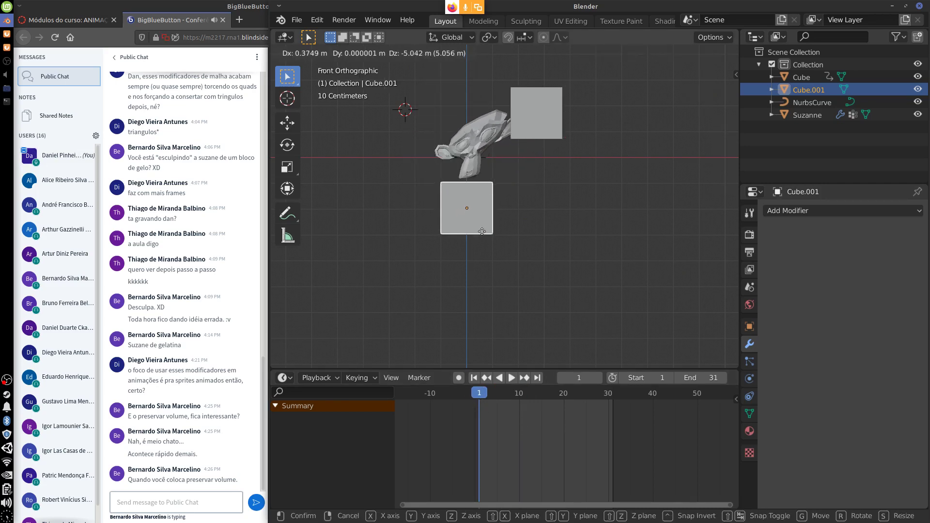
pyautogui.click(456, 99)
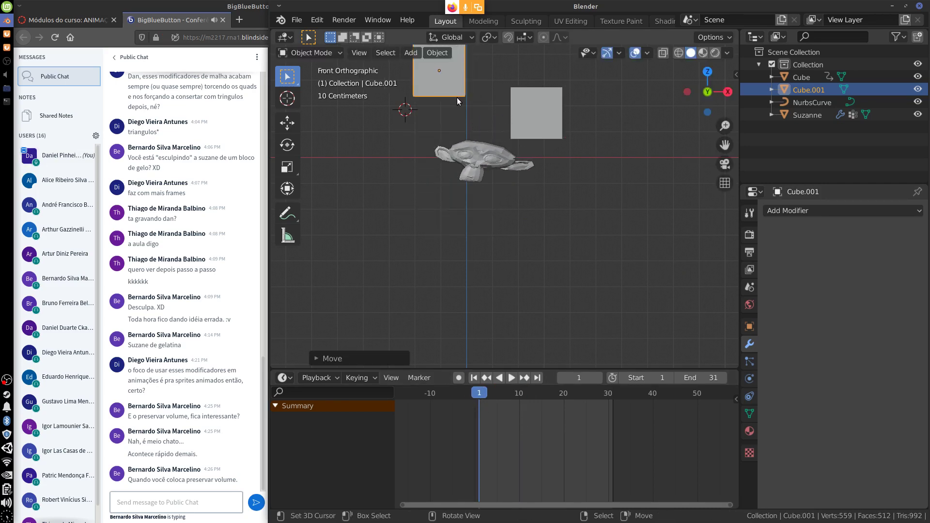
pyautogui.press('i')
pyautogui.click(456, 98)
# - At frame 31, move Cube.001 below and to the right of Suzanne and insert a LocRotScale keyframe
pyautogui.press('space')
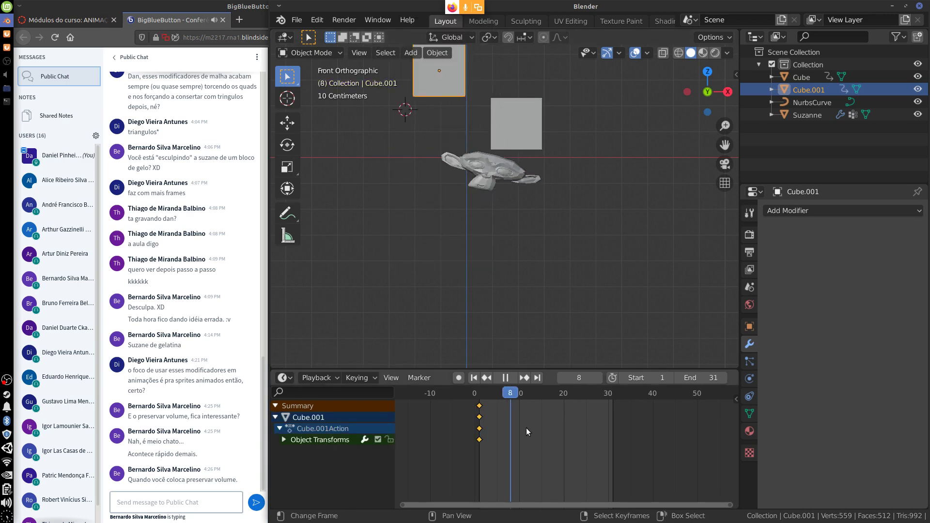
pyautogui.press('space')
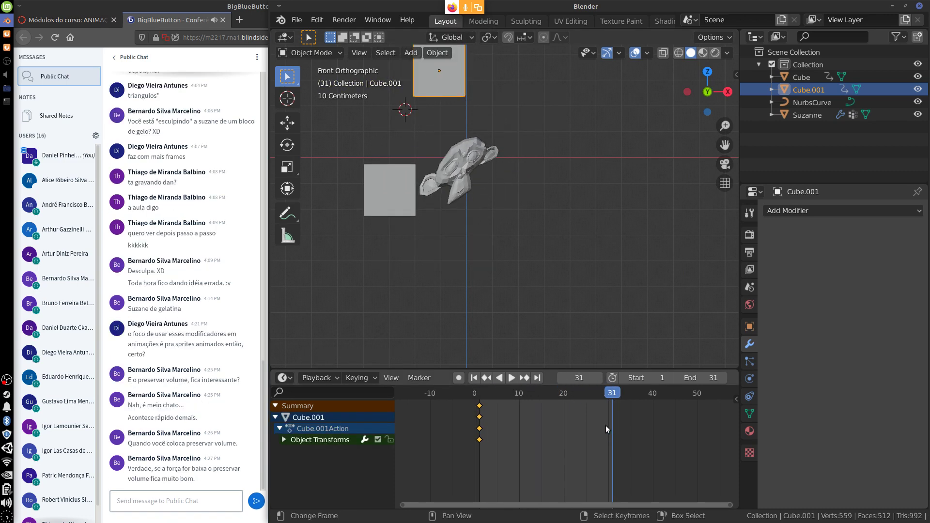
pyautogui.press('g')
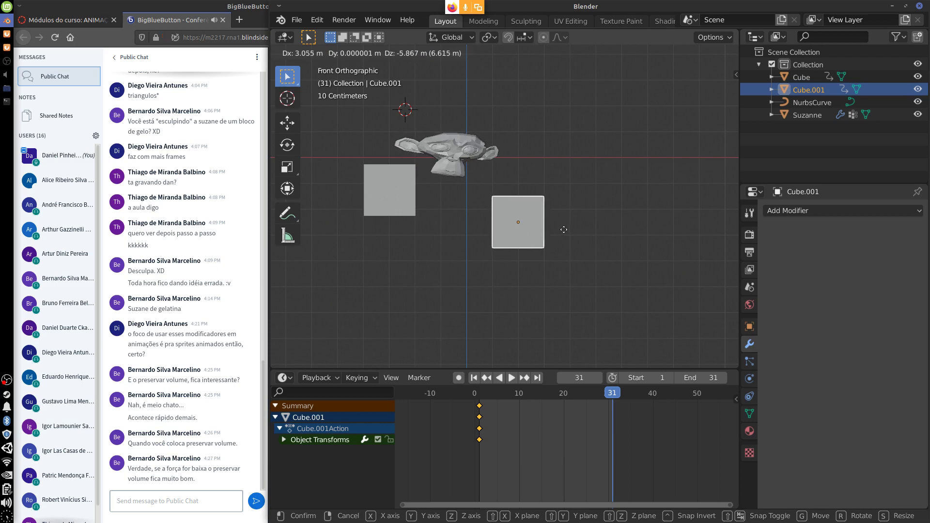
pyautogui.click(567, 220)
pyautogui.press('i')
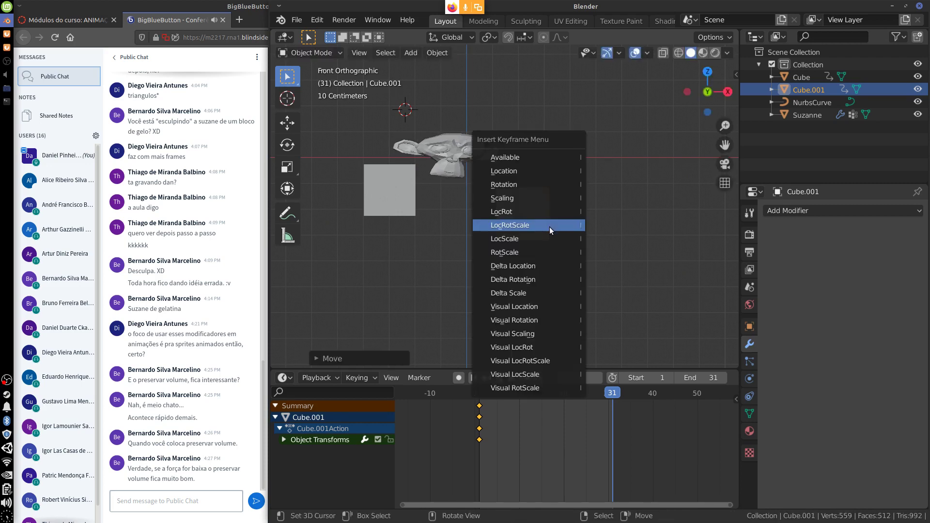
pyautogui.click(549, 227)
# - Play the animation with Cube and Cube.001 hidden to examine Suzanne's deformation alone
pyautogui.press('space')
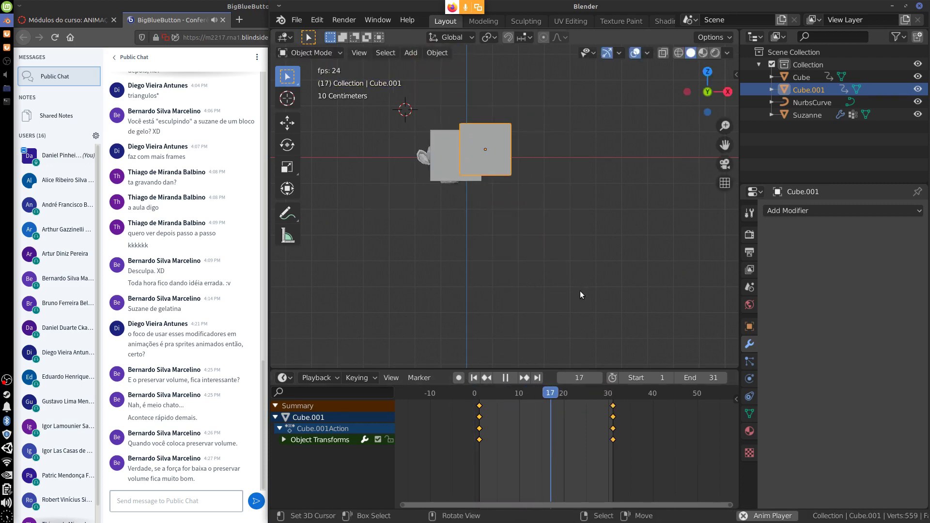
pyautogui.click(917, 89)
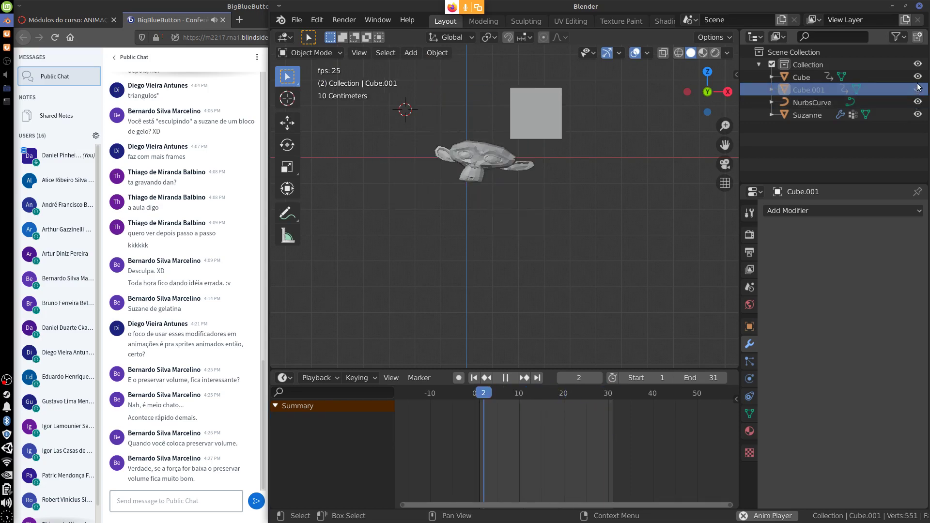
pyautogui.click(917, 77)
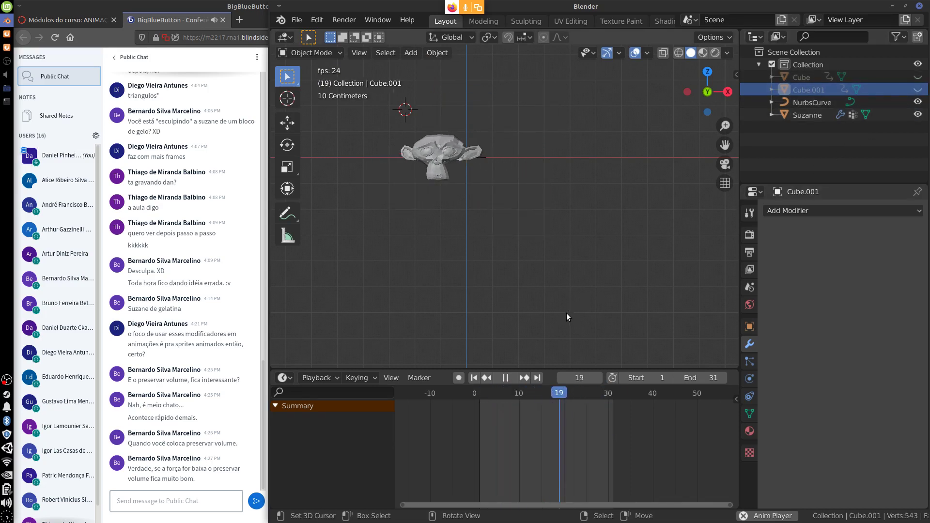
pyautogui.moveTo(584, 267); pyautogui.dragTo(530, 292, button='middle')
pyautogui.press('KP_1')
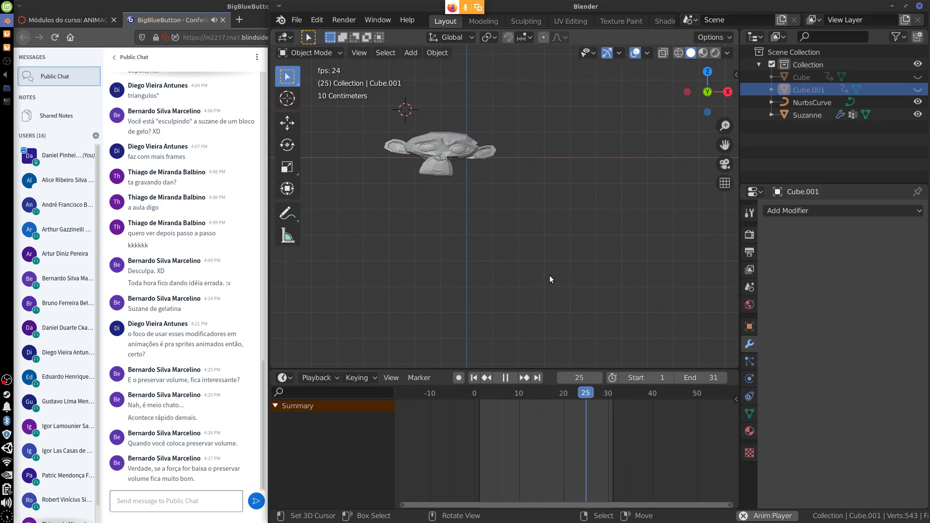
pyautogui.press('Escape')
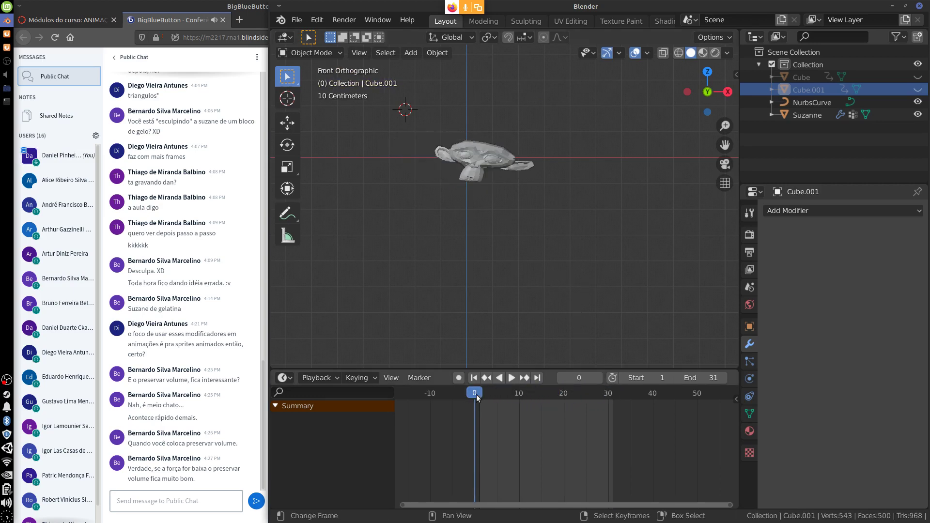
# - Unhide Cube.001 and Cube and run through the animation with both visible
pyautogui.moveTo(476, 394); pyautogui.dragTo(497, 393)
pyautogui.click(918, 90)
pyautogui.click(918, 76)
pyautogui.press('space')
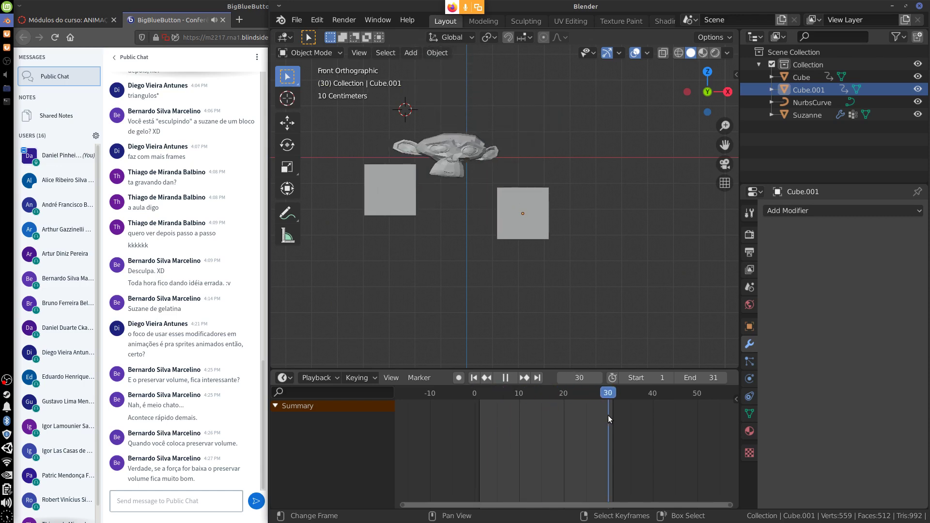
# - At frame 1, try scaling and rotating Cube.001 to preview how it changes Suzanne's warp
pyautogui.click(479, 434)
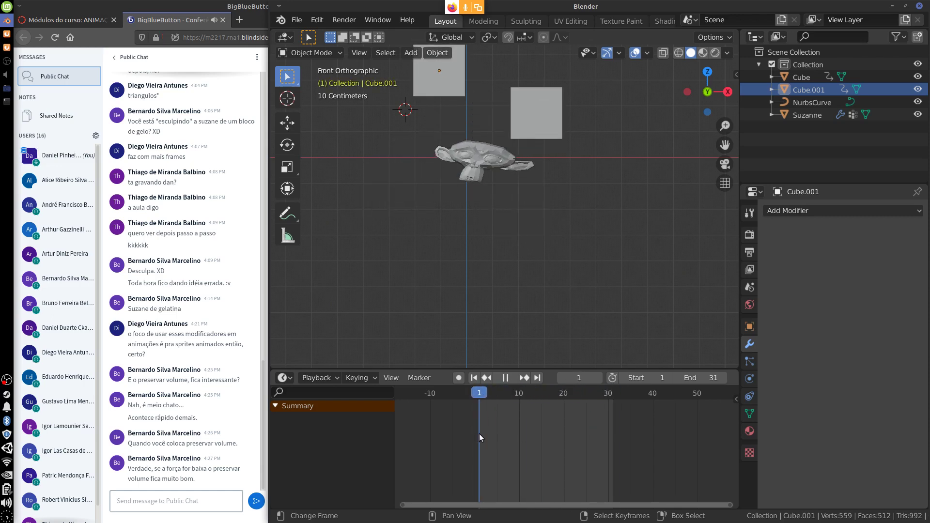
pyautogui.press('space')
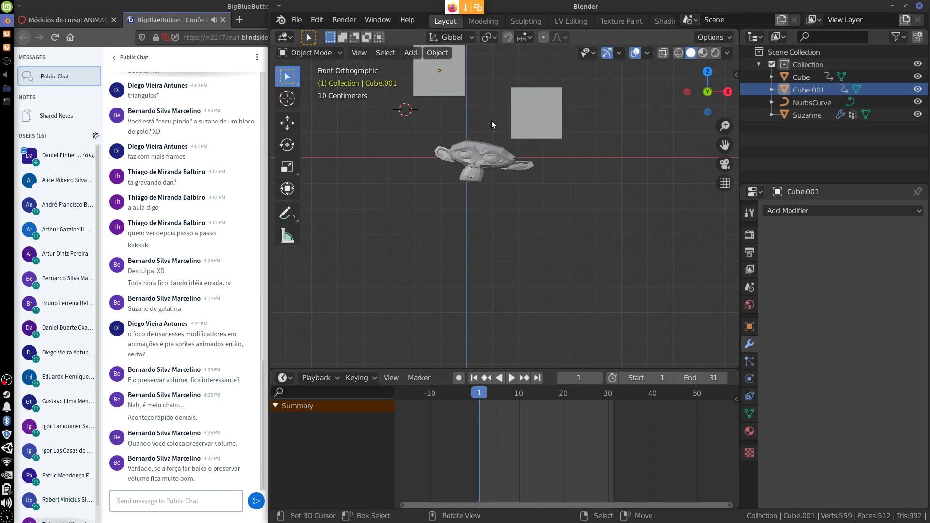
pyautogui.click(459, 94)
pyautogui.press('s')
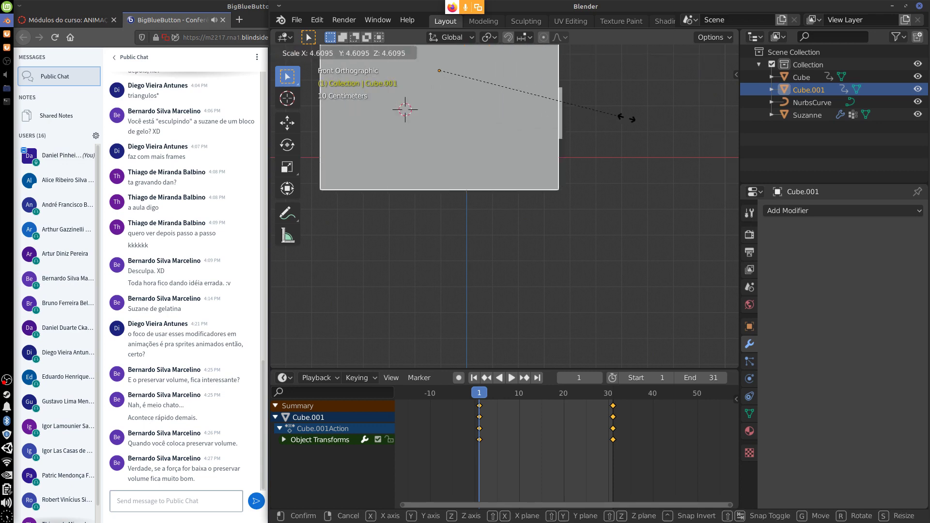
pyautogui.rightClick(492, 124)
pyautogui.press('r')
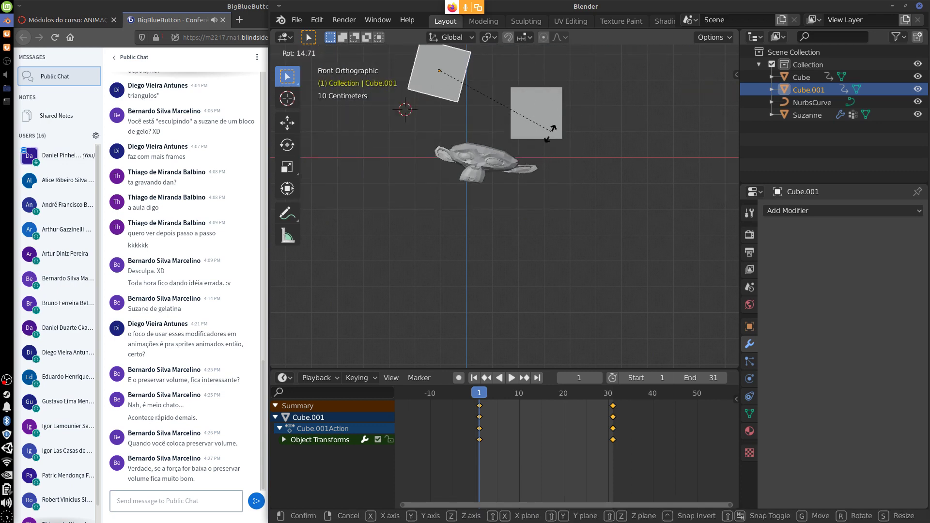
pyautogui.rightClick(552, 99)
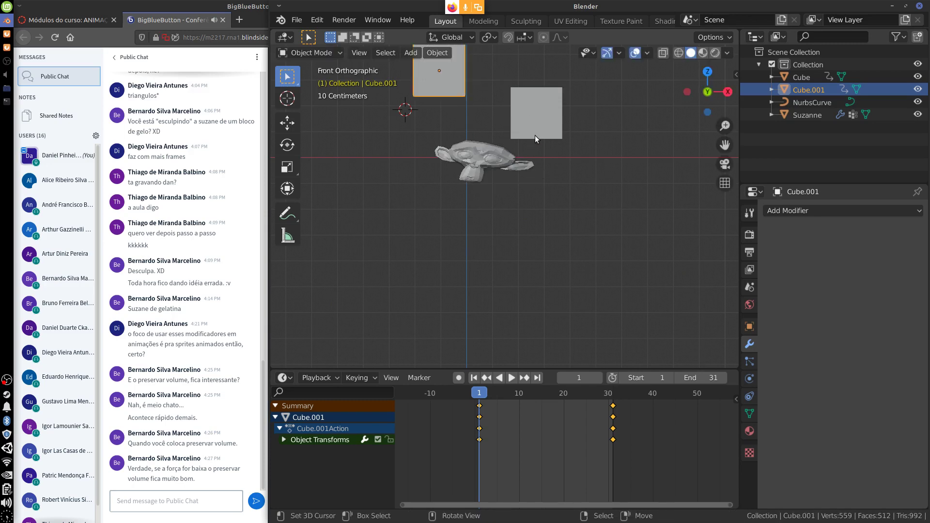
# - Try rotating and scaling the other cube, Cube, to preview its effect on Suzanne's warp
pyautogui.click(535, 135)
pyautogui.press('r')
pyautogui.rightClick(556, 147)
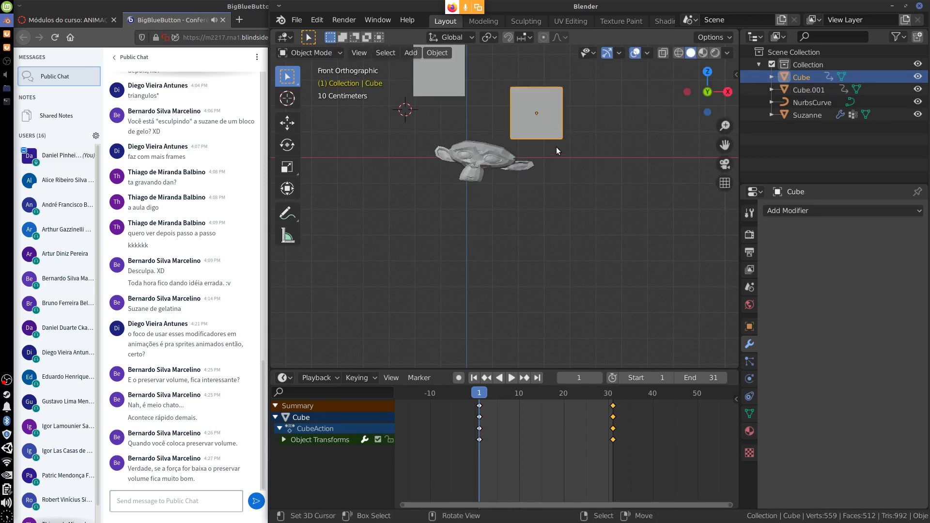
pyautogui.press('s')
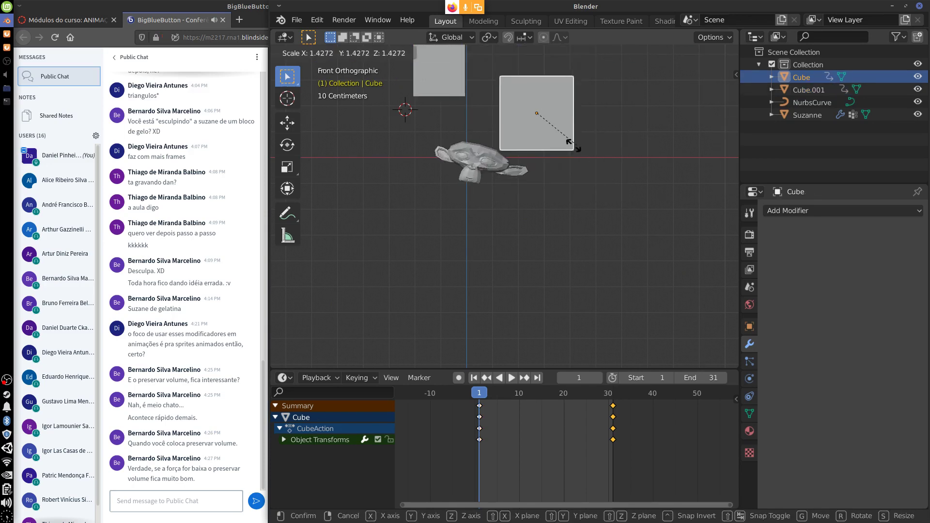
pyautogui.rightClick(634, 121)
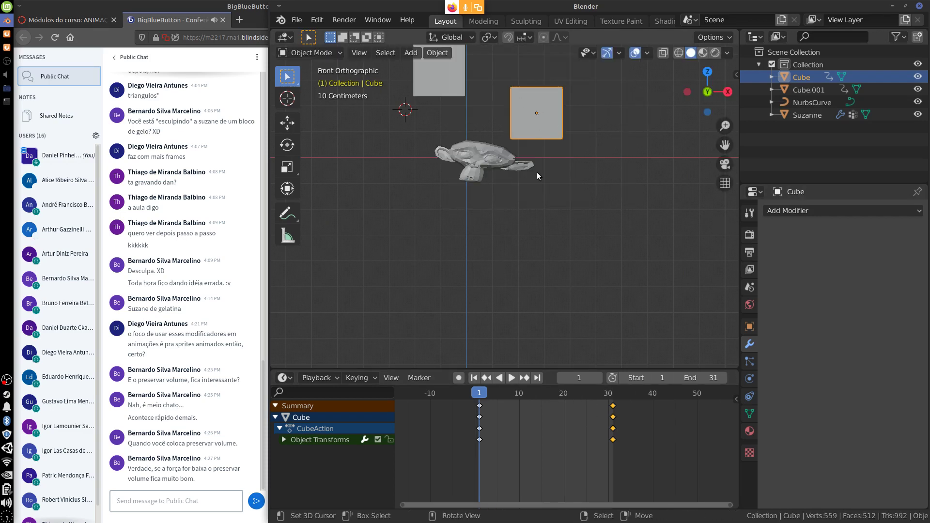
pyautogui.press('space')
pyautogui.press('Escape')
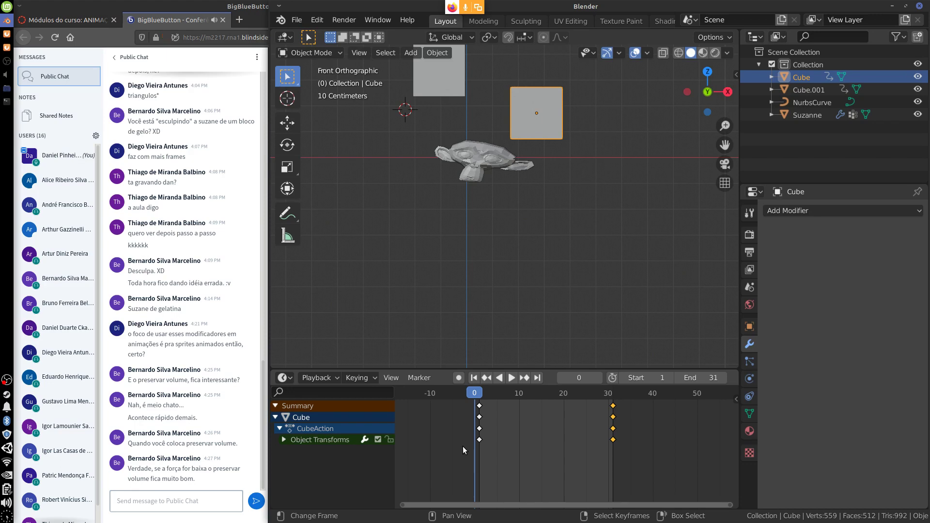
pyautogui.click(838, 213)
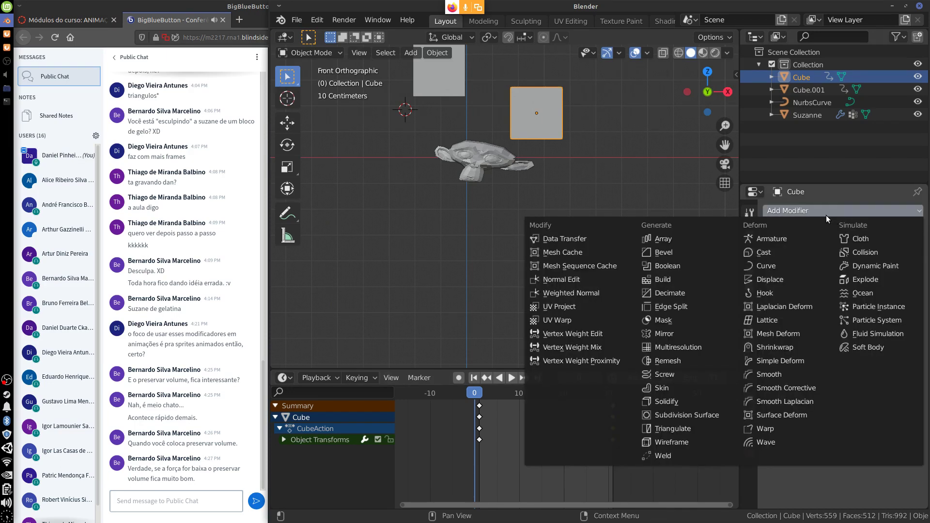
# - Delete all objects in the scene and reset the 3D cursor to the world origin
pyautogui.press('a')
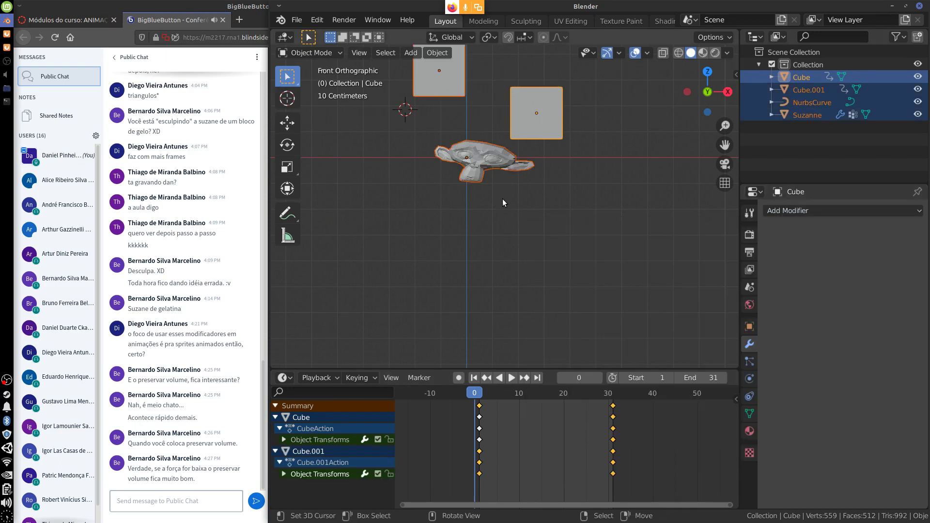
pyautogui.press('x')
pyautogui.click(503, 202)
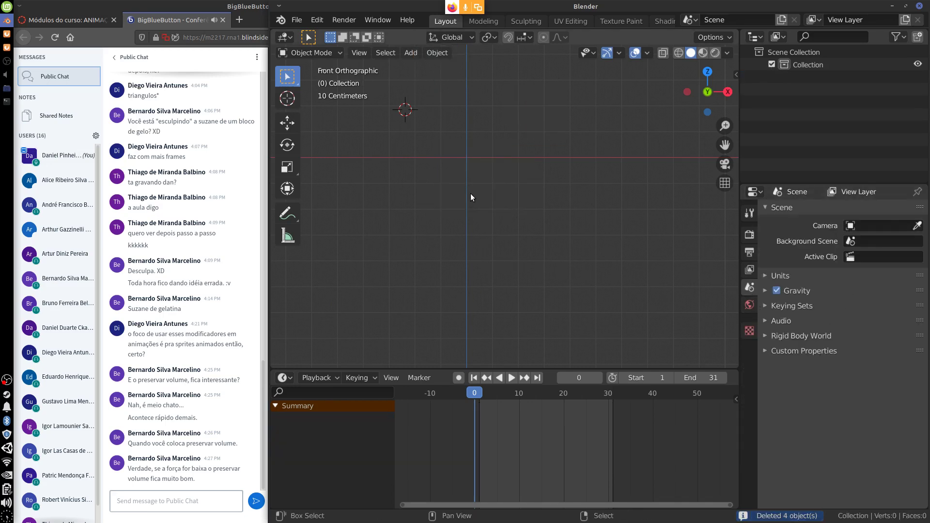
pyautogui.hotkey('shift', 'c')
pyautogui.keyDown('shift'); pyautogui.moveTo(521, 242); pyautogui.dragTo(552, 298, button='middle'); pyautogui.keyUp('shift')
pyautogui.scroll(-1, 565, 294)
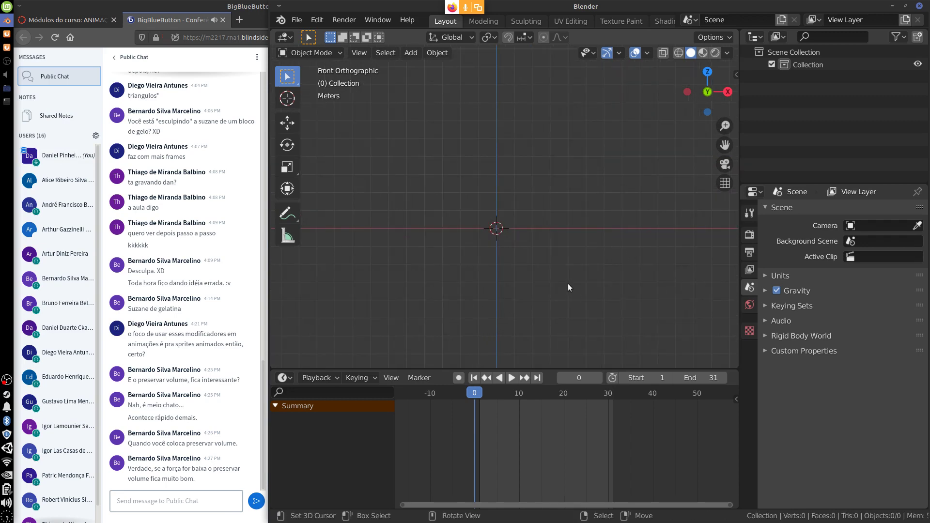
# - Add a plane at the origin and, in Edit Mode, scale its mesh up to just over seven times its size
pyautogui.hotkey('shift', 'a')
pyautogui.moveTo(568, 280)
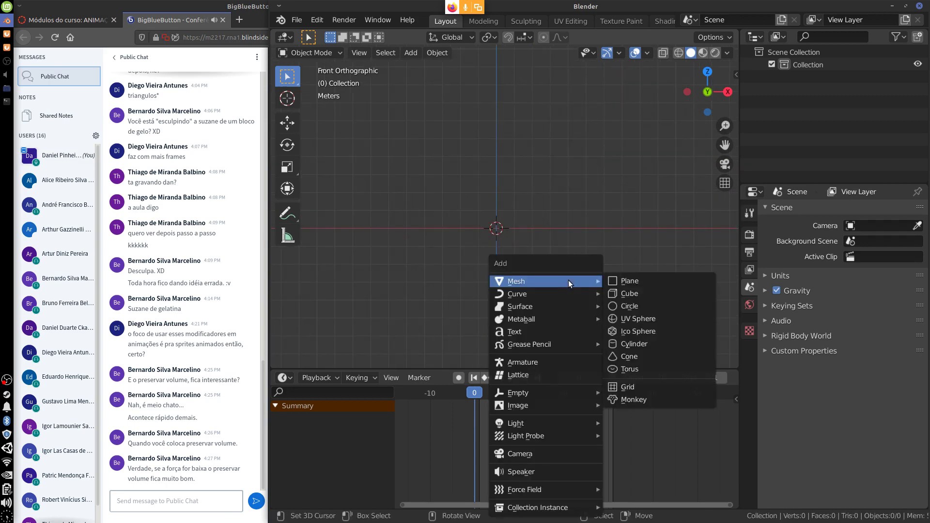
pyautogui.click(634, 281)
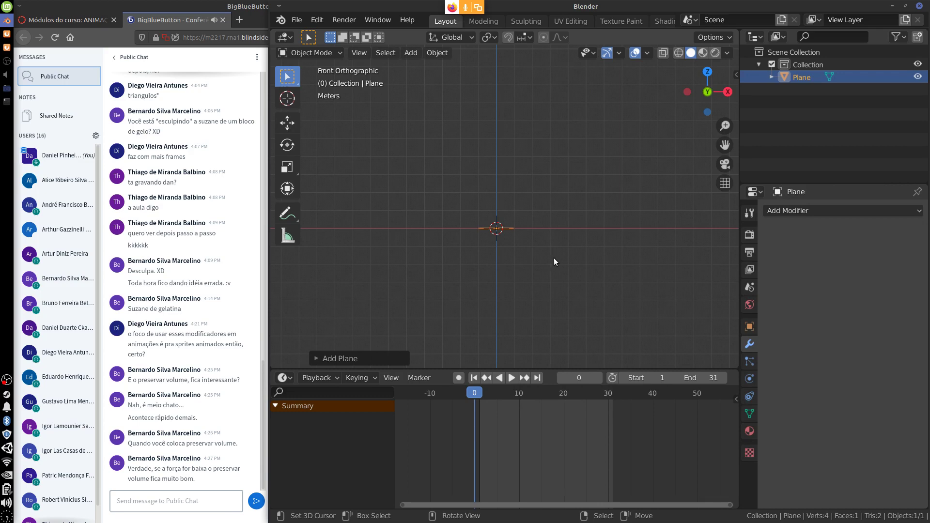
pyautogui.press('KP_7')
pyautogui.press('Tab')
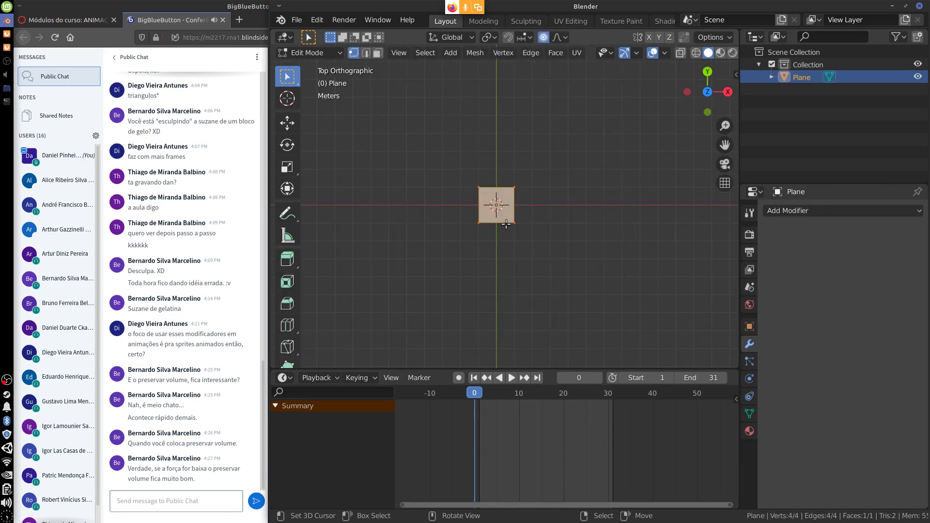
pyautogui.press('s')
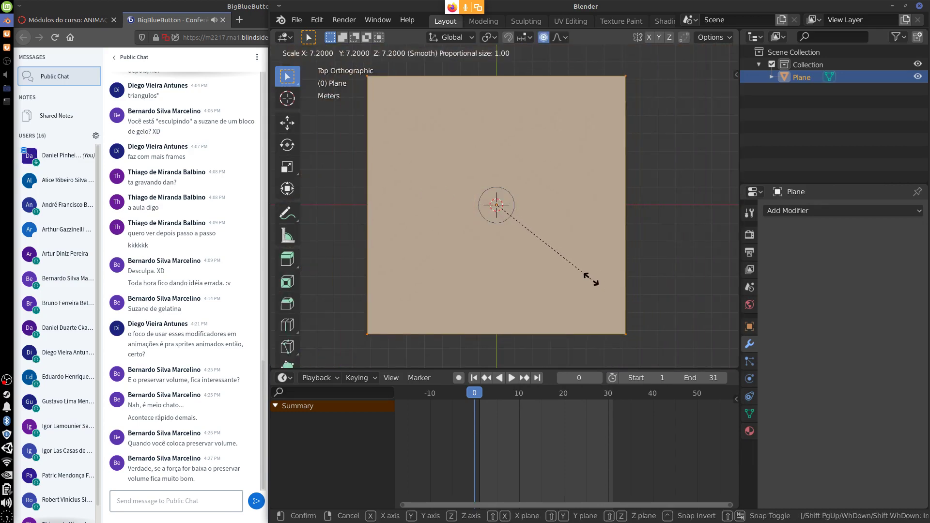
pyautogui.click(593, 280)
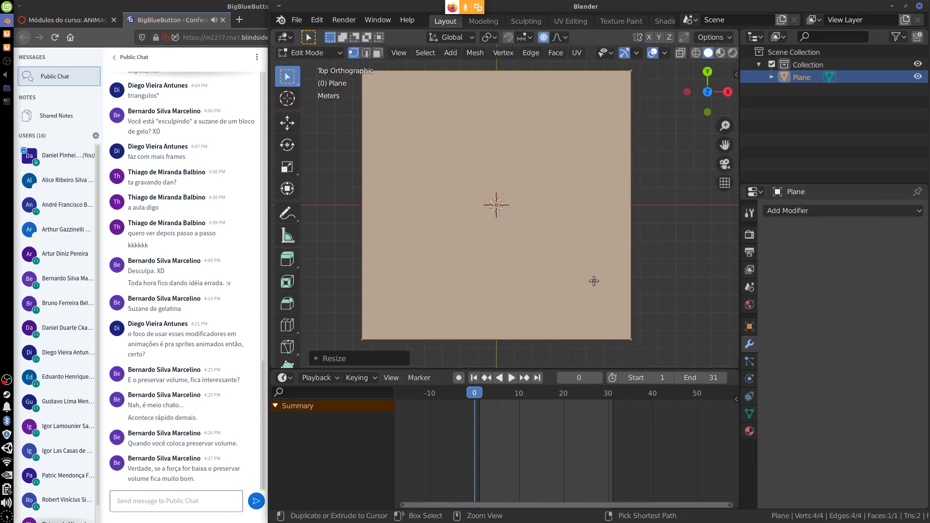
# - Subdivide the plane's mesh three times, with 10 cuts in the second pass, and set the current frame to 1
pyautogui.rightClick(530, 225)
pyautogui.click(522, 222)
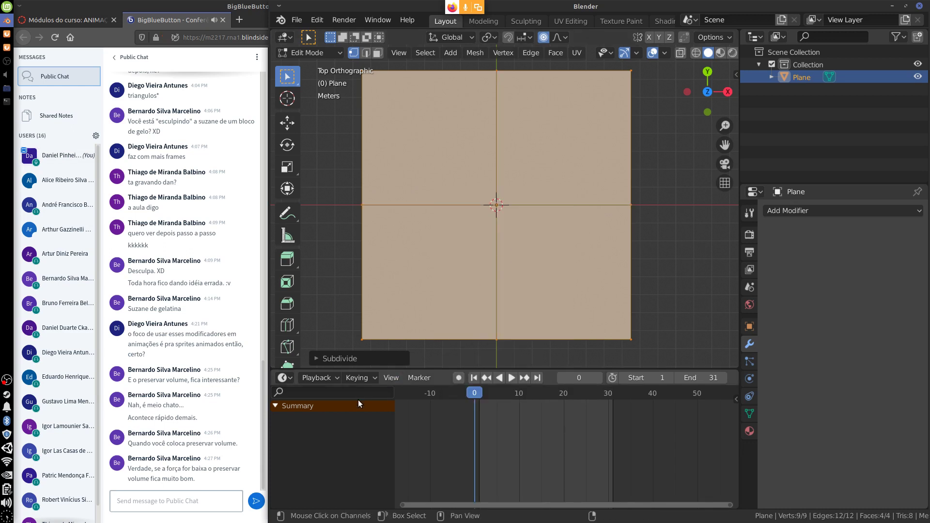
pyautogui.moveTo(471, 395); pyautogui.dragTo(478, 399)
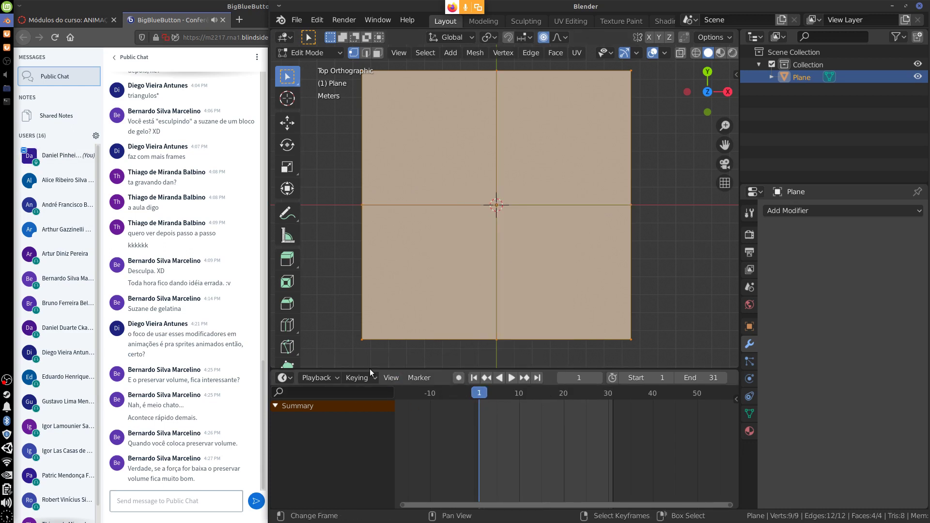
pyautogui.rightClick(484, 252)
pyautogui.click(477, 219)
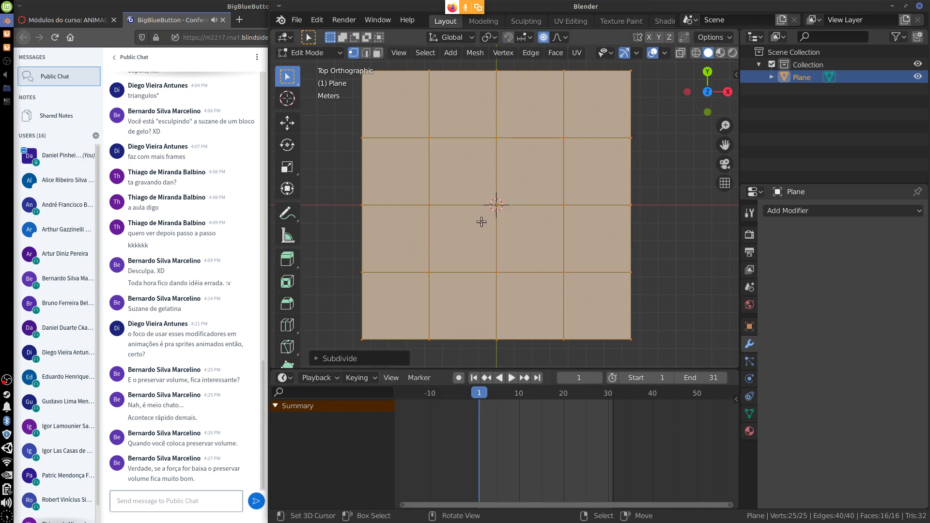
pyautogui.click(342, 357)
pyautogui.moveTo(426, 273); pyautogui.dragTo(484, 284)
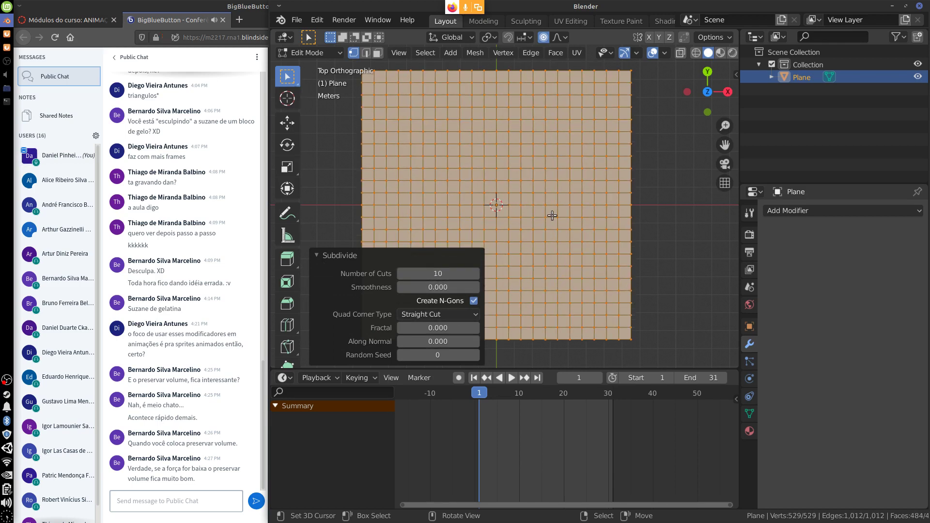
pyautogui.rightClick(535, 221)
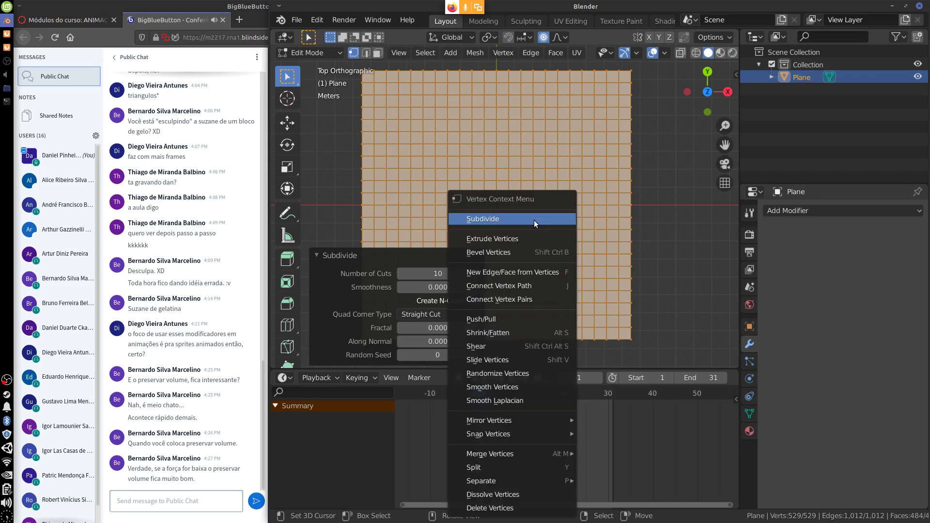
pyautogui.click(533, 220)
pyautogui.click(337, 257)
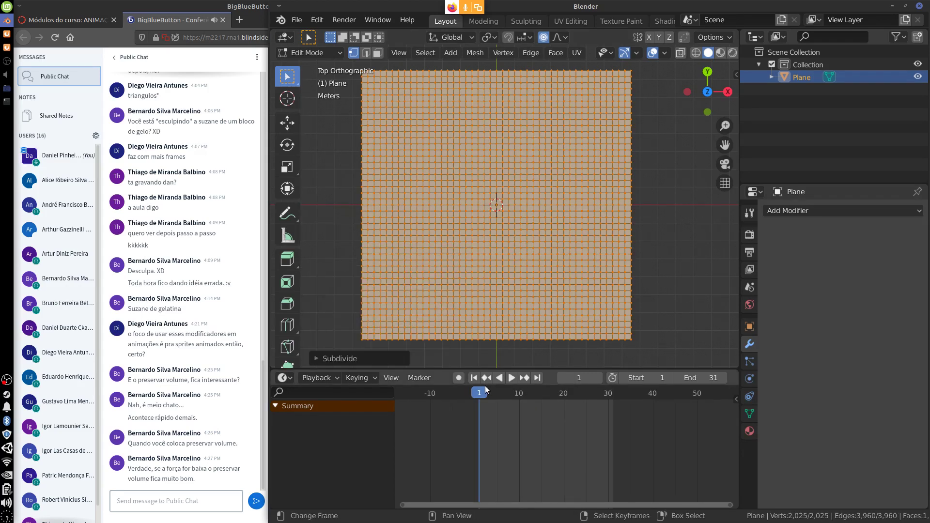
# - Add a Wave modifier to the subdivided plane and return to Object Mode
pyautogui.moveTo(597, 279); pyautogui.dragTo(528, 360, button='middle')
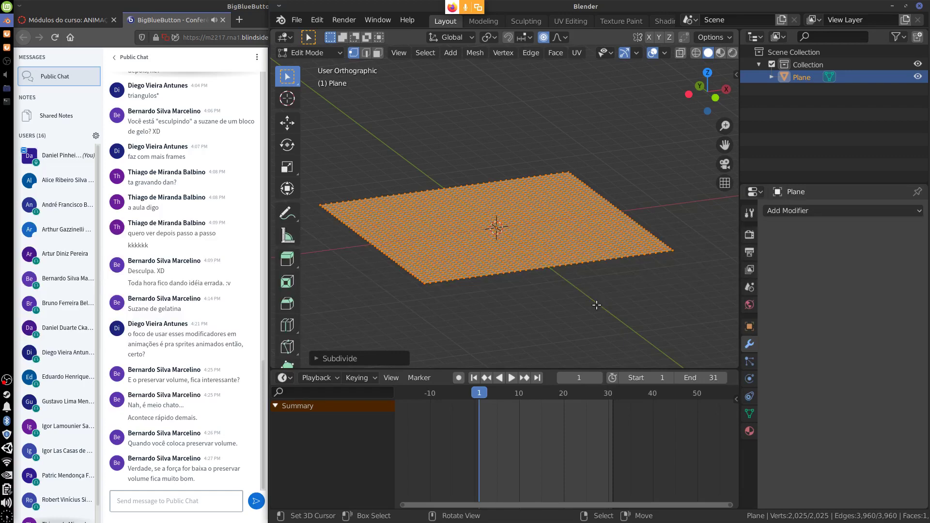
pyautogui.click(822, 210)
pyautogui.click(821, 211)
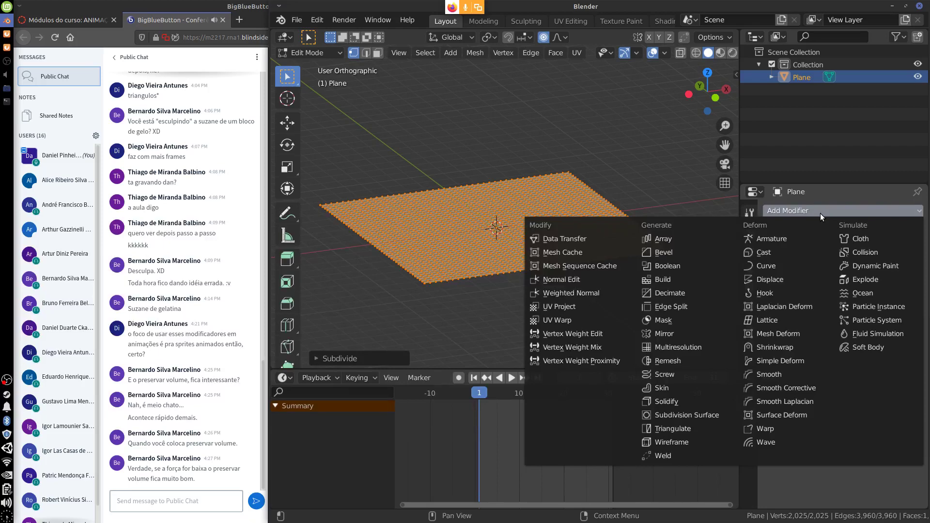
pyautogui.click(787, 443)
pyautogui.press('Tab')
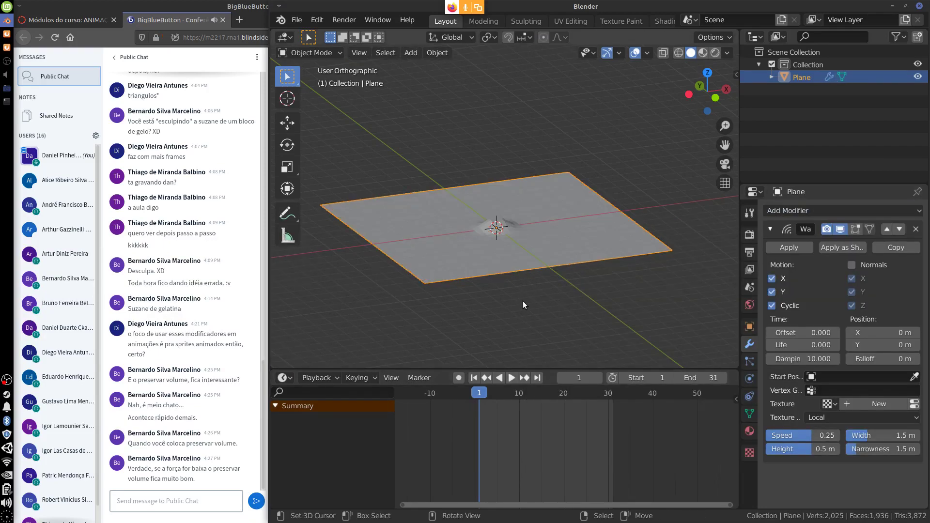
# - Play and scrub through the animation up to frame 38 to examine how the wave spreads over the plane
pyautogui.press('space')
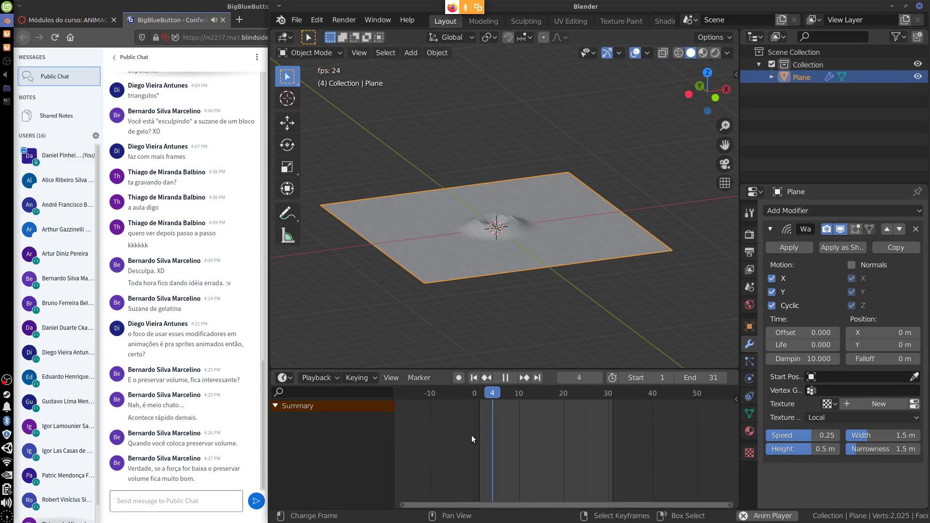
pyautogui.press('Escape')
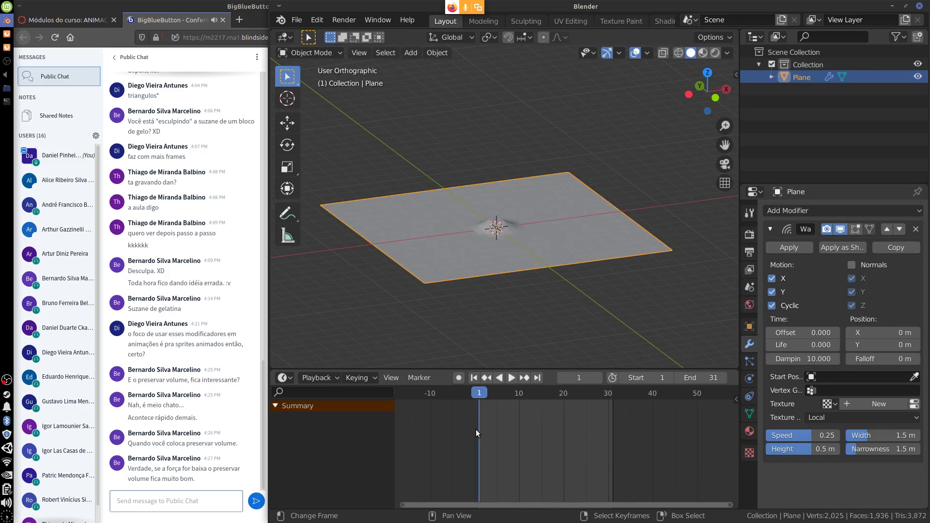
pyautogui.press('space')
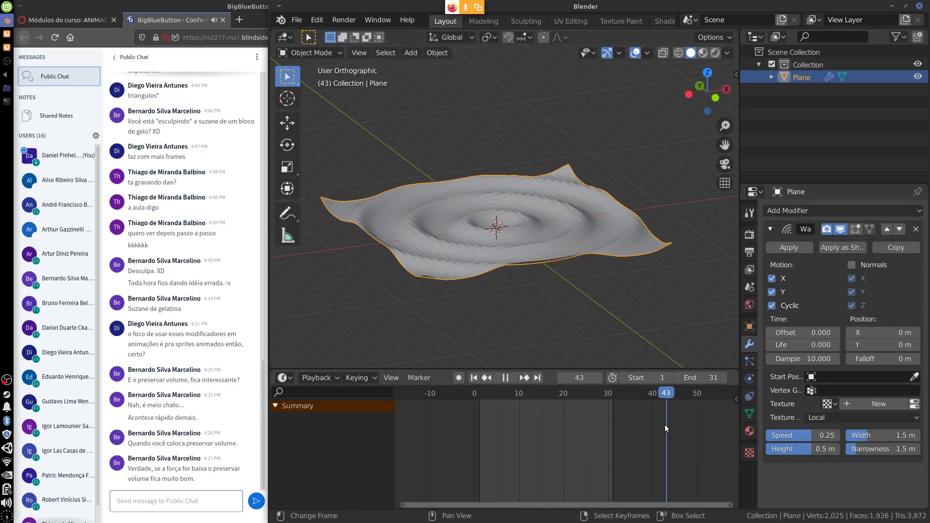
pyautogui.press('space')
pyautogui.click(524, 446)
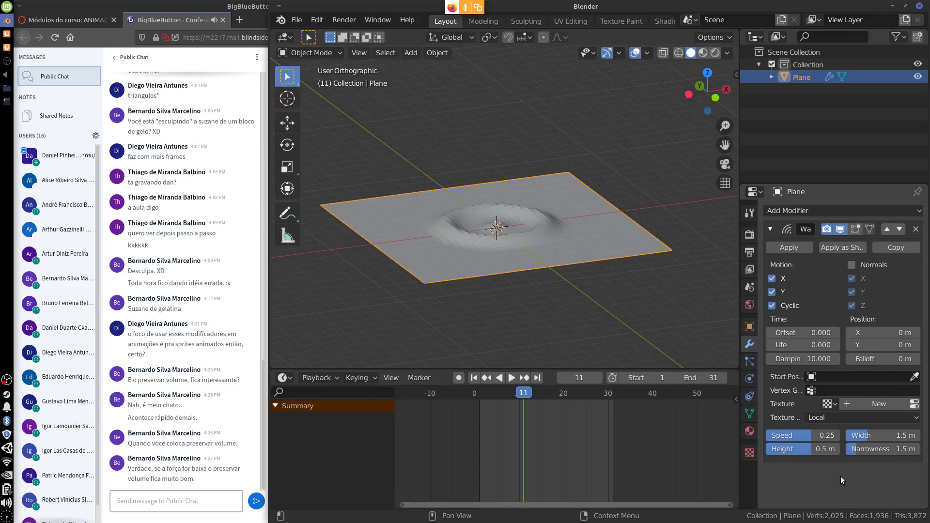
pyautogui.moveTo(525, 394); pyautogui.dragTo(637, 422)
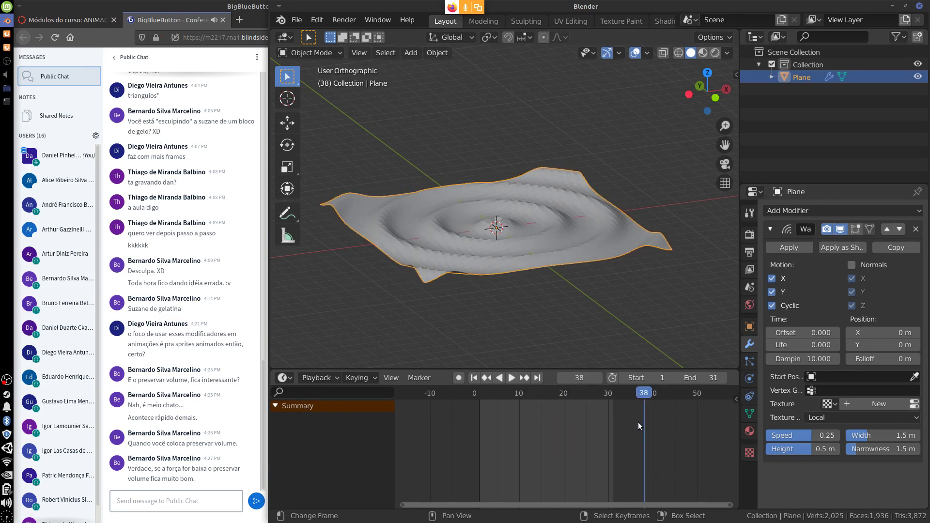
# - Back at frame 1, set the Wave modifier's time Offset to -34 and try adjusting its Life value
pyautogui.moveTo(804, 332); pyautogui.dragTo(774, 347)
pyautogui.moveTo(538, 443); pyautogui.dragTo(481, 460)
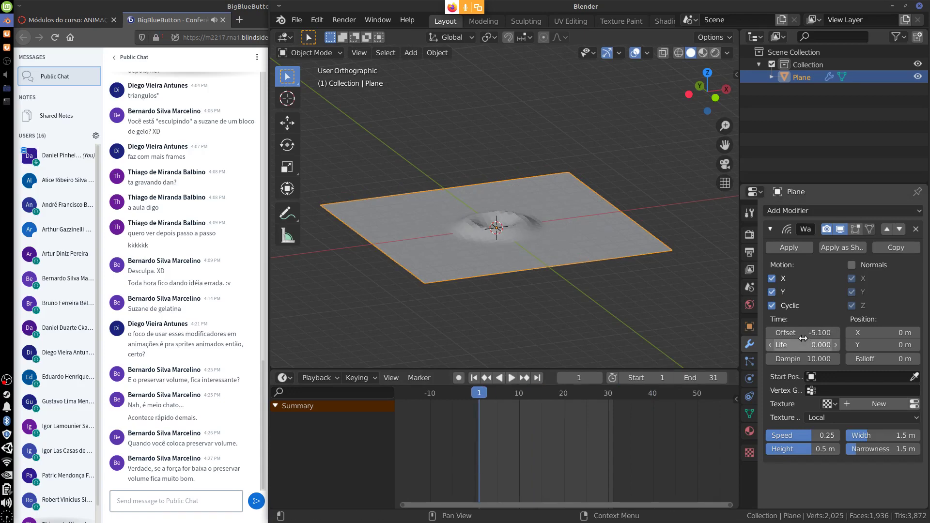
pyautogui.moveTo(804, 332); pyautogui.dragTo(690, 357)
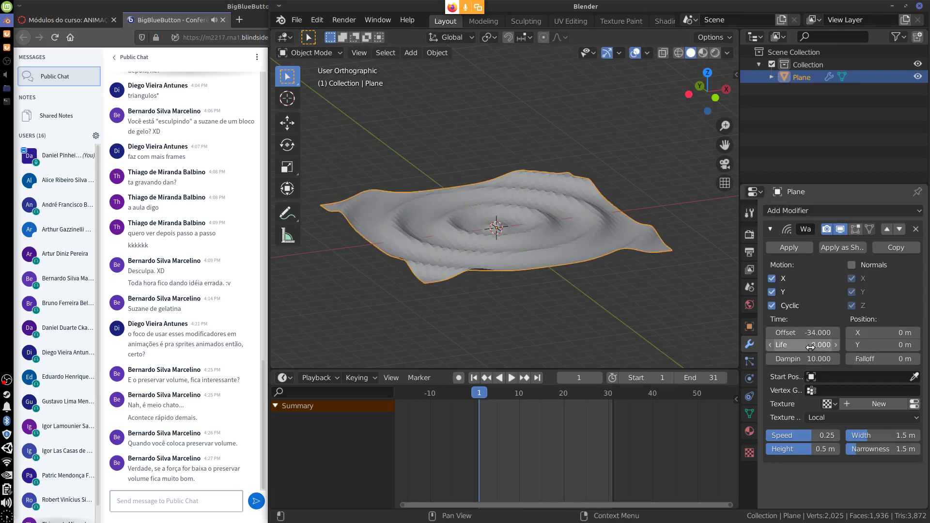
pyautogui.moveTo(801, 345); pyautogui.dragTo(821, 353)
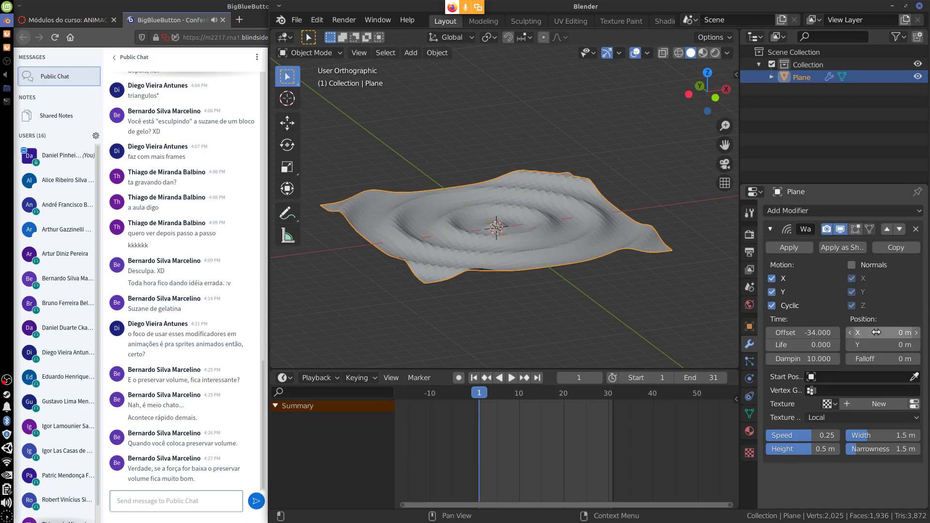
# - Set the Wave modifier's start position to X -4 m, Y 8 m, Falloff 12 m, Speed 0.35, Height 0.73 m, Width 1.2 m, Narrowness 0.92 m
pyautogui.moveTo(879, 334); pyautogui.dragTo(898, 359)
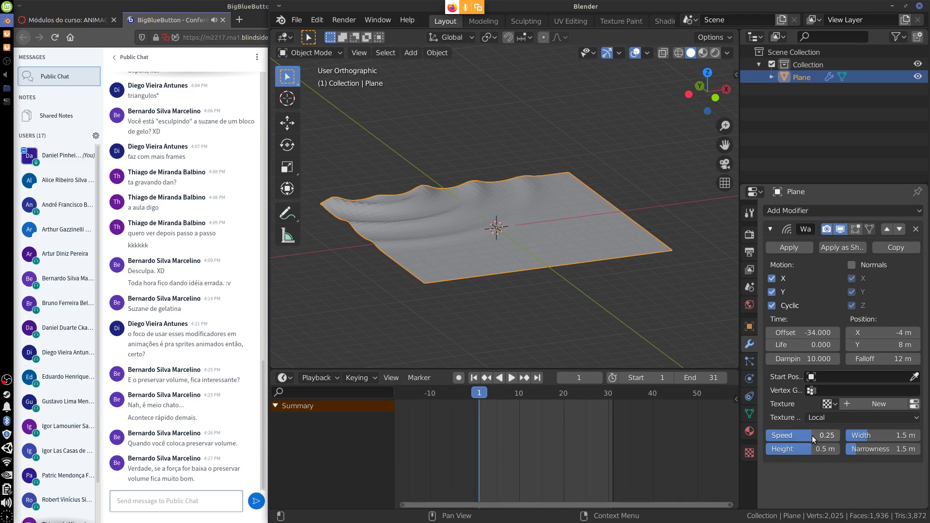
pyautogui.moveTo(811, 434); pyautogui.dragTo(866, 437)
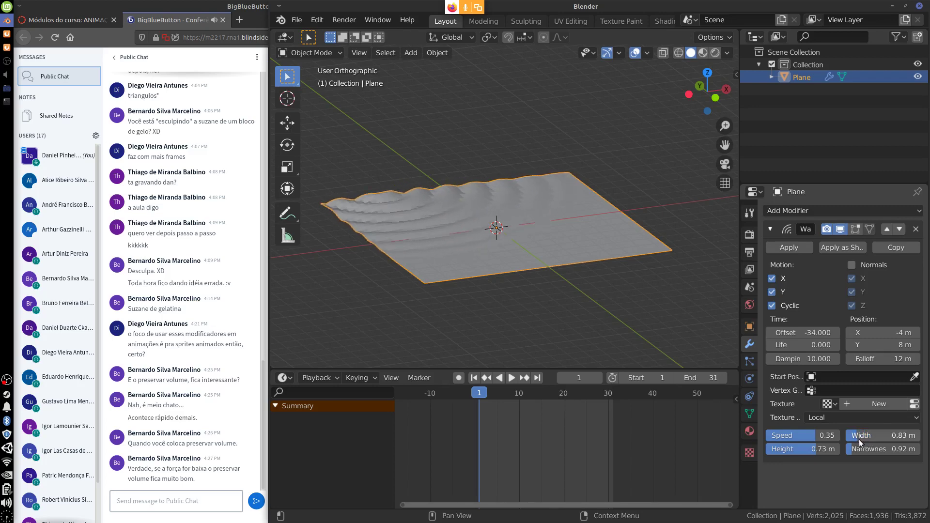
pyautogui.moveTo(858, 439); pyautogui.dragTo(862, 440)
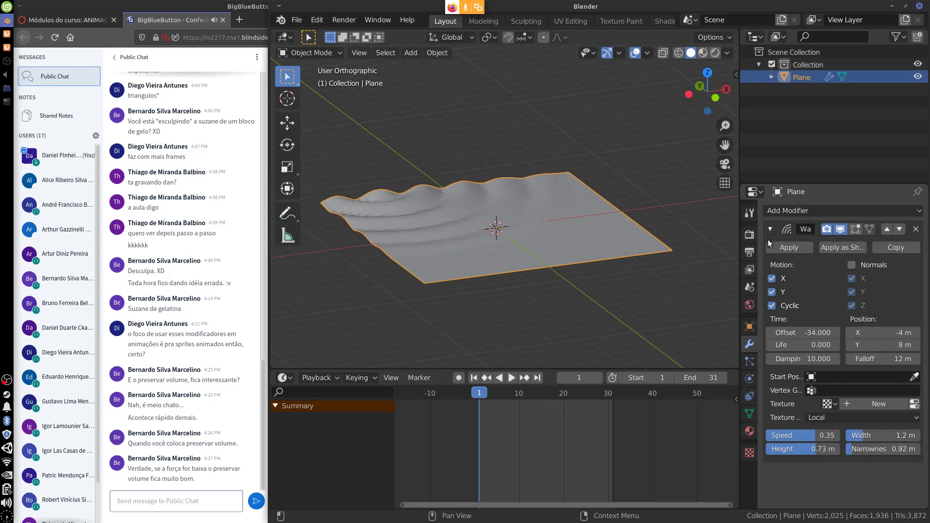
# - Play the animation and examine the waves spreading from the plane's corner from a higher viewing angle
pyautogui.press('space')
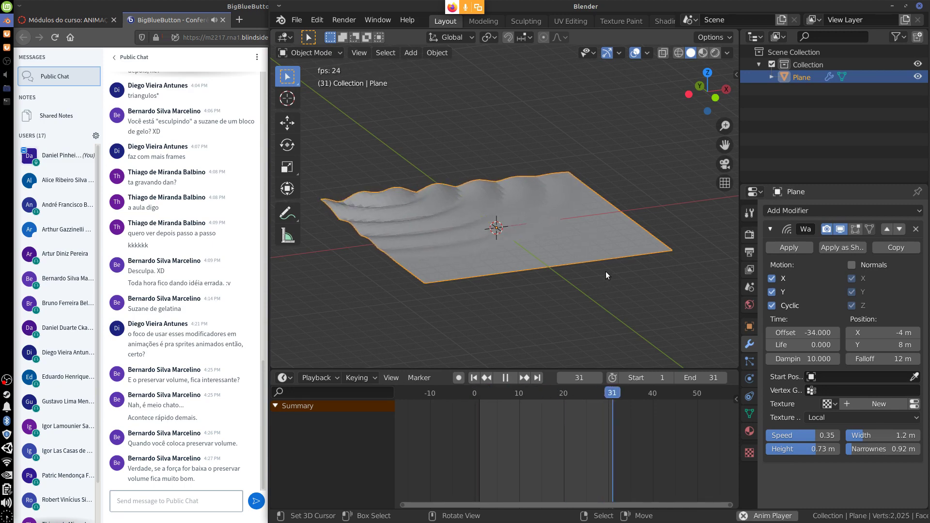
pyautogui.moveTo(605, 271); pyautogui.dragTo(602, 306, button='middle')
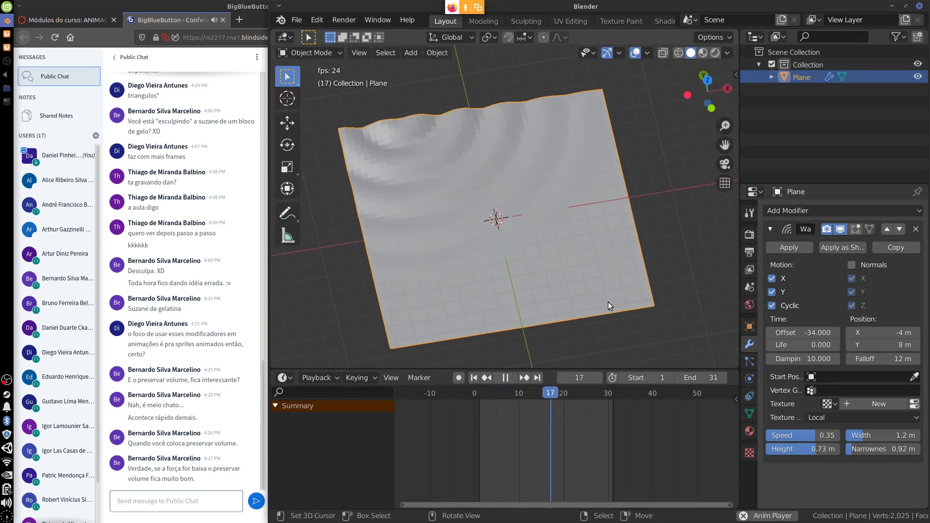
pyautogui.press('Escape')
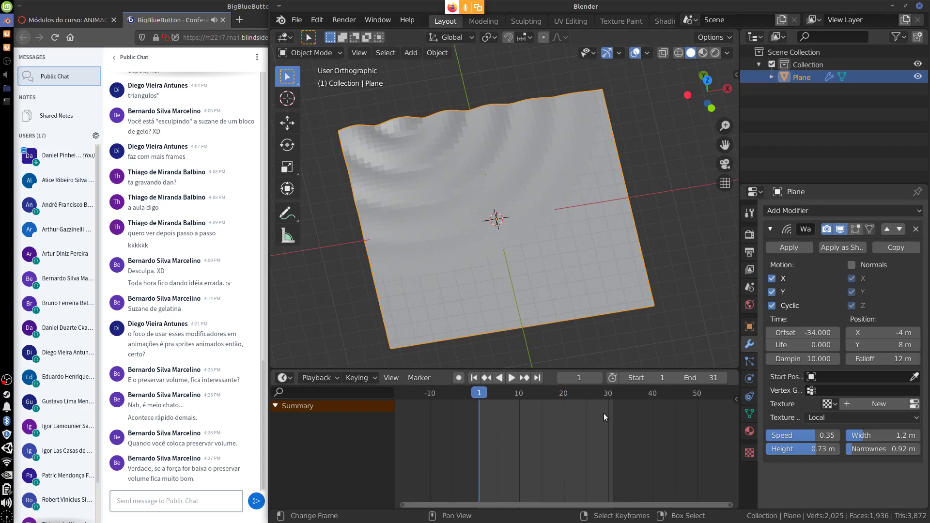
# - Set the scene's end frame to 250 and preview the longer animation
pyautogui.click(709, 379)
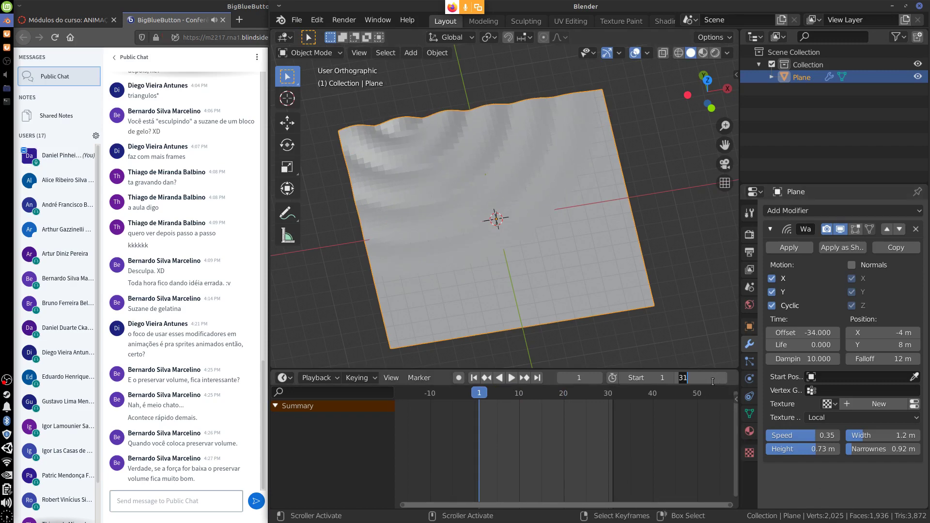
pyautogui.write('250')
pyautogui.press('Return')
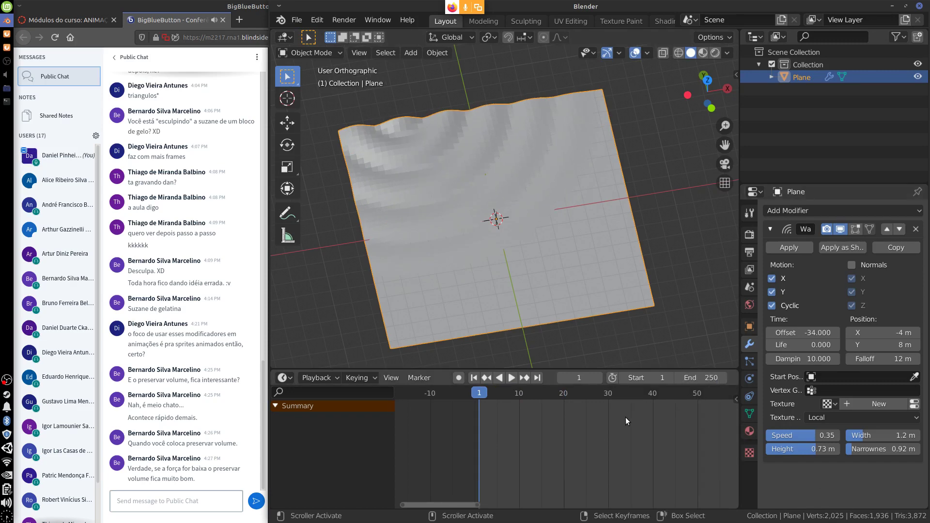
pyautogui.press('space')
pyautogui.press('Escape')
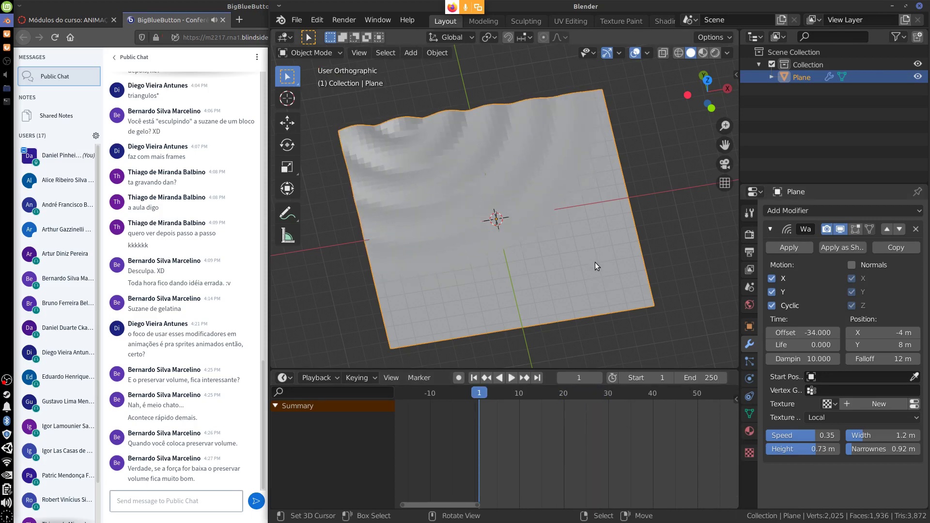
# - Add a second Wave modifier to the plane with its start position X at 8 m and its time Offset at -54.6
pyautogui.press('KP_7')
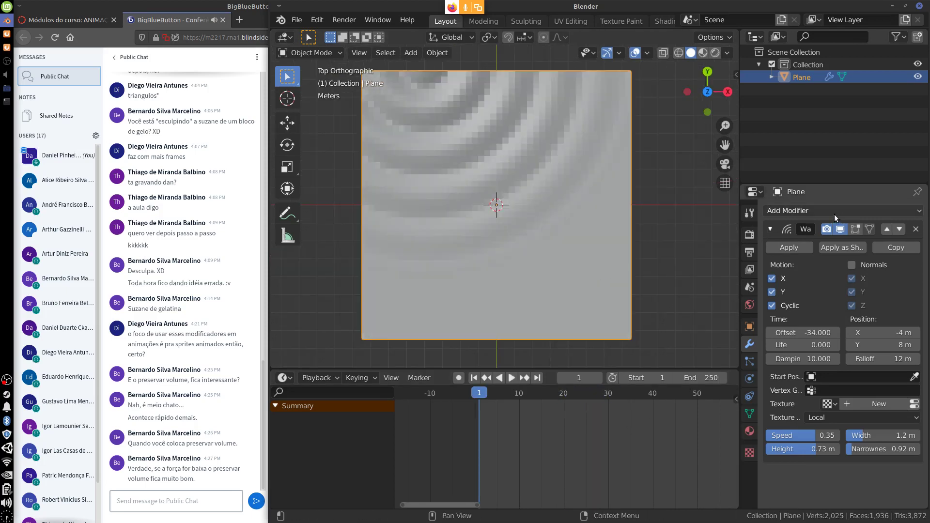
pyautogui.click(770, 229)
pyautogui.click(786, 210)
pyautogui.click(773, 442)
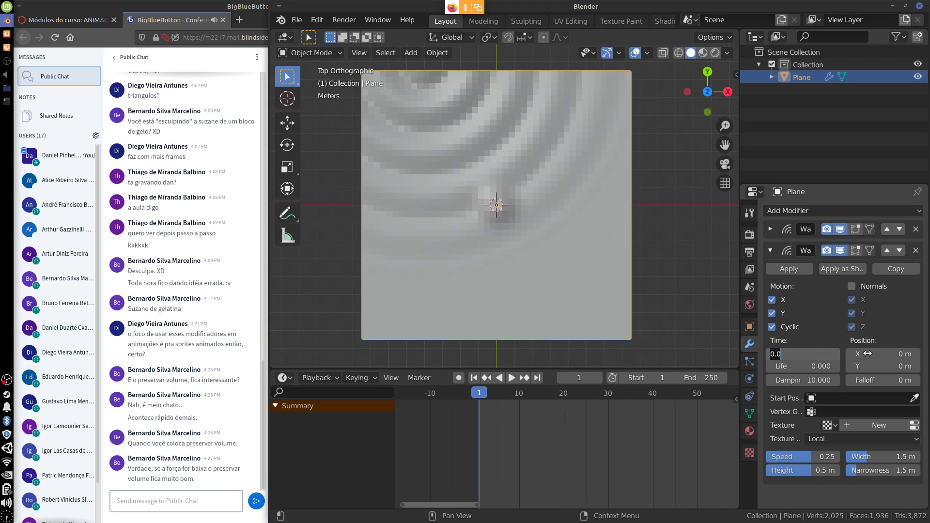
pyautogui.moveTo(866, 354); pyautogui.dragTo(874, 356)
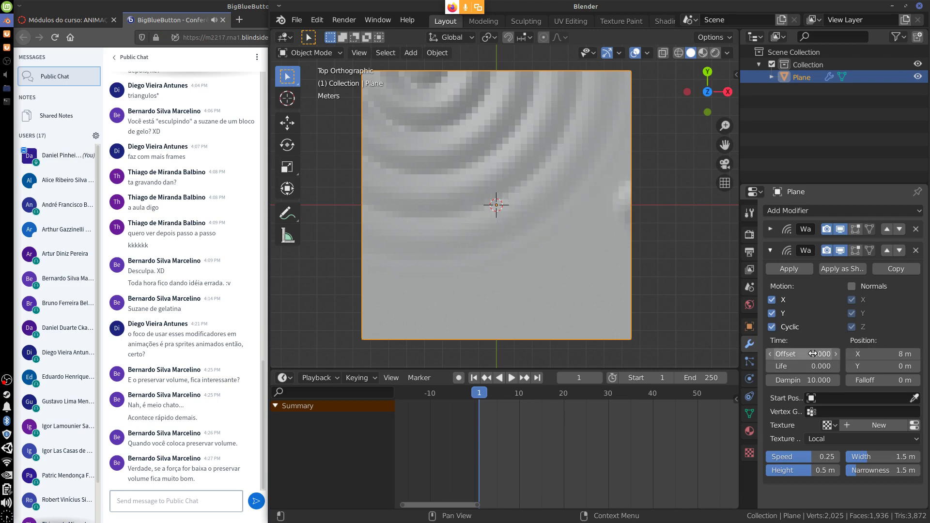
pyautogui.moveTo(782, 358); pyautogui.dragTo(542, 422)
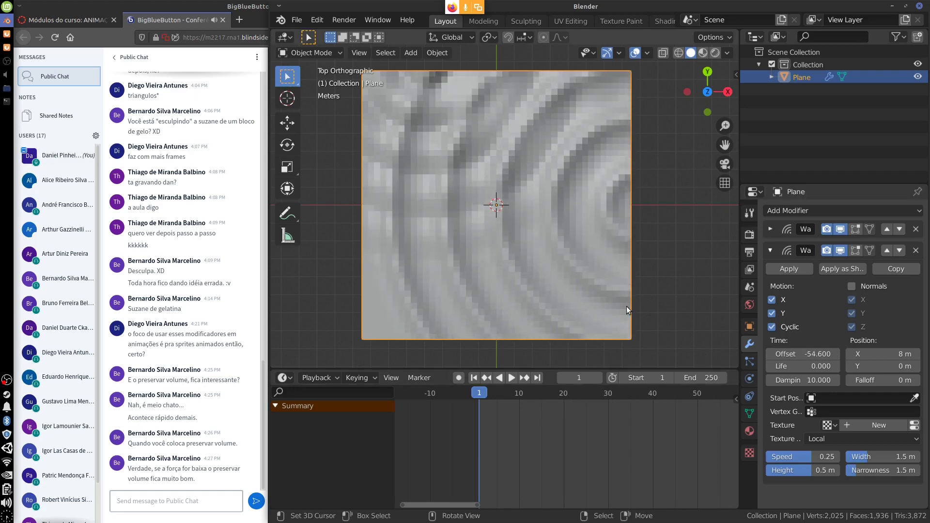
# - Try a Life value of 0.7 on the second Wave modifier
pyautogui.moveTo(626, 306); pyautogui.dragTo(643, 228, button='middle')
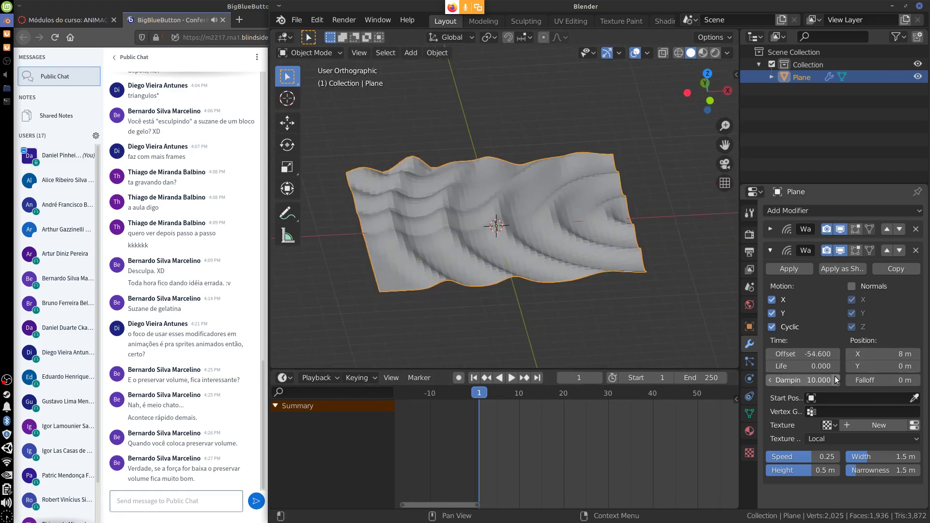
pyautogui.moveTo(819, 367); pyautogui.dragTo(802, 370)
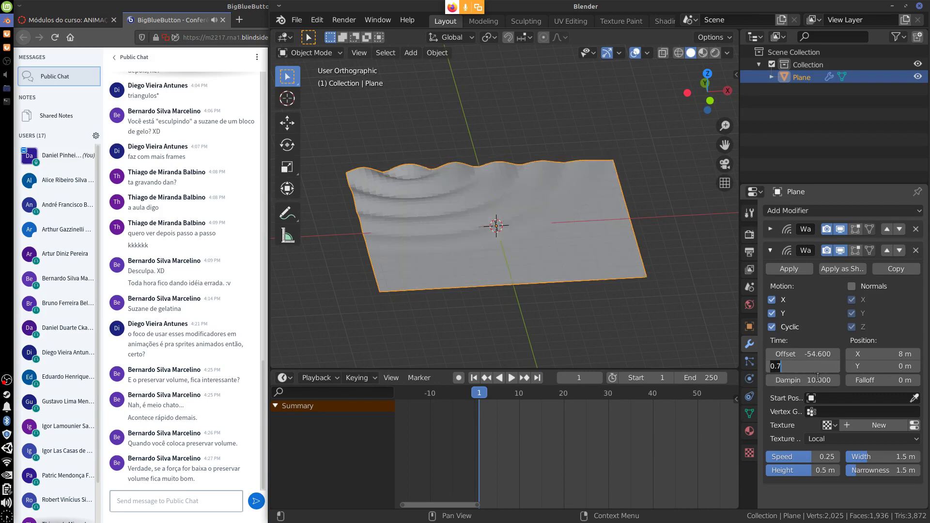
pyautogui.press('Return')
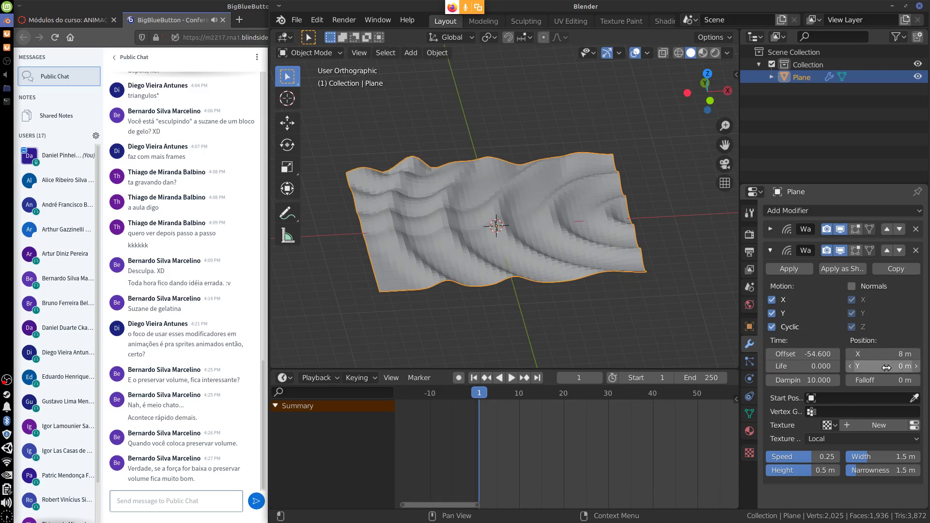
# - Set the second Wave modifier's Falloff to 26 m, Speed to 0.31, Height to 0.47 m, Width to 1.1 m and Narrowness to 1.7 m
pyautogui.moveTo(886, 380); pyautogui.dragTo(873, 380)
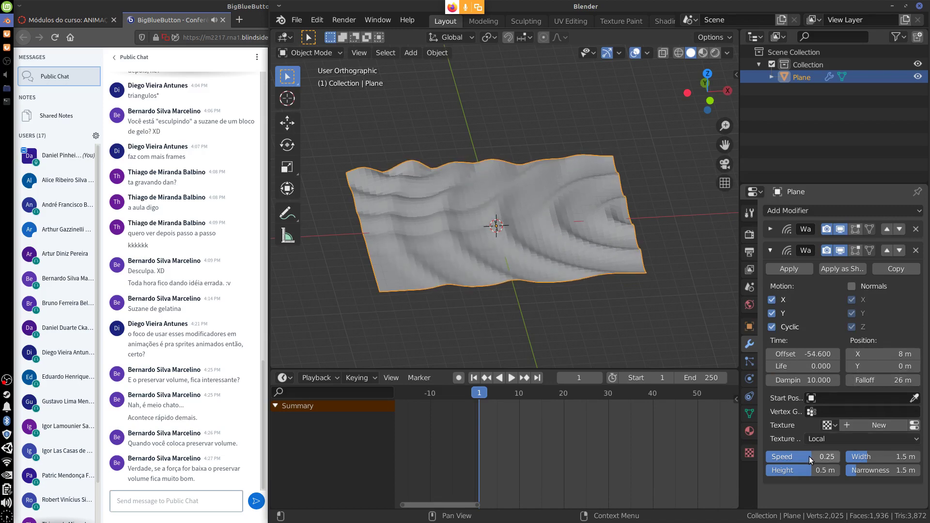
pyautogui.moveTo(809, 456)
pyautogui.mouseDown()
pyautogui.moveTo(821, 472)
pyautogui.moveTo(813, 472)
pyautogui.mouseUp()
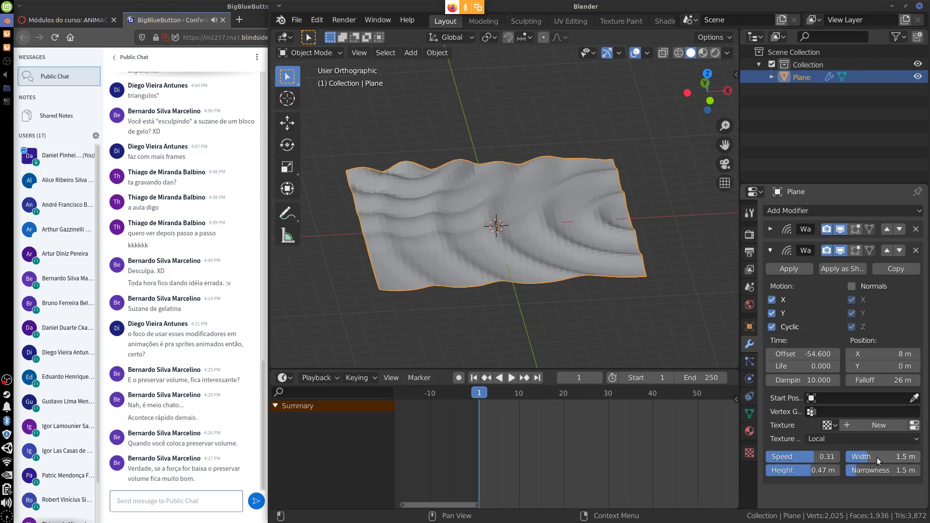
pyautogui.moveTo(876, 457); pyautogui.dragTo(860, 472)
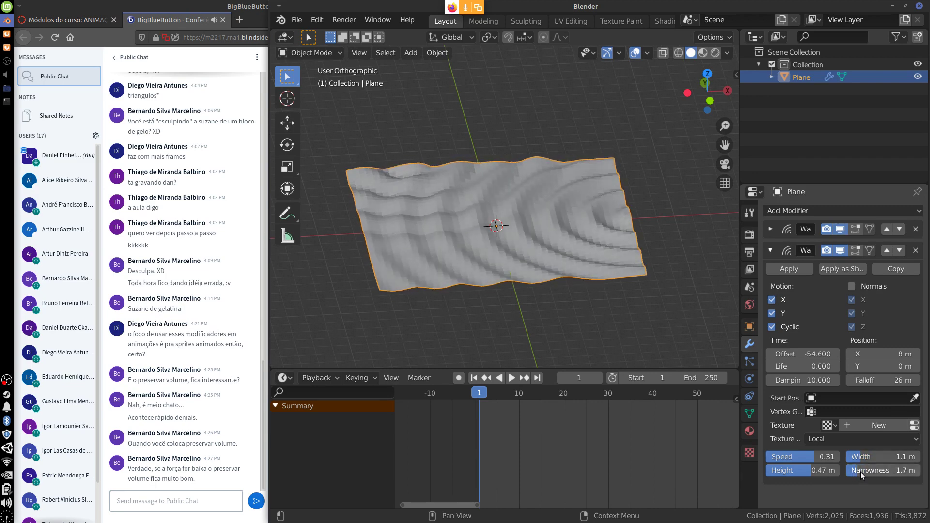
# - Play the animation from above and from a low angle to examine how the two waves combine on the plane
pyautogui.moveTo(680, 248); pyautogui.dragTo(672, 300, button='middle')
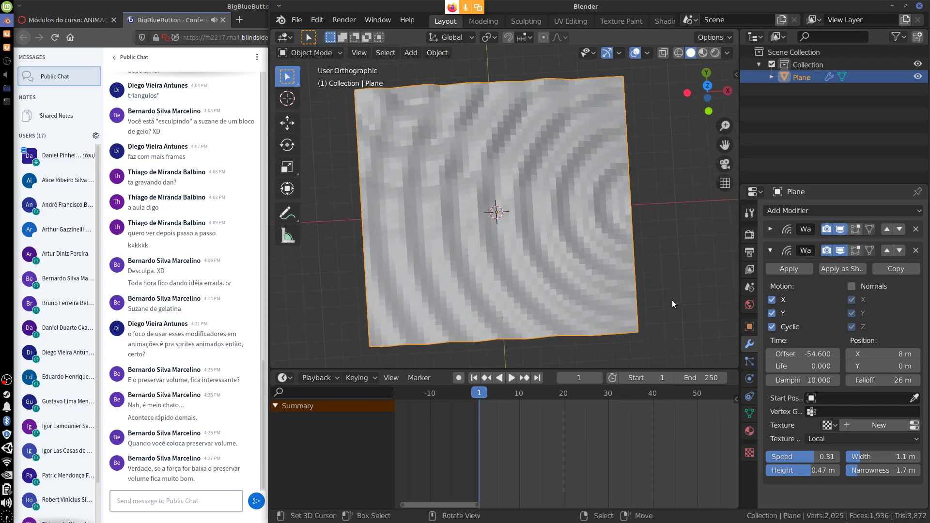
pyautogui.press('space')
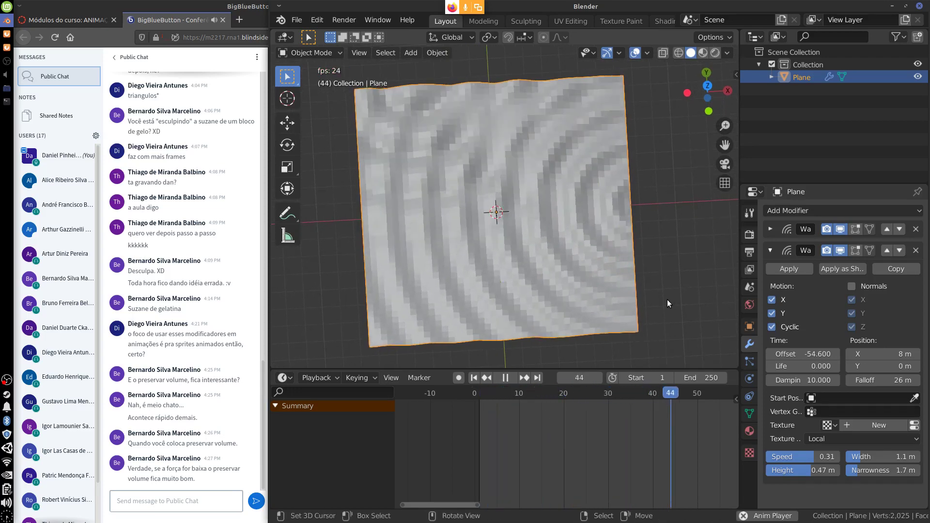
pyautogui.press('Escape')
pyautogui.moveTo(643, 315); pyautogui.dragTo(655, 292, button='middle')
pyautogui.press('space')
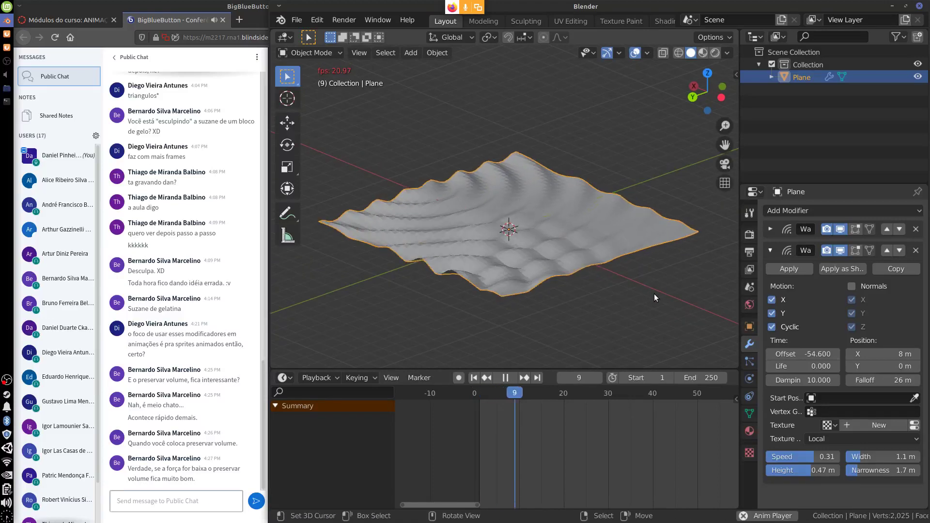
pyautogui.press('space')
pyautogui.moveTo(653, 293); pyautogui.dragTo(632, 307)
# - Keyframe the second Wave modifier's start position X at 8 m on frame 1 and at 6 m on frame 10
pyautogui.moveTo(557, 426); pyautogui.dragTo(477, 443)
pyautogui.press('KP_7')
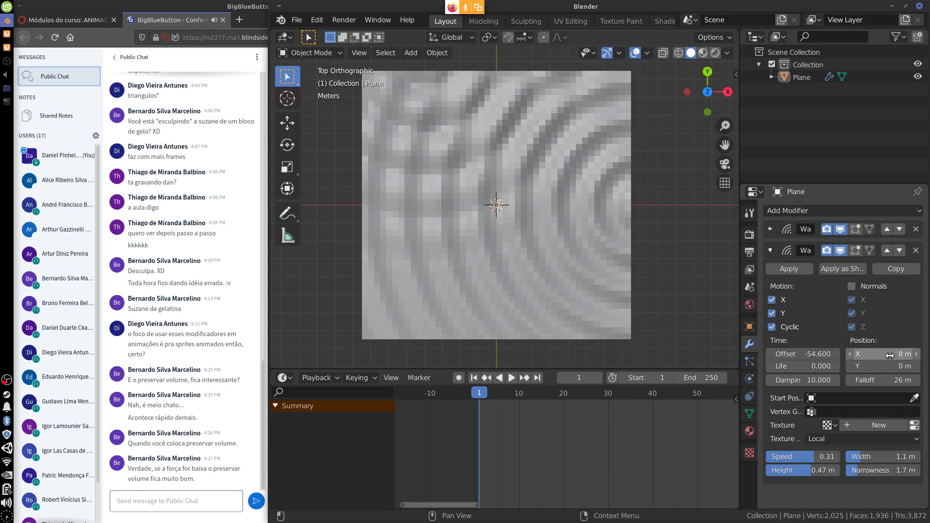
pyautogui.press('i')
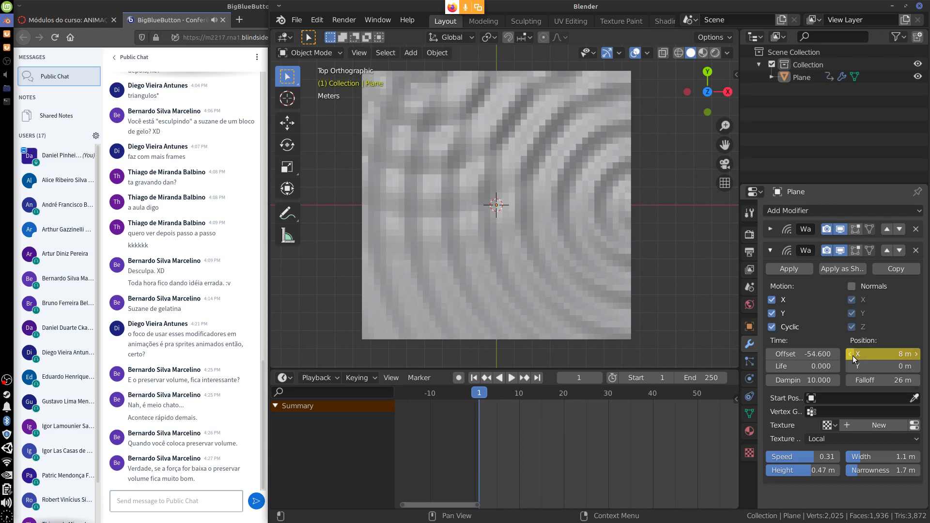
pyautogui.moveTo(480, 394); pyautogui.dragTo(519, 410)
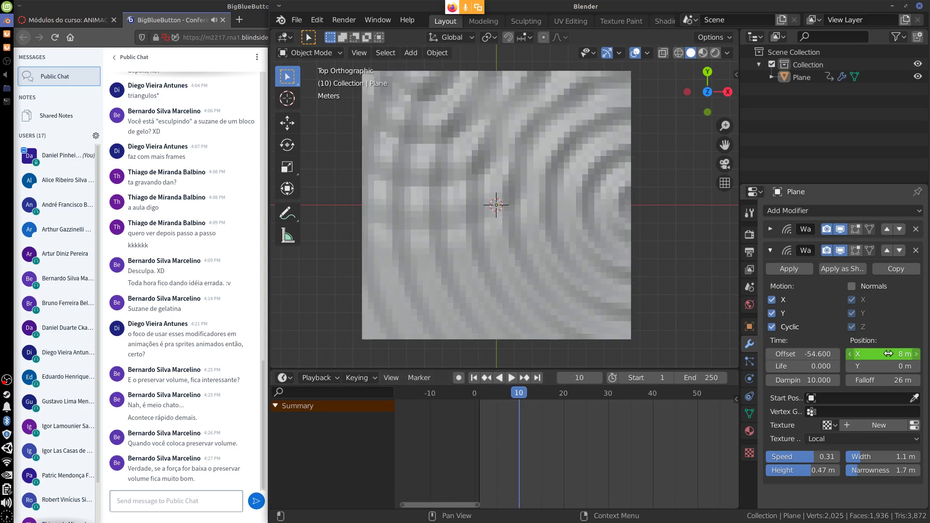
pyautogui.moveTo(879, 353); pyautogui.dragTo(876, 355)
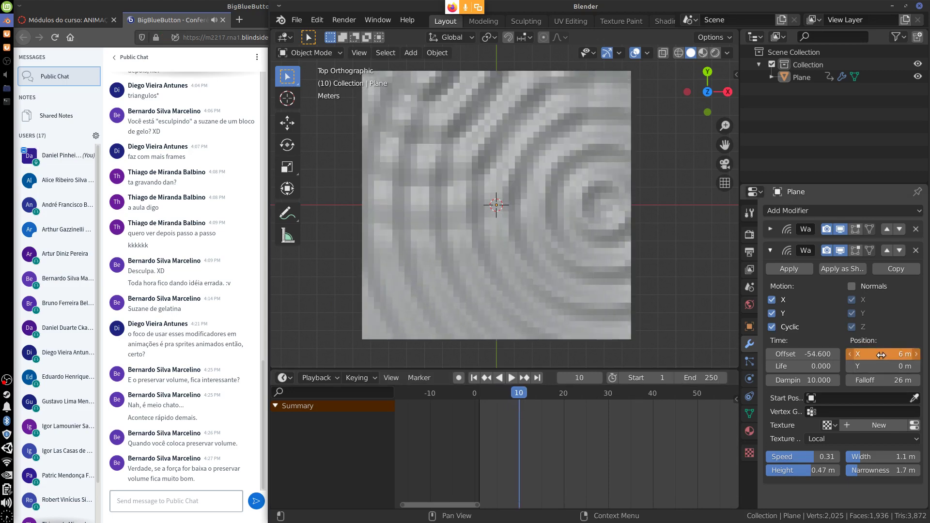
pyautogui.press('i')
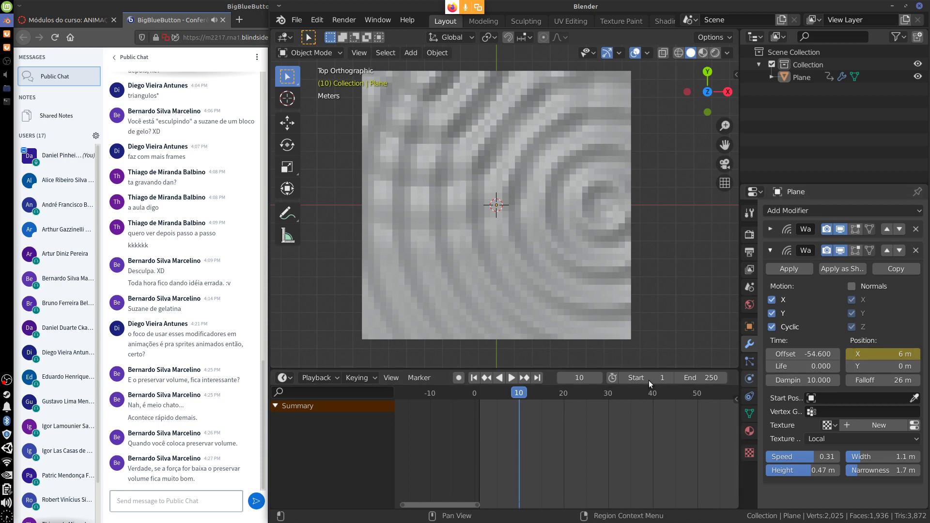
# - Back at frame 1, select the plane and delete its start position X keyframe at frame 10
pyautogui.moveTo(519, 395); pyautogui.dragTo(478, 423)
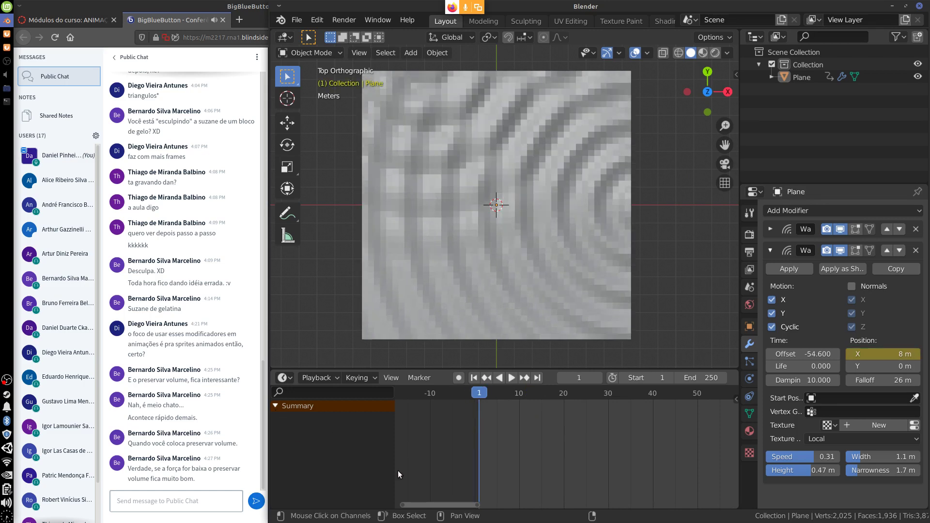
pyautogui.click(461, 319)
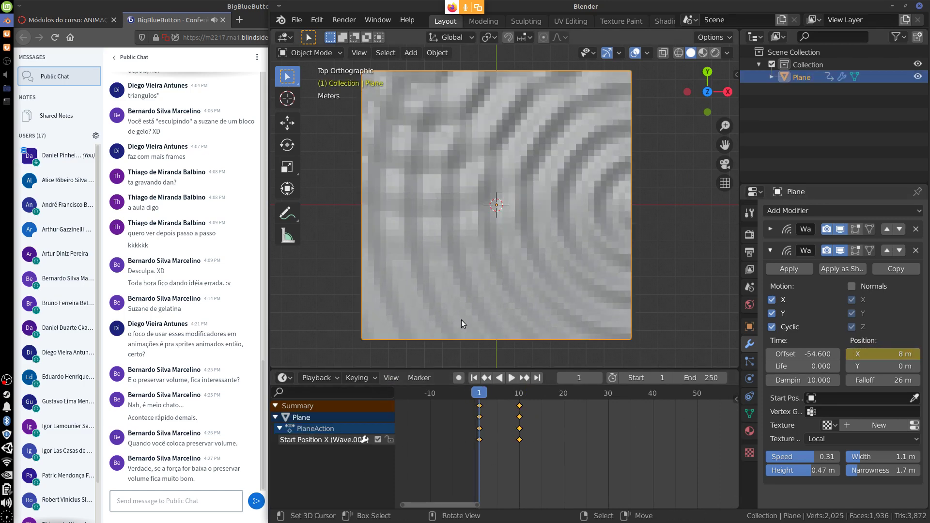
pyautogui.press('x')
pyautogui.click(521, 440)
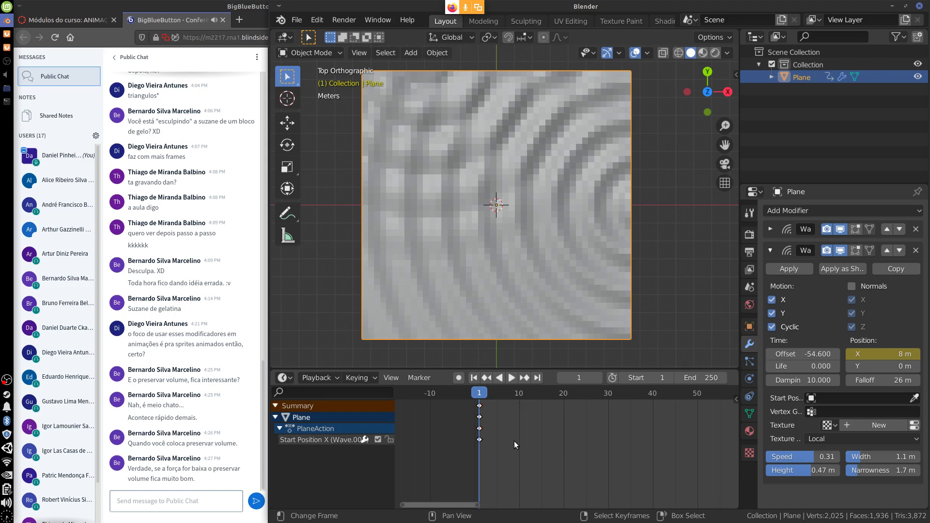
# - At frame 120, set the second Wave modifier's start position X to -7.6 m and keyframe it
pyautogui.press('space')
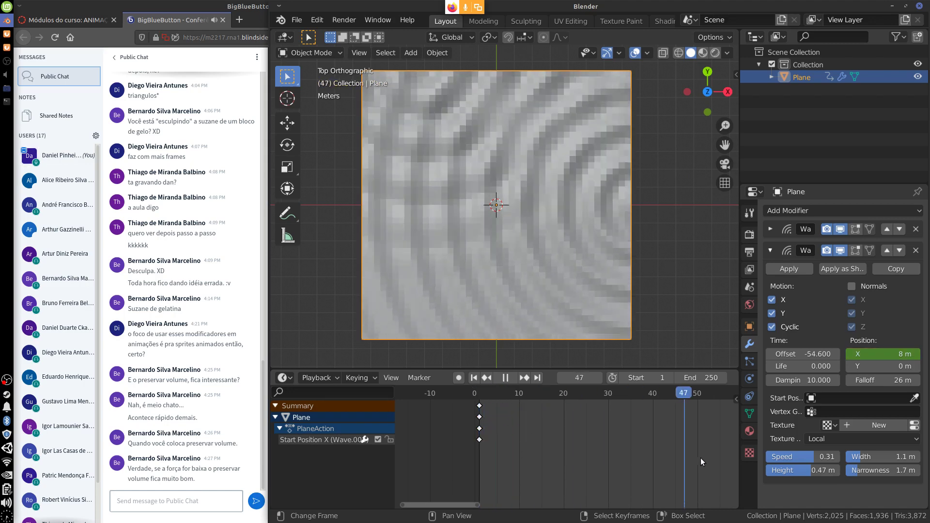
pyautogui.press('space')
pyautogui.moveTo(698, 463); pyautogui.dragTo(558, 466, button='middle')
pyautogui.scroll(-3, 647, 444)
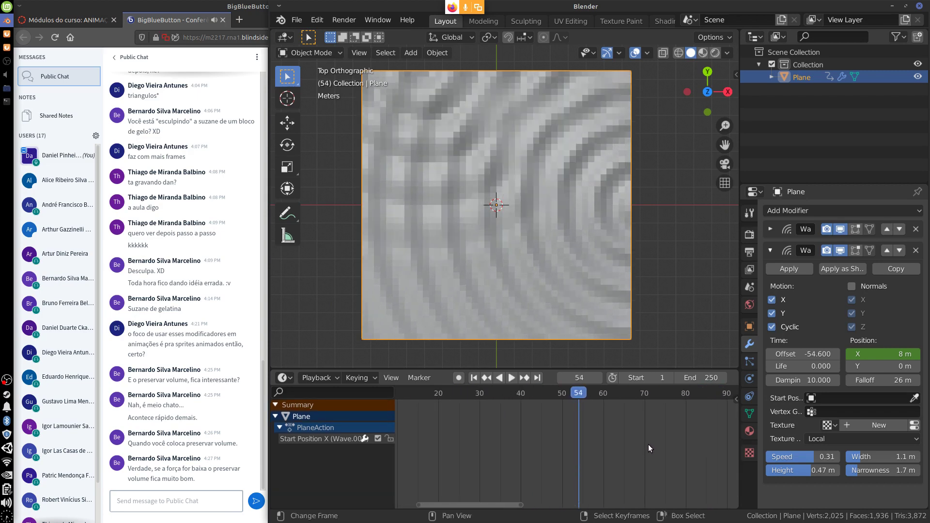
pyautogui.scroll(-2, 644, 448)
pyautogui.moveTo(585, 407); pyautogui.dragTo(695, 418)
pyautogui.moveTo(874, 356); pyautogui.dragTo(806, 367)
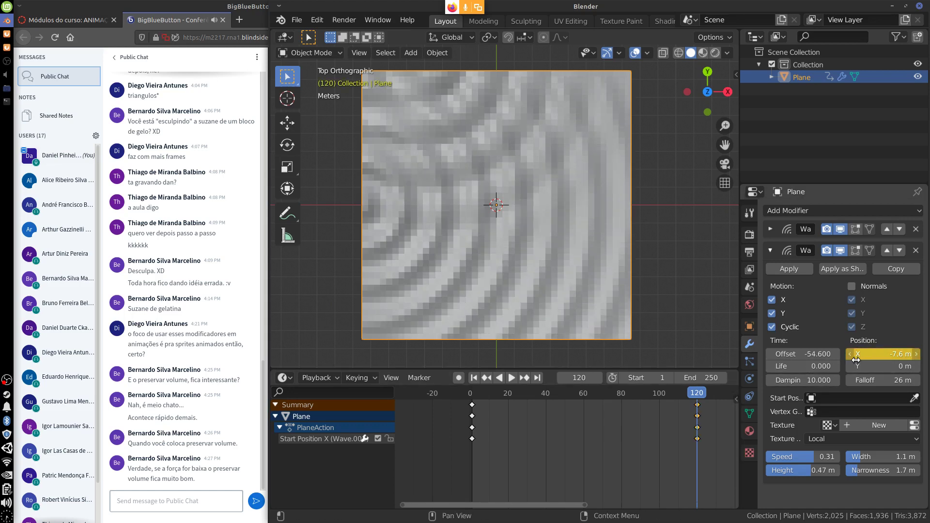
# - Play the animation and stop at frame 60, keyframe the start position X there and set the start position Y to -9 m
pyautogui.press('space')
pyautogui.click(571, 437)
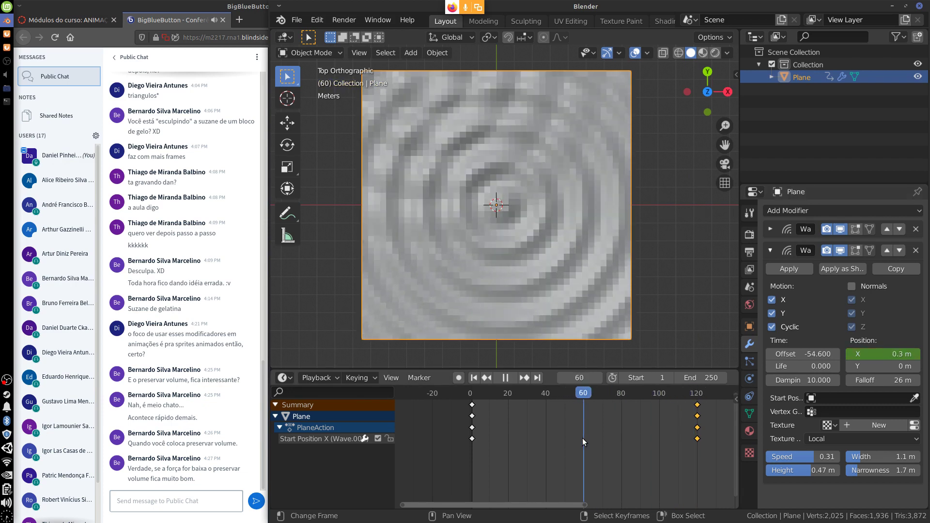
pyautogui.press('space')
pyautogui.moveTo(878, 367); pyautogui.dragTo(878, 367)
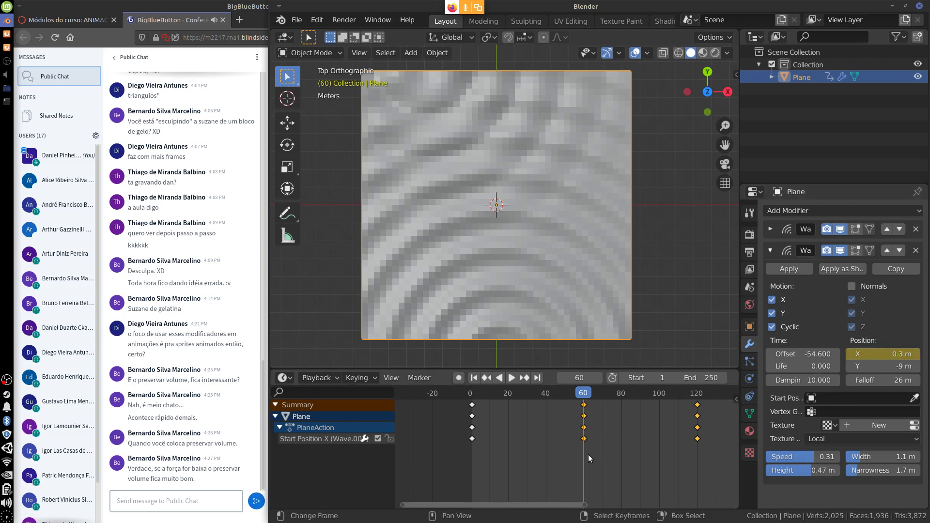
# - Play the animation from the start to check the second wave's movement along X
pyautogui.moveTo(588, 454); pyautogui.dragTo(441, 473)
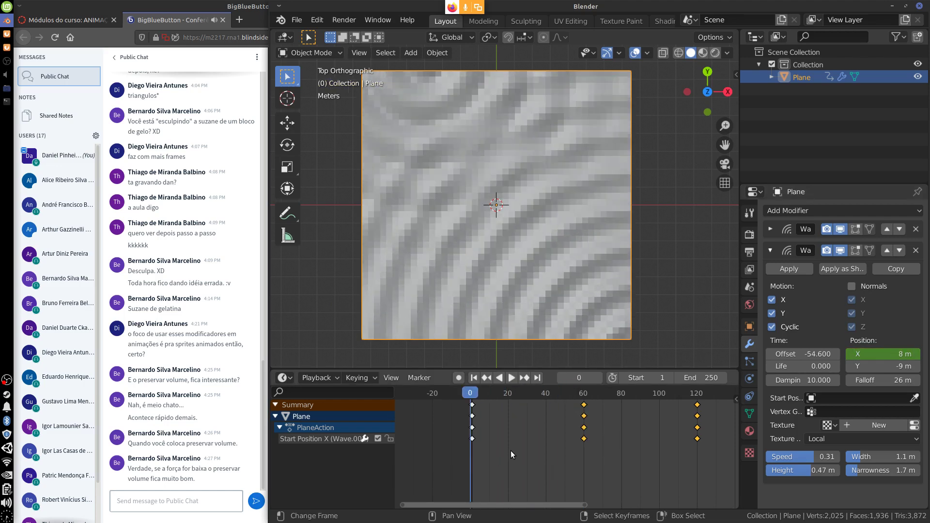
pyautogui.press('space')
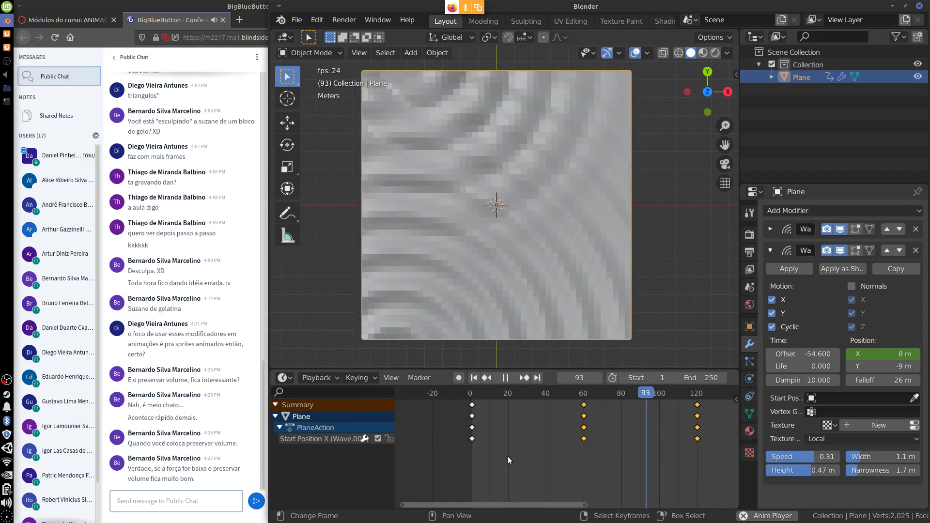
pyautogui.press('Escape')
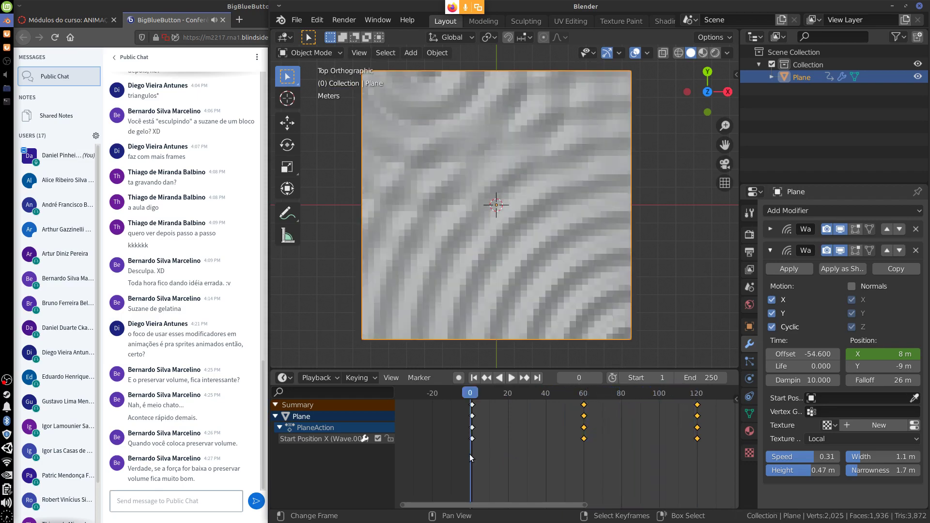
# - Keyframe the second Wave modifier's start position Y at -9 m on frame 1 and at 0 m on frame 120
pyautogui.moveTo(469, 455); pyautogui.dragTo(472, 455)
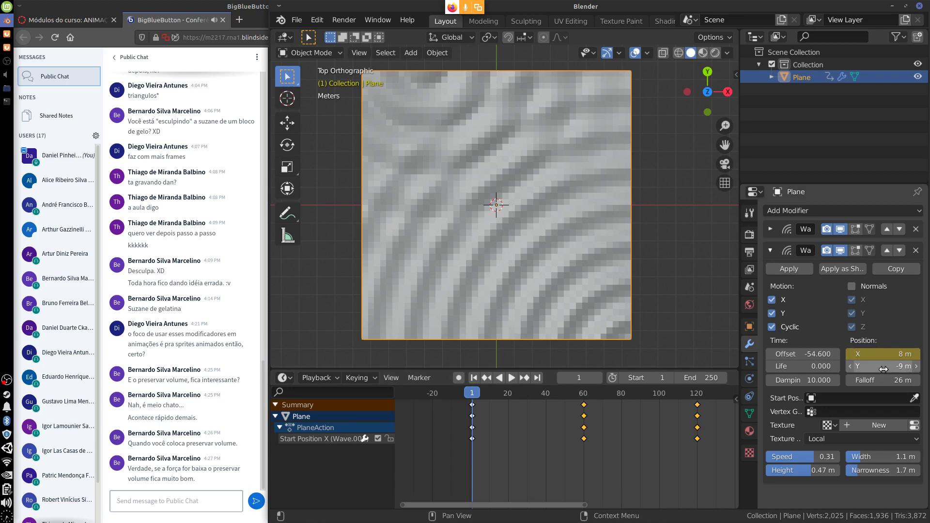
pyautogui.press('i')
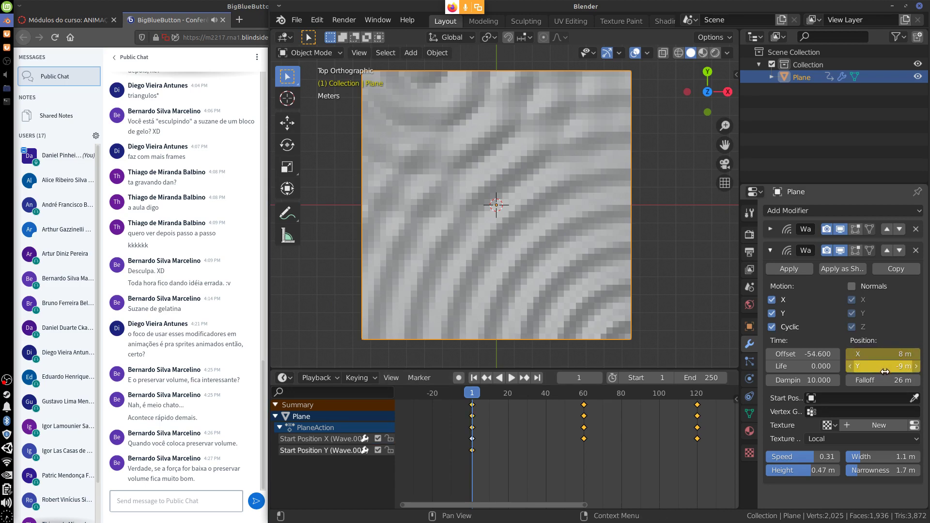
pyautogui.moveTo(473, 469); pyautogui.dragTo(583, 465)
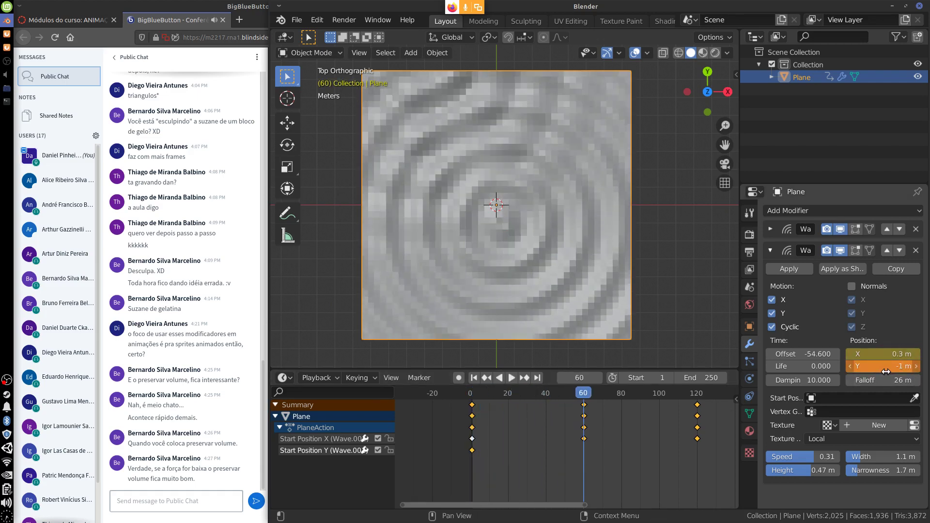
pyautogui.press('Up')
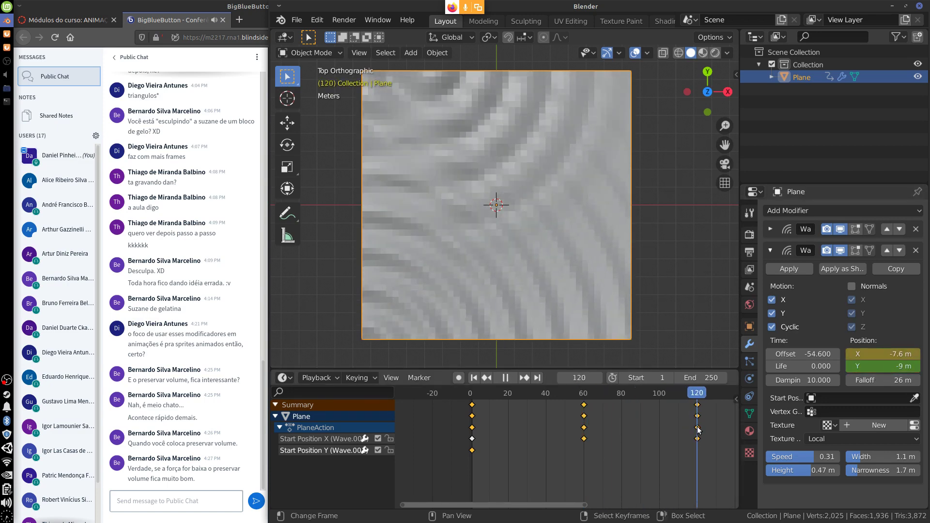
pyautogui.moveTo(875, 368); pyautogui.dragTo(877, 369)
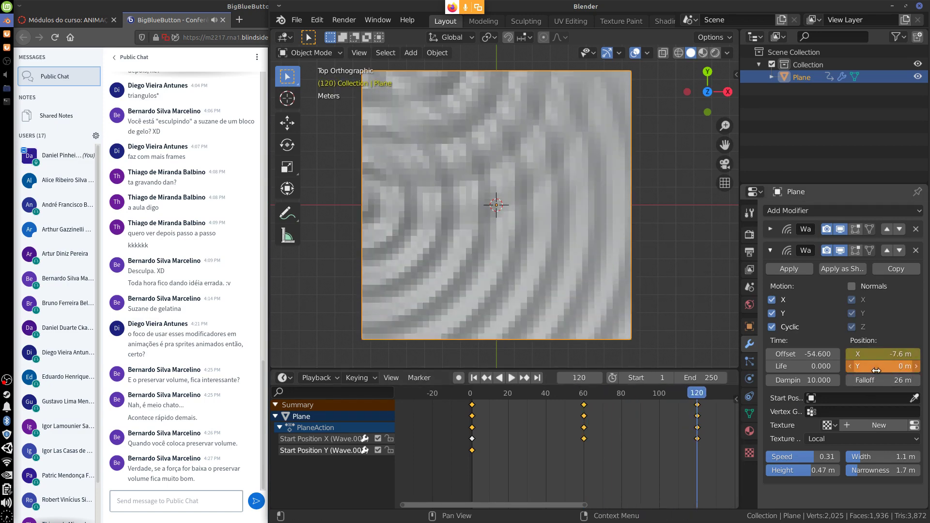
# - Replay the animation from the start to review the second wave's combined X and Y movement, stopping at frame 26
pyautogui.press('space')
pyautogui.press('Escape')
pyautogui.moveTo(693, 460); pyautogui.dragTo(460, 457)
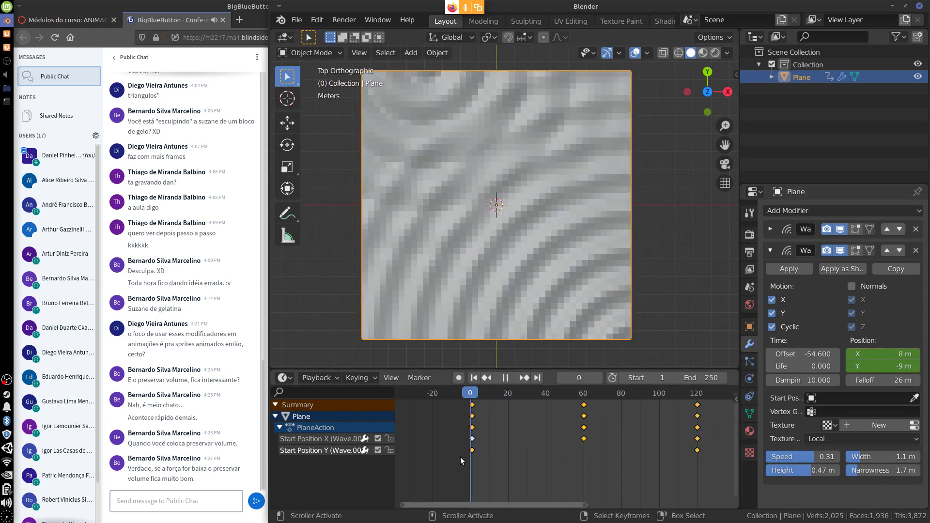
pyautogui.press('space')
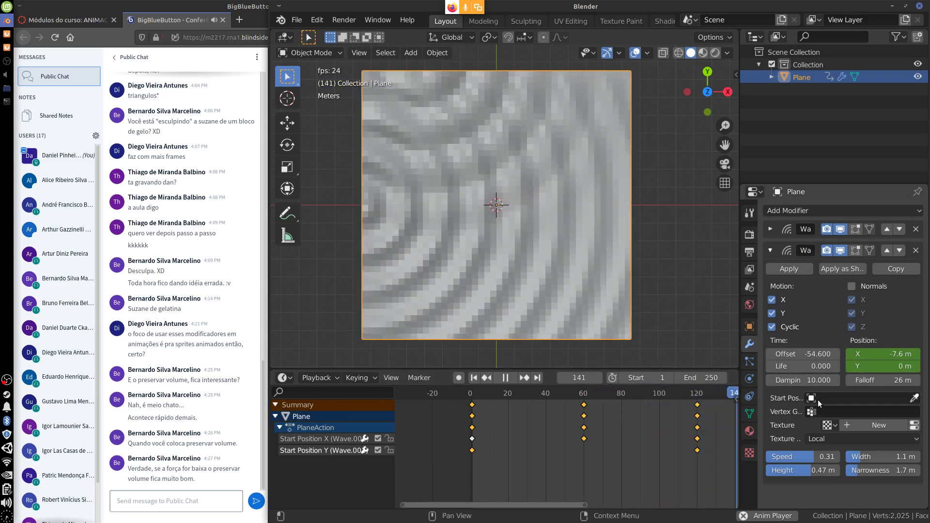
pyautogui.moveTo(516, 464)
pyautogui.mouseDown()
pyautogui.moveTo(675, 476)
pyautogui.moveTo(490, 469)
pyautogui.moveTo(531, 470)
pyautogui.moveTo(519, 469)
pyautogui.mouseUp()
pyautogui.press('space')
# - Set the first Wave modifier's time offset to -78.6 and its start position to X 4 m, Y -8 m
pyautogui.click(795, 231)
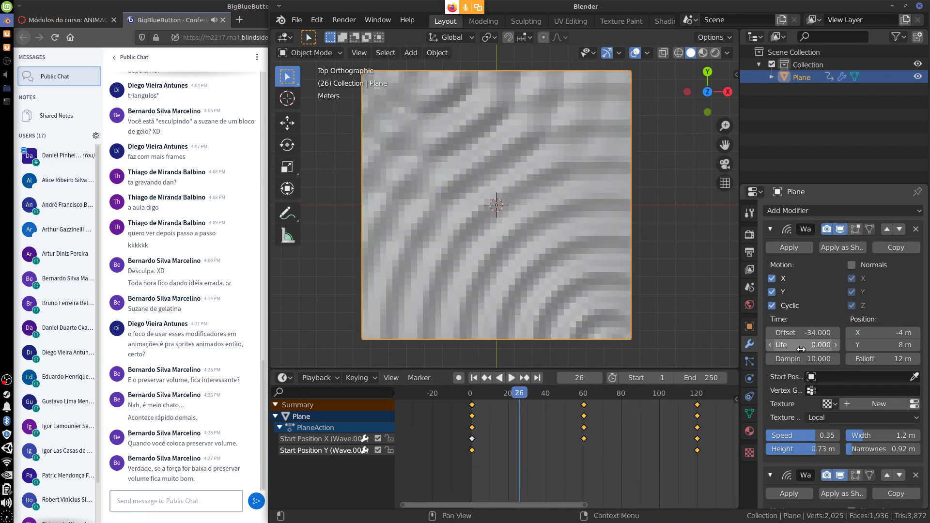
pyautogui.moveTo(869, 333)
pyautogui.mouseDown()
pyautogui.moveTo(890, 333)
pyautogui.moveTo(879, 333)
pyautogui.moveTo(889, 345)
pyautogui.moveTo(874, 345)
pyautogui.mouseUp()
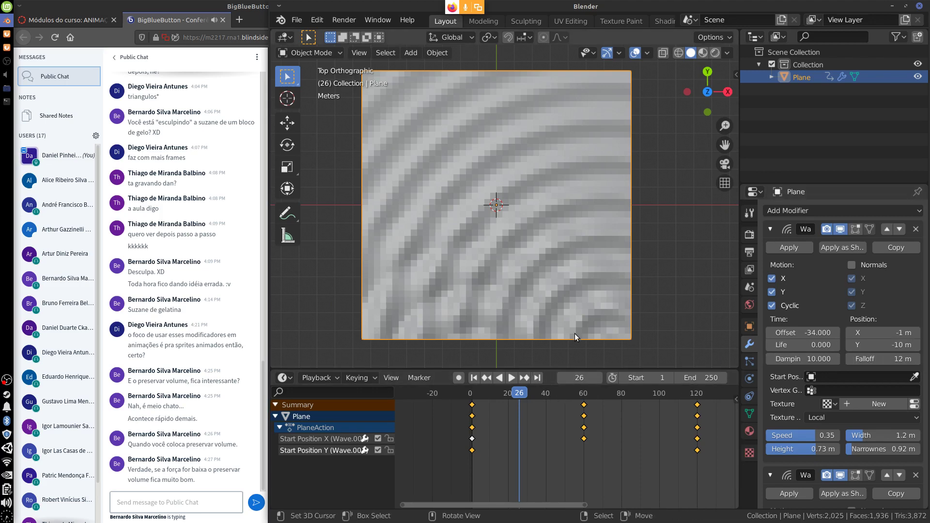
pyautogui.moveTo(876, 345)
pyautogui.mouseDown()
pyautogui.moveTo(884, 334)
pyautogui.moveTo(876, 337)
pyautogui.mouseUp()
pyautogui.moveTo(513, 407); pyautogui.dragTo(603, 407)
pyautogui.moveTo(799, 333); pyautogui.dragTo(630, 378)
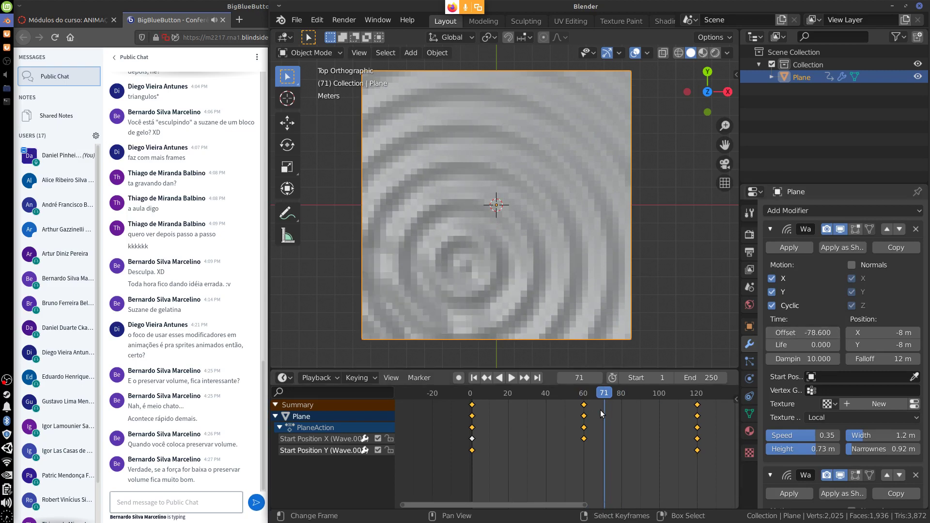
pyautogui.moveTo(876, 334)
pyautogui.mouseDown()
pyautogui.moveTo(867, 337)
pyautogui.moveTo(881, 337)
pyautogui.mouseUp()
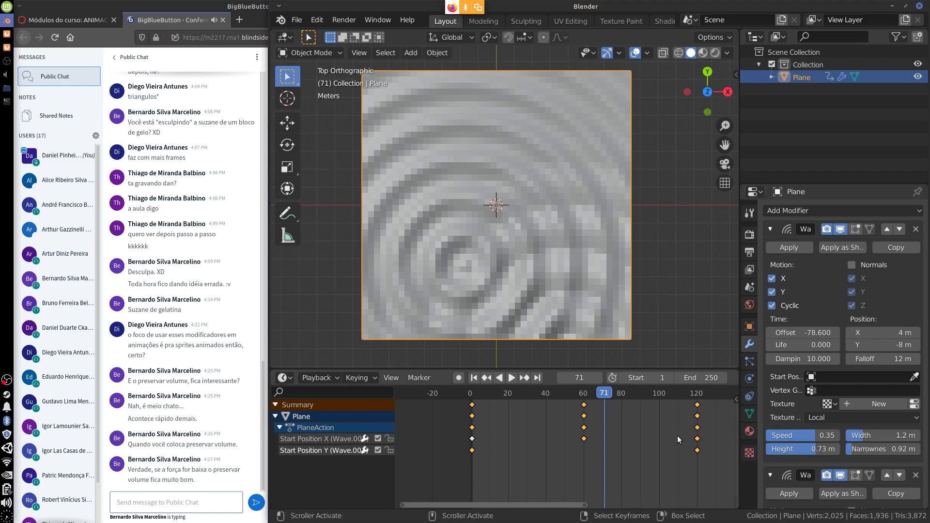
# - At frame 107, set the first Wave modifier's speed to 0.04 and its height to -0.58 m
pyautogui.moveTo(581, 403); pyautogui.dragTo(515, 431)
pyautogui.moveTo(584, 309); pyautogui.dragTo(607, 294, button='middle')
pyautogui.moveTo(532, 392); pyautogui.dragTo(672, 406)
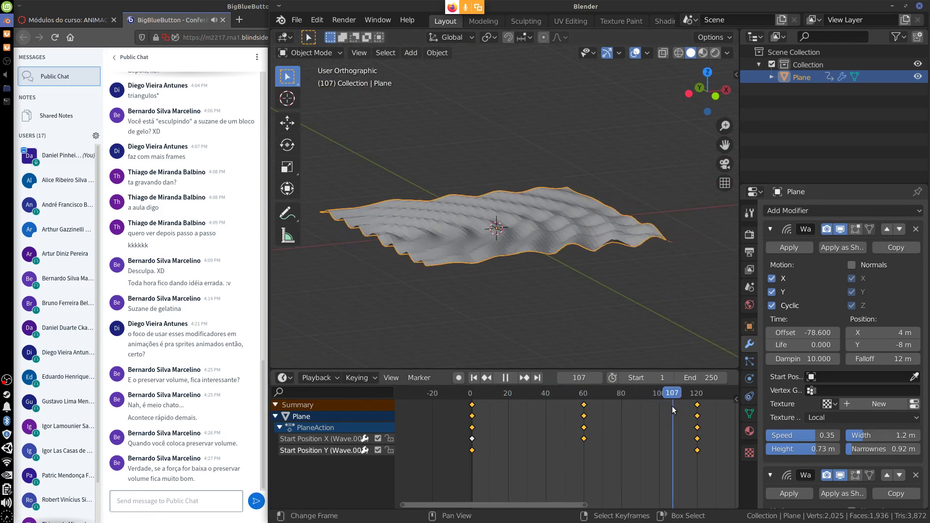
pyautogui.moveTo(805, 436)
pyautogui.mouseDown()
pyautogui.moveTo(789, 436)
pyautogui.moveTo(820, 454)
pyautogui.moveTo(803, 452)
pyautogui.moveTo(810, 449)
pyautogui.mouseUp()
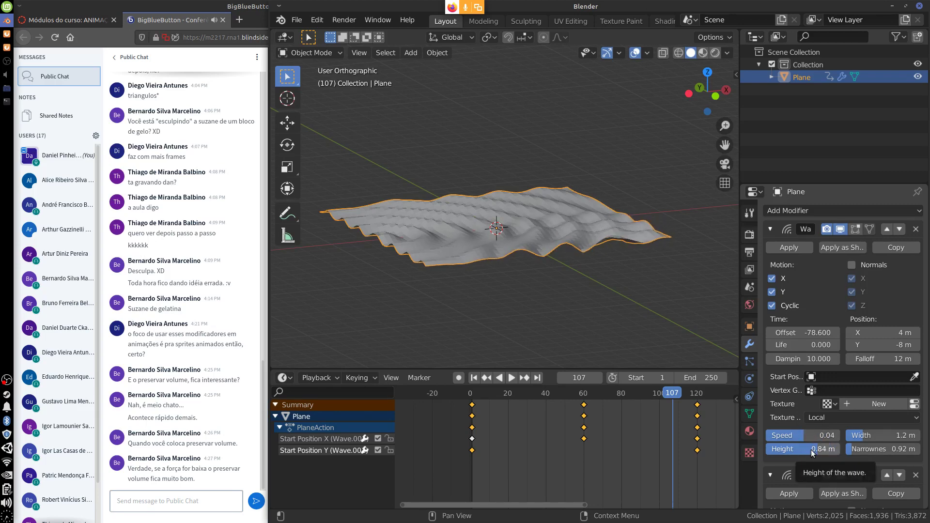
pyautogui.moveTo(811, 449); pyautogui.dragTo(784, 457)
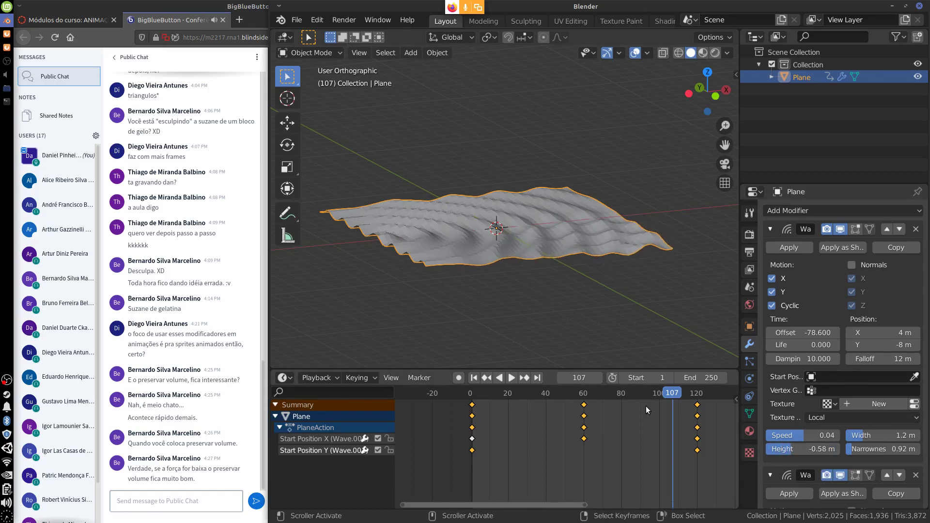
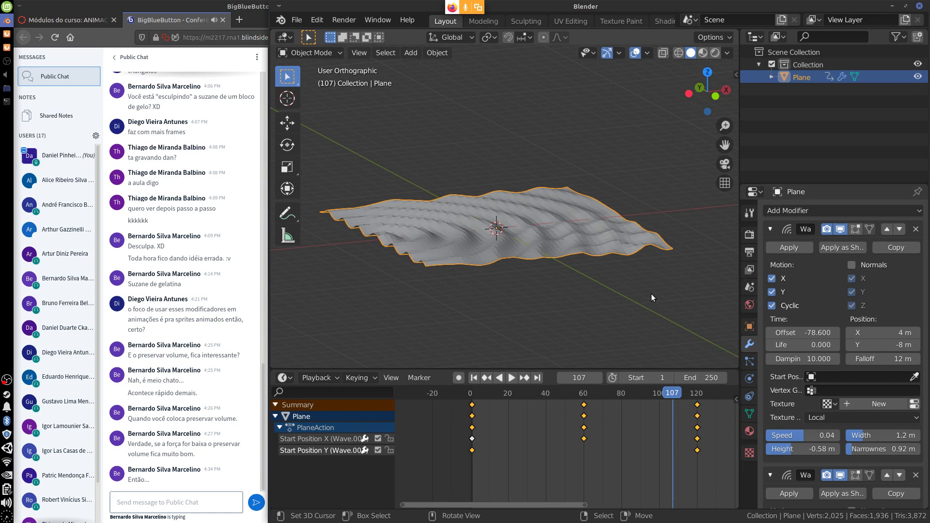
# - Play the animation while viewing the plane nearly edge-on and close up to examine the wave profile
pyautogui.moveTo(666, 402); pyautogui.dragTo(591, 429)
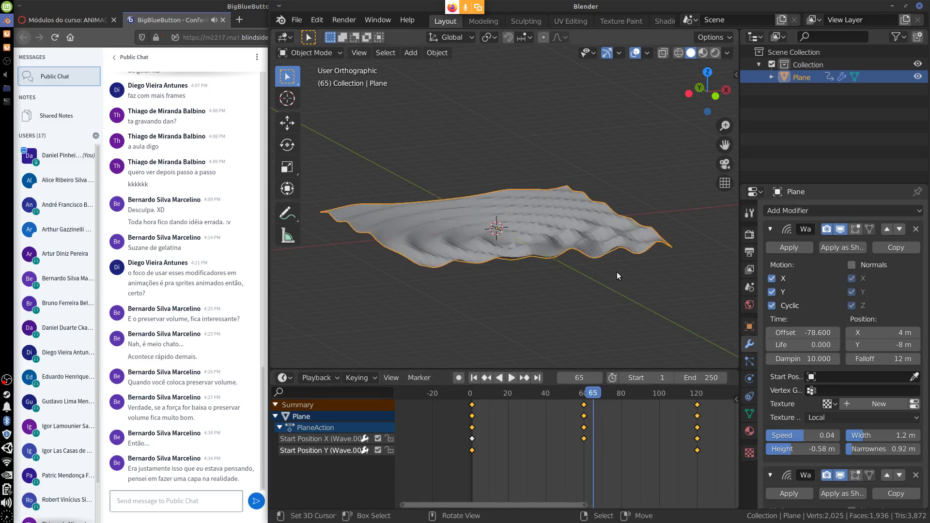
pyautogui.press('space')
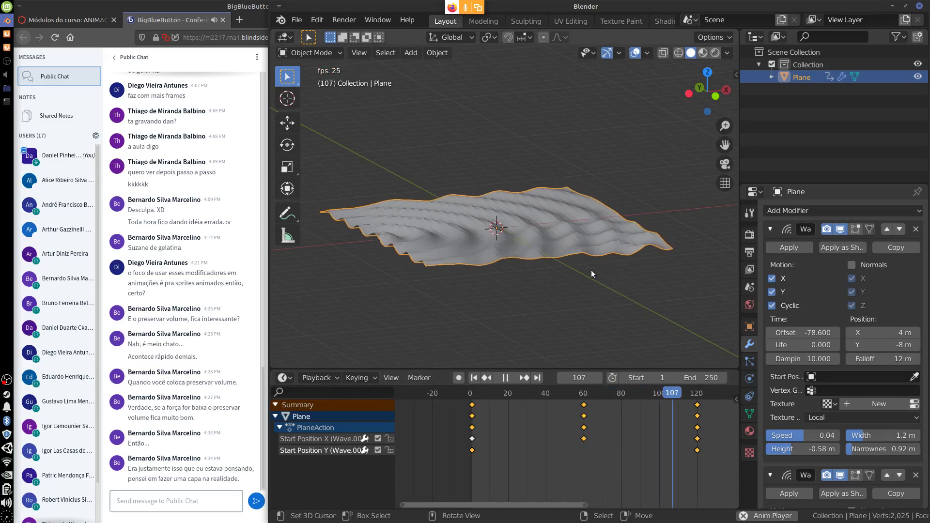
pyautogui.press('KP_2')
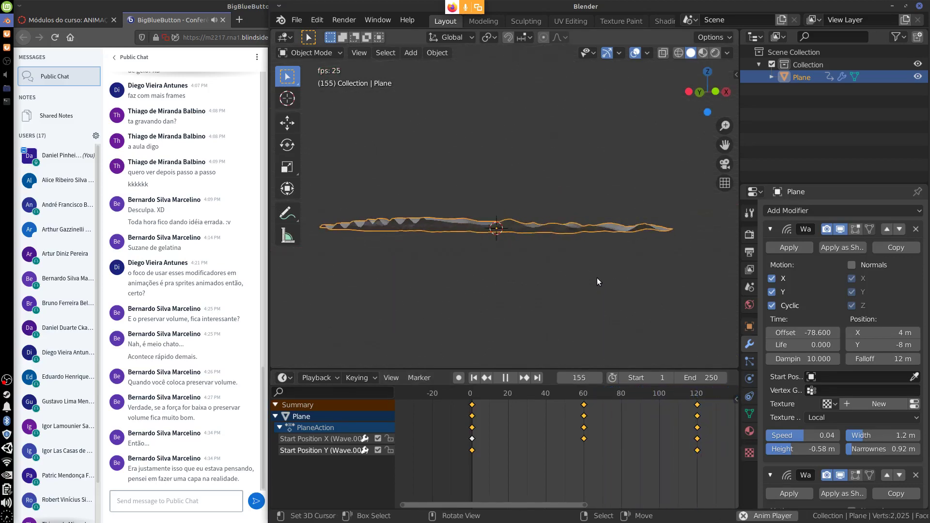
pyautogui.scroll(3, 599, 276)
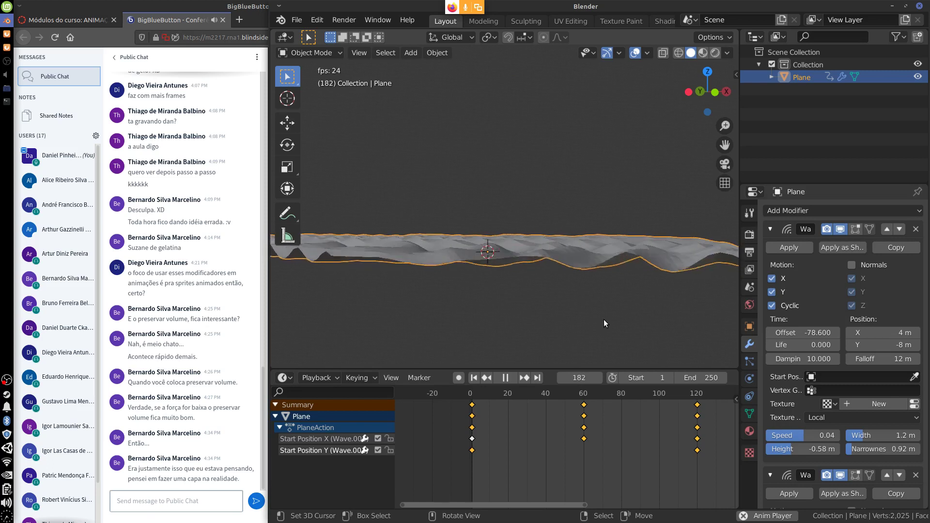
pyautogui.press('Escape')
# - Scrub and replay the animation from a raised oblique view to examine how the two waves interact
pyautogui.moveTo(568, 405); pyautogui.dragTo(528, 438)
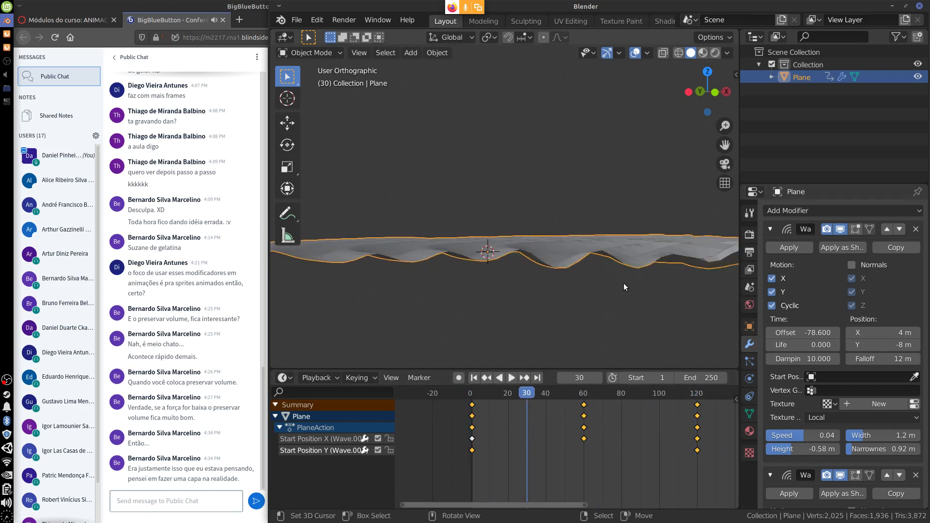
pyautogui.moveTo(624, 279)
pyautogui.mouseDown(button='middle')
pyautogui.moveTo(581, 270)
pyautogui.moveTo(571, 297)
pyautogui.mouseUp(button='middle')
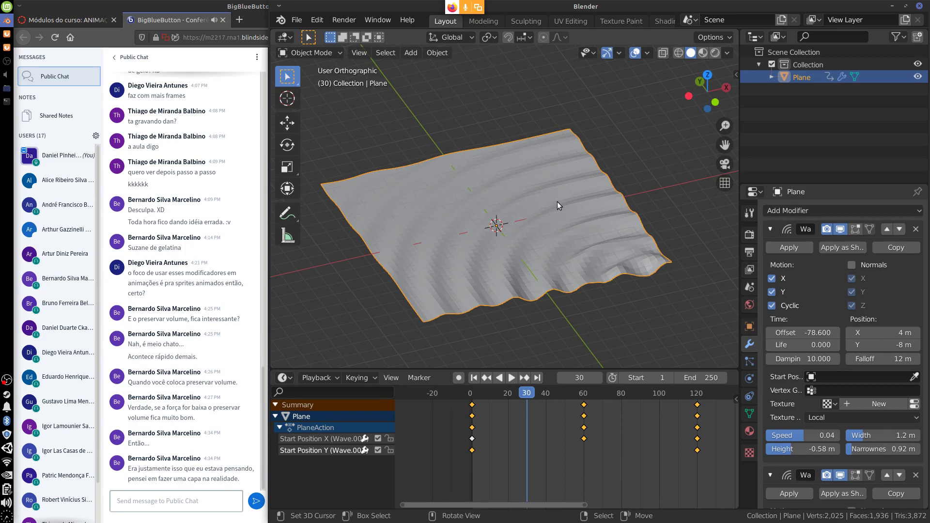
pyautogui.press('space')
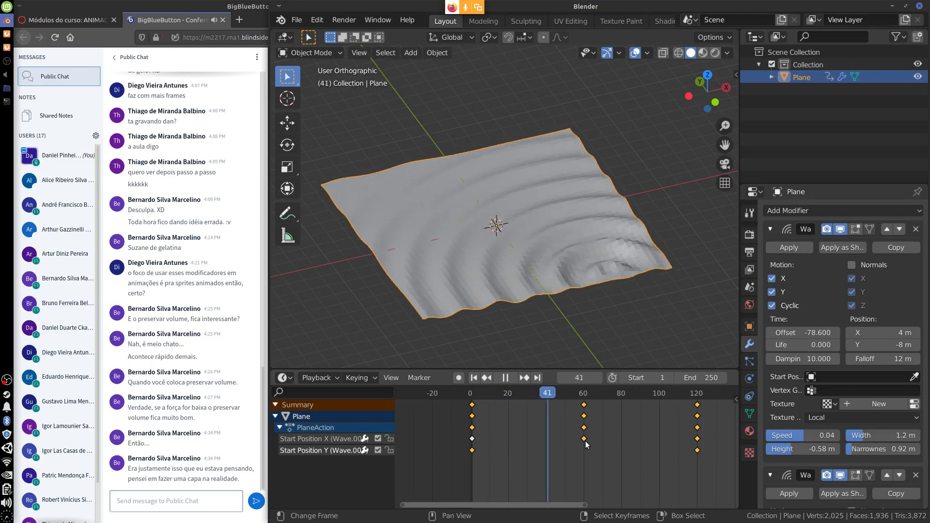
pyautogui.moveTo(516, 457); pyautogui.dragTo(489, 466)
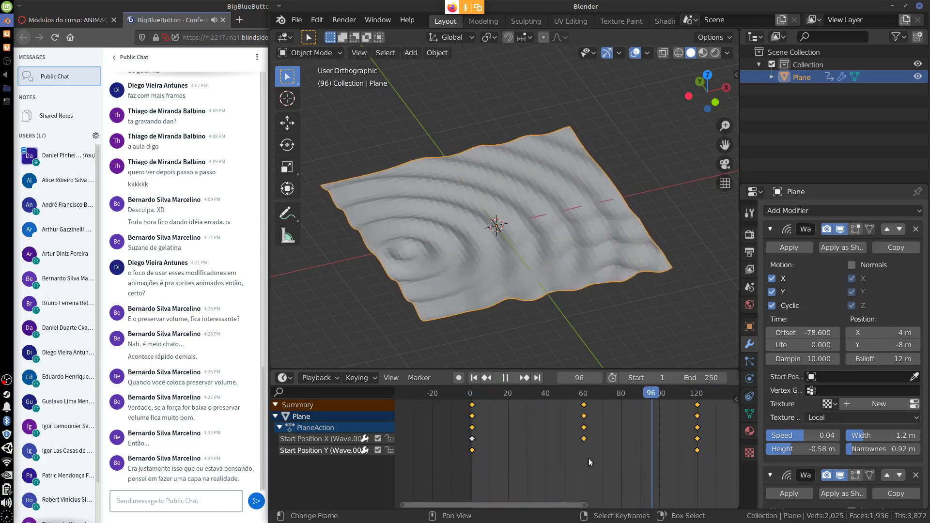
pyautogui.press('space')
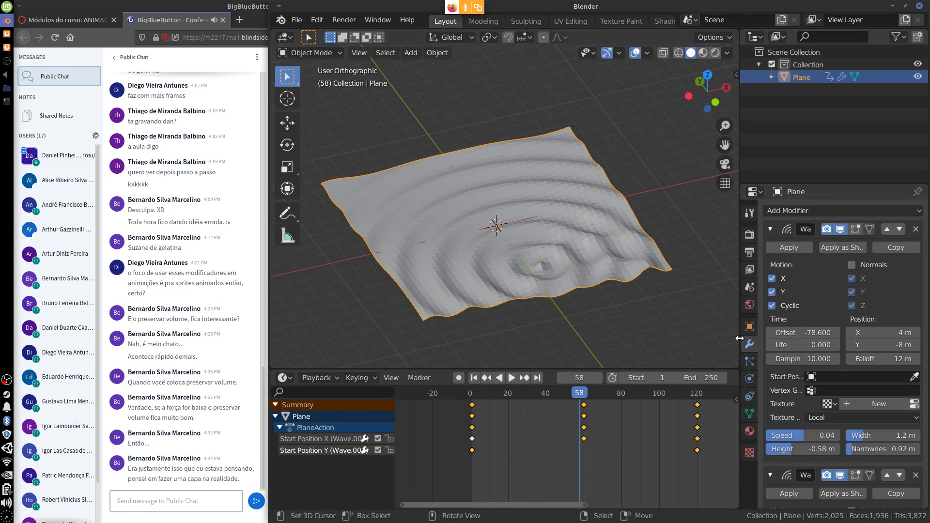
# - Widen the properties area and delete the start position X keyframe at frame 60
pyautogui.moveTo(739, 339); pyautogui.dragTo(692, 342)
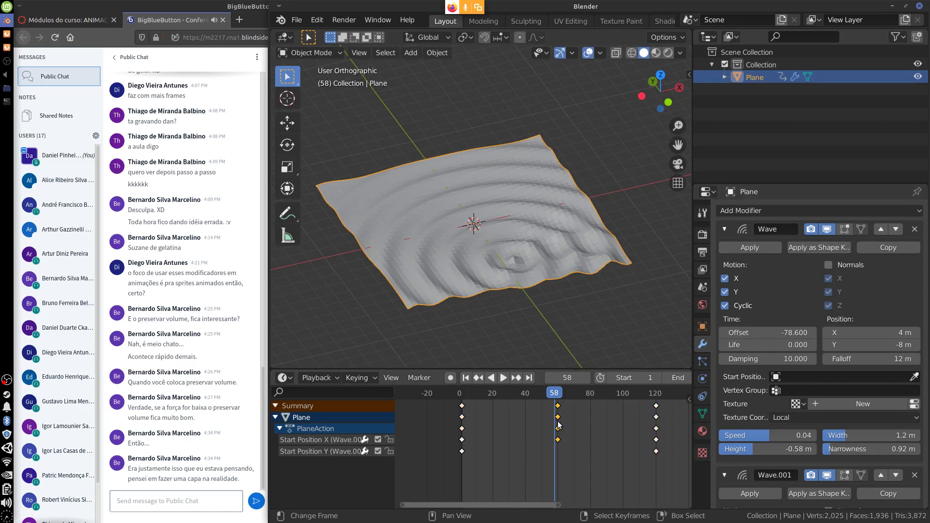
pyautogui.click(581, 438)
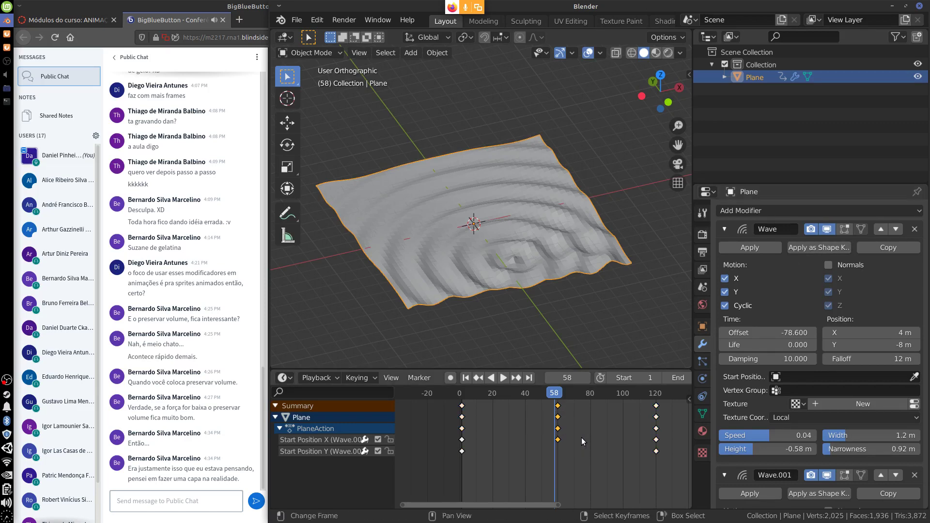
pyautogui.click(558, 406)
pyautogui.press('x')
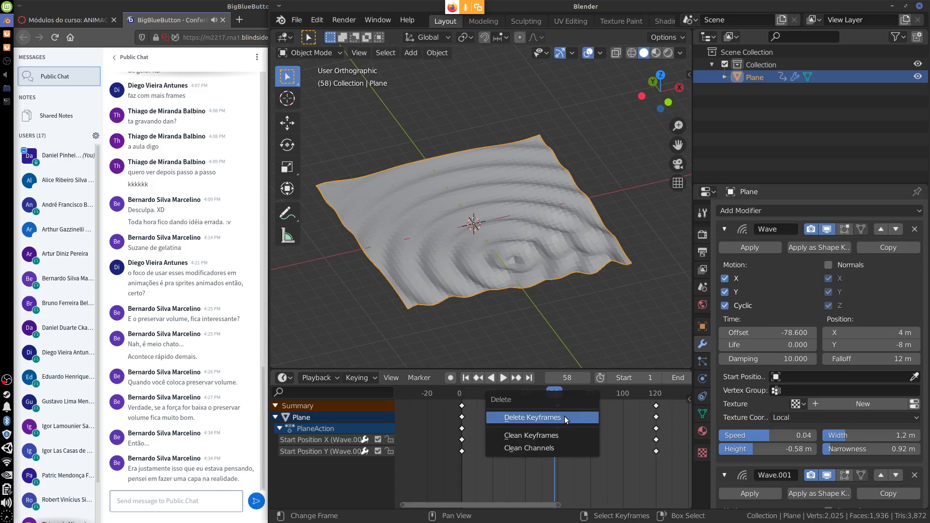
pyautogui.click(565, 416)
# - Replay the animation from its first frame to check the second wave's path with only two keyframes
pyautogui.hotkey('shift', 'Left')
pyautogui.press('space')
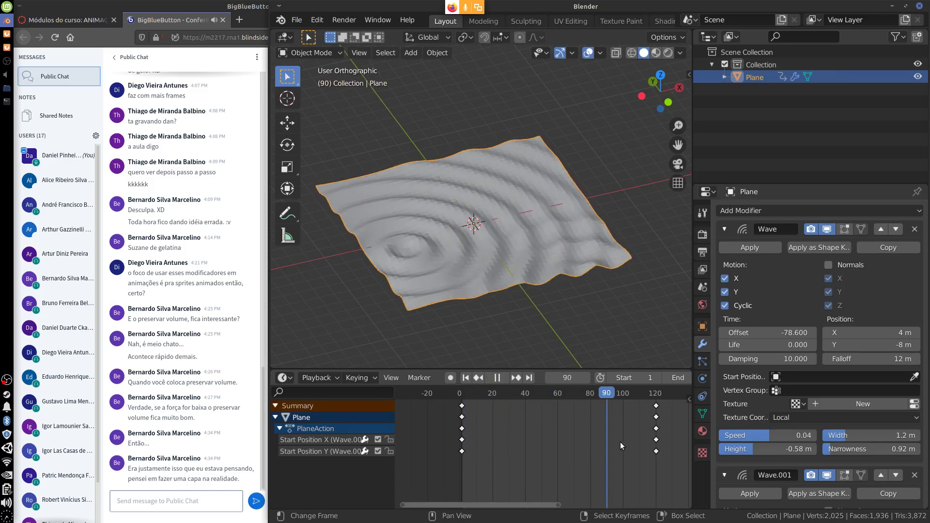
pyautogui.press('space')
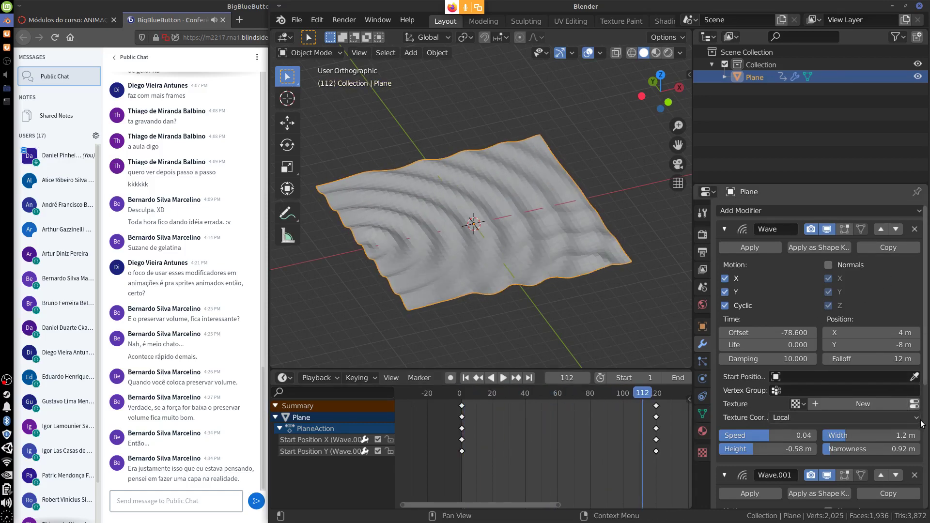
# - Remove the Wave.001 modifier from the plane and return the animation to frame 0
pyautogui.scroll(-4, 911, 398)
pyautogui.click(915, 400)
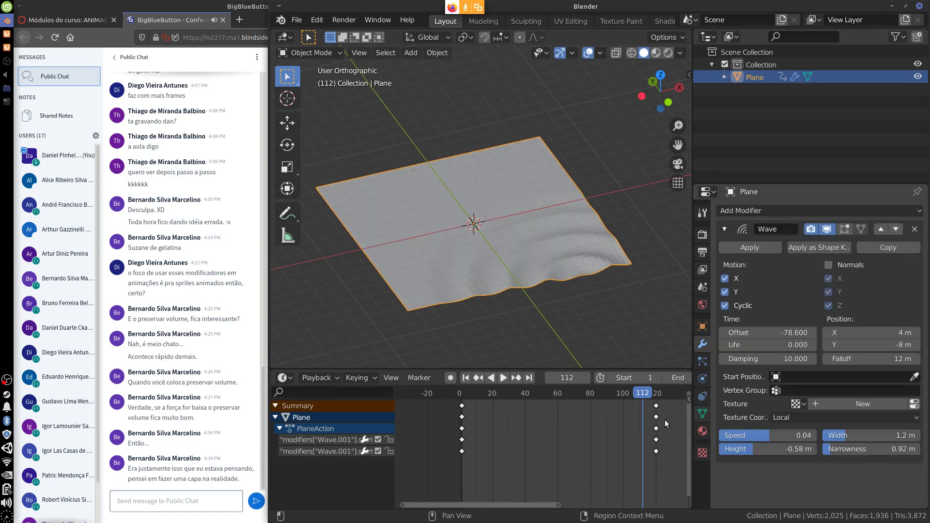
pyautogui.press('space')
pyautogui.moveTo(655, 393); pyautogui.dragTo(447, 455)
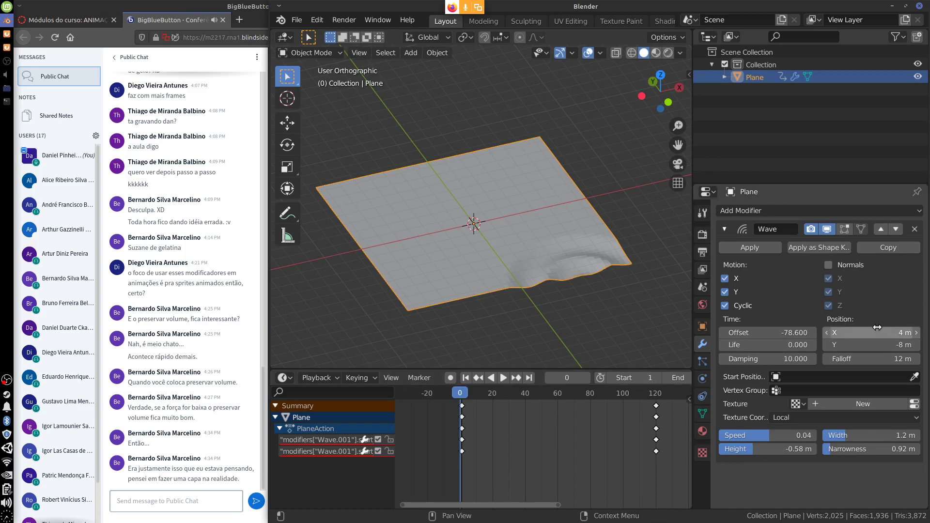
# - At frame 101, set the remaining Wave modifier's start position to X -1 m and Y 0 m
pyautogui.click(620, 449)
pyautogui.press('space')
pyautogui.moveTo(871, 332)
pyautogui.mouseDown()
pyautogui.moveTo(847, 333)
pyautogui.moveTo(898, 345)
pyautogui.moveTo(872, 346)
pyautogui.mouseUp()
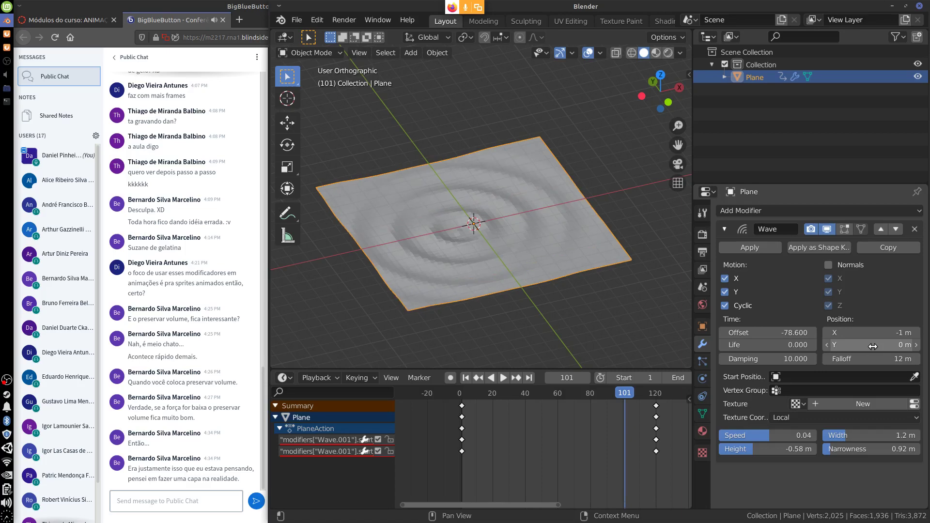
# - Apply the plane's Wave modifier as a shape key and select the resulting Wave key in the mesh data
pyautogui.click(813, 248)
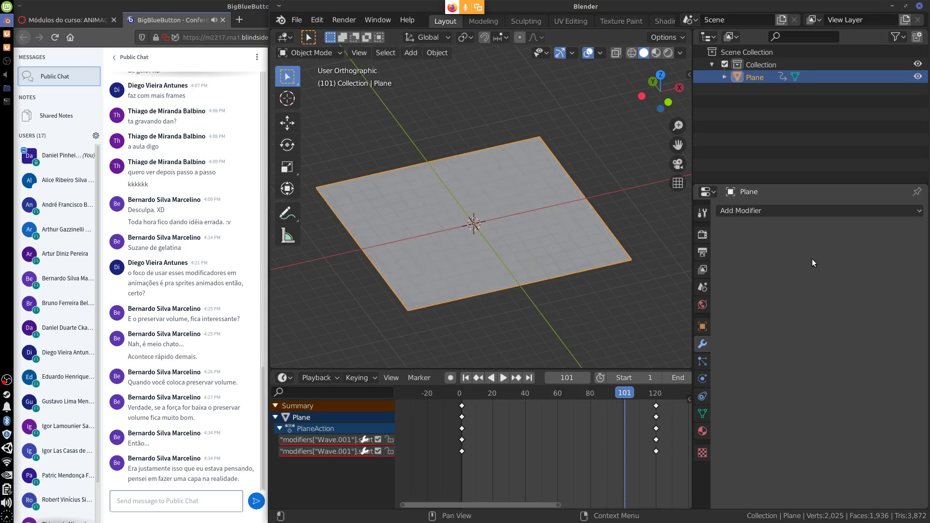
pyautogui.click(702, 413)
pyautogui.click(818, 338)
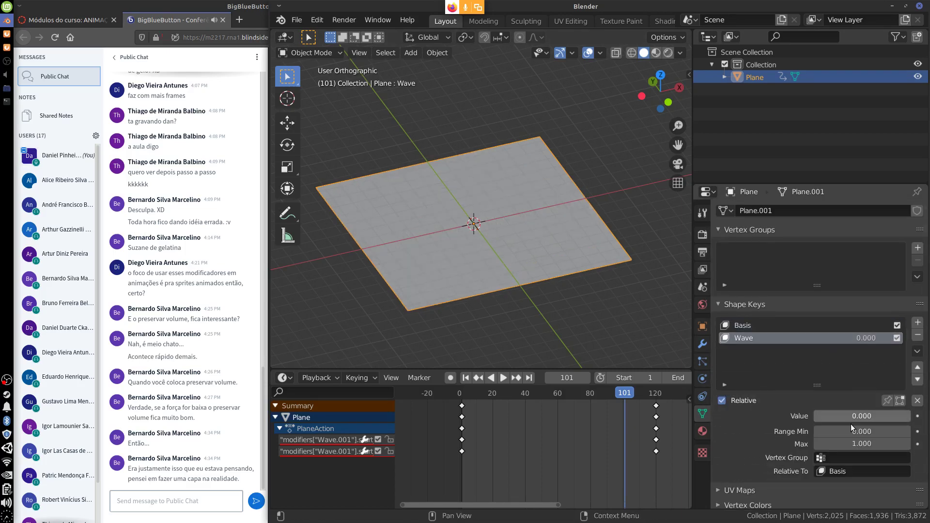
# - Test the strength of the Wave shape key by varying its value between 0 and 0.876
pyautogui.moveTo(850, 416); pyautogui.dragTo(783, 391)
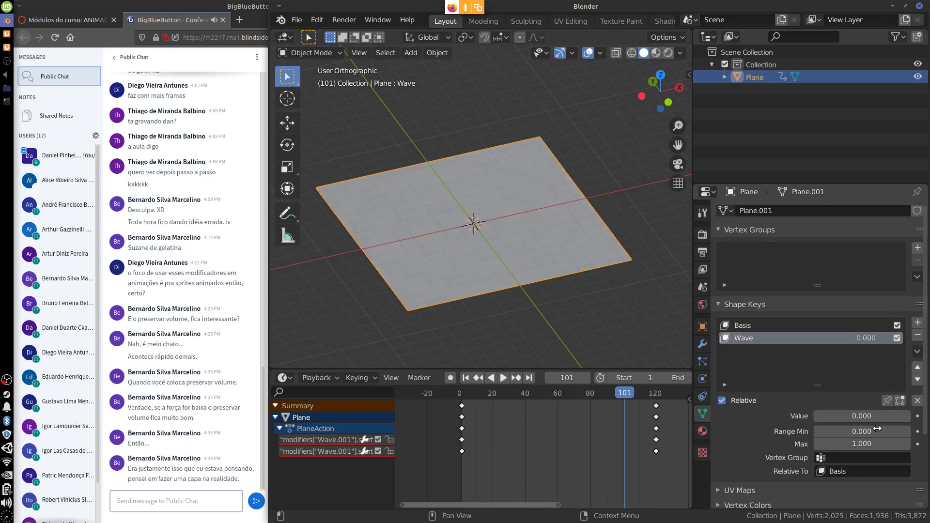
pyautogui.moveTo(836, 419); pyautogui.dragTo(920, 428)
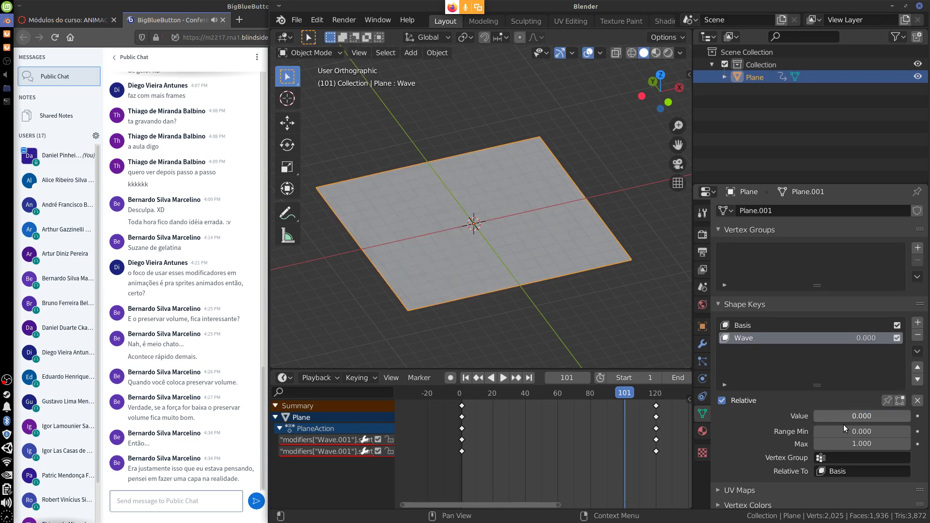
pyautogui.moveTo(844, 419); pyautogui.dragTo(898, 423)
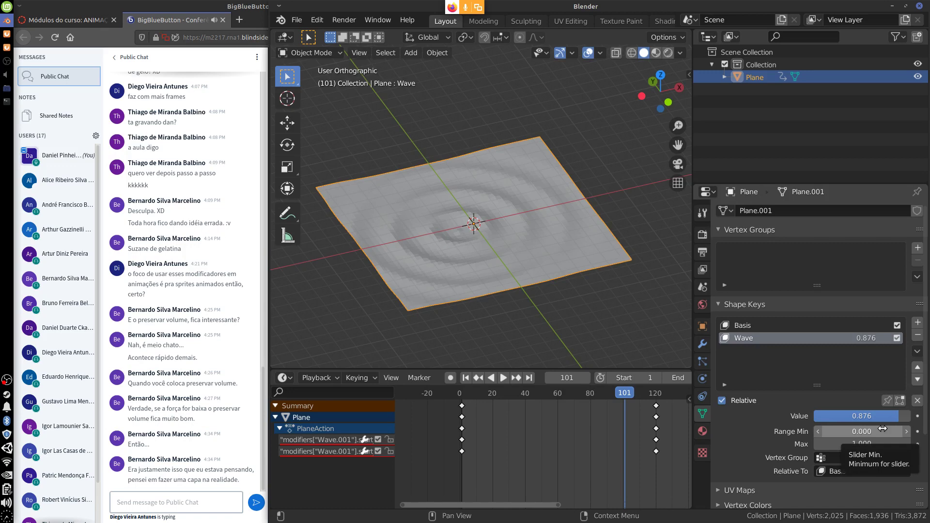
# - At frame 56, set the Wave shape key's value to 1.000 and play the animation briefly
pyautogui.moveTo(614, 395); pyautogui.dragTo(550, 450)
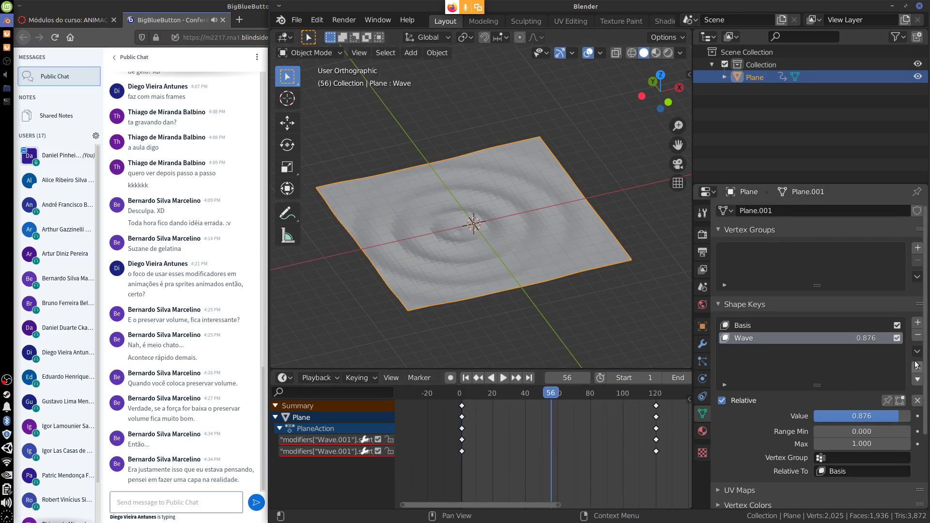
pyautogui.moveTo(818, 420); pyautogui.dragTo(871, 430)
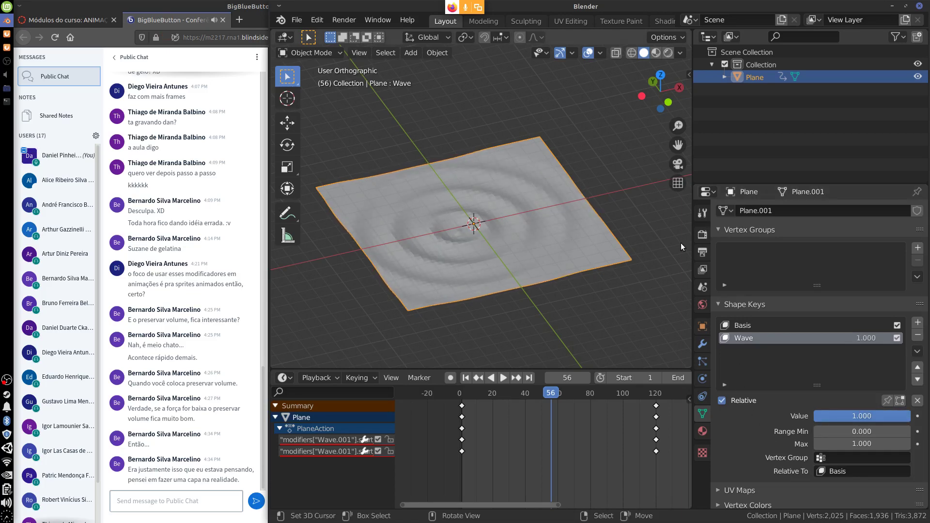
pyautogui.press('space')
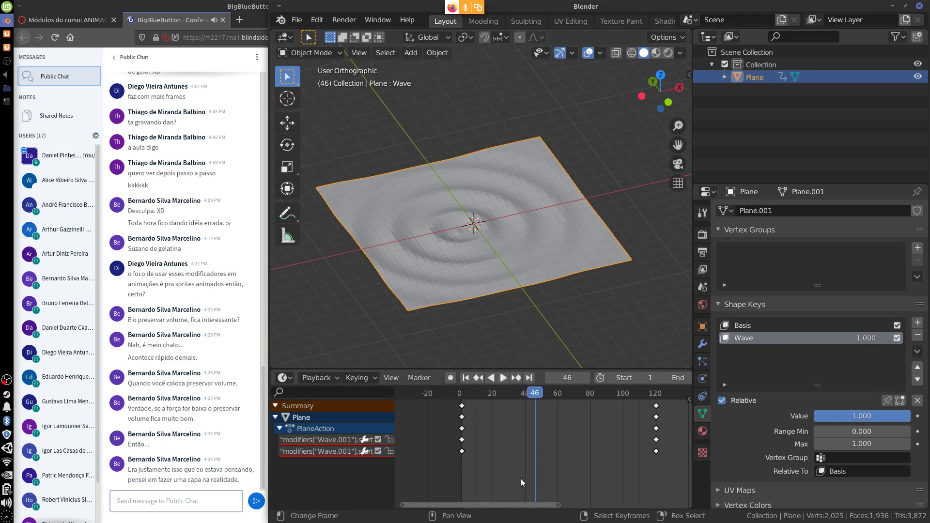
pyautogui.press('space')
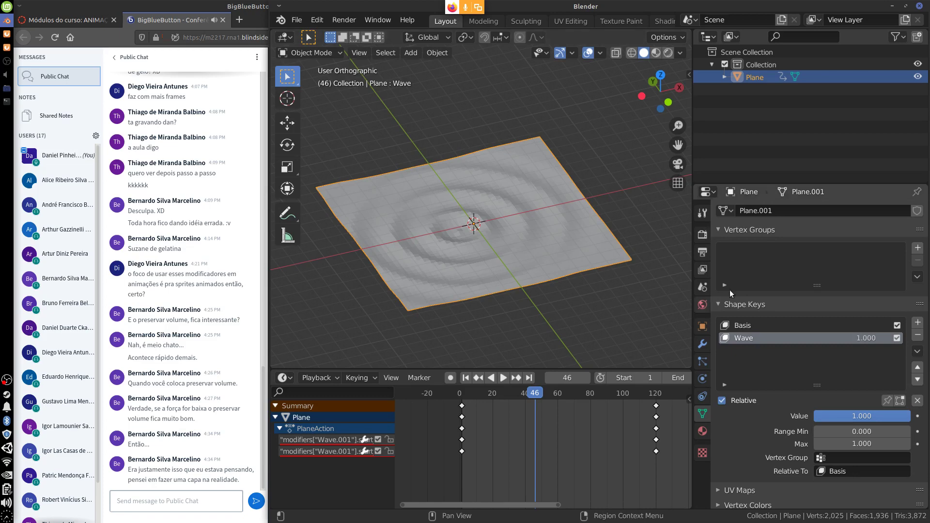
# - Review the Deform modifiers available for the plane without adding one
pyautogui.click(702, 344)
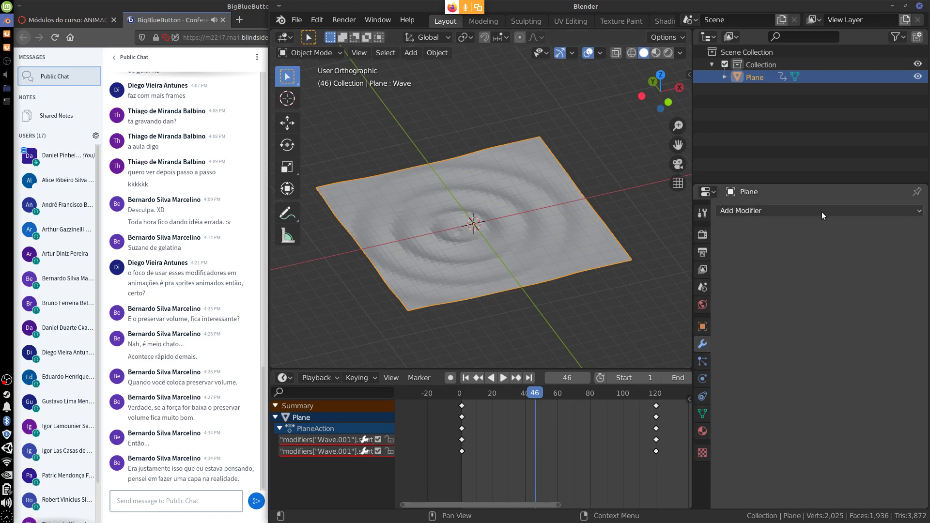
pyautogui.click(822, 211)
pyautogui.press('Escape')
pyautogui.click(771, 212)
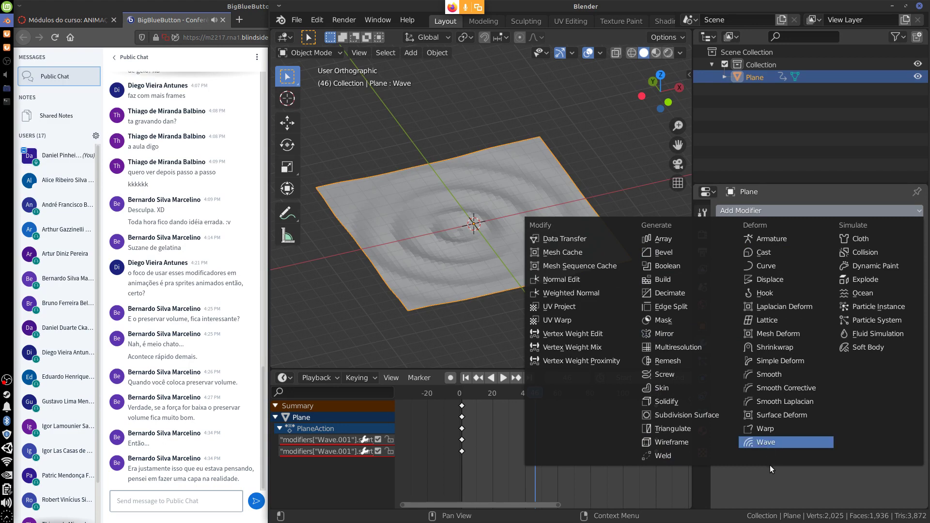
pyautogui.click(472, 334)
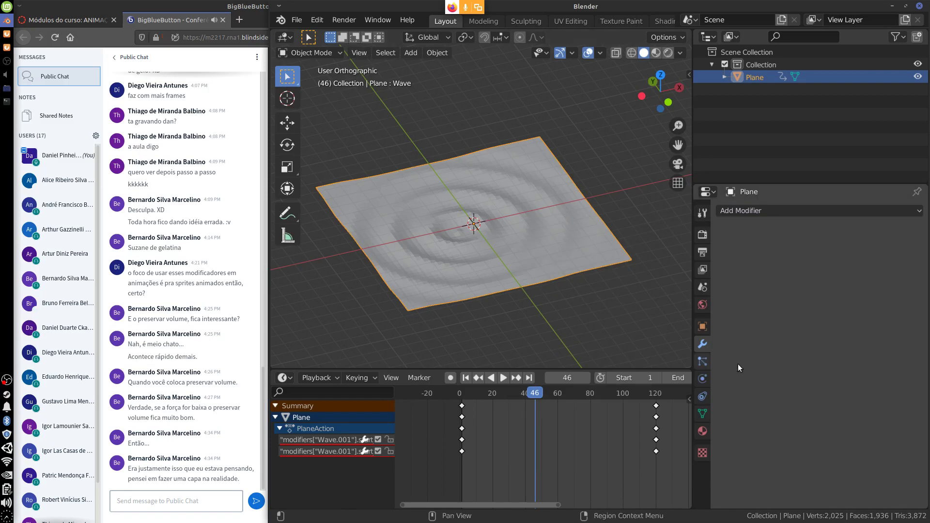